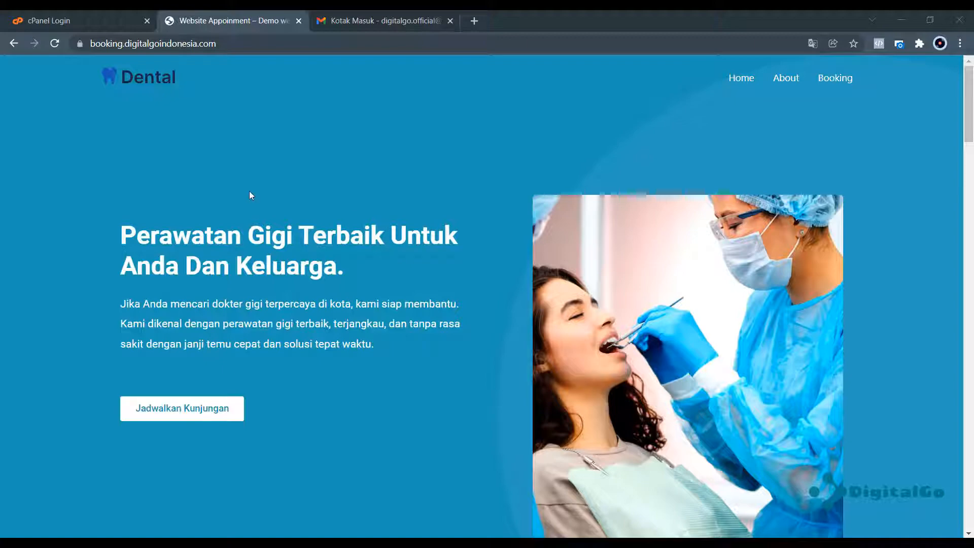
# Scroll through the dental clinic site's home page.
pyautogui.scroll(-15, 333, 177)
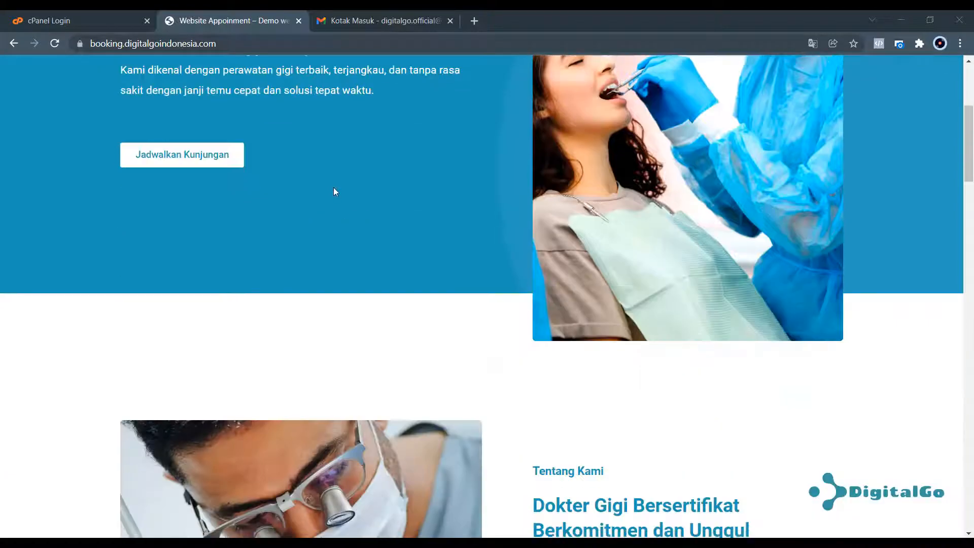
pyautogui.scroll(-15, 347, 225)
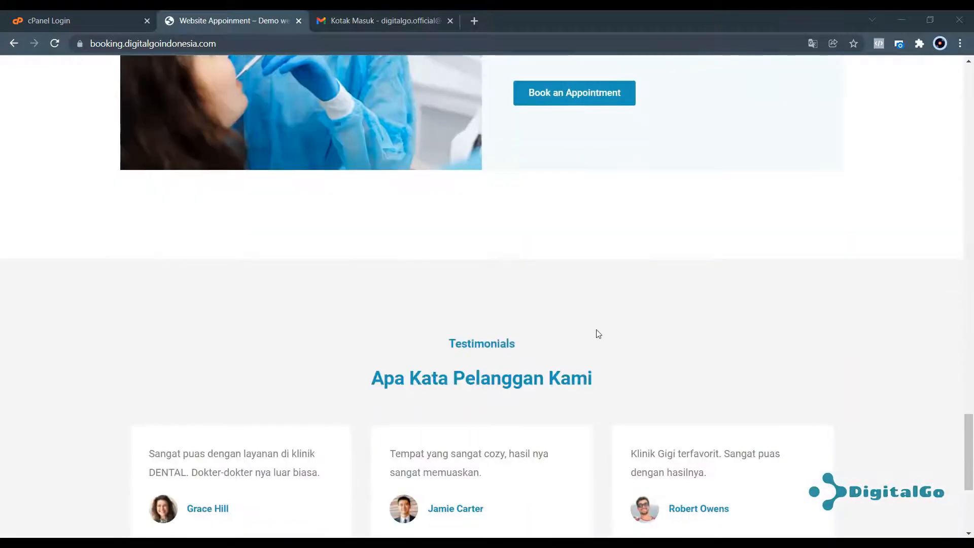
pyautogui.scroll(-5, 596, 332)
pyautogui.scroll(20, 594, 330)
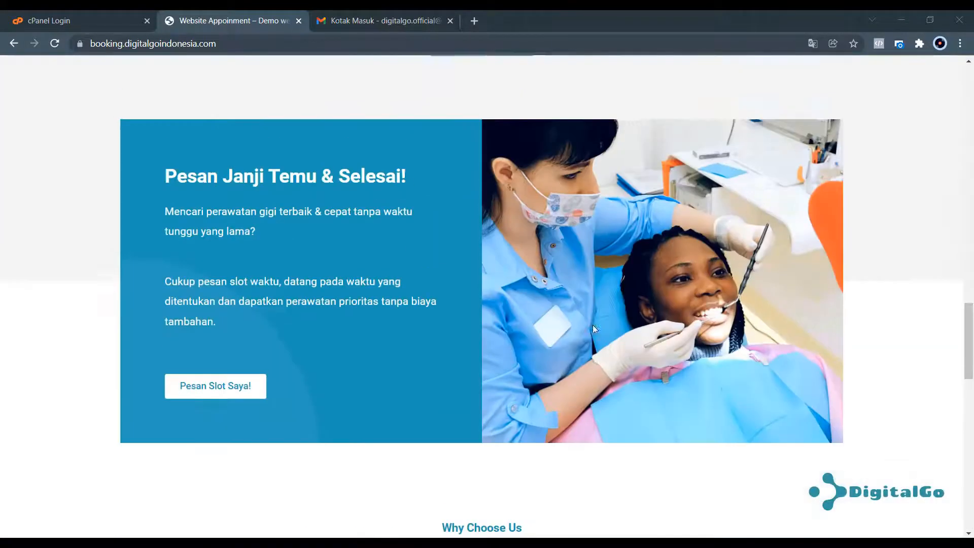
pyautogui.scroll(2, 659, 262)
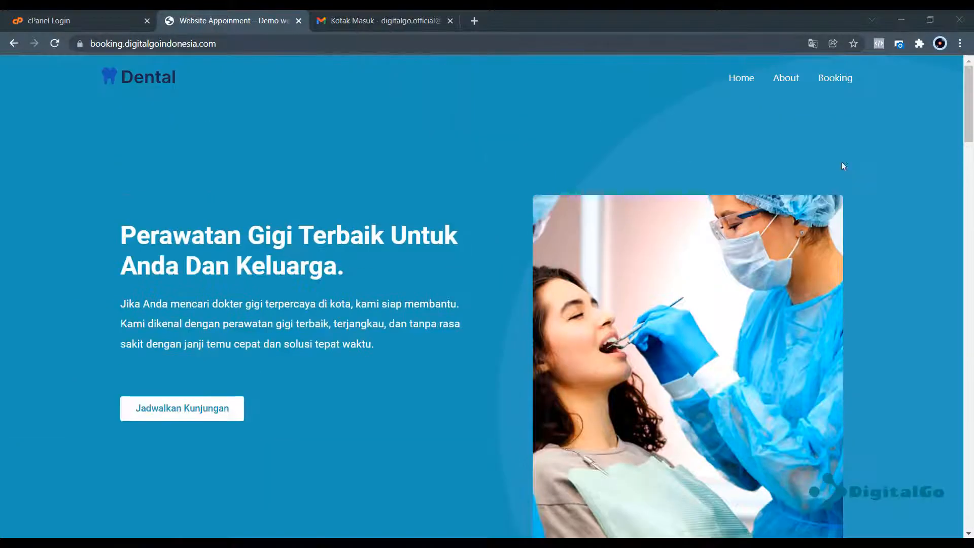
# Look over the About page, then go to the Booking Jadwal appointment form.
pyautogui.click(786, 78)
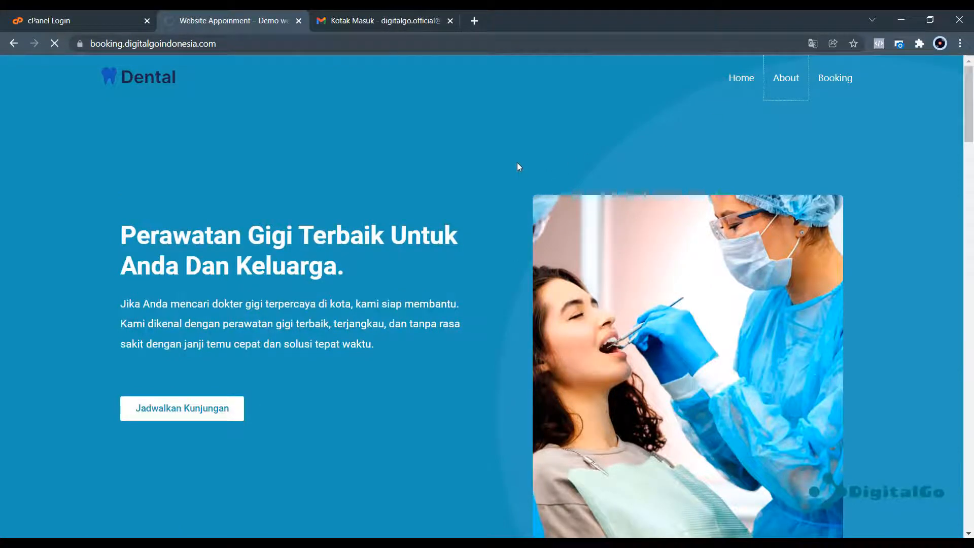
pyautogui.scroll(-8, 464, 198)
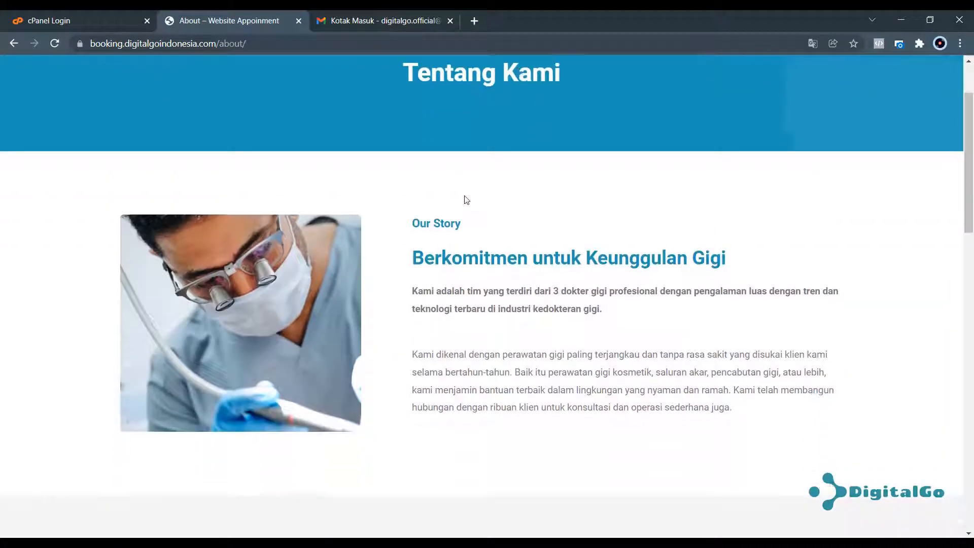
pyautogui.scroll(-10, 465, 198)
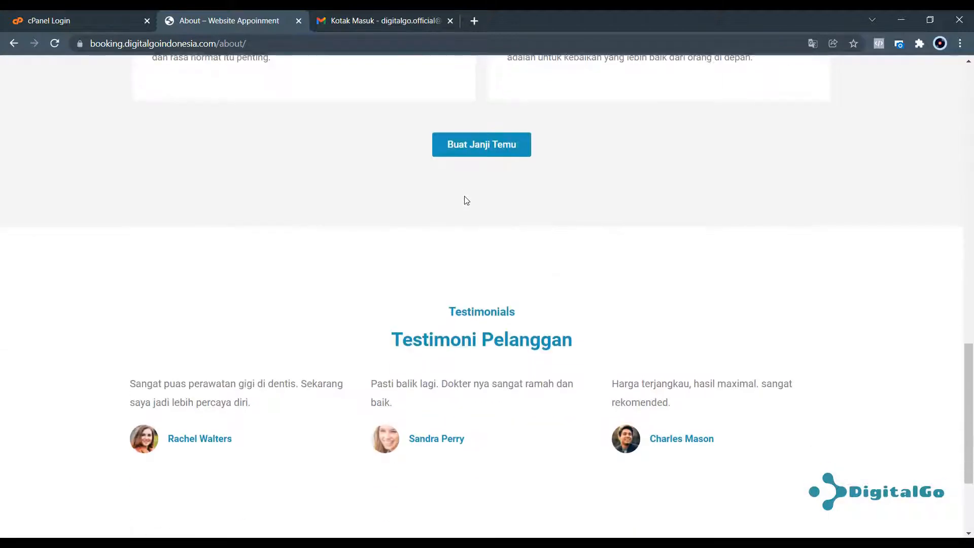
pyautogui.scroll(15, 465, 198)
pyautogui.scroll(3, 466, 196)
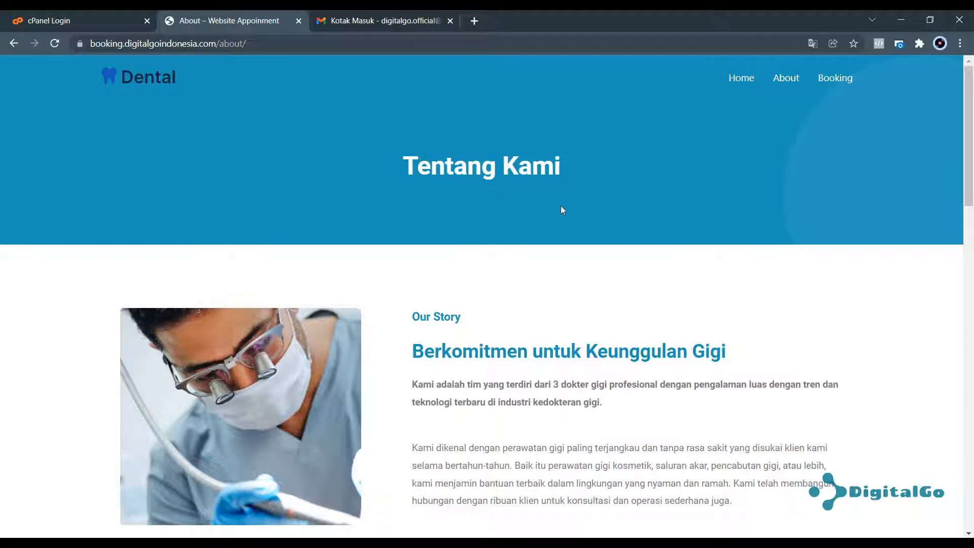
pyautogui.click(852, 81)
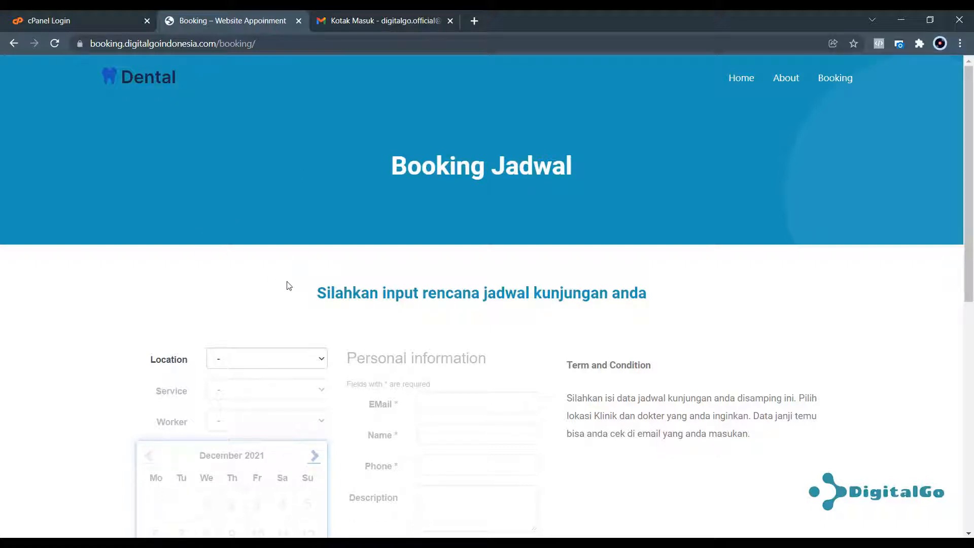
# Choose location Cabang 1, service Dental X-Rays and dentist Drg. Arya.
pyautogui.scroll(-1, 282, 294)
pyautogui.click(279, 296)
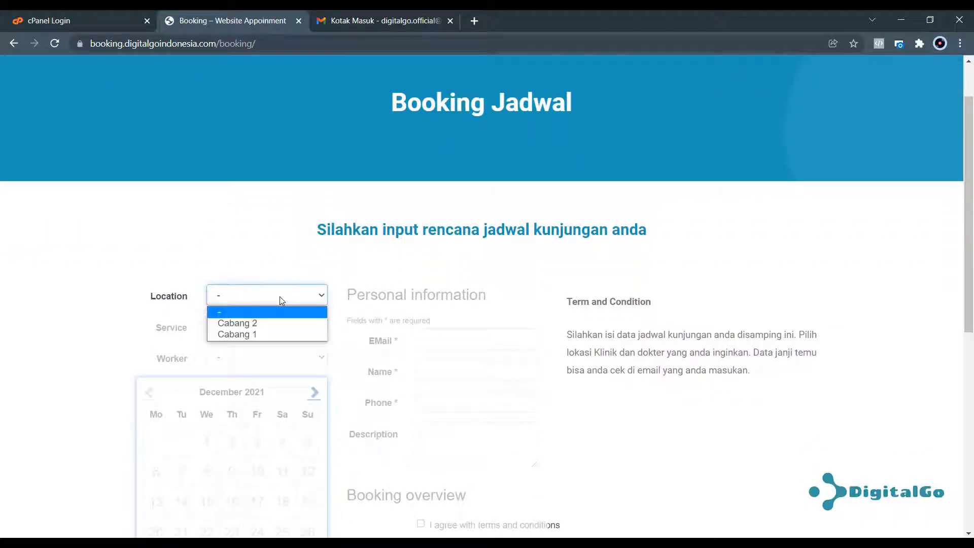
pyautogui.click(246, 336)
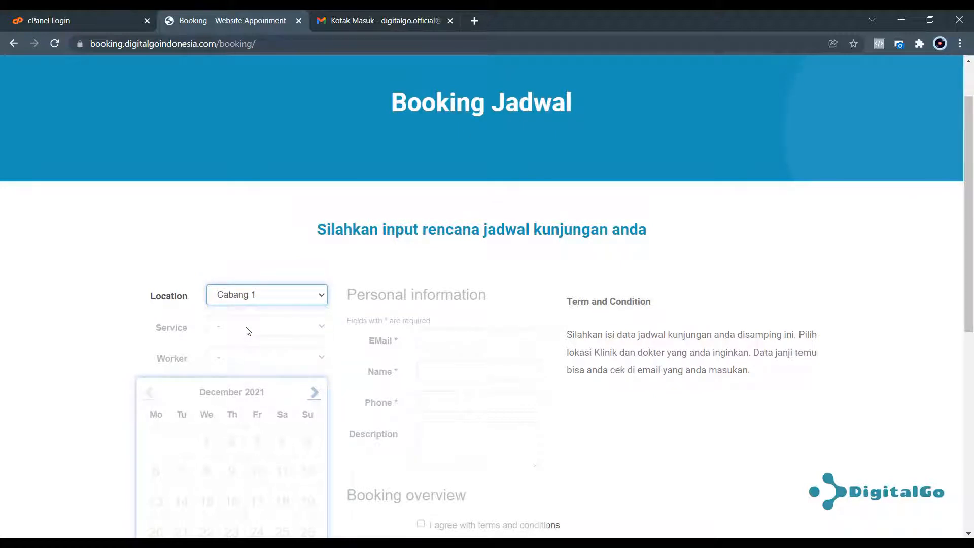
pyautogui.click(303, 332)
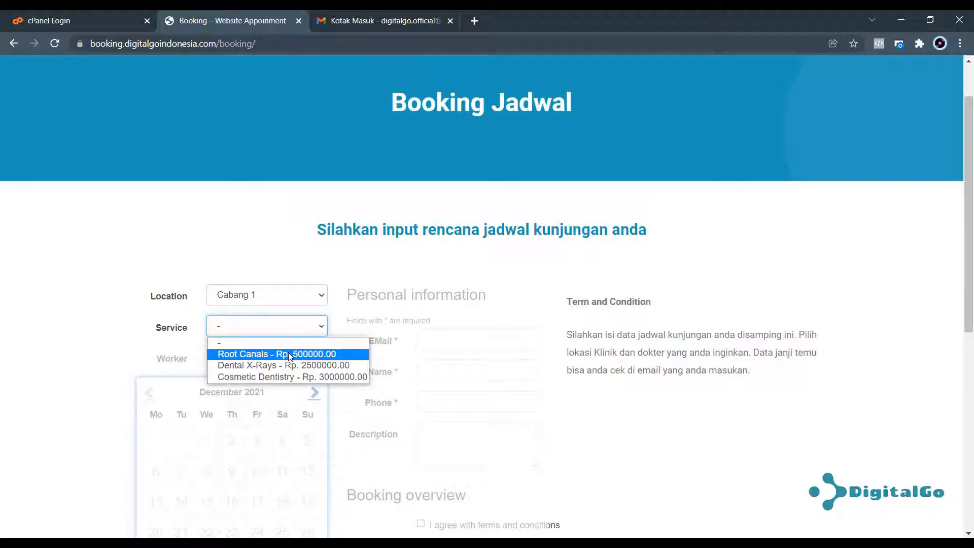
pyautogui.click(280, 365)
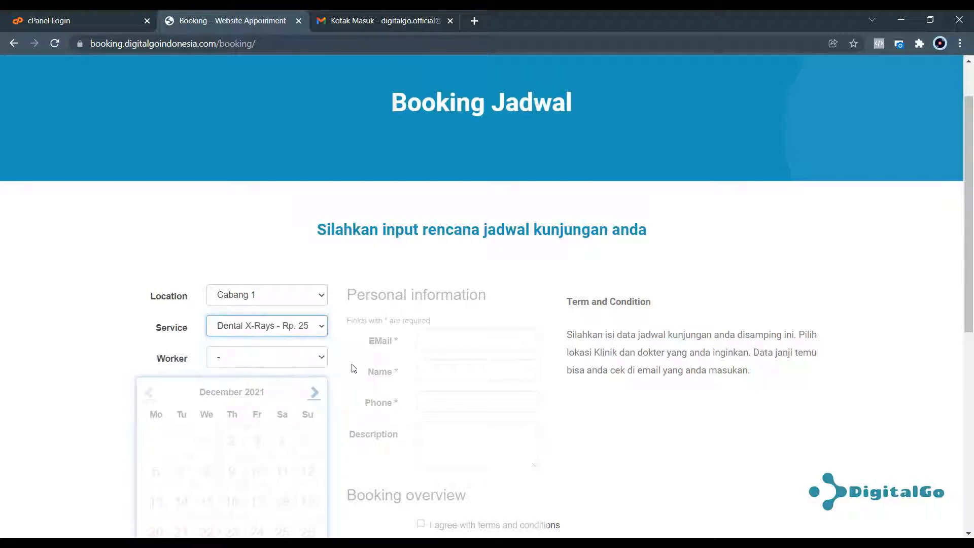
pyautogui.click(297, 358)
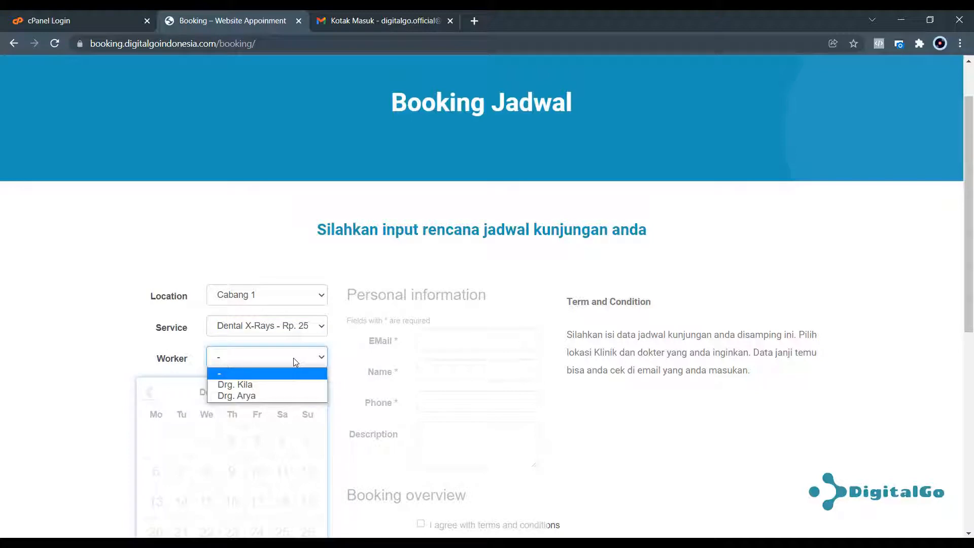
pyautogui.click(252, 396)
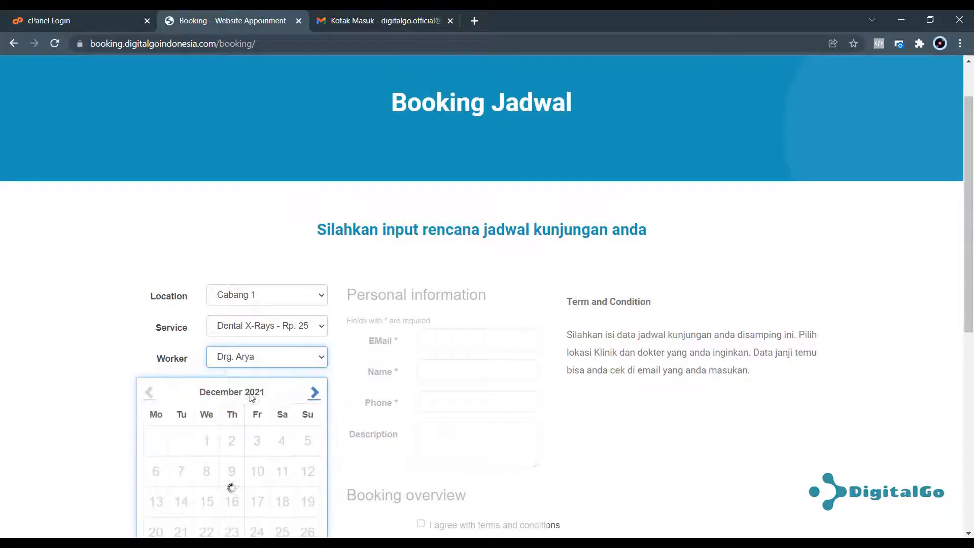
# Pick the 13:00 - 14:00 slot on 27 December 2021.
pyautogui.scroll(-5, 232, 487)
pyautogui.scroll(3, 248, 190)
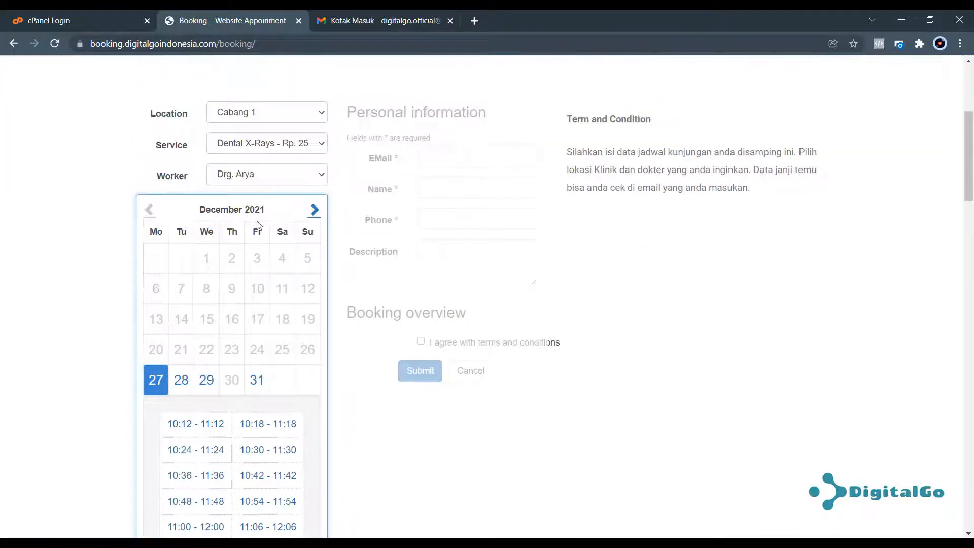
pyautogui.scroll(-3, 242, 226)
pyautogui.scroll(-1, 218, 304)
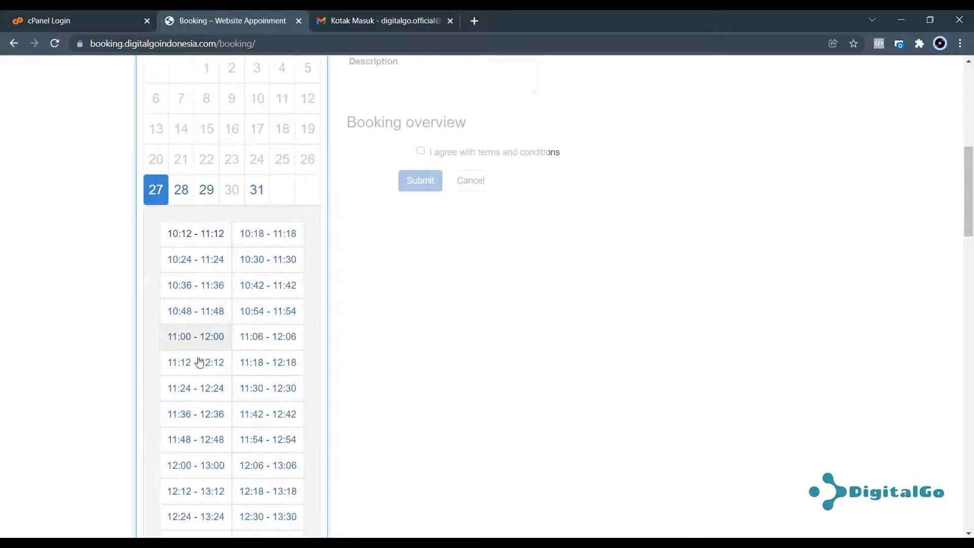
pyautogui.scroll(-3, 231, 438)
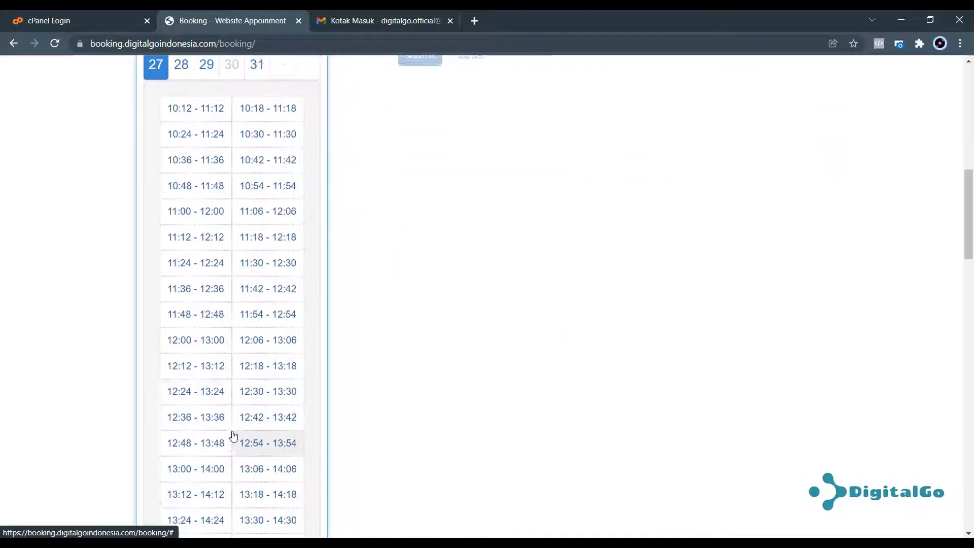
pyautogui.click(193, 467)
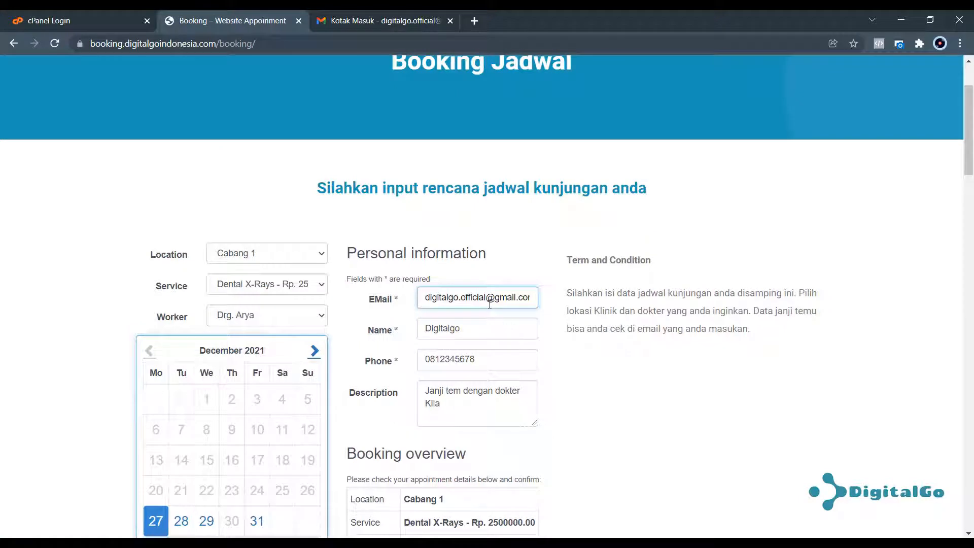
# Check the e-mail, name and phone fields of the personal details.
pyautogui.moveTo(429, 298); pyautogui.dragTo(490, 298)
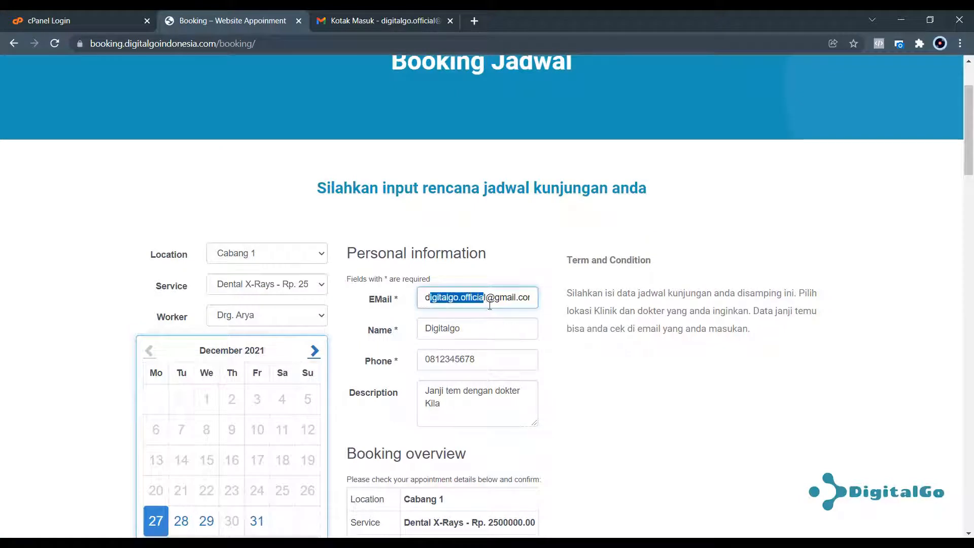
pyautogui.click(465, 330)
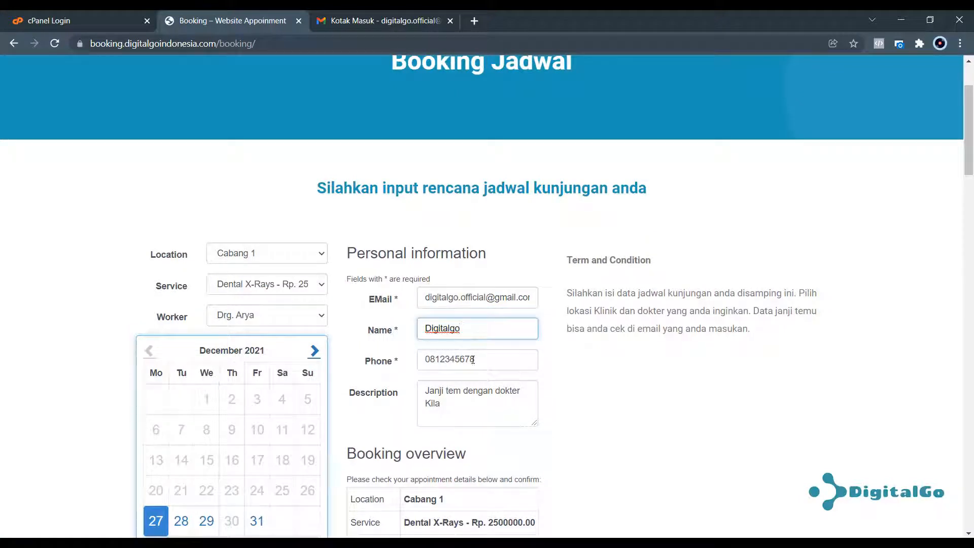
pyautogui.click(473, 359)
pyautogui.click(477, 331)
pyautogui.click(474, 358)
# Accept the terms and conditions and submit the appointment booking.
pyautogui.scroll(-3, 472, 350)
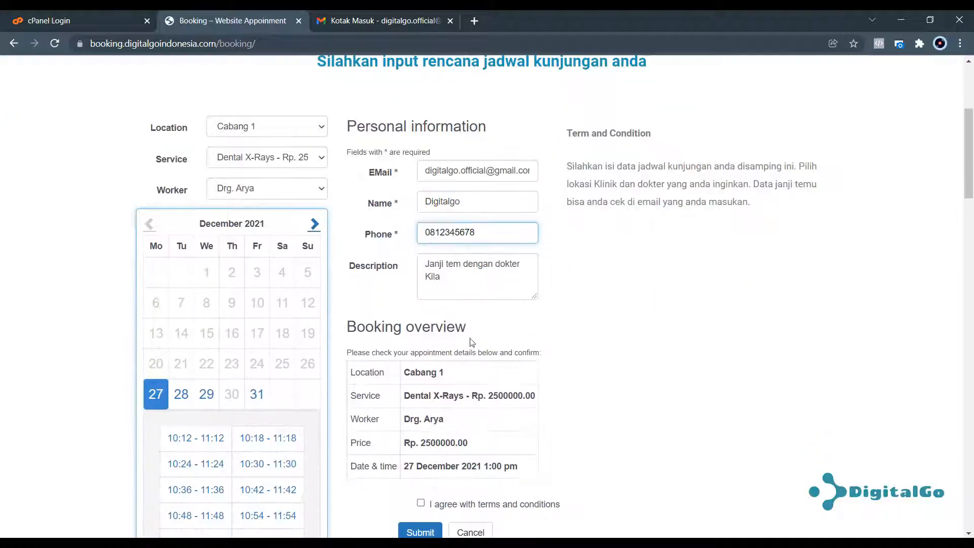
pyautogui.scroll(-3, 459, 279)
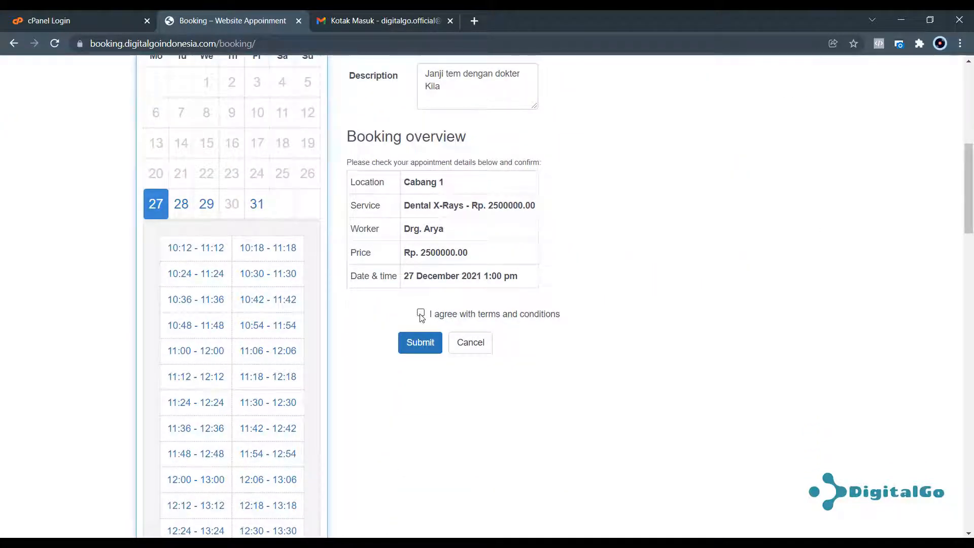
pyautogui.click(420, 313)
pyautogui.click(417, 342)
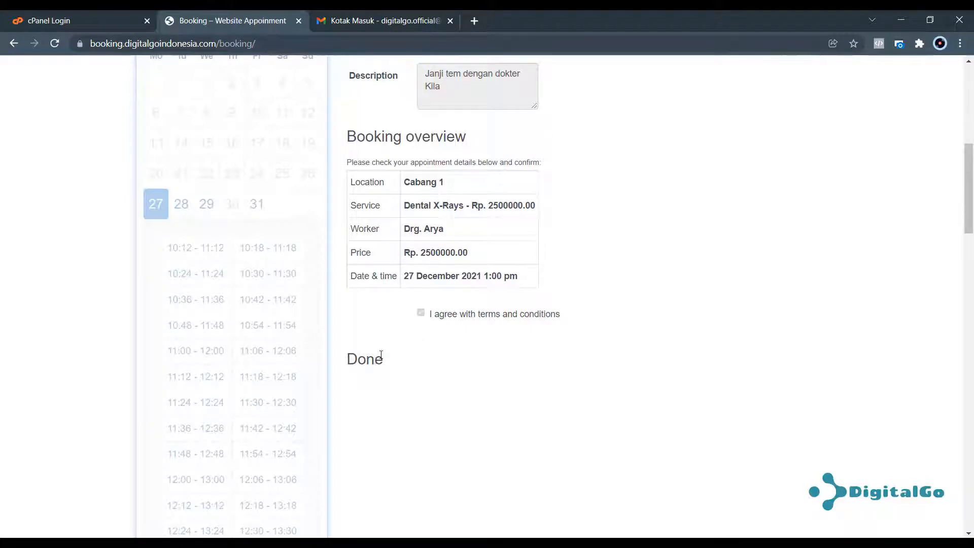
pyautogui.click(364, 16)
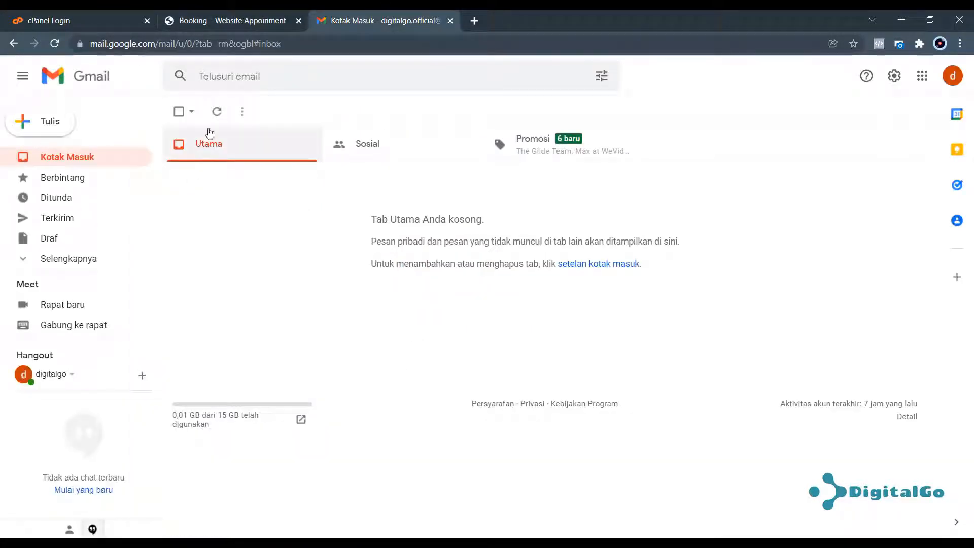
# Refresh the Gmail inbox until the Dental Klinik confirmation arrives.
pyautogui.click(952, 76)
pyautogui.click(678, 190)
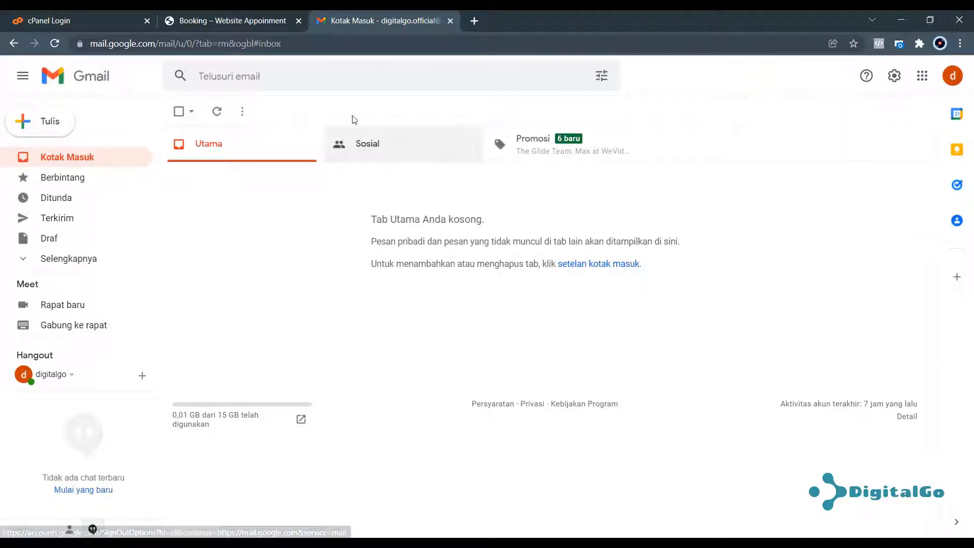
pyautogui.click(219, 111)
pyautogui.click(217, 111)
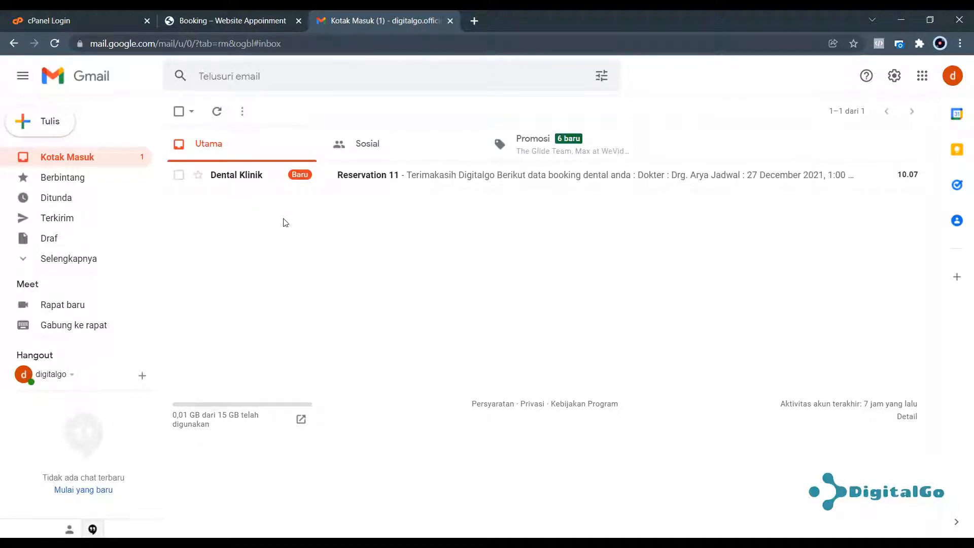
# Read the Reservation 11 email, checking its greeting and the dentist Drg. Arya.
pyautogui.click(438, 184)
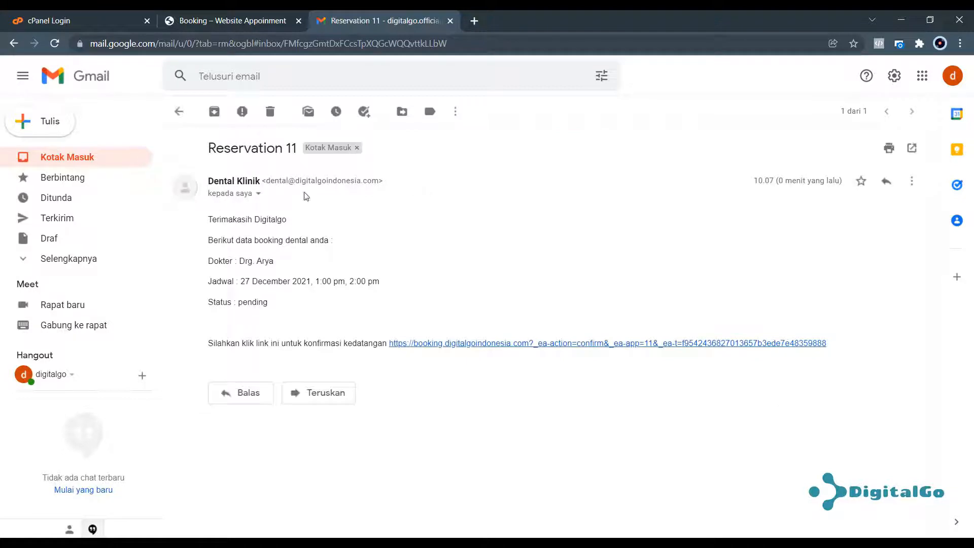
pyautogui.moveTo(211, 219); pyautogui.dragTo(291, 240)
pyautogui.click(283, 255)
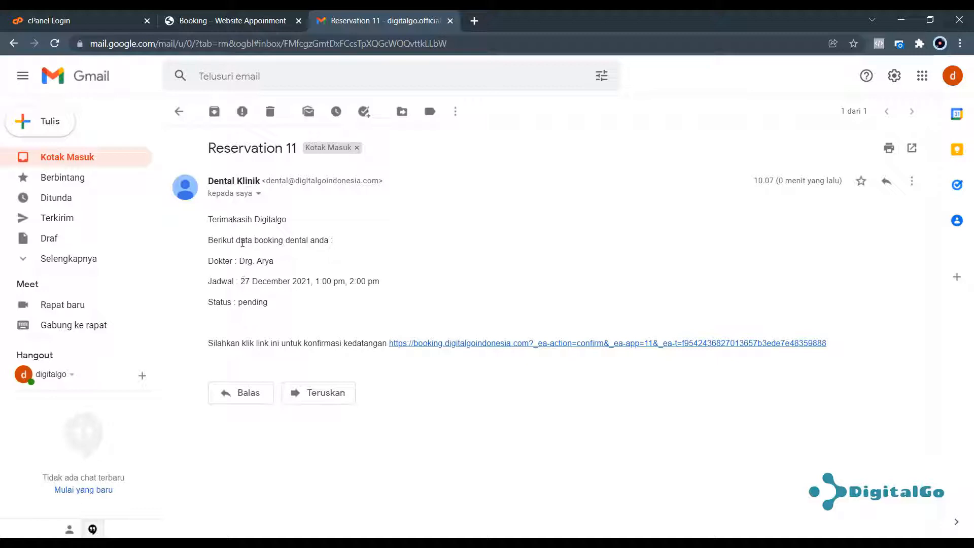
pyautogui.moveTo(239, 261); pyautogui.dragTo(274, 261)
pyautogui.click(278, 268)
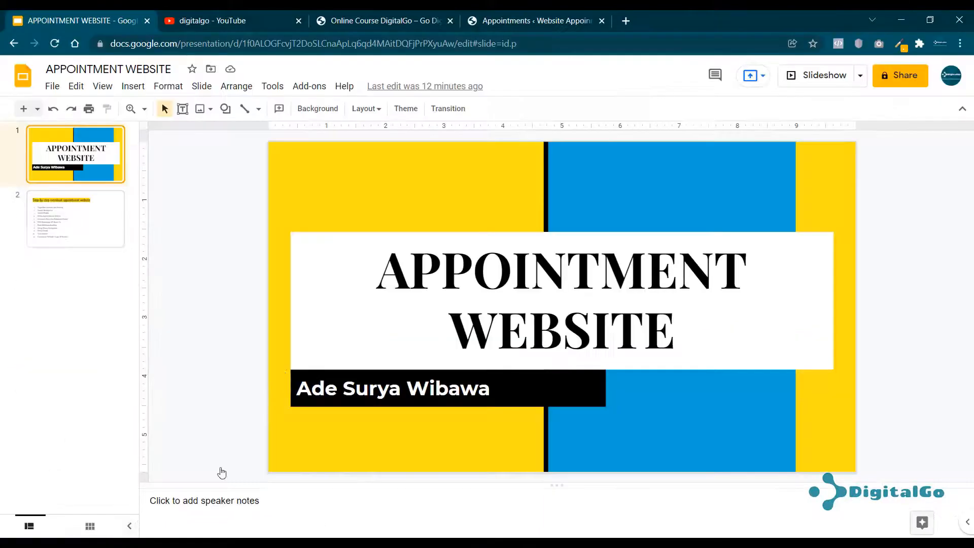
# Reload Easy Appointments > Appointments in the WordPress admin to show booking #11.
pyautogui.click(497, 21)
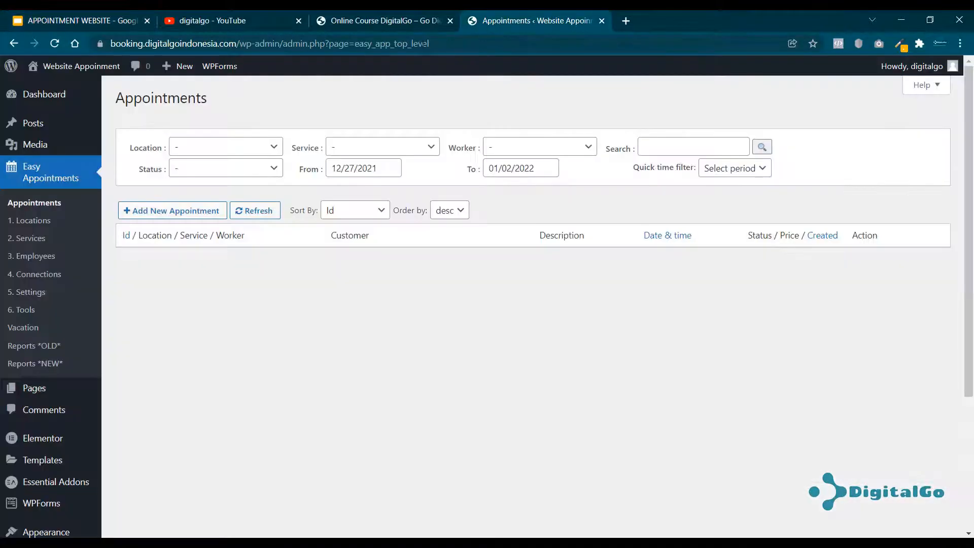
pyautogui.click(32, 176)
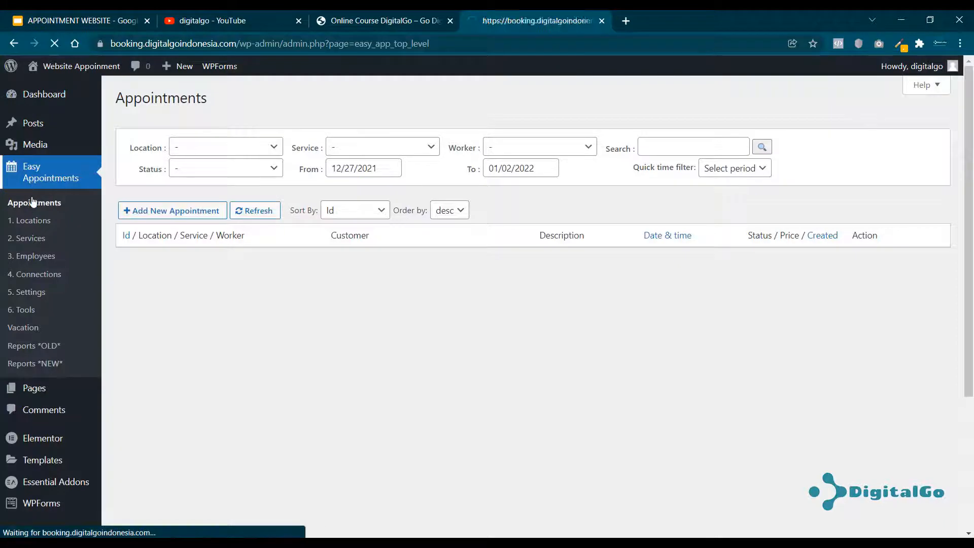
pyautogui.moveTo(326, 272)
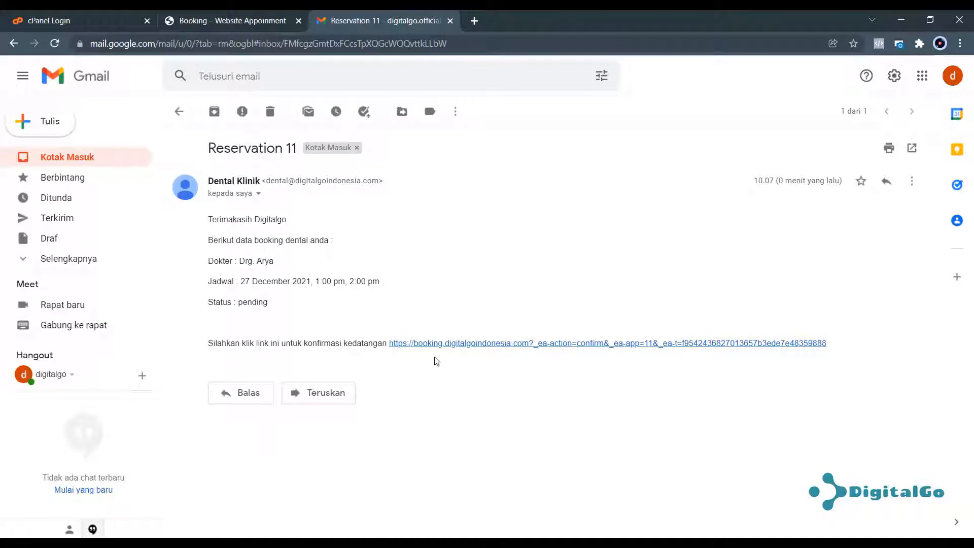
# Follow the email's confirmation link, review the Booking page and slide 2, then return to Appointments.
pyautogui.click(471, 345)
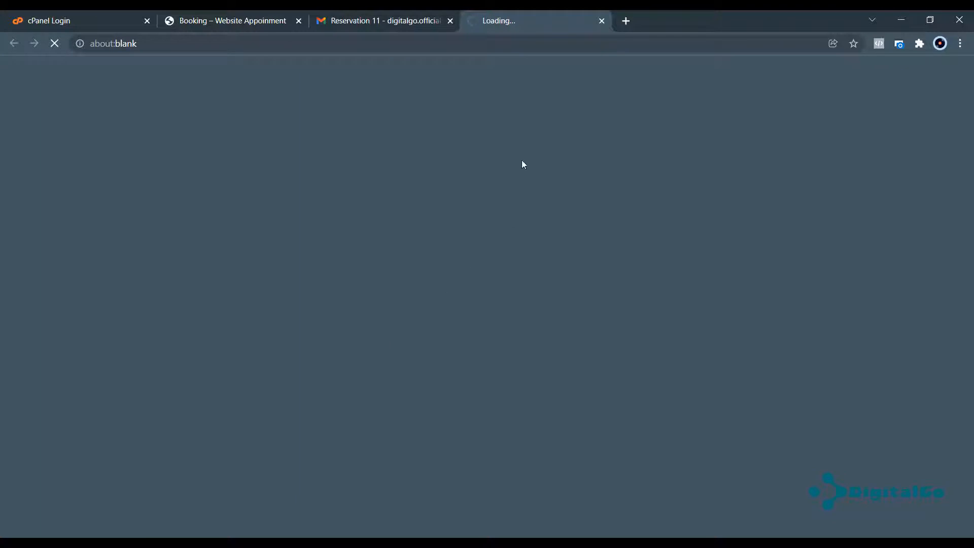
pyautogui.click(244, 20)
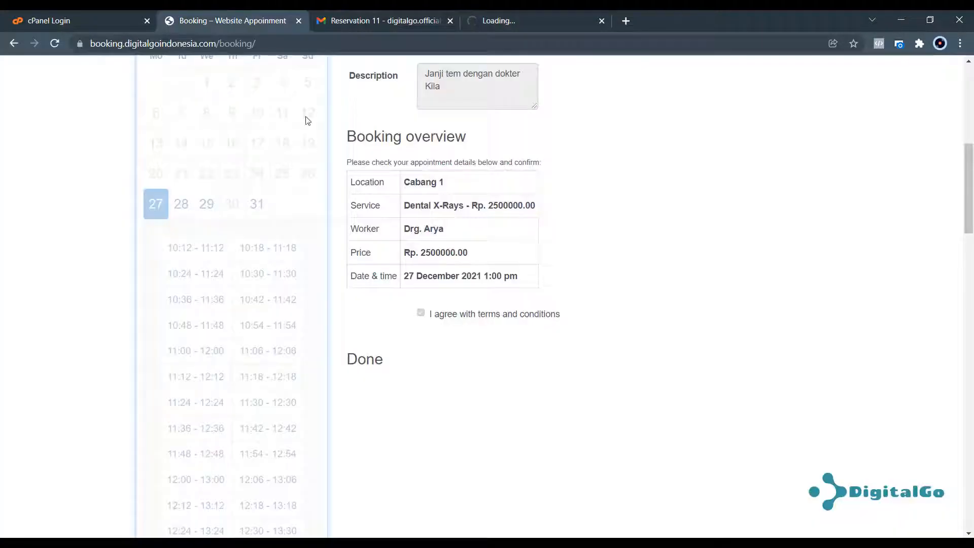
pyautogui.scroll(10, 680, 194)
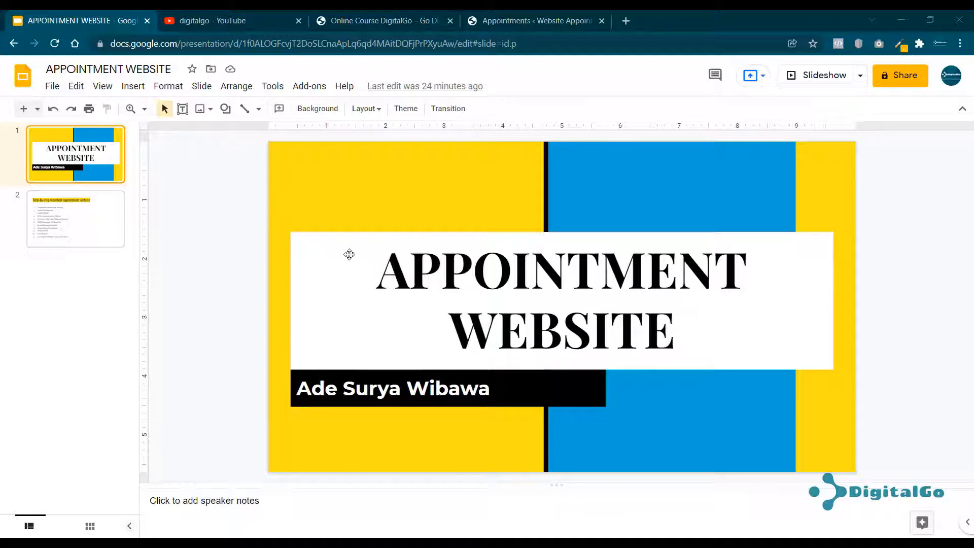
pyautogui.click(79, 237)
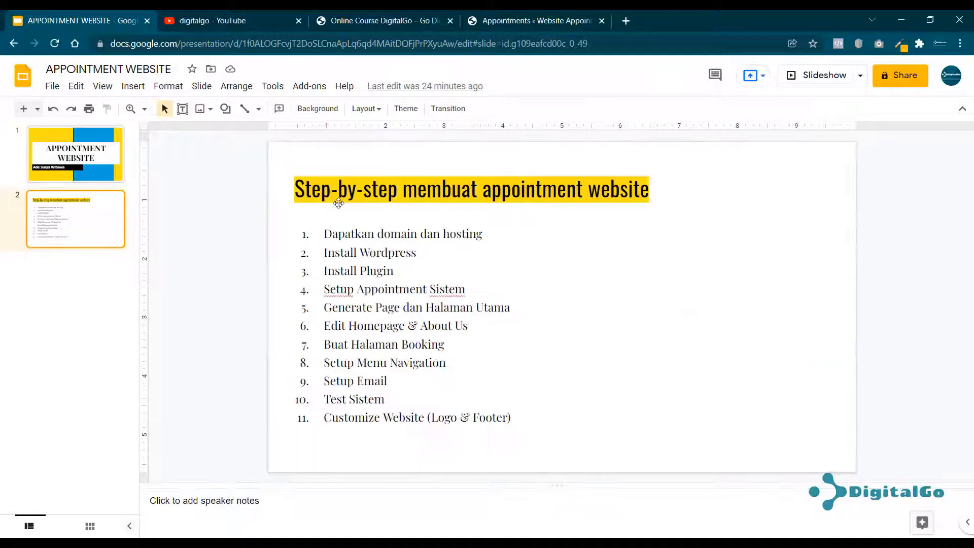
pyautogui.click(523, 21)
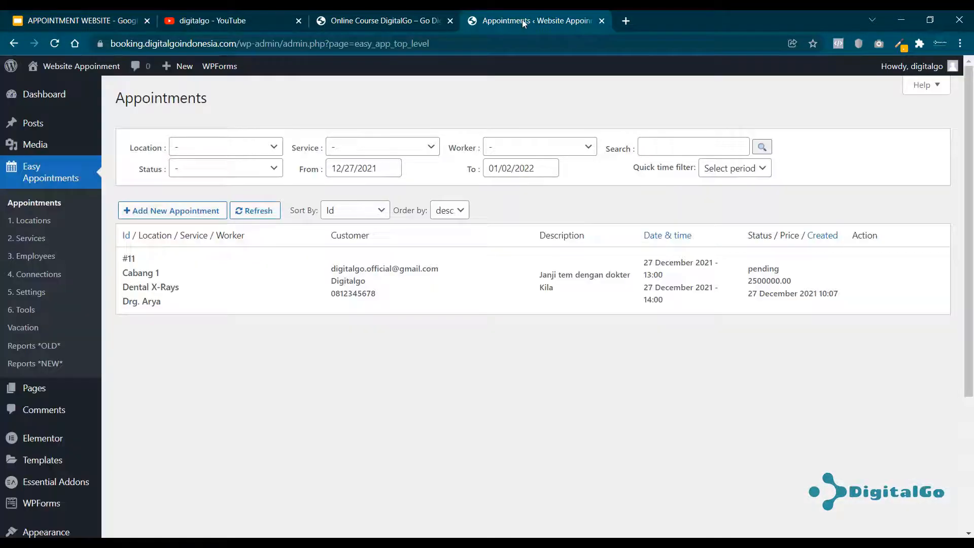
# Open the public dental site from Visit Site in a new tab and switch to it.
pyautogui.click(369, 22)
pyautogui.click(525, 20)
pyautogui.moveTo(76, 66)
pyautogui.rightClick(48, 87)
pyautogui.click(68, 93)
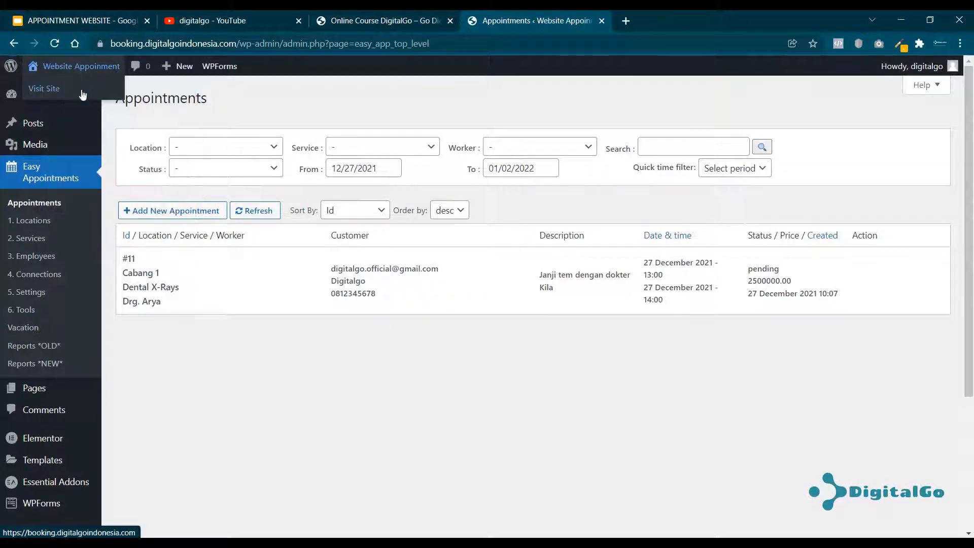
pyautogui.click(646, 20)
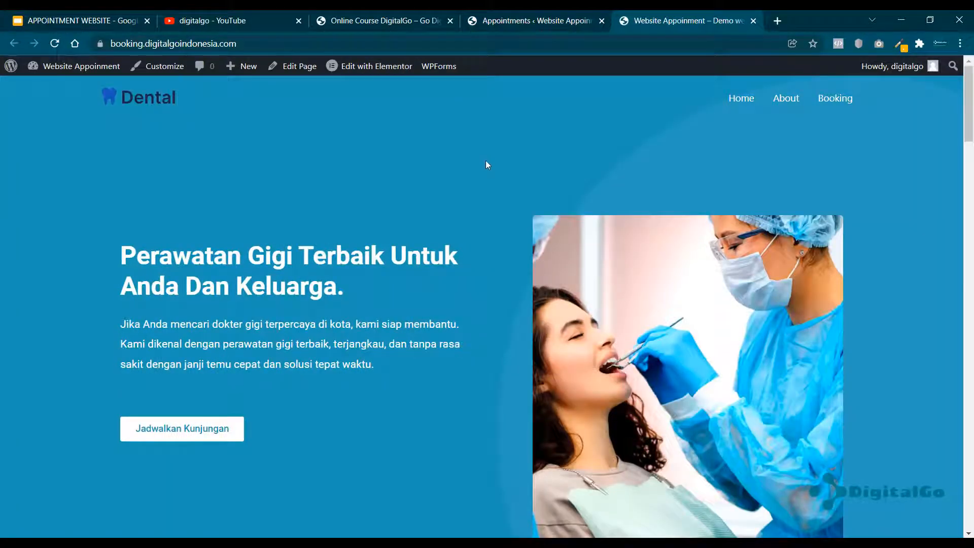
# Browse the homepage, then open and scroll the Booking Jadwal appointment form.
pyautogui.scroll(-5, 494, 215)
pyautogui.scroll(-2, 490, 258)
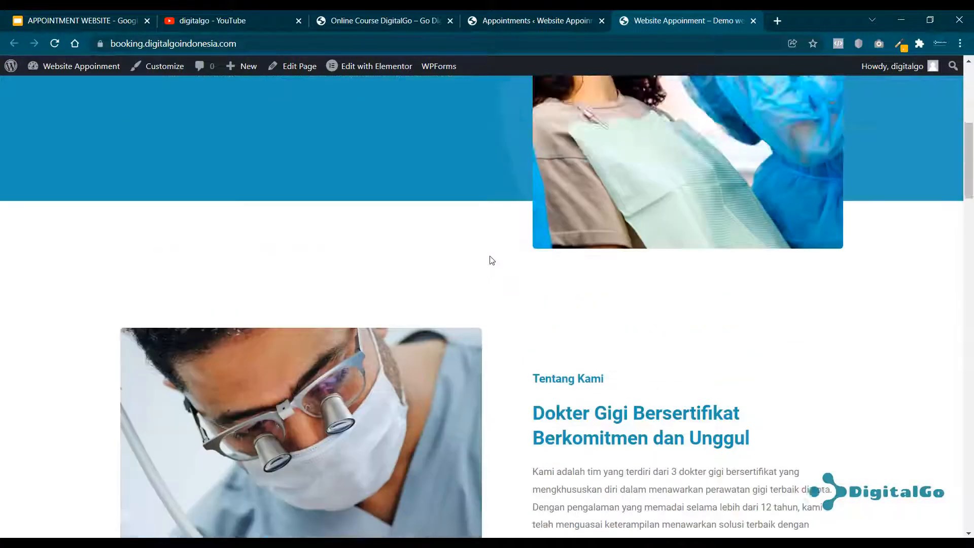
pyautogui.scroll(7, 491, 259)
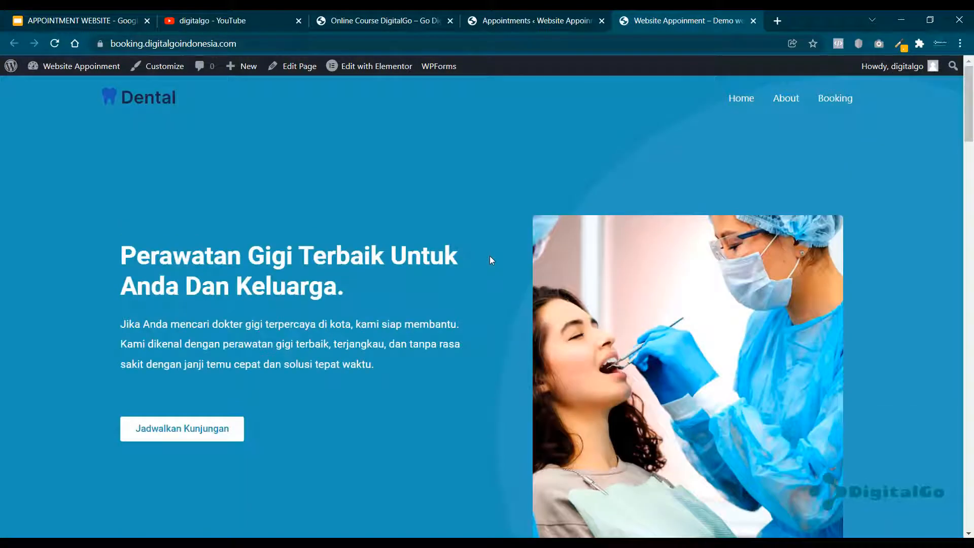
pyautogui.click(837, 99)
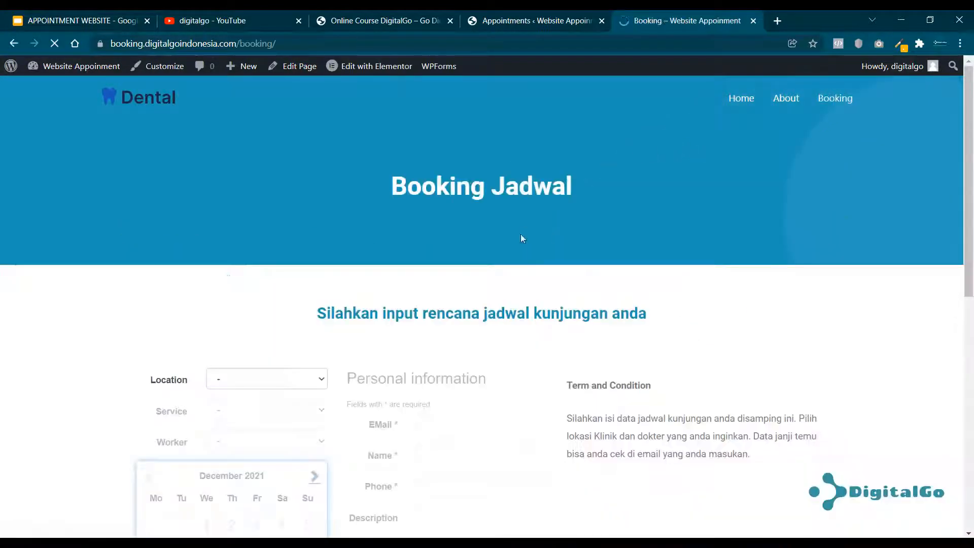
pyautogui.scroll(-4, 402, 302)
pyautogui.scroll(2, 390, 299)
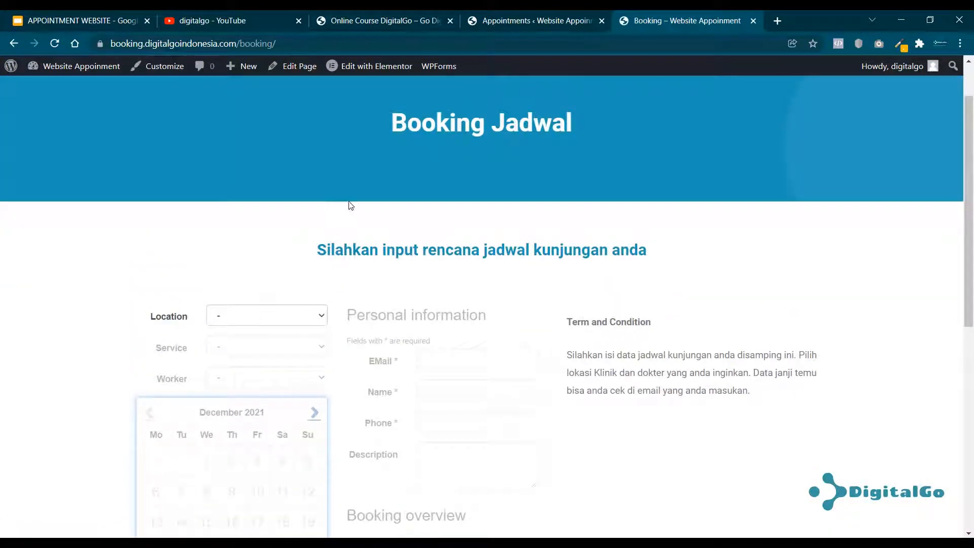
# Look at the step-by-step slides, then bring up the 'digitalgo' YouTube search results.
pyautogui.click(41, 20)
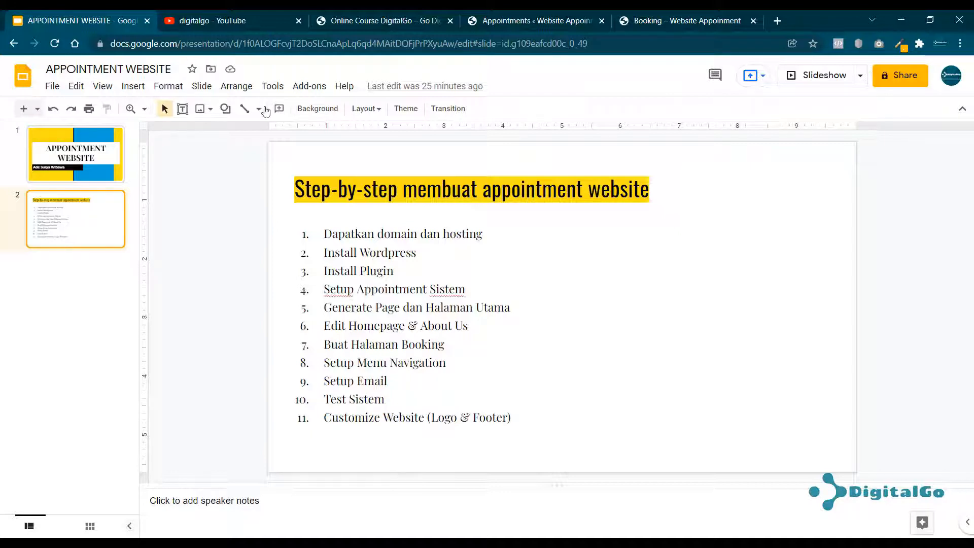
pyautogui.click(240, 17)
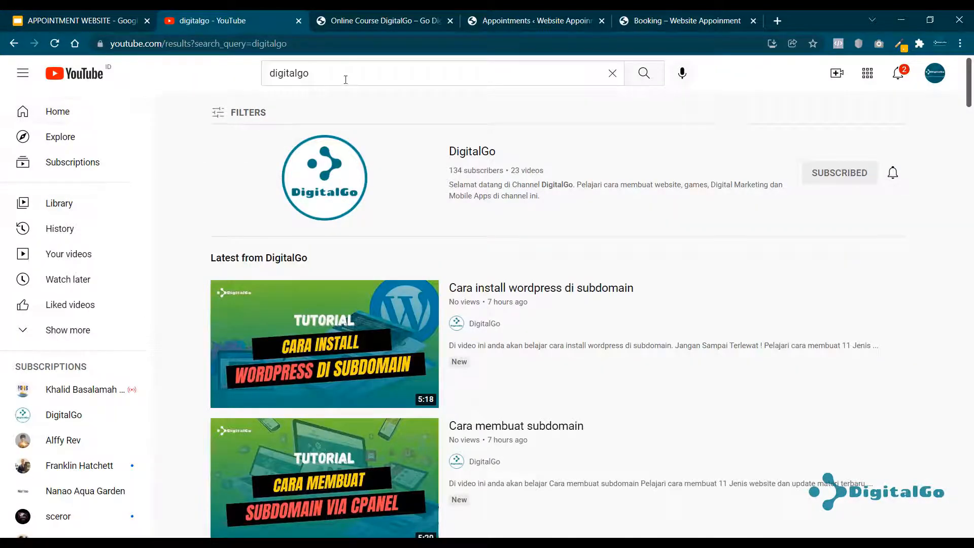
pyautogui.moveTo(316, 76); pyautogui.dragTo(268, 79)
# Start the DigitalGo channel's Fundamental Website Wordpress playlist.
pyautogui.click(327, 74)
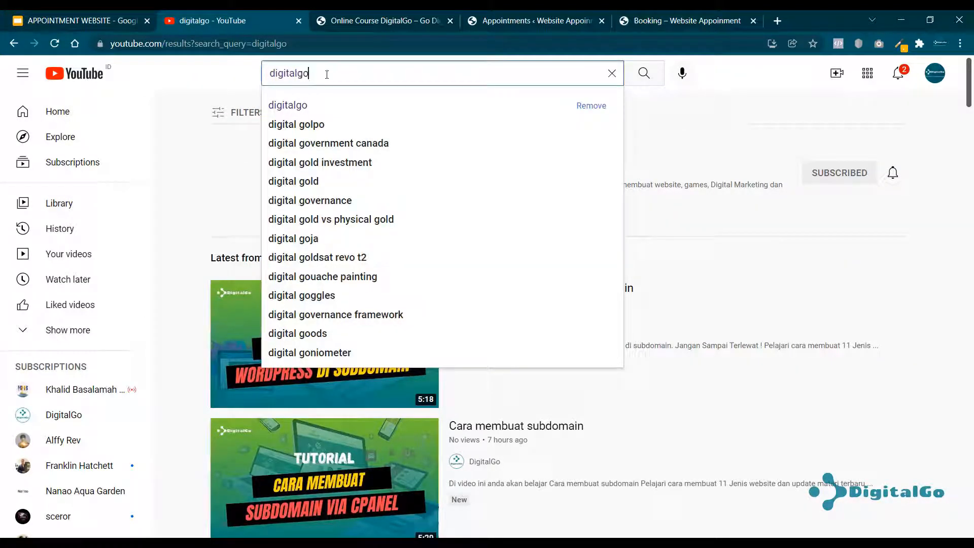
pyautogui.click(222, 76)
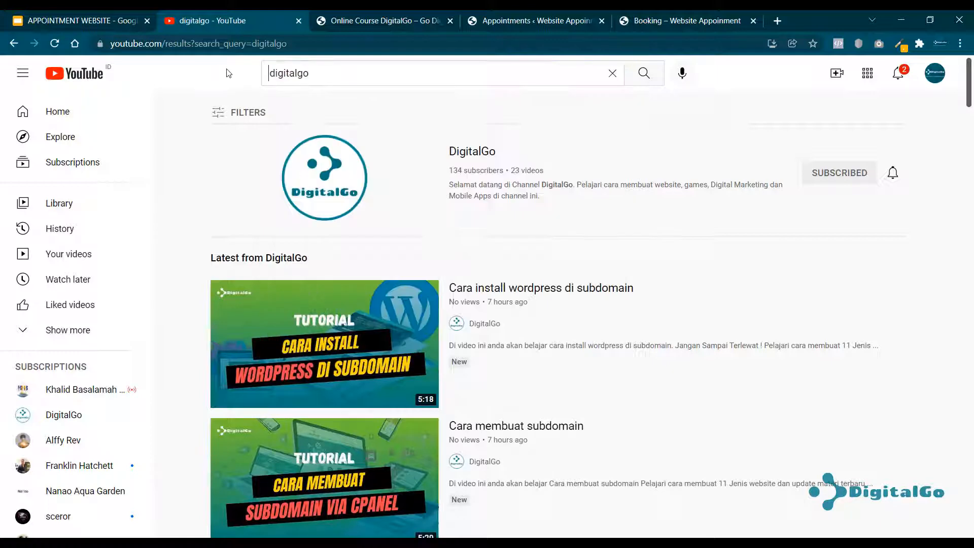
pyautogui.click(457, 156)
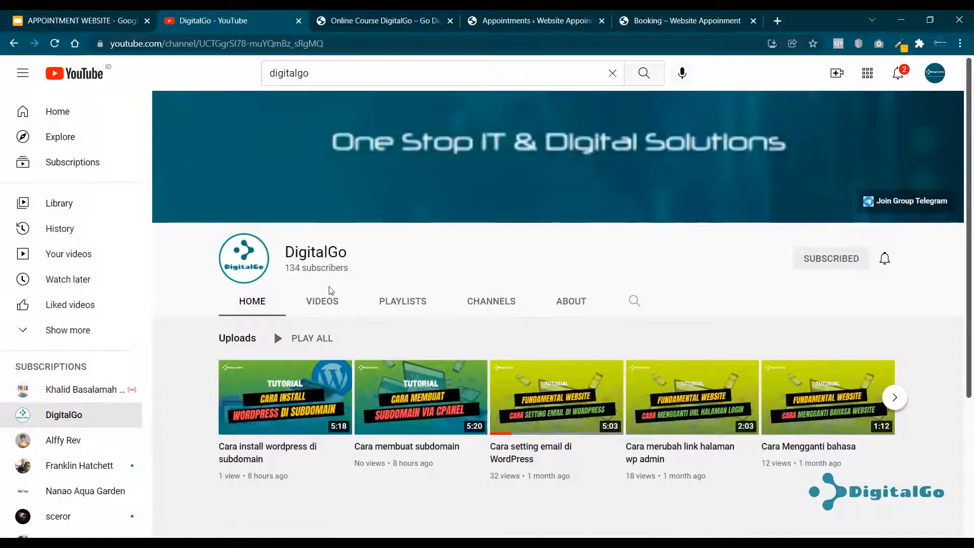
pyautogui.click(411, 305)
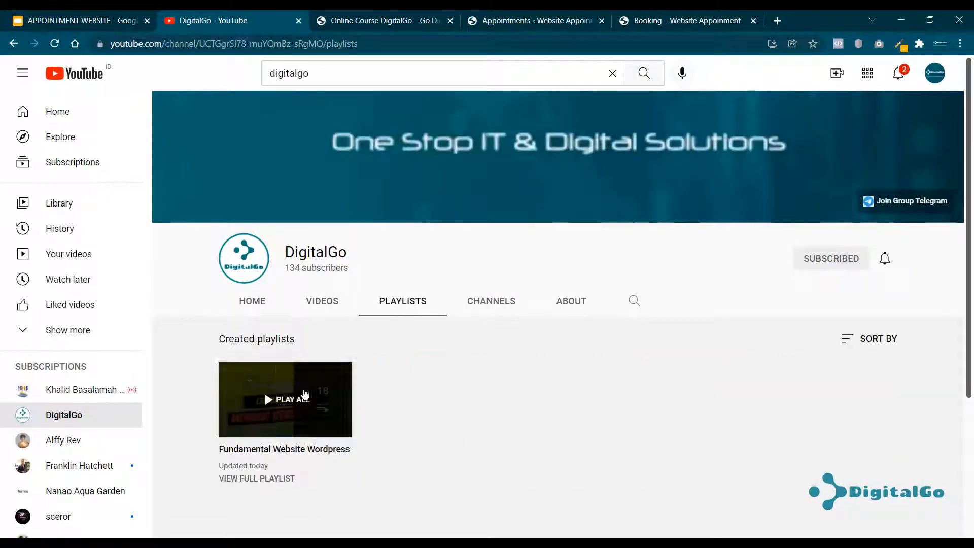
pyautogui.click(282, 397)
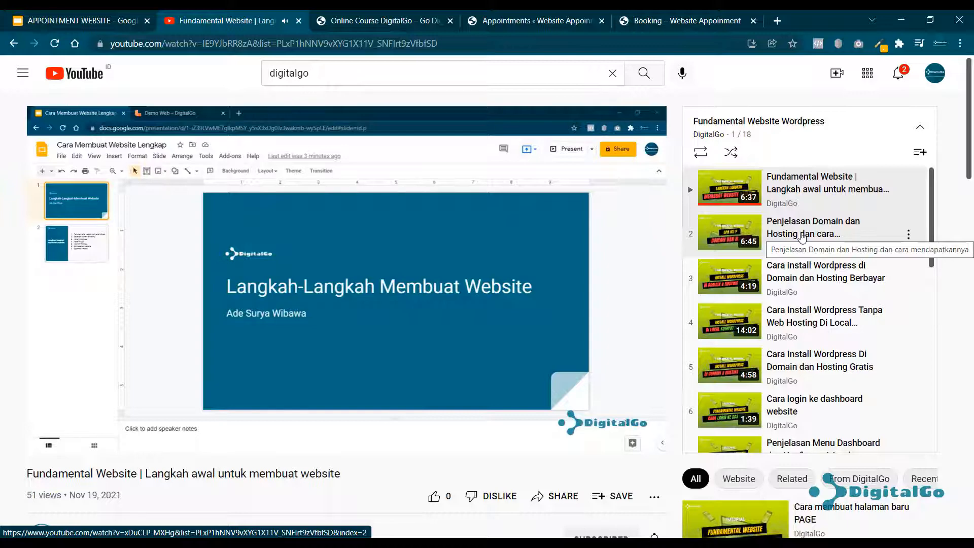
# Load the domain and hosting video paused, then return to the slides.
pyautogui.click(802, 237)
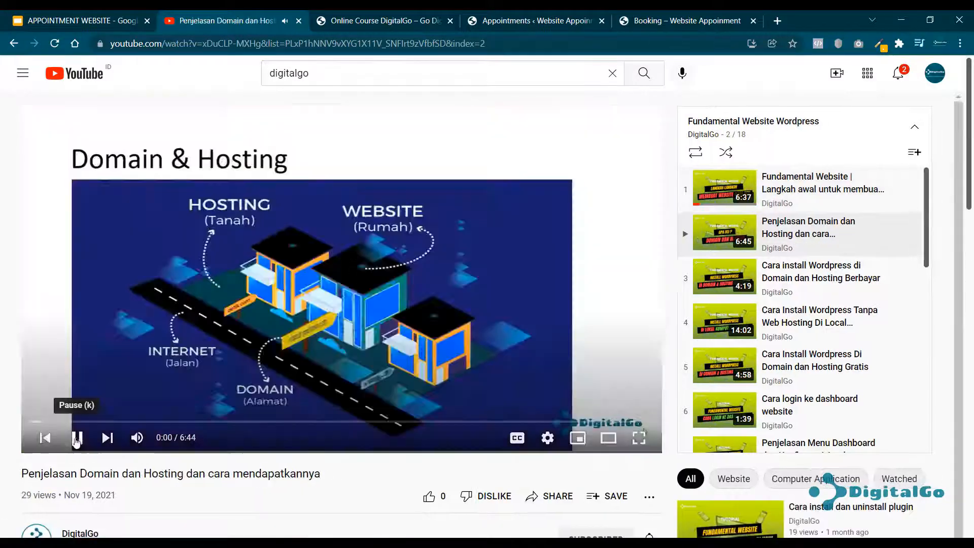
pyautogui.click(76, 439)
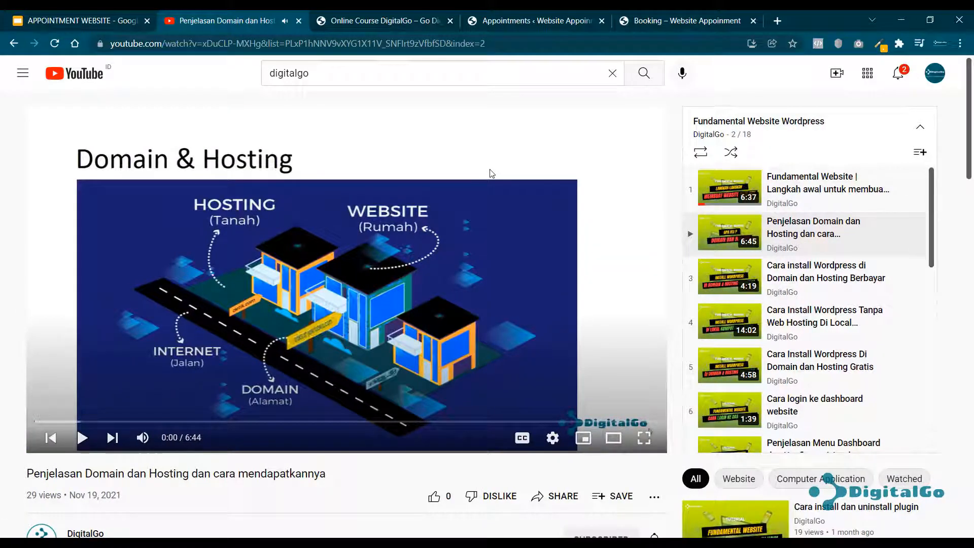
pyautogui.click(86, 21)
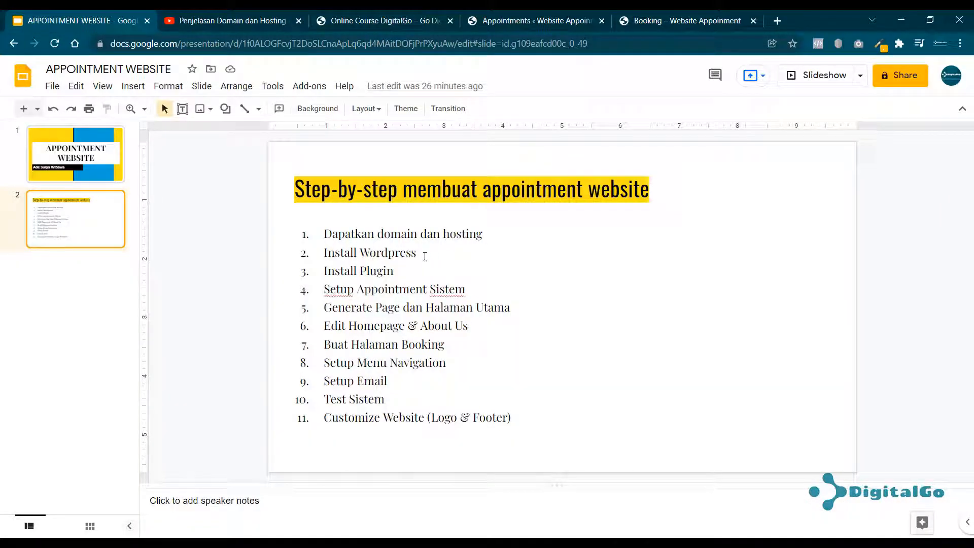
# Highlight the 'Install Wordpress' step on slide 2, then go back to the playlist video.
pyautogui.moveTo(419, 252); pyautogui.dragTo(325, 251)
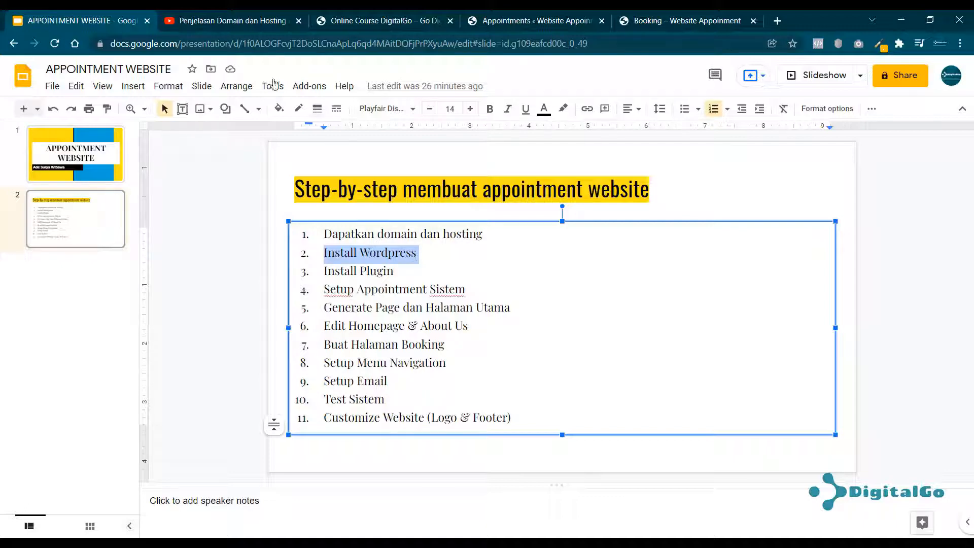
pyautogui.click(225, 21)
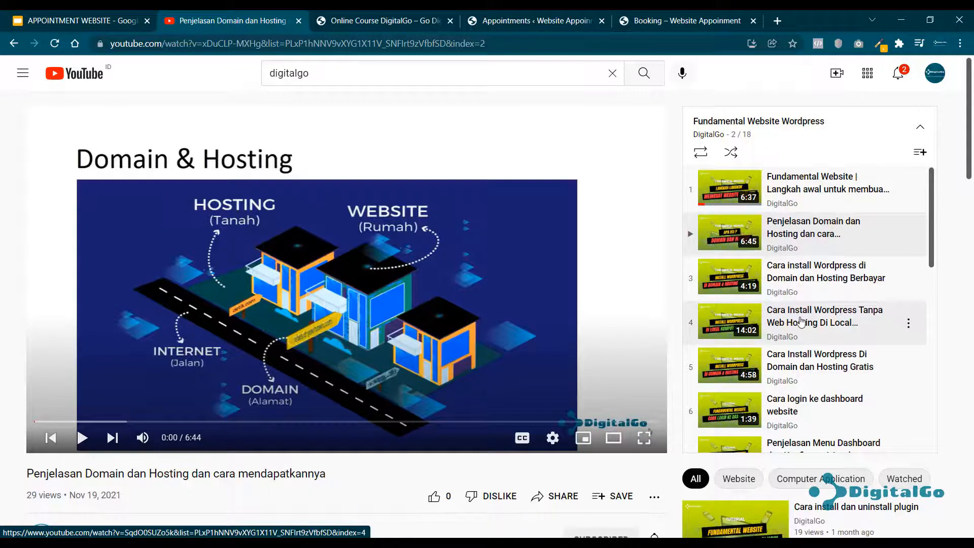
# Try the playlist's install videos, leaving the local-computer WordPress install video paused at its start.
pyautogui.scroll(-1, 801, 320)
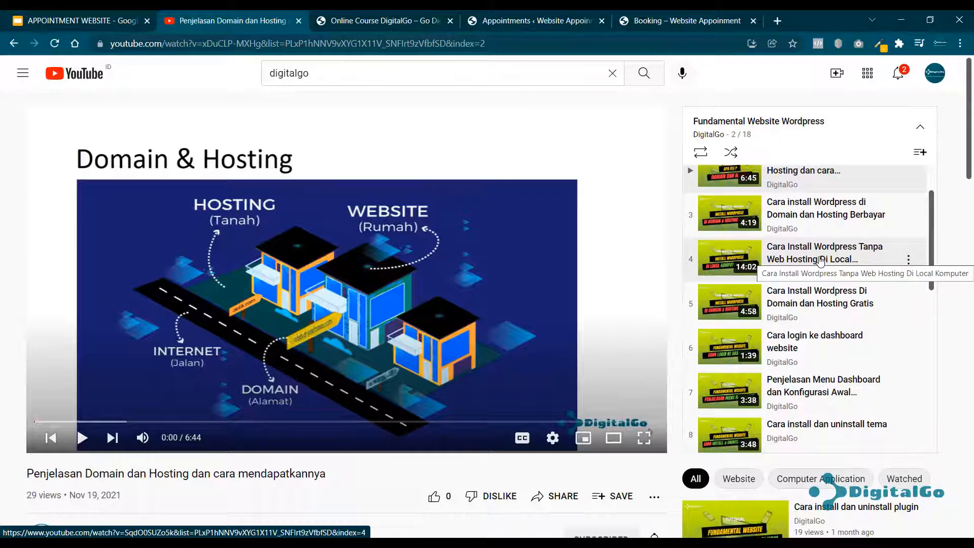
pyautogui.click(820, 259)
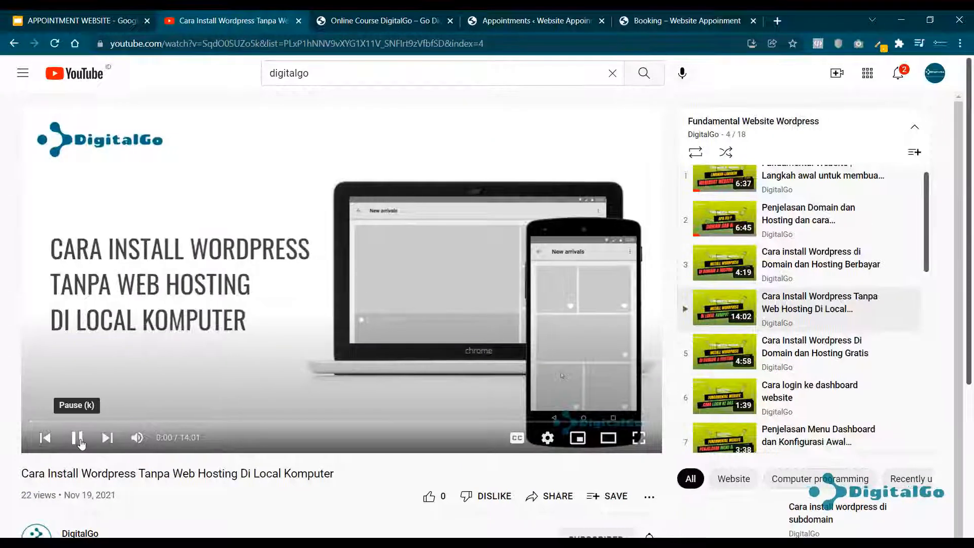
pyautogui.click(79, 439)
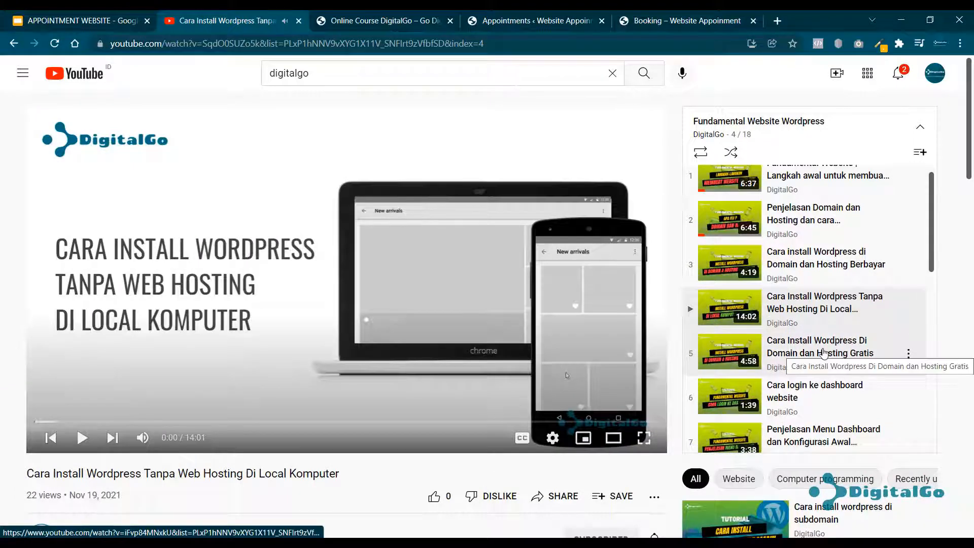
pyautogui.click(823, 352)
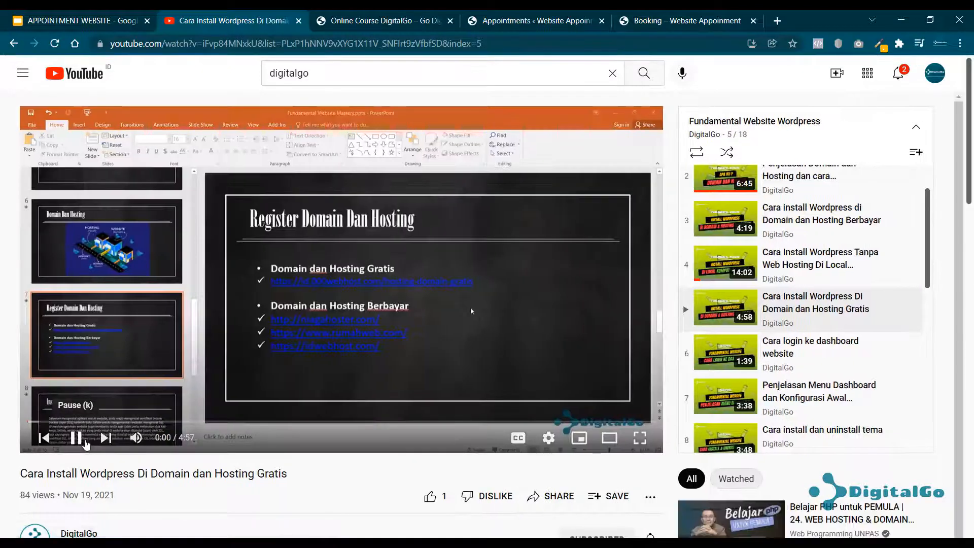
pyautogui.click(84, 443)
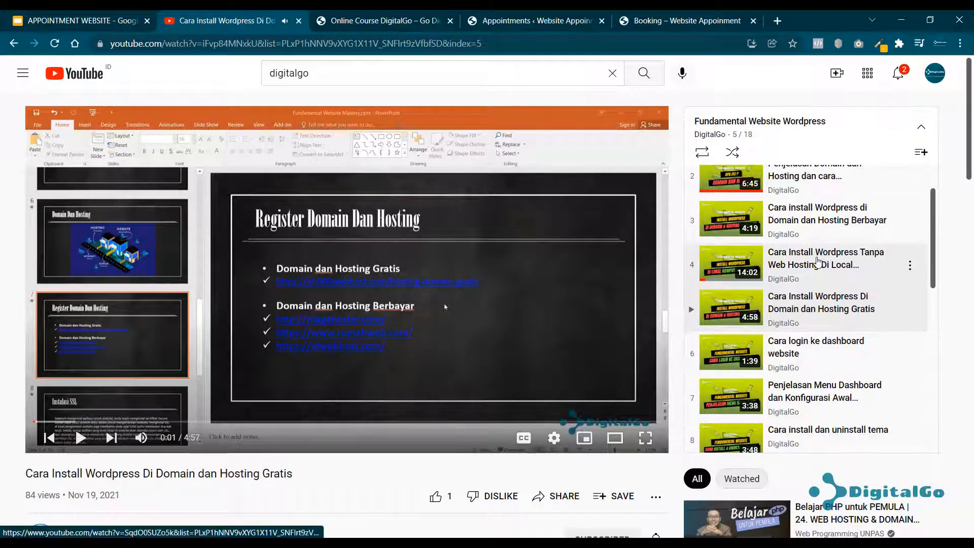
pyautogui.click(825, 255)
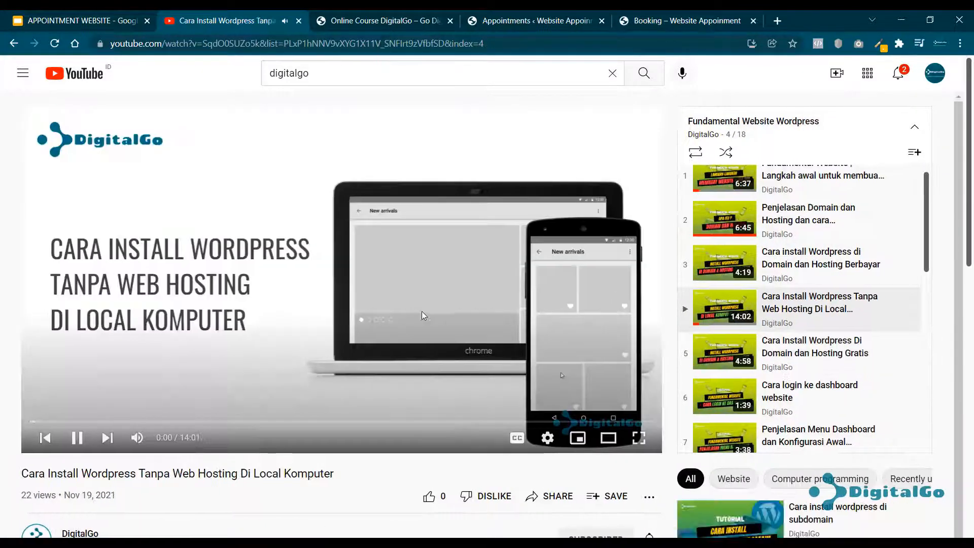
pyautogui.click(81, 436)
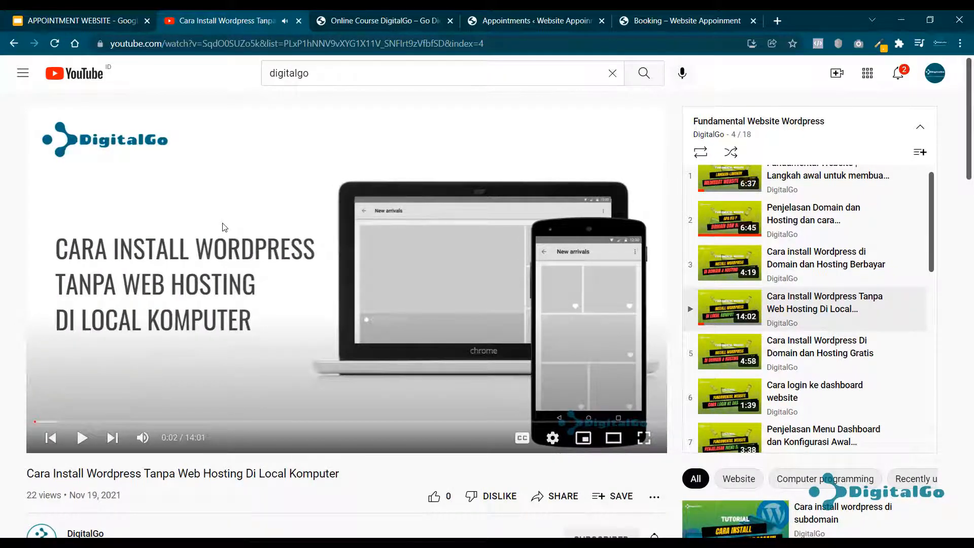
pyautogui.click(68, 20)
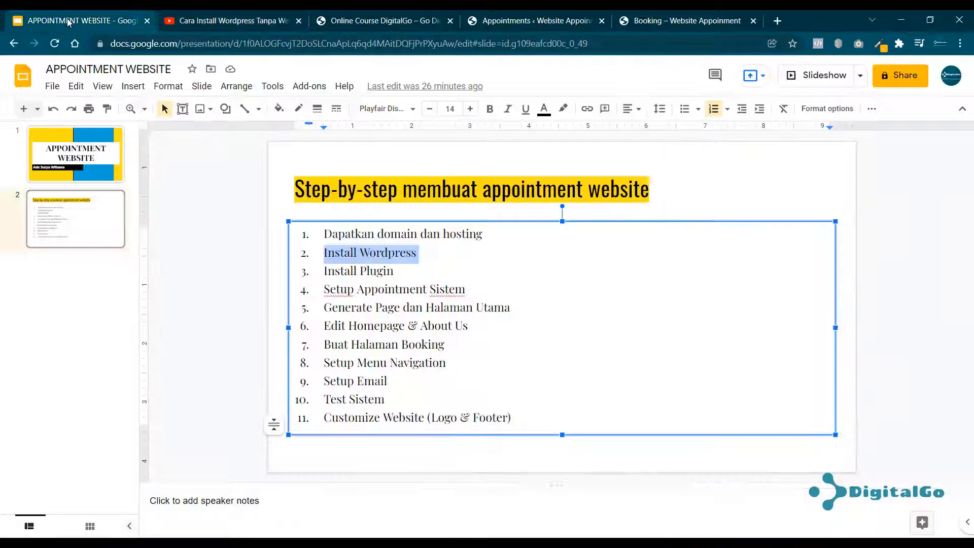
# Strike through 'Dapatkan domain dan hosting' and 'Install Wordpress', then return to the site's Booking tab.
pyautogui.click(384, 271)
pyautogui.moveTo(417, 254); pyautogui.dragTo(322, 232)
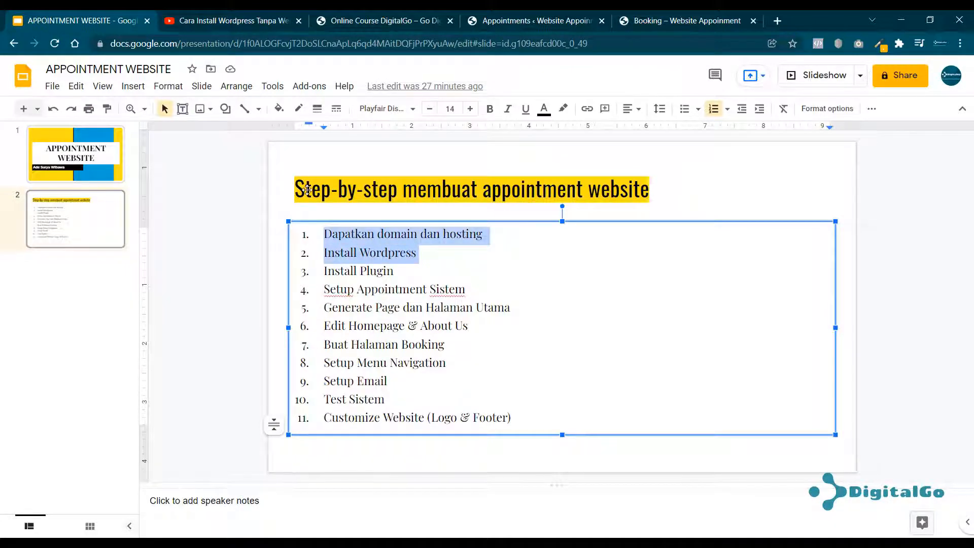
pyautogui.click(171, 87)
pyautogui.moveTo(209, 109)
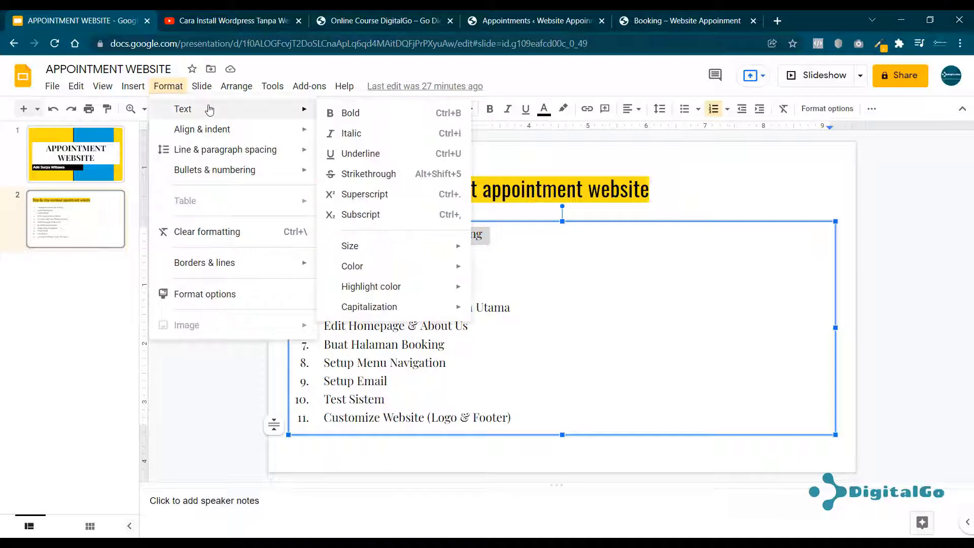
pyautogui.click(364, 174)
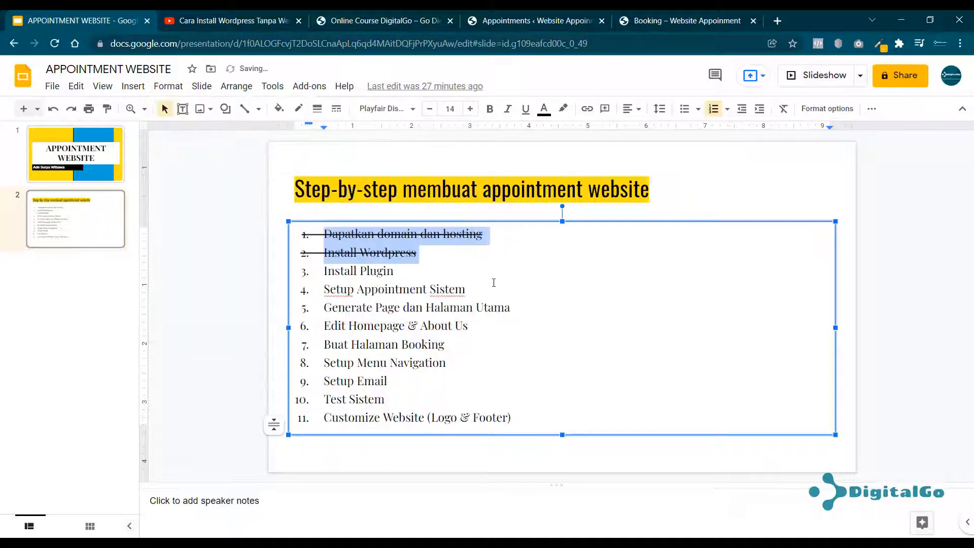
pyautogui.click(496, 270)
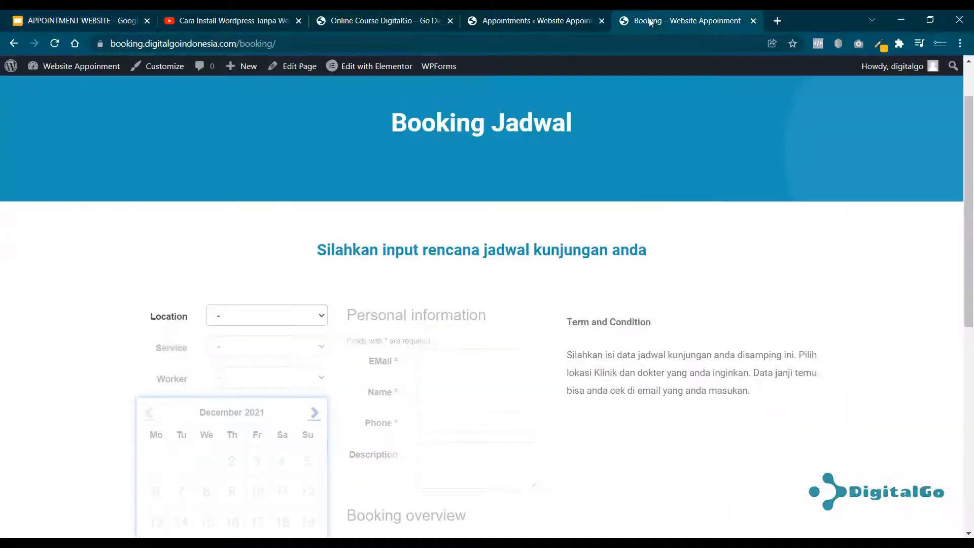
pyautogui.click(634, 20)
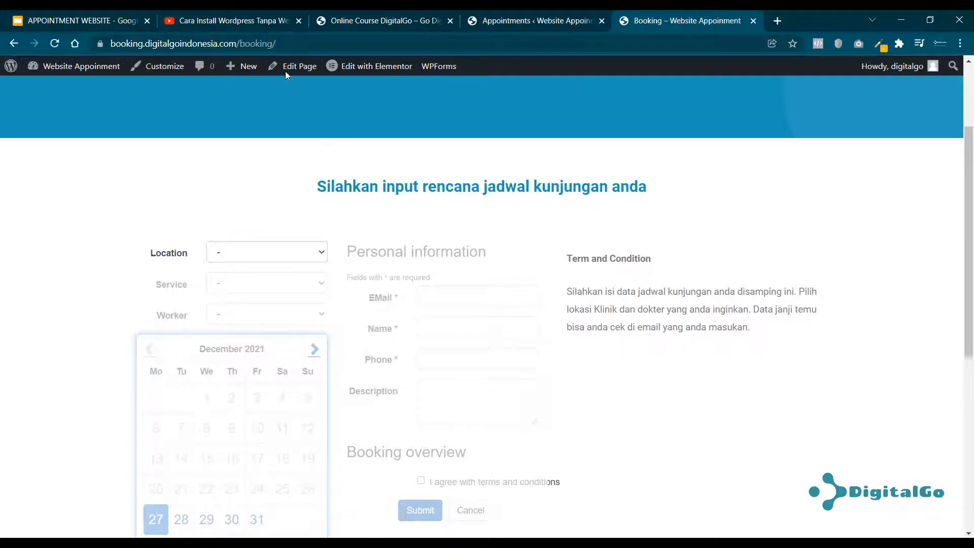
# Highlight the 'Generate Page dan Halaman Utama' step, then browse the site's Home, About and Booking pages.
pyautogui.click(81, 19)
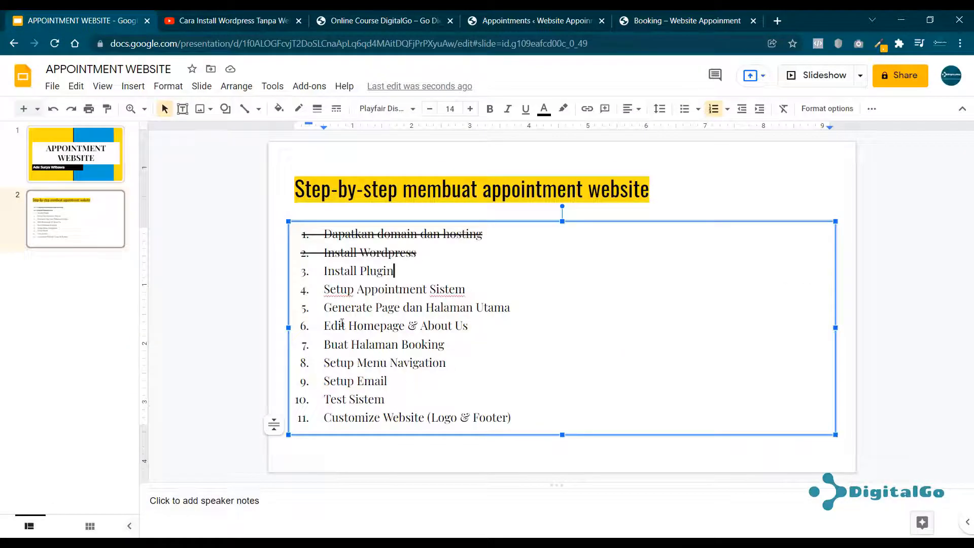
pyautogui.moveTo(327, 308); pyautogui.dragTo(510, 309)
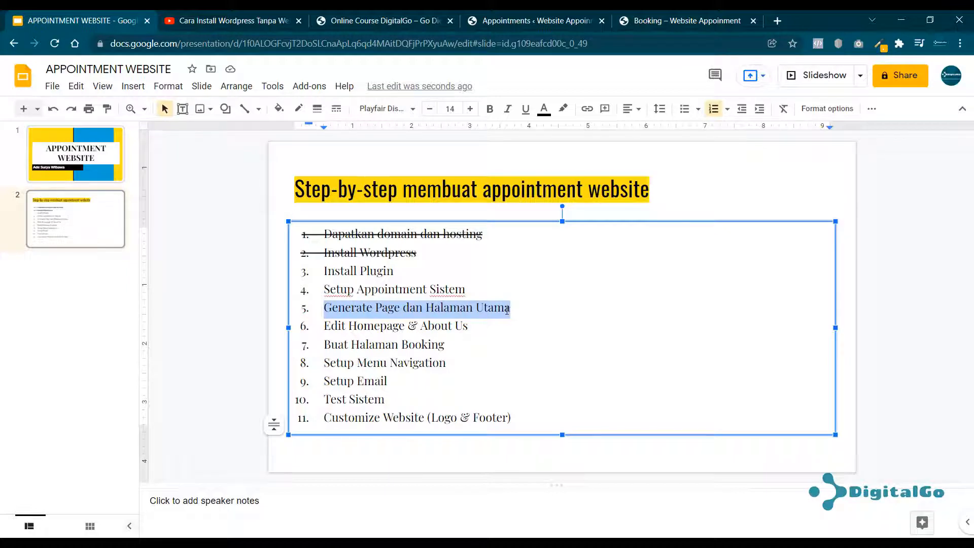
pyautogui.click(685, 21)
pyautogui.scroll(4, 752, 169)
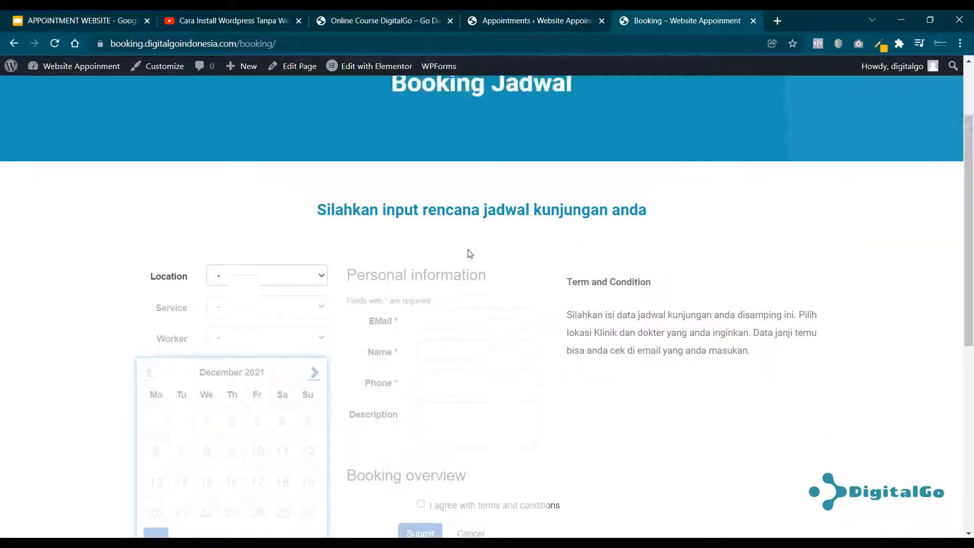
pyautogui.click(743, 101)
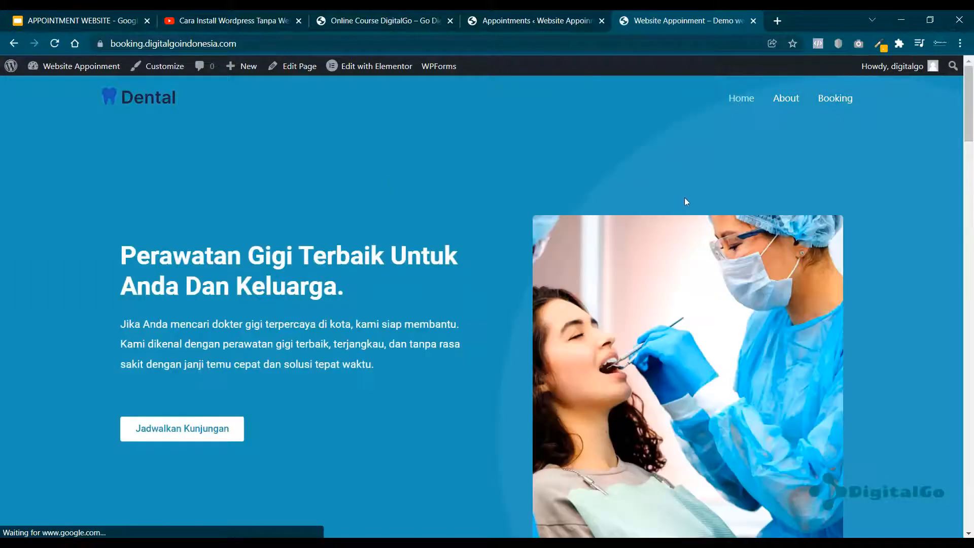
pyautogui.click(787, 99)
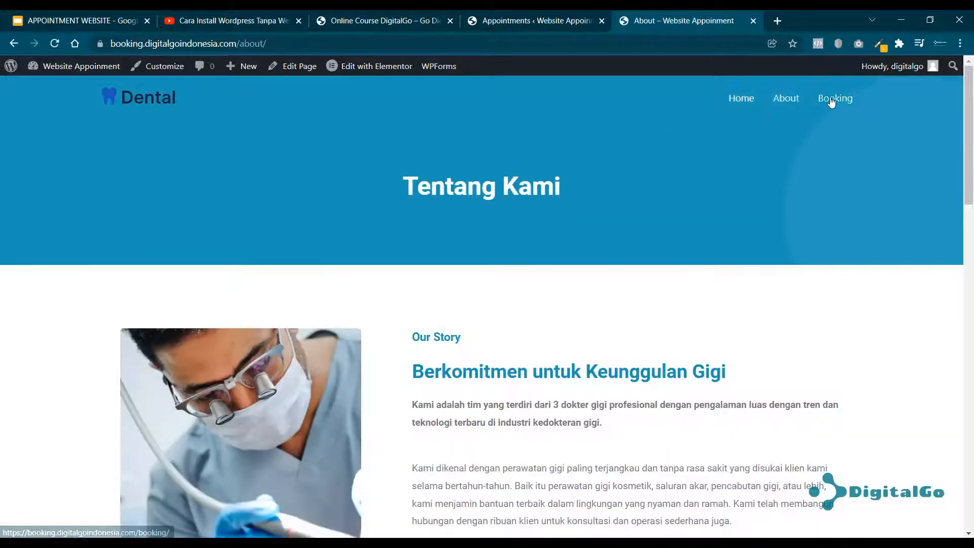
pyautogui.click(830, 101)
pyautogui.click(792, 103)
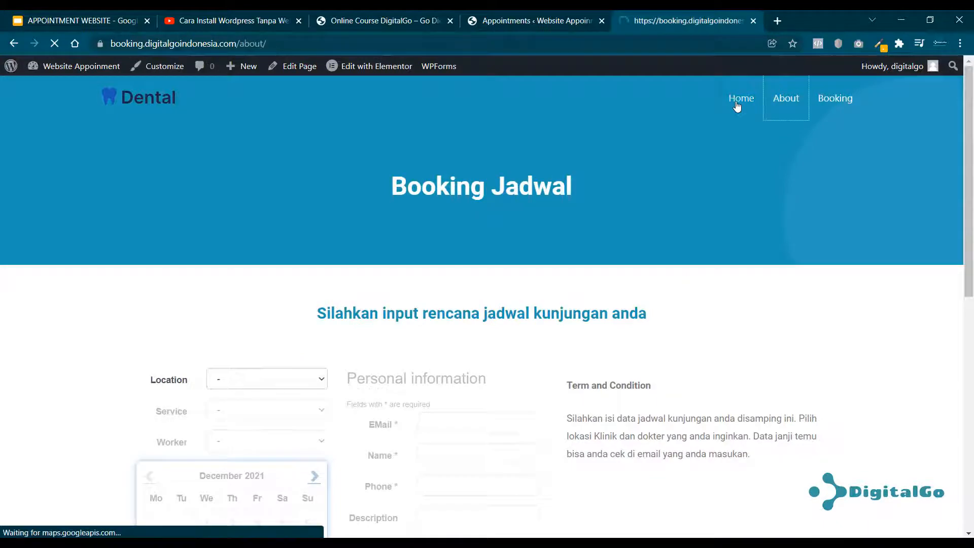
pyautogui.click(739, 101)
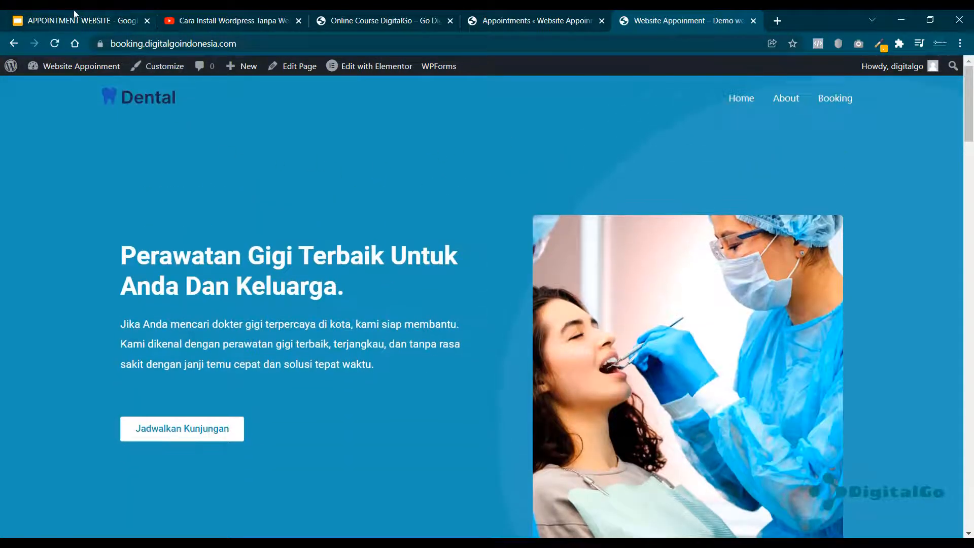
# Clear the step-list selection, scroll through the Dental homepage, and come back to the slides.
pyautogui.click(74, 13)
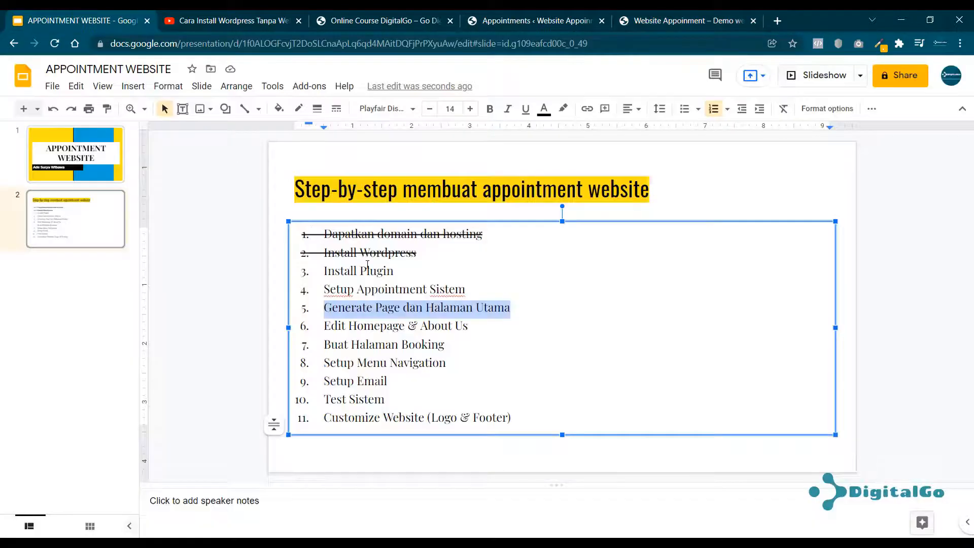
pyautogui.click(429, 324)
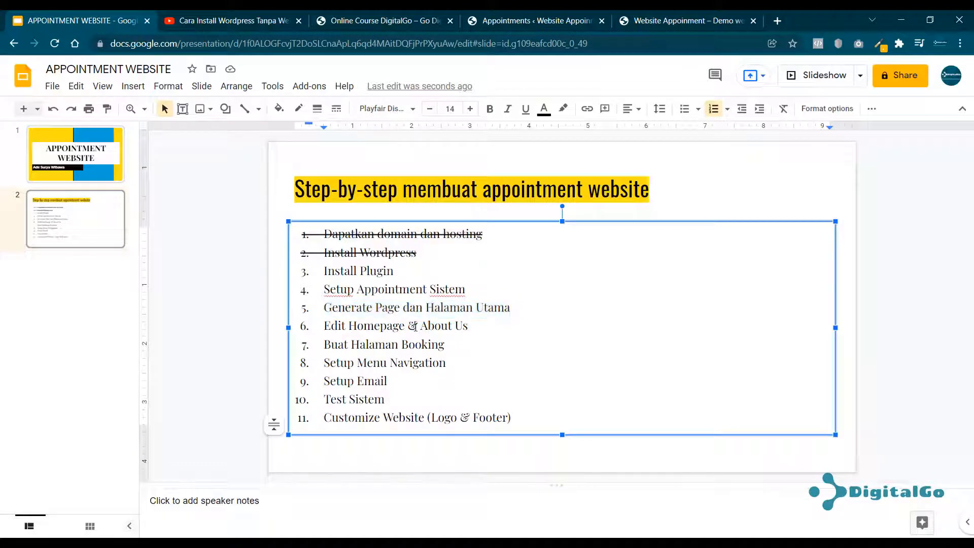
pyautogui.click(670, 20)
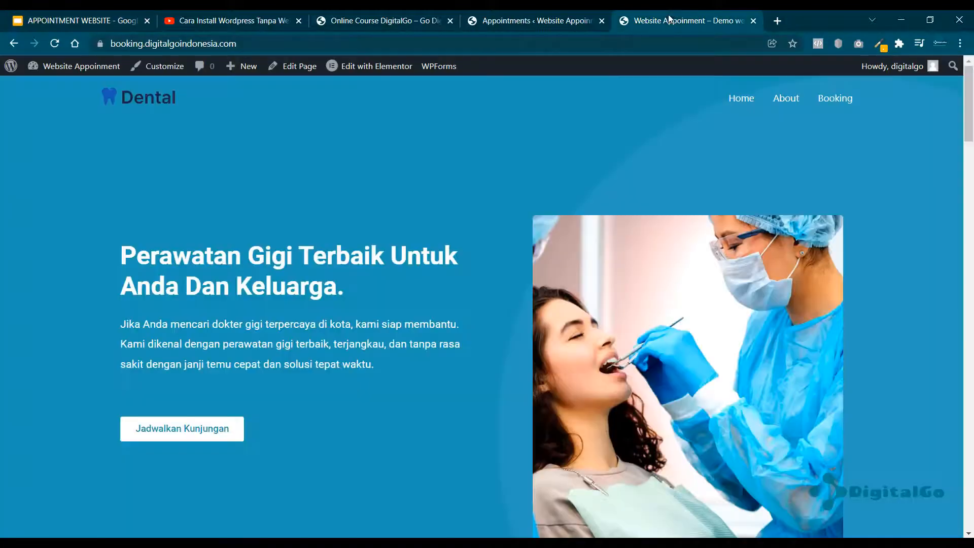
pyautogui.scroll(-12, 413, 265)
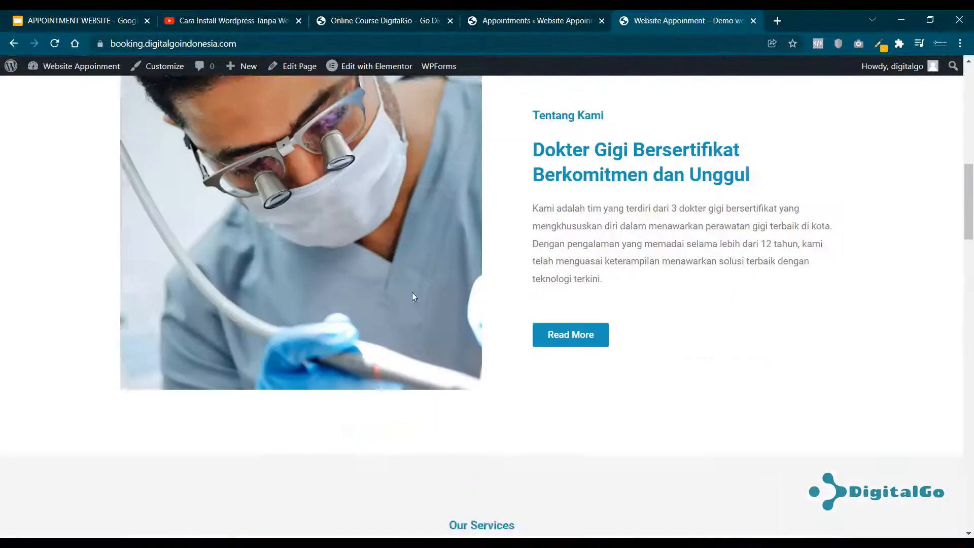
pyautogui.scroll(12, 413, 294)
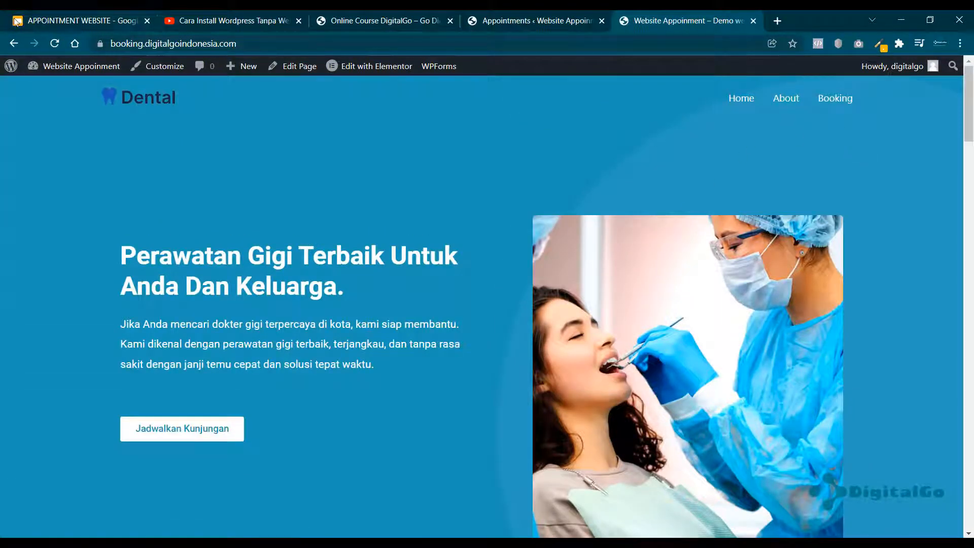
pyautogui.click(75, 20)
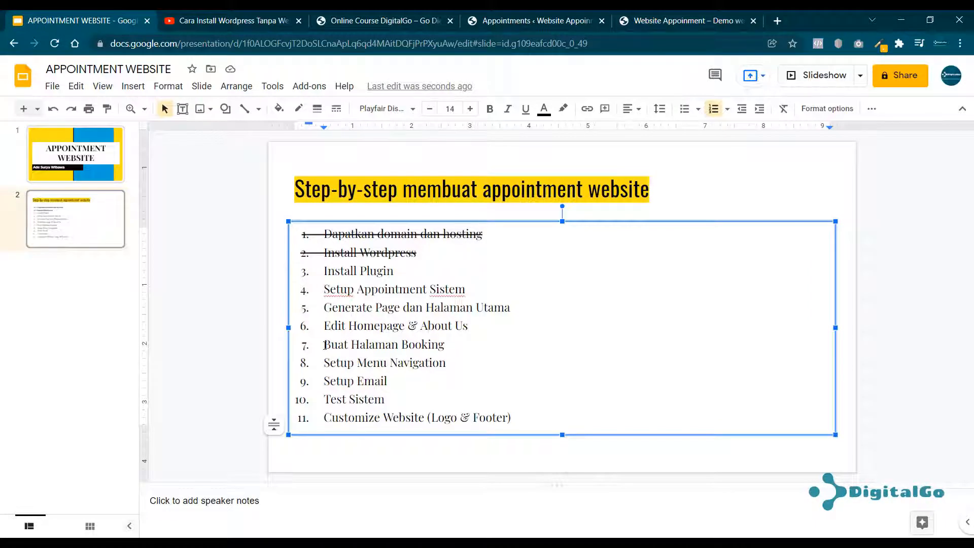
# Highlight the 'Buat Halaman Booking' and 'Setup Menu Navigation' steps while checking the site's Booking and home pages.
pyautogui.moveTo(325, 345); pyautogui.dragTo(444, 345)
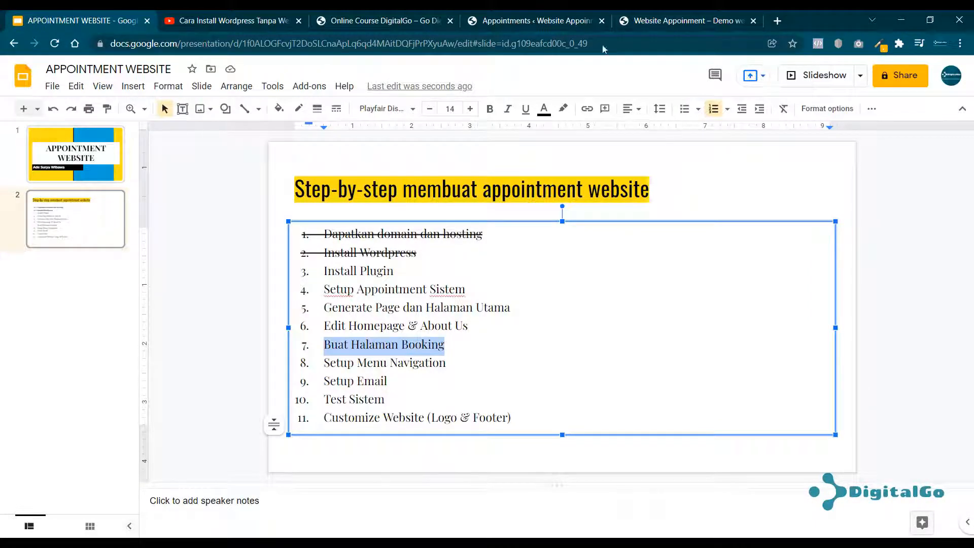
pyautogui.click(681, 21)
pyautogui.click(826, 98)
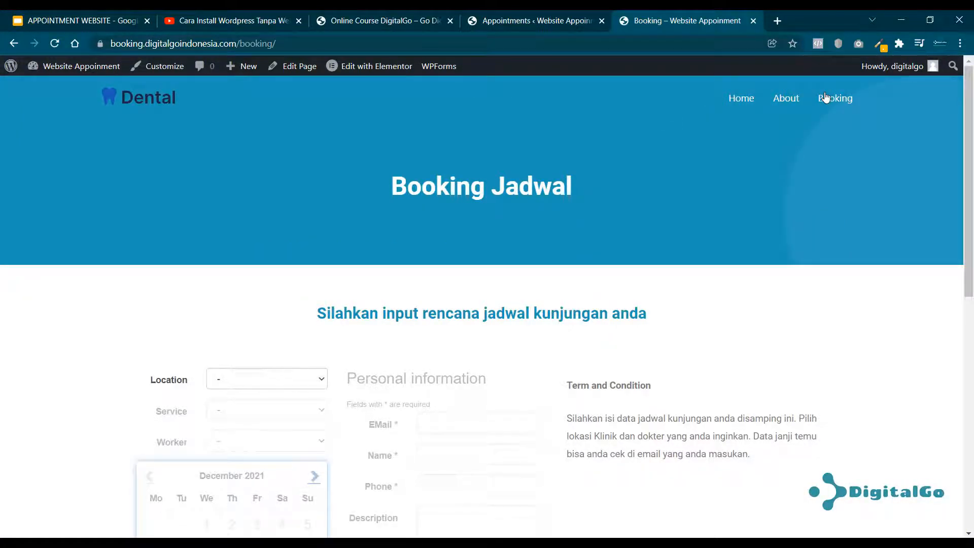
pyautogui.click(42, 22)
pyautogui.click(465, 378)
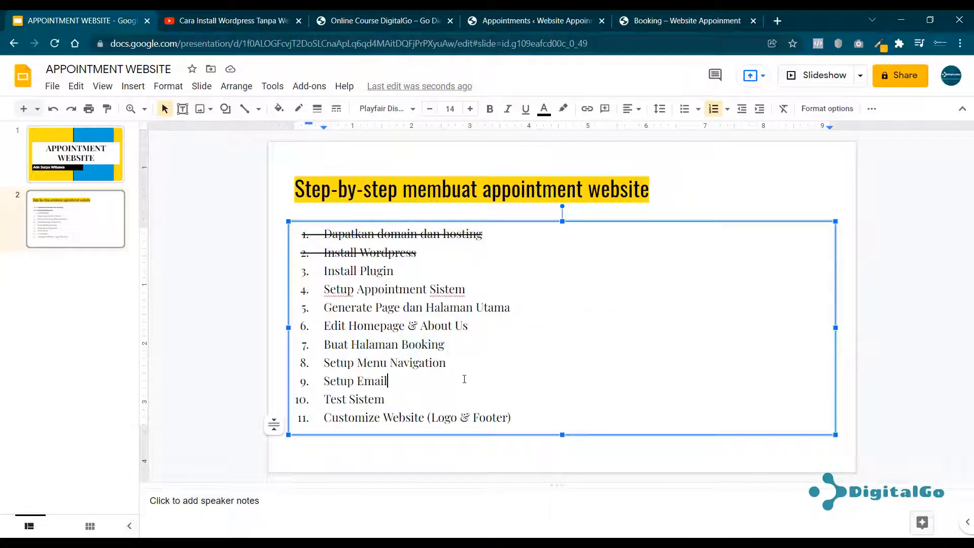
pyautogui.moveTo(456, 363); pyautogui.dragTo(334, 355)
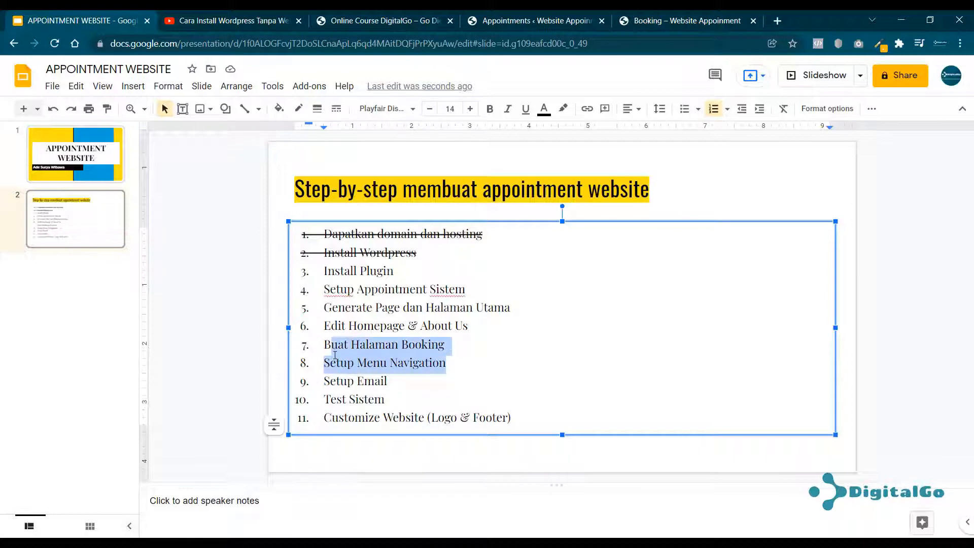
pyautogui.click(692, 15)
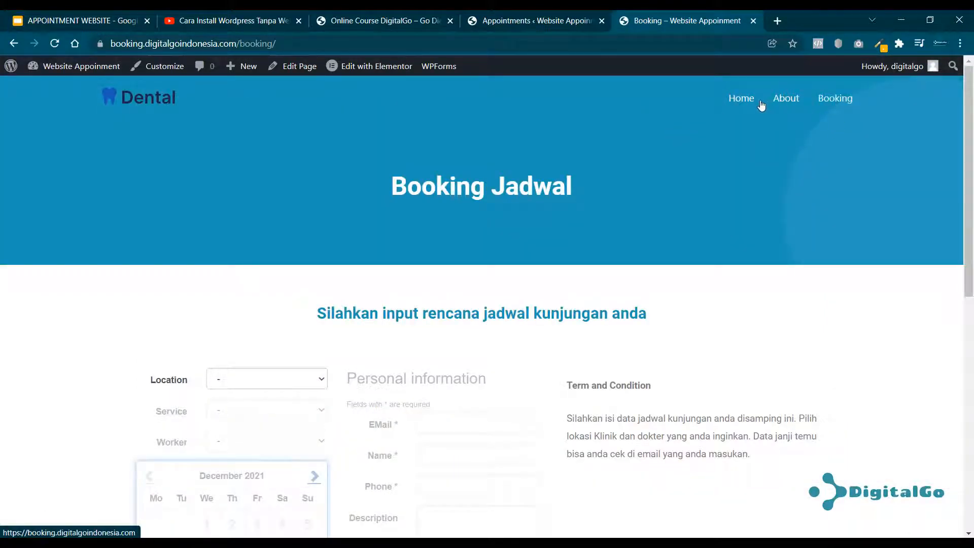
pyautogui.click(744, 102)
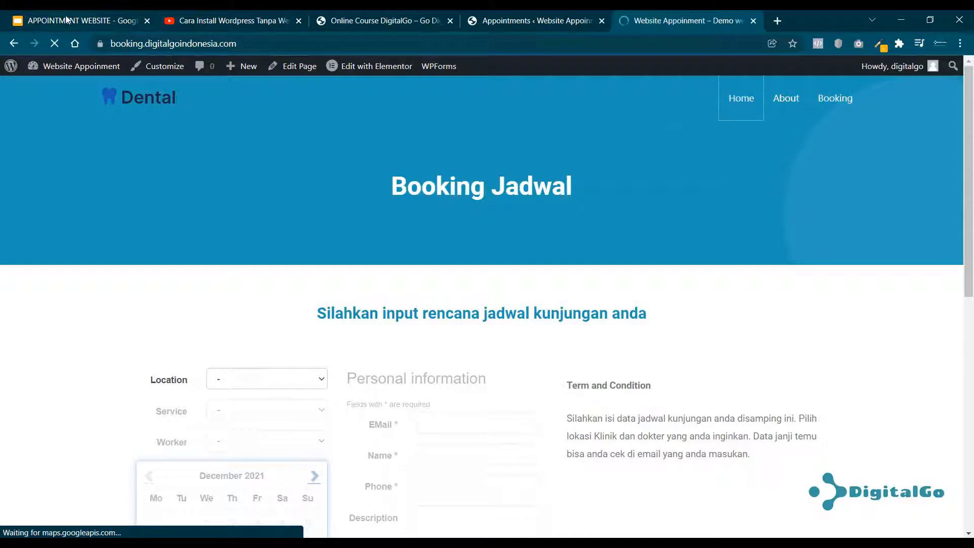
# Single out step 9, 'Setup Email', then go to the reservation email in Gmail.
pyautogui.click(132, 17)
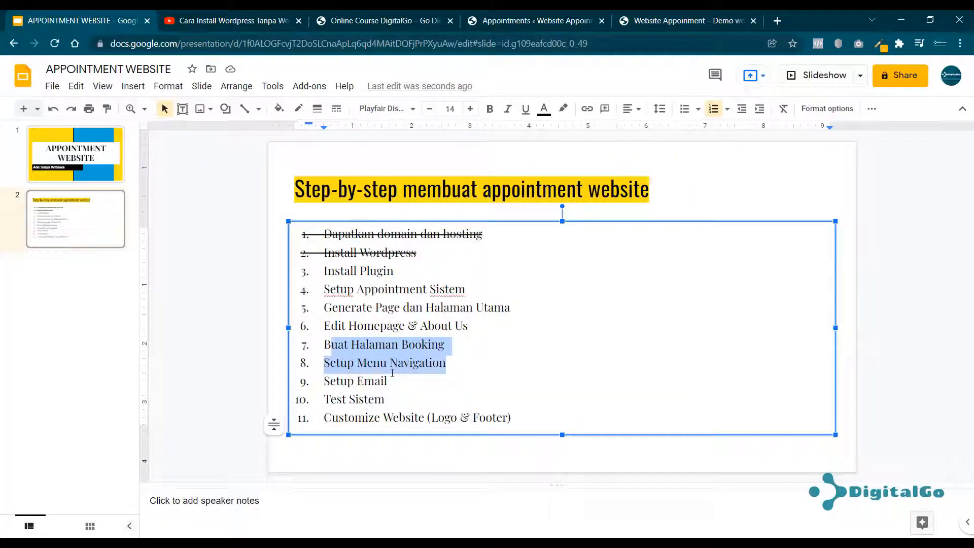
pyautogui.click(392, 373)
pyautogui.moveTo(388, 382); pyautogui.dragTo(324, 382)
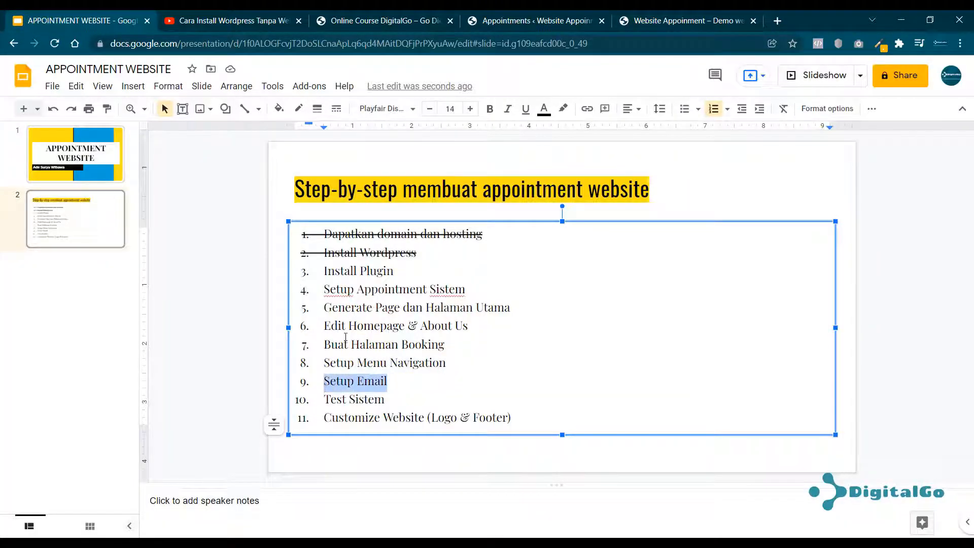
pyautogui.click(228, 542)
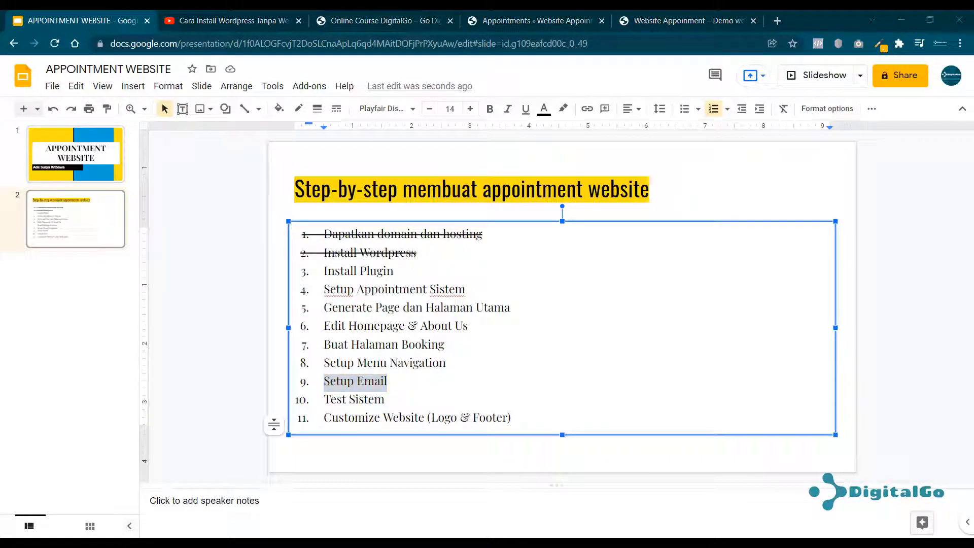
pyautogui.scroll(-5, 358, 277)
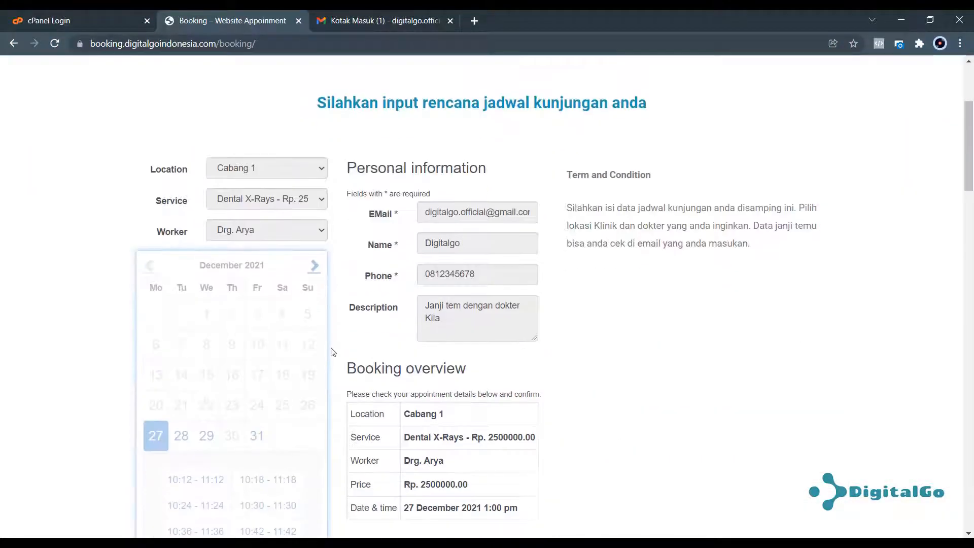
pyautogui.click(324, 19)
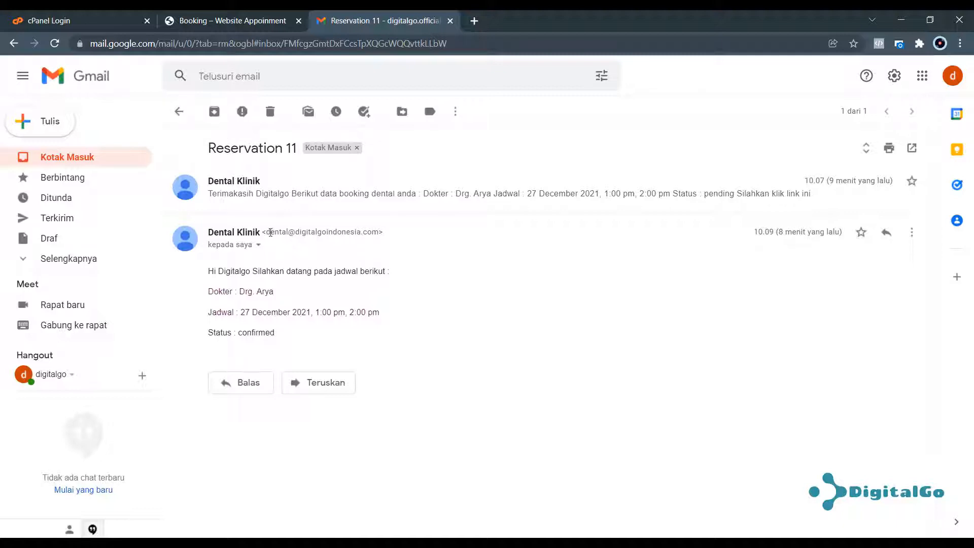
# Highlight the clinic's sender address, then the doctor and schedule details in the Reservation 11 email.
pyautogui.moveTo(270, 230); pyautogui.dragTo(380, 232)
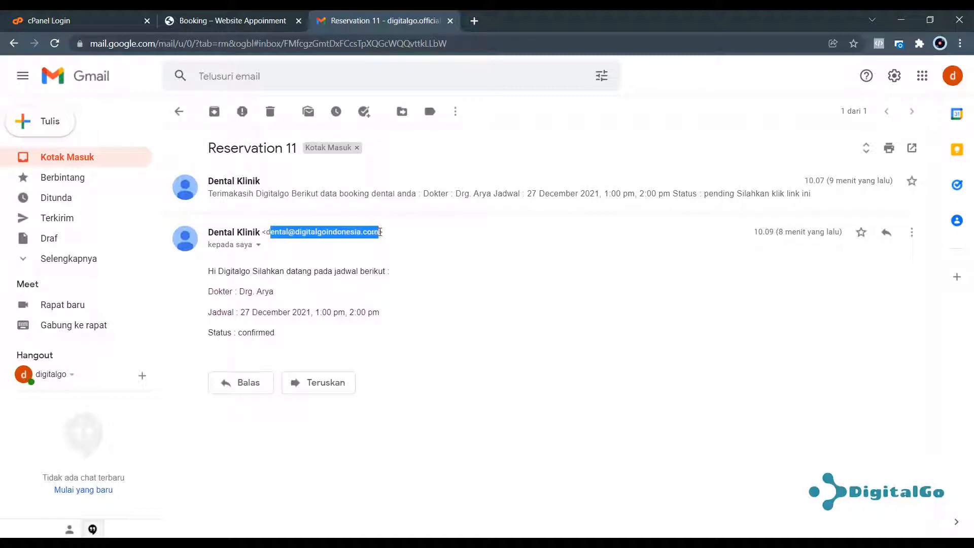
pyautogui.click(346, 280)
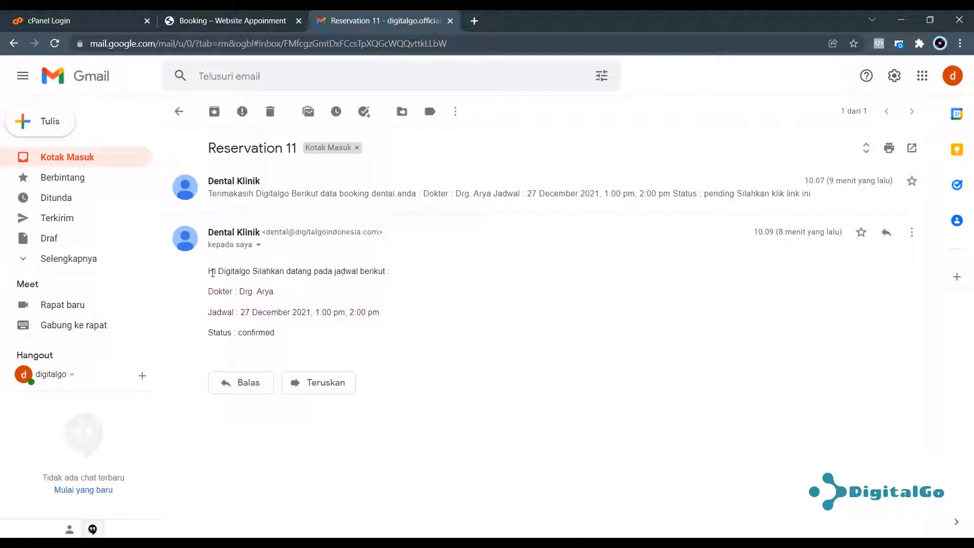
pyautogui.moveTo(212, 273); pyautogui.dragTo(326, 315)
pyautogui.click(373, 304)
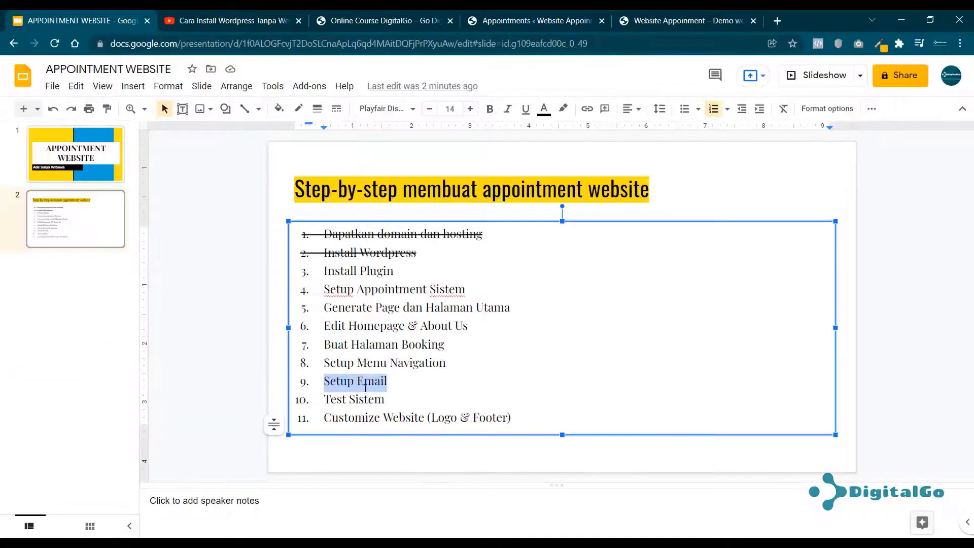
# Undo the strikethrough on 'Dapatkan domain dan hosting' and 'Install Wordpress' with Ctrl+Z.
pyautogui.moveTo(384, 401); pyautogui.dragTo(323, 408)
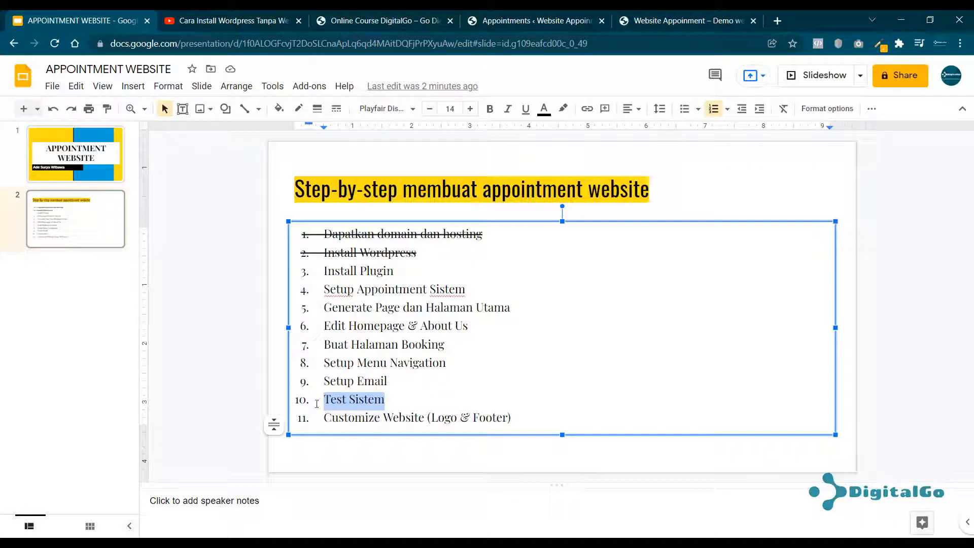
pyautogui.click(221, 305)
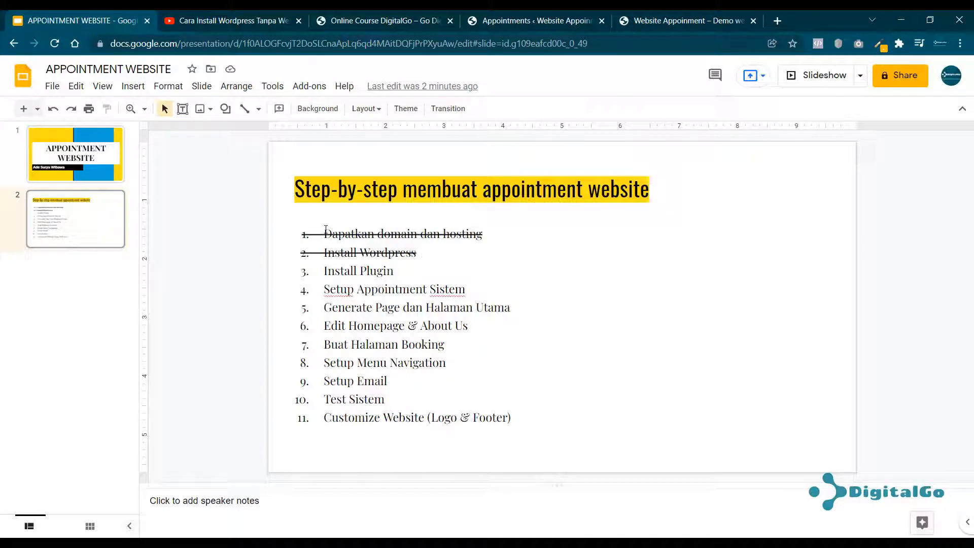
pyautogui.hotkey('ctrl', 'z')
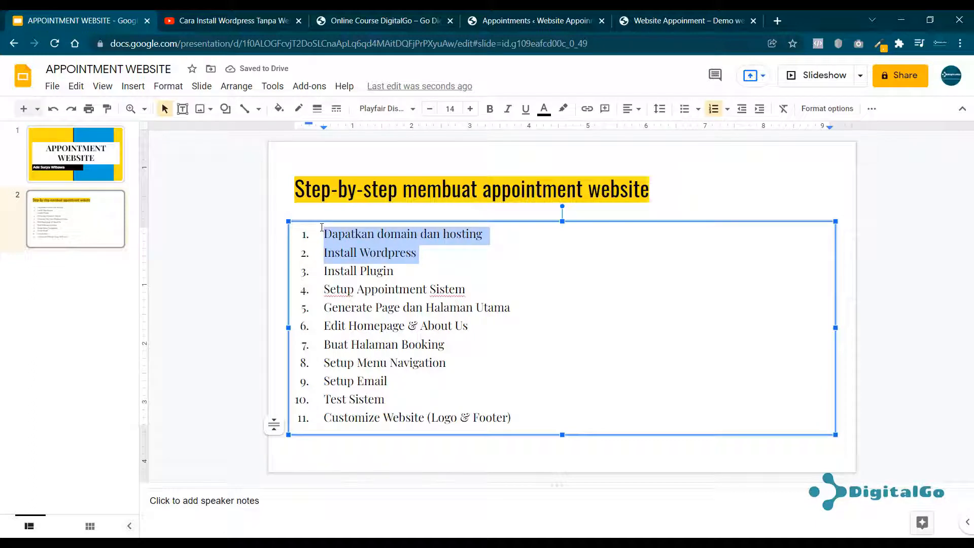
pyautogui.click(321, 227)
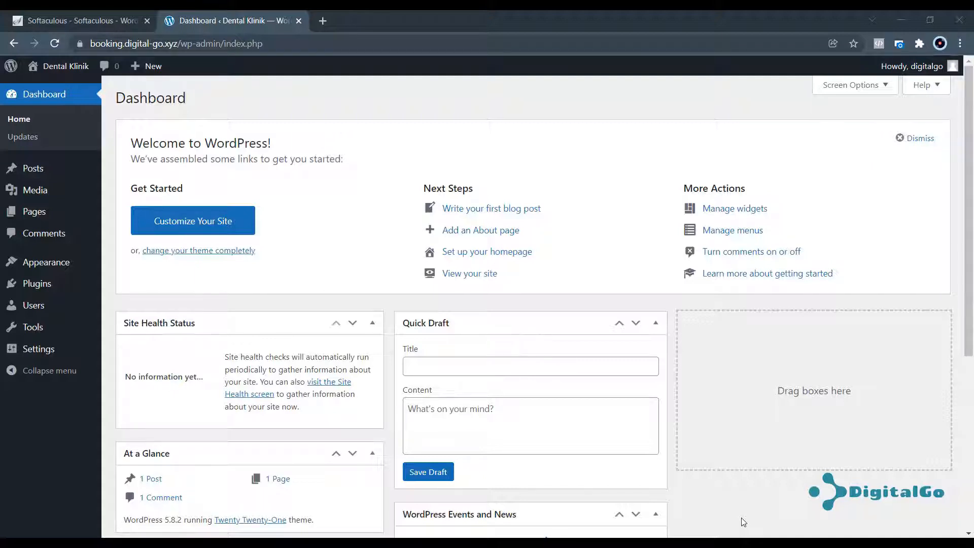
# Look over the Plugins menu in the Dental Klinik Dashboard's admin sidebar.
pyautogui.moveTo(35, 285)
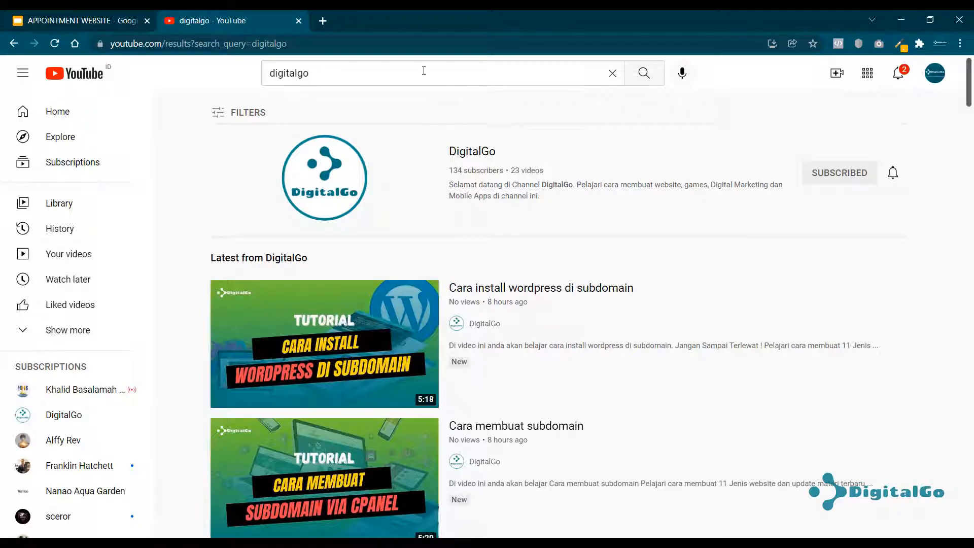
# Open 'Fundamental Website Wordpress' from DigitalGo's Playlists, then return to the Dental Klinik dashboard window.
pyautogui.click(460, 155)
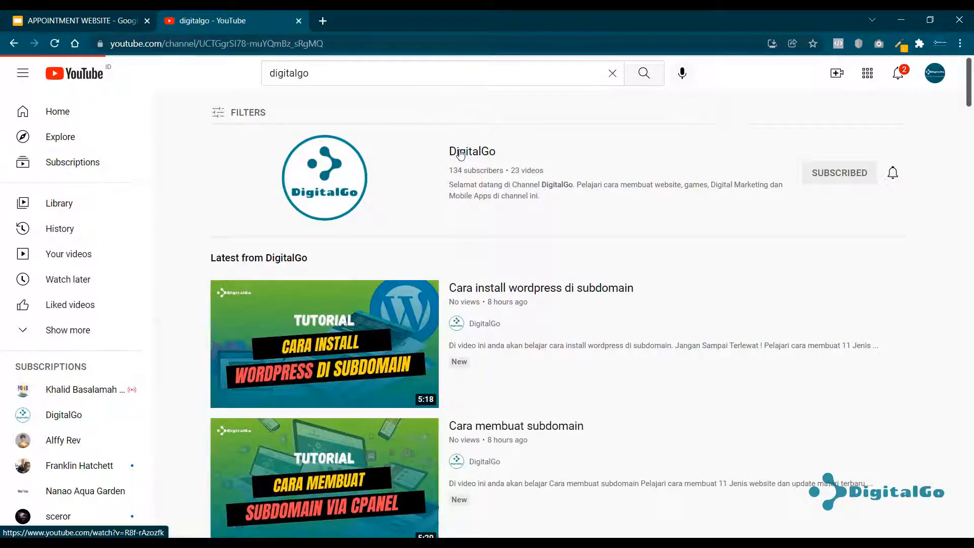
pyautogui.click(415, 301)
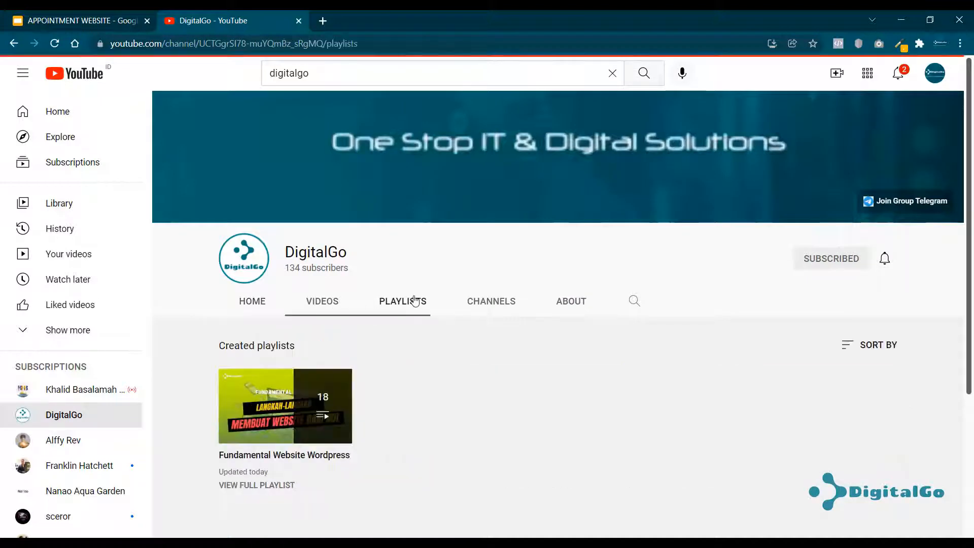
pyautogui.click(284, 405)
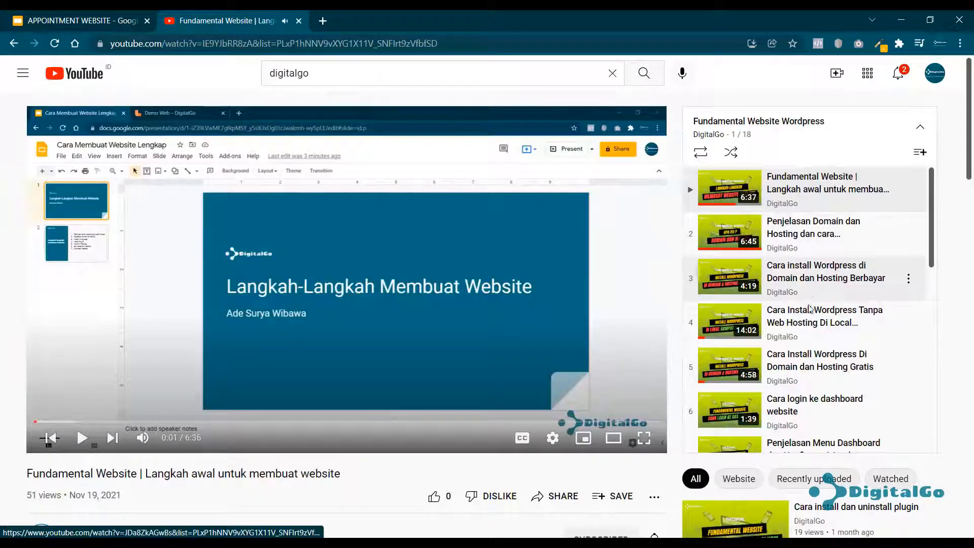
pyautogui.scroll(-1, 822, 314)
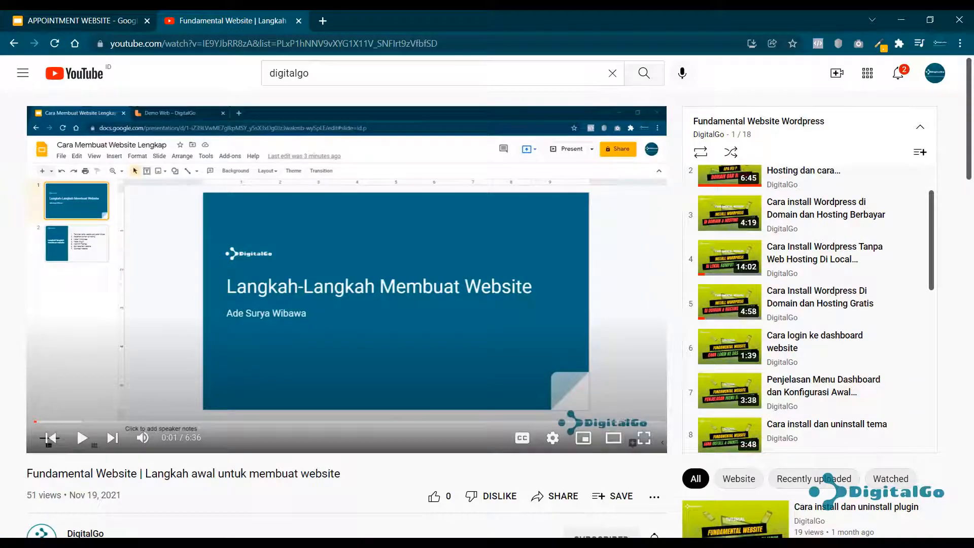
pyautogui.moveTo(154, 544)
pyautogui.click(172, 492)
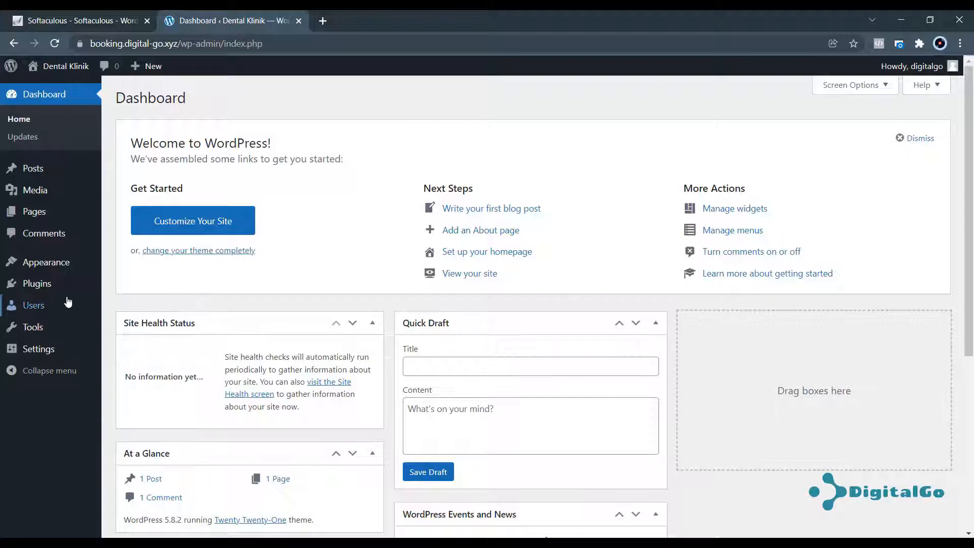
# Search Add Plugins for 'elemento' and install Elementor Website Builder and Essential Addons for Elementor.
pyautogui.moveTo(44, 288)
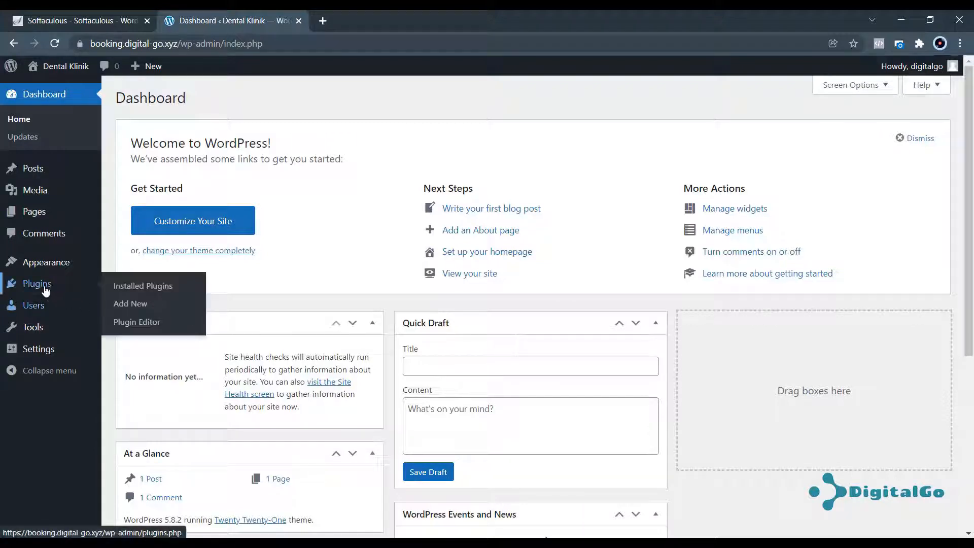
pyautogui.click(135, 307)
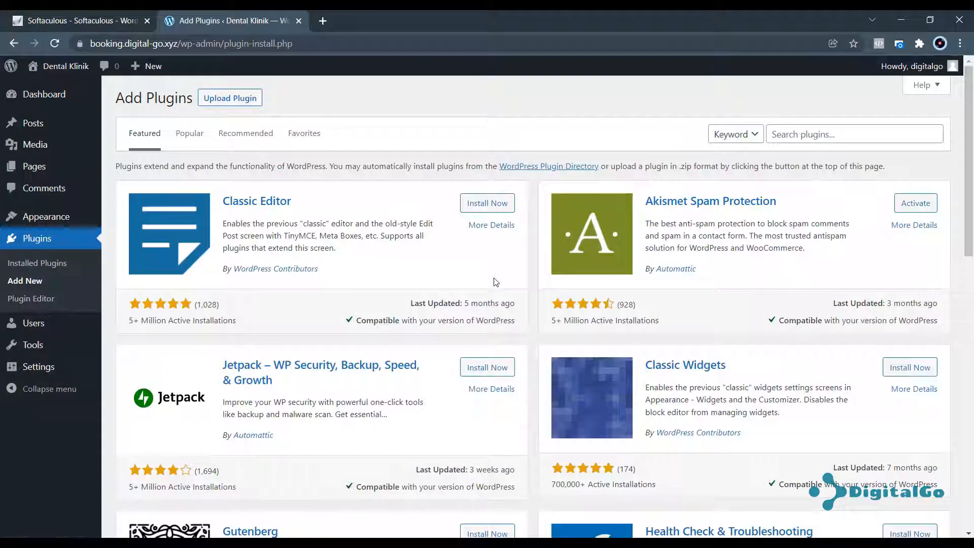
pyautogui.click(809, 137)
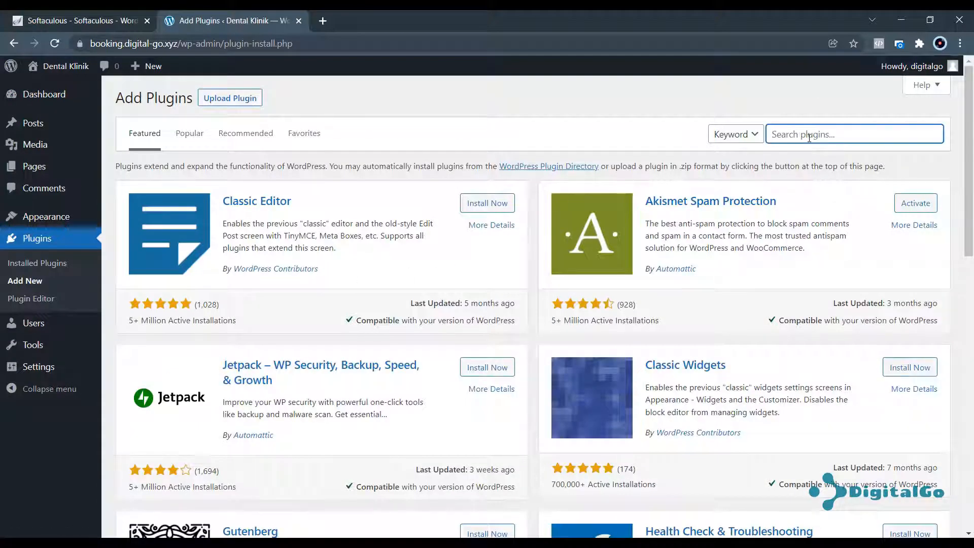
pyautogui.write('elementor')
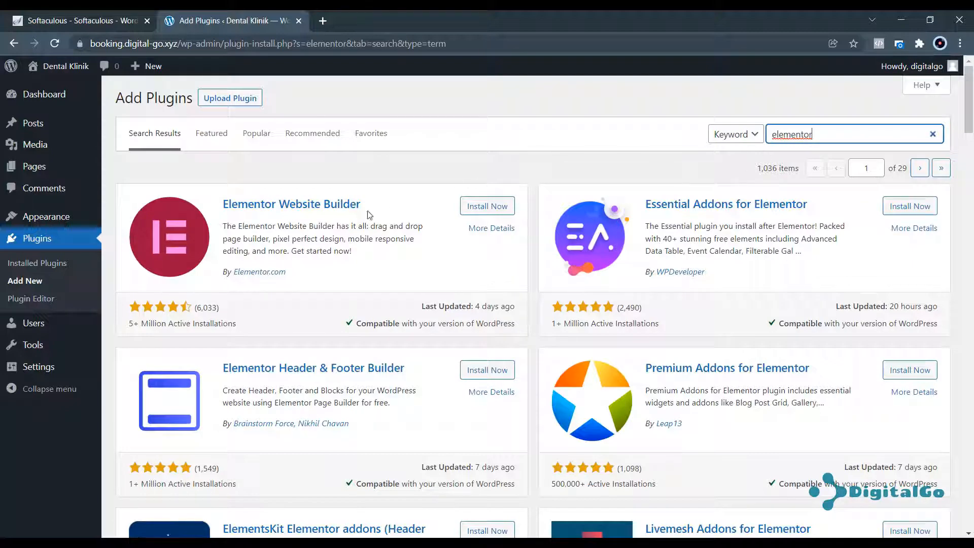
pyautogui.click(485, 206)
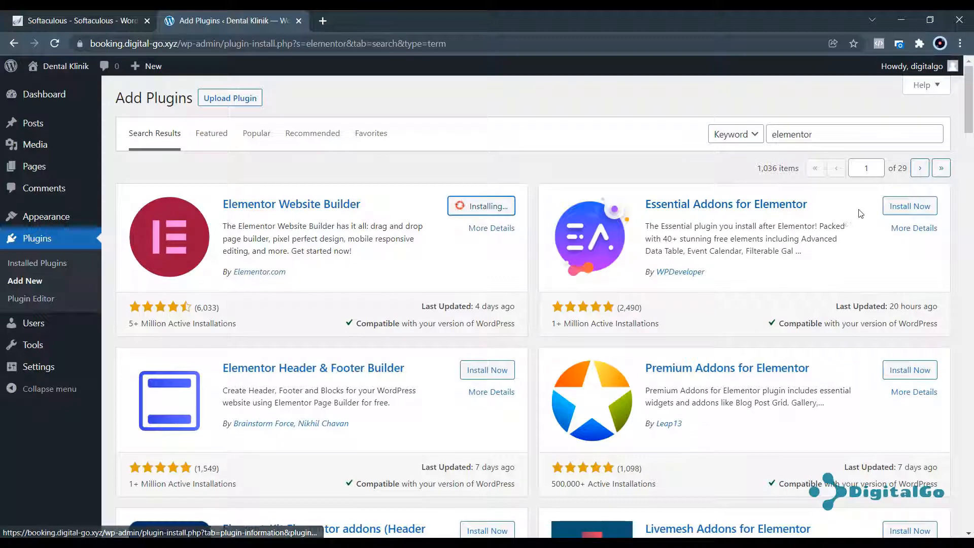
pyautogui.click(914, 214)
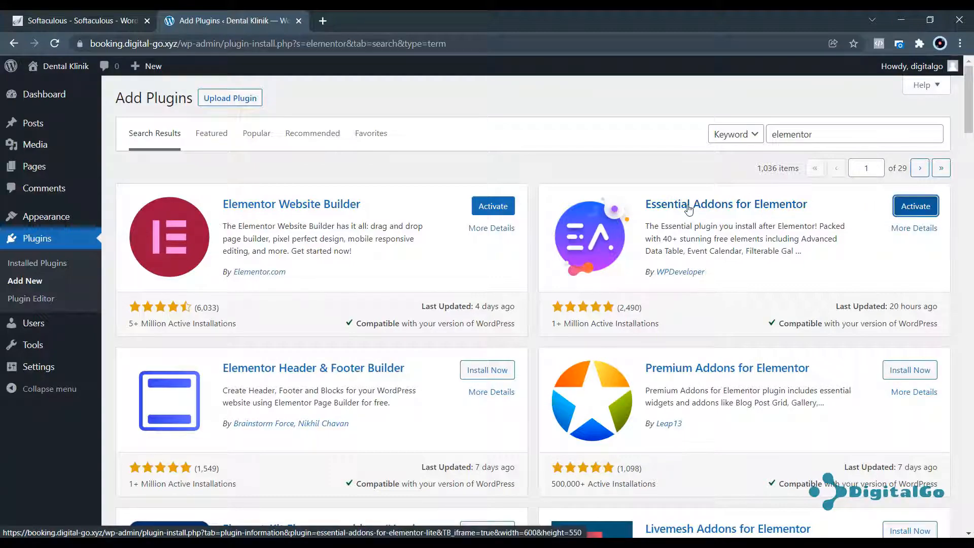
# Find Starter Templates further down the 'elemento' results and install it.
pyautogui.scroll(-3, 689, 209)
pyautogui.scroll(-6, 690, 210)
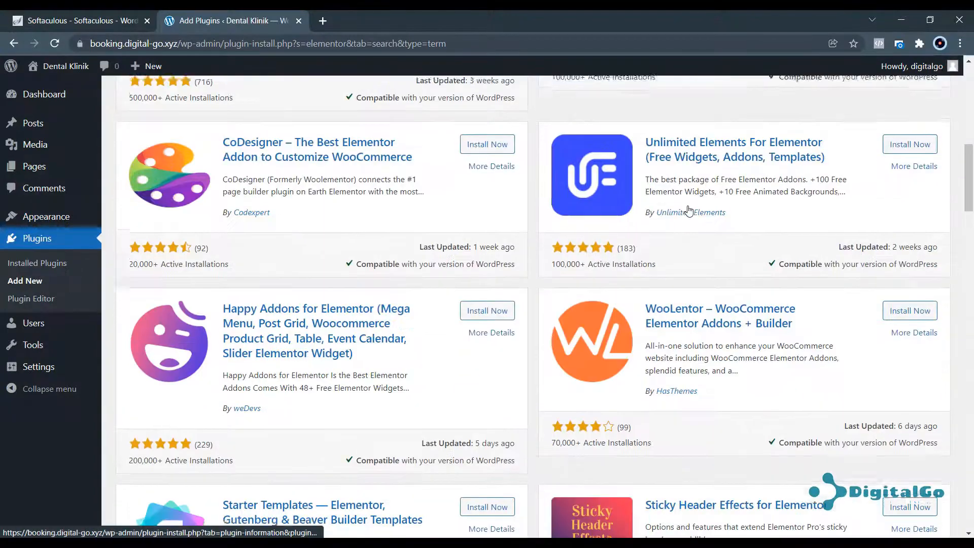
pyautogui.scroll(-4, 679, 223)
pyautogui.scroll(5, 672, 231)
pyautogui.scroll(-6, 672, 223)
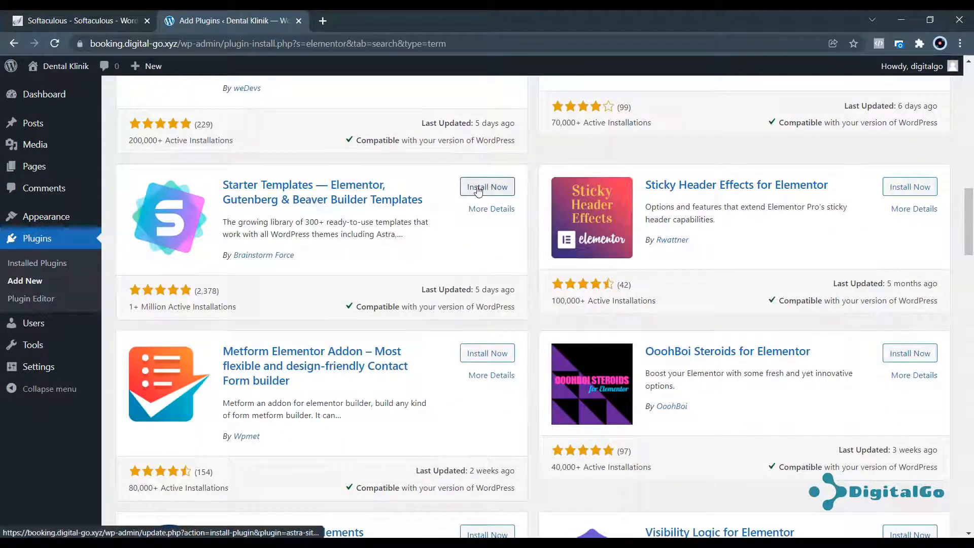
pyautogui.click(485, 188)
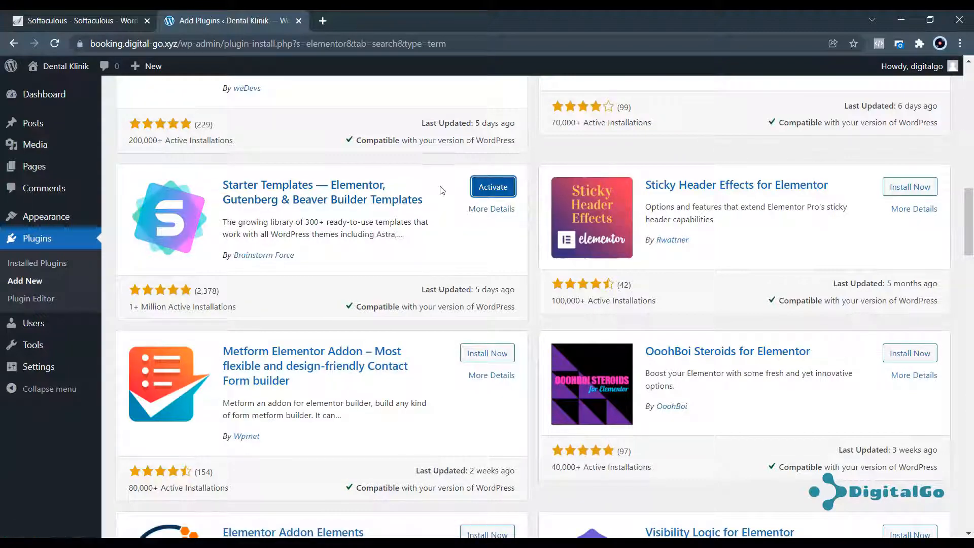
pyautogui.scroll(15, 442, 188)
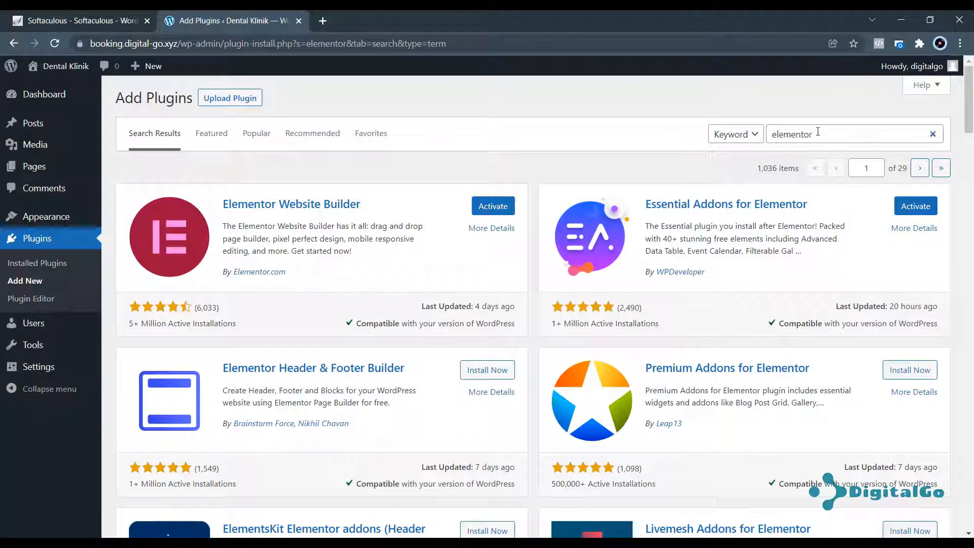
# Search plugins for 'easy appointment' and install the Easy Appointments plugin.
pyautogui.moveTo(817, 132); pyautogui.dragTo(742, 136)
pyautogui.write('esas')
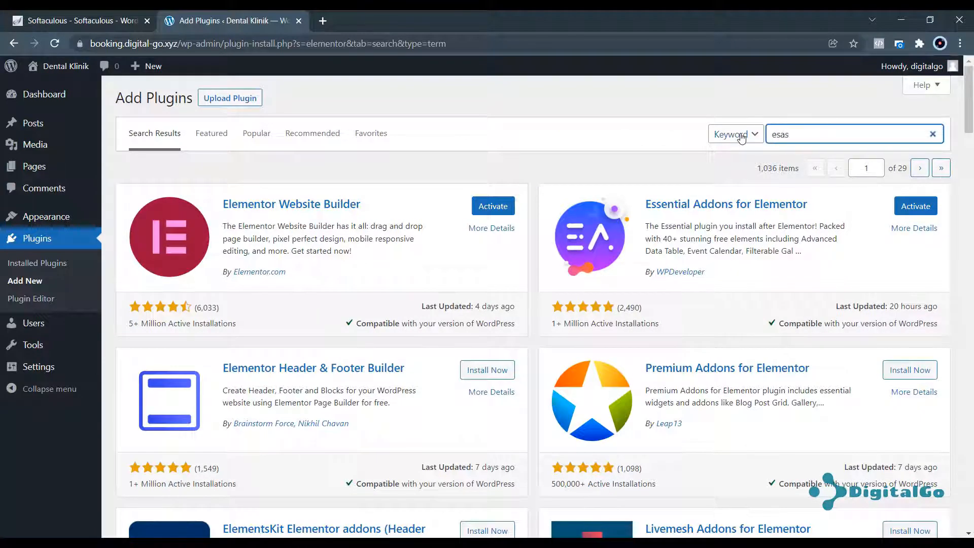
pyautogui.press('BackSpace')
pyautogui.press('BackSpace')
pyautogui.write('sy appointment')
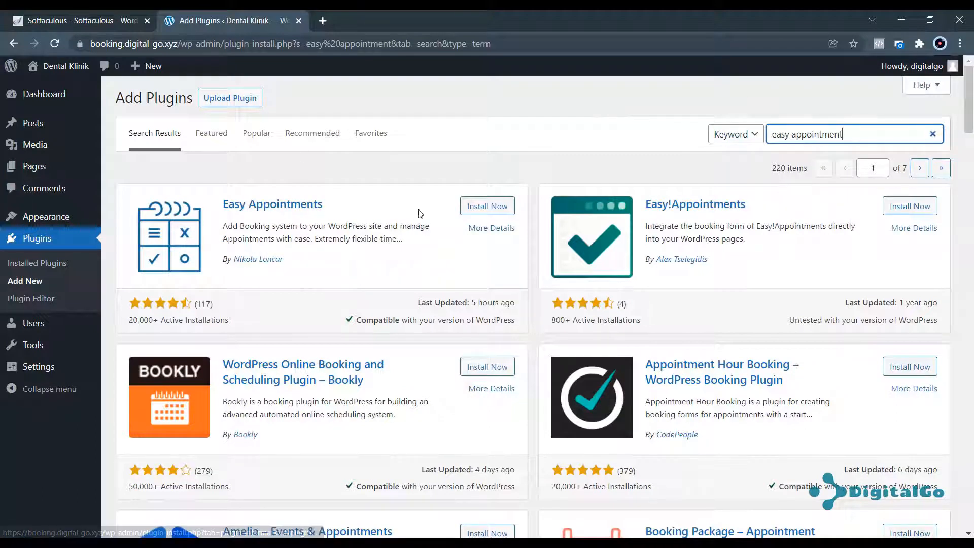
pyautogui.click(475, 210)
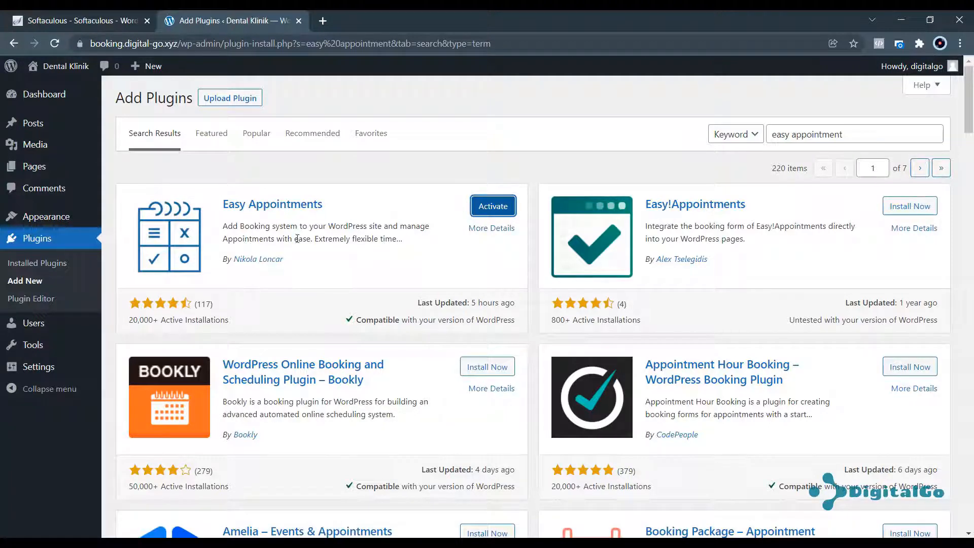
pyautogui.click(36, 264)
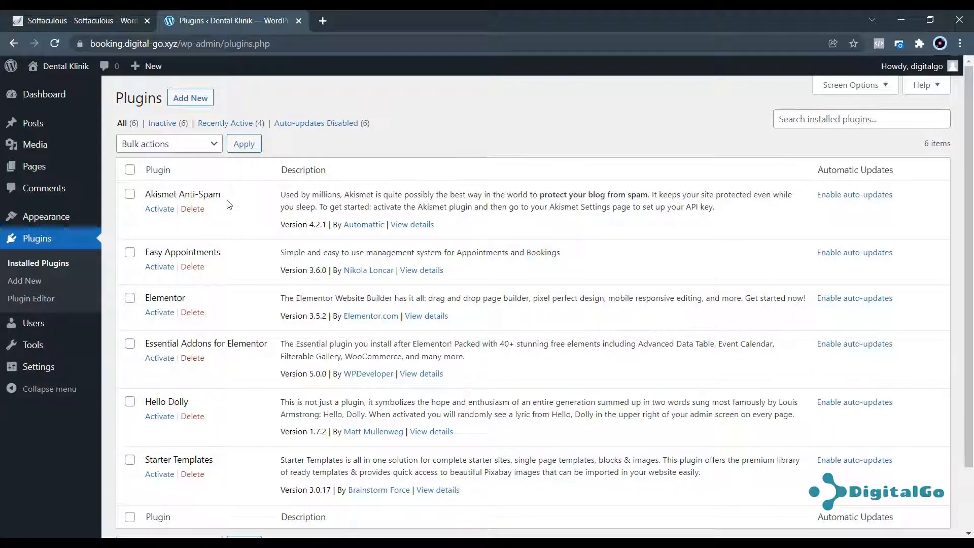
# Tick Easy Appointments, Elementor, Essential Addons for Elementor and Starter Templates in the plugin list.
pyautogui.click(203, 143)
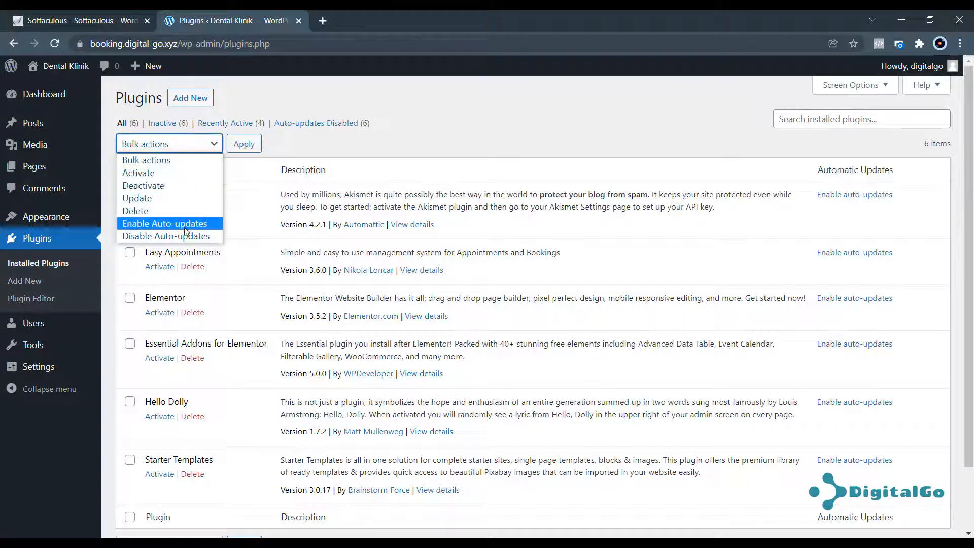
pyautogui.click(260, 193)
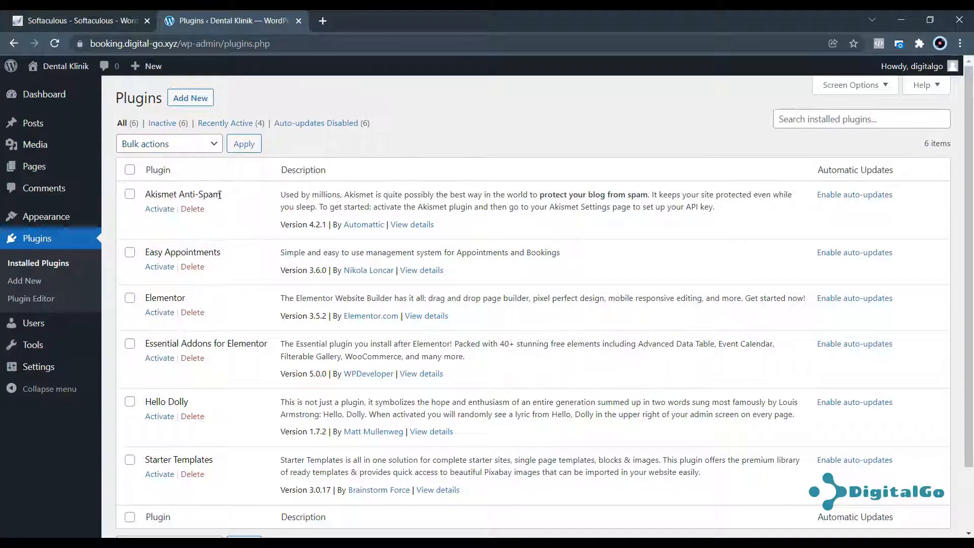
pyautogui.moveTo(221, 194); pyautogui.dragTo(151, 193)
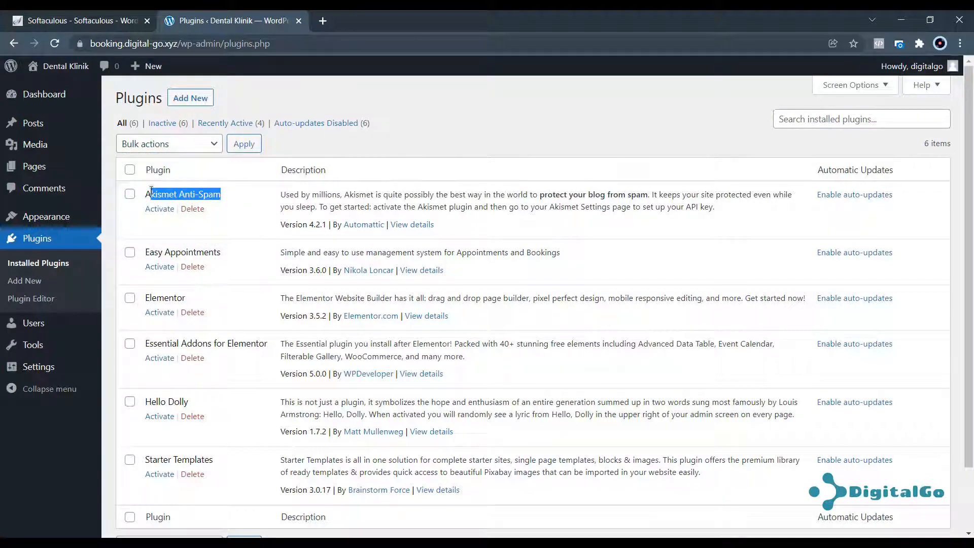
pyautogui.click(130, 252)
pyautogui.click(130, 298)
pyautogui.click(130, 344)
pyautogui.click(130, 462)
# Apply the Activate bulk action to the four ticked plugins and review the updated list.
pyautogui.click(174, 147)
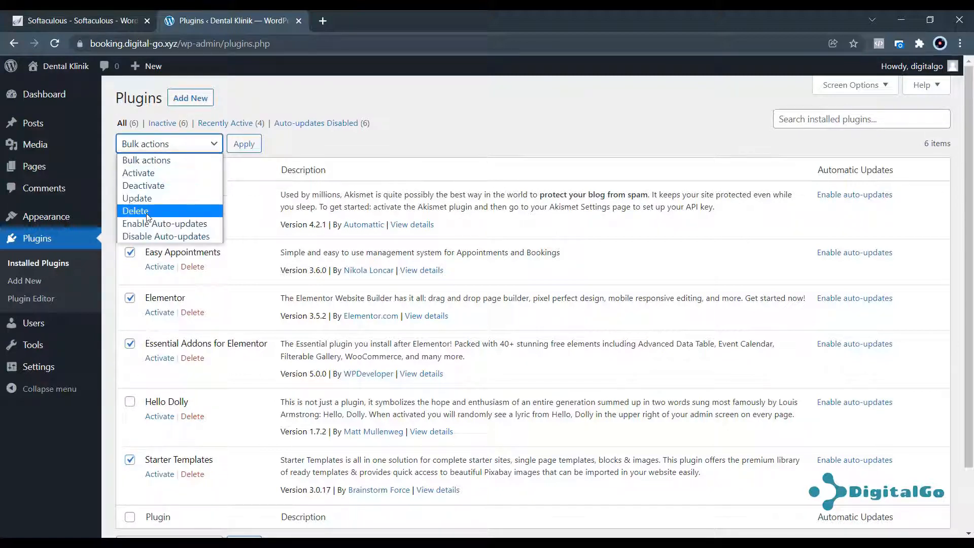
pyautogui.click(140, 174)
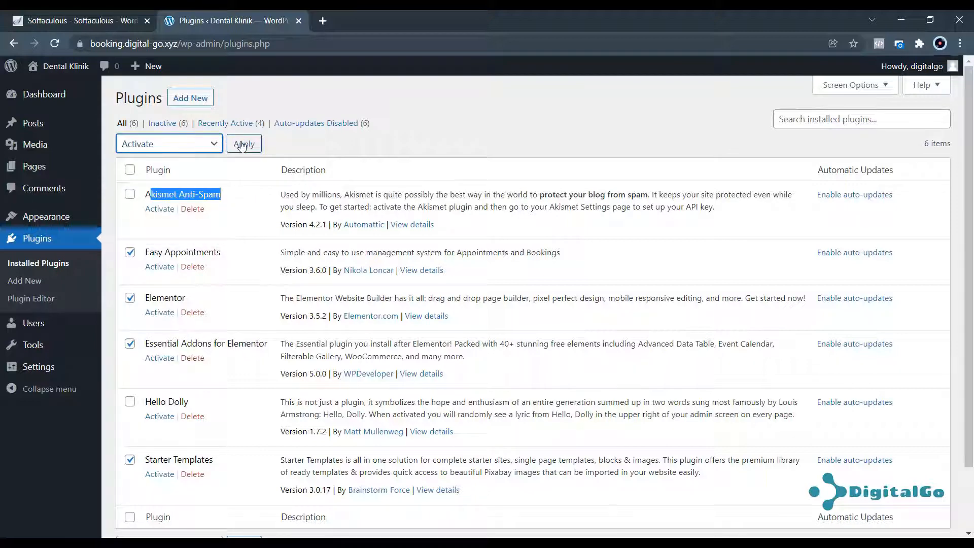
pyautogui.click(243, 145)
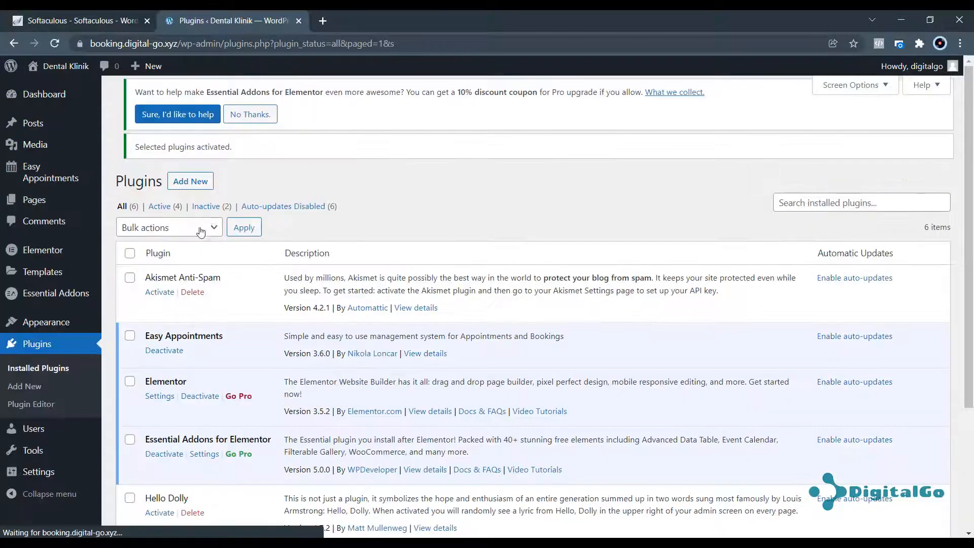
pyautogui.scroll(-2, 201, 232)
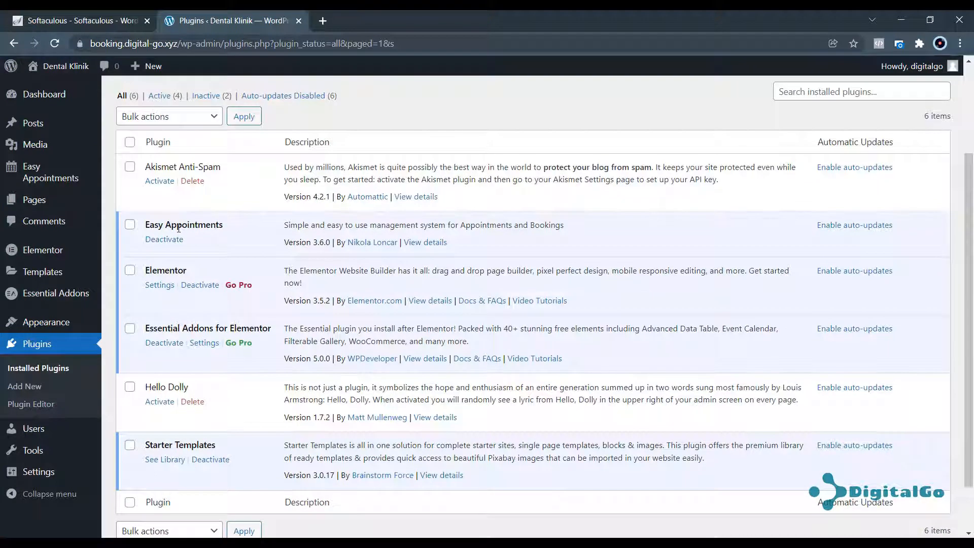
pyautogui.moveTo(178, 226); pyautogui.dragTo(224, 227)
pyautogui.click(233, 227)
pyautogui.scroll(3, 177, 228)
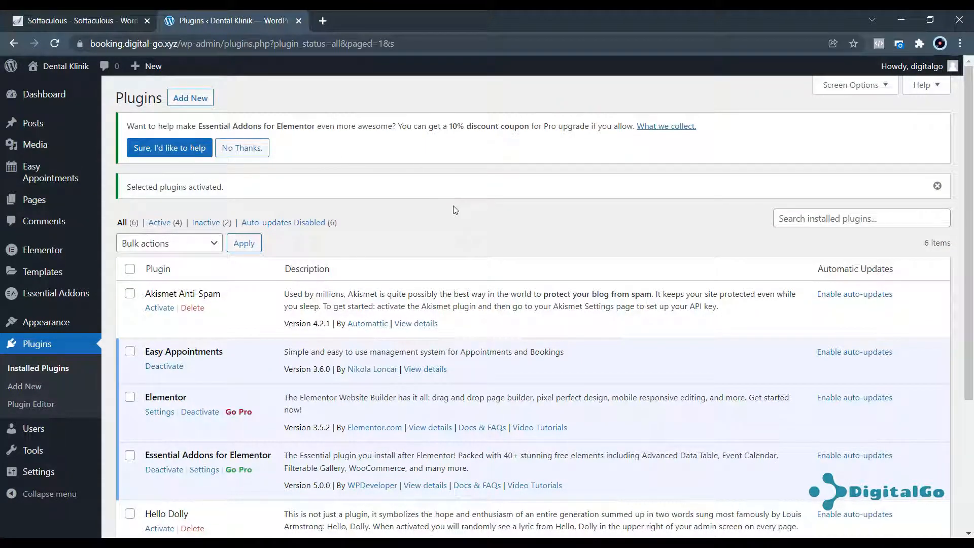
pyautogui.scroll(-4, 444, 216)
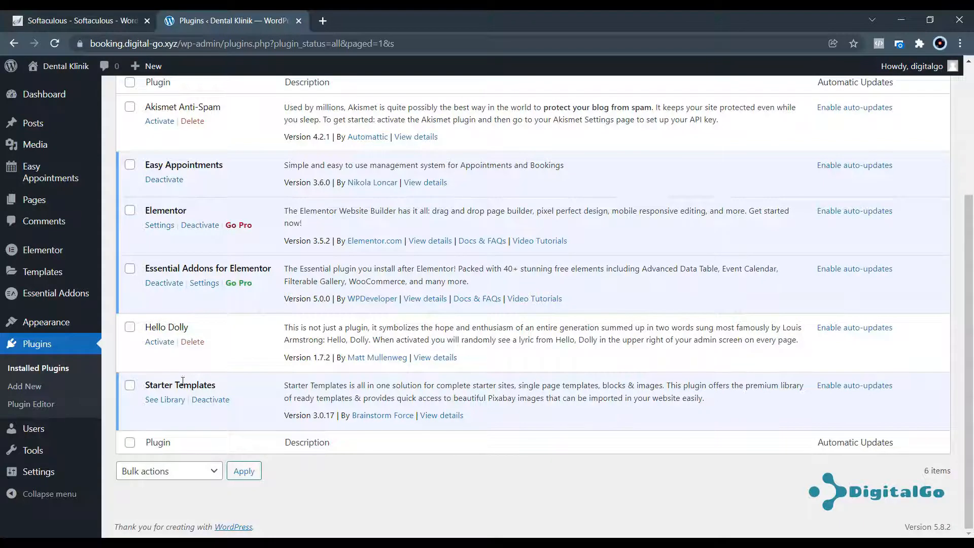
pyautogui.scroll(3, 182, 325)
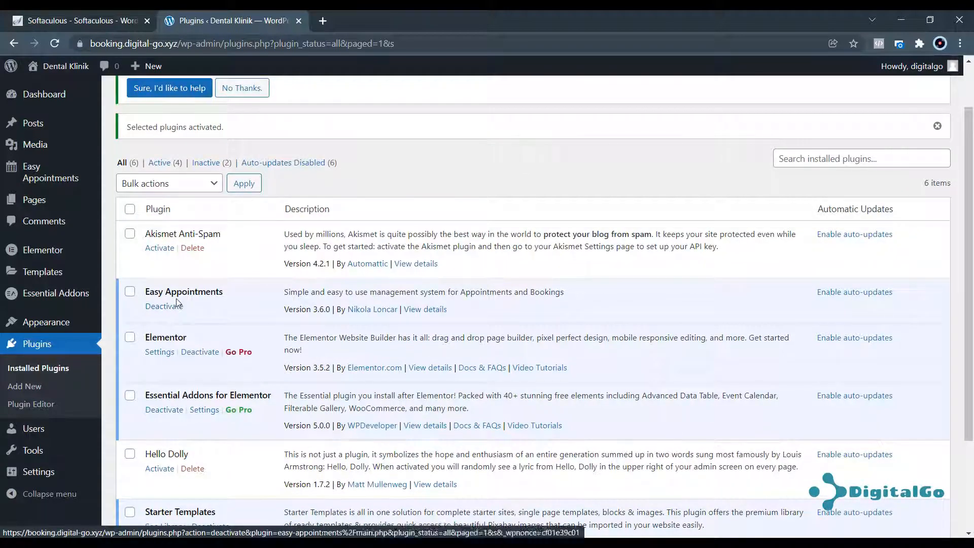
pyautogui.scroll(1, 394, 199)
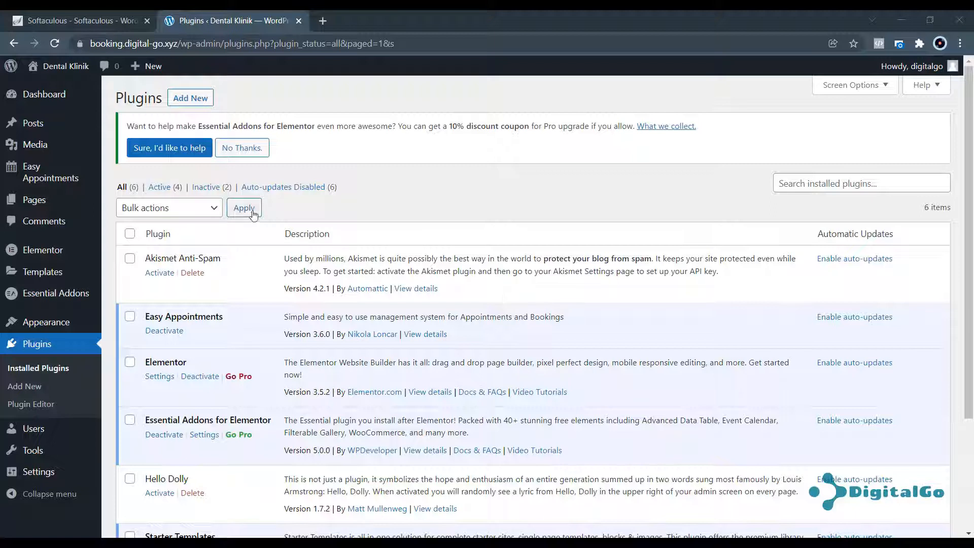
# Add location Klinik 1 at Citra Raya, Tangerang in Easy Appointments Locations.
pyautogui.moveTo(35, 180)
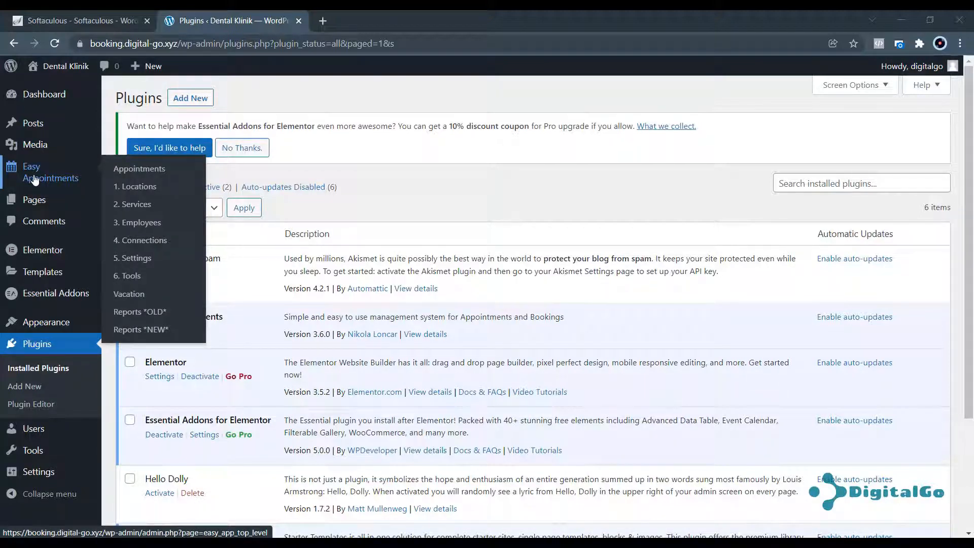
pyautogui.click(145, 190)
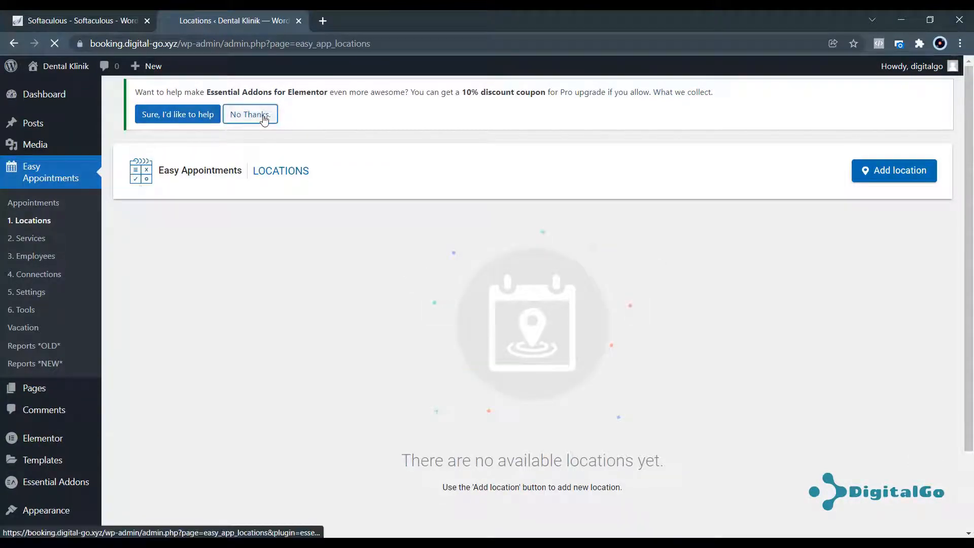
pyautogui.click(265, 120)
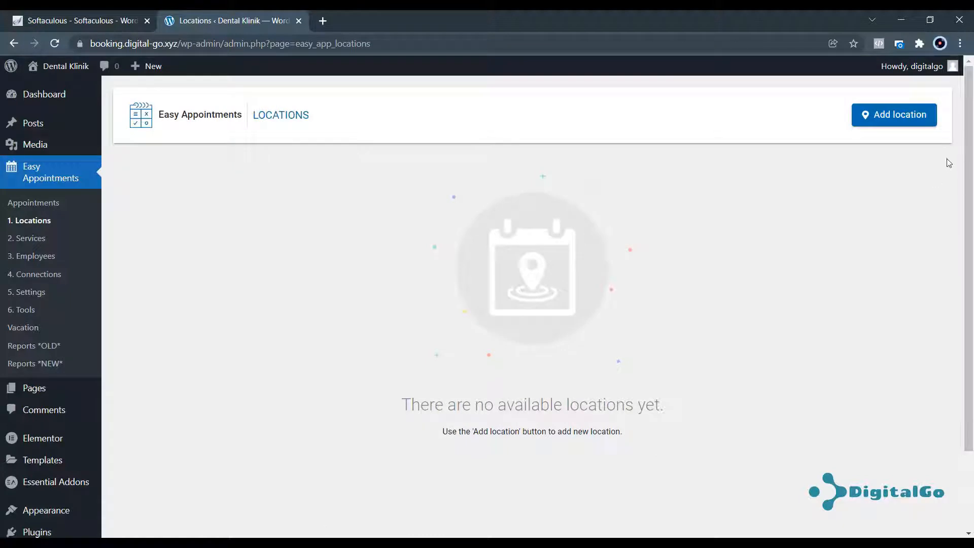
pyautogui.click(904, 120)
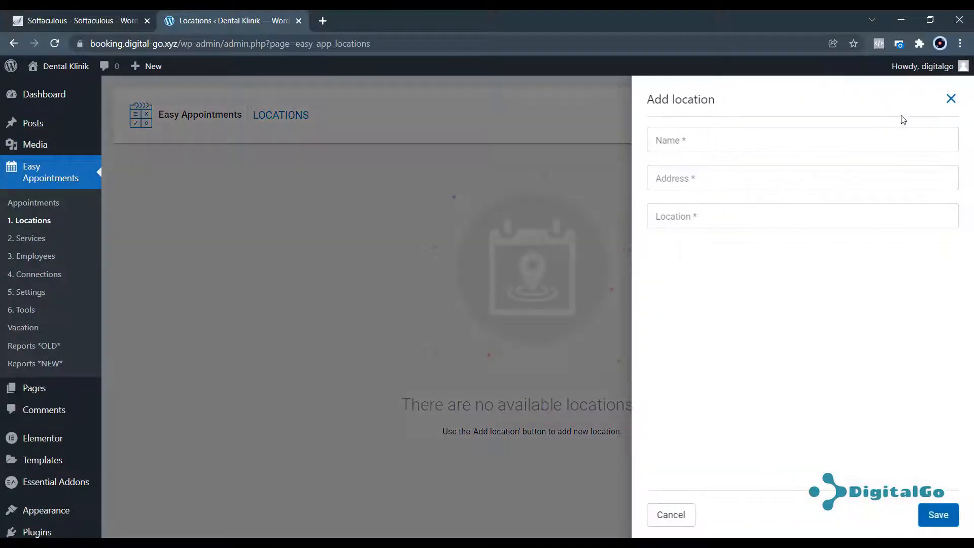
pyautogui.click(805, 140)
pyautogui.click(787, 143)
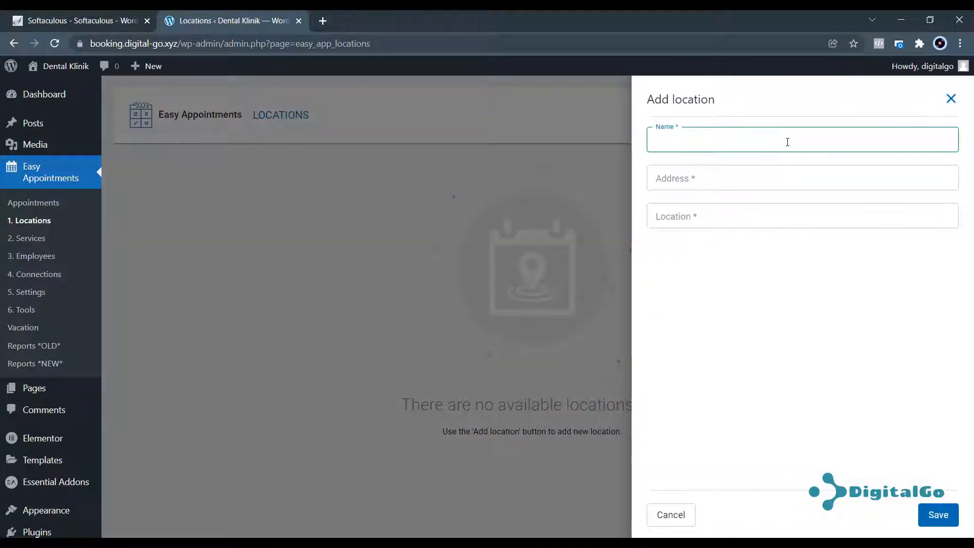
pyautogui.write('Klinik 1')
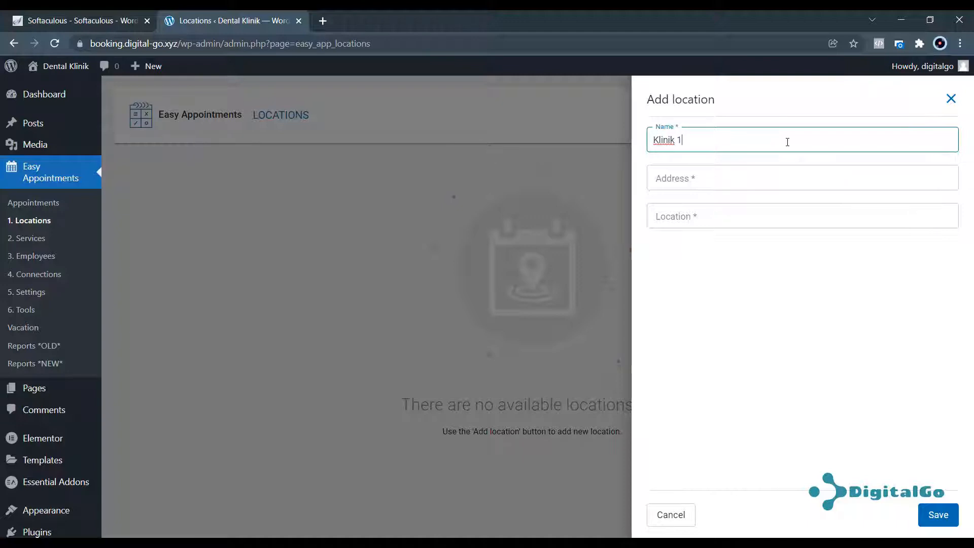
pyautogui.press('Tab')
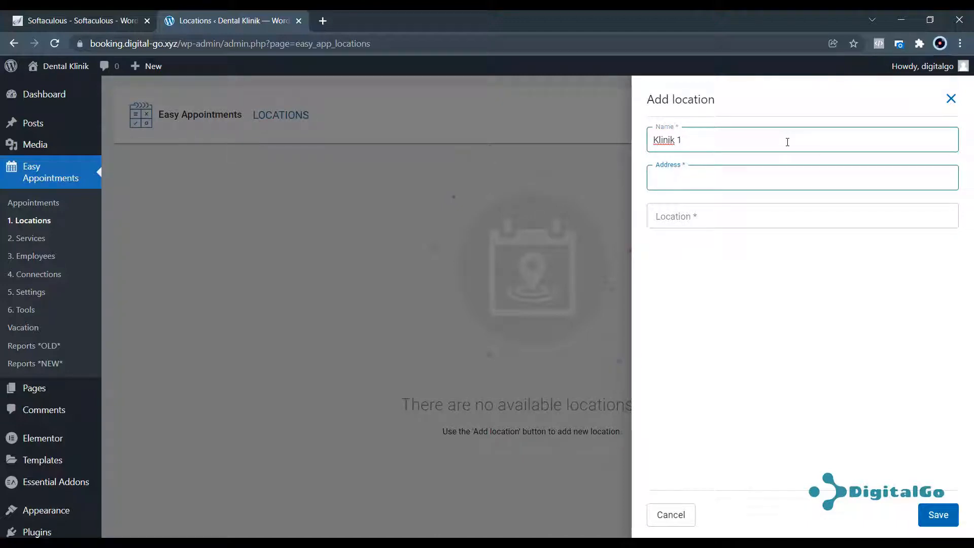
pyautogui.write('Citra Raya')
pyautogui.press('Tab')
pyautogui.write('T')
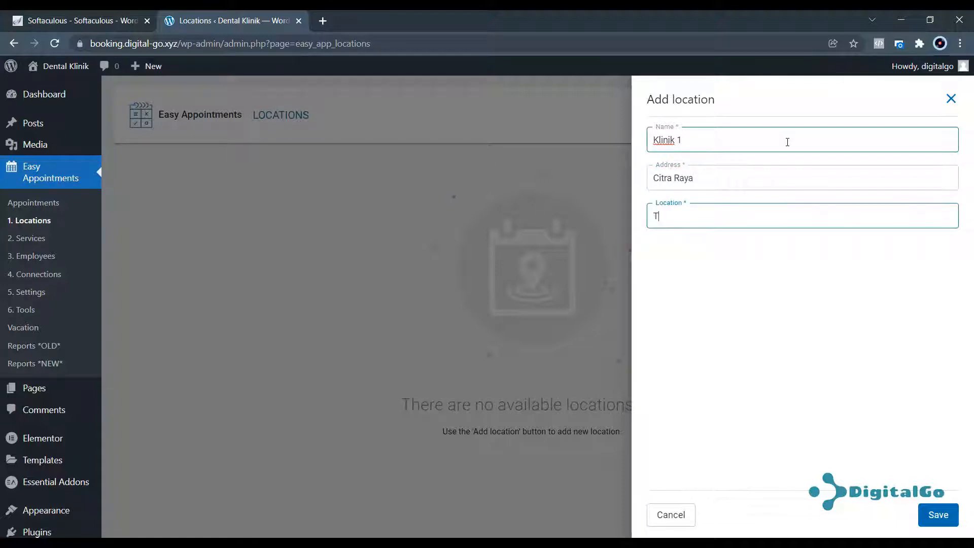
pyautogui.write('angerang')
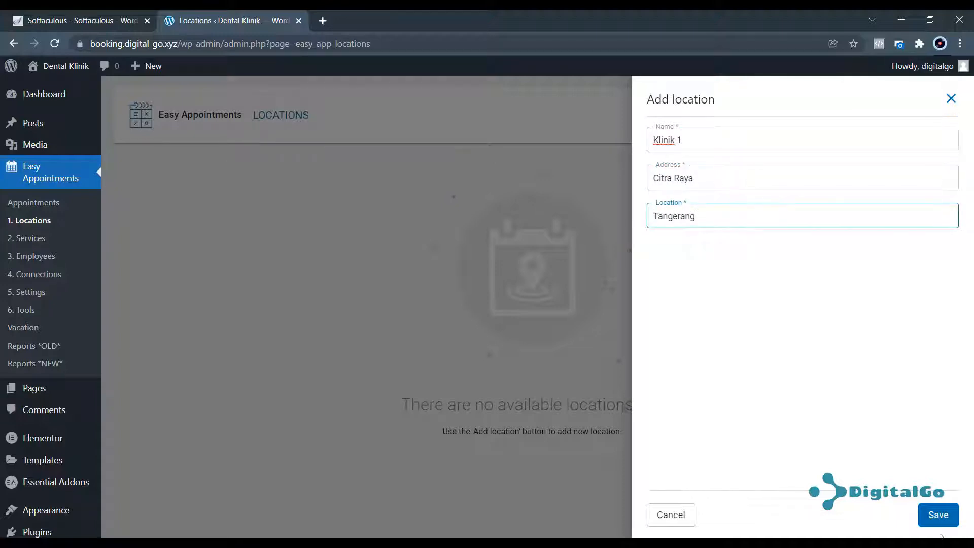
pyautogui.click(938, 514)
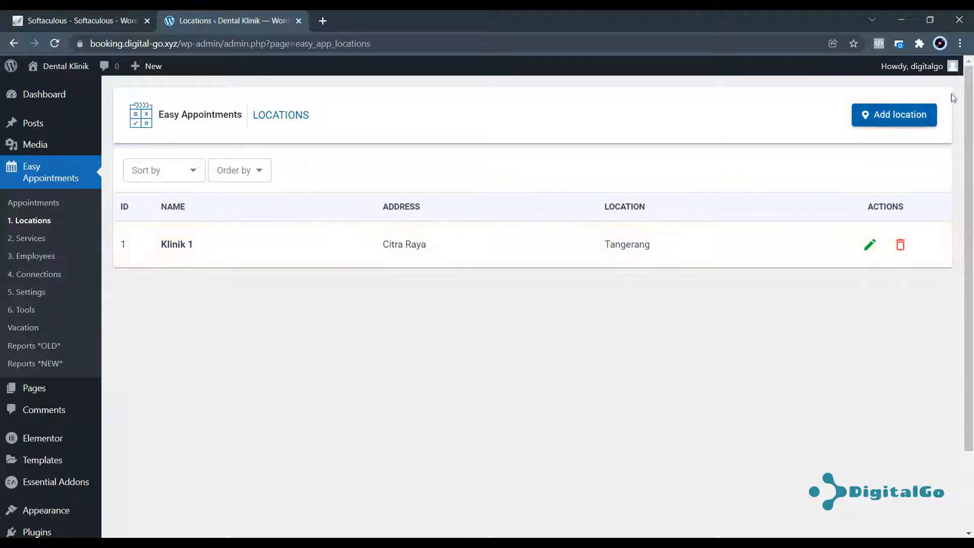
# Add a second location, Klinik 2 at Dago, Bandung, and save it.
pyautogui.click(887, 115)
pyautogui.click(788, 145)
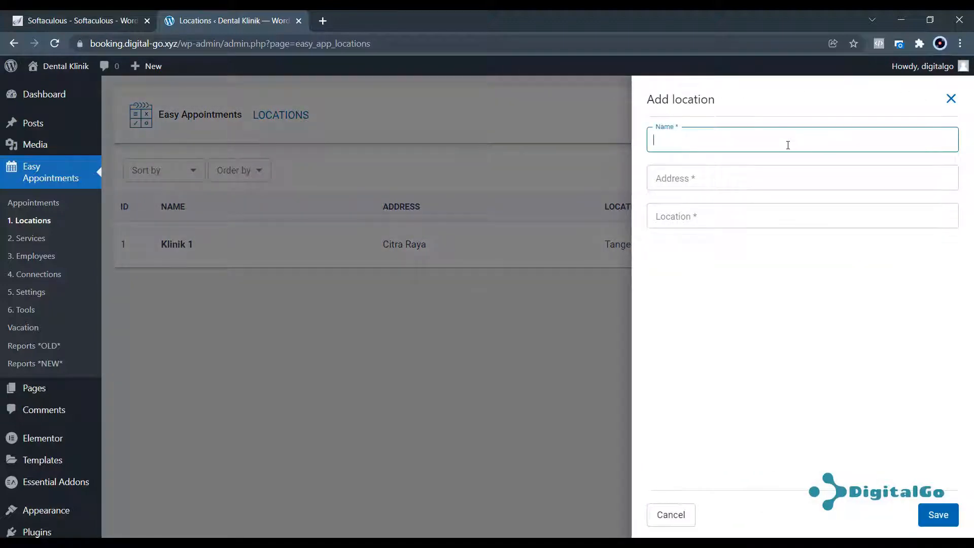
pyautogui.write('Klinik 2')
pyautogui.press('Tab')
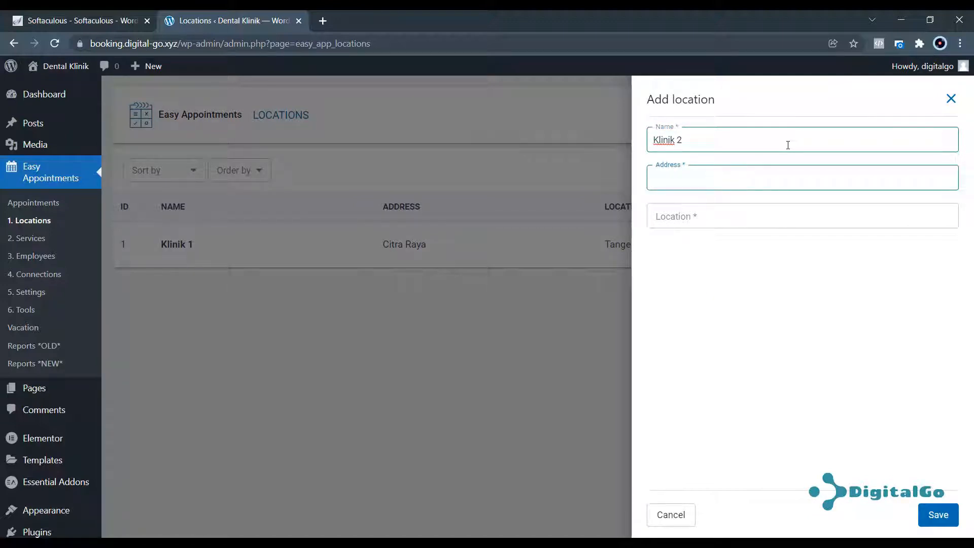
pyautogui.write('Dago')
pyautogui.press('Tab')
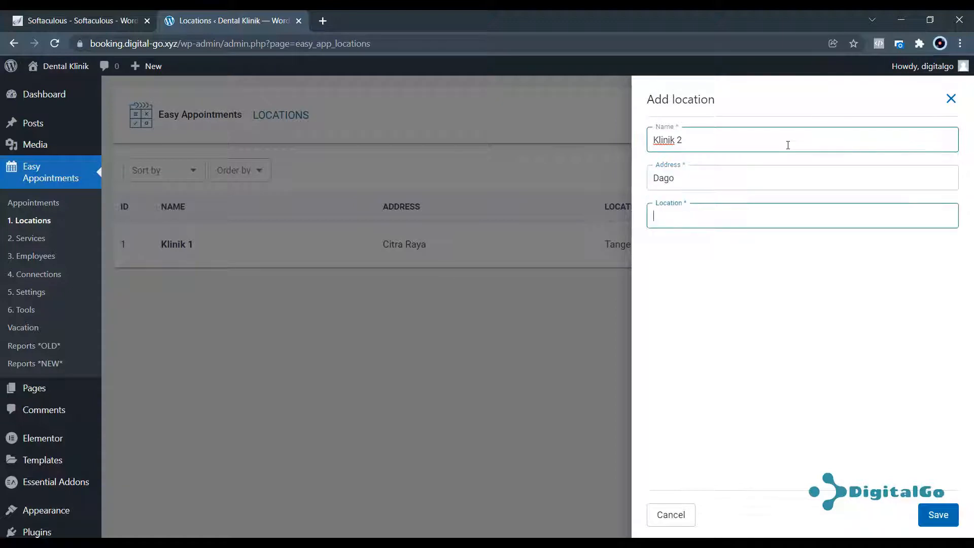
pyautogui.write('Bandung')
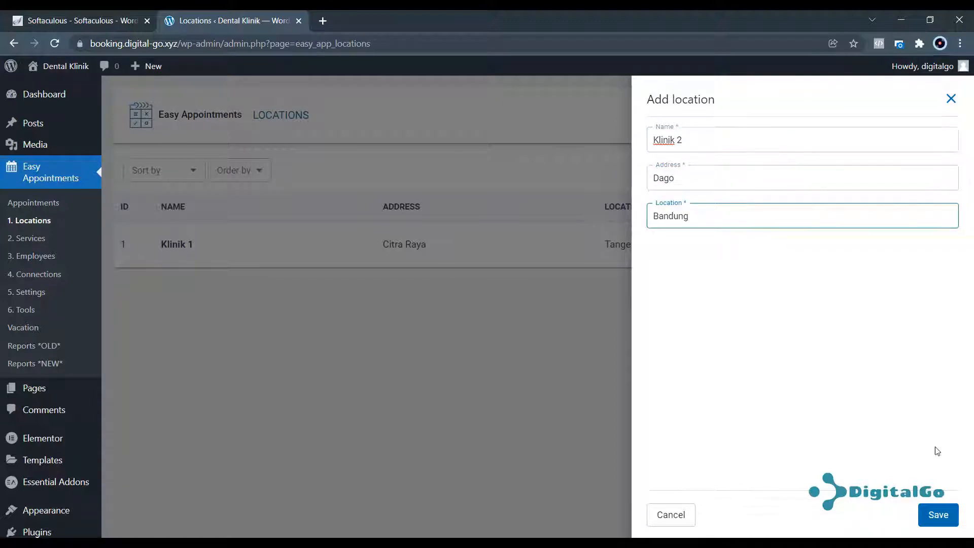
pyautogui.click(936, 513)
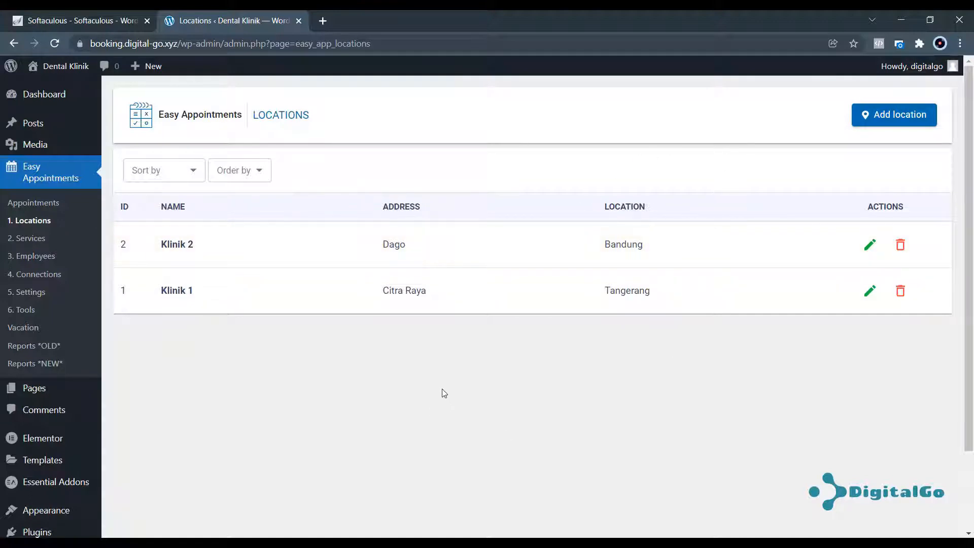
pyautogui.click(323, 21)
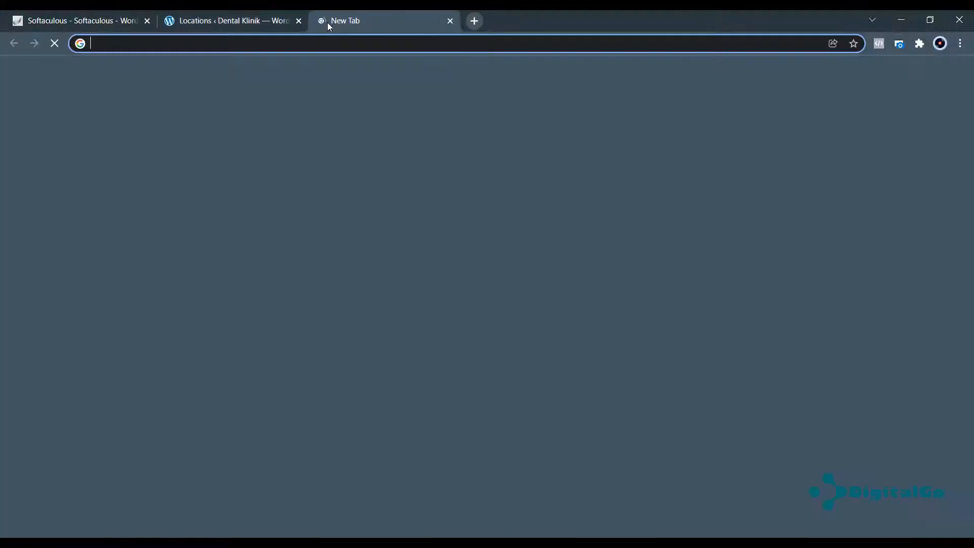
pyautogui.write('booking.digital-go.xyz')
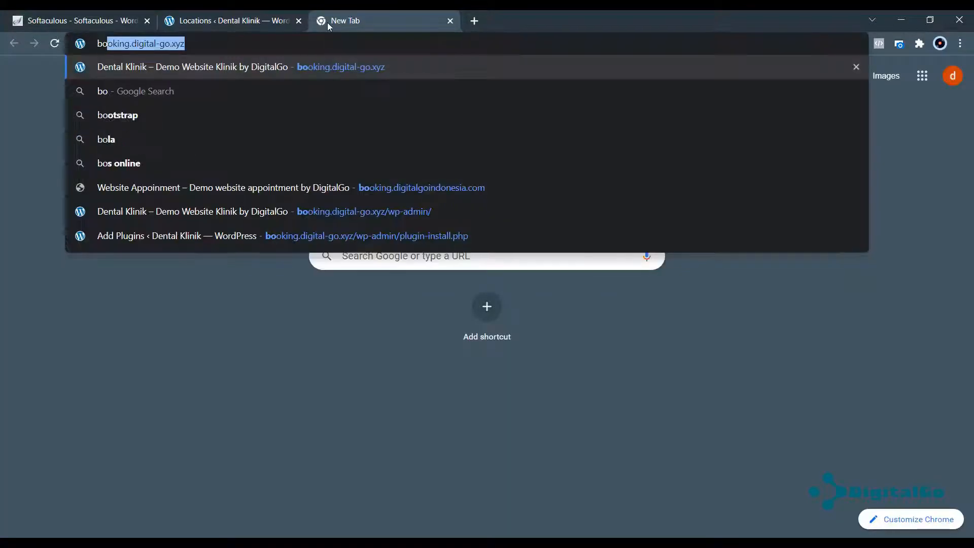
pyautogui.press('Return')
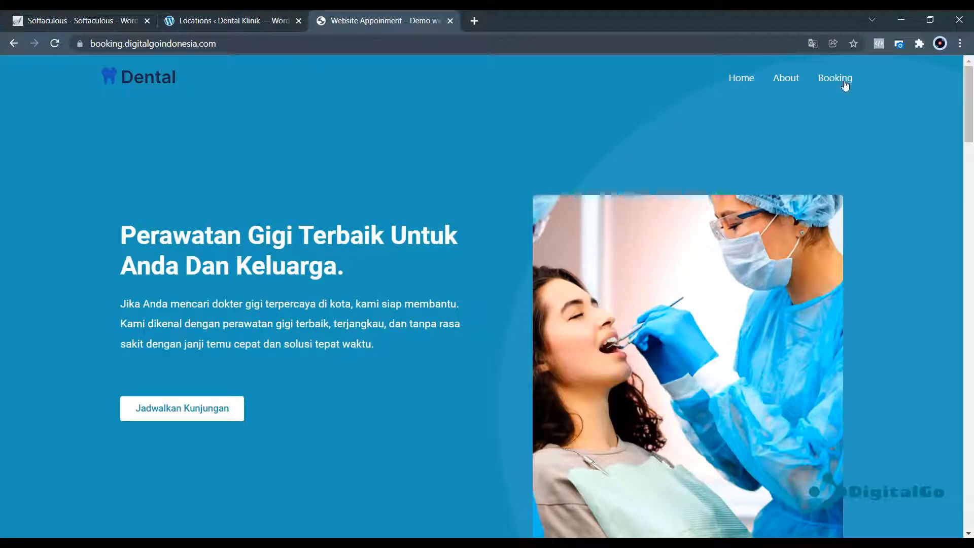
pyautogui.click(836, 79)
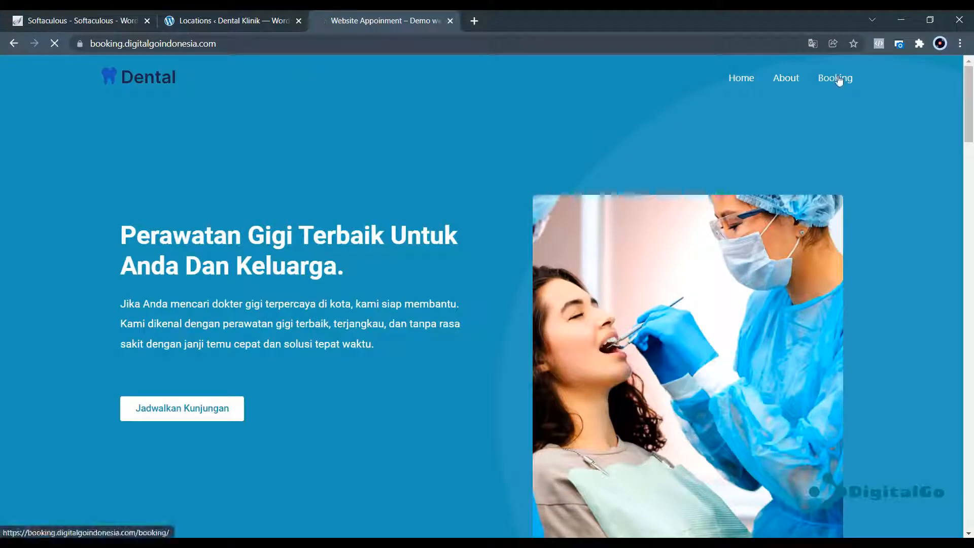
pyautogui.scroll(-1, 292, 260)
pyautogui.scroll(-1, 292, 260)
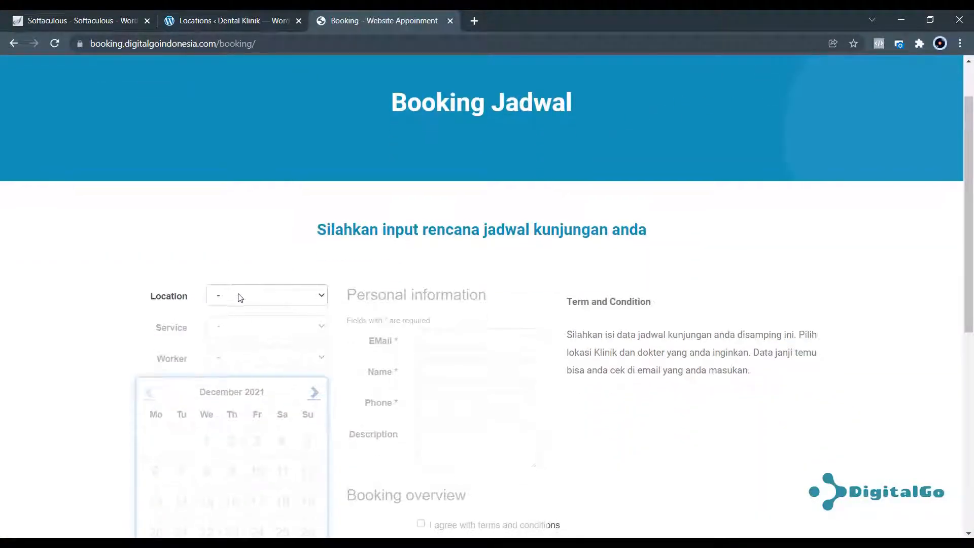
pyautogui.click(239, 297)
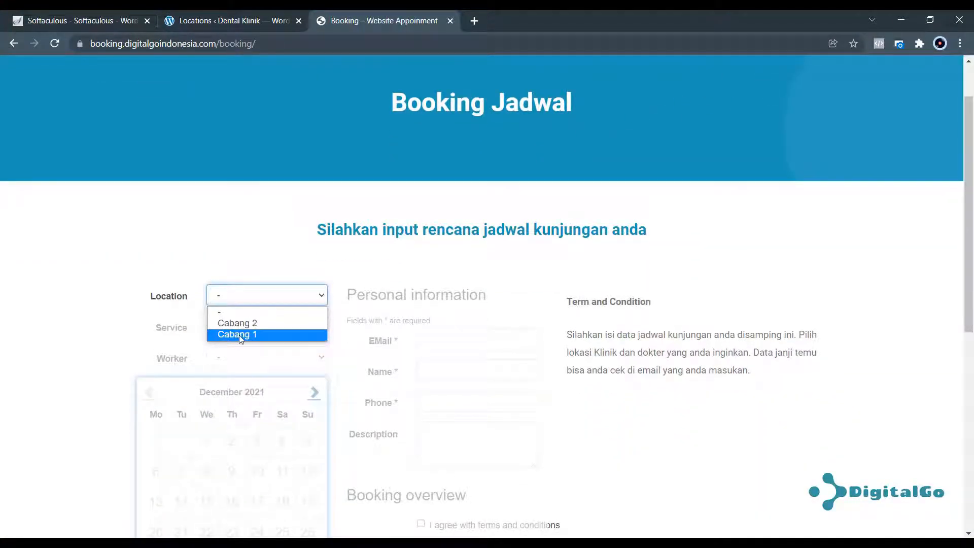
pyautogui.click(157, 262)
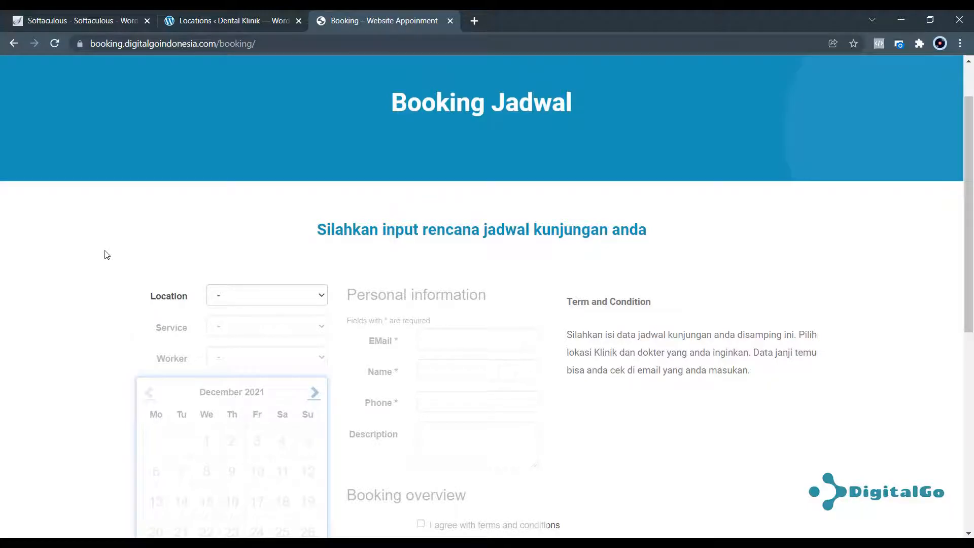
pyautogui.hotkey('ctrl', 'w')
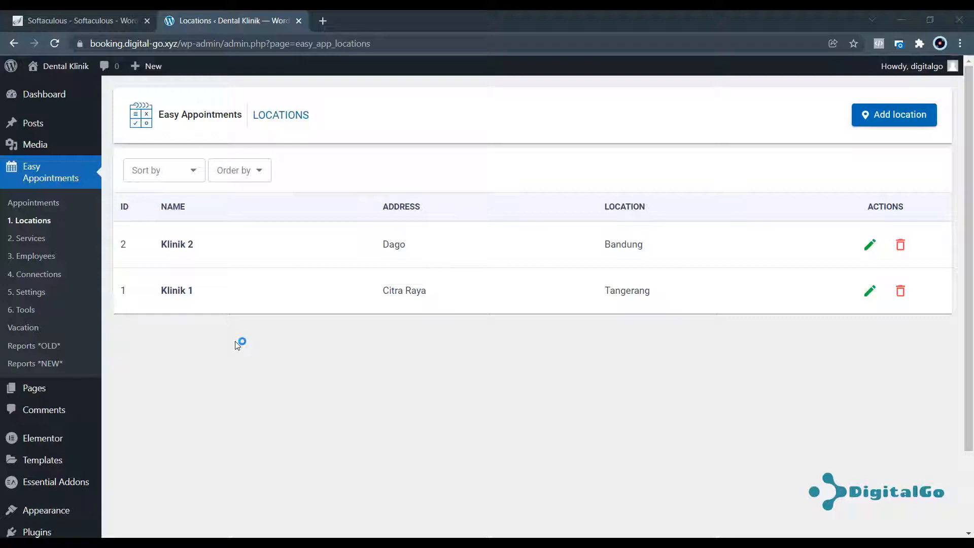
# Start a new service on the Easy Appointments Services page, then open a new browser tab.
pyautogui.click(32, 238)
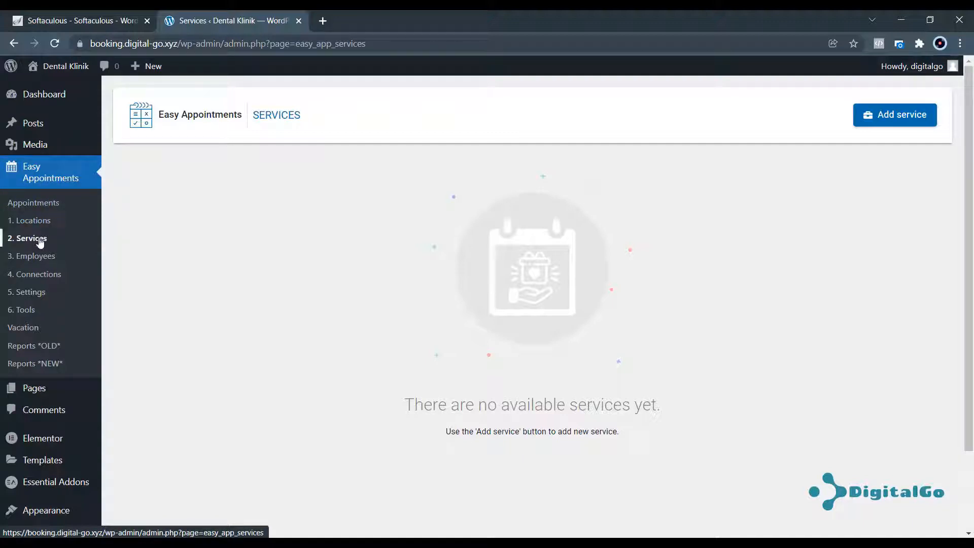
pyautogui.click(896, 118)
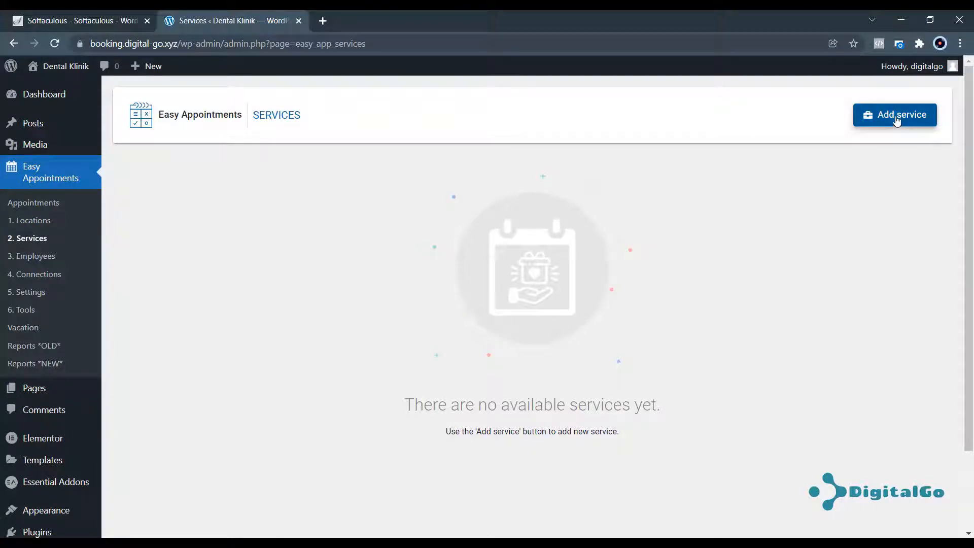
pyautogui.click(771, 141)
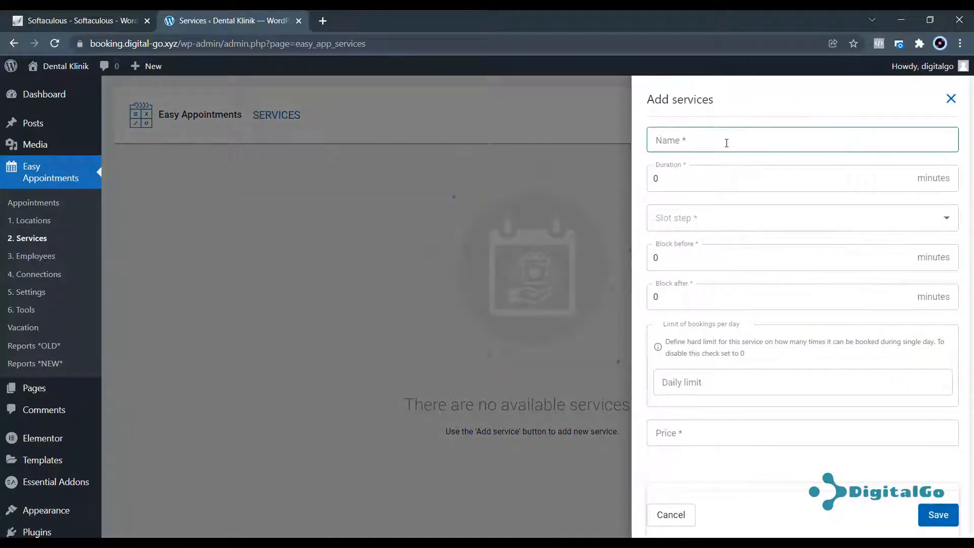
pyautogui.click(322, 21)
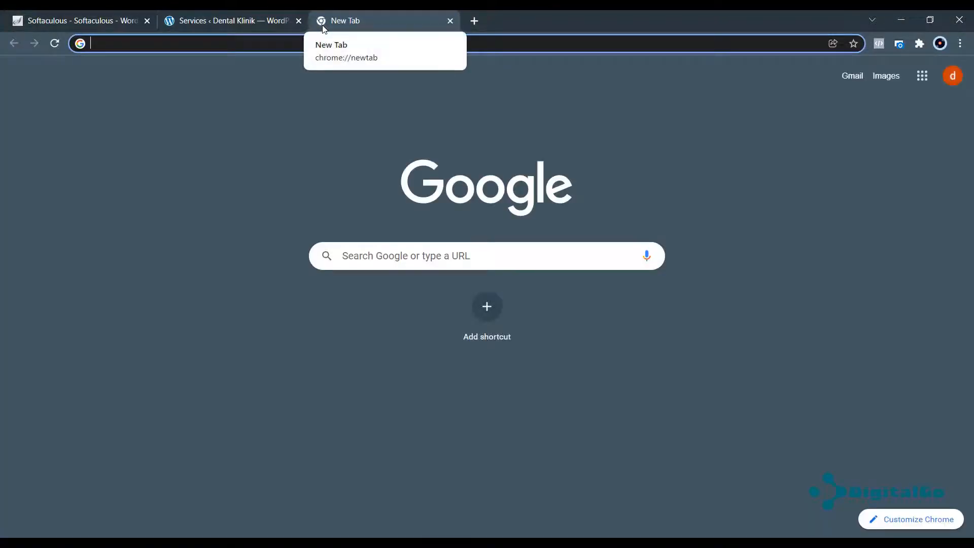
# Copy 'Cosmetic Dentistry' from booking.digitalgoindonesia.com and paste it as the service name.
pyautogui.write('book')
pyautogui.press('Return')
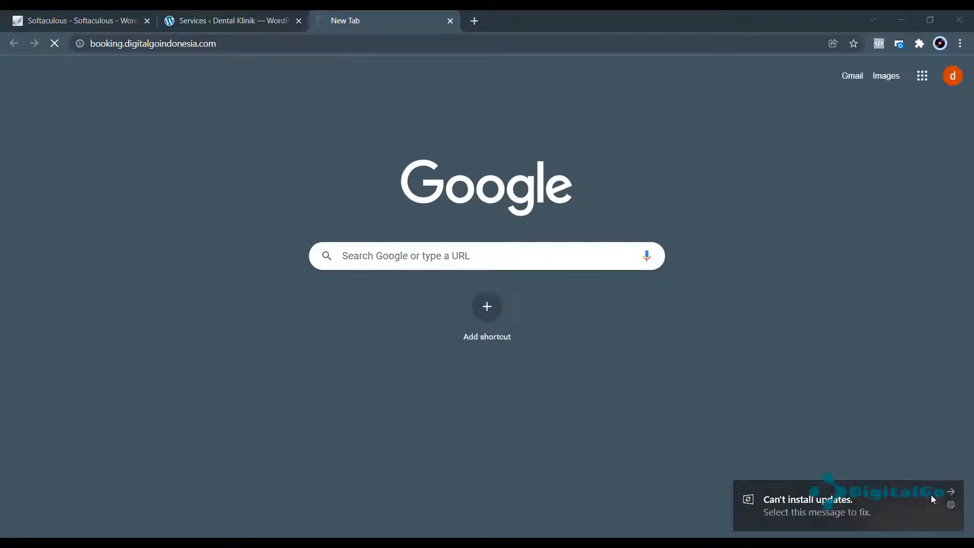
pyautogui.click(948, 491)
pyautogui.scroll(-15, 358, 281)
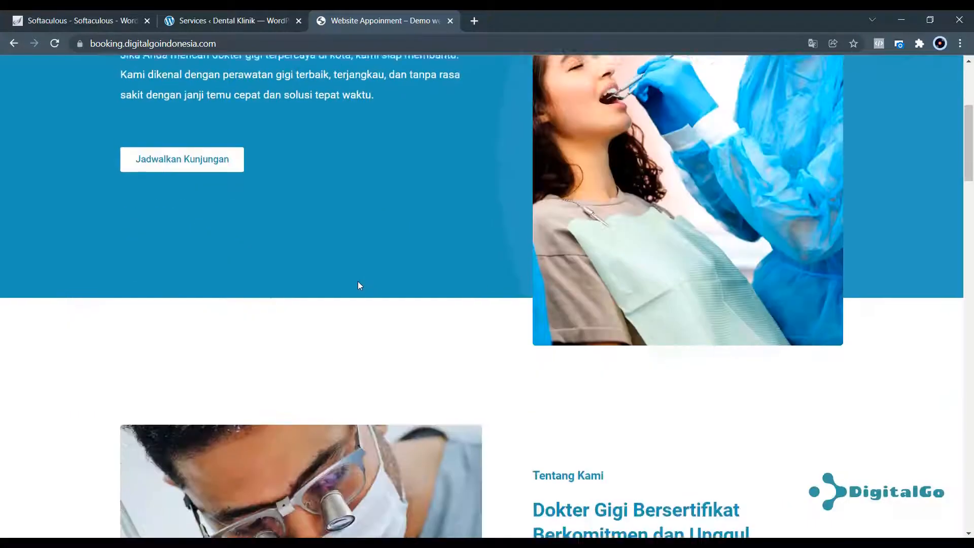
pyautogui.scroll(-4, 356, 270)
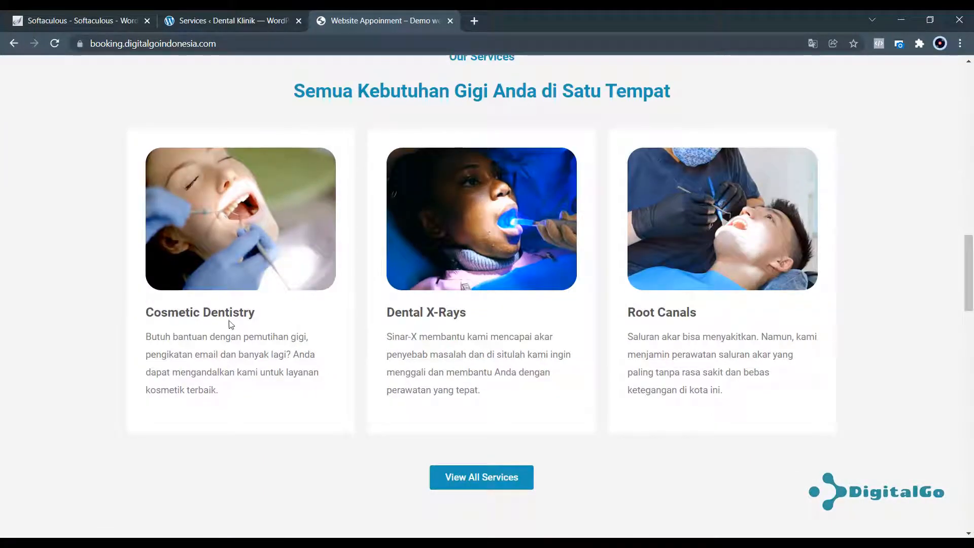
pyautogui.moveTo(258, 320); pyautogui.dragTo(151, 316)
pyautogui.hotkey('ctrl', 'c')
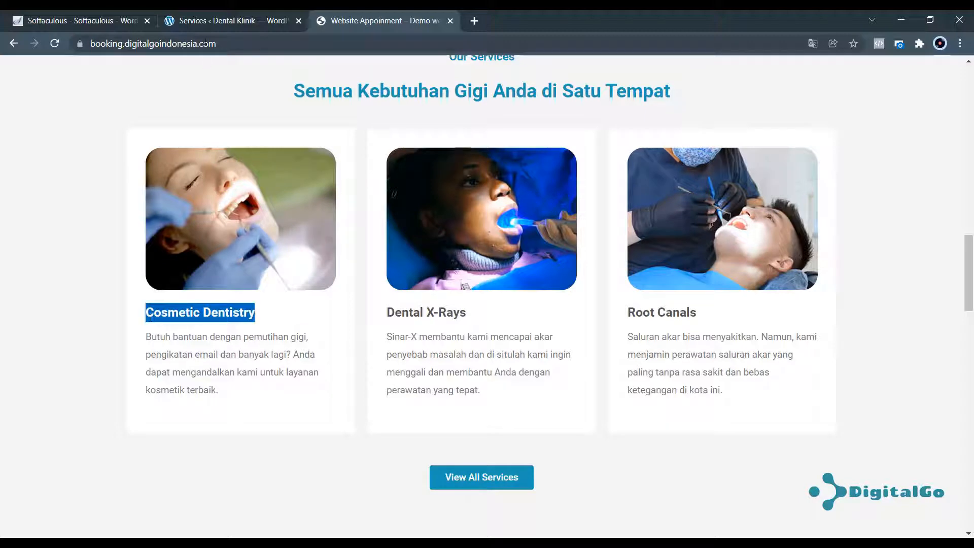
pyautogui.click(223, 21)
pyautogui.click(686, 142)
pyautogui.hotkey('ctrl', 'v')
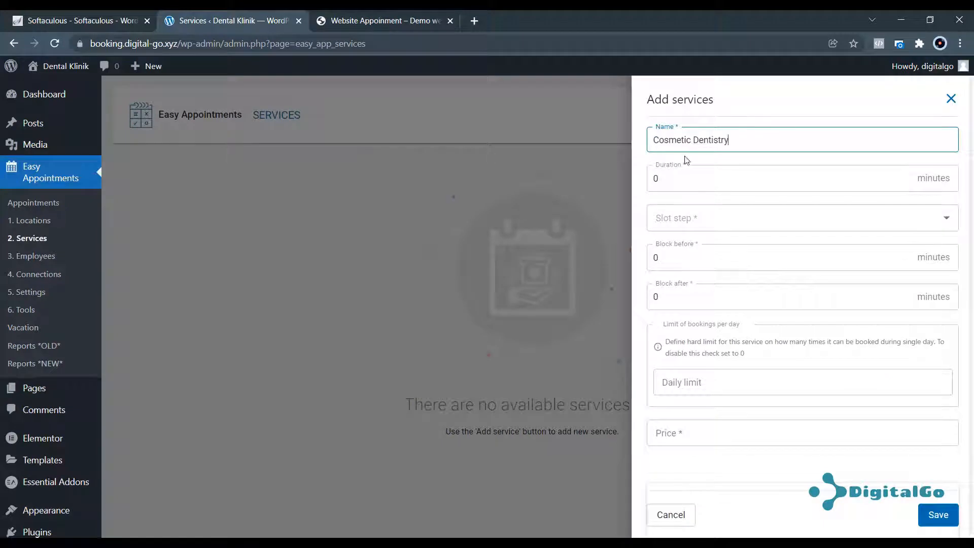
# Give Cosmetic Dentistry duration 30, daily limit 5 and price 2,000,000, then save it.
pyautogui.moveTo(659, 180); pyautogui.dragTo(637, 186)
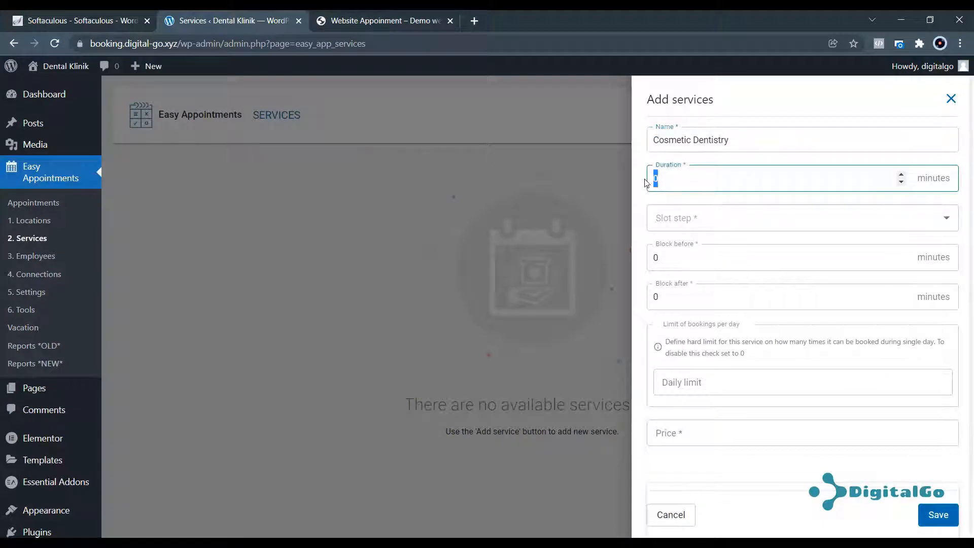
pyautogui.write('30')
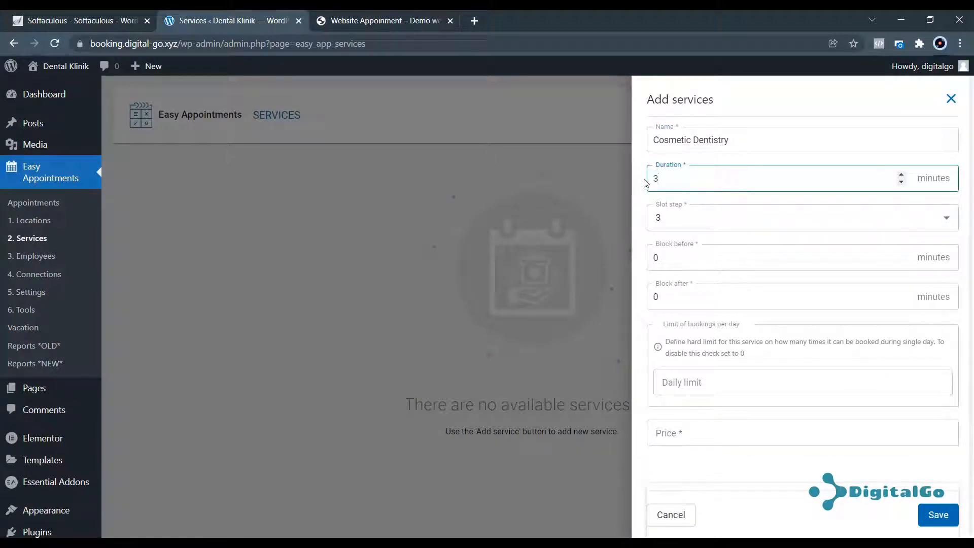
pyautogui.click(688, 222)
pyautogui.click(682, 253)
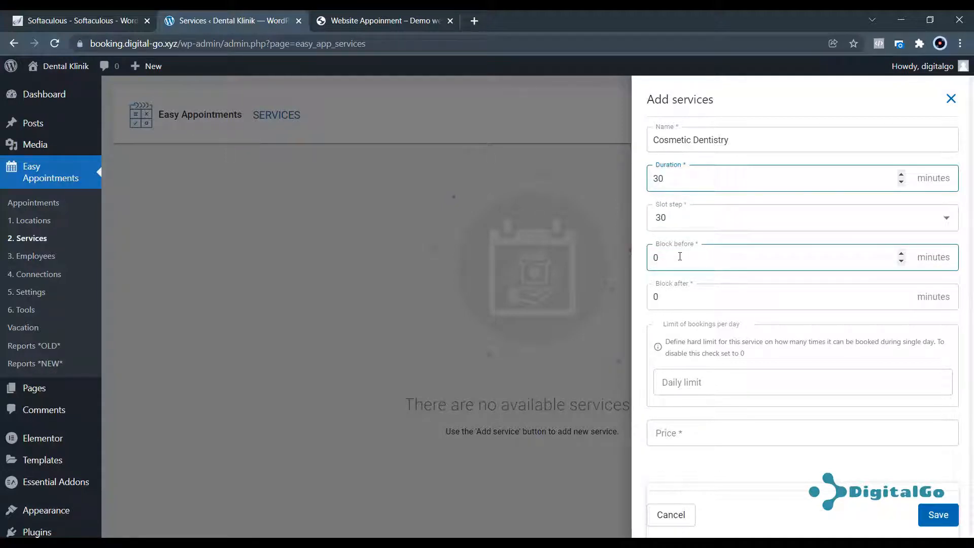
pyautogui.moveTo(670, 259); pyautogui.dragTo(650, 257)
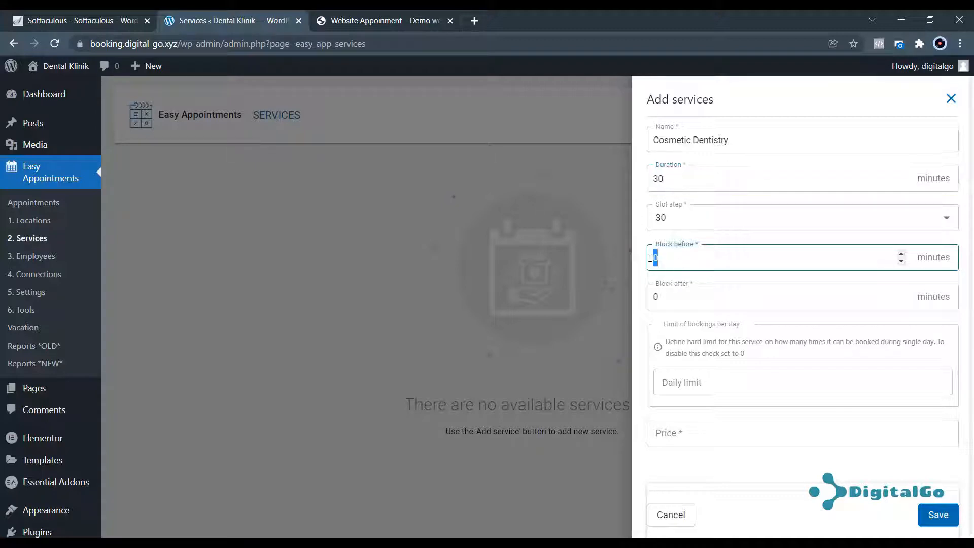
pyautogui.write('15')
pyautogui.write('0')
pyautogui.click(682, 303)
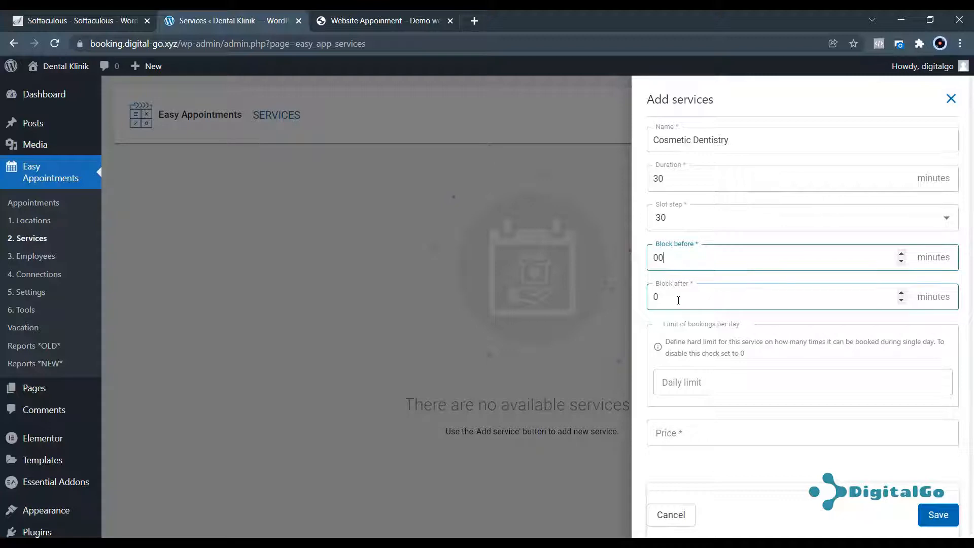
pyautogui.click(701, 388)
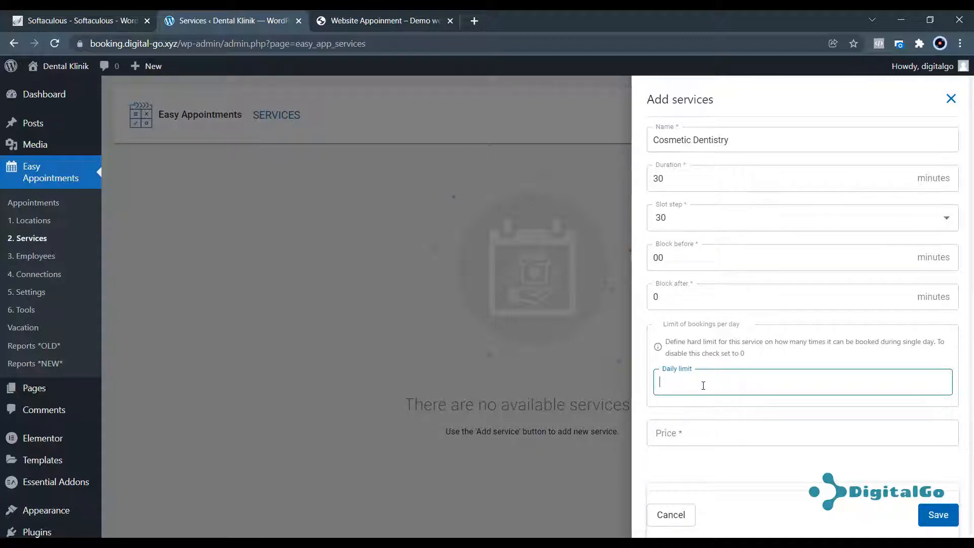
pyautogui.write('5')
pyautogui.click(696, 427)
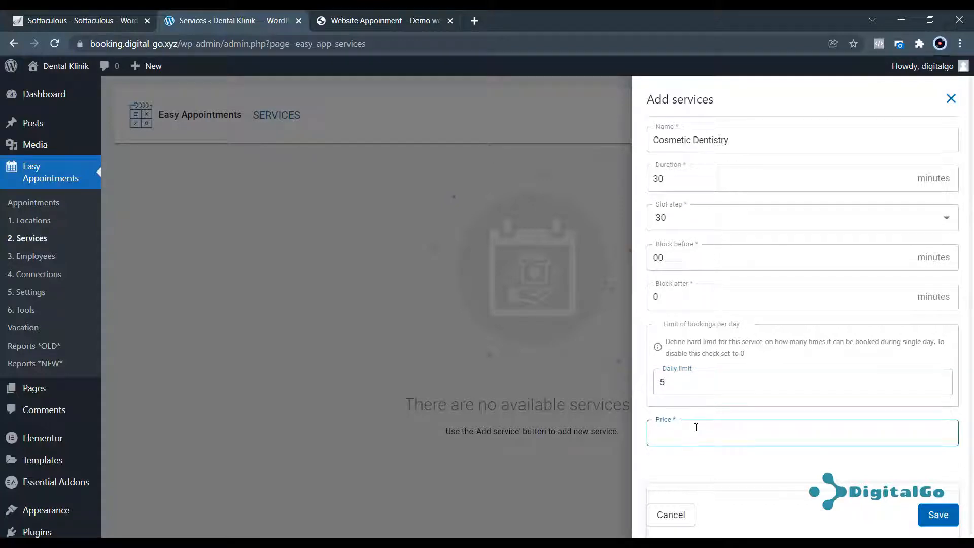
pyautogui.write('2,000,000')
pyautogui.scroll(-2, 654, 431)
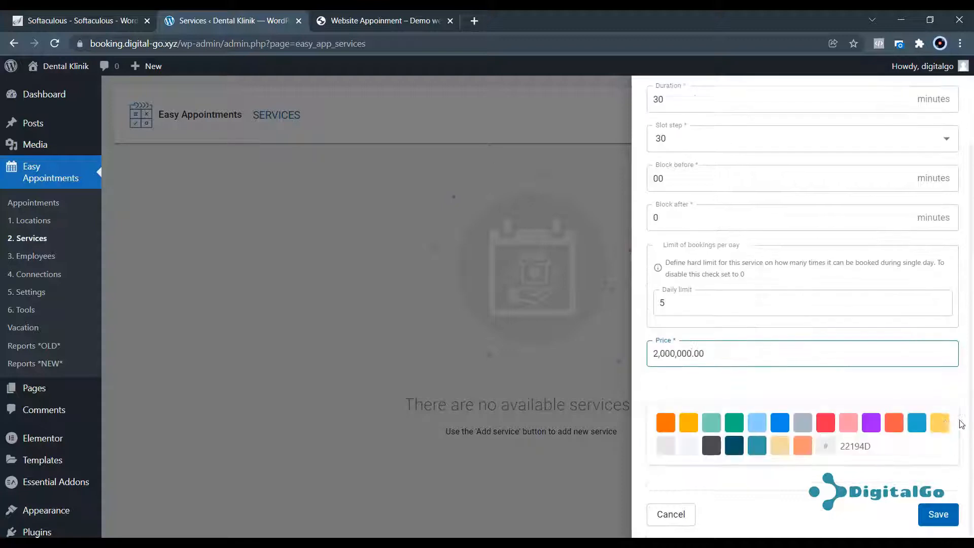
pyautogui.click(941, 515)
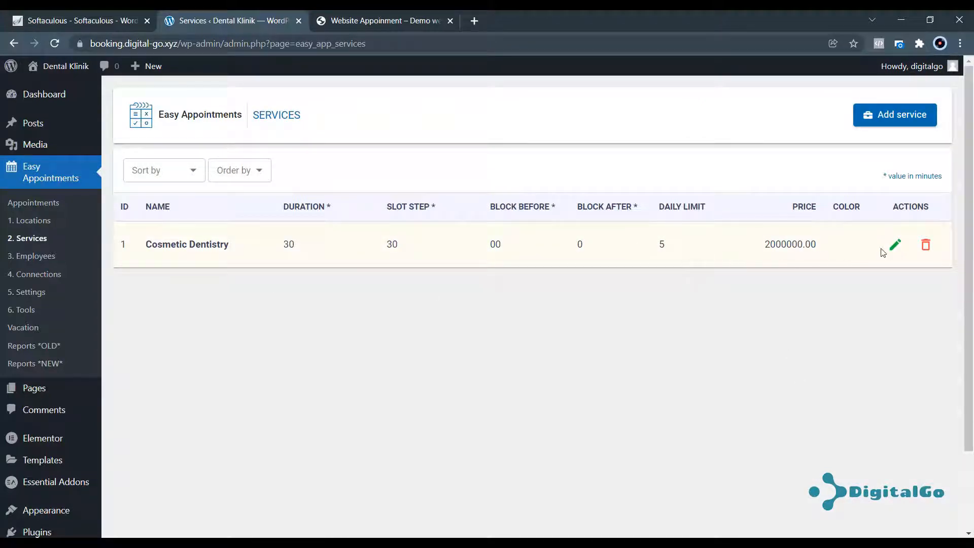
# Review Cosmetic Dentistry, then start a new service named 'Dental X-Rays' copied from the site.
pyautogui.click(895, 246)
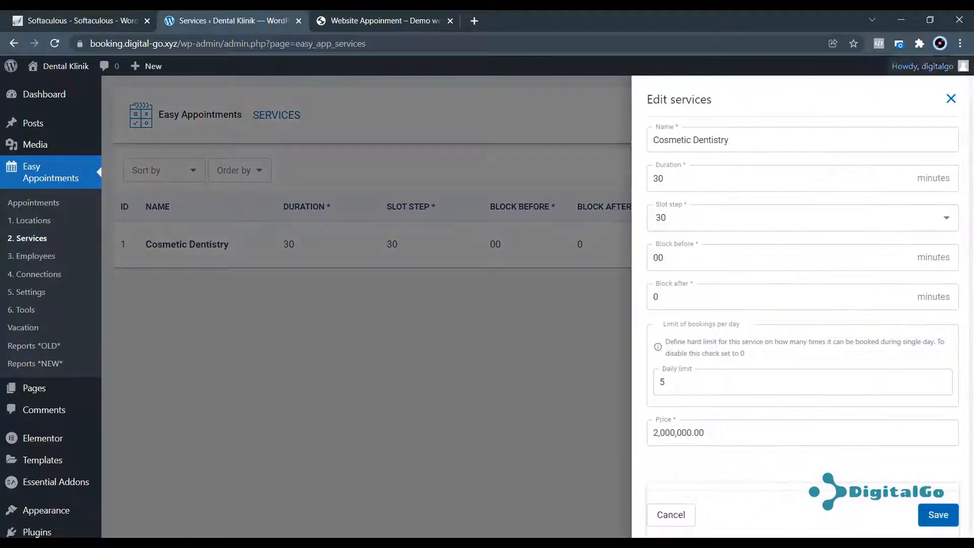
pyautogui.click(952, 99)
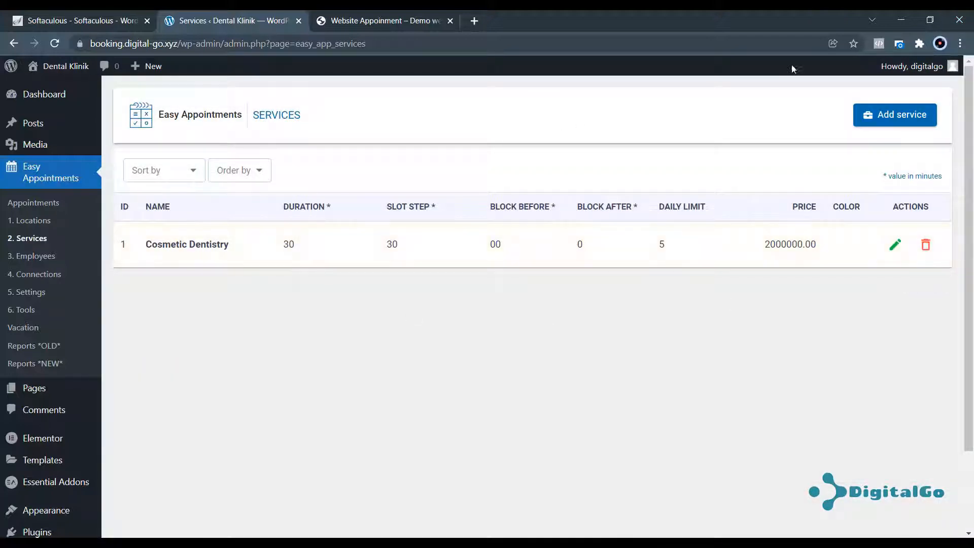
pyautogui.click(897, 121)
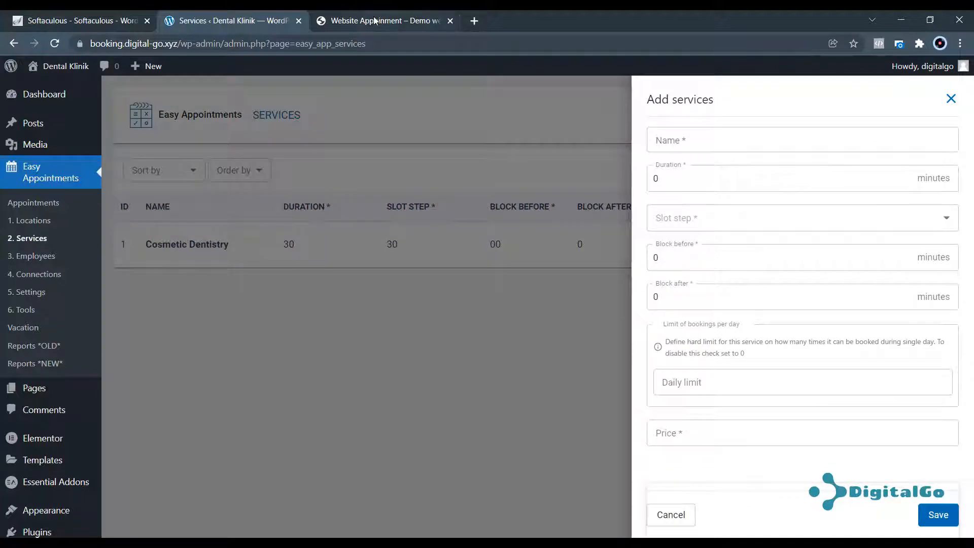
pyautogui.click(376, 21)
pyautogui.moveTo(469, 189); pyautogui.dragTo(384, 192)
pyautogui.hotkey('ctrl', 'c')
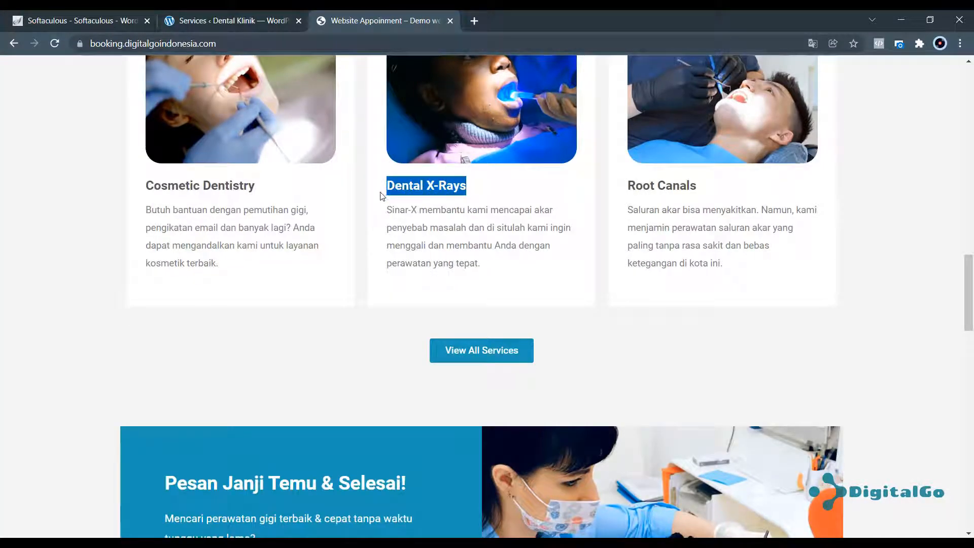
pyautogui.click(224, 20)
pyautogui.click(725, 139)
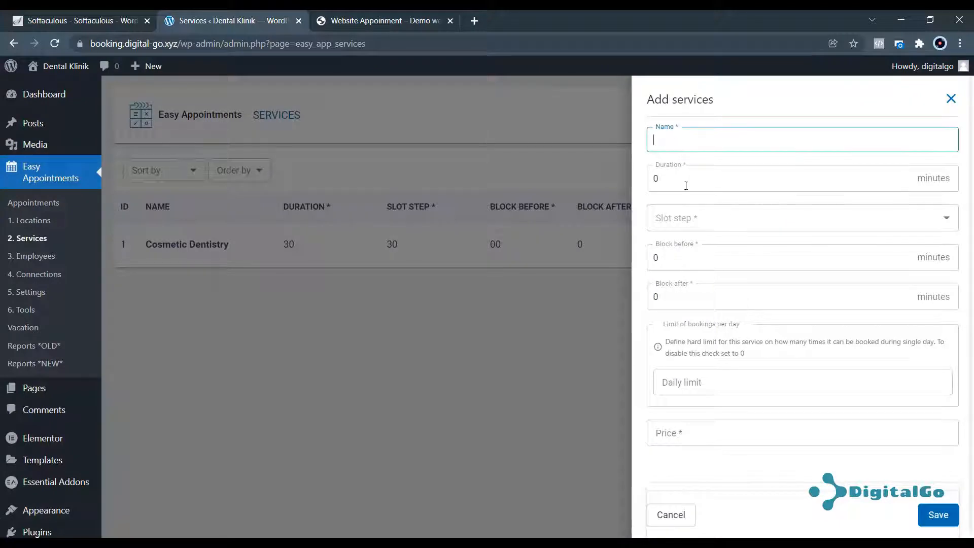
pyautogui.hotkey('ctrl', 'v')
# Set Dental X-Rays to 60 minutes, slot step 5, price 3,000,000, save, and copy 'Root Canals'.
pyautogui.press('Tab')
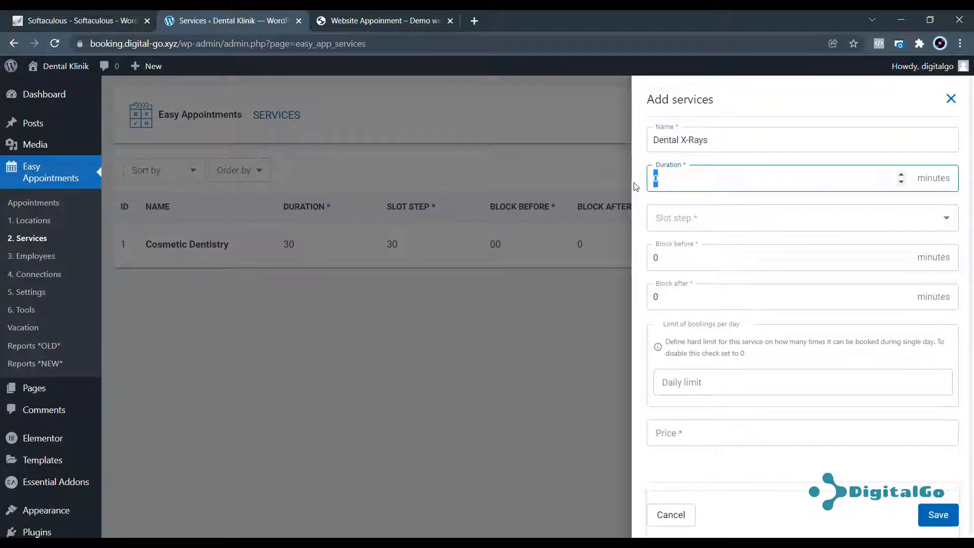
pyautogui.write('60')
pyautogui.click(690, 213)
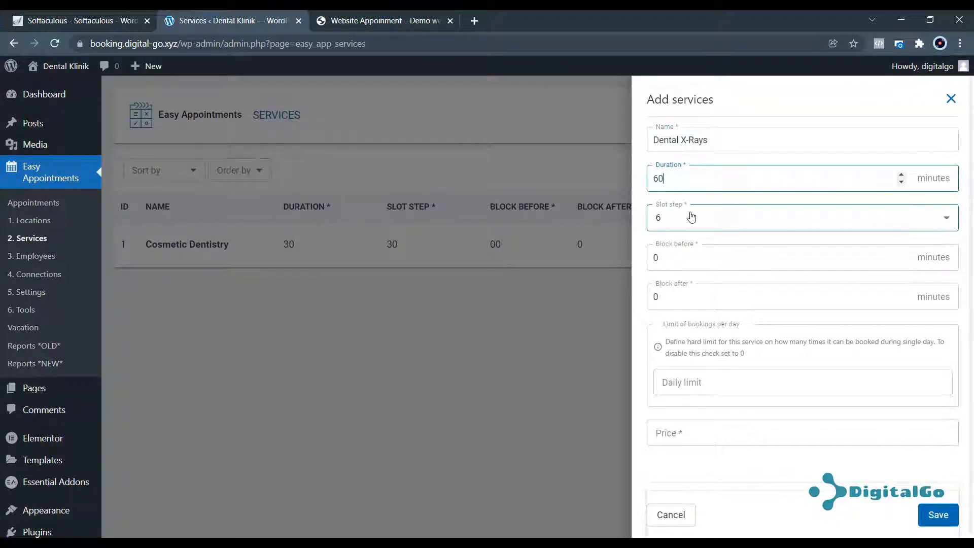
pyautogui.click(664, 222)
pyautogui.click(672, 245)
pyautogui.click(710, 298)
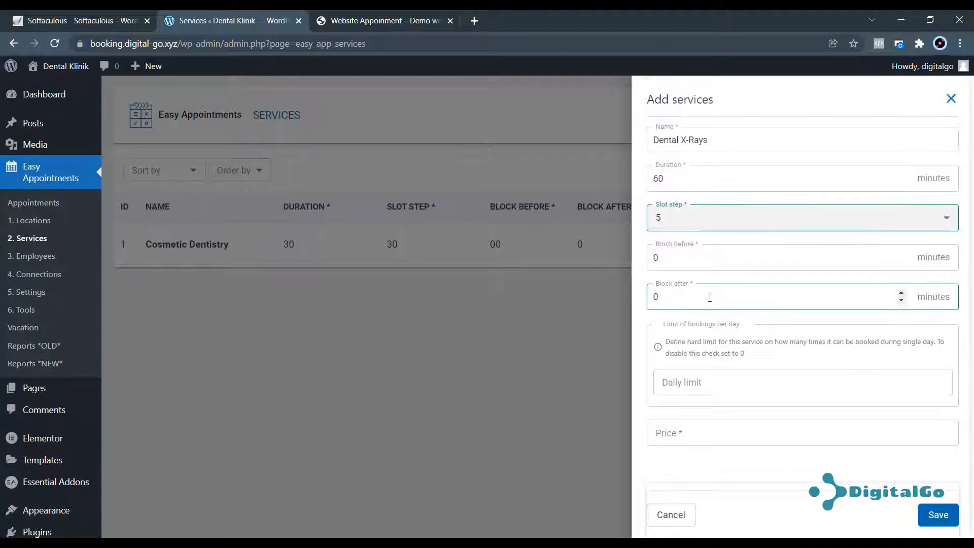
pyautogui.click(719, 377)
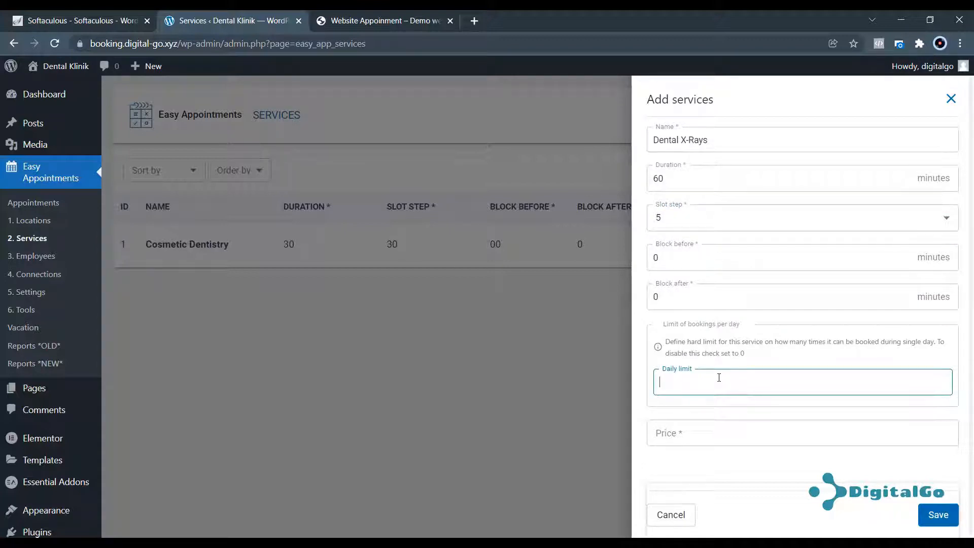
pyautogui.scroll(-2, 697, 368)
pyautogui.click(680, 357)
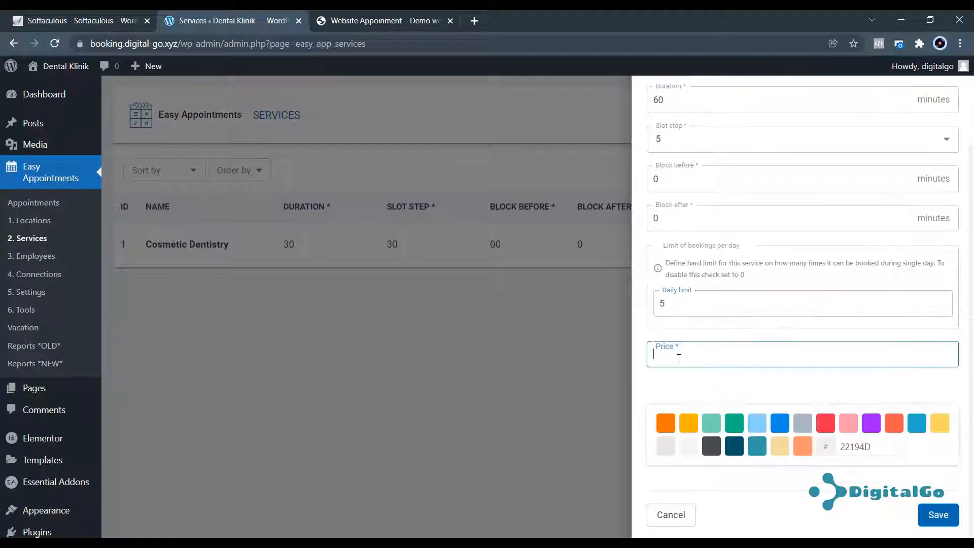
pyautogui.write('3,000,000')
pyautogui.click(925, 505)
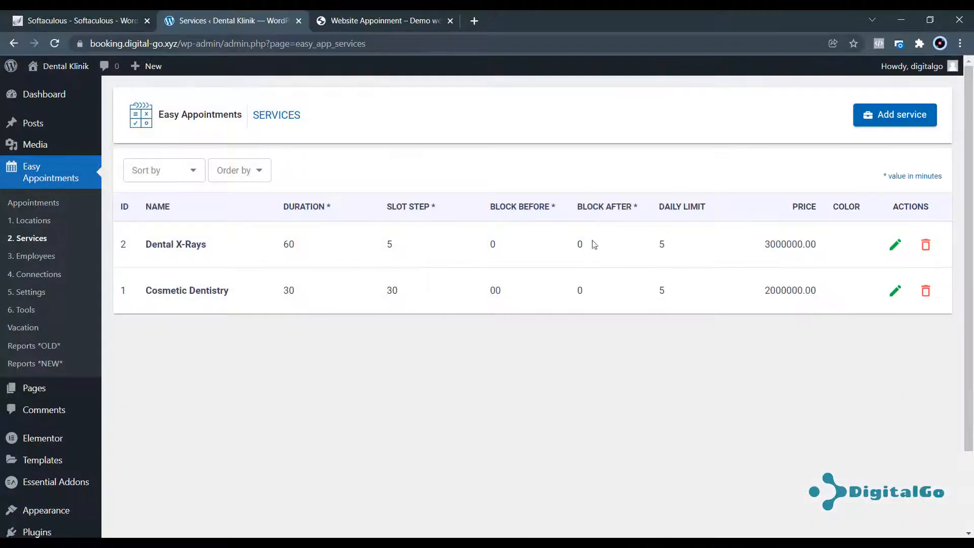
pyautogui.click(385, 16)
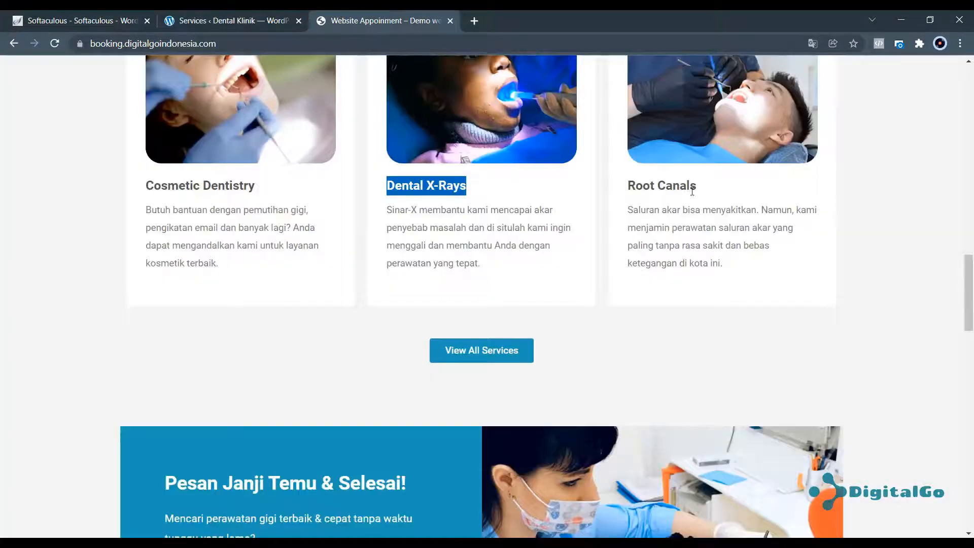
pyautogui.moveTo(695, 187); pyautogui.dragTo(629, 178)
pyautogui.hotkey('ctrl', 'c')
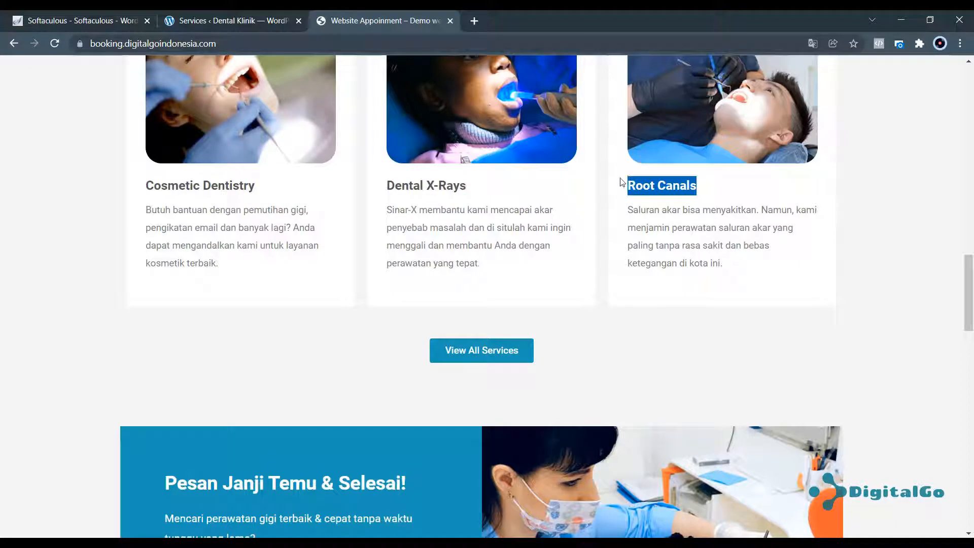
# Start a new service named Root Canals with duration 60 and slot step 5.
pyautogui.click(245, 21)
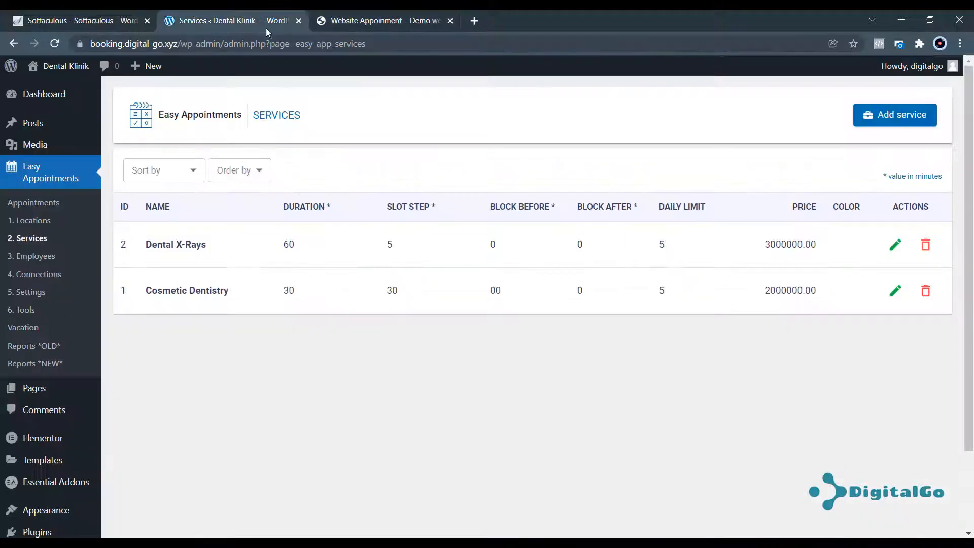
pyautogui.click(912, 115)
pyautogui.click(832, 140)
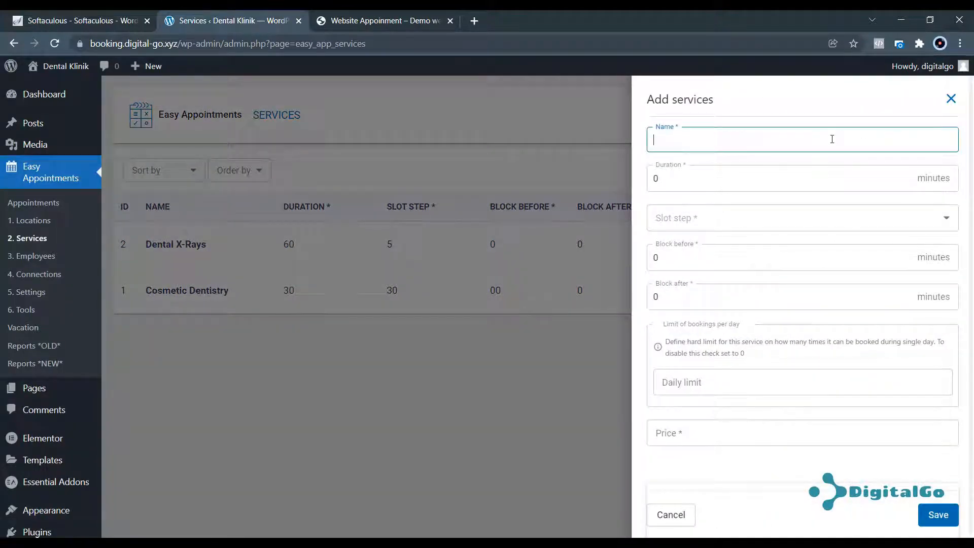
pyautogui.hotkey('ctrl', 'v')
pyautogui.click(745, 179)
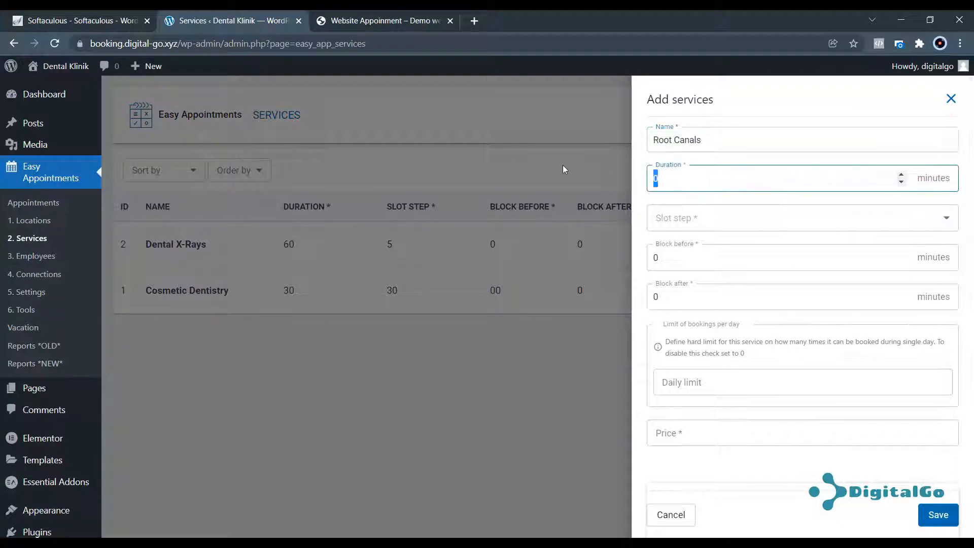
pyautogui.write('50')
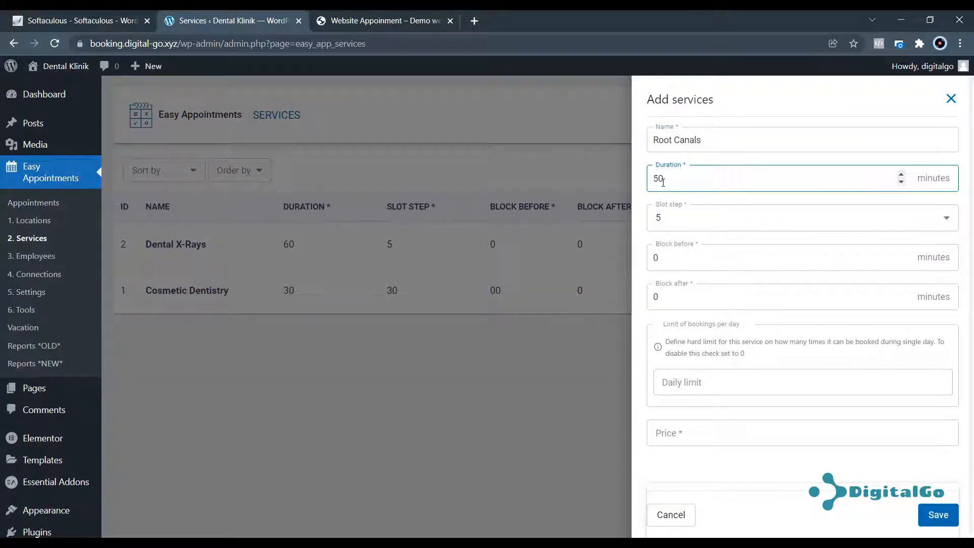
pyautogui.moveTo(663, 182); pyautogui.dragTo(651, 180)
pyautogui.write('60')
pyautogui.click(674, 224)
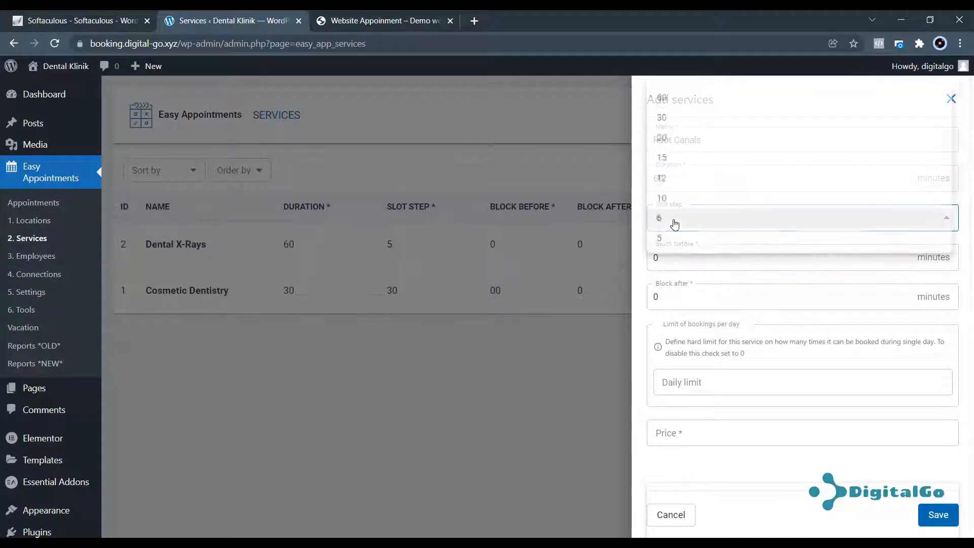
pyautogui.click(676, 239)
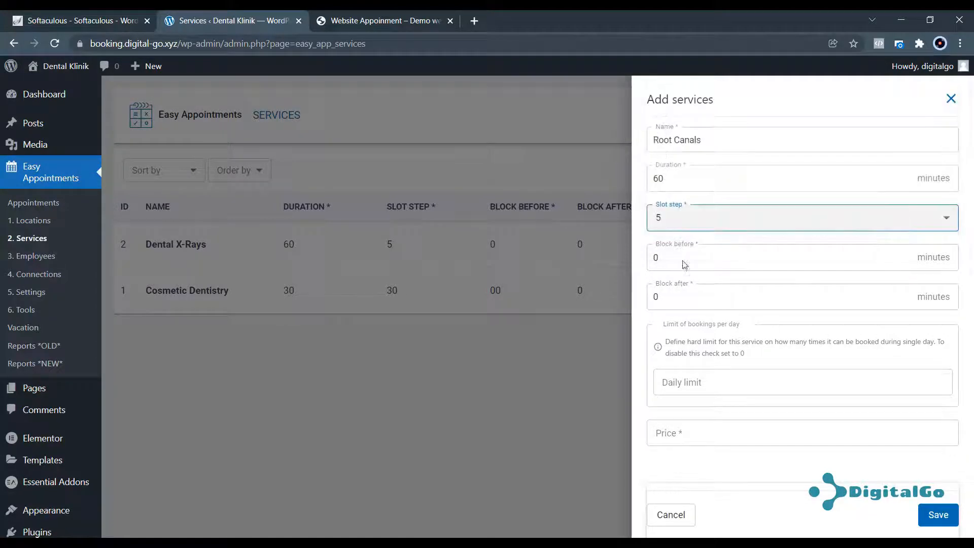
# Set the Root Canals price to 500000, check name and price, and save the service.
pyautogui.click(684, 386)
pyautogui.click(689, 431)
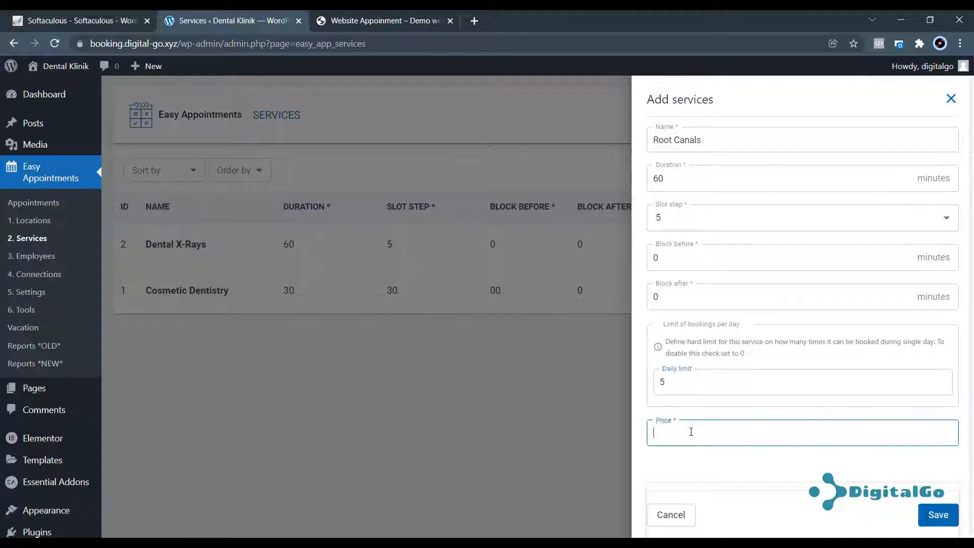
pyautogui.write('150,0')
pyautogui.write('00')
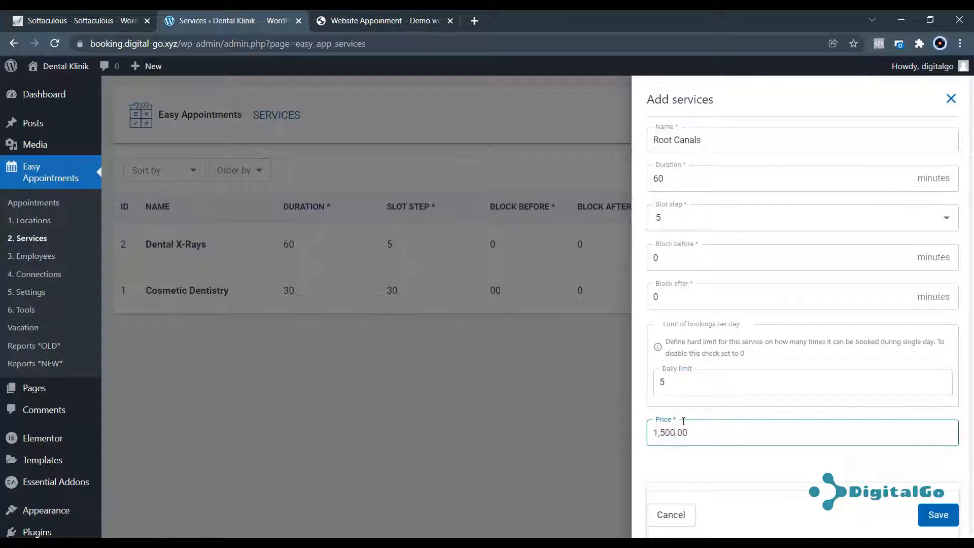
pyautogui.press('BackSpace')
pyautogui.press('BackSpace')
pyautogui.press('BackSpace')
pyautogui.press('BackSpace')
pyautogui.press('BackSpace')
pyautogui.press('BackSpace')
pyautogui.write('500000')
pyautogui.scroll(-2, 684, 420)
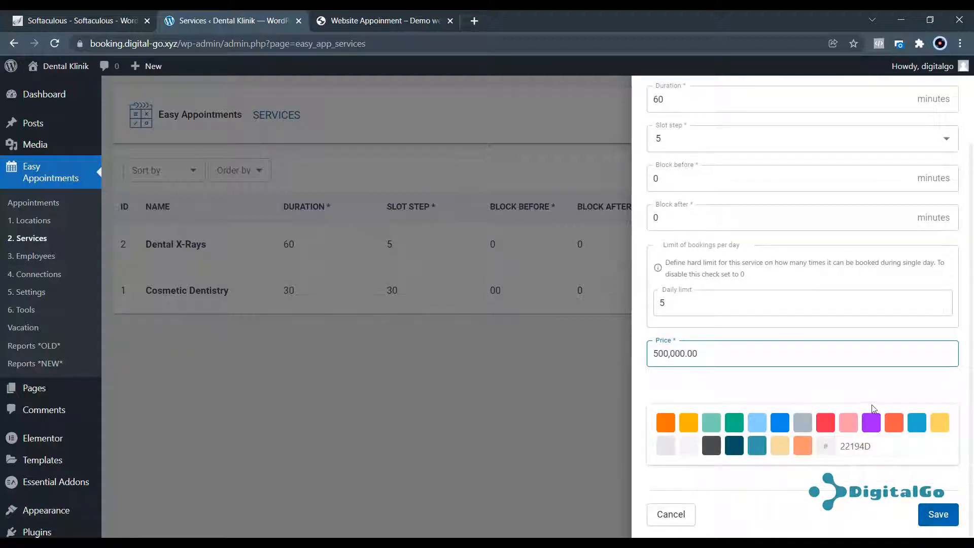
pyautogui.scroll(2, 781, 314)
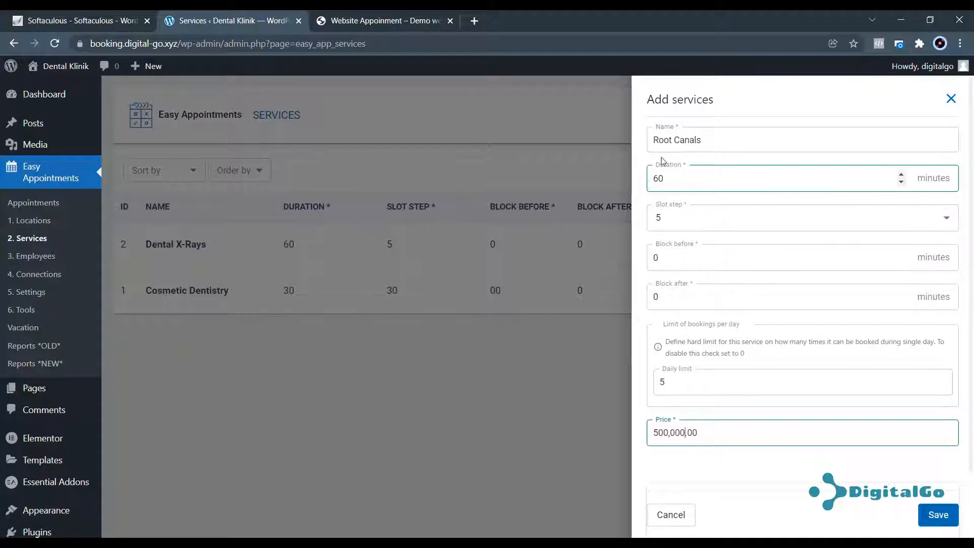
pyautogui.moveTo(712, 138); pyautogui.dragTo(648, 153)
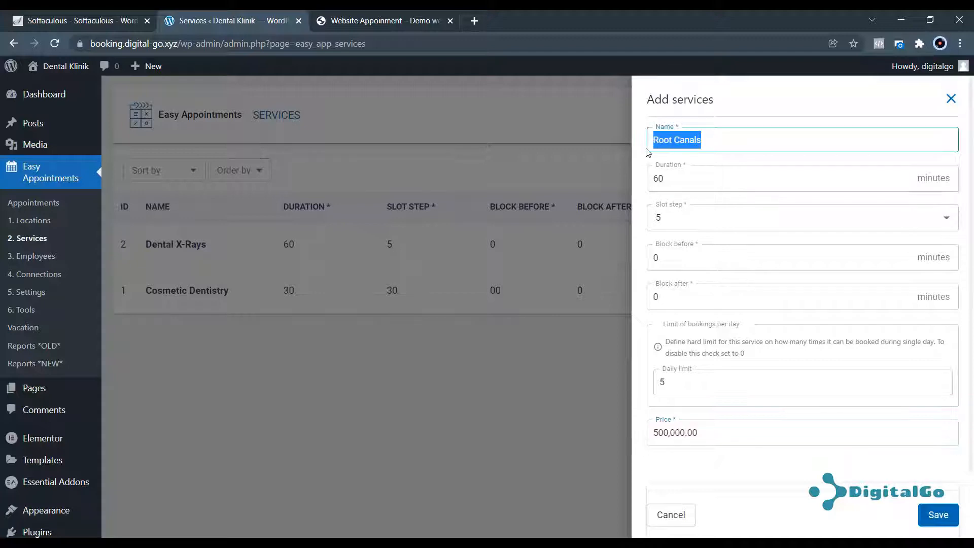
pyautogui.moveTo(712, 138); pyautogui.dragTo(659, 139)
pyautogui.moveTo(712, 434); pyautogui.dragTo(650, 439)
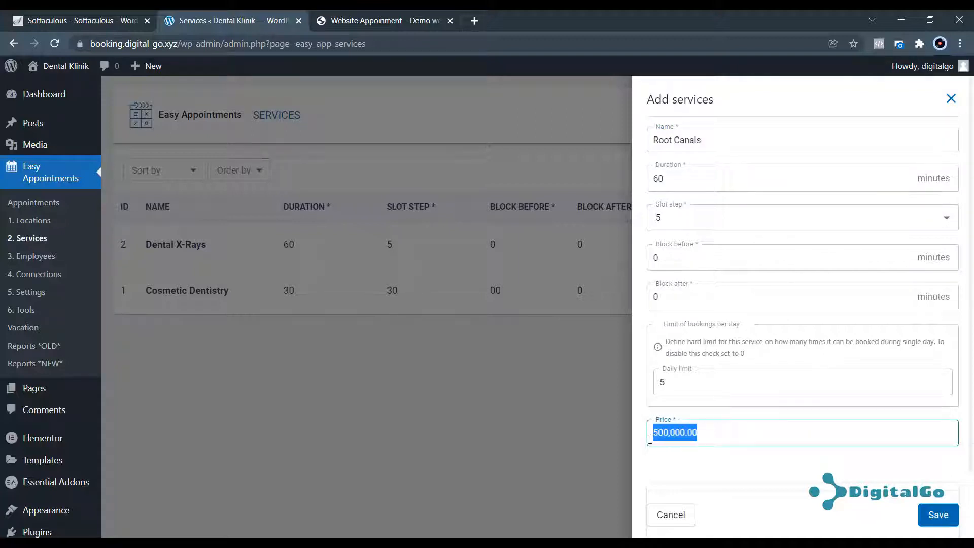
pyautogui.click(664, 465)
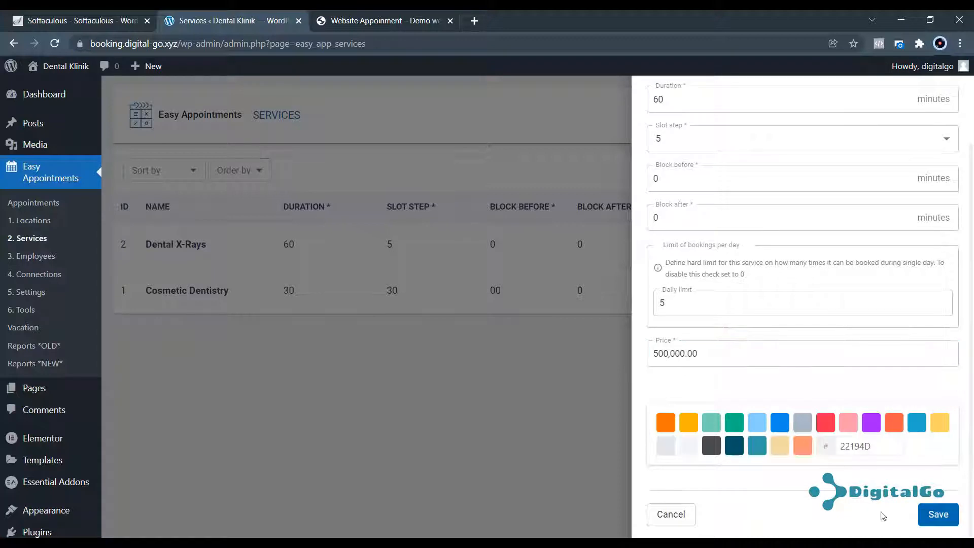
pyautogui.click(938, 515)
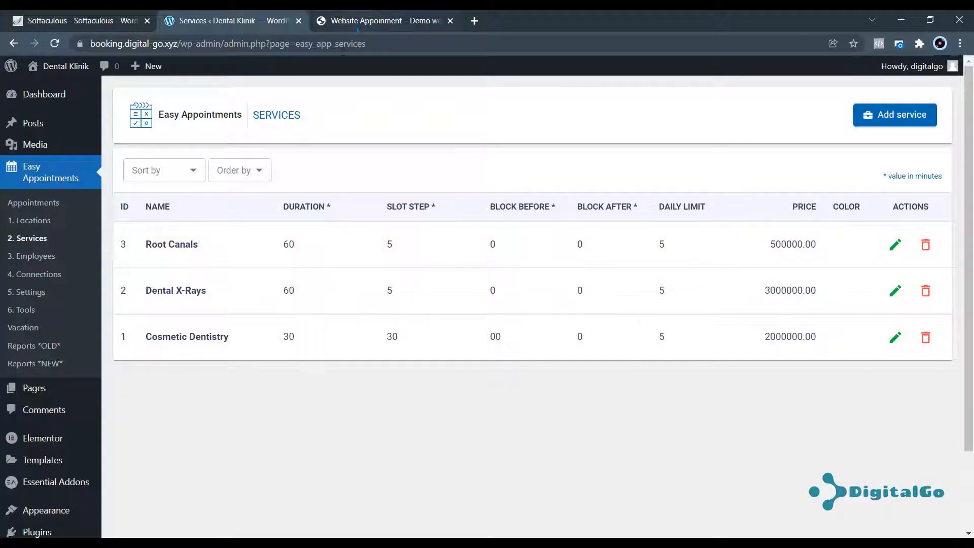
pyautogui.click(380, 19)
# On the site's booking page, choose location Cabang 1 and review the listed services.
pyautogui.scroll(10, 609, 253)
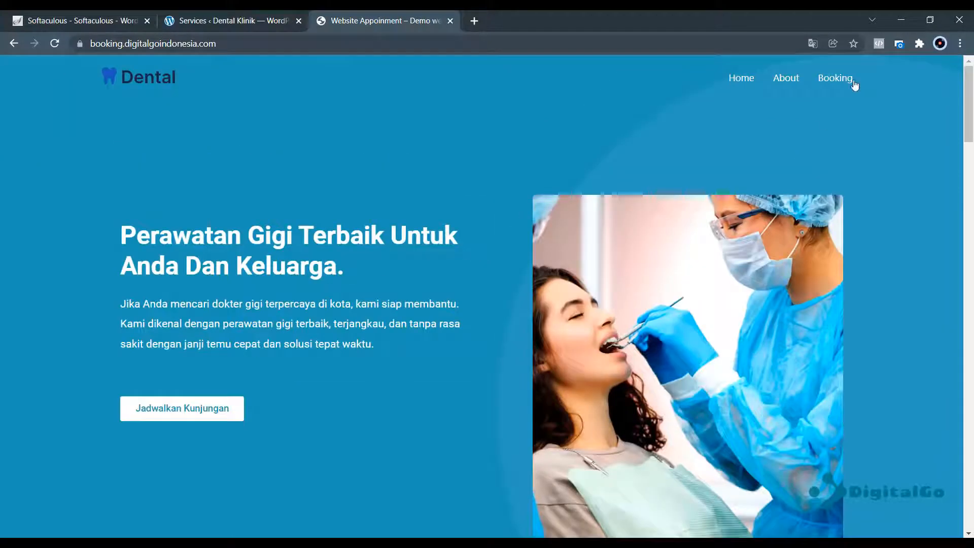
pyautogui.click(852, 81)
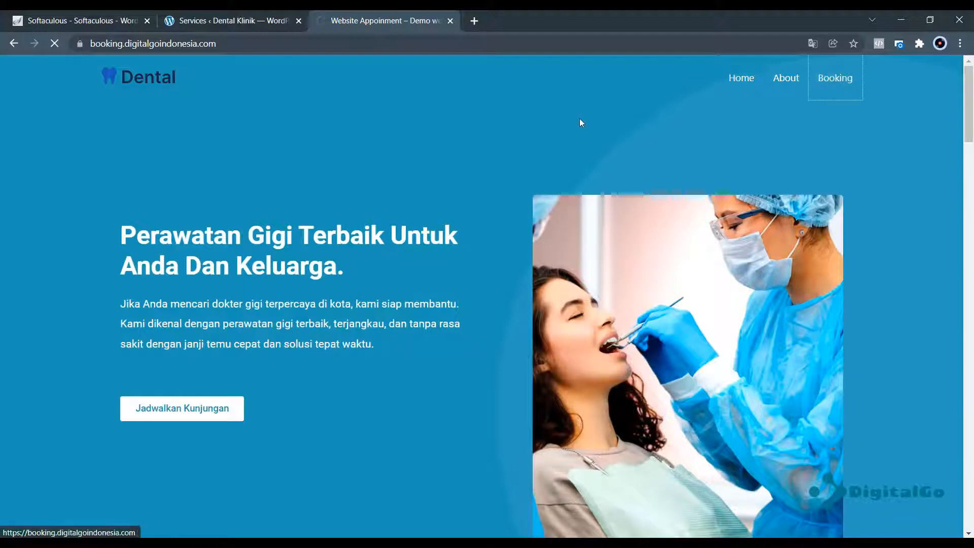
pyautogui.scroll(-4, 457, 203)
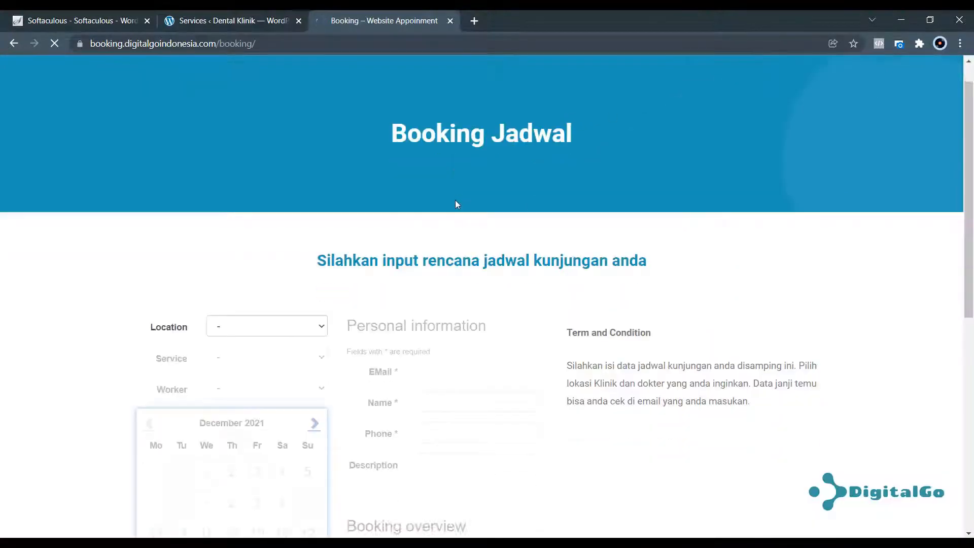
pyautogui.click(294, 169)
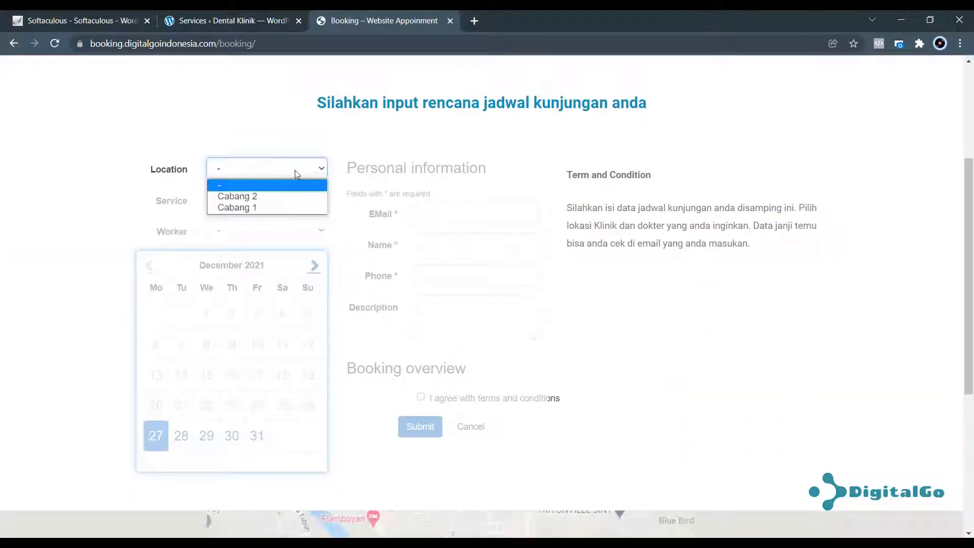
pyautogui.click(267, 206)
pyautogui.click(264, 199)
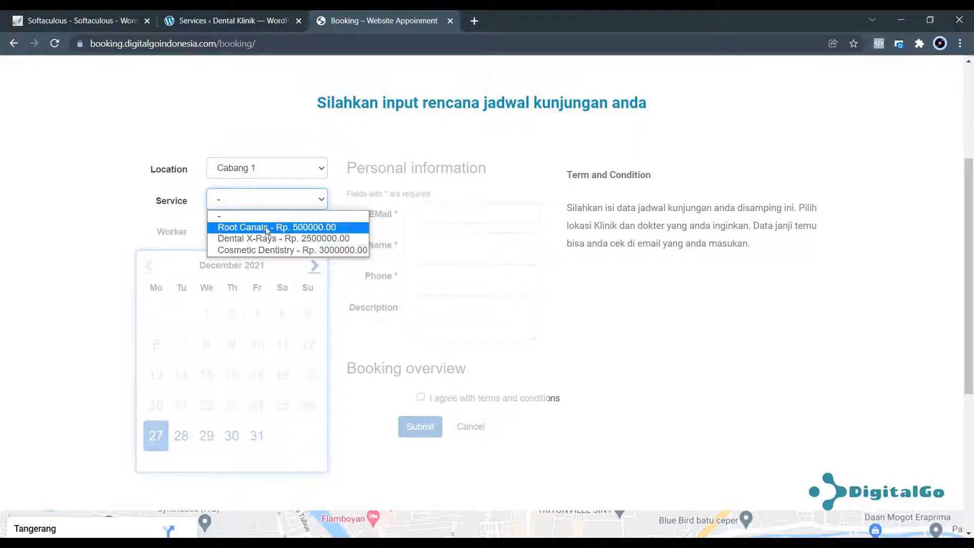
pyautogui.click(360, 287)
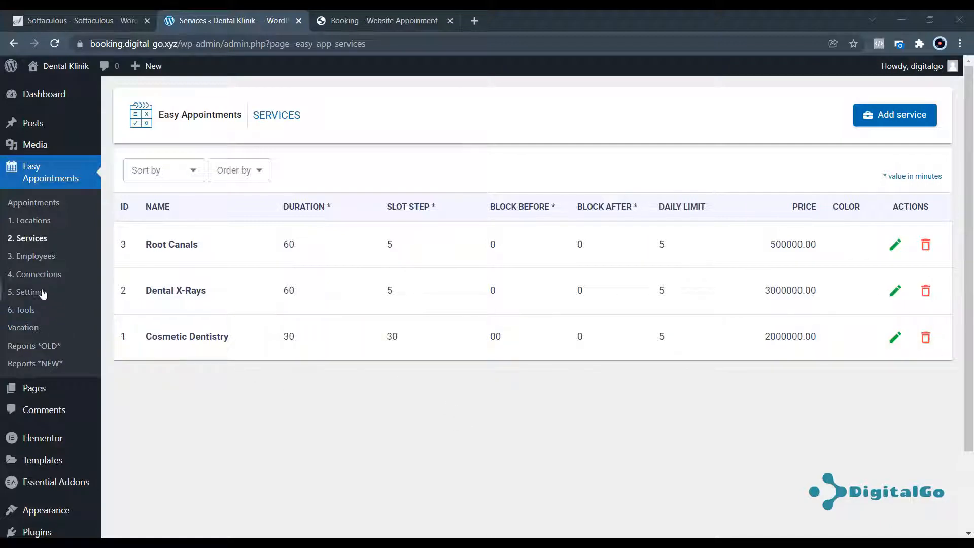
# In Easy Appointments Employees, add the first dentist with name, e-mail and phone number, and save.
pyautogui.click(42, 175)
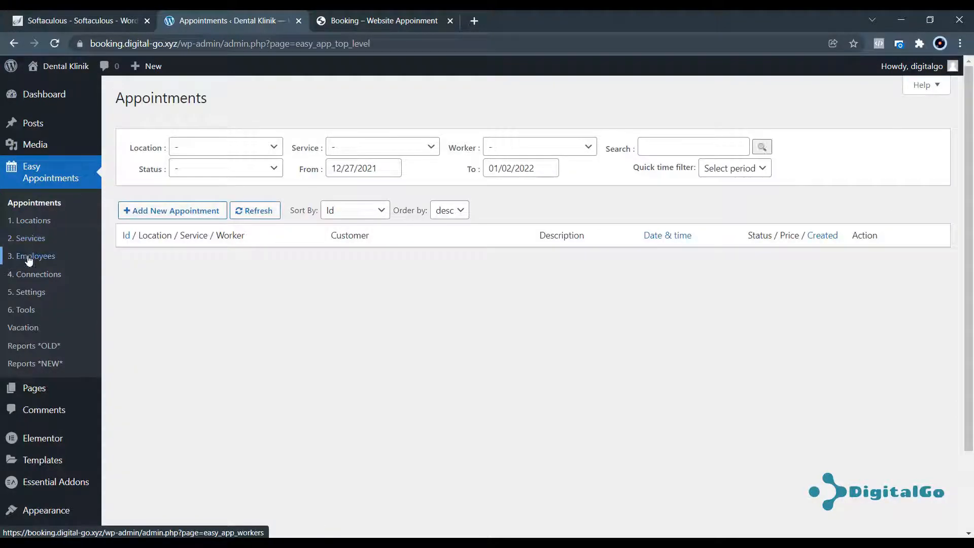
pyautogui.click(29, 256)
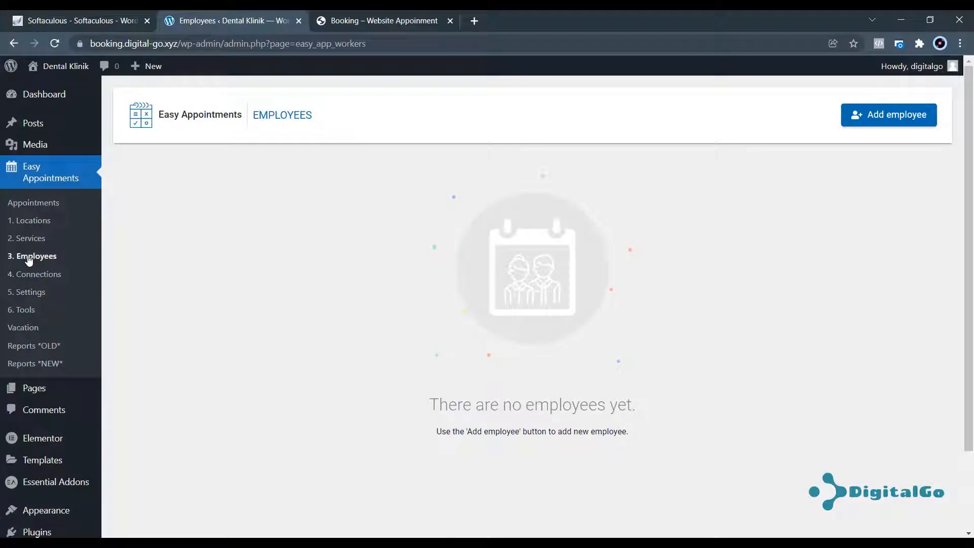
pyautogui.click(914, 120)
pyautogui.click(707, 140)
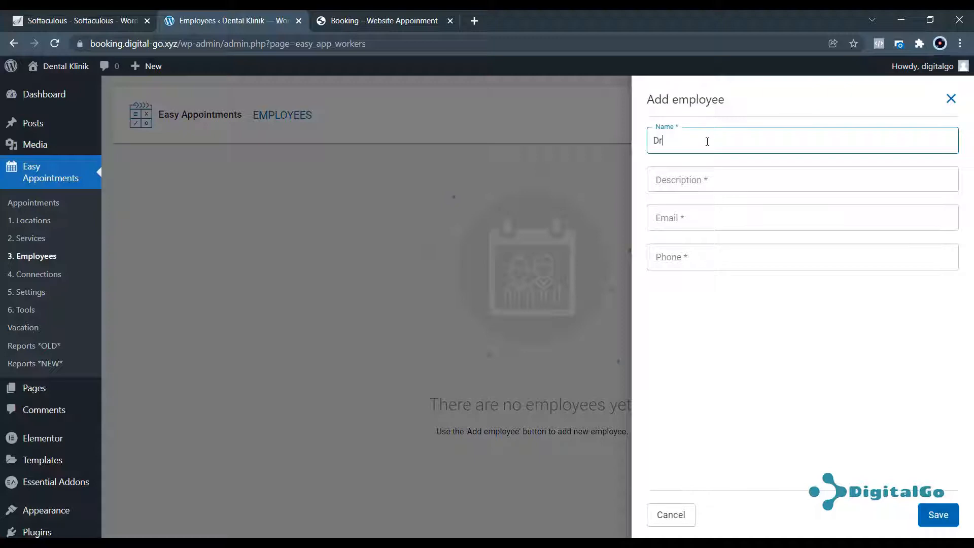
pyautogui.write('Drg. Arya')
pyautogui.click(704, 180)
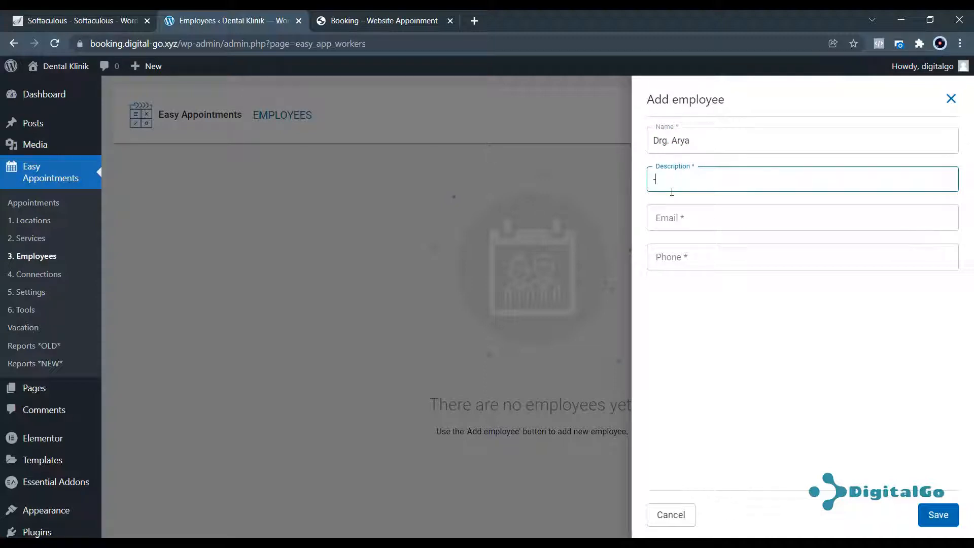
pyautogui.click(670, 219)
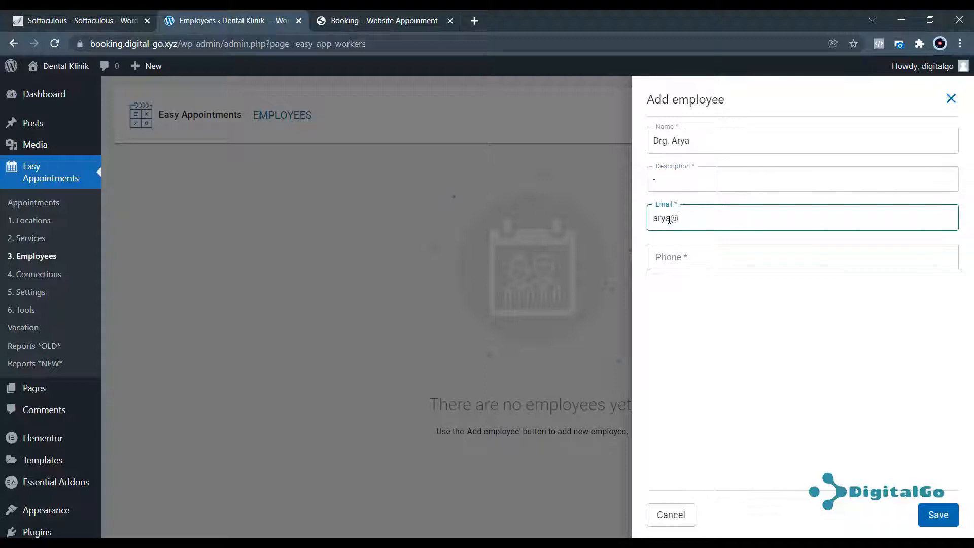
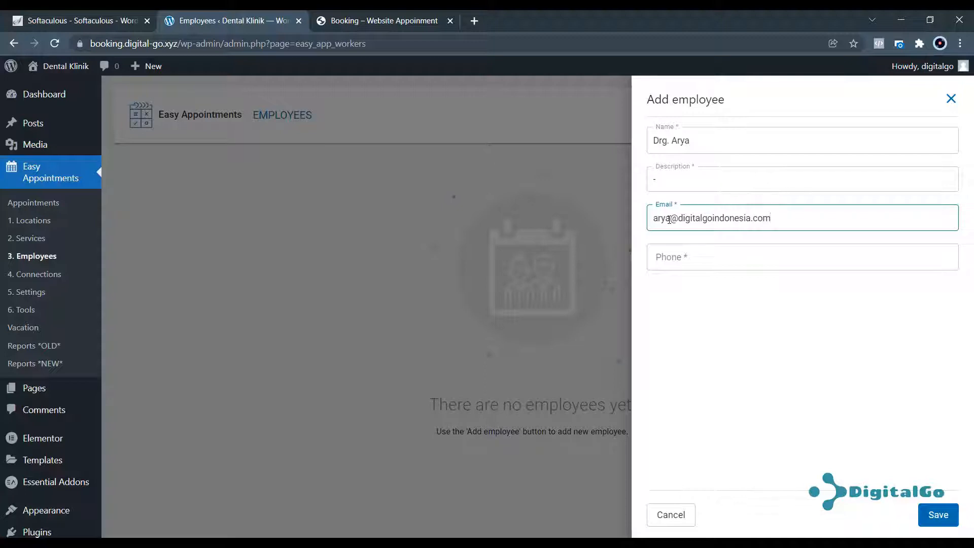
pyautogui.click(694, 251)
pyautogui.write('086')
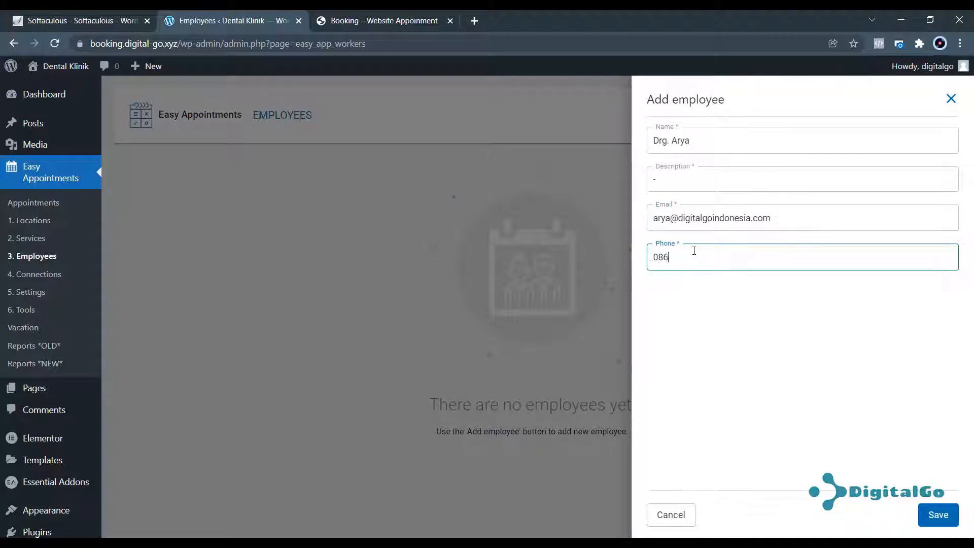
pyautogui.write('1234567')
pyautogui.click(935, 516)
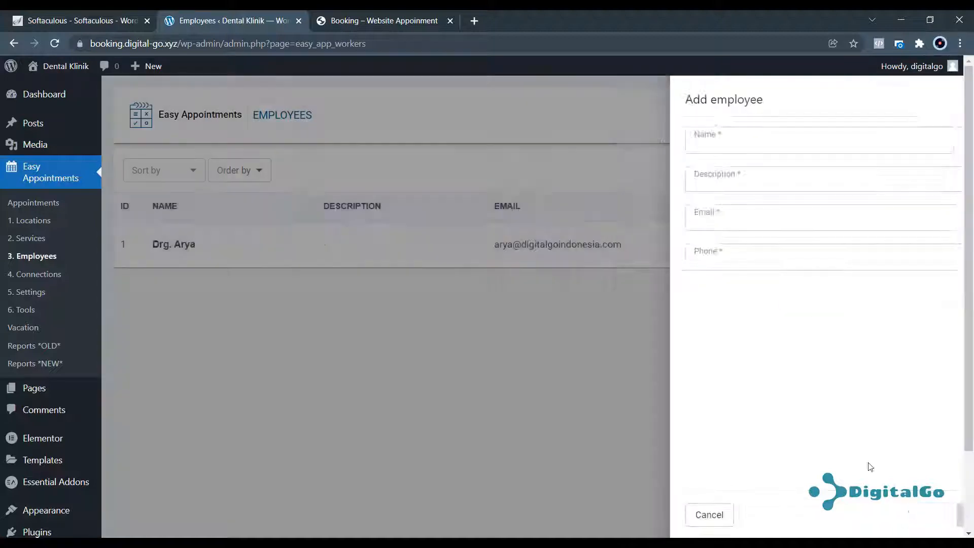
# Add the second dentist with description '-', plus e-mail and phone number, and save.
pyautogui.click(903, 119)
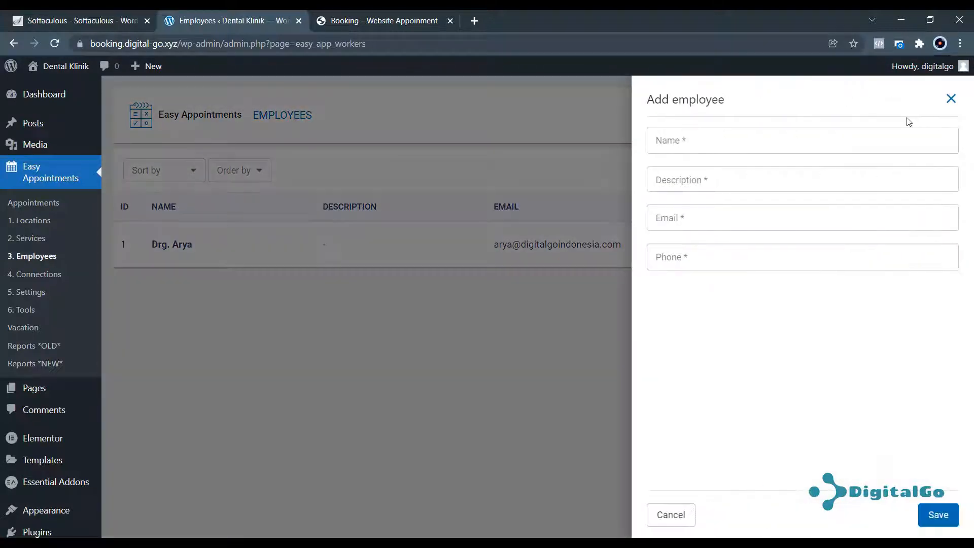
pyautogui.click(760, 142)
pyautogui.write('Dr')
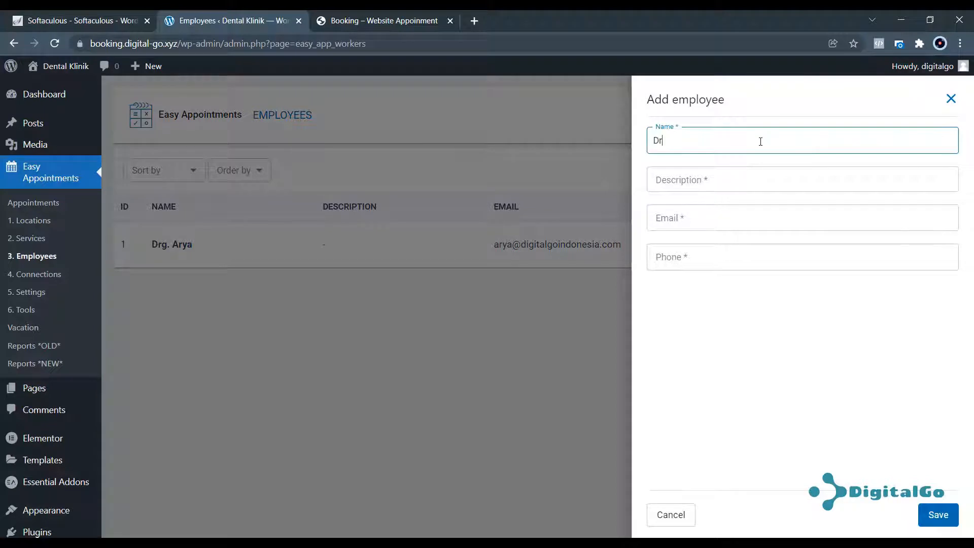
pyautogui.write('g. Kila')
pyautogui.click(755, 179)
pyautogui.write('-')
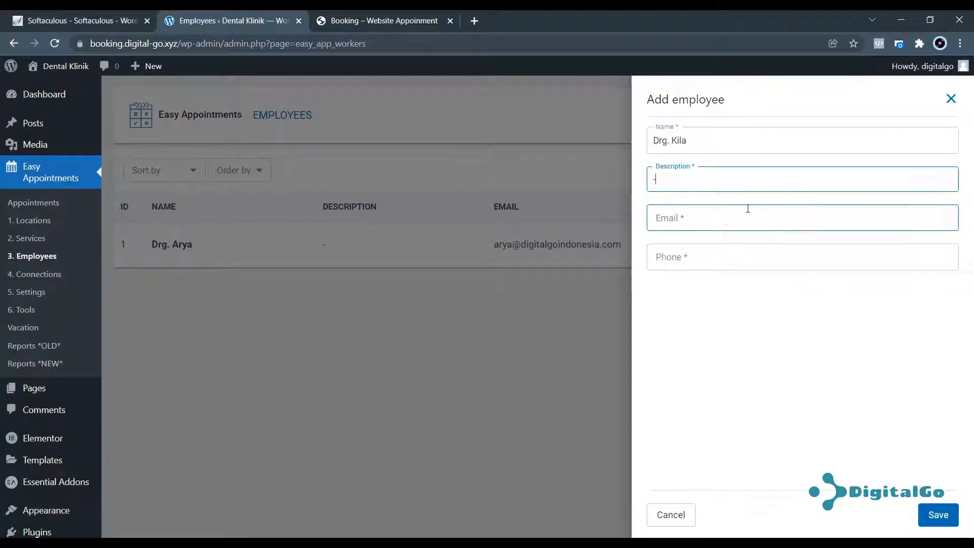
pyautogui.click(726, 227)
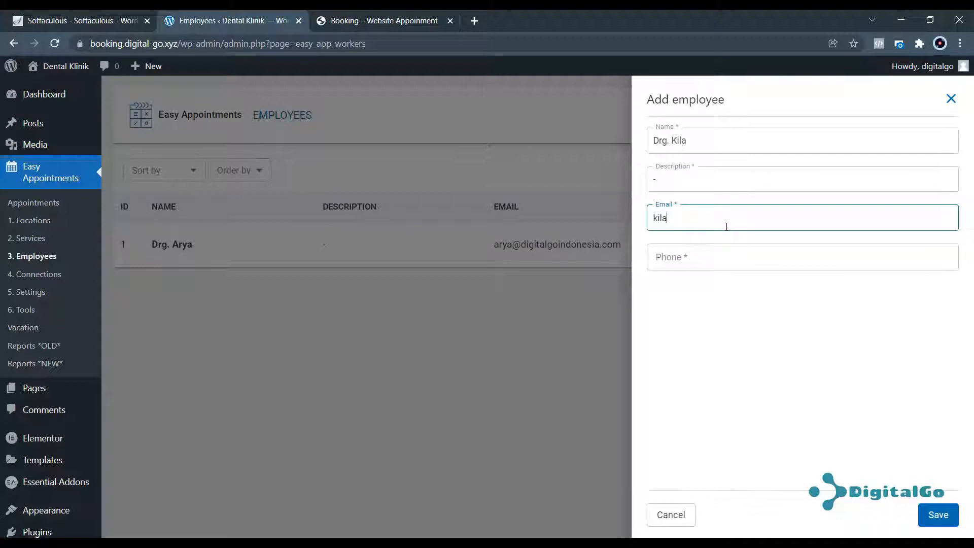
pyautogui.press('Tab')
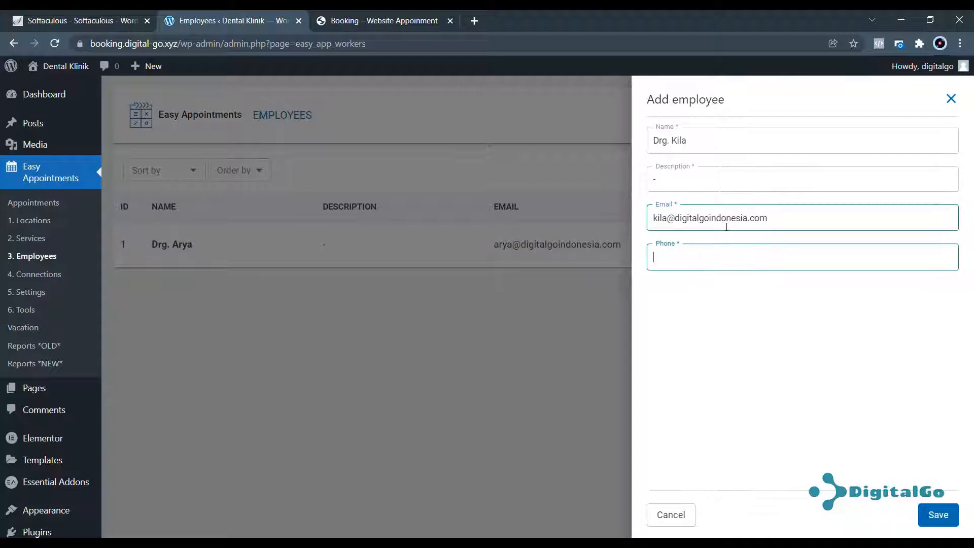
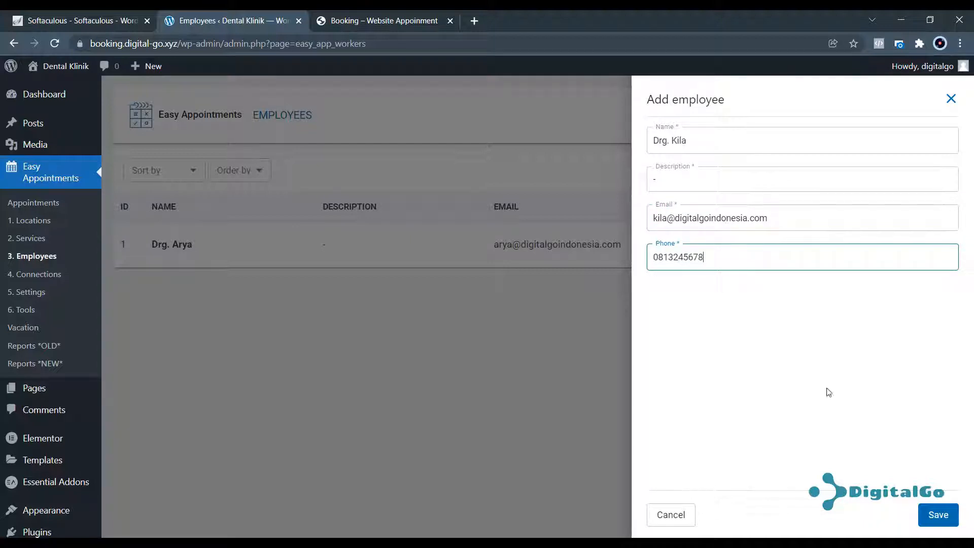
pyautogui.click(935, 514)
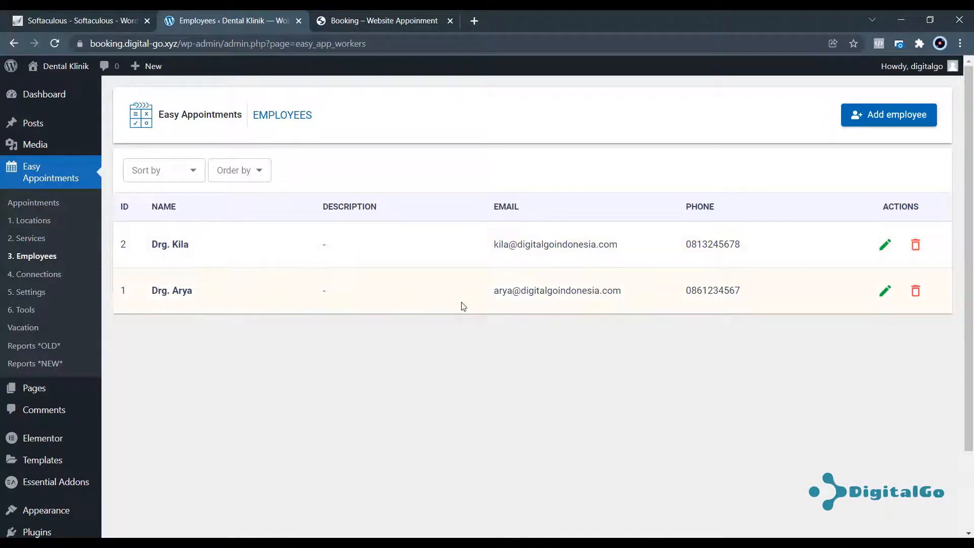
# On the booking form, pick the newly added dentist as worker for the service, then return to admin.
pyautogui.click(375, 20)
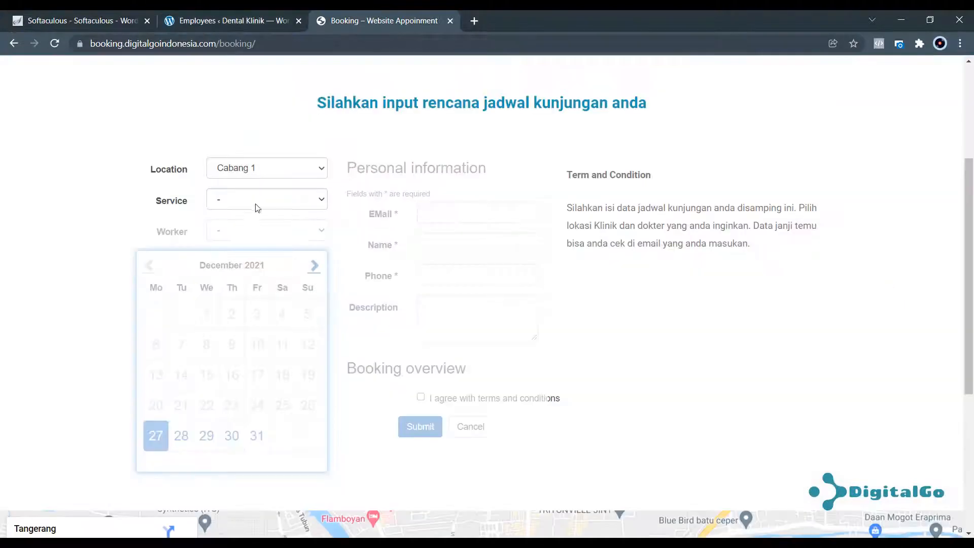
pyautogui.click(256, 204)
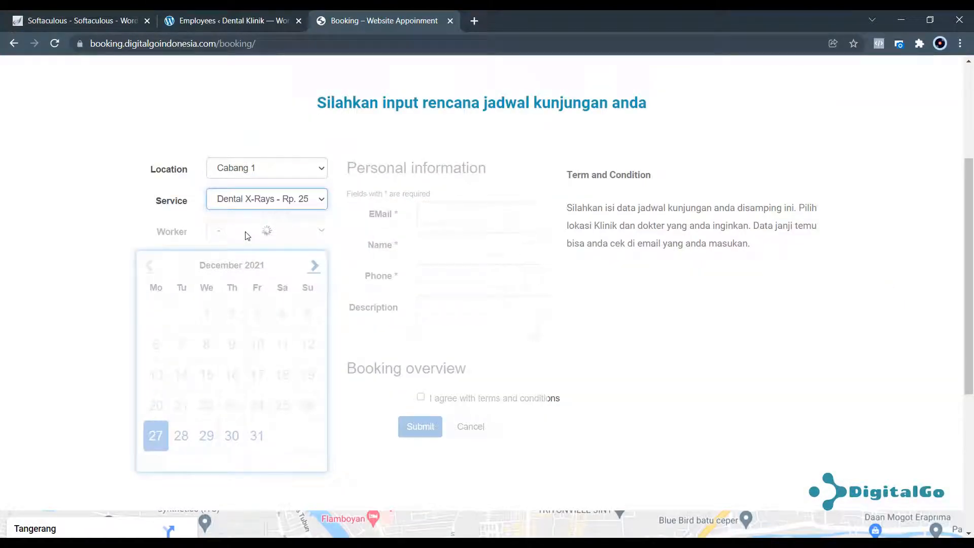
pyautogui.click(314, 233)
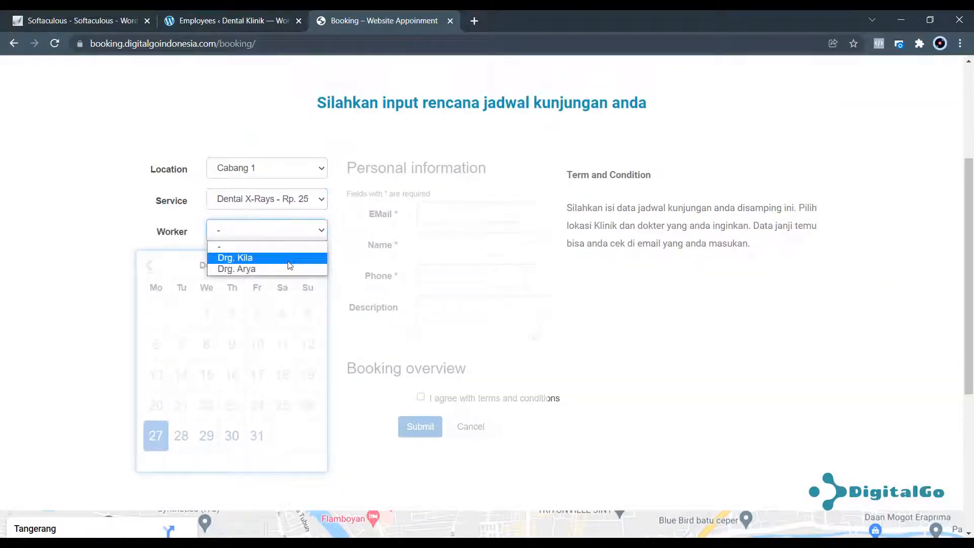
pyautogui.click(286, 254)
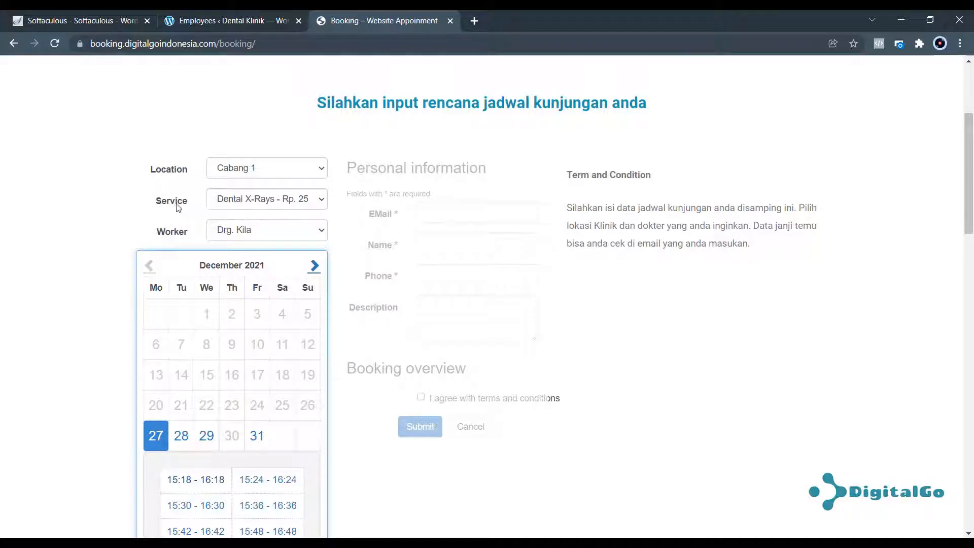
pyautogui.click(196, 23)
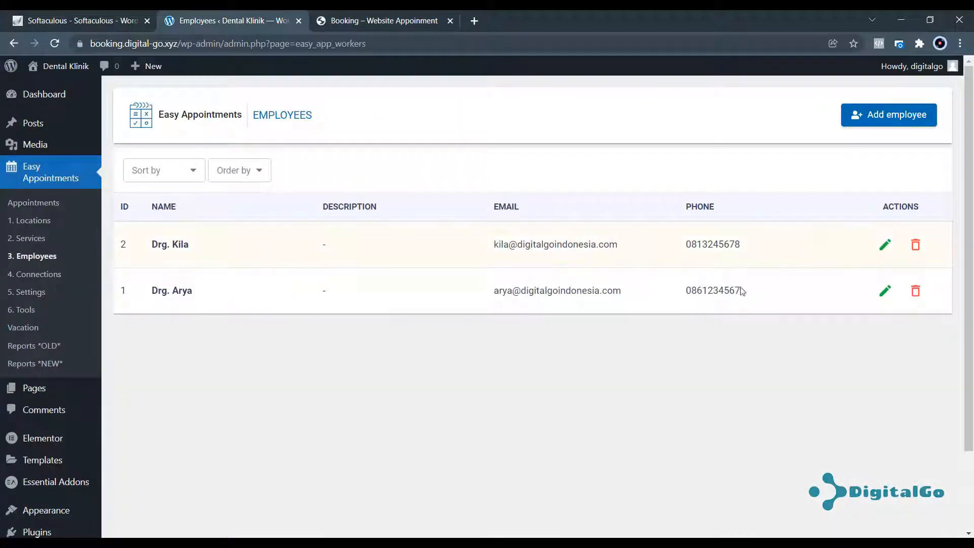
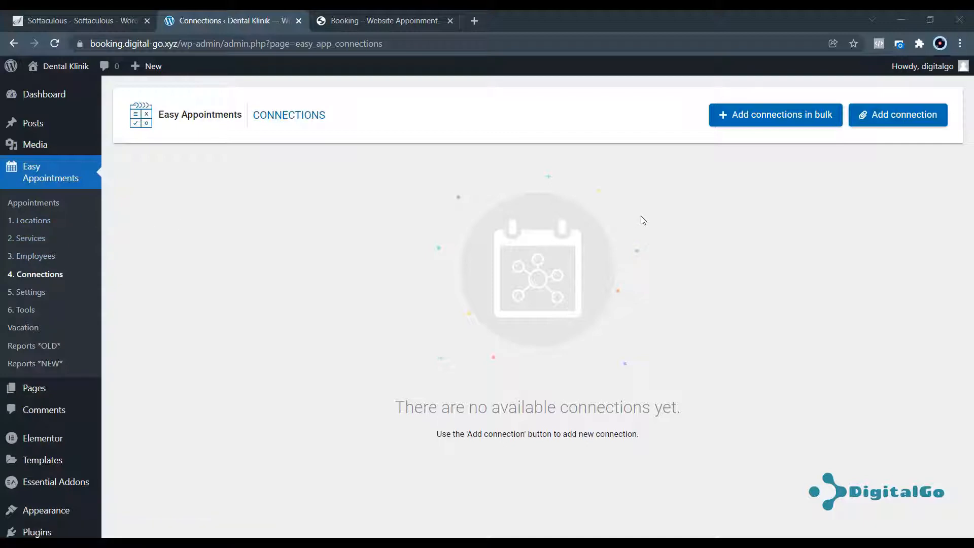
# Open the form for adding a new connection on the empty Connections page.
pyautogui.click(896, 118)
# In a new connection, choose location Klinik 1, service Root Canals and the first dentist.
pyautogui.click(951, 103)
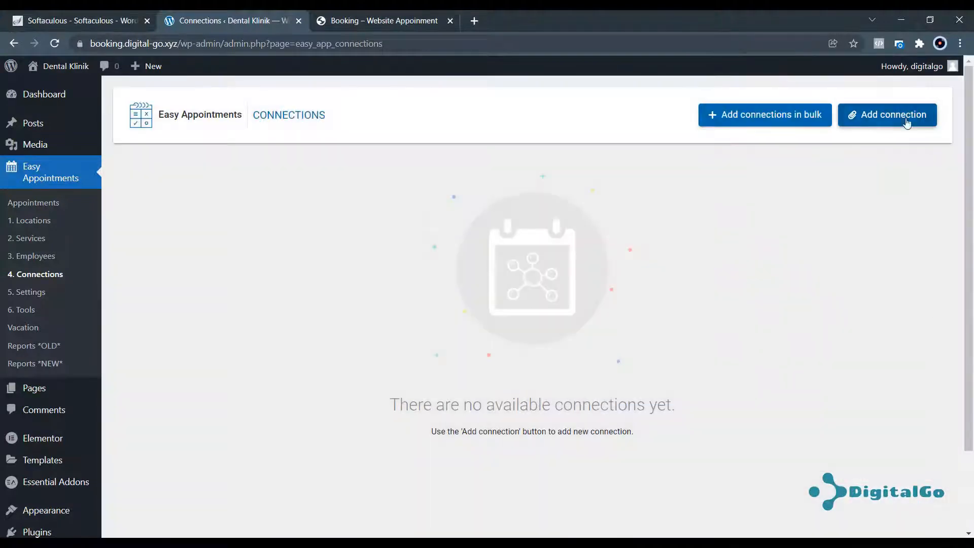
pyautogui.click(887, 122)
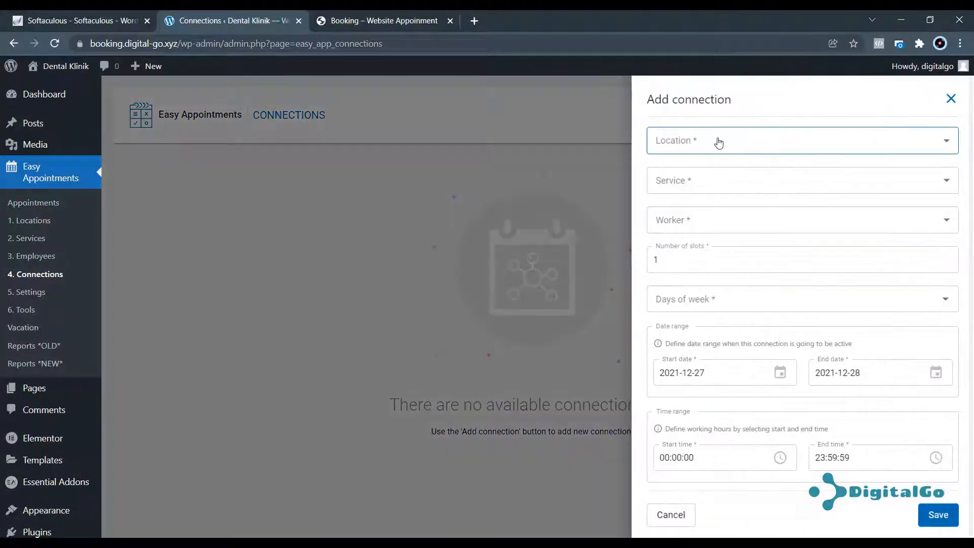
pyautogui.click(717, 141)
pyautogui.click(691, 161)
pyautogui.click(683, 186)
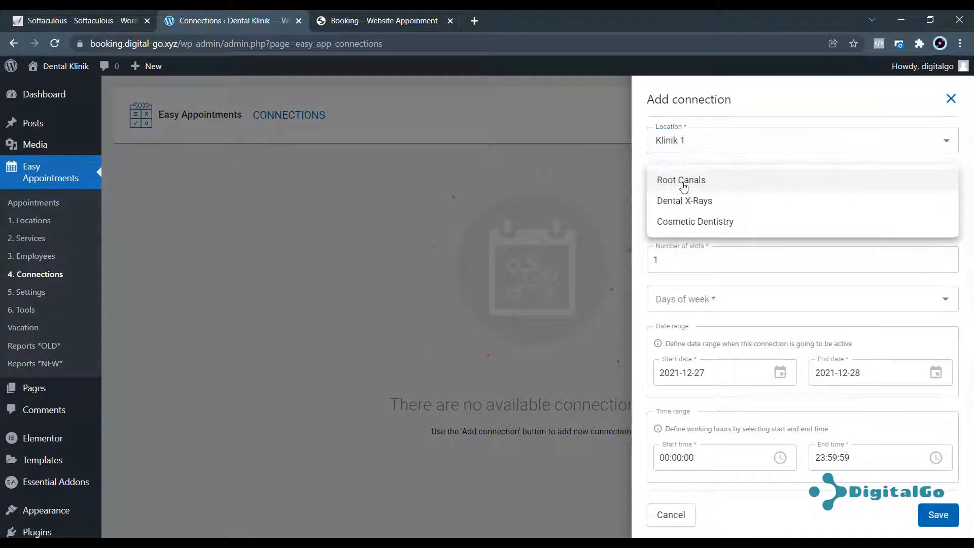
pyautogui.click(699, 182)
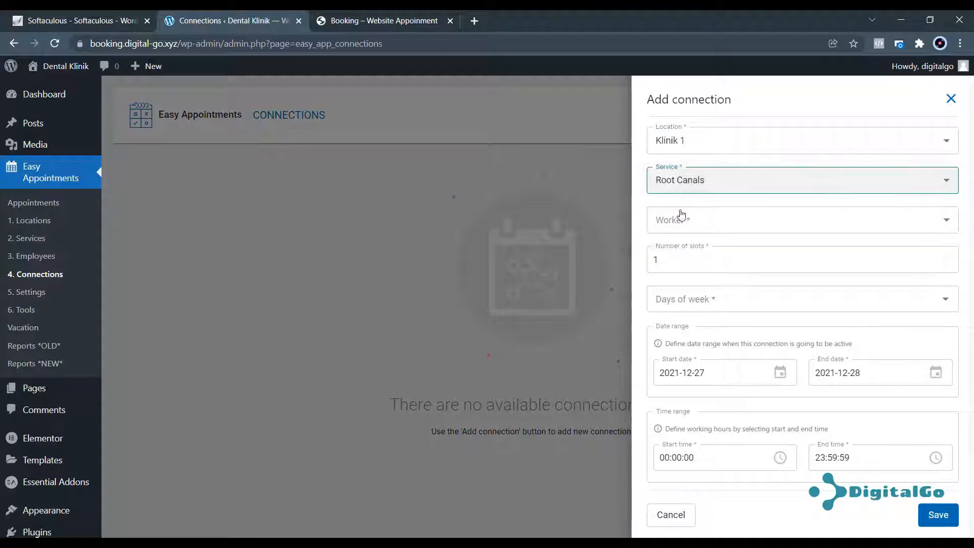
pyautogui.click(680, 220)
pyautogui.click(680, 221)
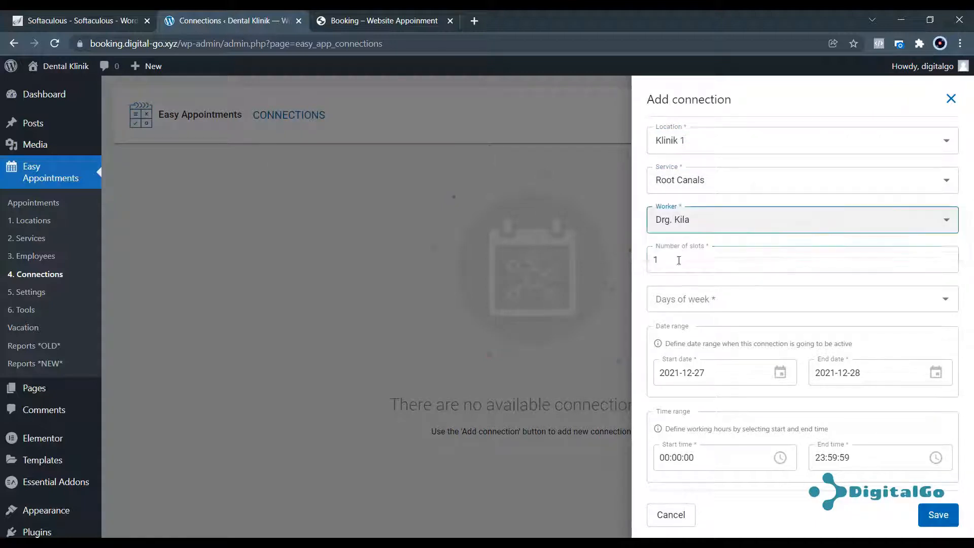
# Set 6 slots and select all seven days, Monday through Sunday.
pyautogui.click(678, 261)
pyautogui.moveTo(679, 258); pyautogui.dragTo(643, 266)
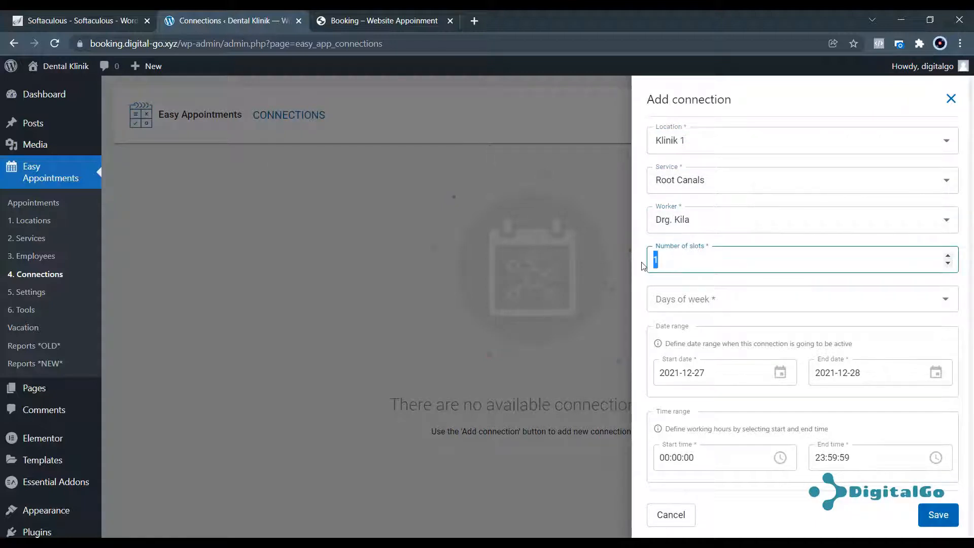
pyautogui.write('6')
pyautogui.click(664, 299)
pyautogui.click(681, 331)
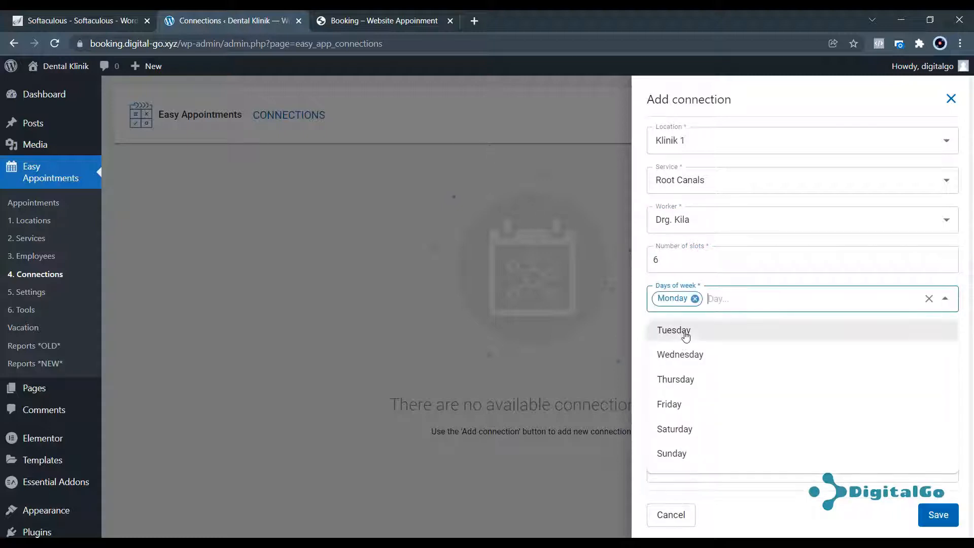
pyautogui.click(685, 333)
pyautogui.click(687, 332)
pyautogui.click(682, 336)
pyautogui.click(681, 338)
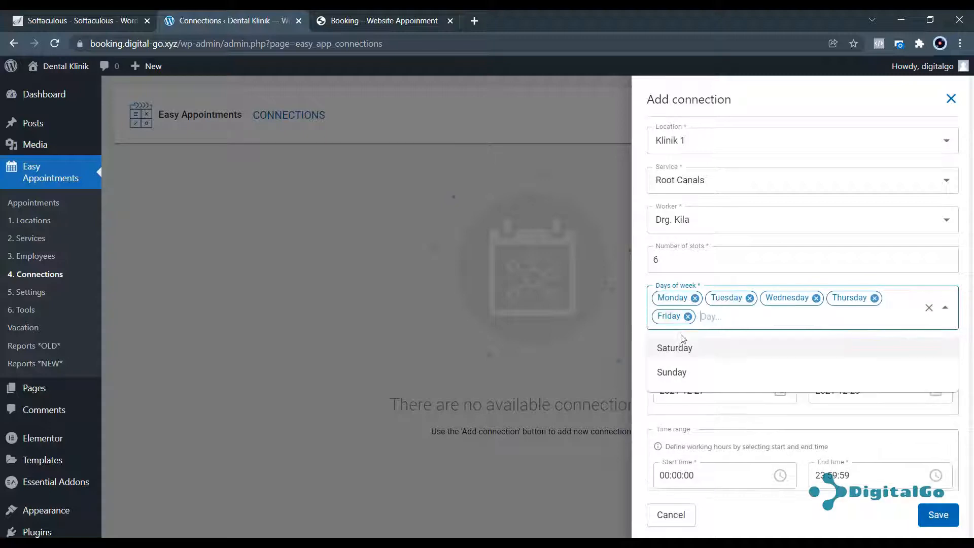
pyautogui.click(682, 347)
pyautogui.click(685, 348)
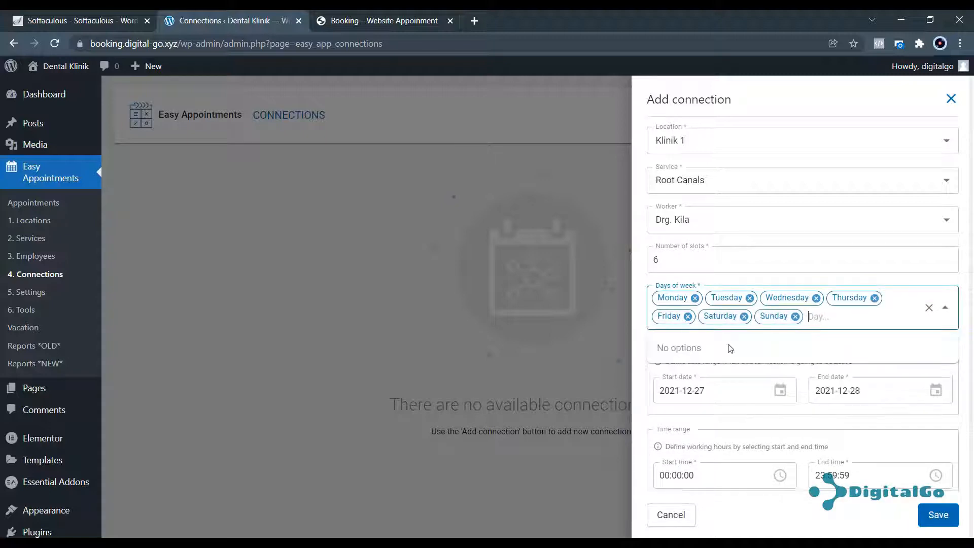
pyautogui.click(662, 374)
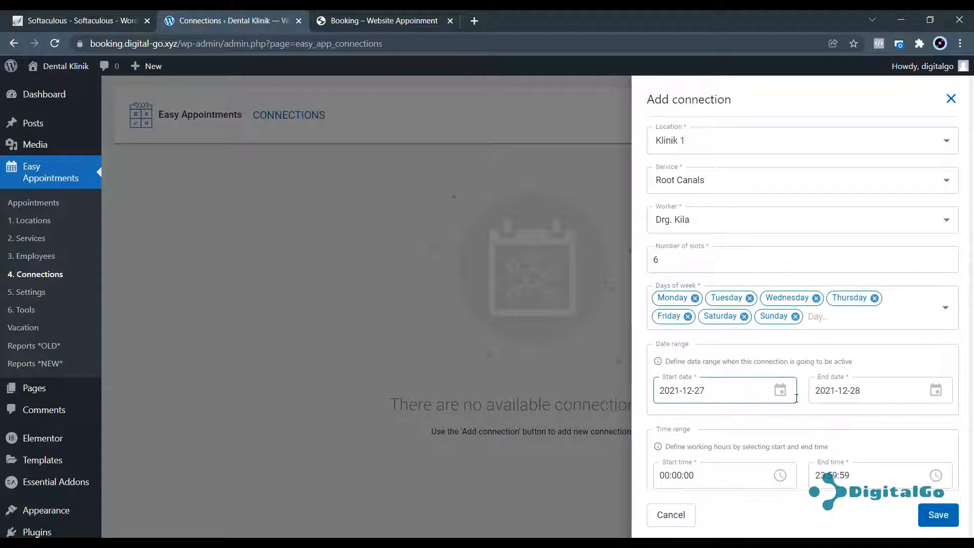
# Set the date range from December 18, 2021 to April 30, 2022.
pyautogui.click(780, 390)
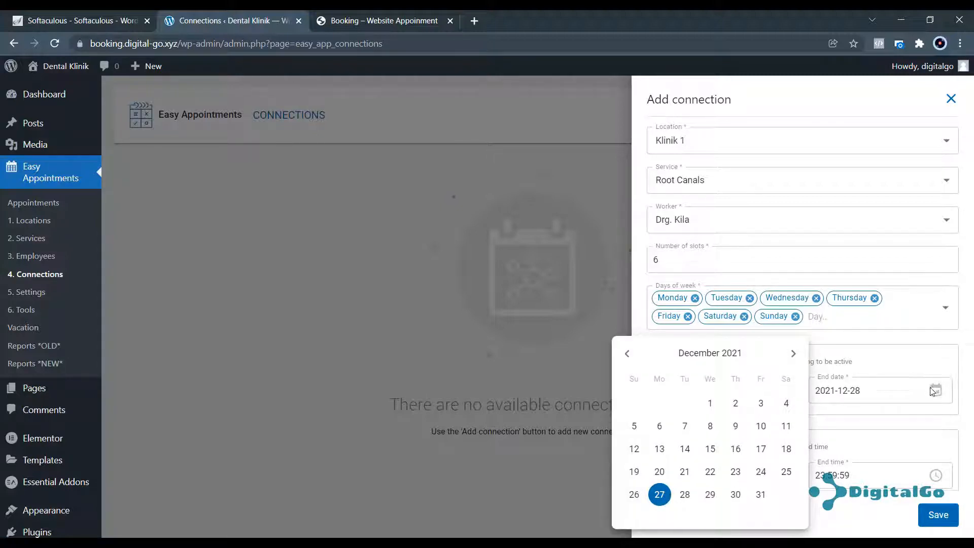
pyautogui.click(786, 448)
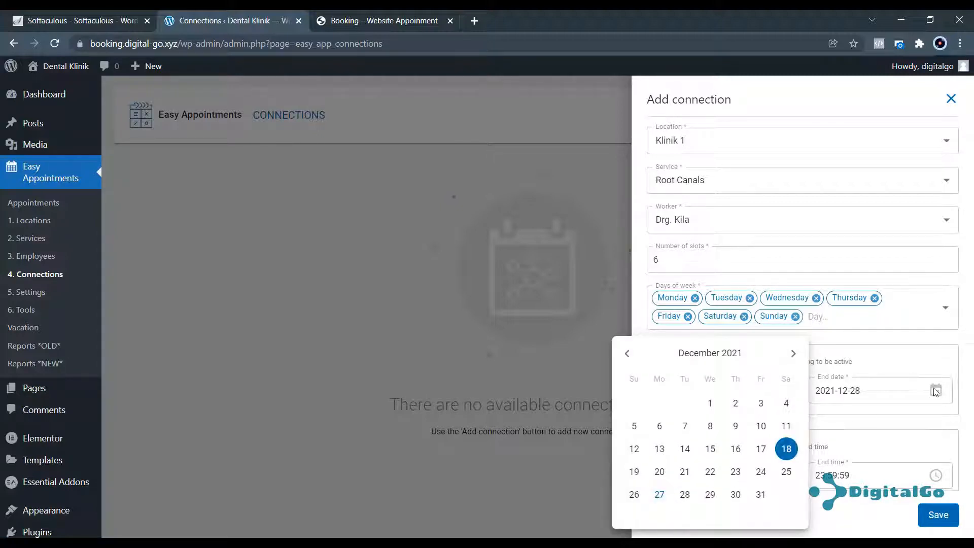
pyautogui.click(935, 390)
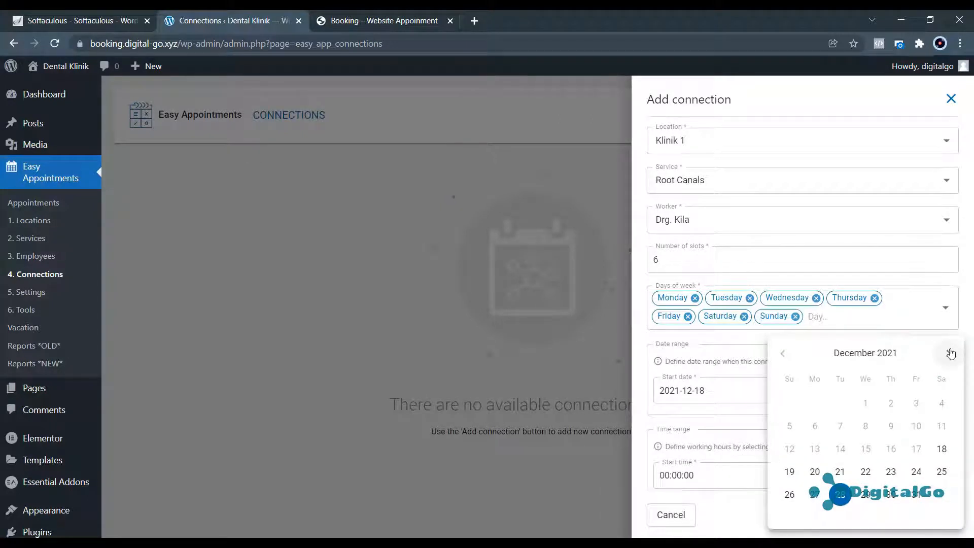
pyautogui.click(950, 353)
pyautogui.click(949, 353)
pyautogui.click(949, 353)
pyautogui.click(950, 353)
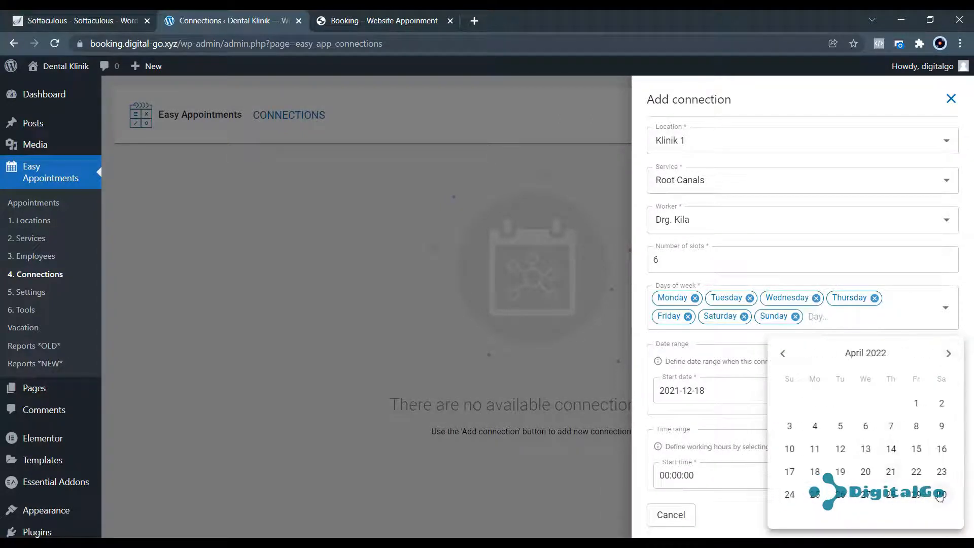
pyautogui.click(940, 495)
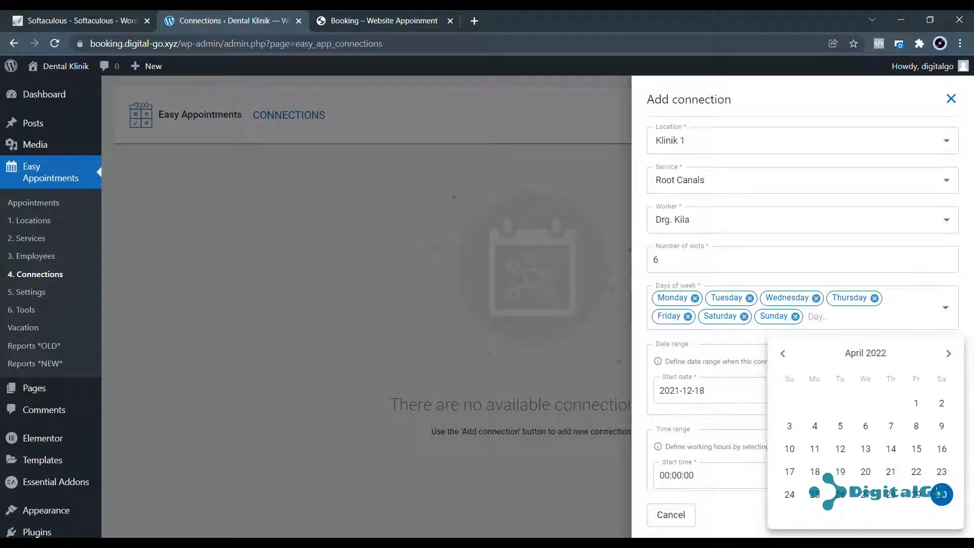
pyautogui.click(722, 361)
# Set working hours from 09:00:00 to 18:59:59.
pyautogui.scroll(-2, 731, 370)
pyautogui.click(713, 403)
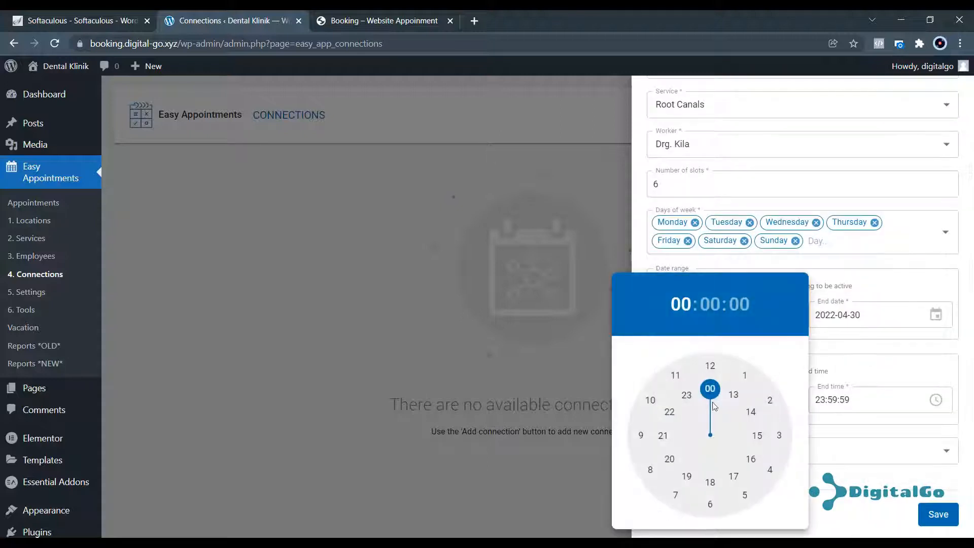
pyautogui.moveTo(671, 412); pyautogui.dragTo(641, 435)
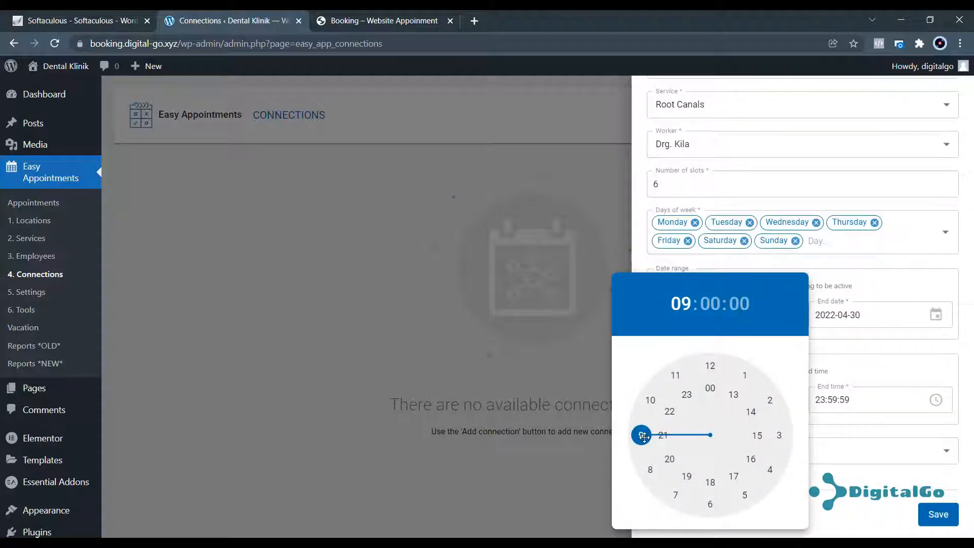
pyautogui.click(905, 405)
pyautogui.click(895, 399)
pyautogui.moveTo(835, 403); pyautogui.dragTo(865, 504)
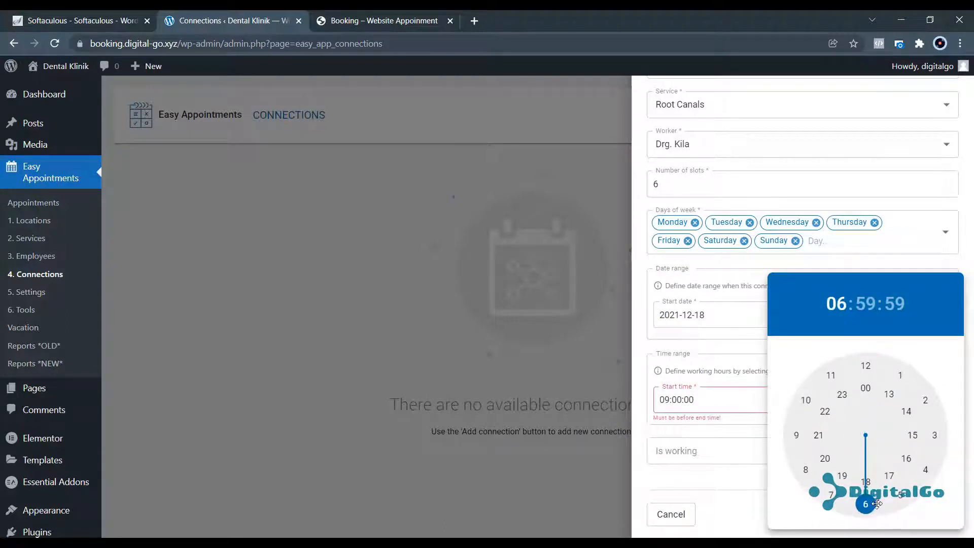
pyautogui.click(645, 423)
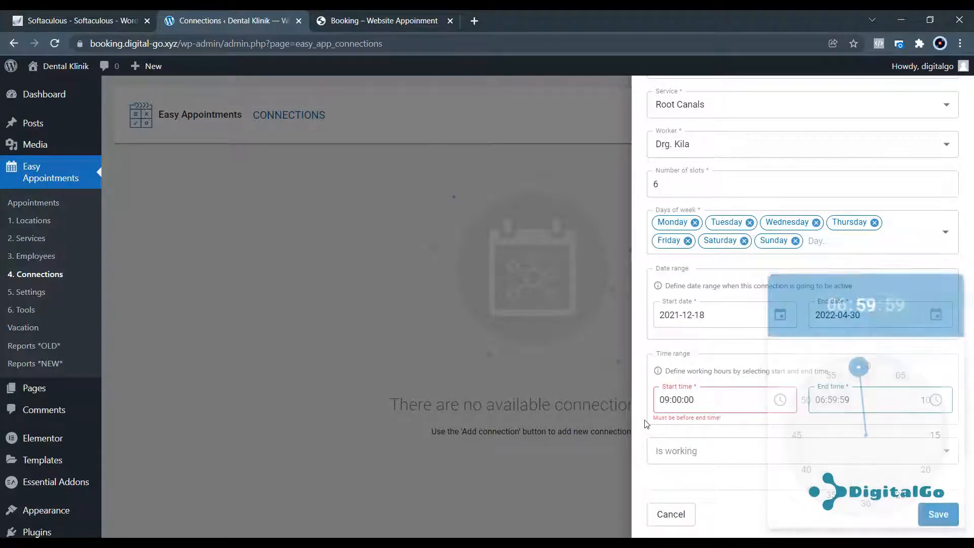
pyautogui.click(935, 401)
pyautogui.click(866, 473)
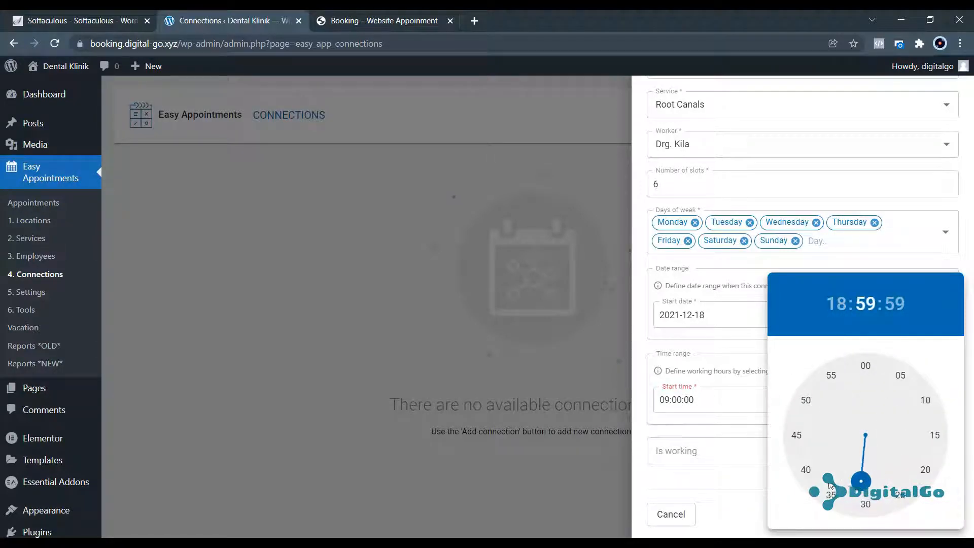
pyautogui.click(642, 428)
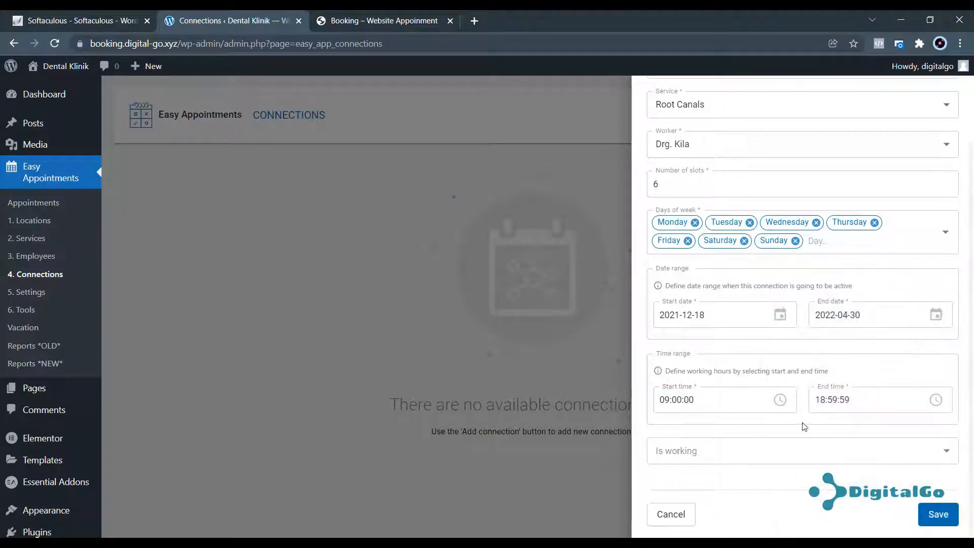
# Mark the connection as working (Yes) and save it.
pyautogui.click(771, 456)
pyautogui.click(726, 474)
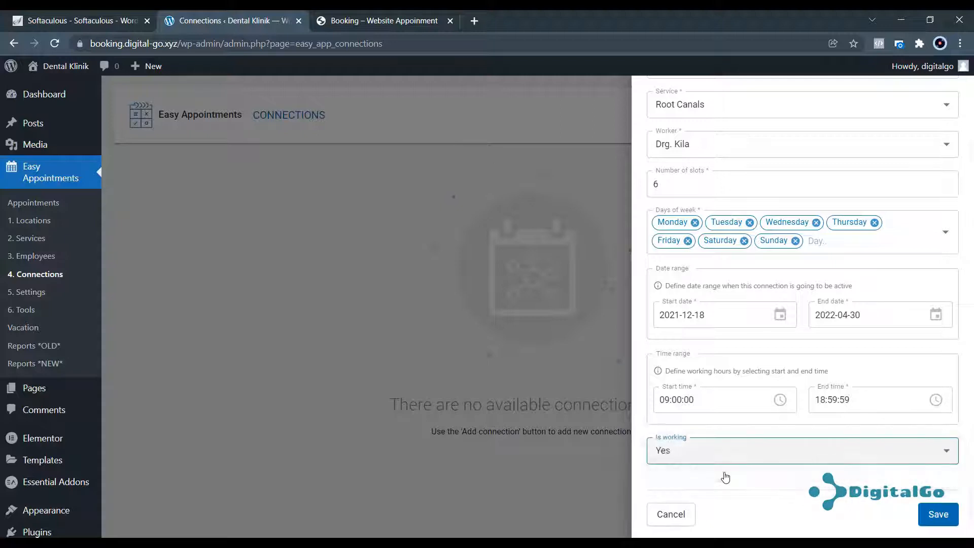
pyautogui.click(938, 514)
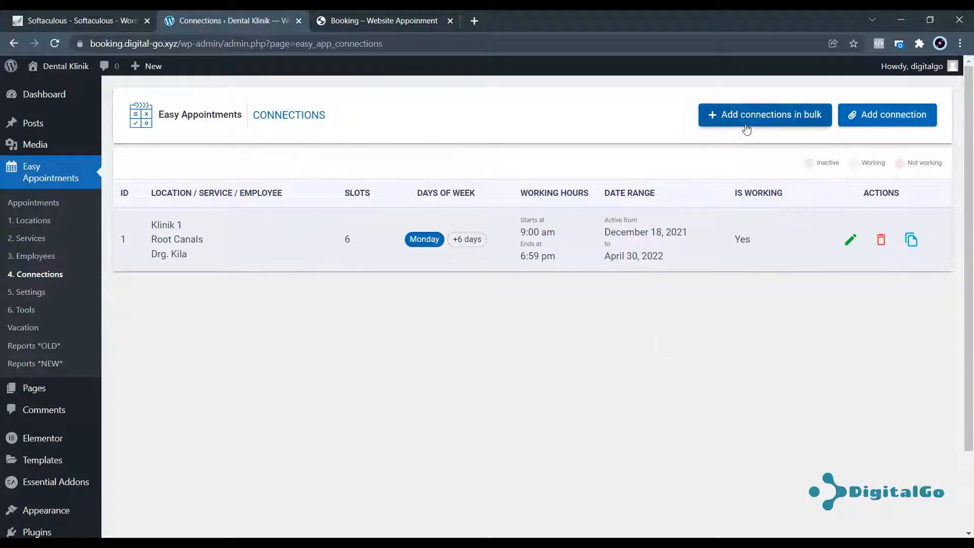
# Delete the Klinik 1 Root Canals connection with its trash icon.
pyautogui.click(881, 243)
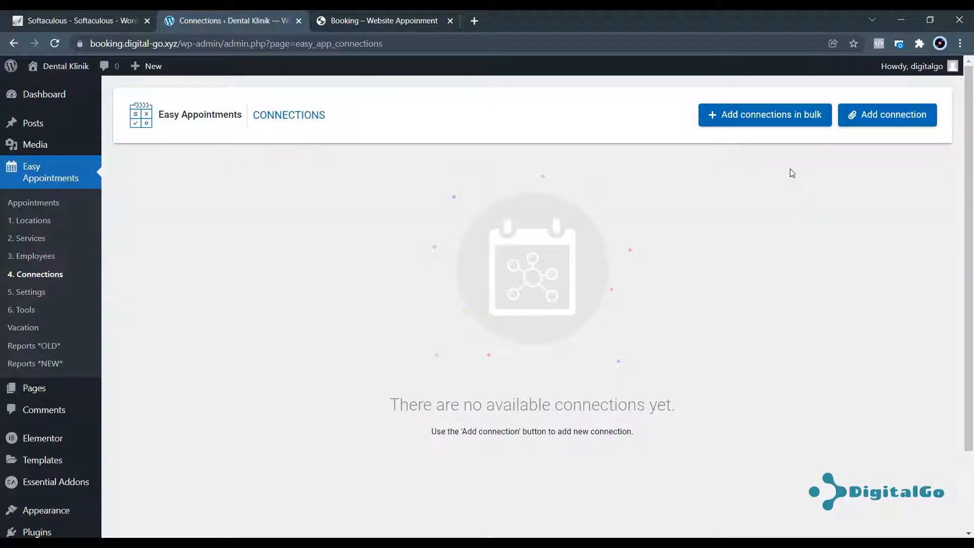
pyautogui.click(768, 116)
# In the bulk form, select Klinik 1 and Klinik 2 plus Root Canals, Dental X-Rays and Cosmetic Dentistry.
pyautogui.click(729, 140)
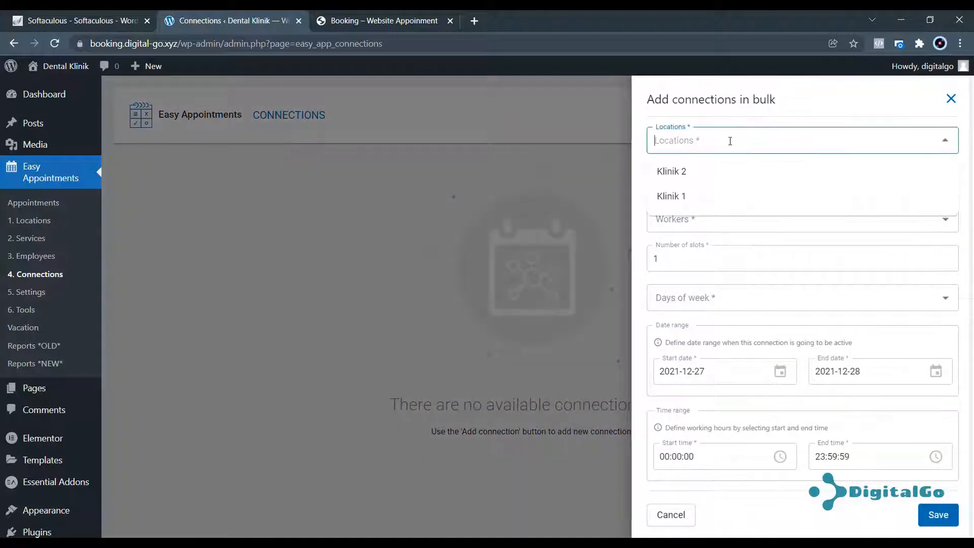
pyautogui.click(686, 171)
pyautogui.click(680, 173)
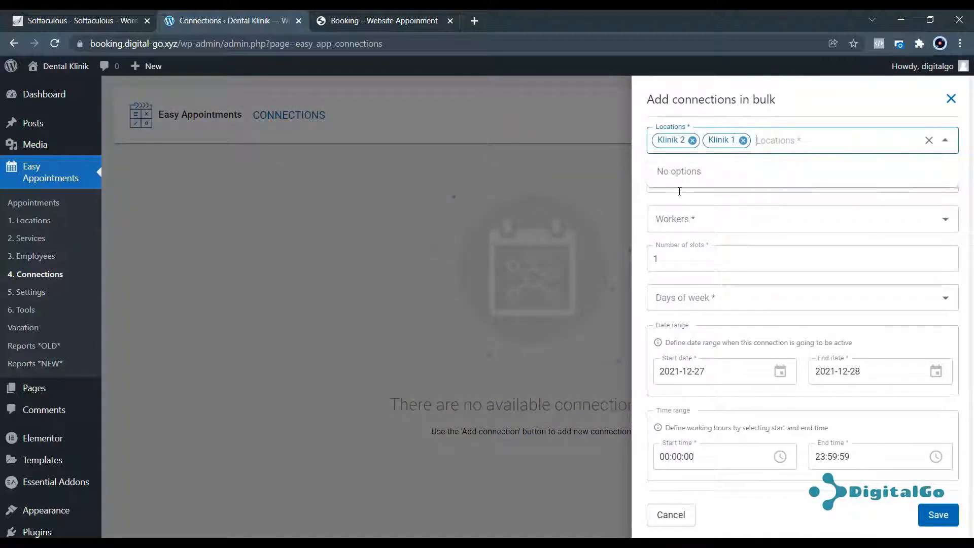
pyautogui.click(654, 203)
pyautogui.click(656, 194)
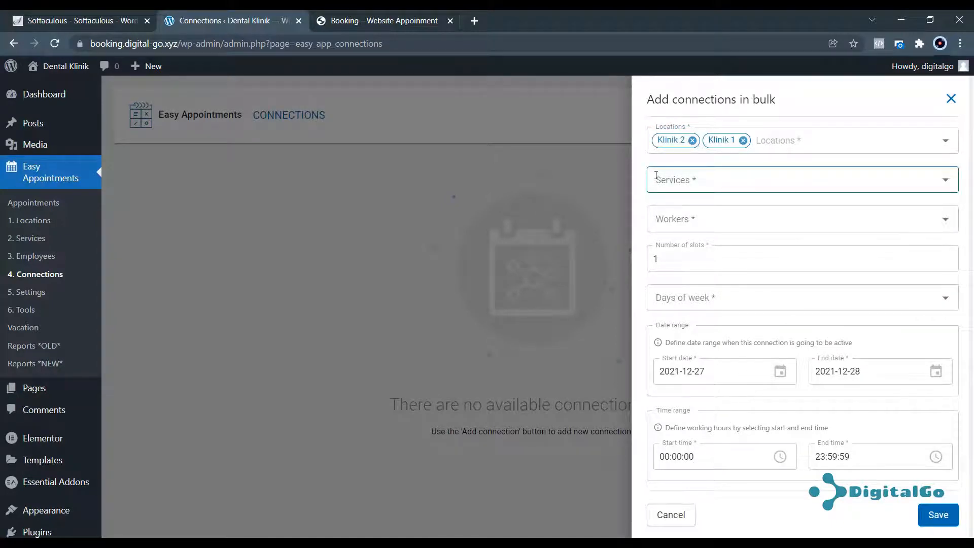
pyautogui.click(668, 177)
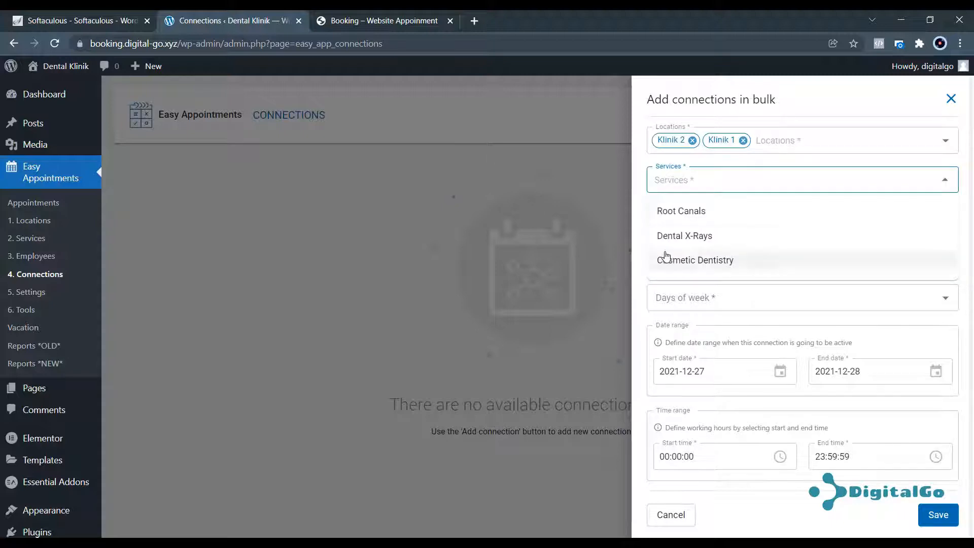
pyautogui.click(675, 213)
pyautogui.click(675, 213)
pyautogui.click(674, 214)
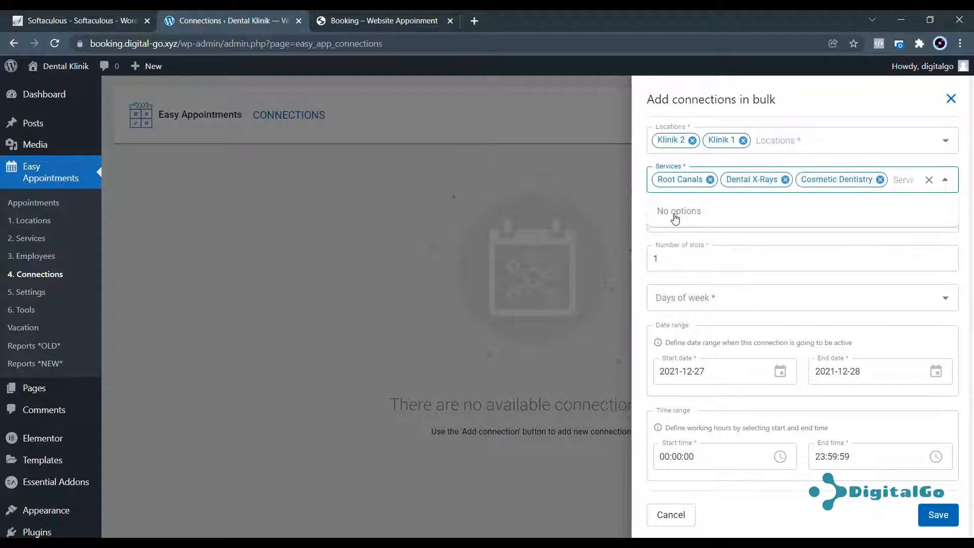
# Add both dentists as workers and set the slot count to 5.
pyautogui.click(645, 231)
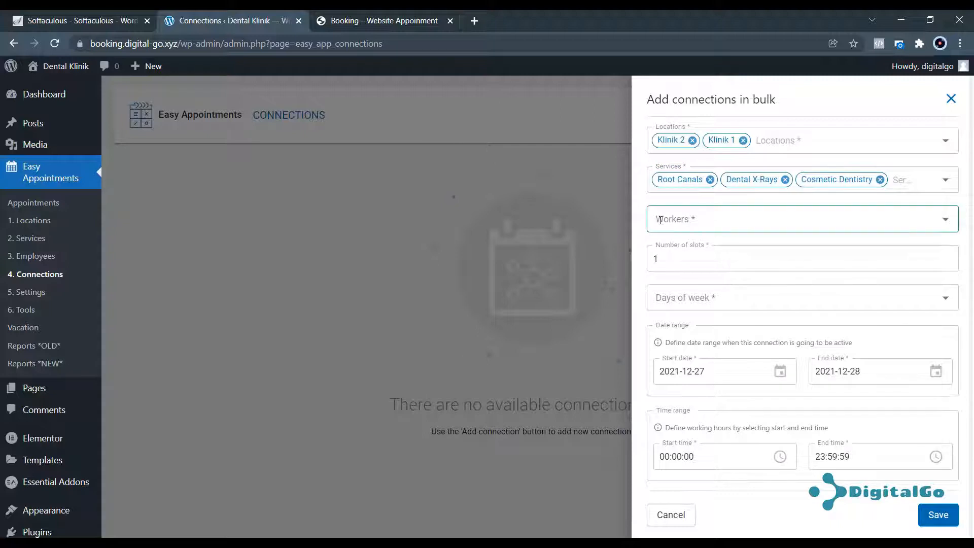
pyautogui.click(658, 218)
pyautogui.click(661, 251)
pyautogui.click(664, 252)
pyautogui.click(640, 269)
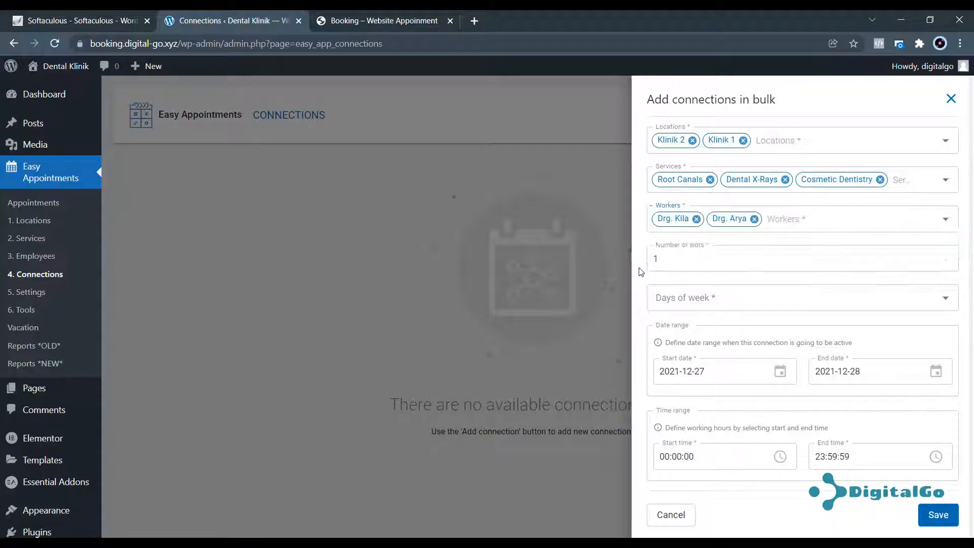
pyautogui.click(663, 259)
pyautogui.doubleClick(652, 256)
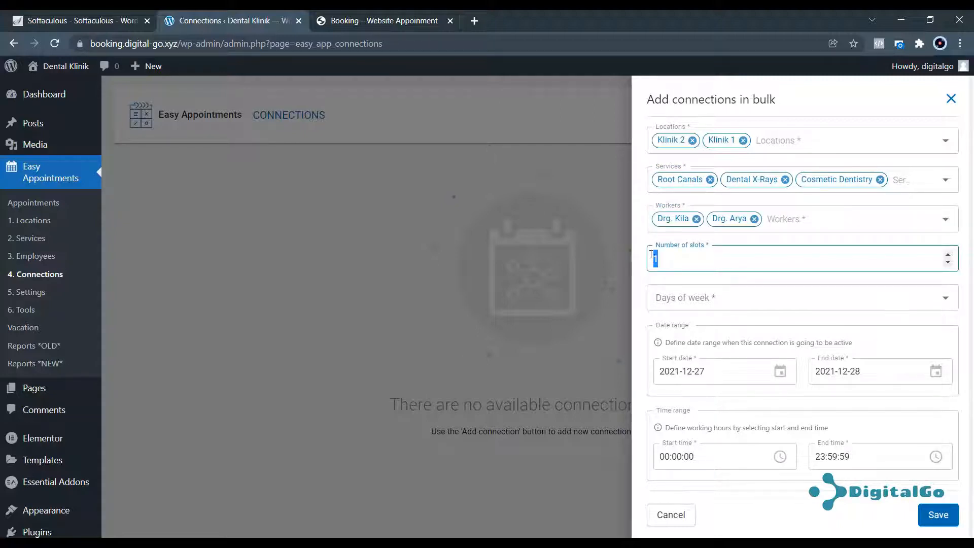
pyautogui.write('6')
pyautogui.press('BackSpace')
pyautogui.write('5')
# Select Monday through Saturday as working days, leaving Sunday out.
pyautogui.click(689, 293)
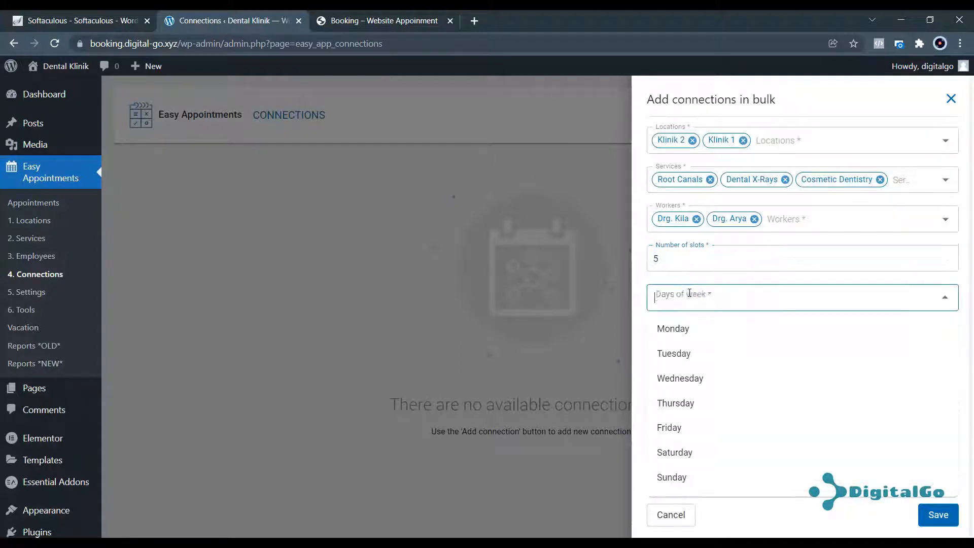
pyautogui.click(691, 328)
pyautogui.click(690, 332)
pyautogui.click(687, 337)
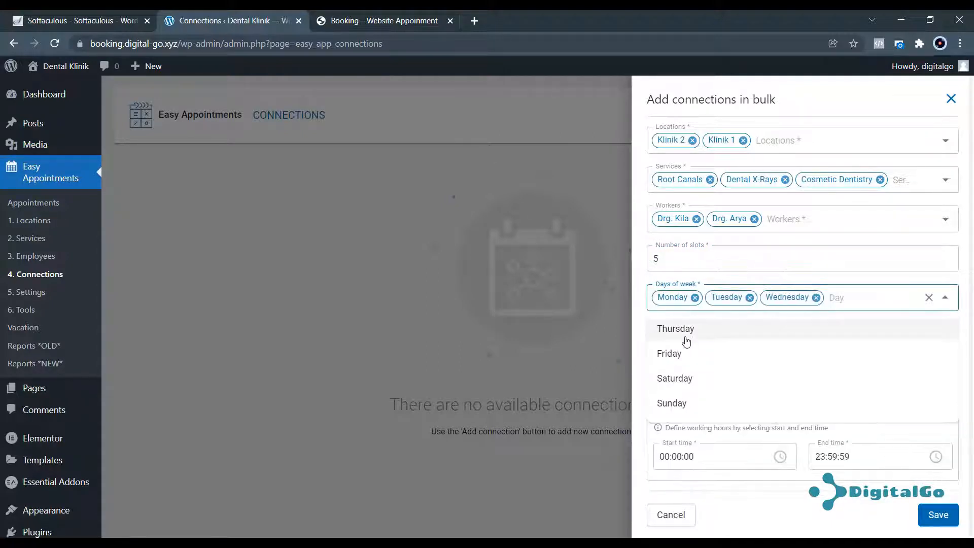
pyautogui.click(686, 339)
pyautogui.click(687, 340)
pyautogui.click(683, 347)
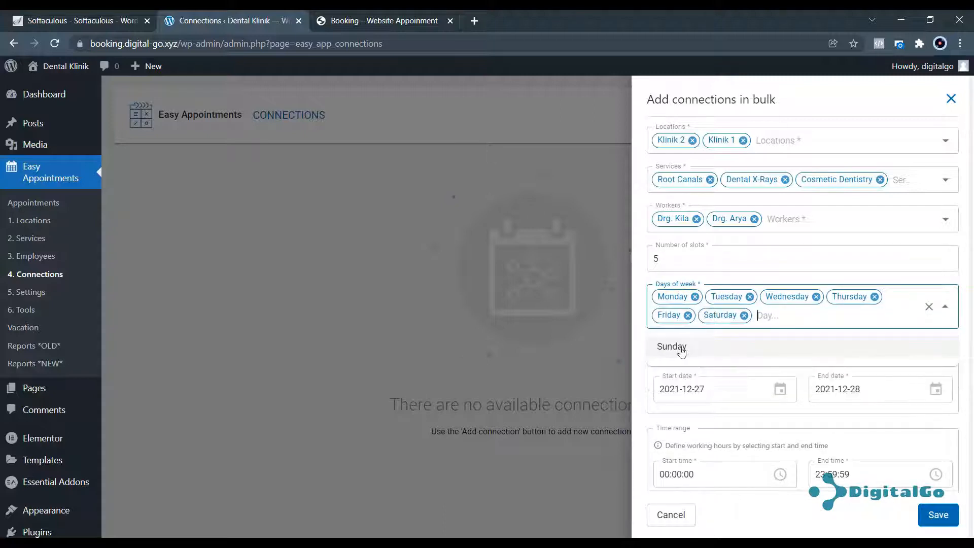
pyautogui.click(640, 331)
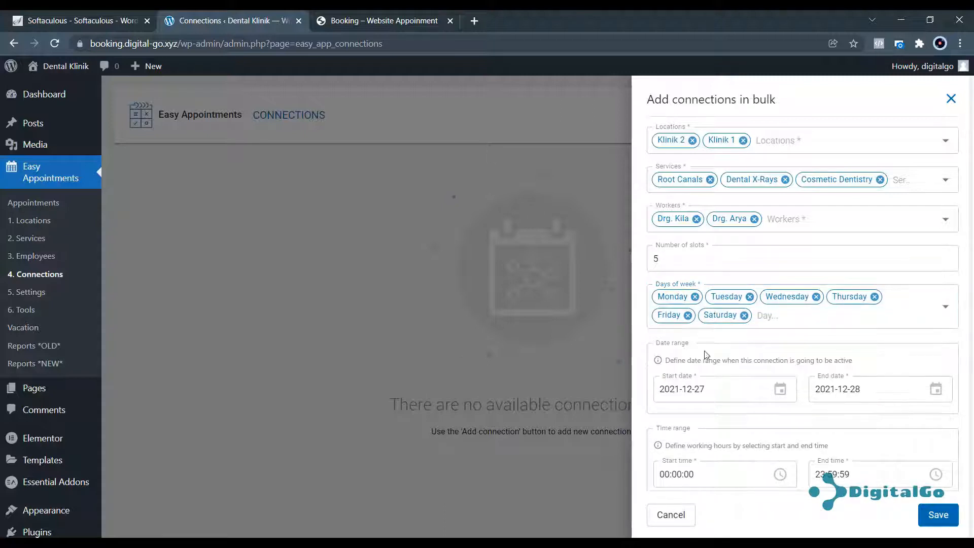
# Set the date range from 27 December 2021 to 30 April 2022.
pyautogui.click(743, 392)
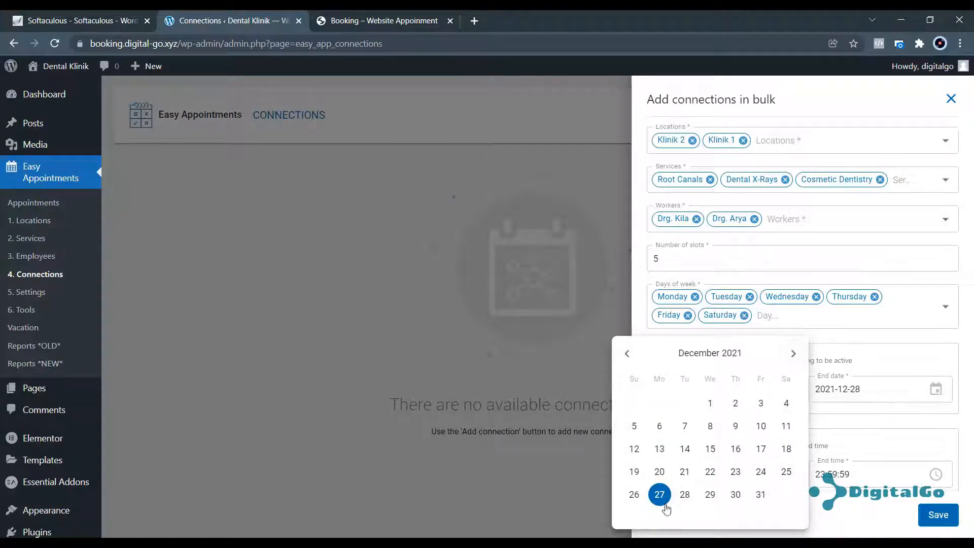
pyautogui.click(905, 388)
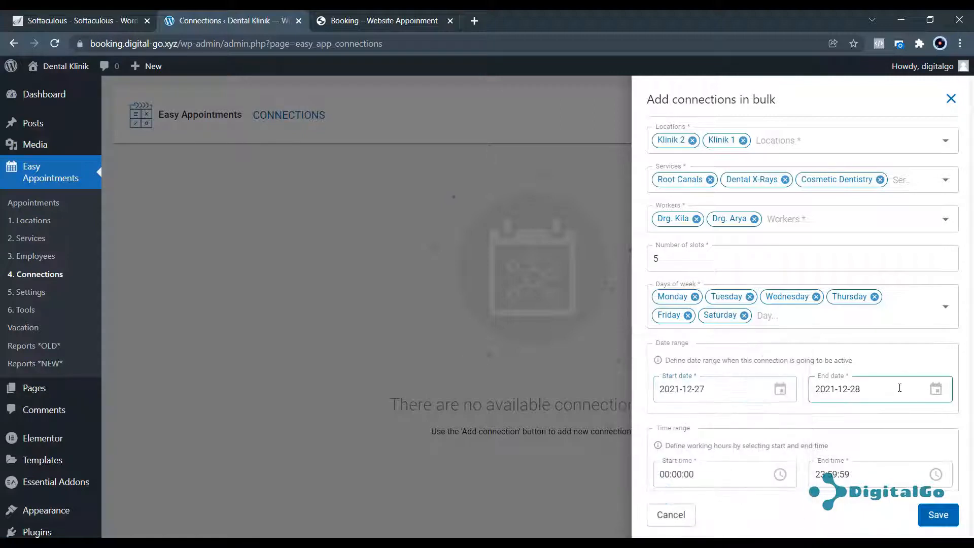
pyautogui.click(895, 388)
pyautogui.click(948, 353)
pyautogui.click(948, 354)
pyautogui.click(949, 353)
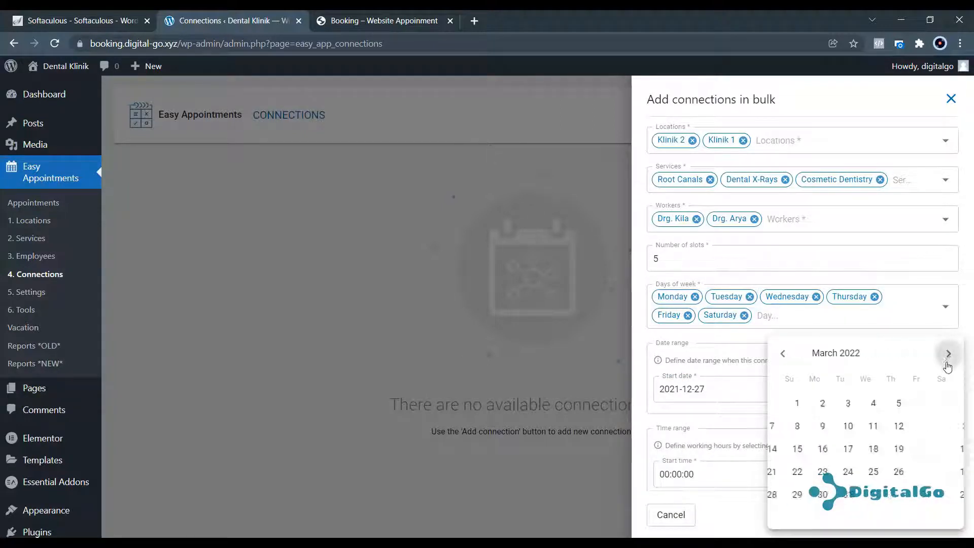
pyautogui.click(949, 354)
pyautogui.click(939, 494)
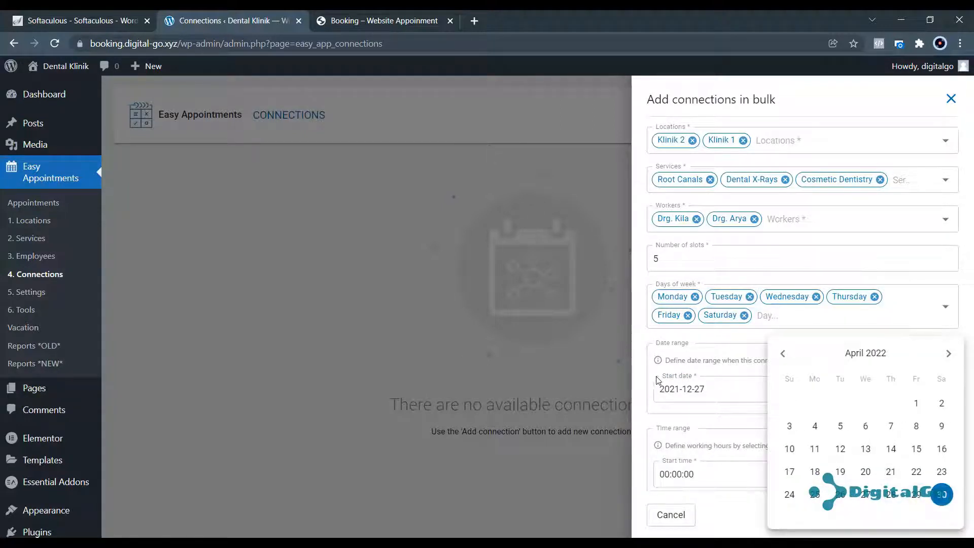
pyautogui.click(689, 468)
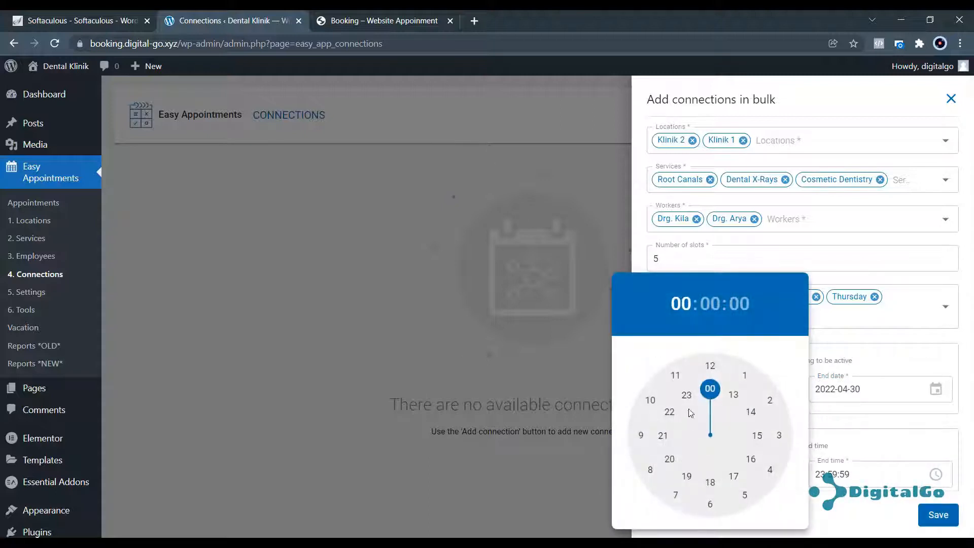
# Set working hours from 09:00:00 to 18:00.
pyautogui.click(642, 437)
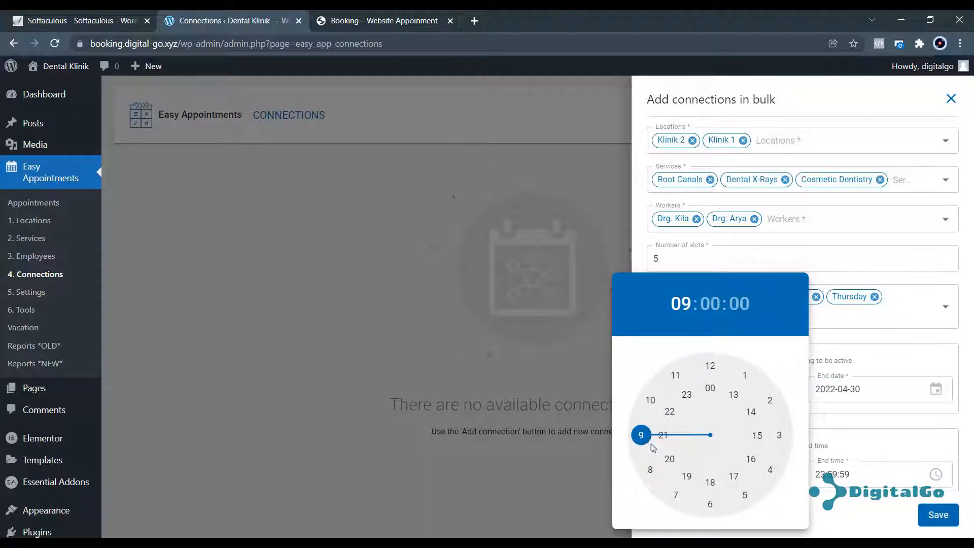
pyautogui.click(861, 464)
pyautogui.click(859, 475)
pyautogui.click(865, 482)
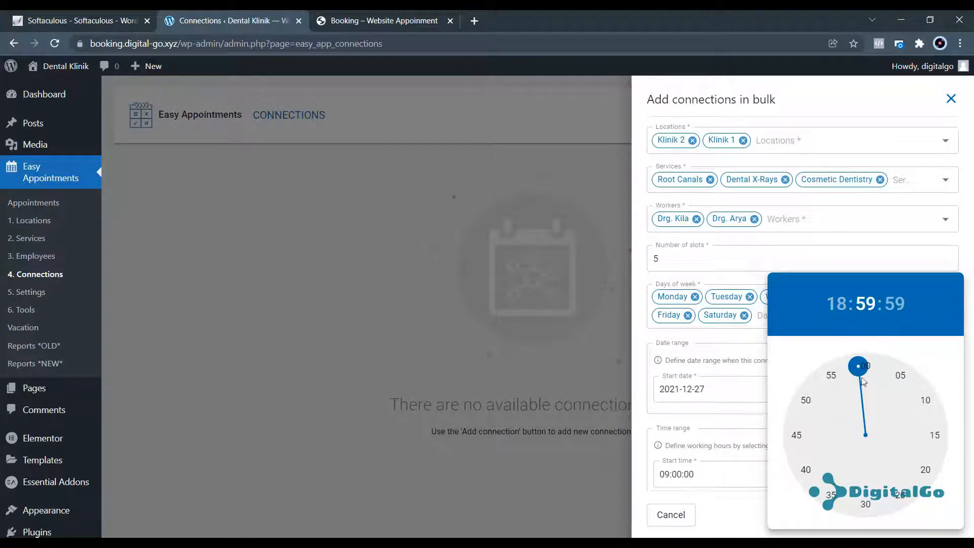
pyautogui.click(860, 368)
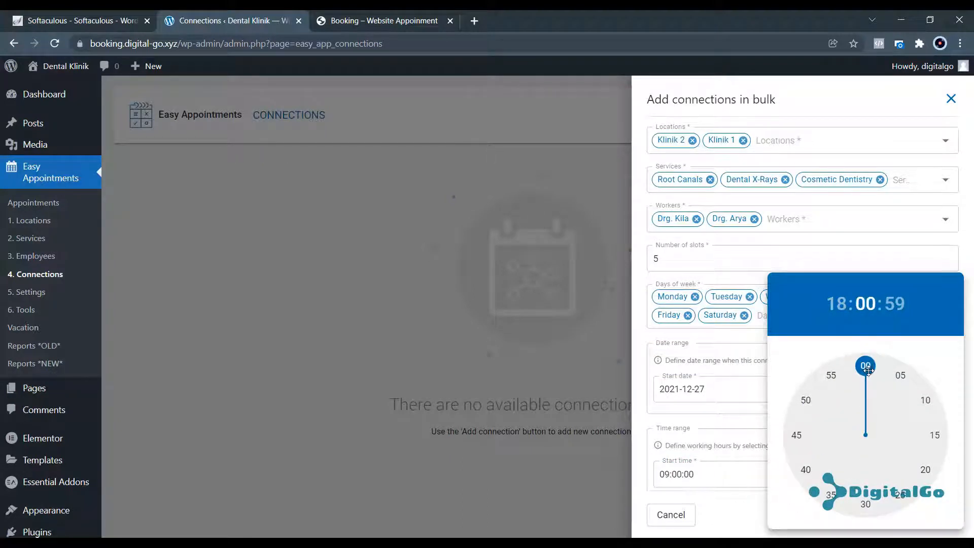
pyautogui.click(637, 390)
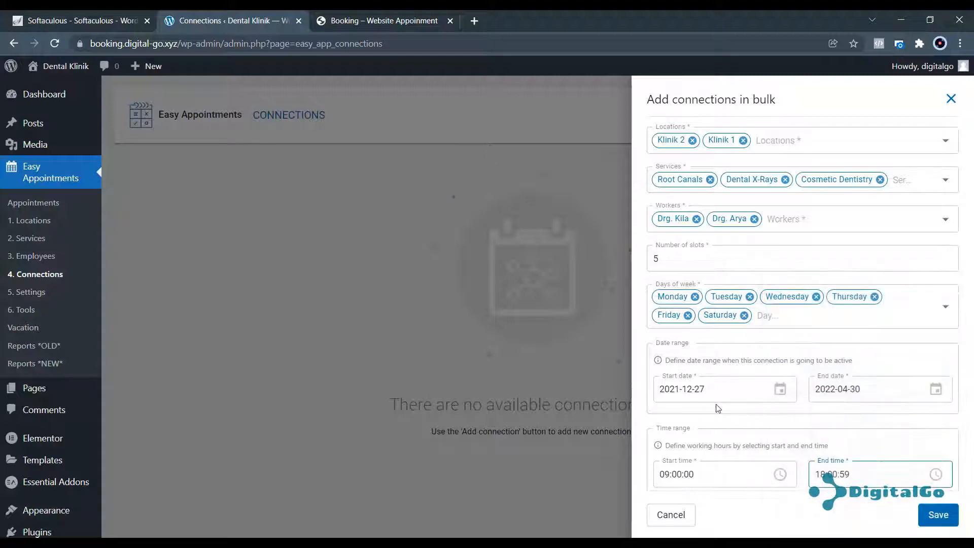
# Mark the connections as working (Yes) and save them.
pyautogui.scroll(-2, 715, 403)
pyautogui.click(703, 459)
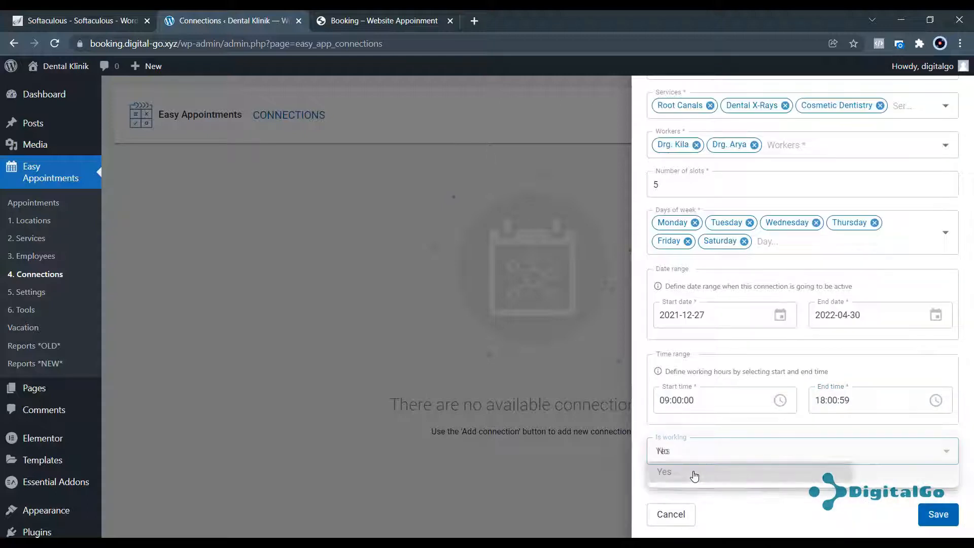
pyautogui.click(694, 472)
pyautogui.click(941, 518)
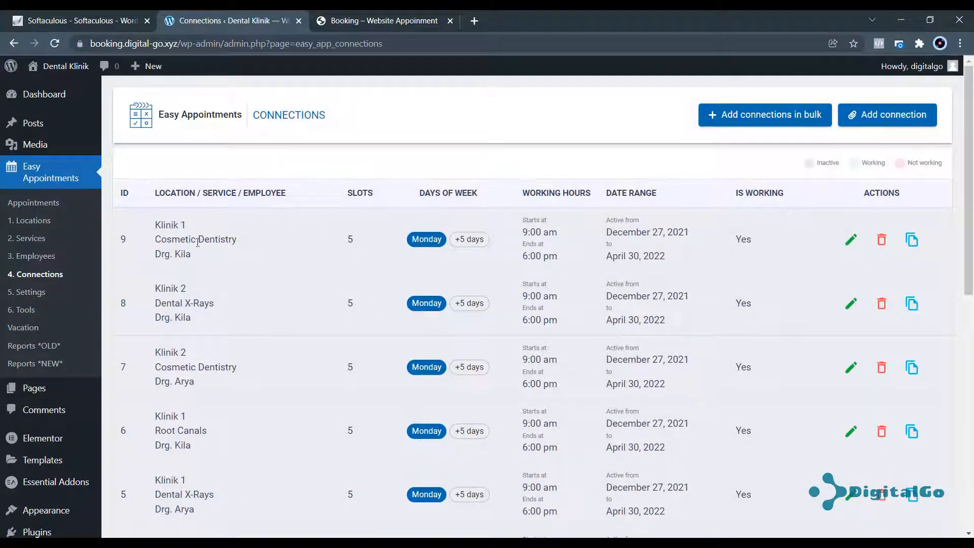
# Scroll through the Connections table to review the 12 new bulk connections.
pyautogui.scroll(-3, 365, 256)
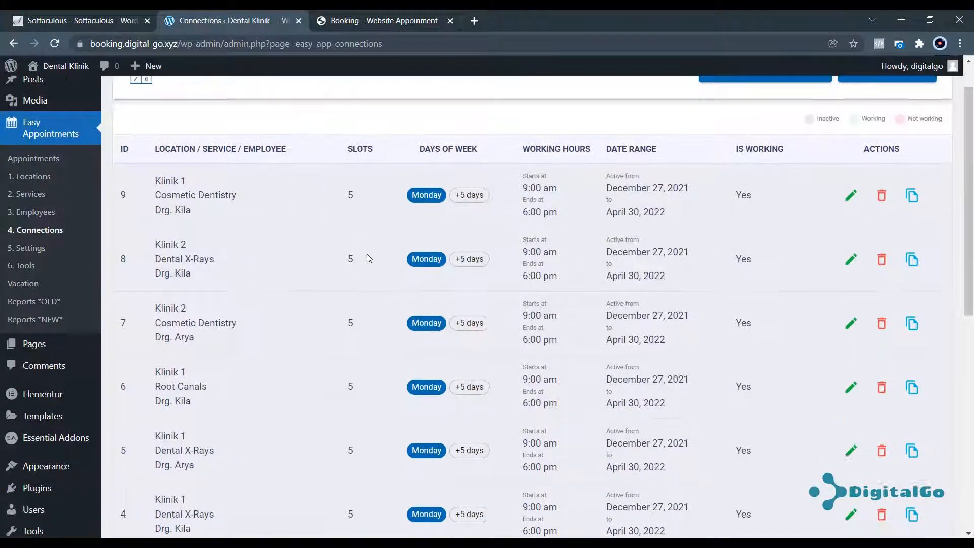
pyautogui.scroll(3, 239, 287)
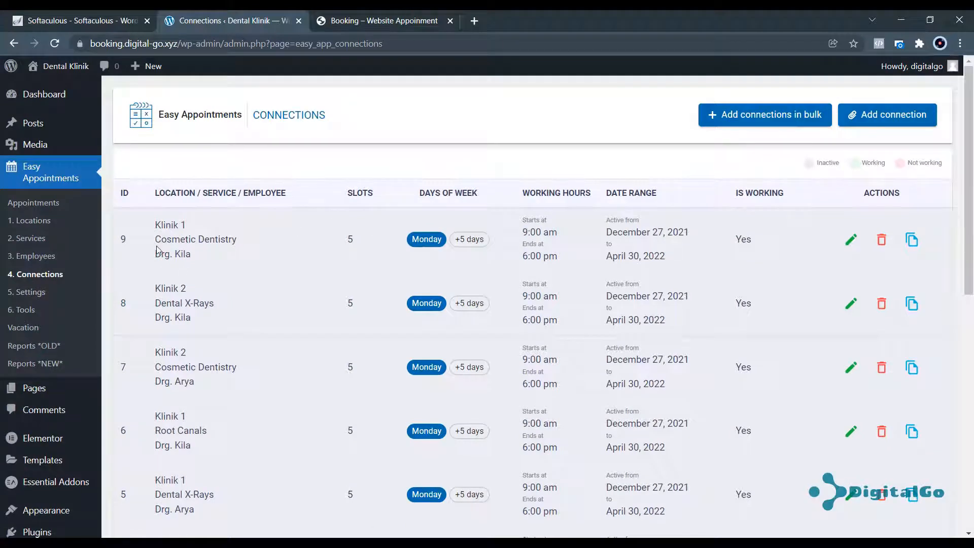
pyautogui.moveTo(155, 240); pyautogui.dragTo(227, 238)
pyautogui.moveTo(153, 265); pyautogui.dragTo(192, 262)
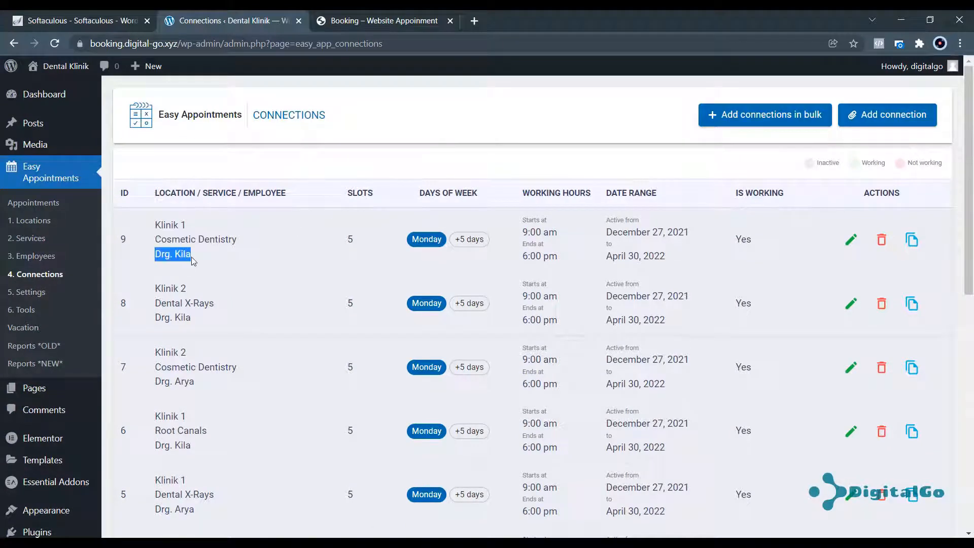
pyautogui.scroll(-10, 193, 262)
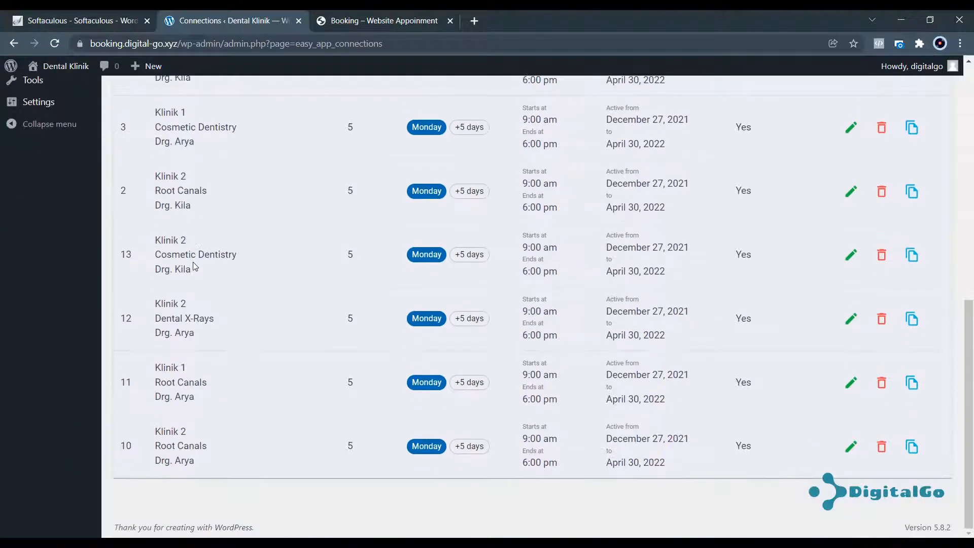
pyautogui.scroll(10, 192, 262)
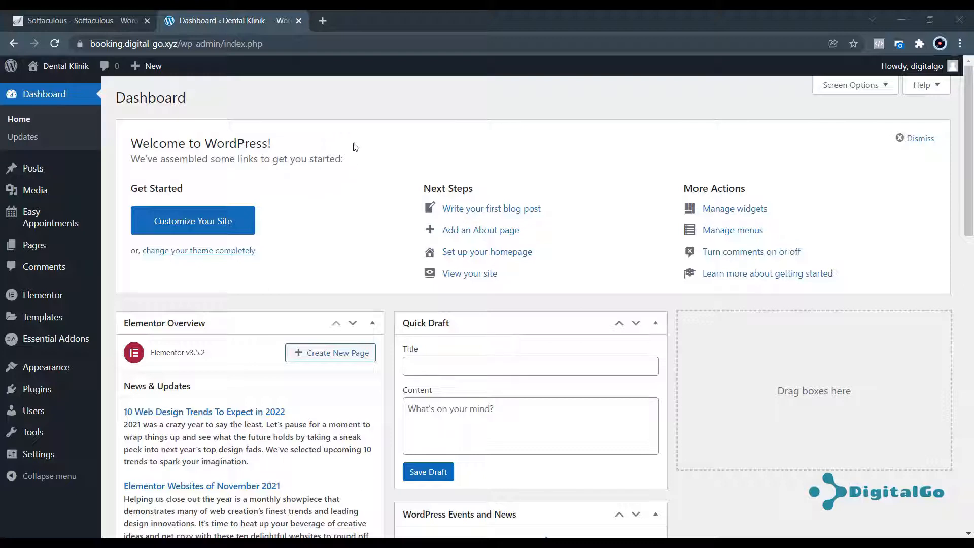
# Open the live Dental Klinik site in a new tab, view its Hello world! post, and return to the Dashboard.
pyautogui.moveTo(66, 68)
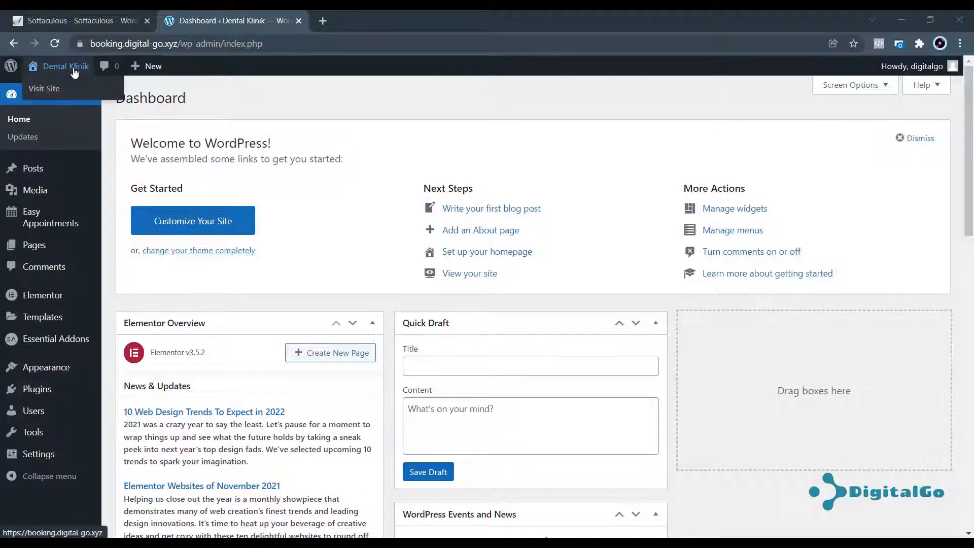
pyautogui.rightClick(43, 90)
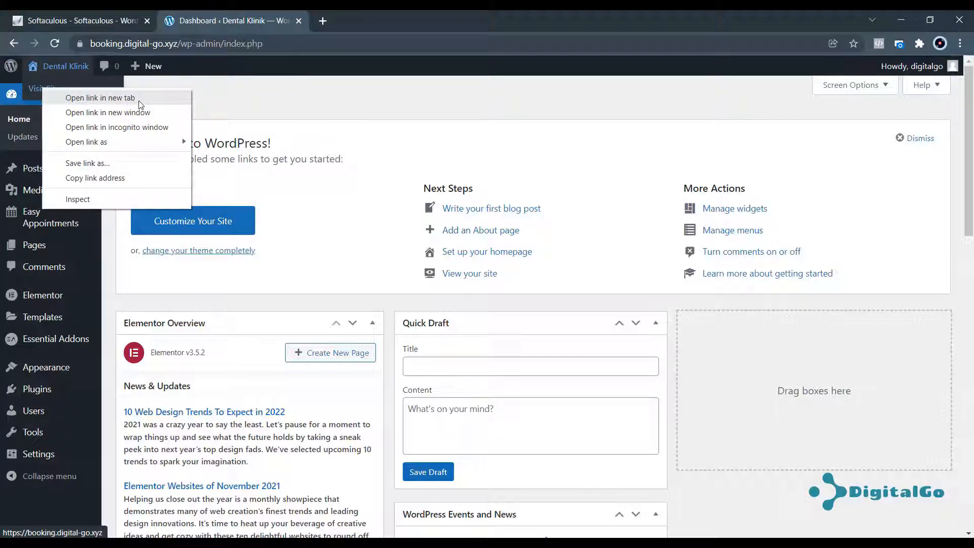
pyautogui.click(100, 98)
pyautogui.click(376, 19)
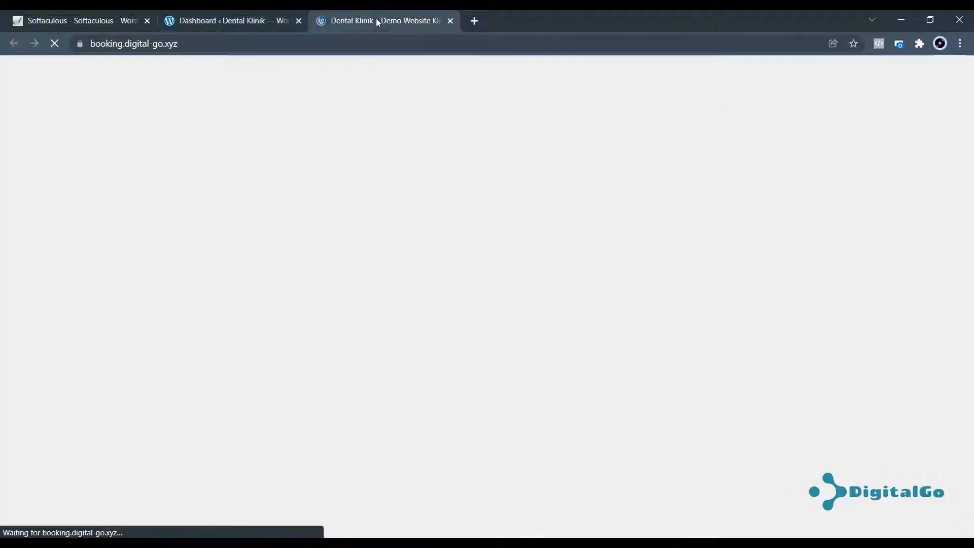
pyautogui.scroll(-5, 398, 200)
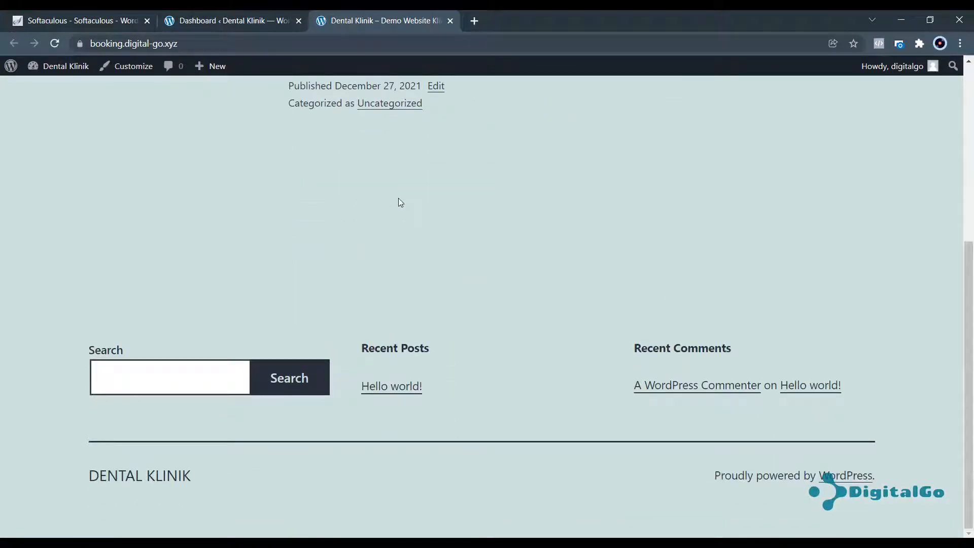
pyautogui.scroll(6, 398, 199)
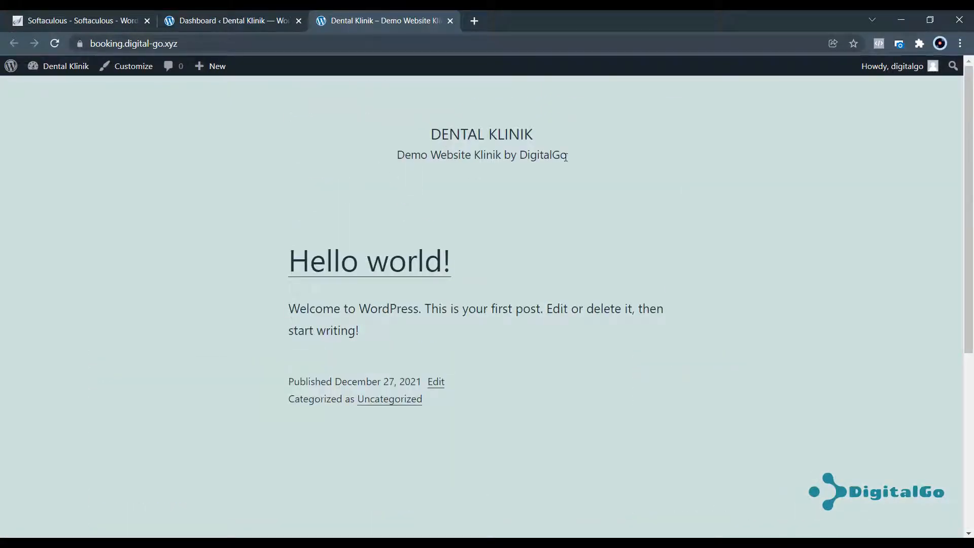
pyautogui.moveTo(565, 155); pyautogui.dragTo(421, 144)
pyautogui.click(423, 148)
pyautogui.click(229, 19)
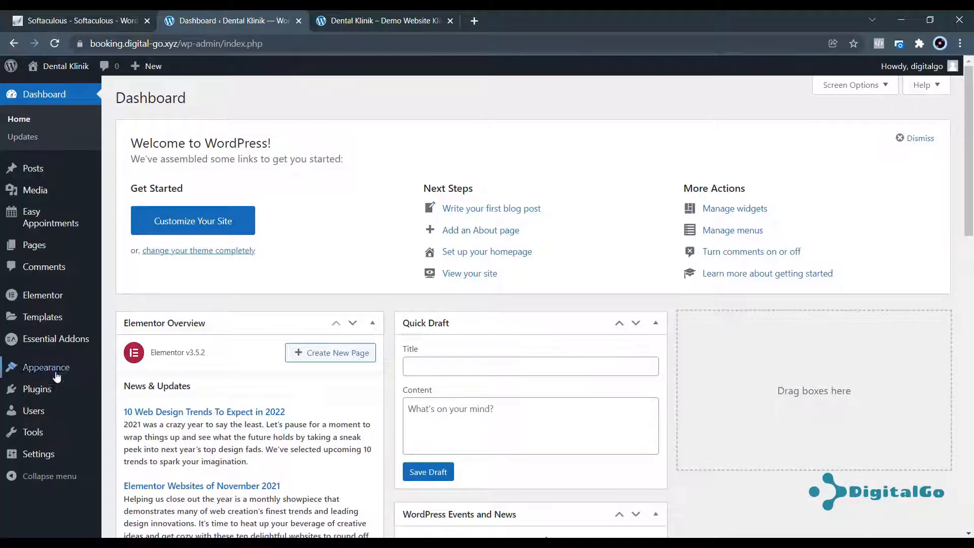
# Go to Installed Plugins and open the Starter Templates library.
pyautogui.moveTo(41, 392)
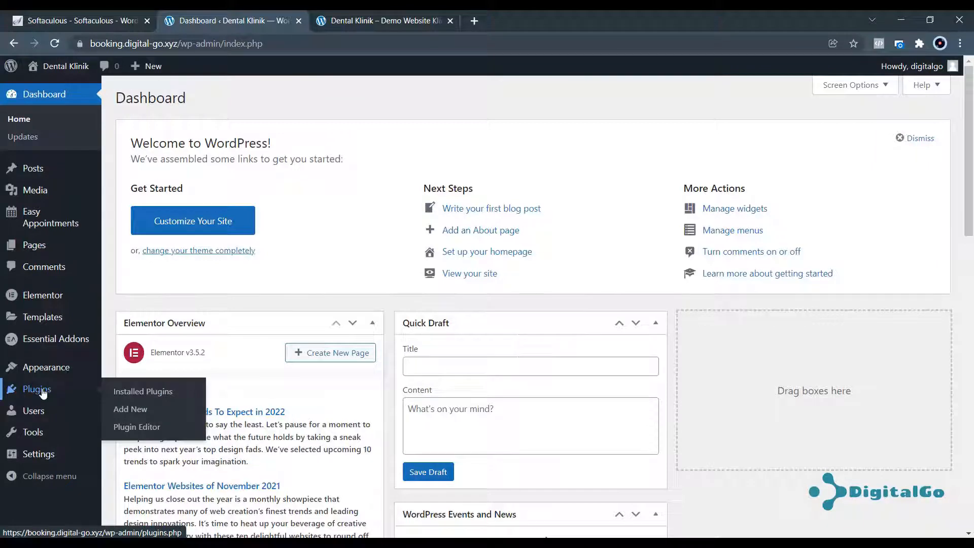
pyautogui.click(164, 394)
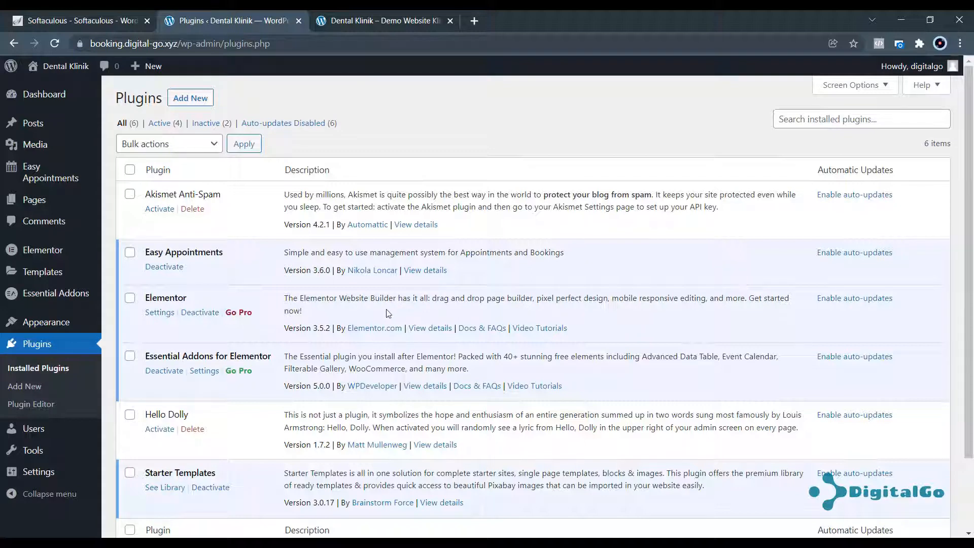
pyautogui.scroll(-2, 148, 381)
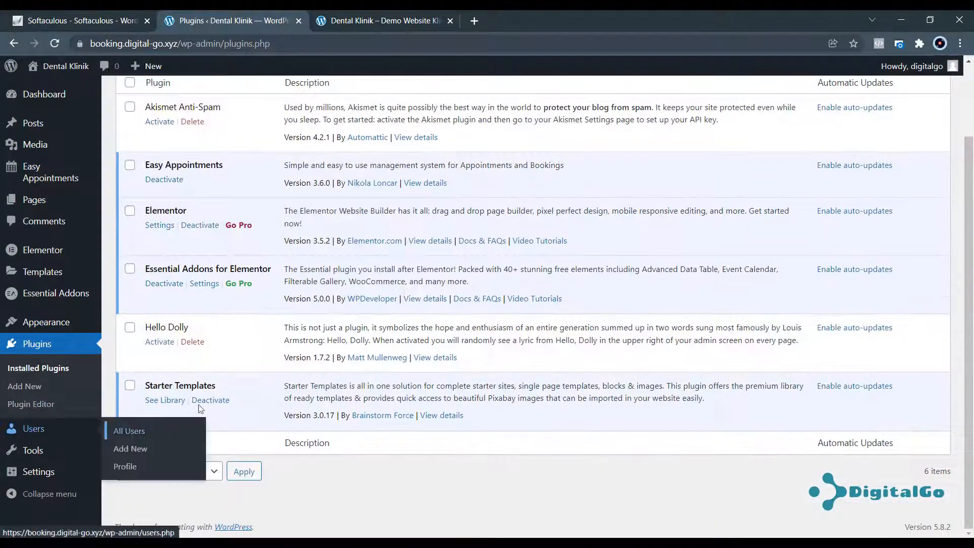
pyautogui.click(164, 405)
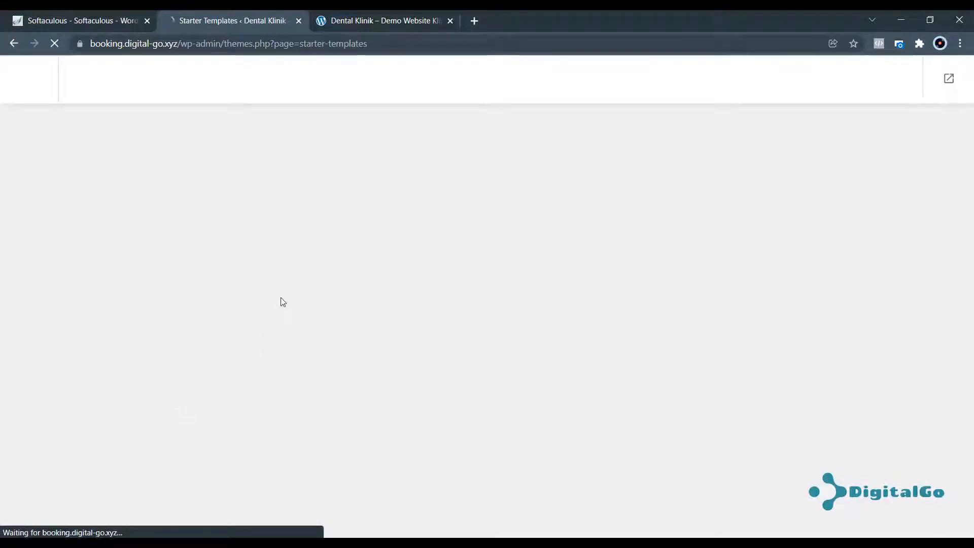
# Start building a website with Elementor as page builder, keeping the template filter on All.
pyautogui.scroll(-2, 558, 298)
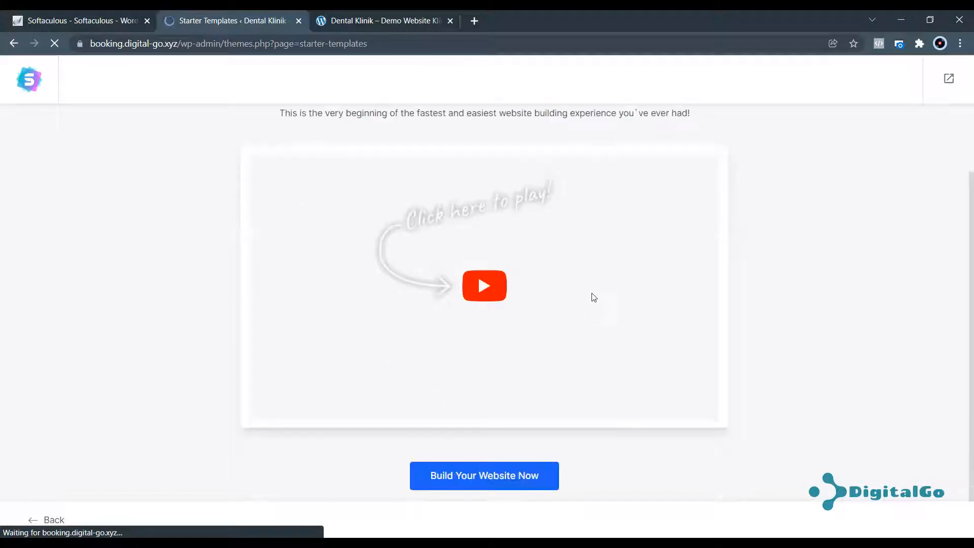
pyautogui.click(464, 478)
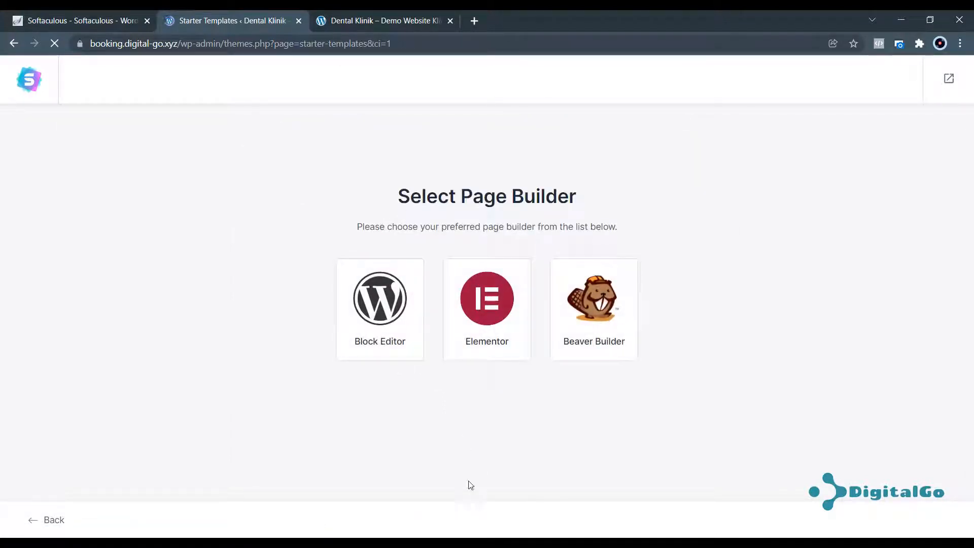
pyautogui.click(488, 304)
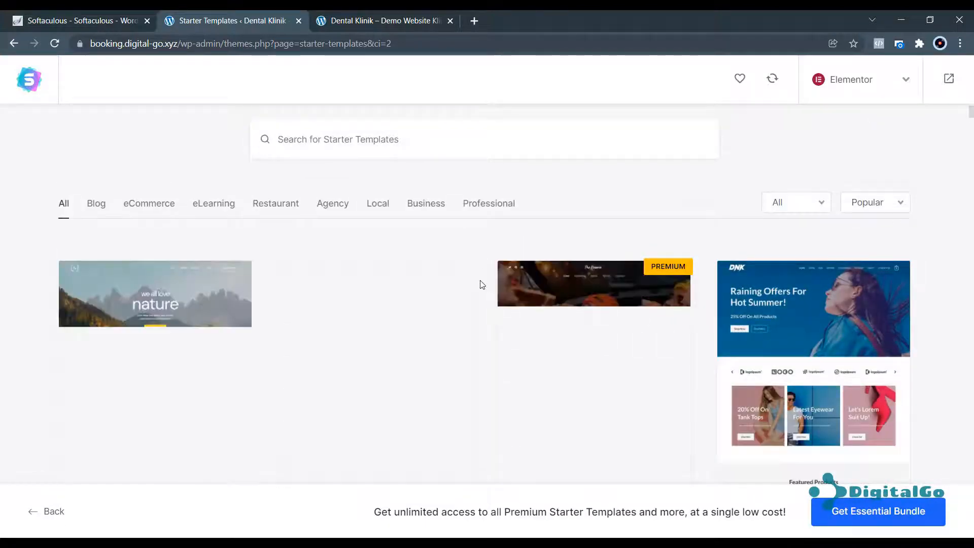
pyautogui.scroll(-5, 654, 302)
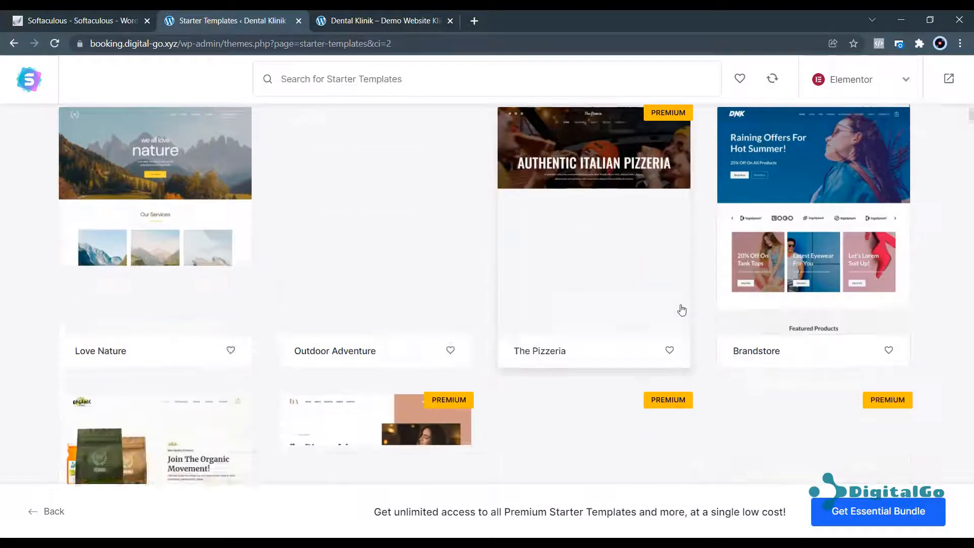
pyautogui.scroll(5, 668, 303)
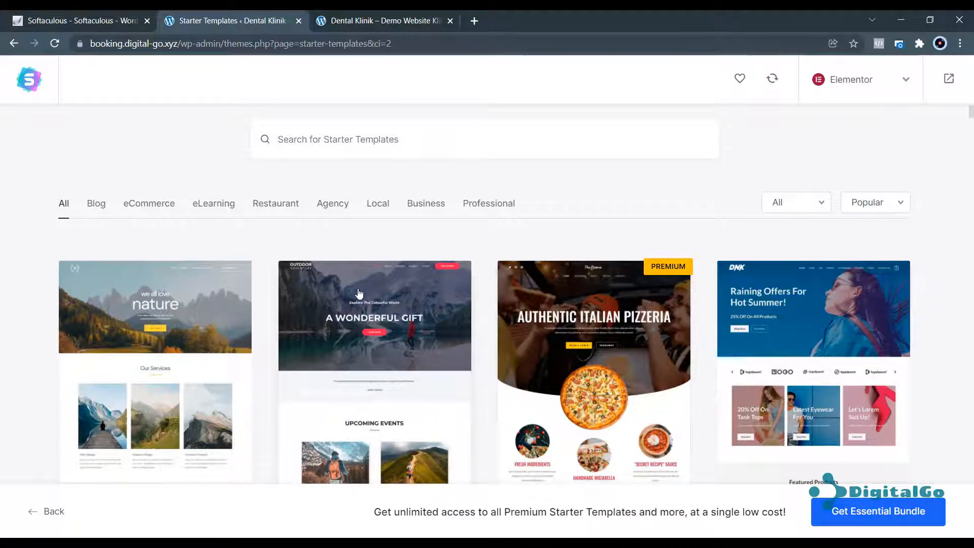
pyautogui.scroll(-5, 270, 276)
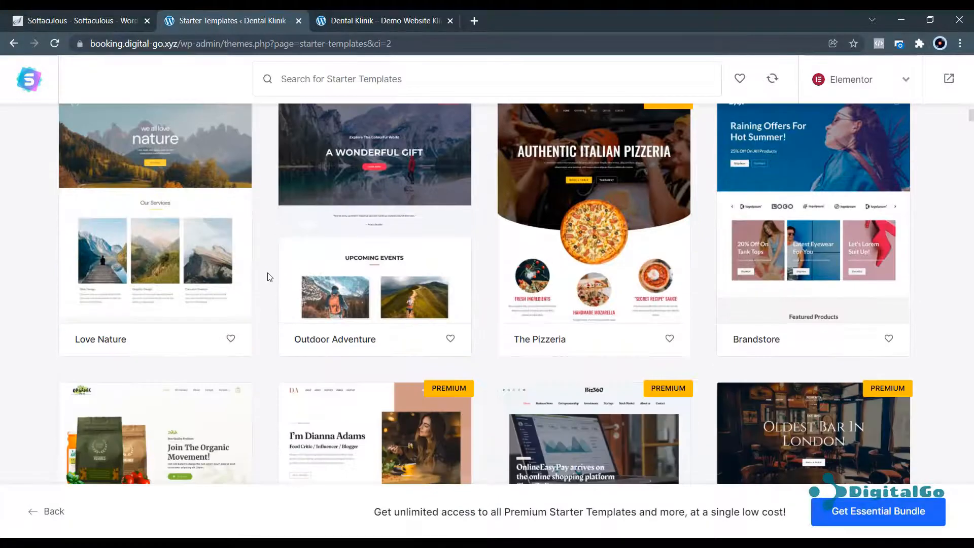
pyautogui.scroll(-6, 861, 224)
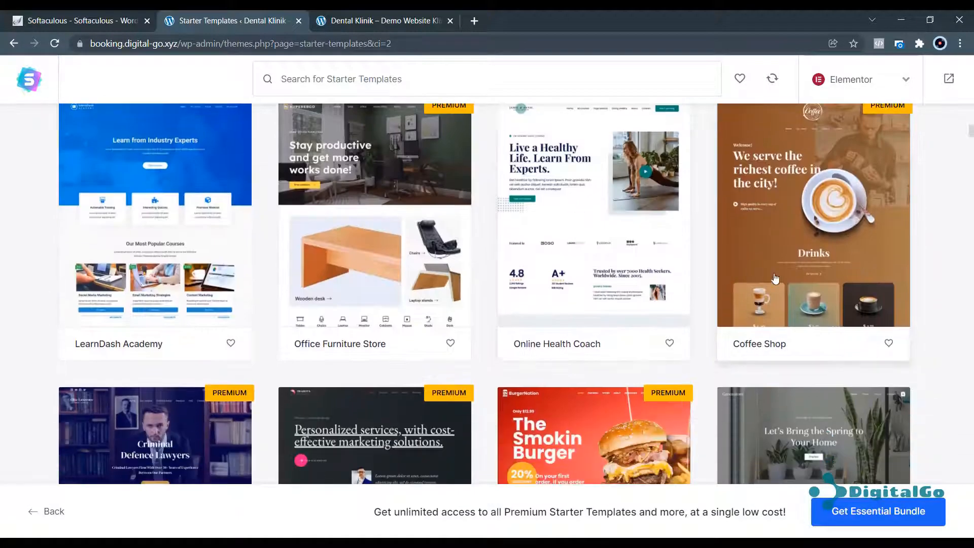
pyautogui.scroll(11, 453, 242)
pyautogui.scroll(4, 453, 242)
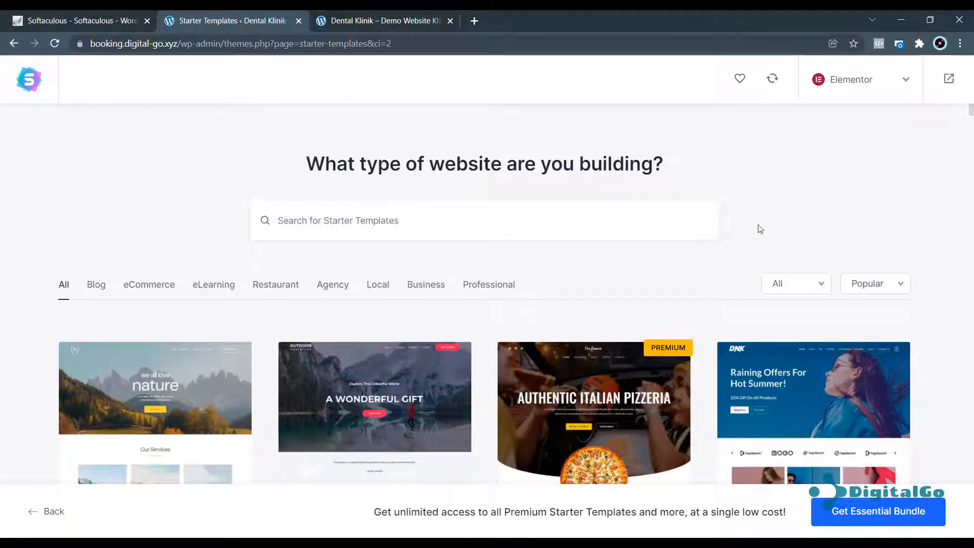
pyautogui.click(815, 283)
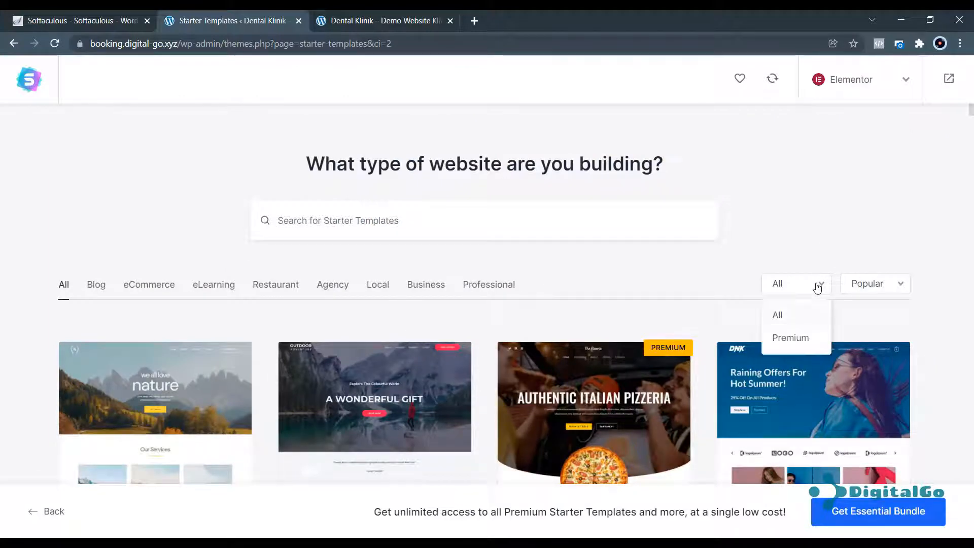
pyautogui.click(792, 318)
pyautogui.scroll(-10, 403, 205)
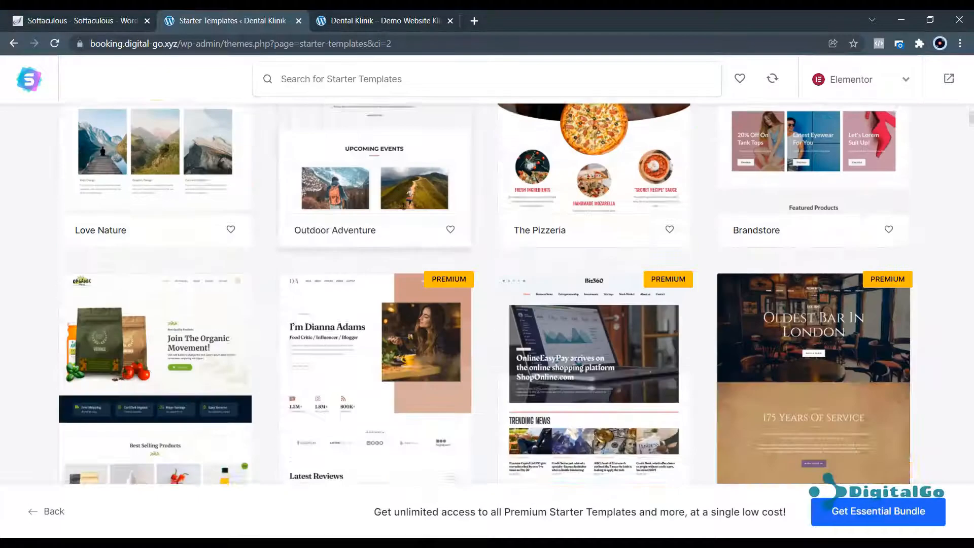
pyautogui.scroll(10, 343, 214)
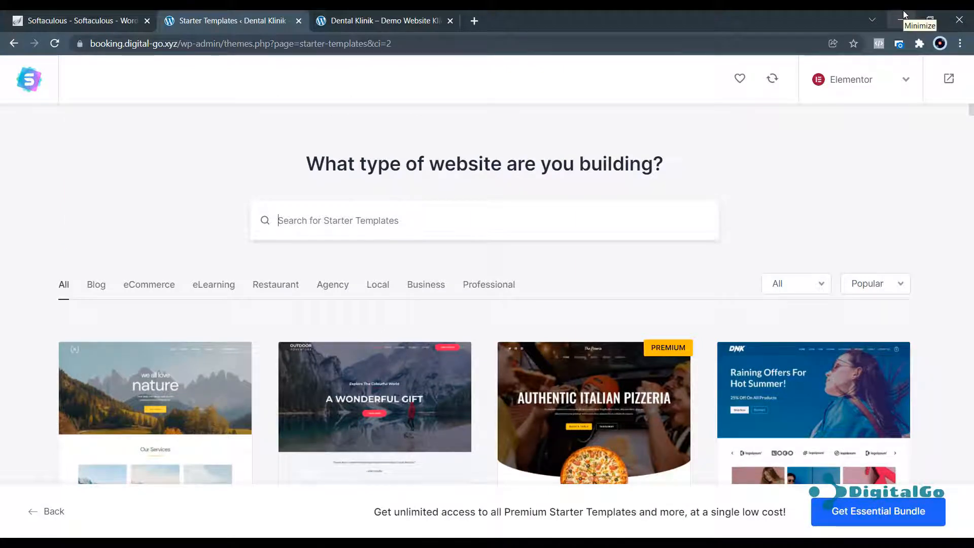
# Search templates for 'dental' and browse the eCommerce, eLearning, Restaurant and Agency categories.
pyautogui.write('dental')
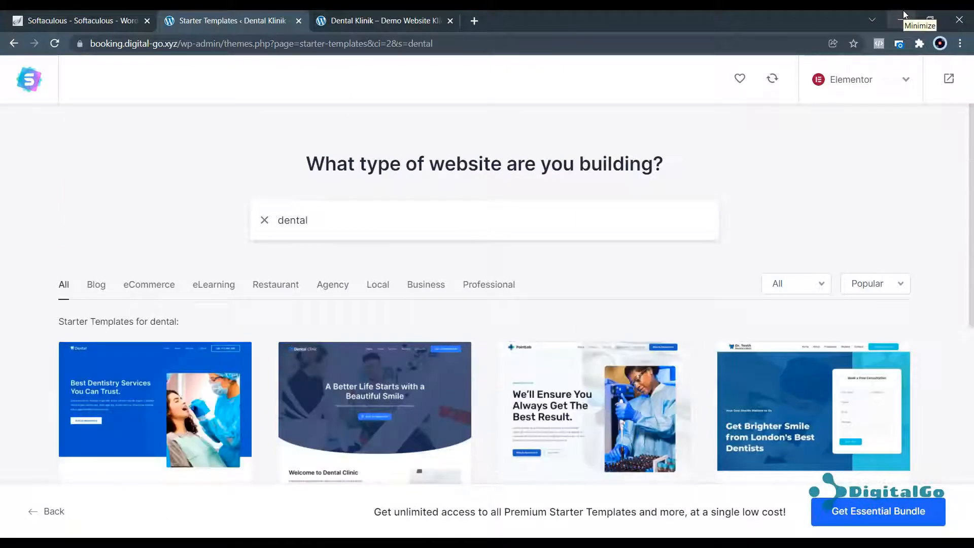
pyautogui.scroll(-5, 513, 348)
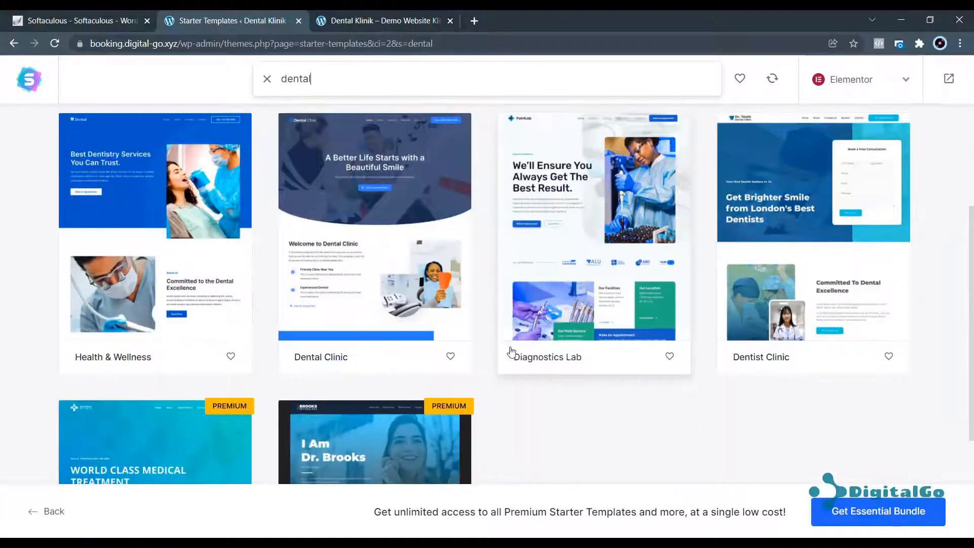
pyautogui.scroll(3, 287, 289)
pyautogui.scroll(-7, 287, 289)
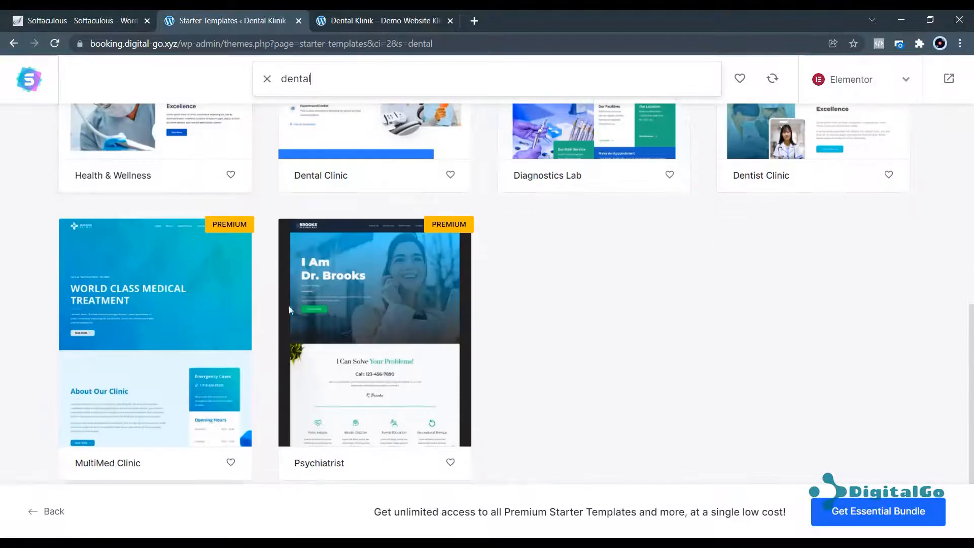
pyautogui.scroll(6, 288, 305)
pyautogui.scroll(-2, 164, 312)
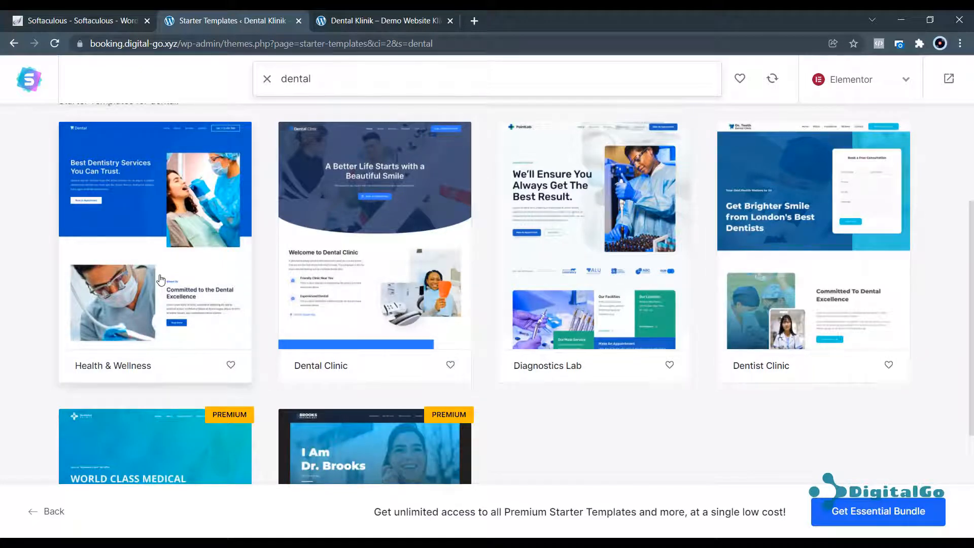
pyautogui.scroll(3, 161, 279)
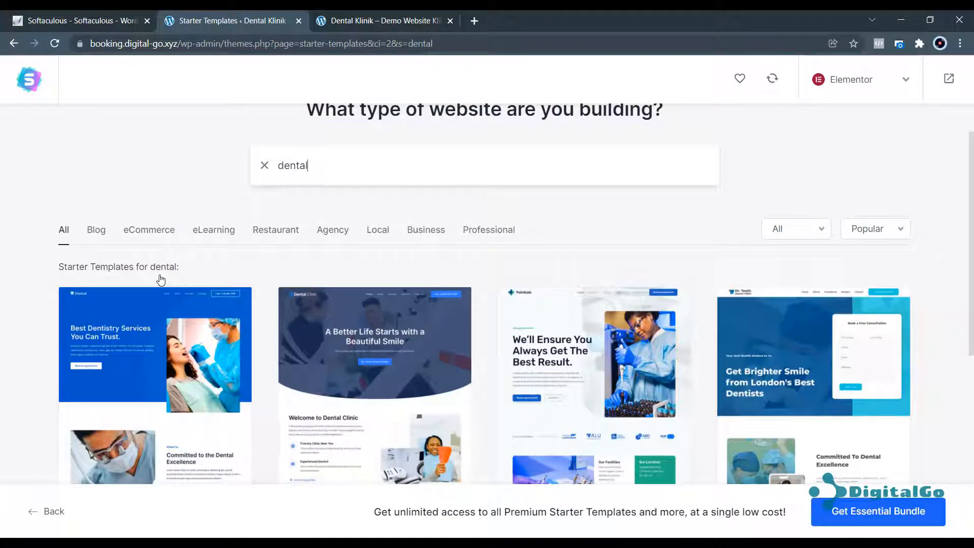
pyautogui.click(147, 230)
pyautogui.click(230, 236)
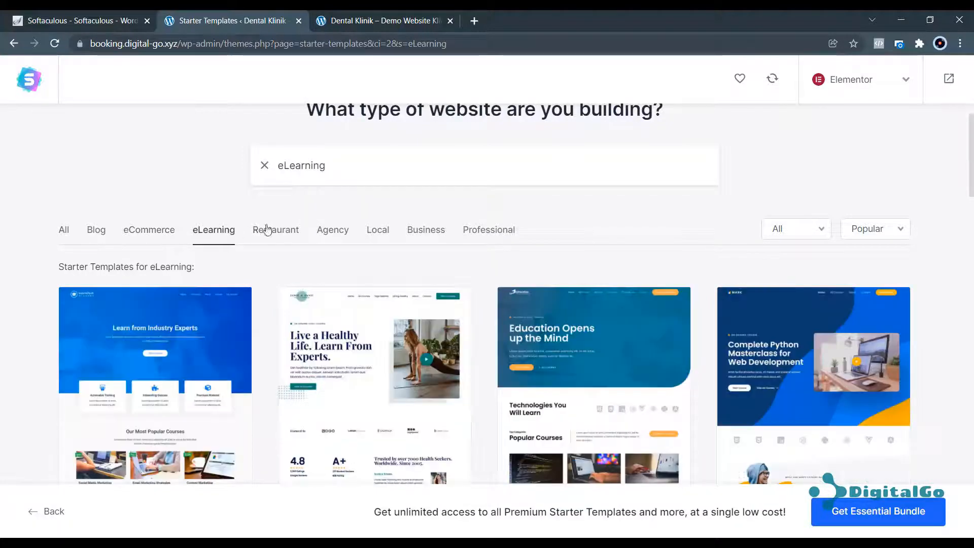
pyautogui.click(273, 230)
pyautogui.click(333, 230)
pyautogui.scroll(-7, 349, 242)
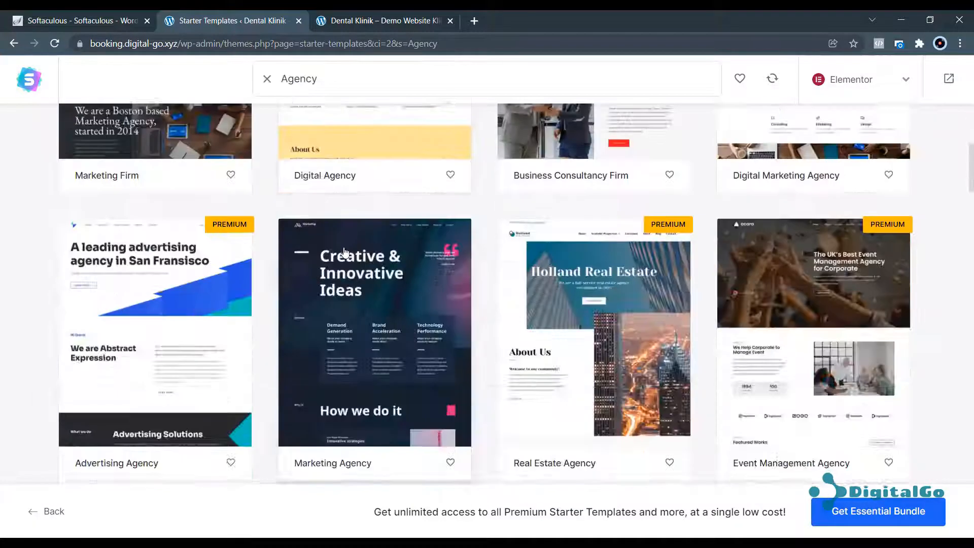
pyautogui.scroll(7, 344, 254)
pyautogui.click(67, 228)
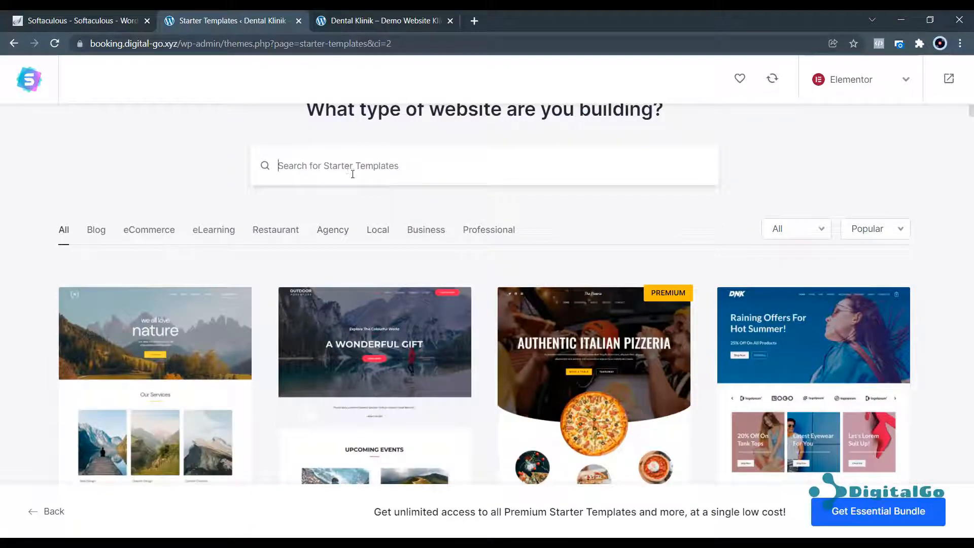
# Search 'dental' again and pick the Health & Wellness dental template.
pyautogui.write('denta')
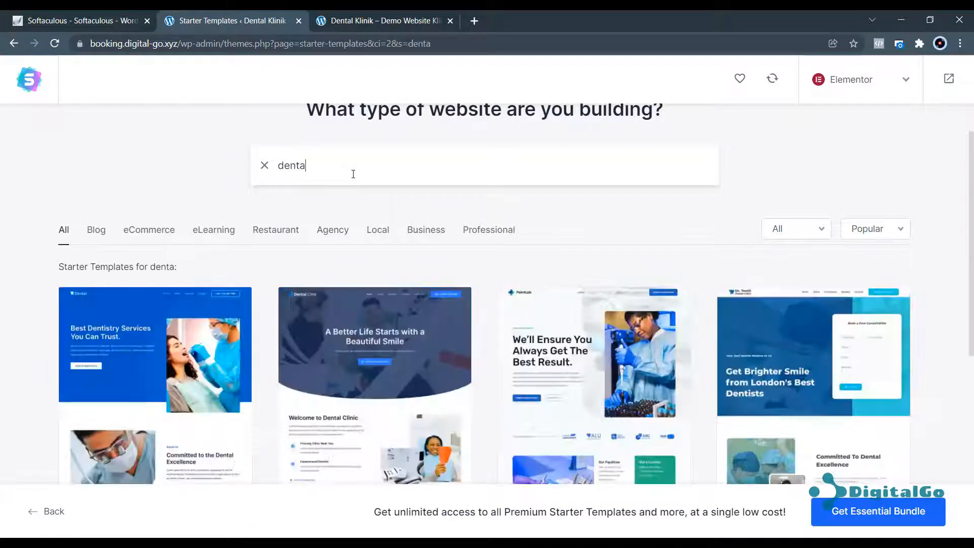
pyautogui.write('l')
pyautogui.scroll(-4, 167, 364)
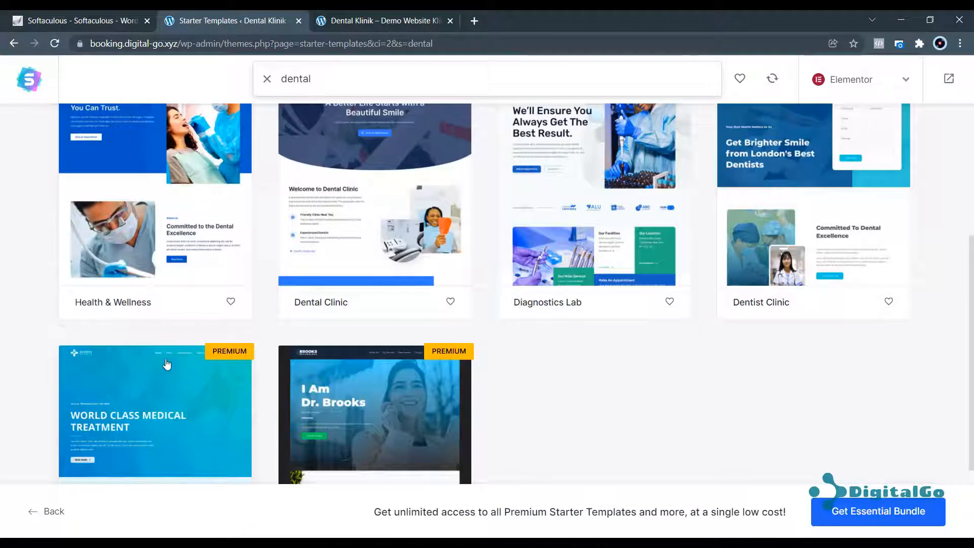
pyautogui.scroll(5, 168, 364)
pyautogui.click(239, 310)
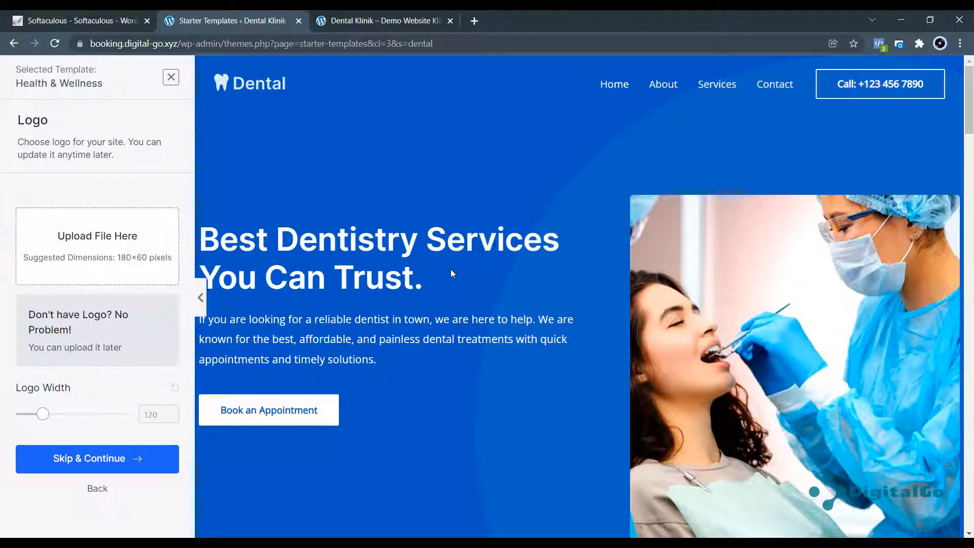
# Skip adding a logo in the Starter Templates wizard.
pyautogui.scroll(-5, 602, 251)
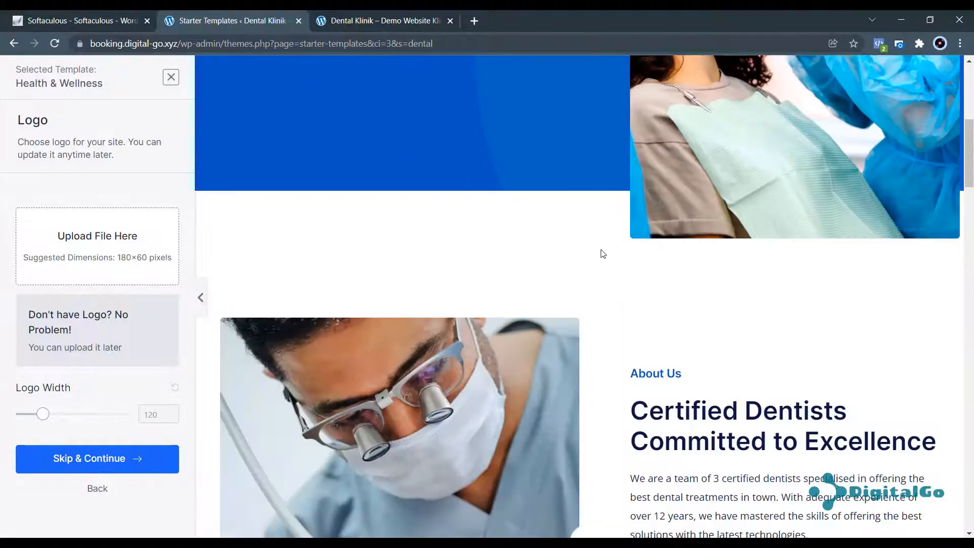
pyautogui.scroll(-20, 602, 253)
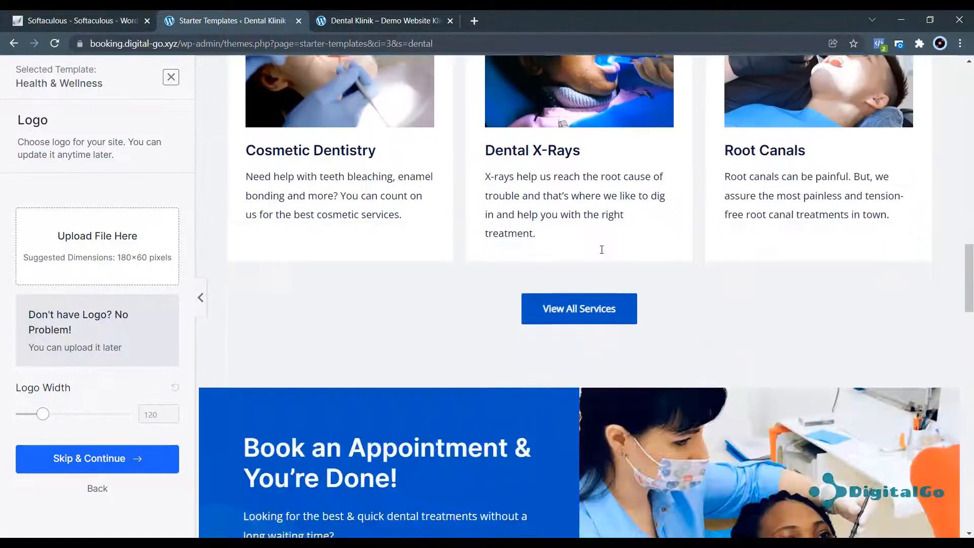
pyautogui.scroll(-15, 602, 249)
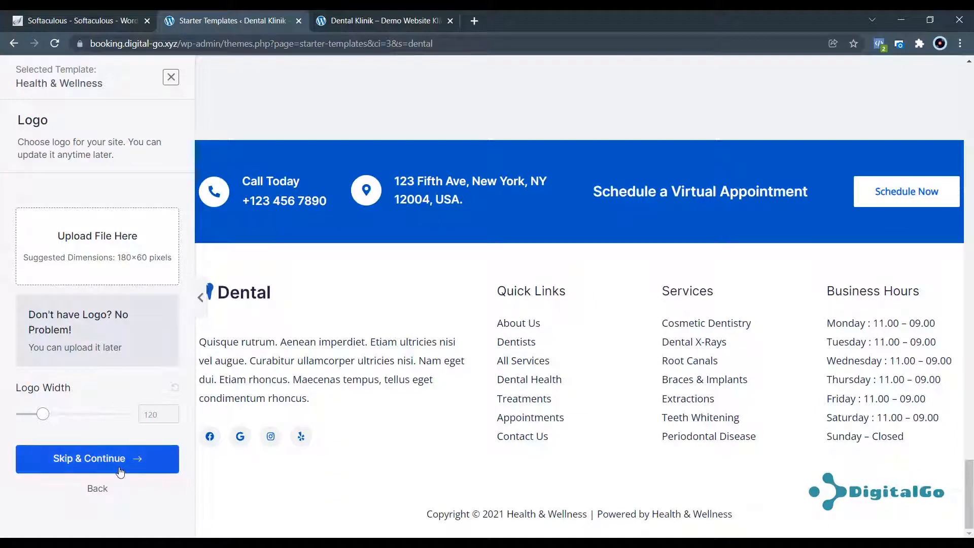
pyautogui.click(104, 459)
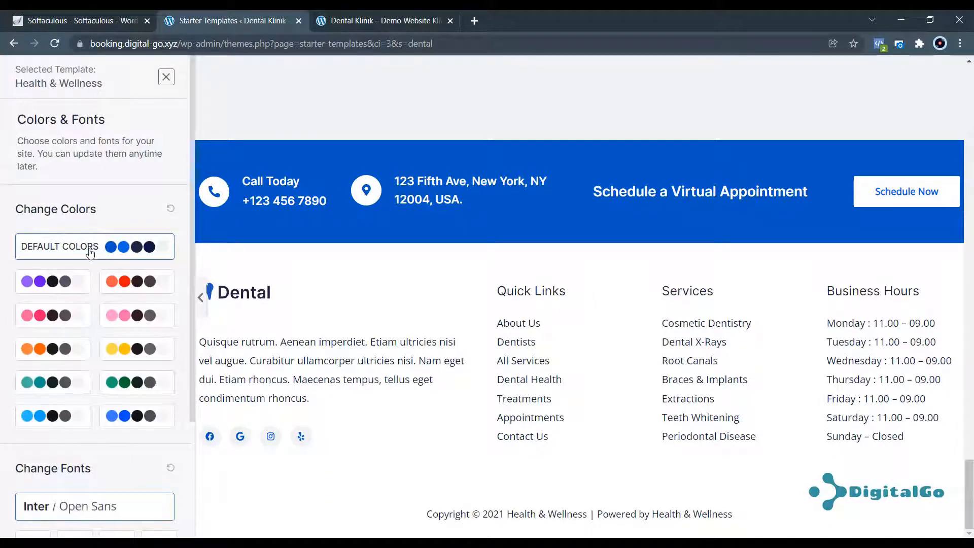
# Keep the template's default blue colour palette and continue to the final step.
pyautogui.click(50, 388)
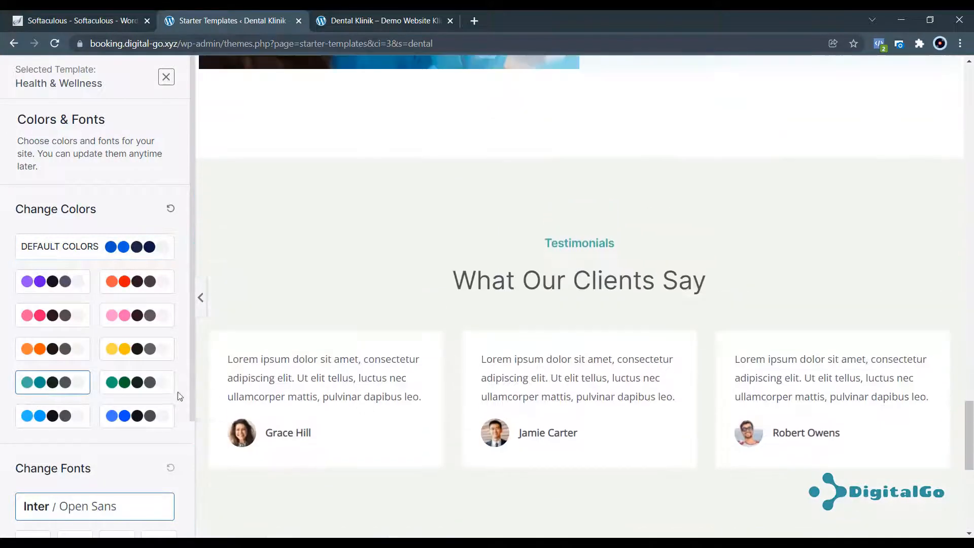
pyautogui.click(113, 255)
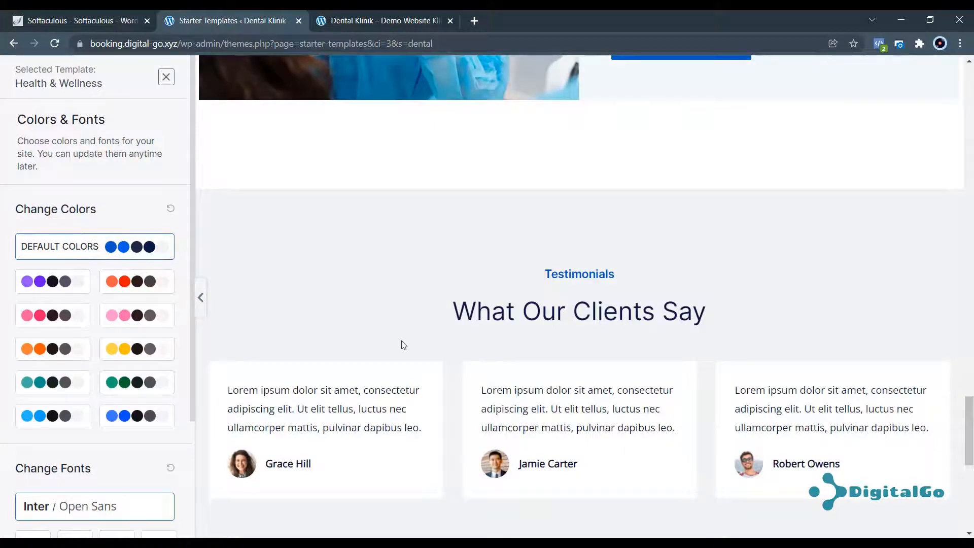
pyautogui.scroll(-10, 358, 403)
pyautogui.scroll(-3, 123, 454)
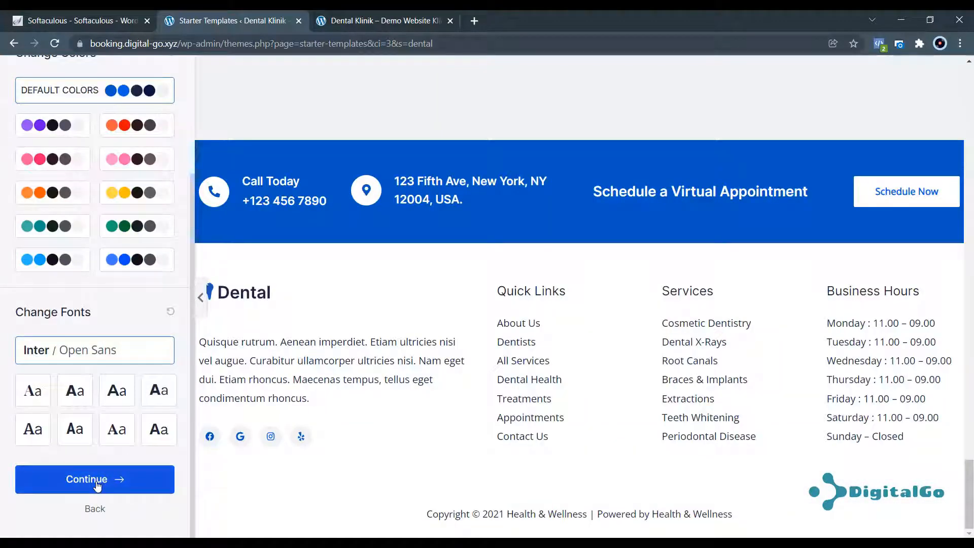
pyautogui.click(127, 482)
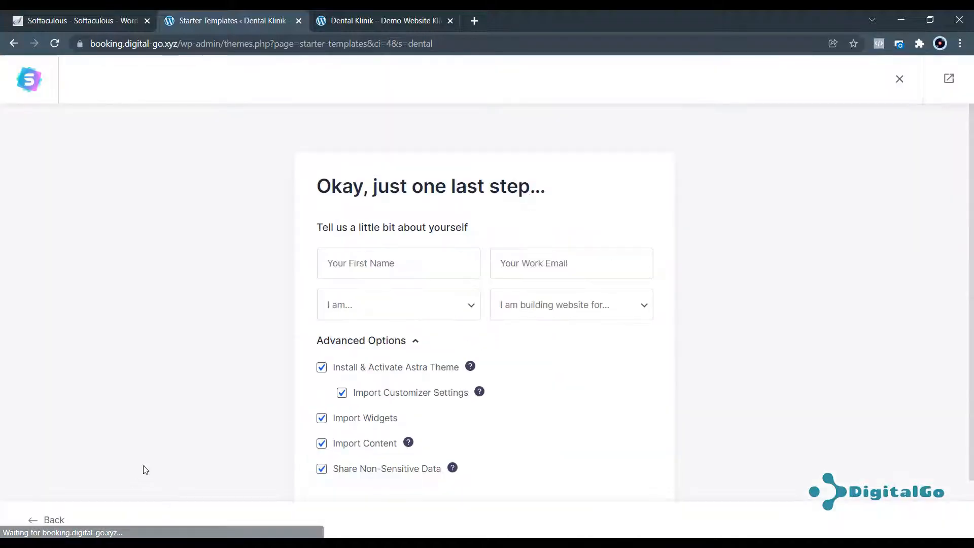
# Enter the first name and accept the suggested work e-mail address.
pyautogui.click(421, 260)
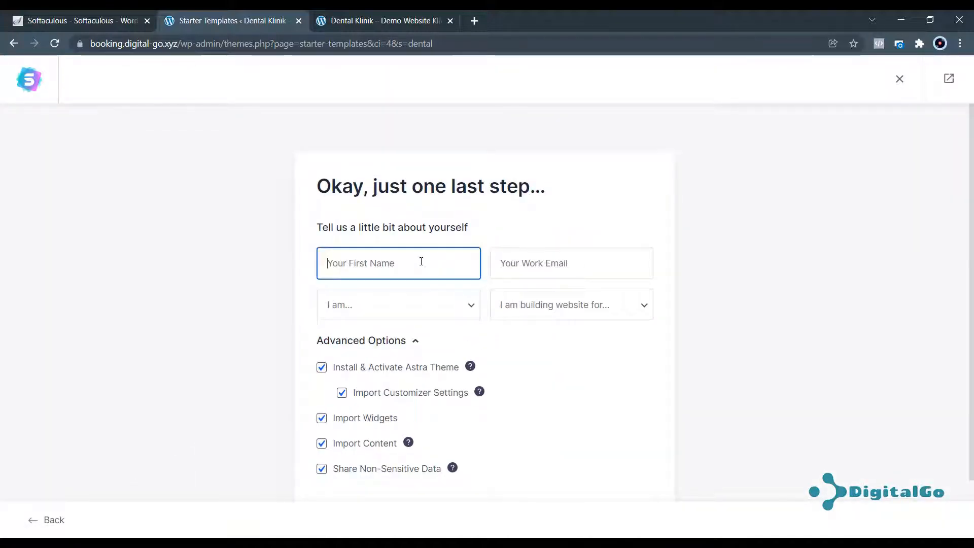
pyautogui.write('D')
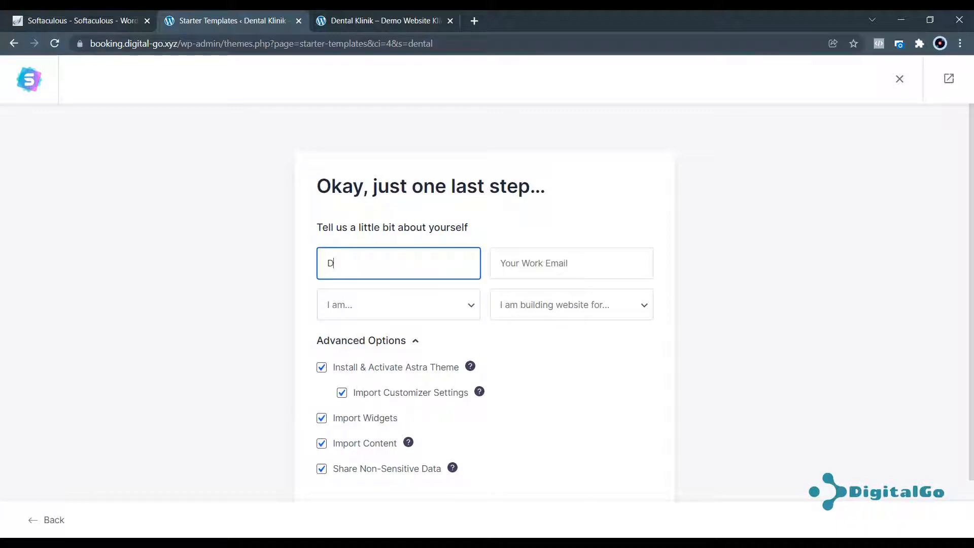
pyautogui.write('igitalGo')
pyautogui.press('Tab')
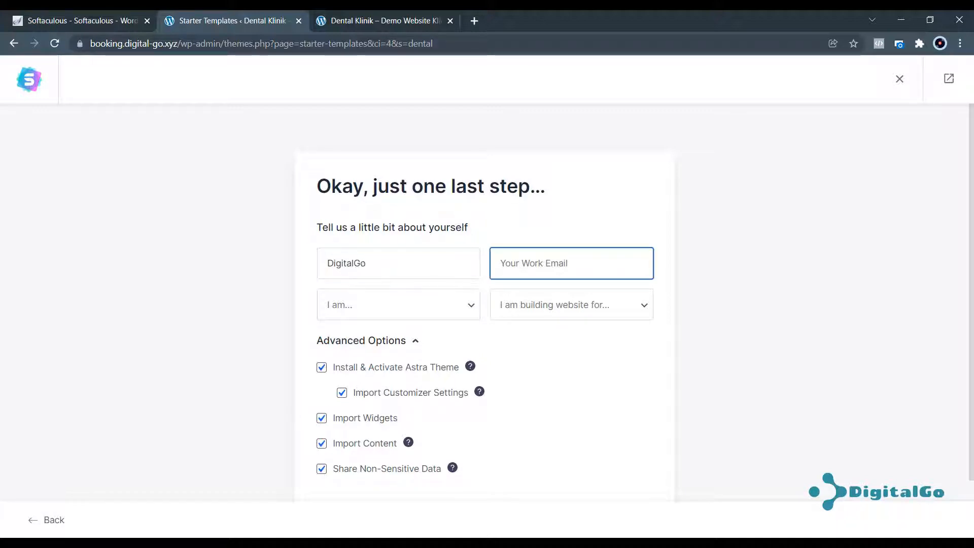
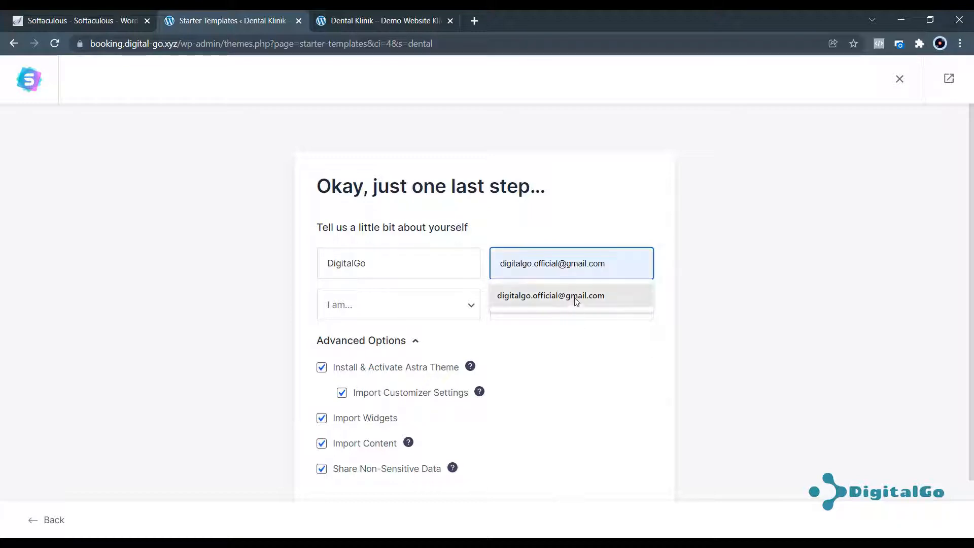
pyautogui.click(576, 295)
# Choose Expert as experience level and Myself/My Company as the site's audience.
pyautogui.click(435, 303)
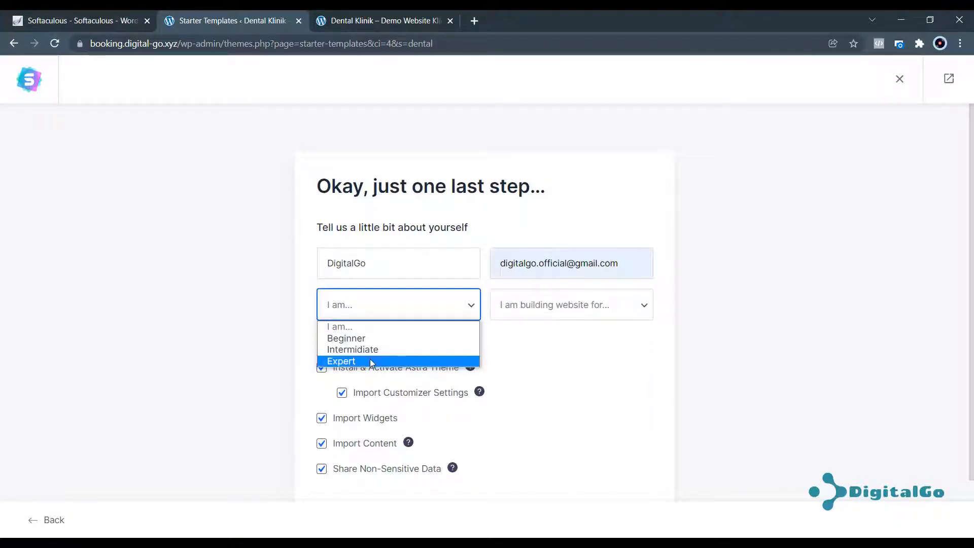
pyautogui.click(373, 360)
pyautogui.click(545, 305)
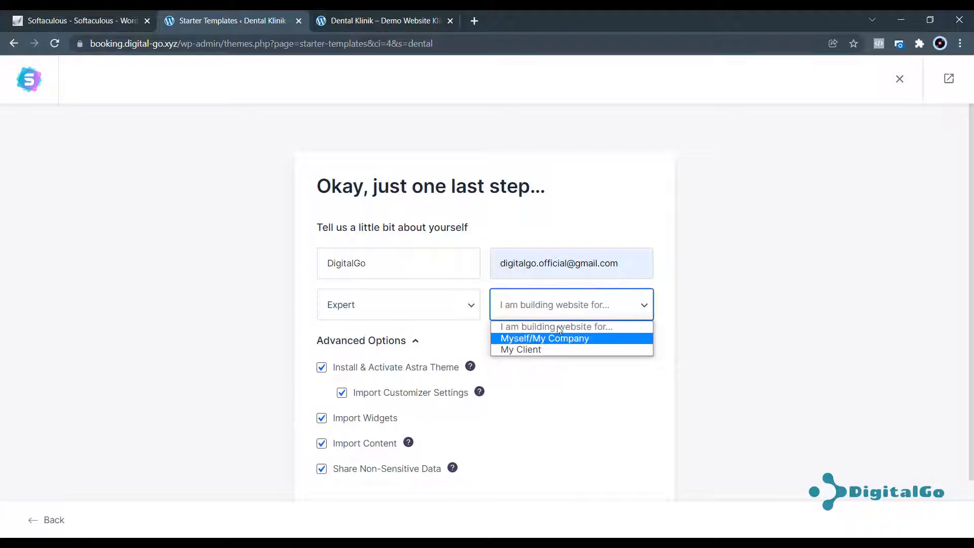
pyautogui.click(551, 339)
pyautogui.scroll(-2, 502, 354)
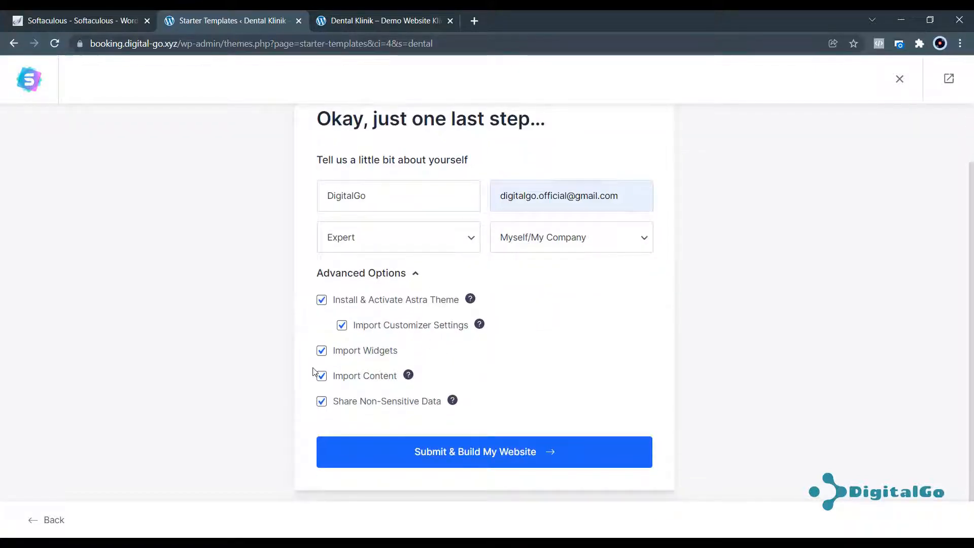
# Submit the details to build the Dental site and open the new website.
pyautogui.click(529, 454)
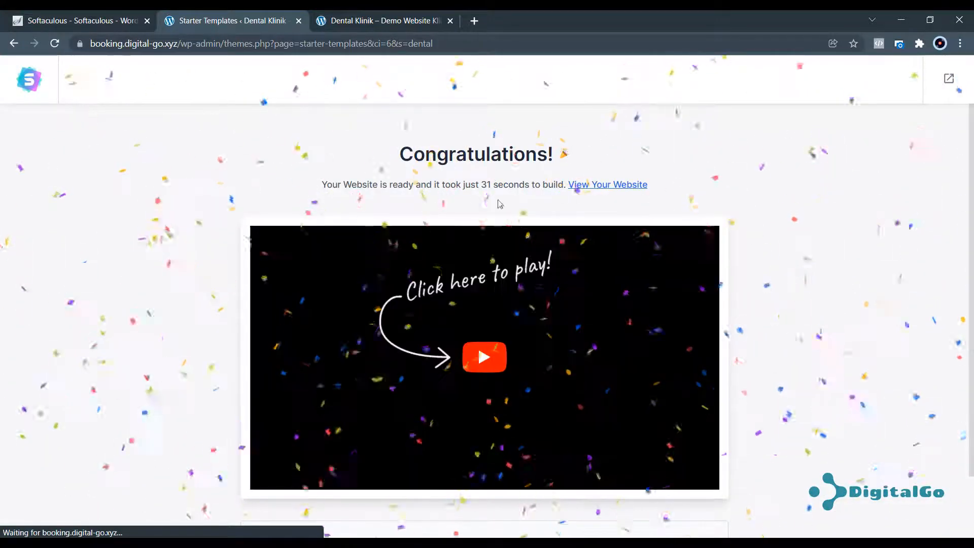
pyautogui.scroll(-2, 507, 355)
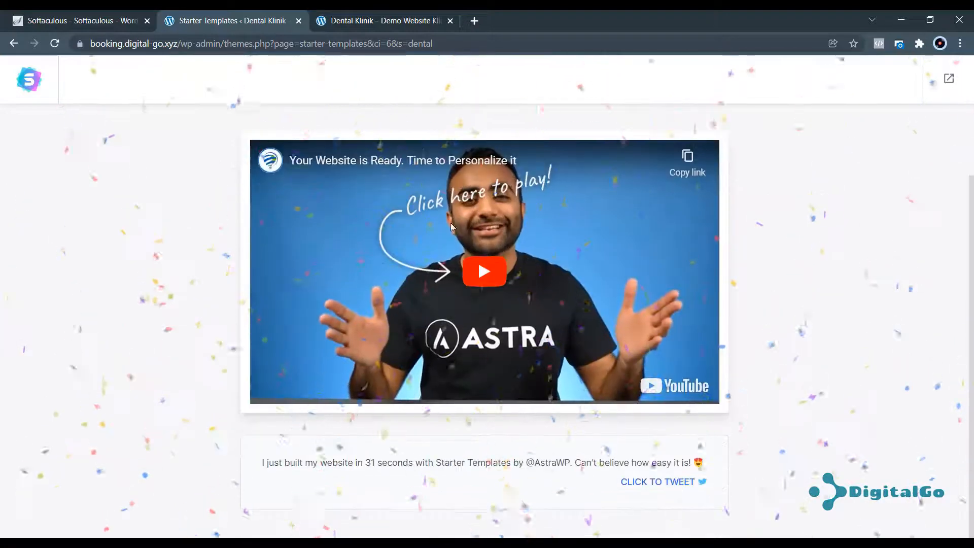
pyautogui.scroll(2, 672, 455)
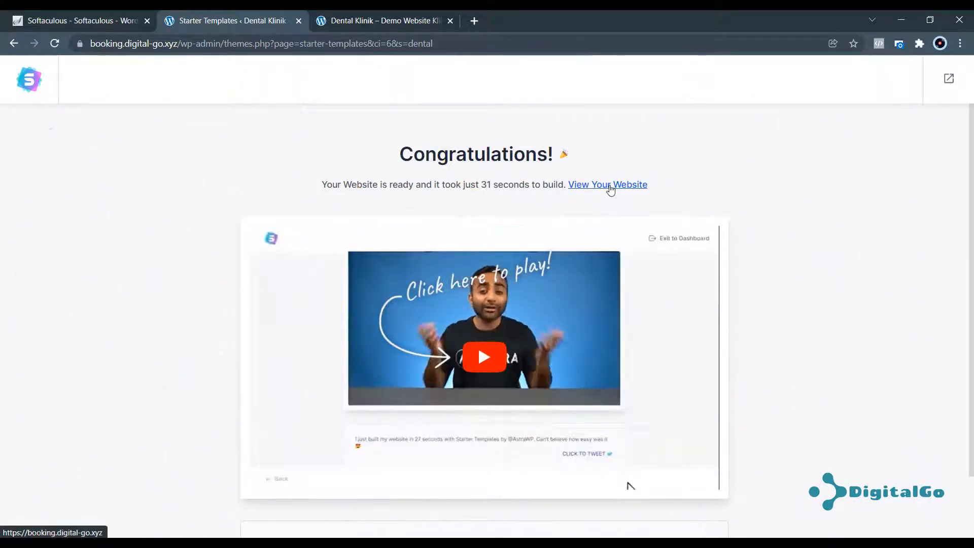
pyautogui.click(609, 186)
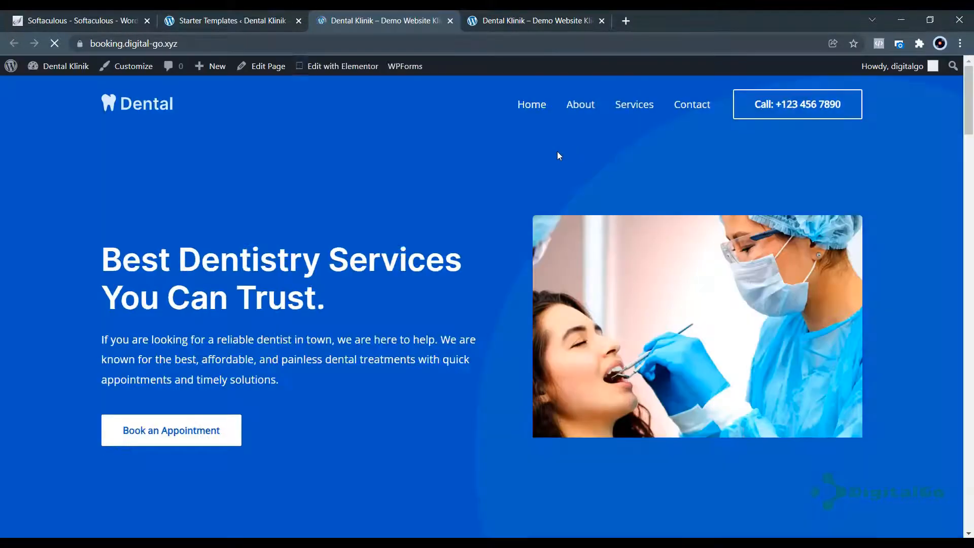
# Reload the site tab to show the Dental homepage and close the extra tabs.
pyautogui.click(512, 22)
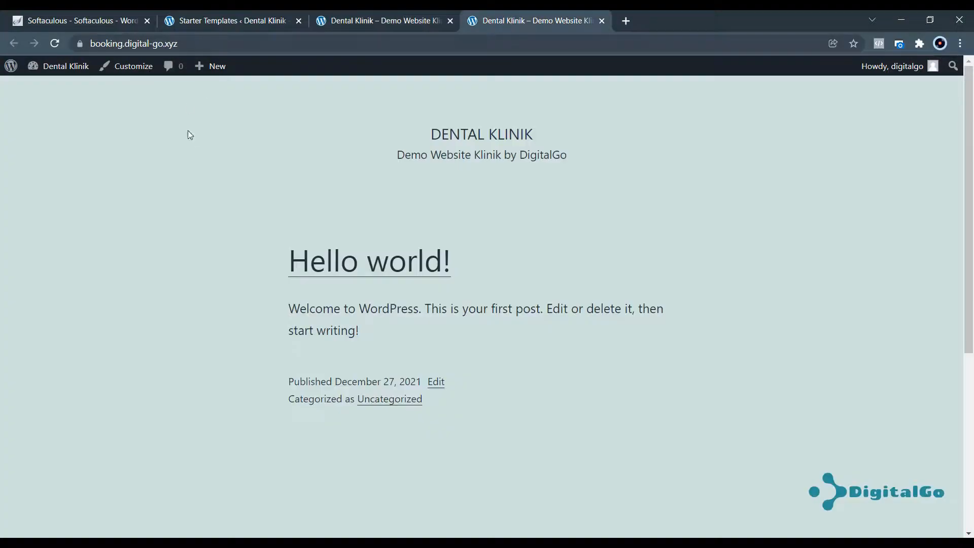
pyautogui.click(55, 46)
pyautogui.scroll(-20, 415, 248)
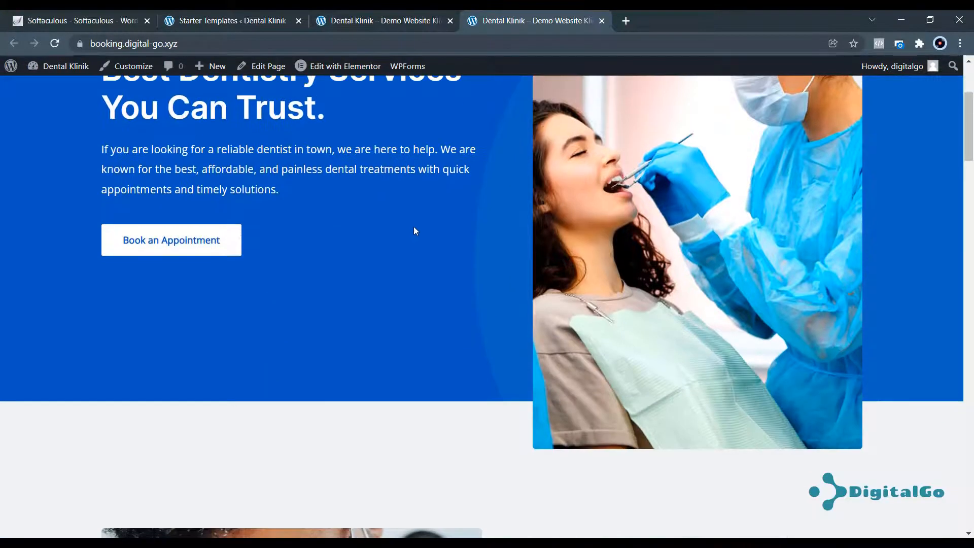
pyautogui.scroll(12, 446, 288)
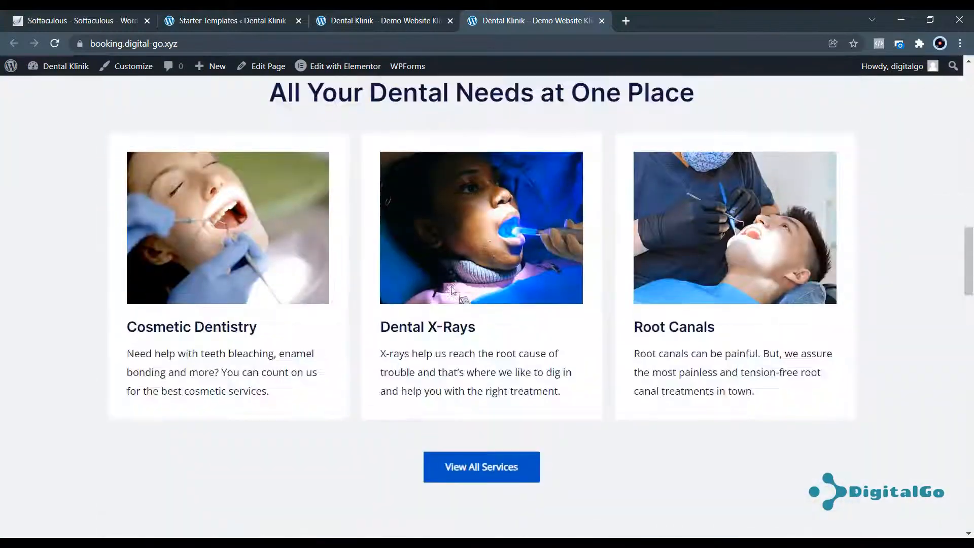
pyautogui.scroll(3, 342, 185)
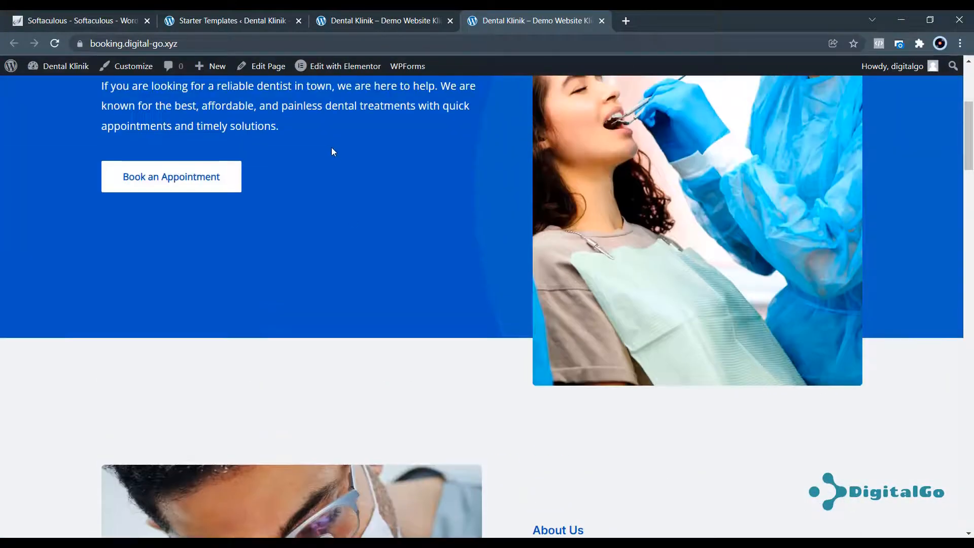
pyautogui.click(298, 20)
pyautogui.click(298, 20)
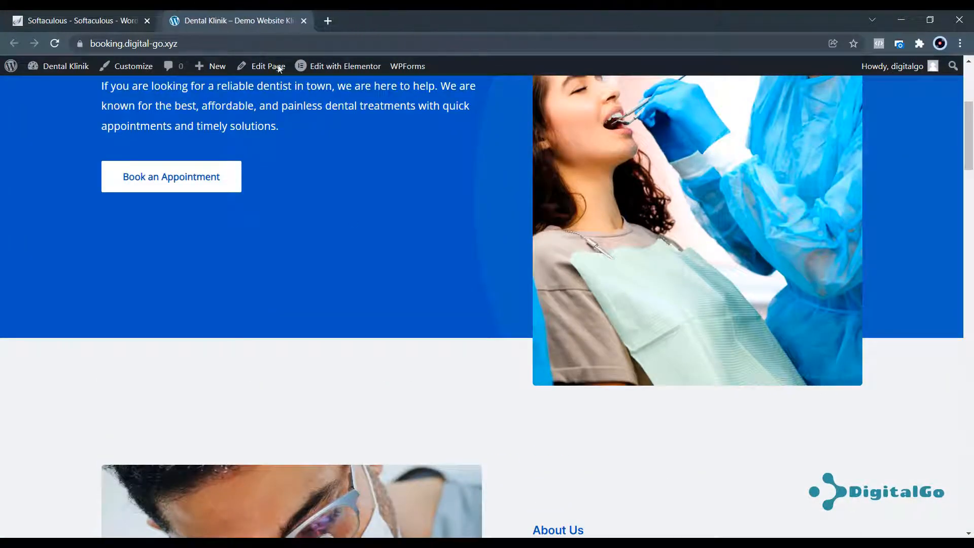
# Go to the dashboard's All Pages list and dismiss the Starter Templates rating notice.
pyautogui.moveTo(60, 71)
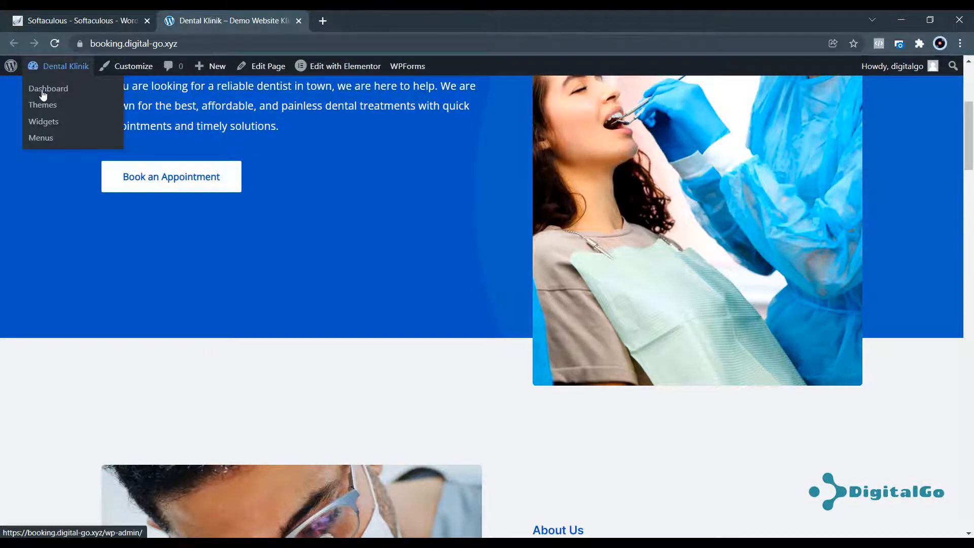
pyautogui.click(43, 90)
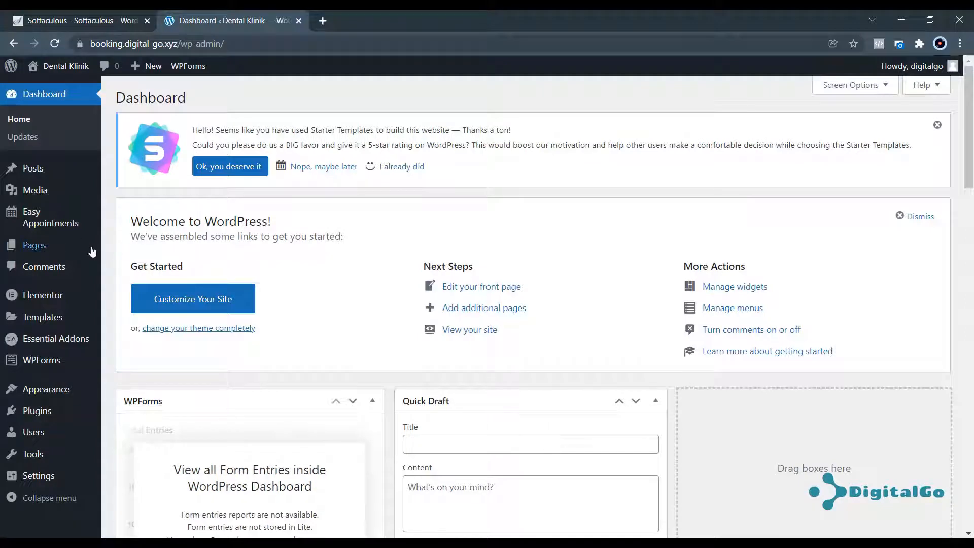
pyautogui.moveTo(44, 248)
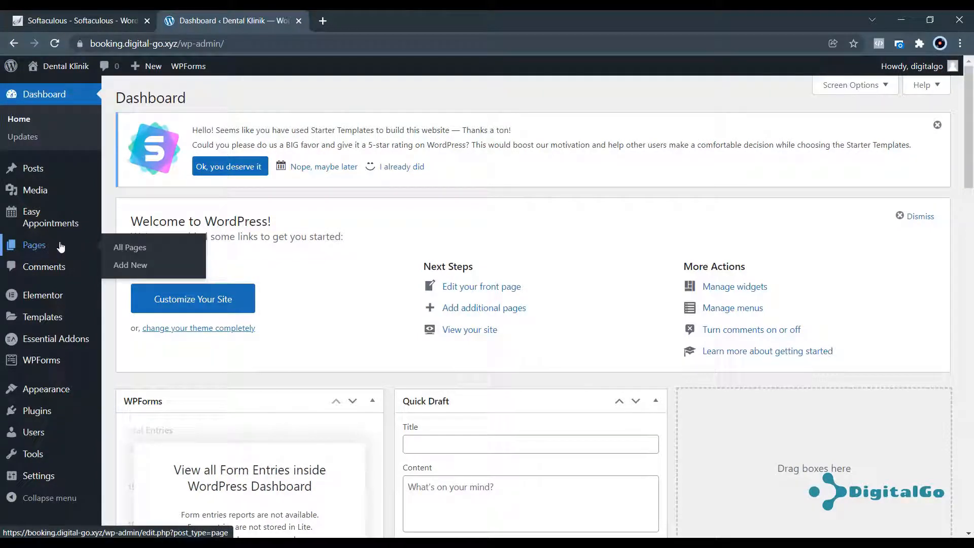
pyautogui.click(127, 253)
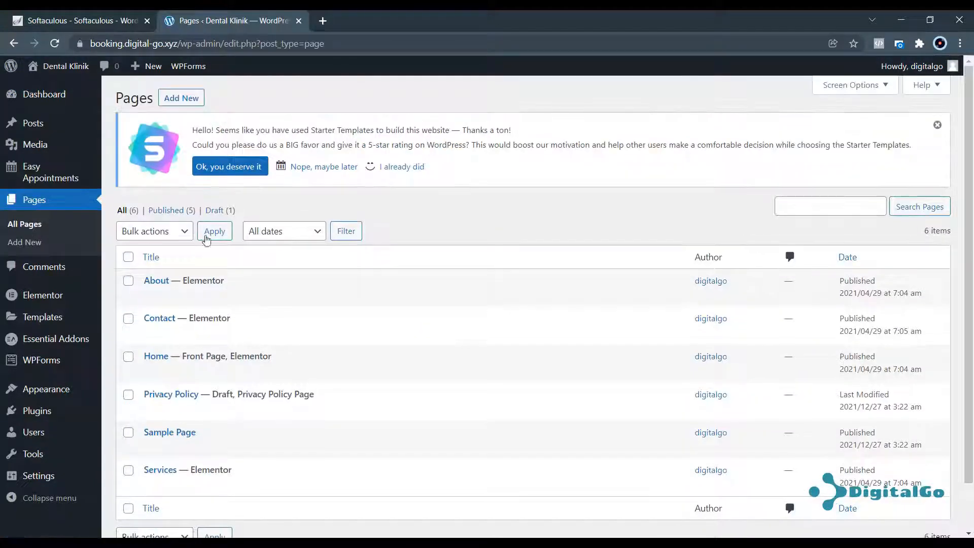
pyautogui.scroll(-2, 249, 350)
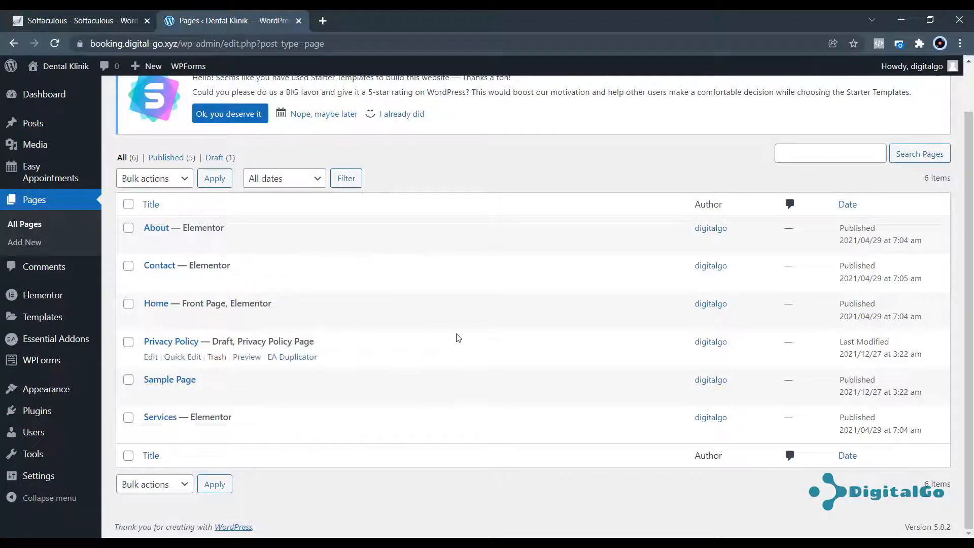
pyautogui.scroll(2, 356, 368)
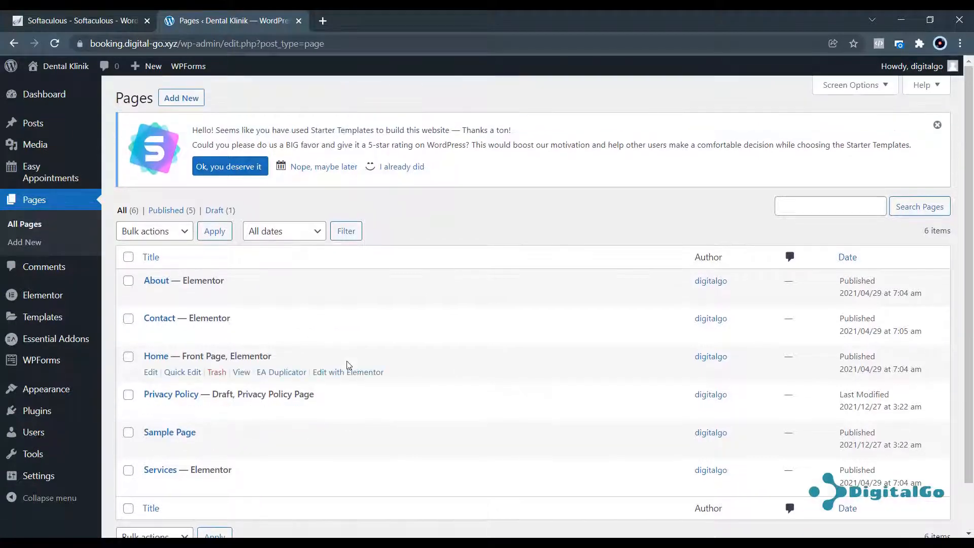
pyautogui.click(936, 125)
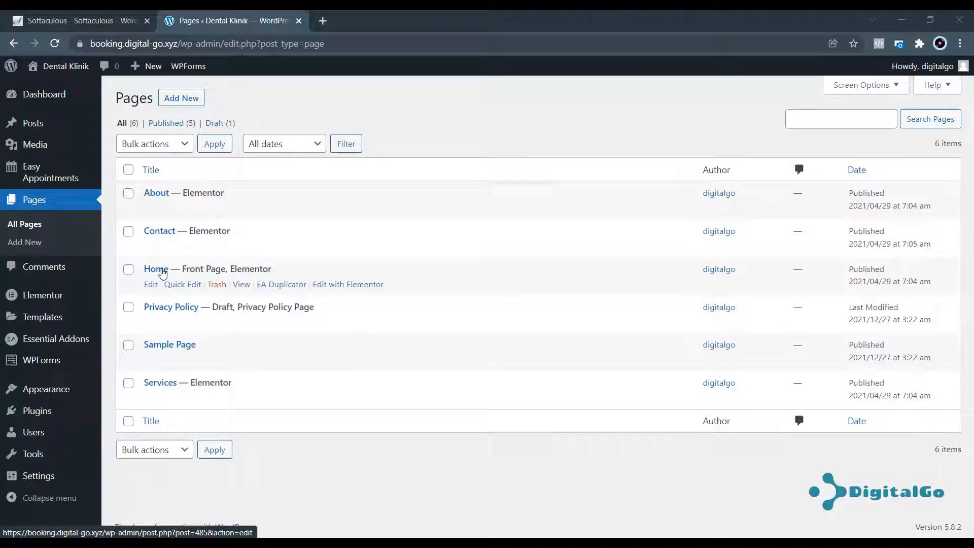
# Open the live Dental Klinik site in a new tab.
pyautogui.moveTo(60, 66)
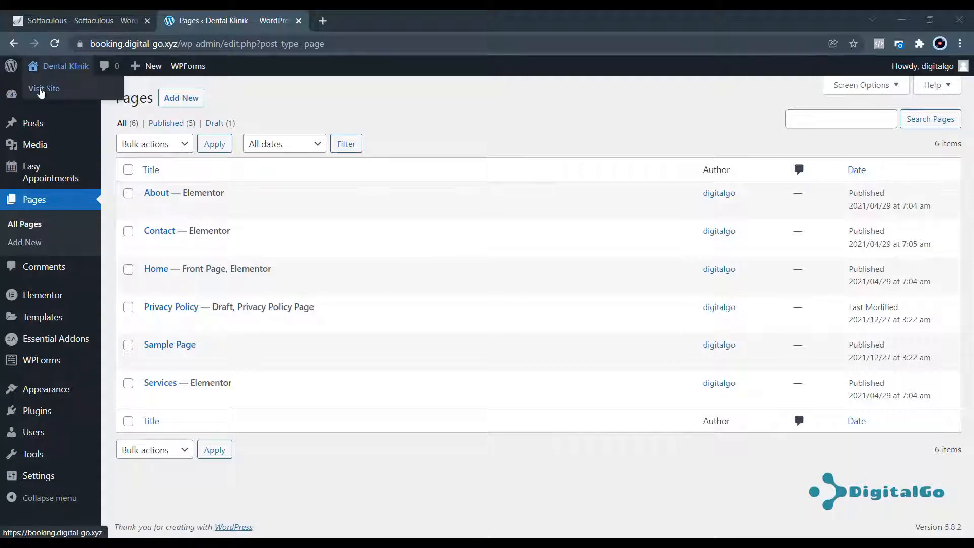
pyautogui.rightClick(40, 90)
pyautogui.click(54, 99)
pyautogui.click(365, 19)
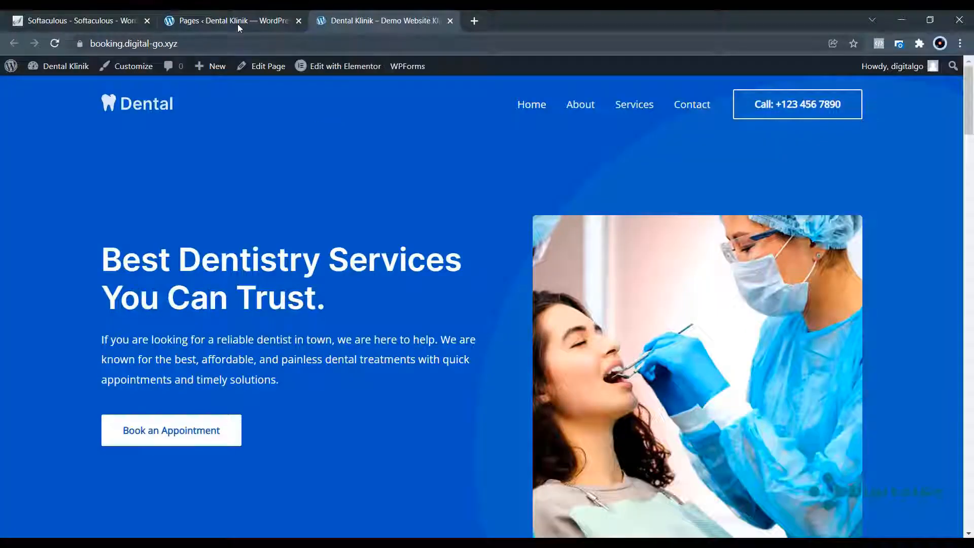
pyautogui.click(239, 21)
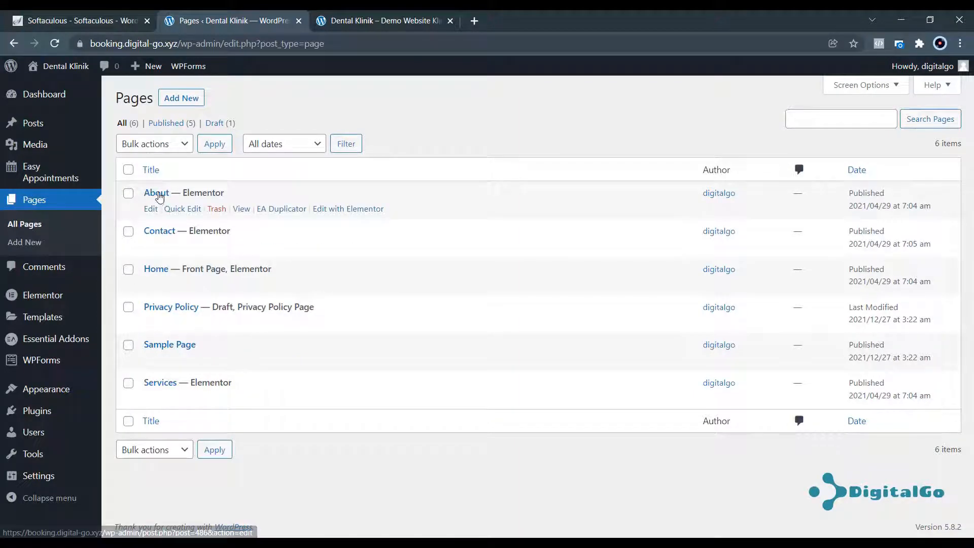
pyautogui.click(380, 20)
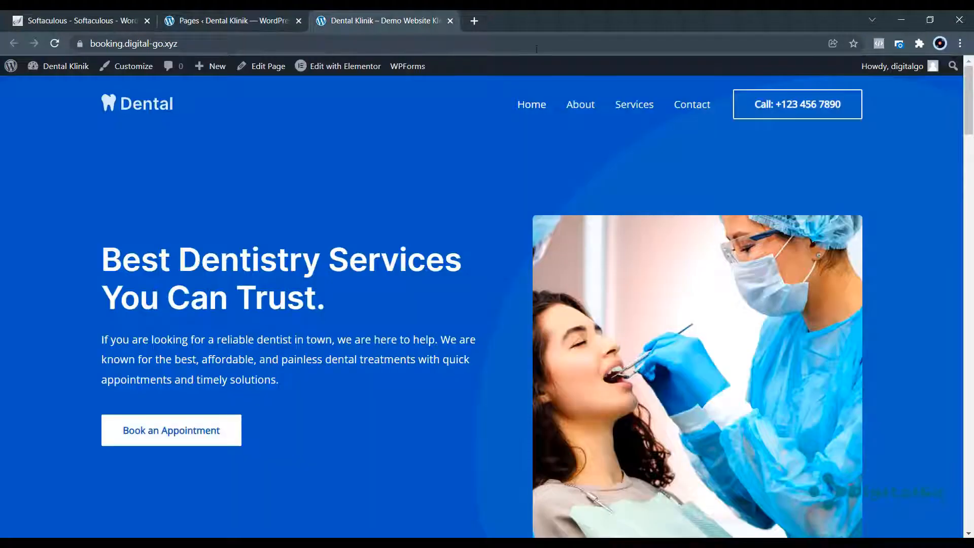
# View the About page, return to the site's root address, then go back to Pages.
pyautogui.click(590, 110)
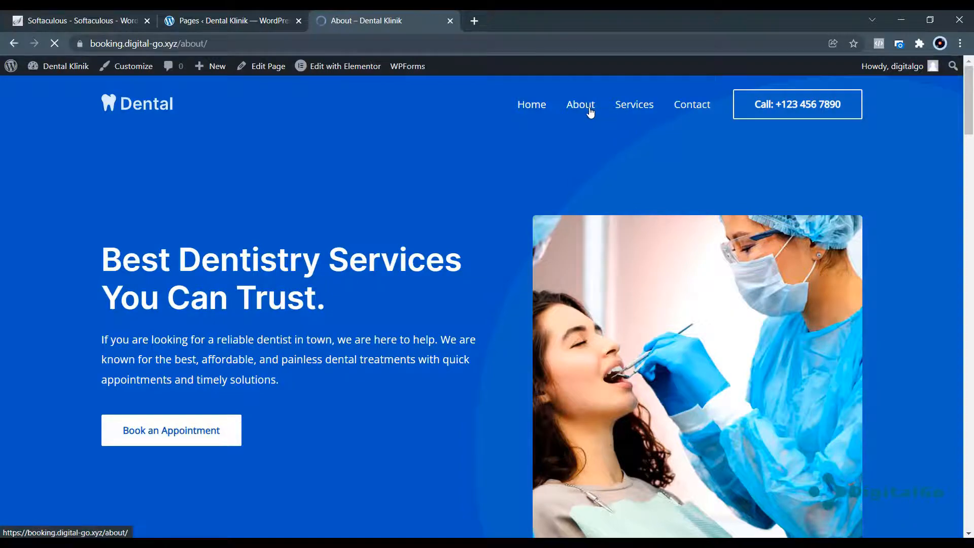
pyautogui.scroll(-1, 390, 217)
pyautogui.scroll(-7, 391, 214)
pyautogui.scroll(7, 391, 214)
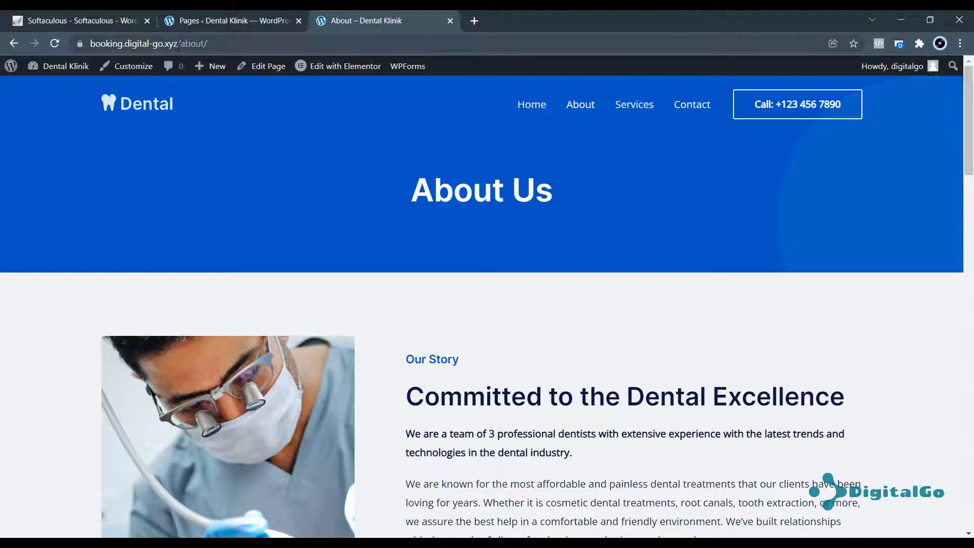
pyautogui.moveTo(178, 44); pyautogui.dragTo(237, 44)
pyautogui.press('BackSpace')
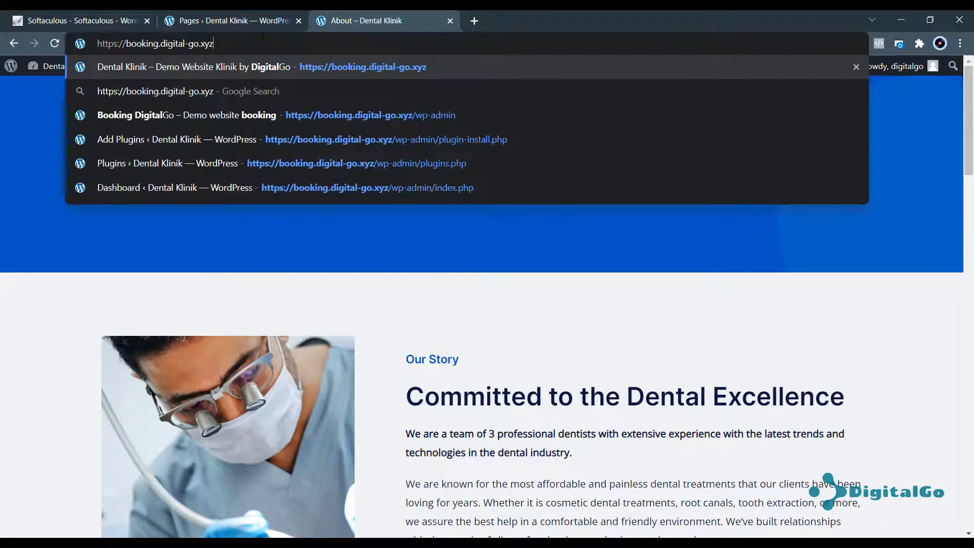
pyautogui.press('Return')
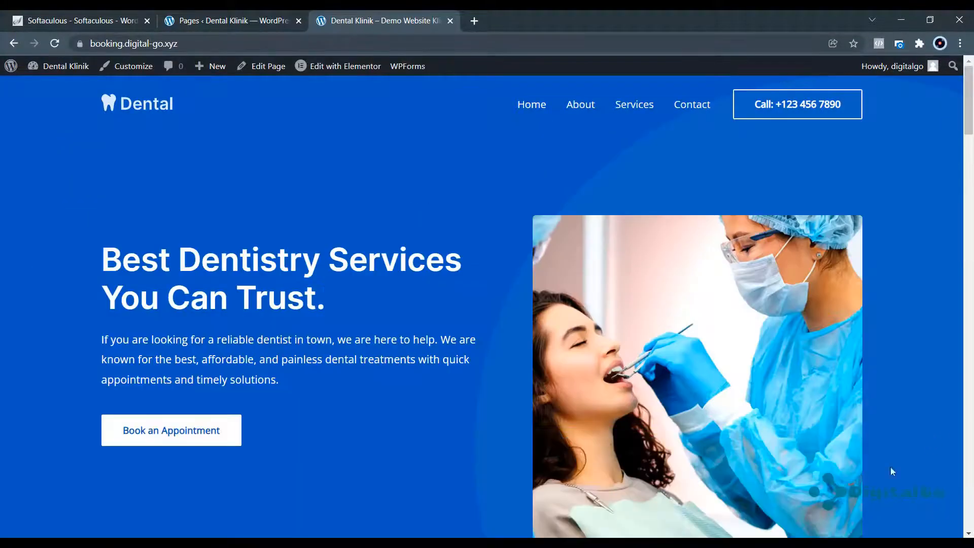
pyautogui.click(225, 20)
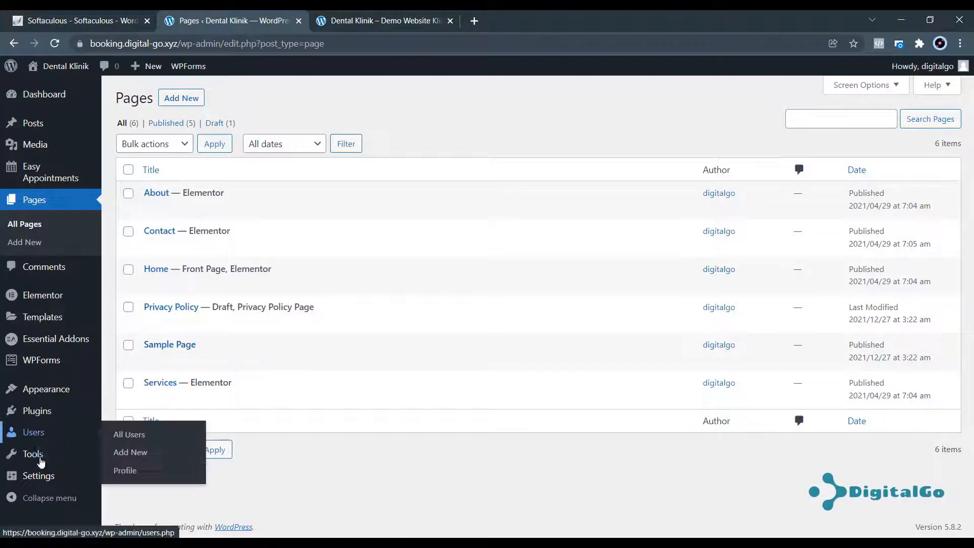
pyautogui.moveTo(43, 481)
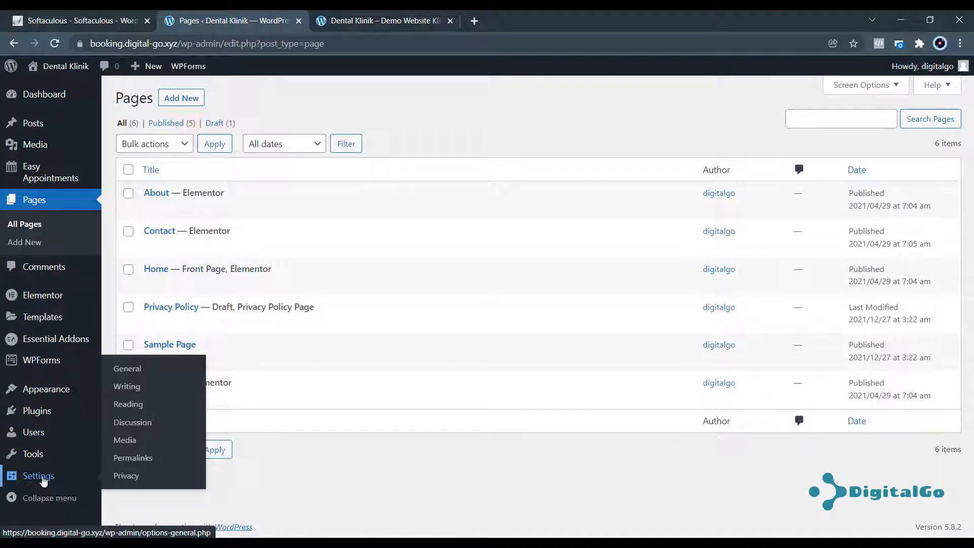
# Set About as the static homepage in Reading settings and save.
pyautogui.click(130, 403)
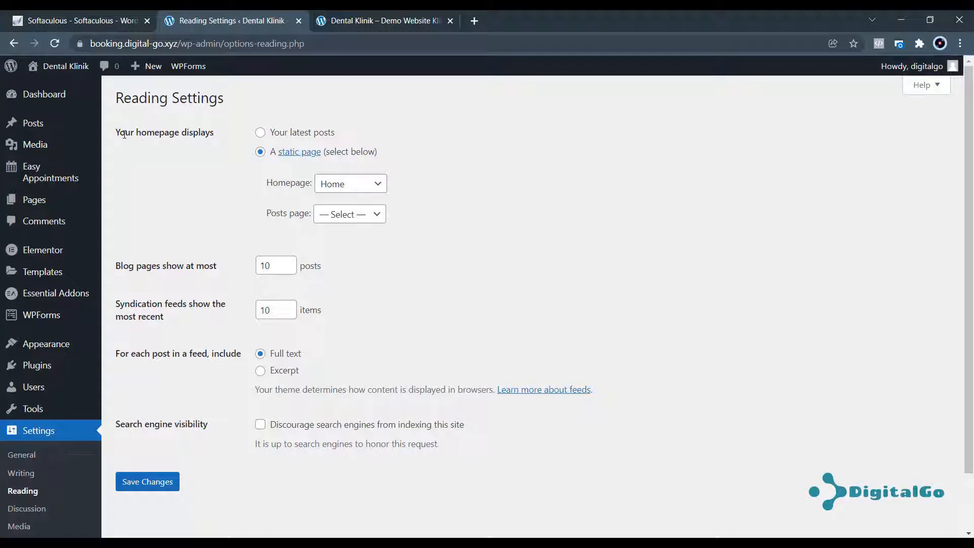
pyautogui.moveTo(124, 134); pyautogui.dragTo(227, 132)
pyautogui.click(228, 171)
pyautogui.click(362, 189)
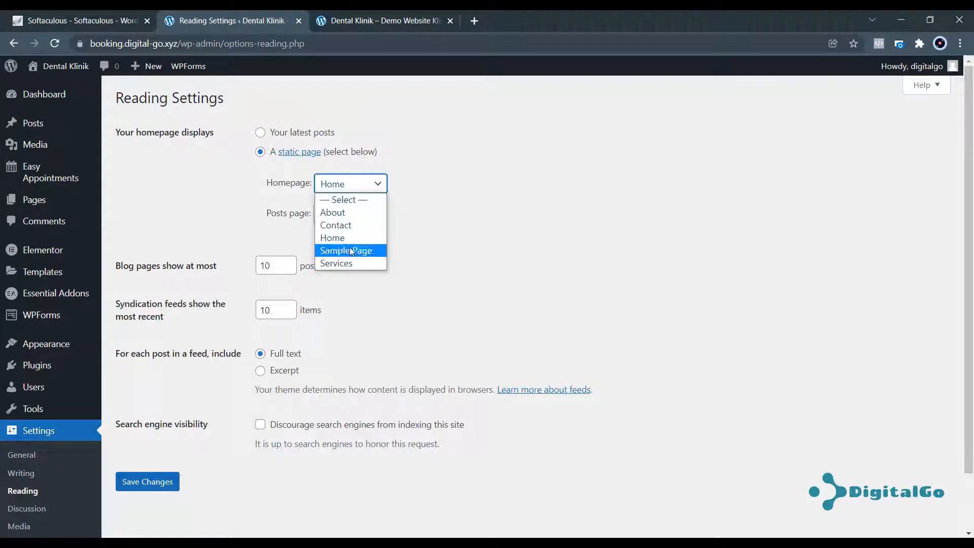
pyautogui.click(355, 215)
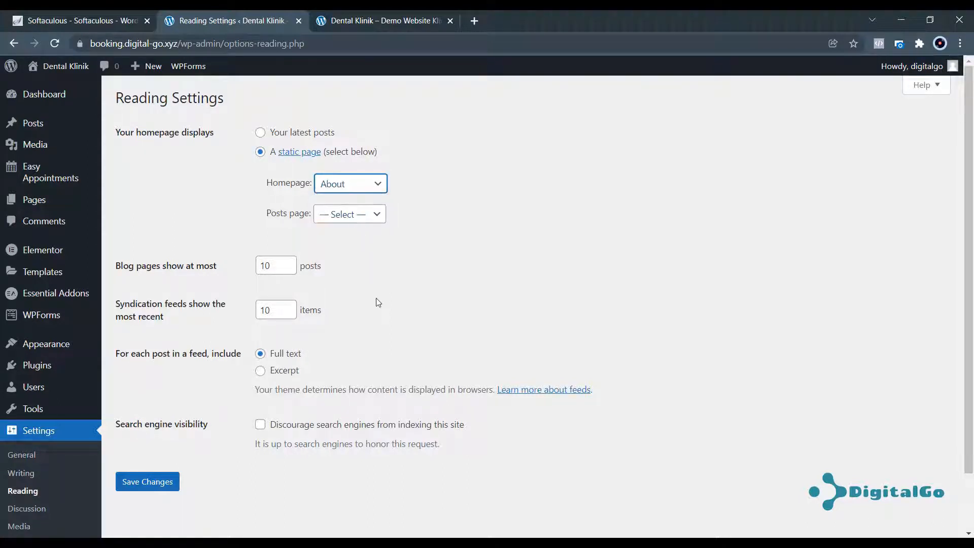
pyautogui.click(403, 262)
pyautogui.click(167, 480)
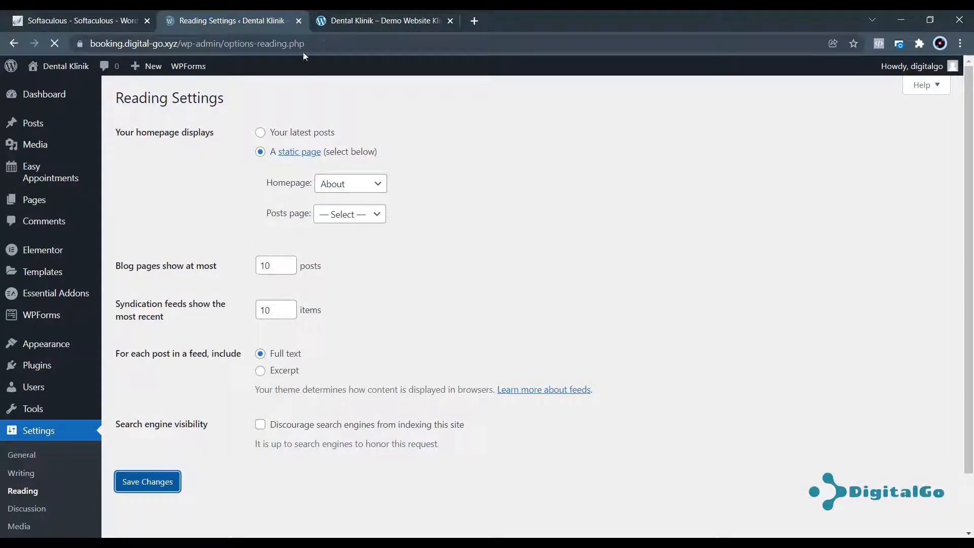
# Reload the live site to check About showing as the homepage.
pyautogui.click(332, 27)
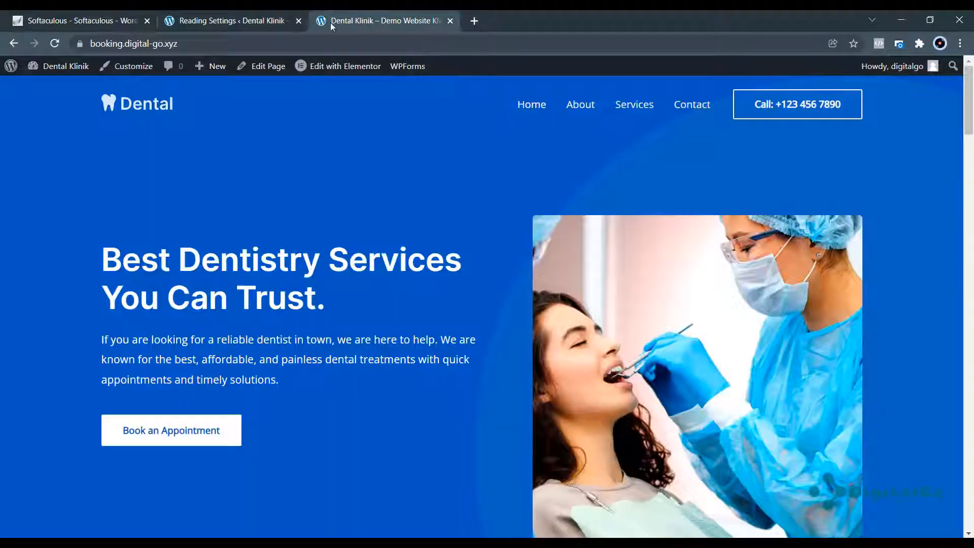
pyautogui.click(56, 46)
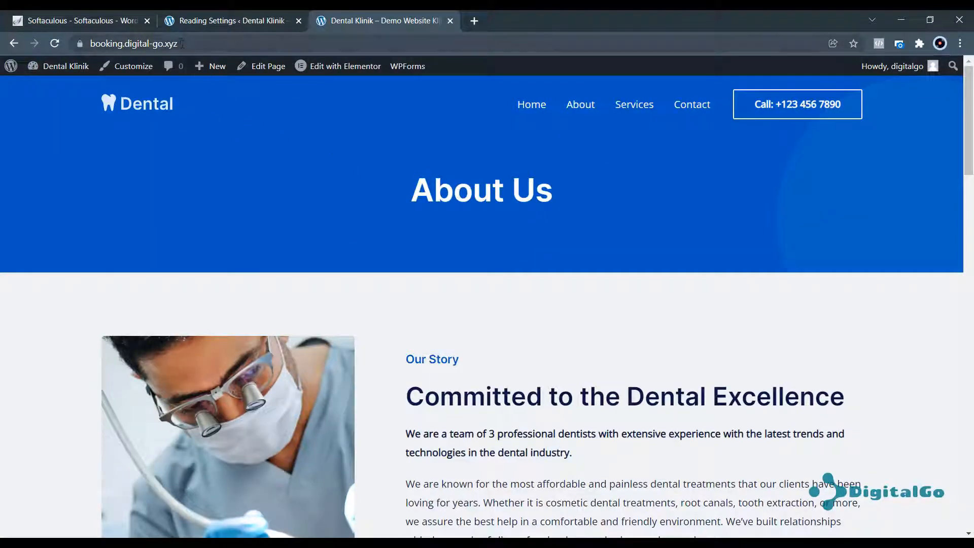
pyautogui.click(182, 44)
pyautogui.click(387, 283)
pyautogui.scroll(-3, 387, 283)
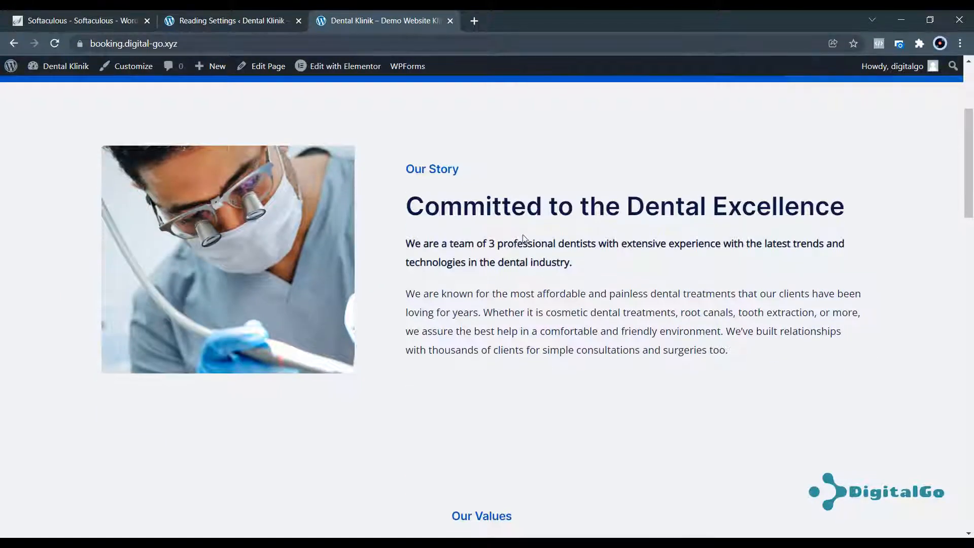
pyautogui.scroll(3, 524, 238)
# Set the homepage back to Home and save the Reading settings.
pyautogui.click(211, 21)
pyautogui.click(373, 219)
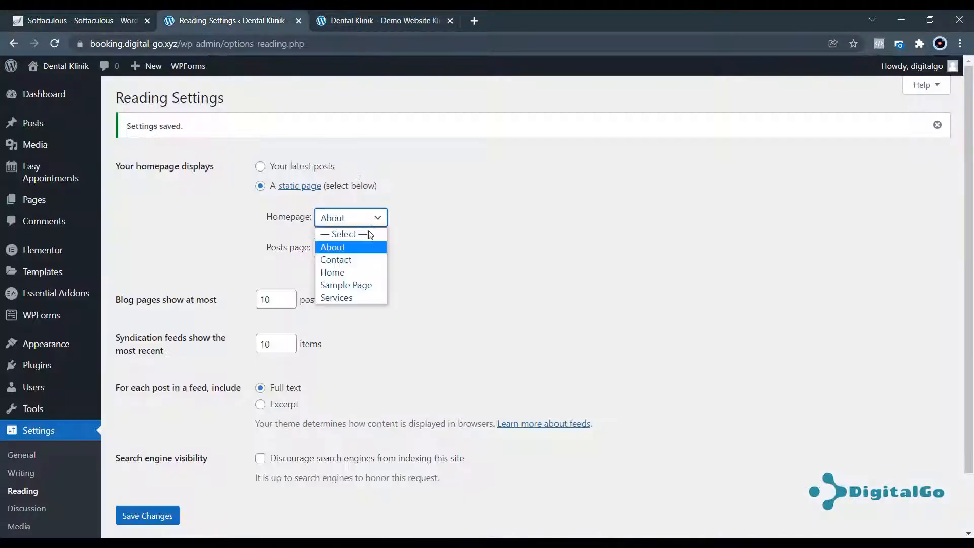
pyautogui.click(345, 271)
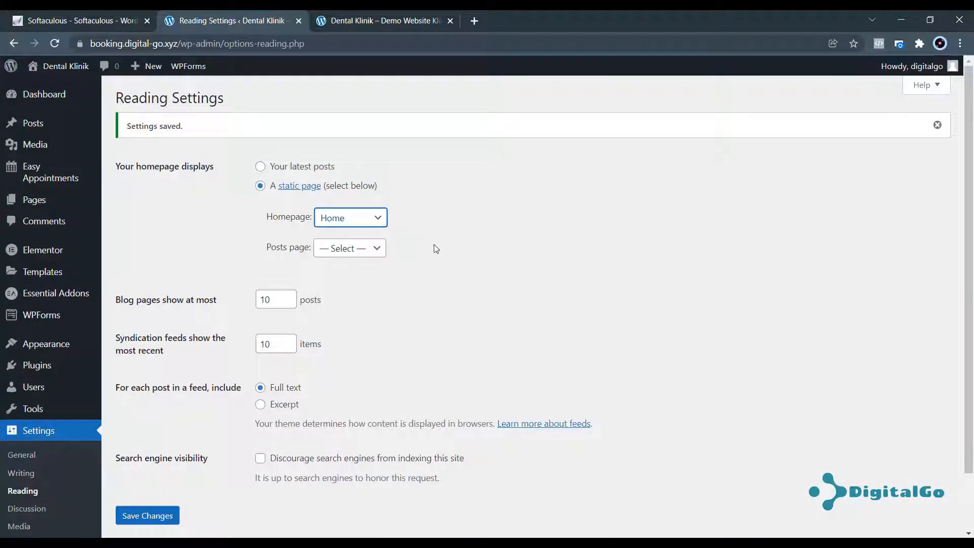
pyautogui.click(144, 521)
# Reload the live site and scroll through the Home page sections back to the hero.
pyautogui.click(359, 21)
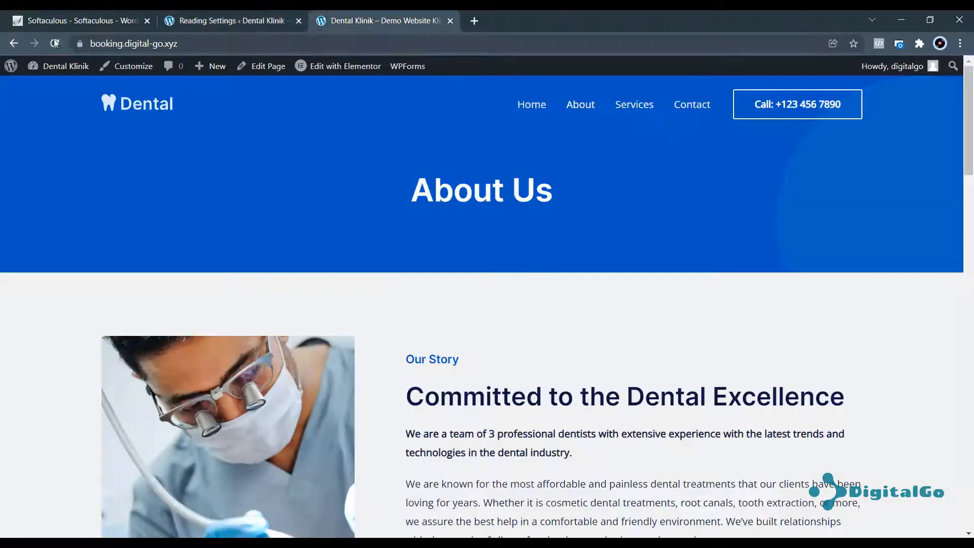
pyautogui.click(55, 43)
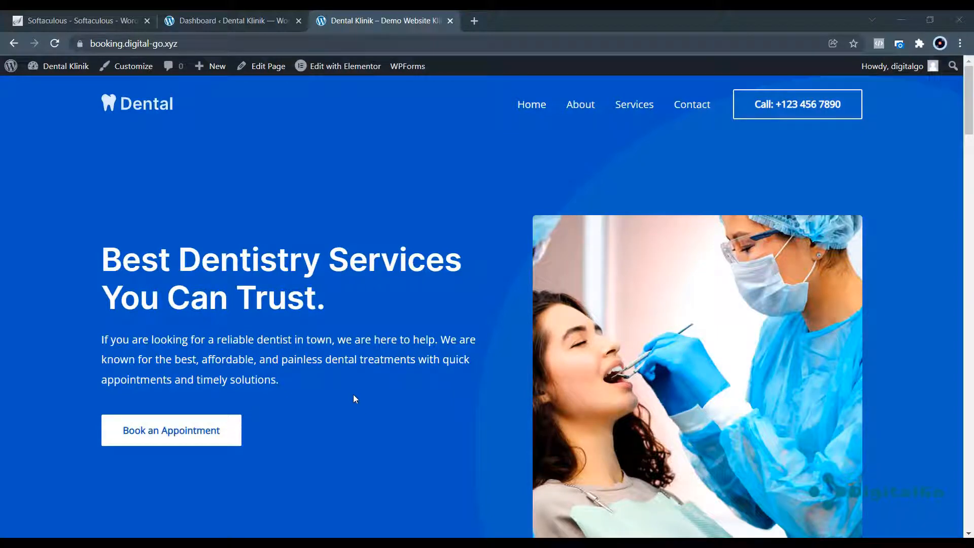
pyautogui.scroll(-7, 364, 283)
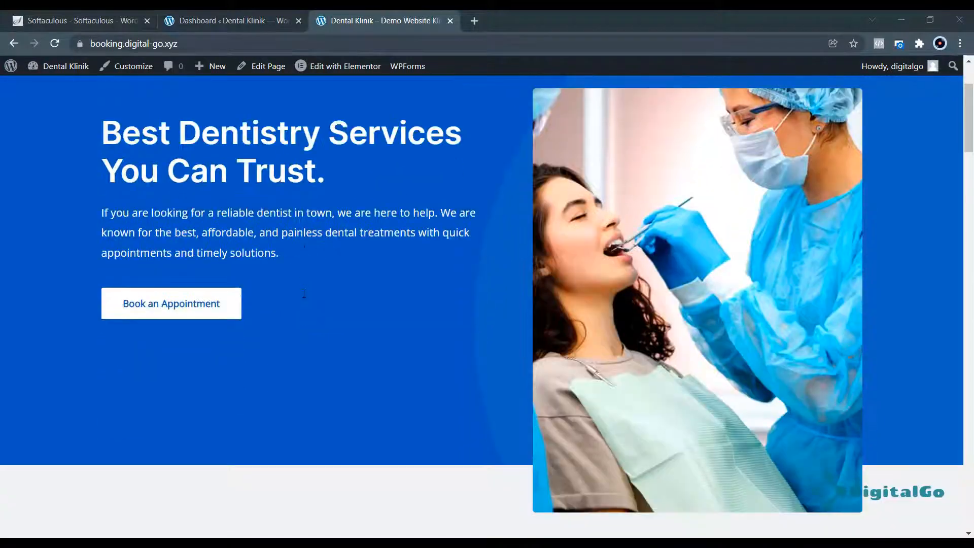
pyautogui.scroll(7, 299, 298)
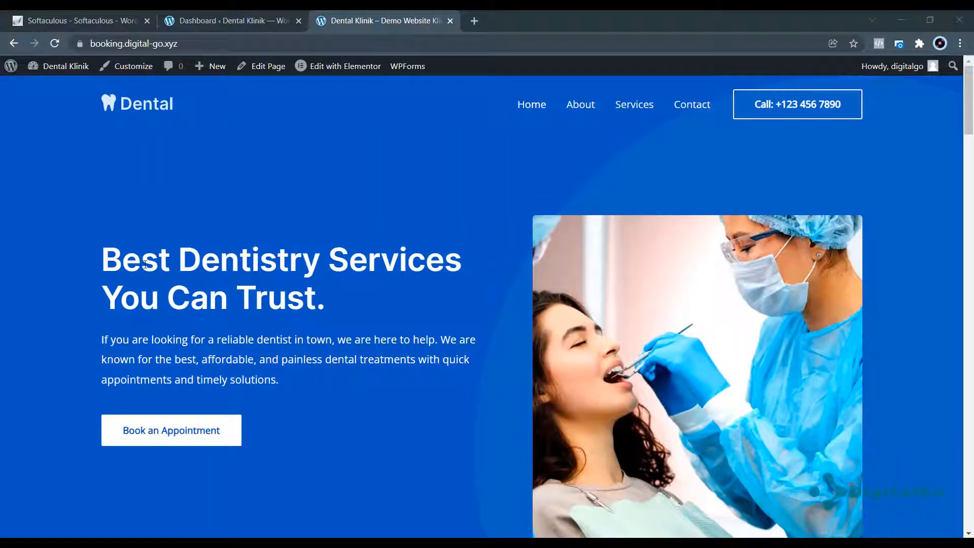
pyautogui.scroll(-8, 459, 203)
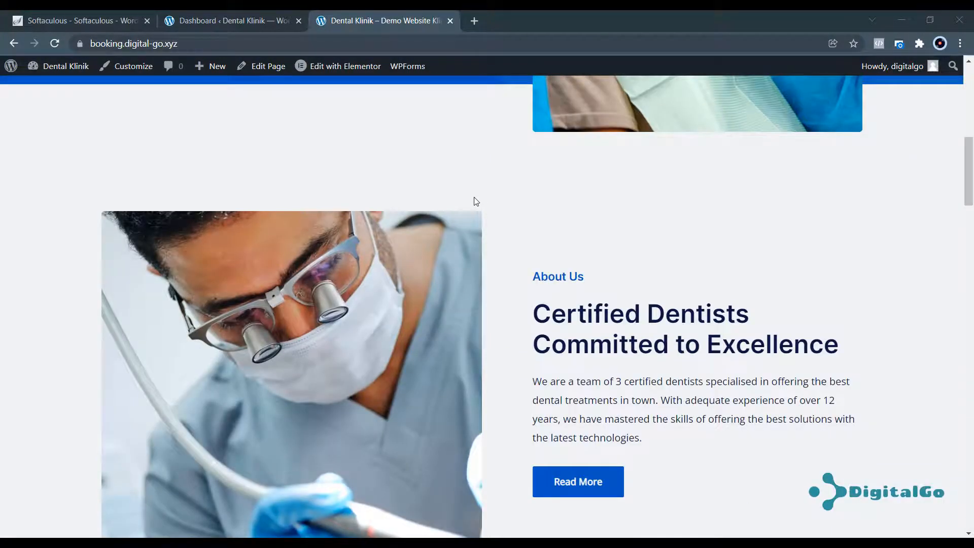
pyautogui.scroll(-15, 476, 201)
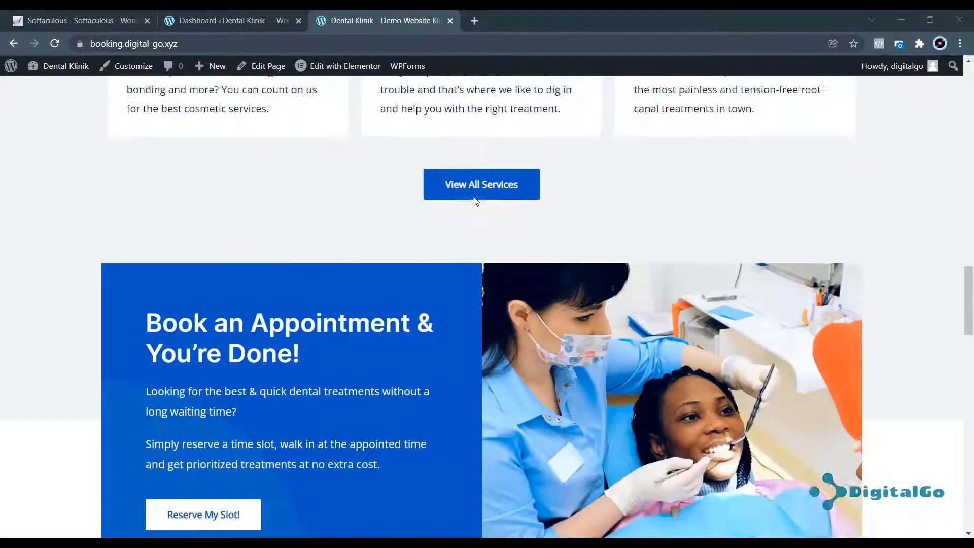
pyautogui.scroll(-12, 476, 202)
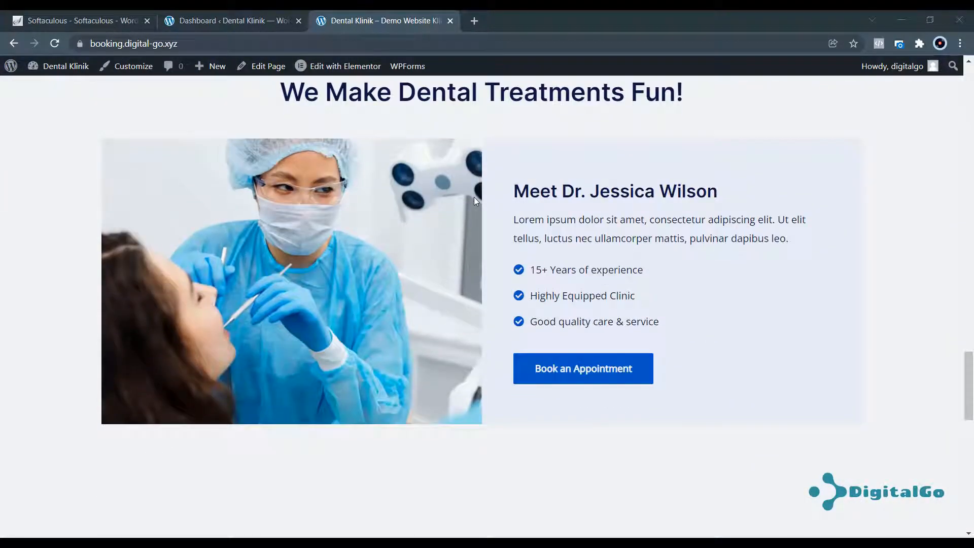
pyautogui.scroll(15, 475, 200)
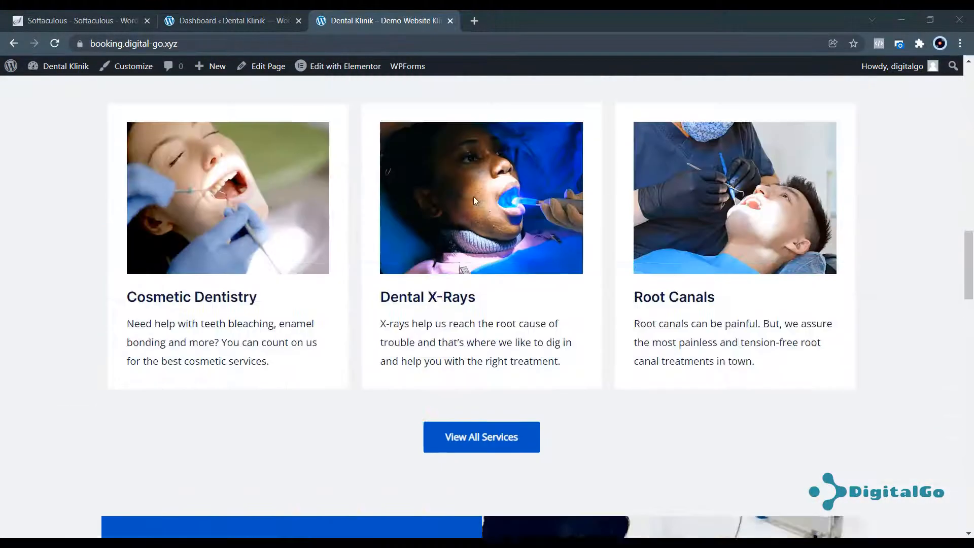
pyautogui.scroll(10, 475, 202)
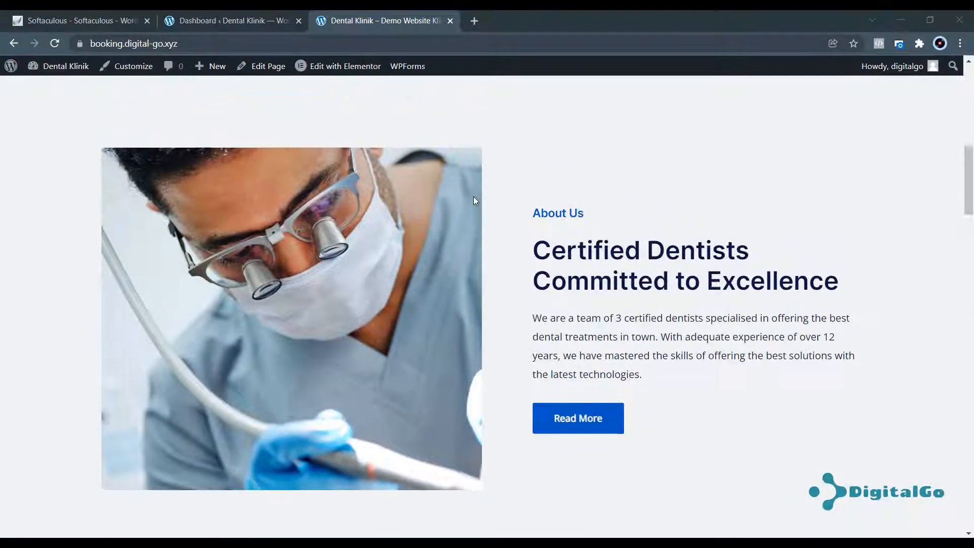
pyautogui.scroll(5, 475, 201)
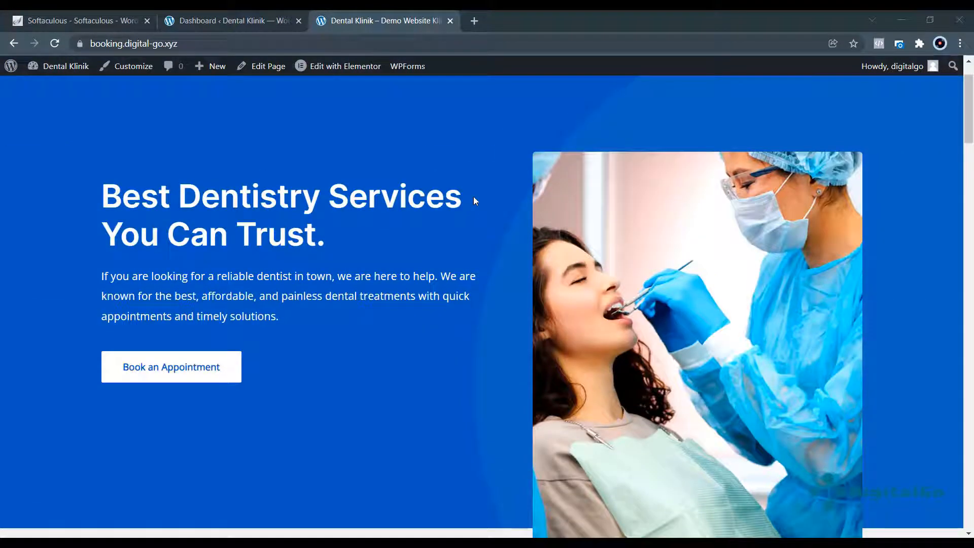
pyautogui.scroll(1, 475, 201)
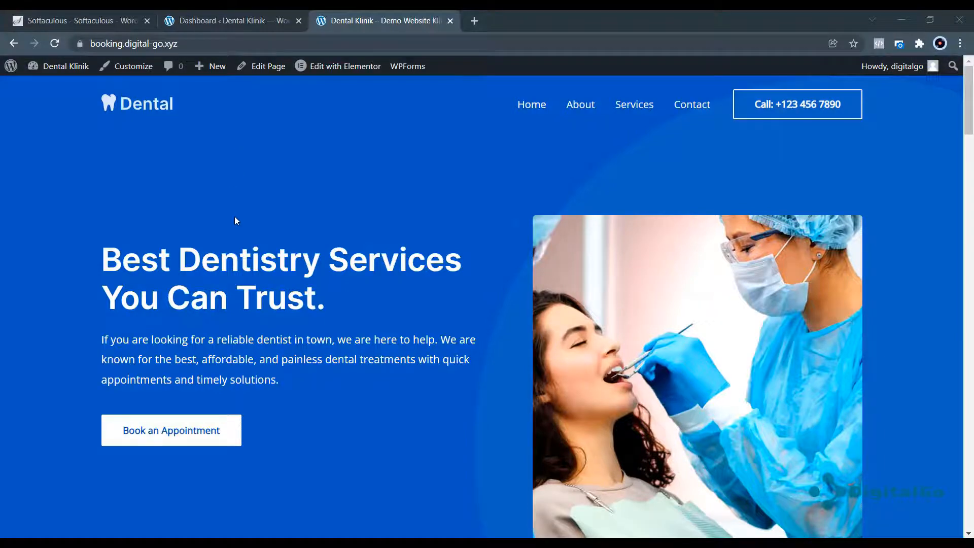
pyautogui.scroll(-15, 234, 214)
pyautogui.scroll(15, 233, 210)
# From the dashboard's All Pages list, open the Home page for editing.
pyautogui.click(230, 20)
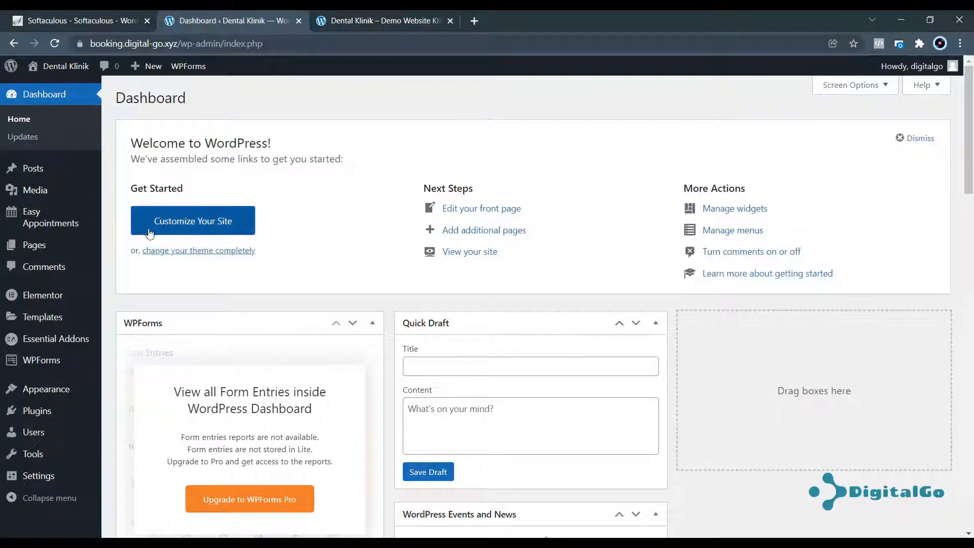
pyautogui.moveTo(42, 255)
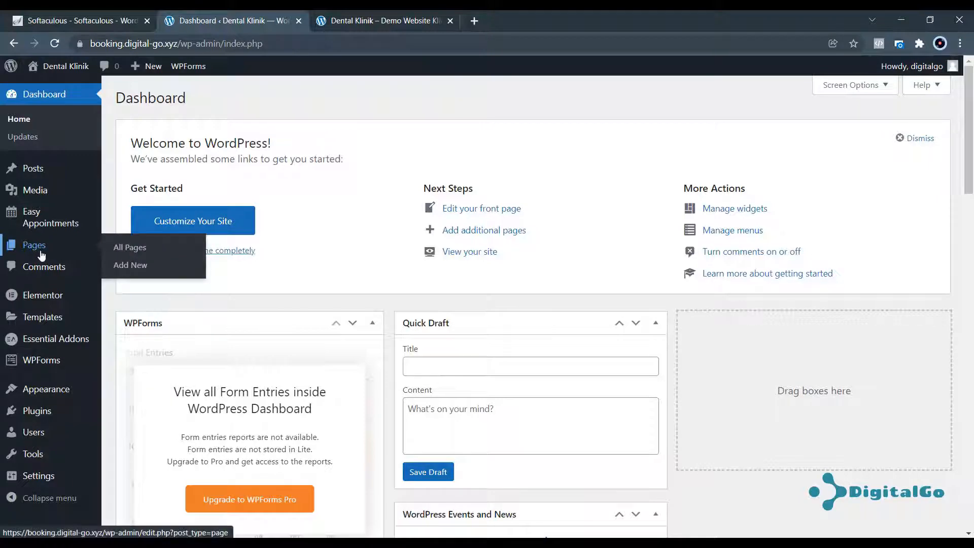
pyautogui.click(127, 250)
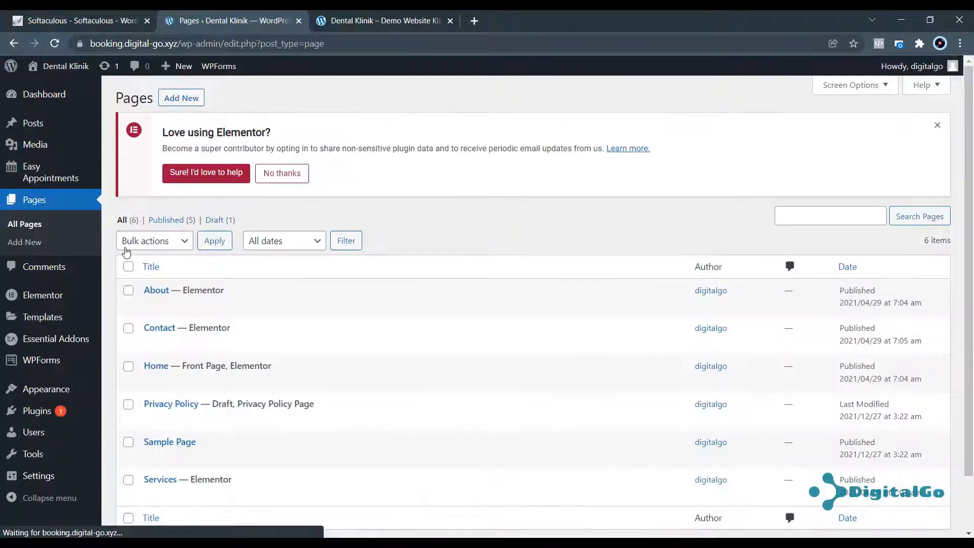
pyautogui.scroll(-1, 317, 260)
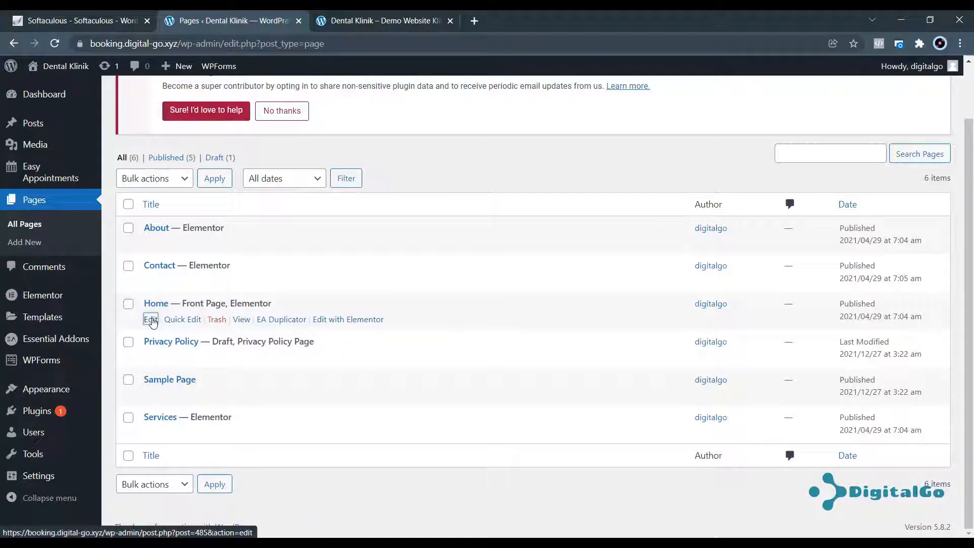
pyautogui.click(152, 321)
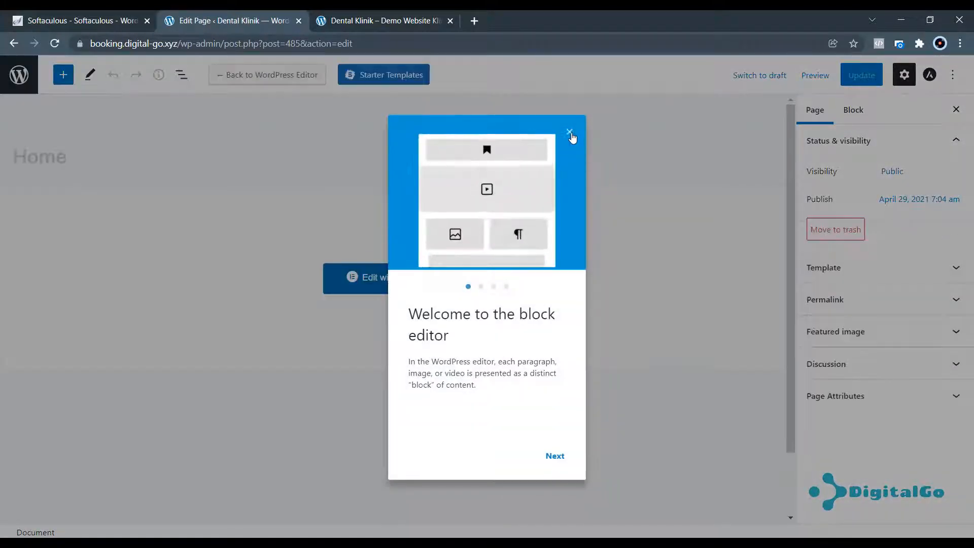
# Dismiss the block editor welcome guide and open the Home page in Elementor.
pyautogui.click(569, 133)
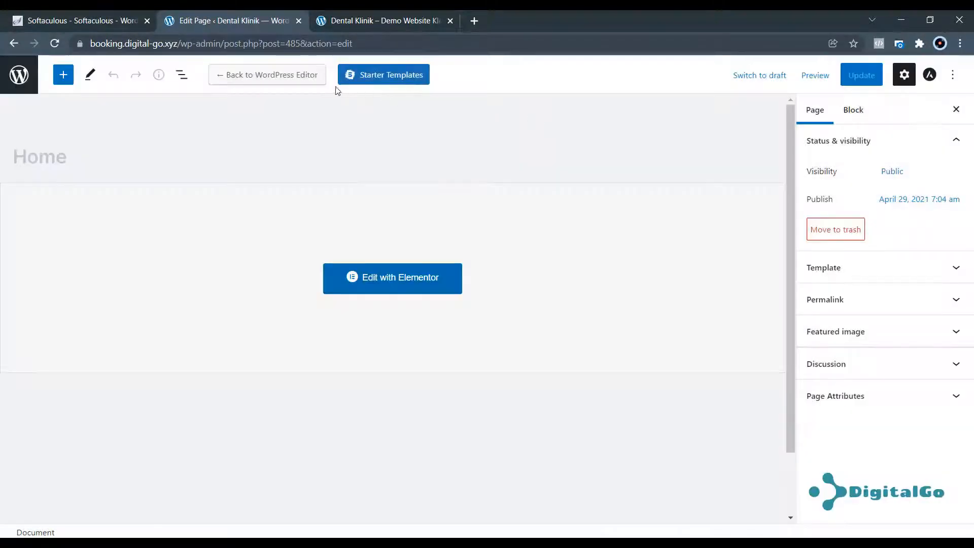
pyautogui.click(391, 279)
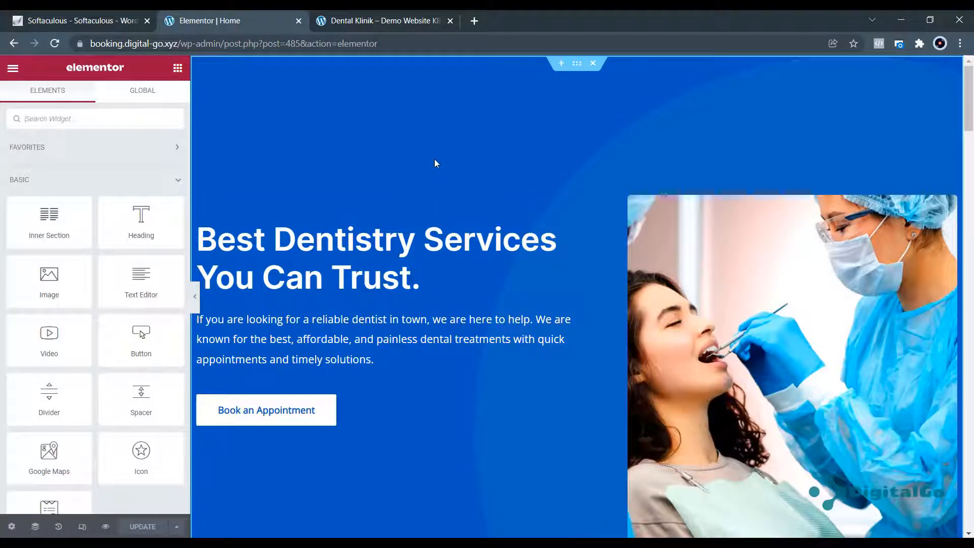
pyautogui.scroll(-9, 432, 165)
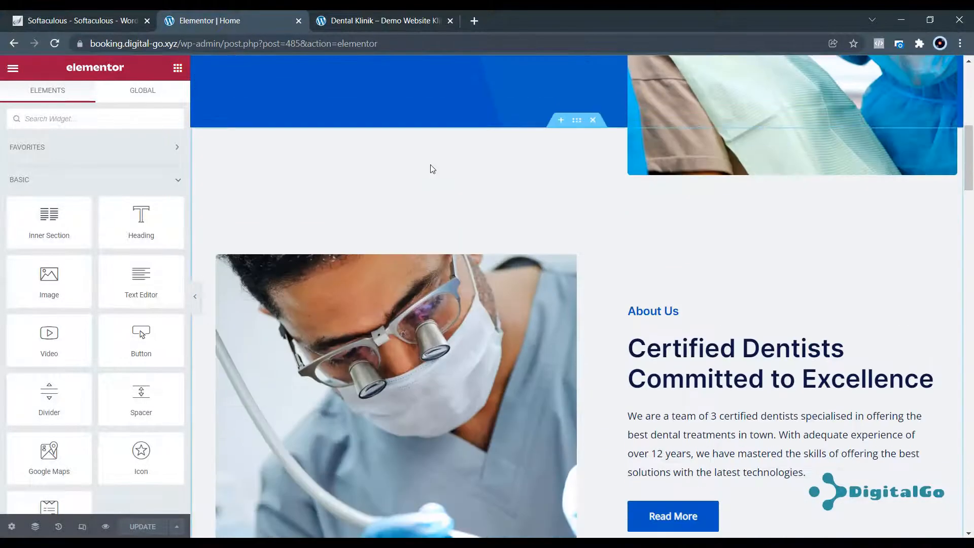
pyautogui.scroll(2, 431, 169)
pyautogui.scroll(6, 431, 169)
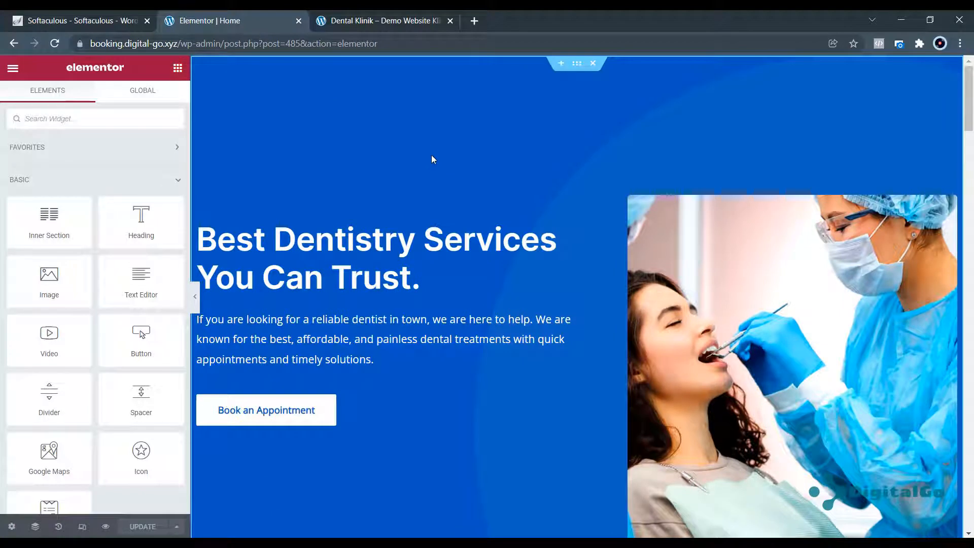
# Insert a new single-column section above the hero.
pyautogui.click(560, 63)
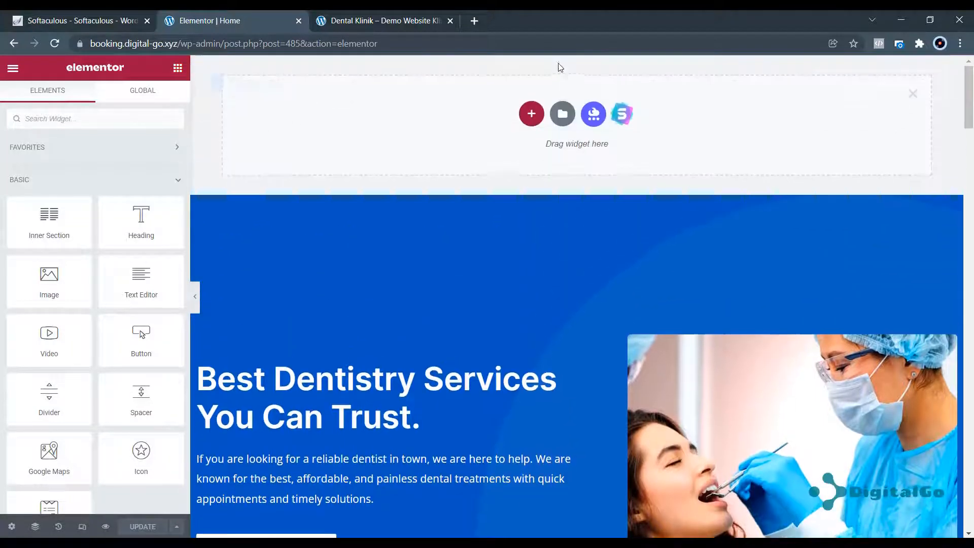
pyautogui.click(531, 116)
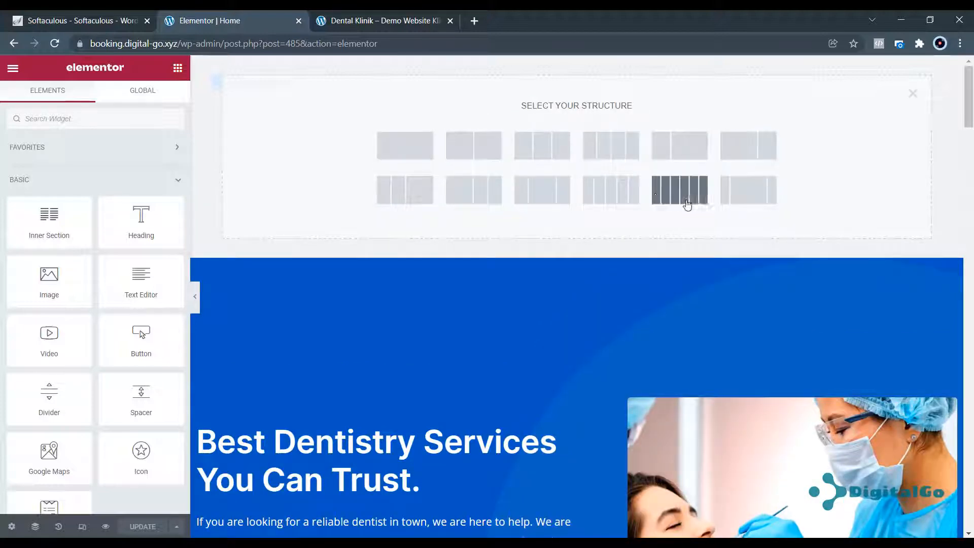
pyautogui.click(419, 152)
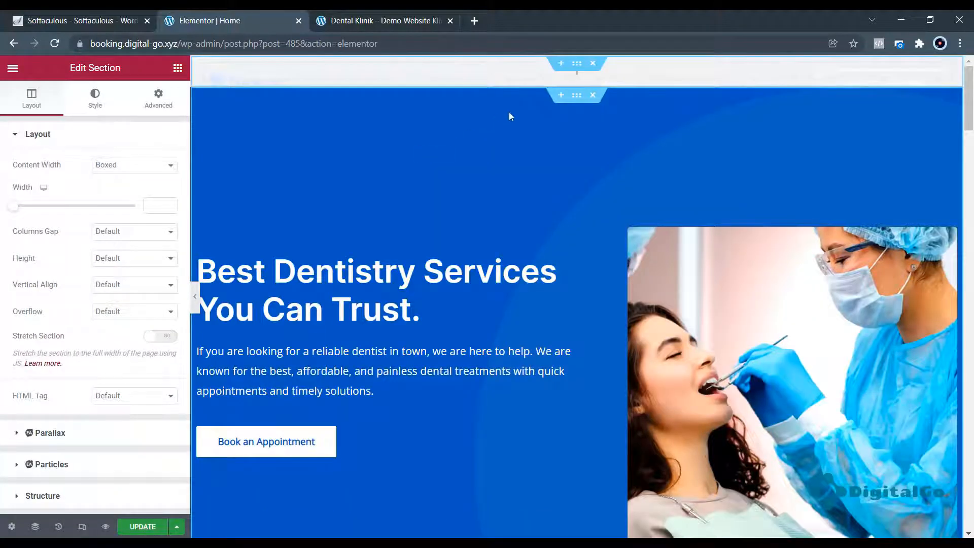
pyautogui.click(576, 77)
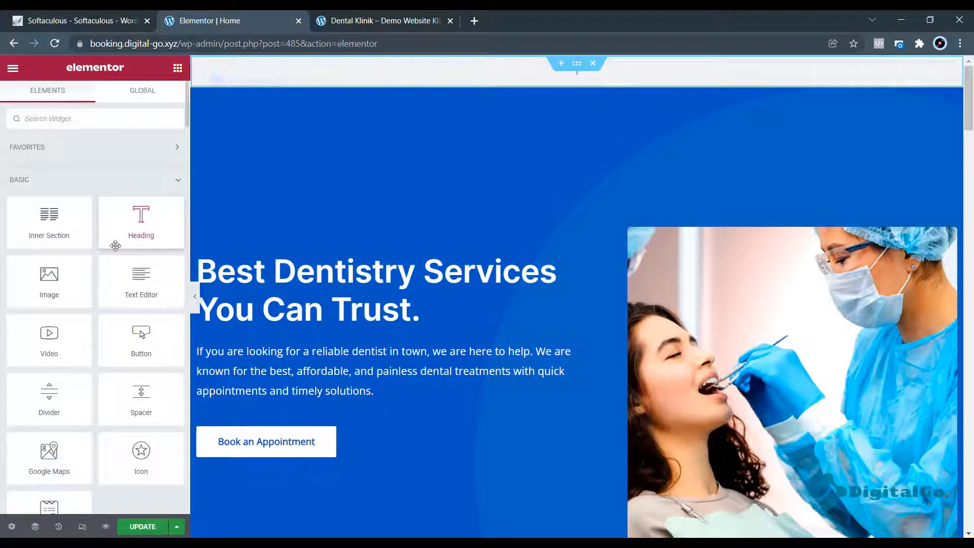
pyautogui.scroll(-5, 114, 245)
pyautogui.scroll(5, 114, 245)
# Add a 'Test Ini heading' heading to the new section, then delete the section.
pyautogui.moveTo(140, 213); pyautogui.dragTo(475, 71)
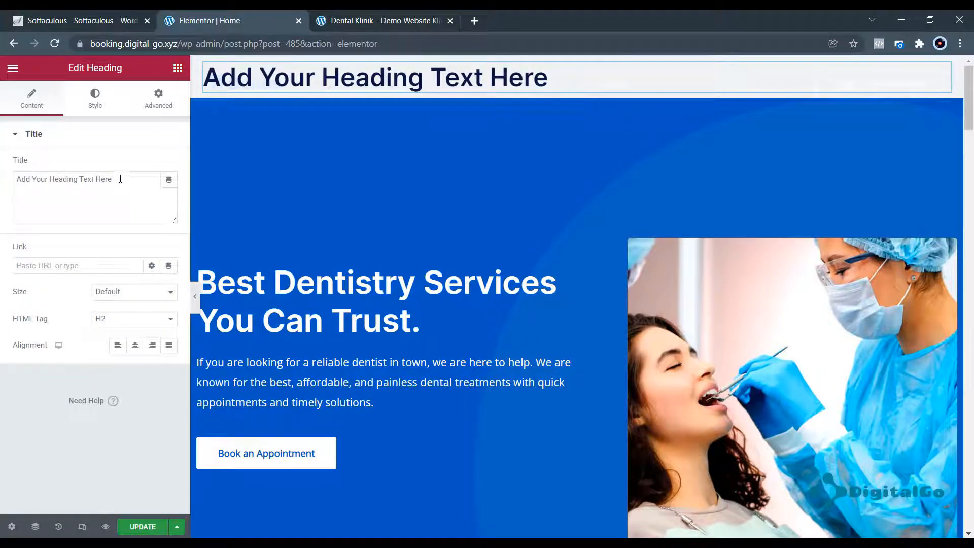
pyautogui.moveTo(120, 178); pyautogui.dragTo(18, 183)
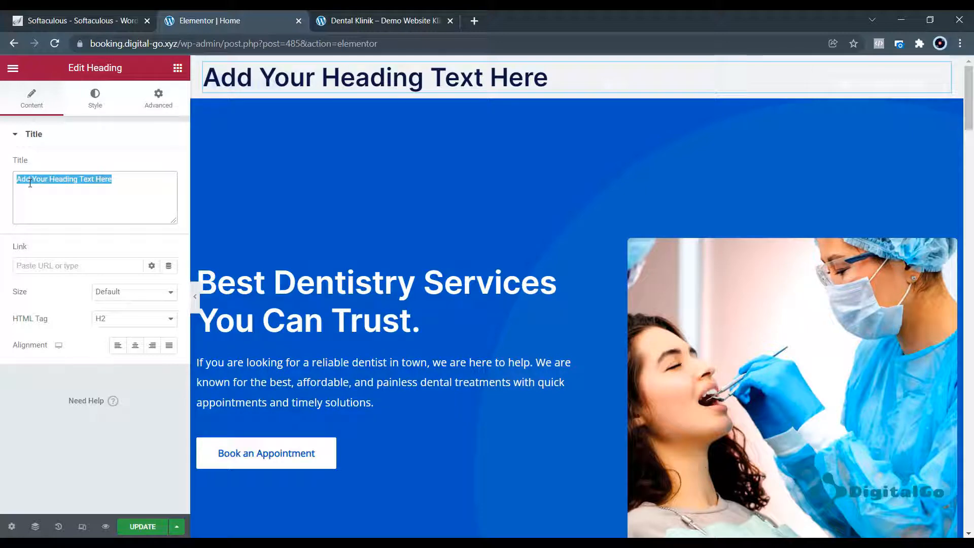
pyautogui.write('Test')
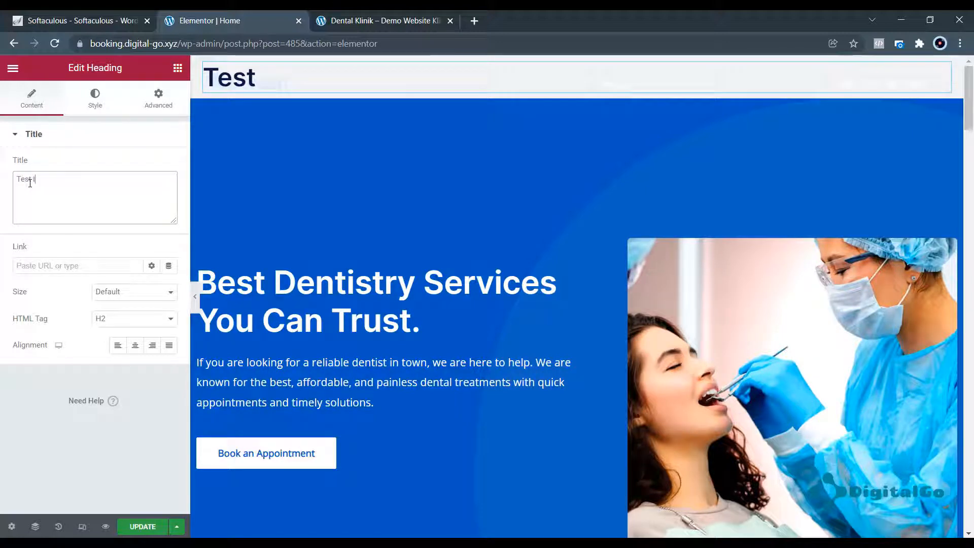
pyautogui.write(' Ini a')
pyautogui.press('BackSpace')
pyautogui.write('hedin')
pyautogui.press('BackSpace')
pyautogui.press('BackSpace')
pyautogui.press('BackSpace')
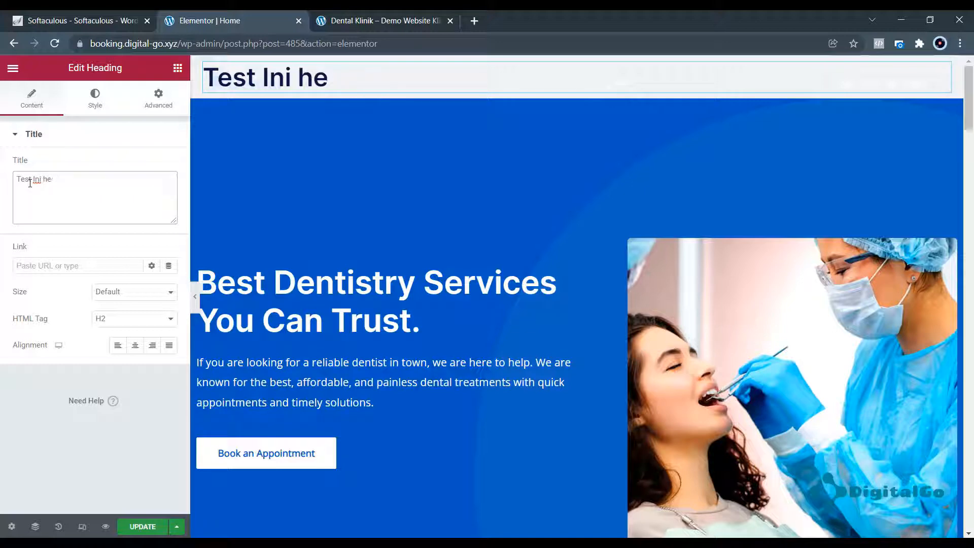
pyautogui.write('ading')
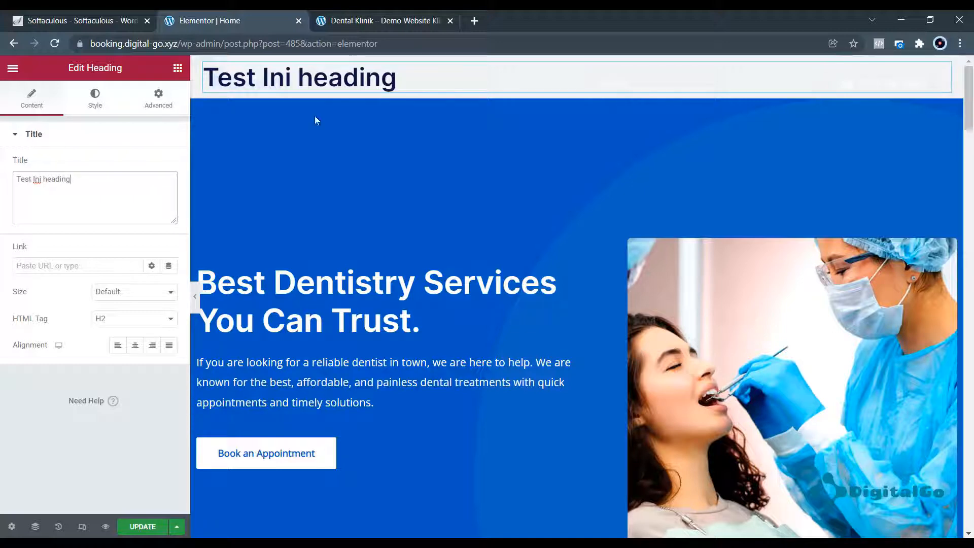
pyautogui.click(593, 64)
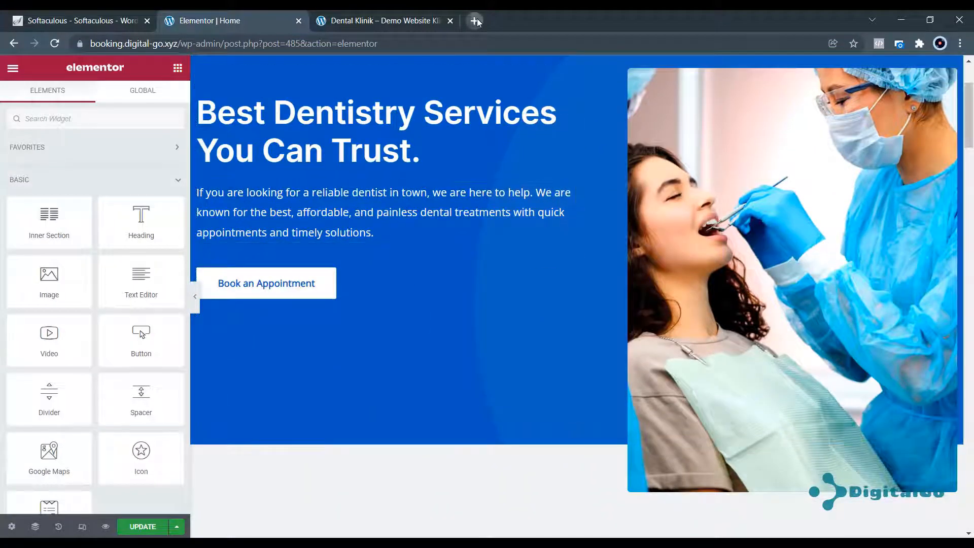
# Search Google for 'translate' in a new tab, then return to the Dental Klinik site.
pyautogui.click(475, 21)
pyautogui.write('tr')
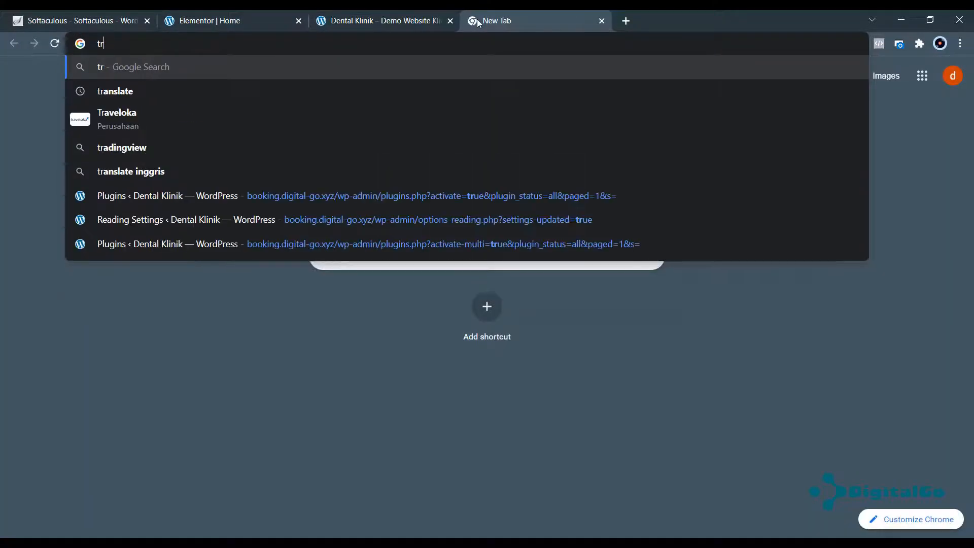
pyautogui.write('anslate')
pyautogui.press('Return')
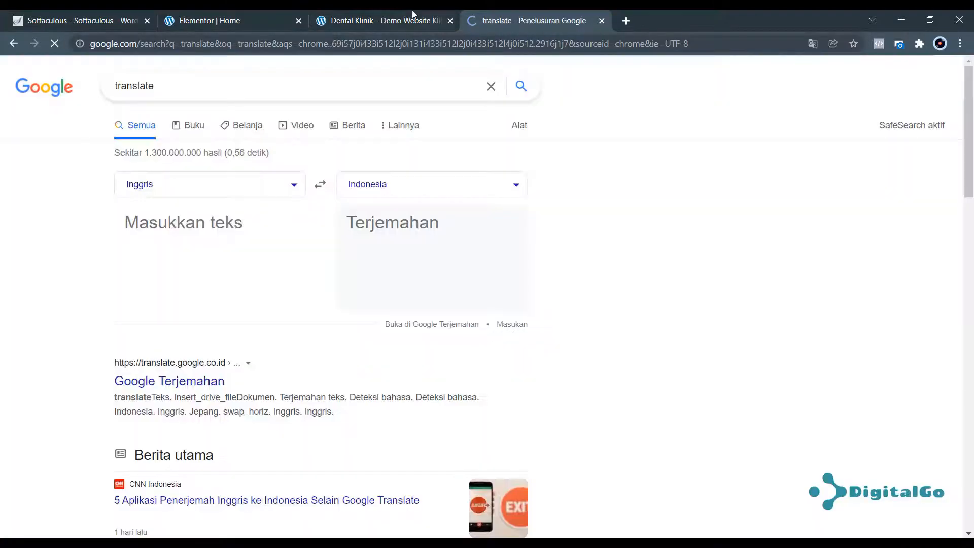
pyautogui.click(412, 15)
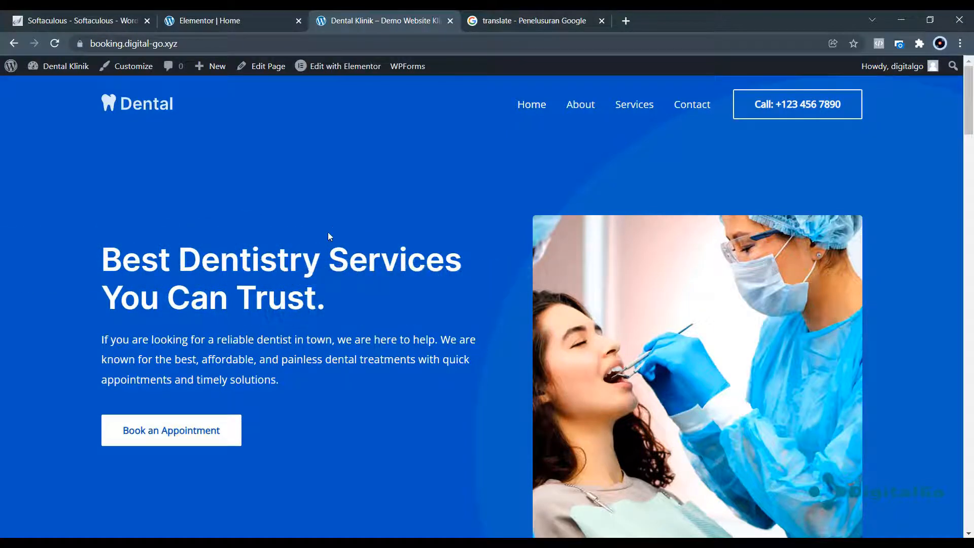
pyautogui.scroll(-3, 327, 232)
# Copy the English hero heading title into Google Translate to get the Indonesian version.
pyautogui.click(231, 13)
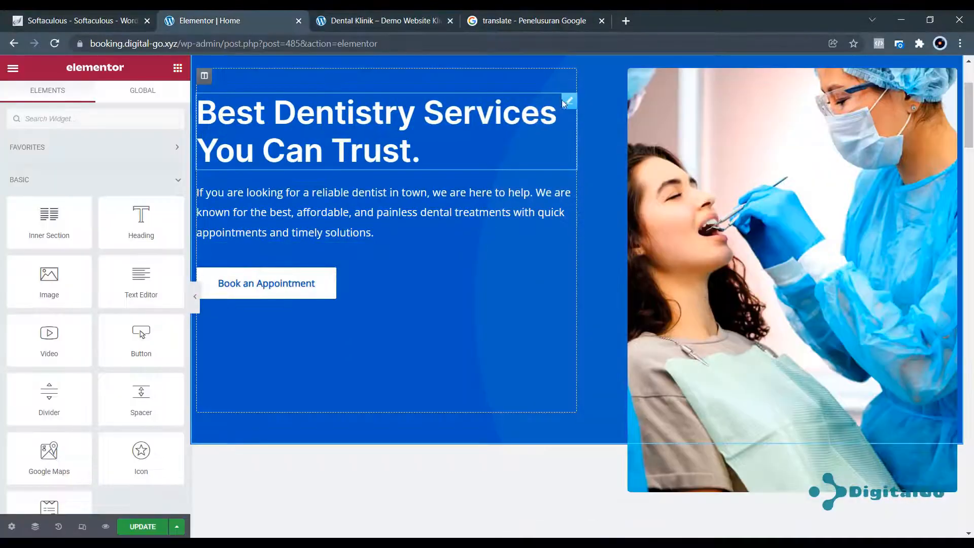
pyautogui.click(569, 103)
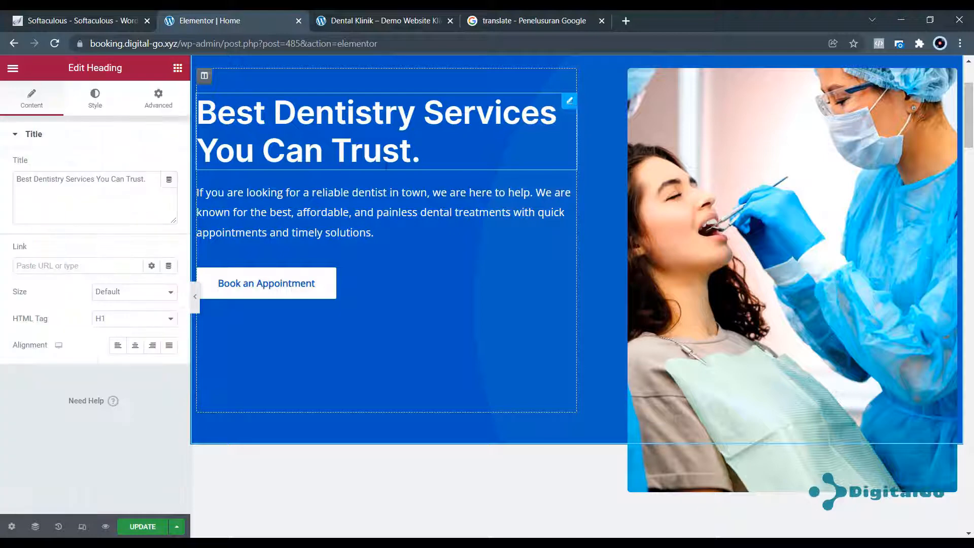
pyautogui.moveTo(148, 183); pyautogui.dragTo(23, 188)
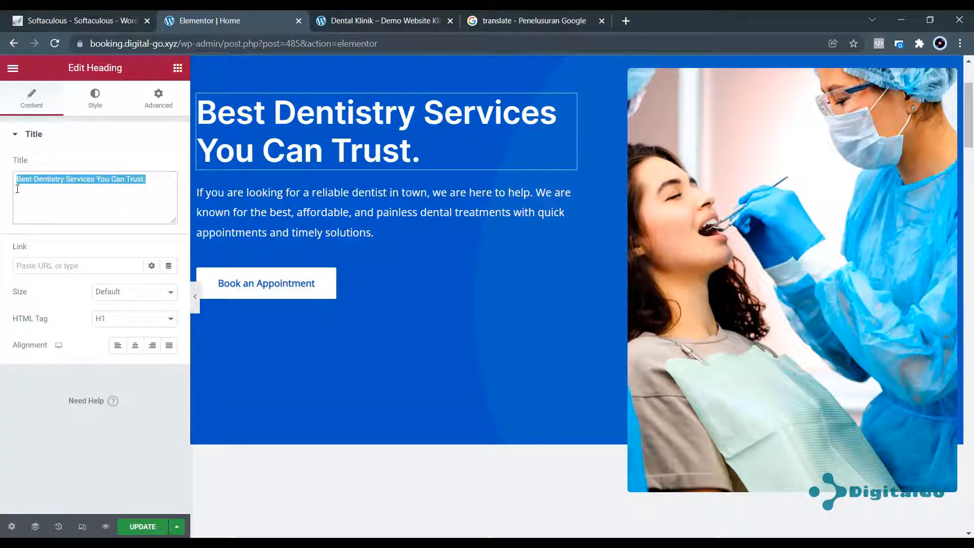
pyautogui.rightClick(23, 181)
pyautogui.click(53, 218)
pyautogui.click(505, 22)
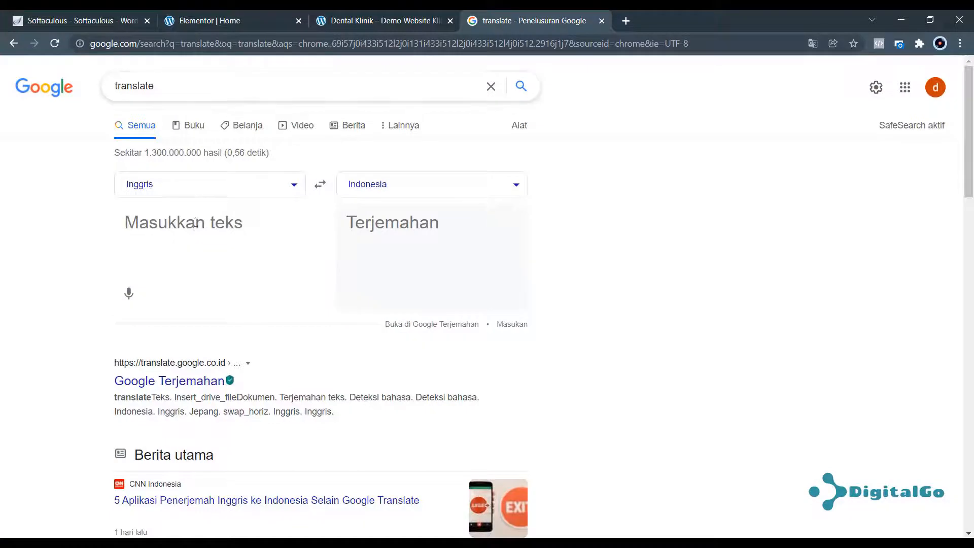
pyautogui.rightClick(195, 223)
pyautogui.click(231, 336)
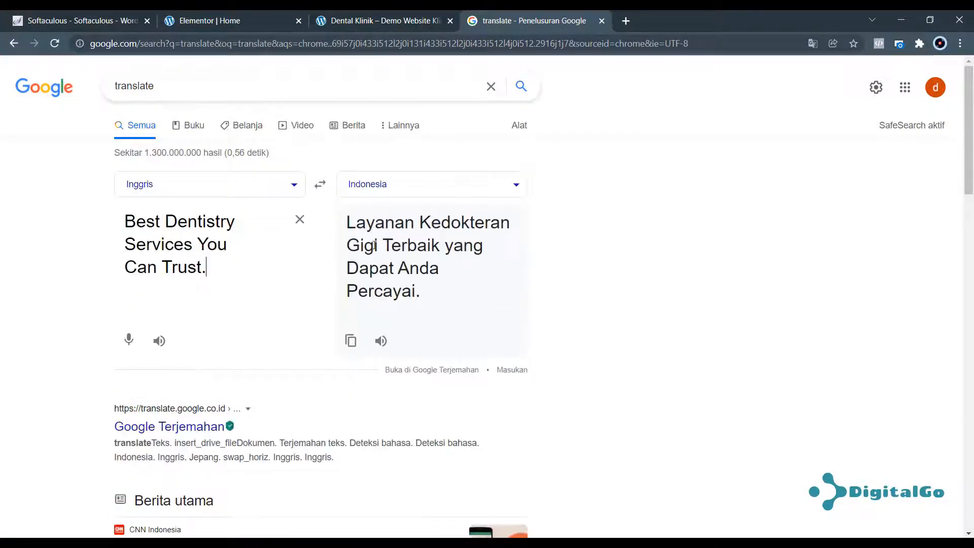
# Paste the Indonesian translation into the heading Title as plain text.
pyautogui.moveTo(348, 222); pyautogui.dragTo(420, 298)
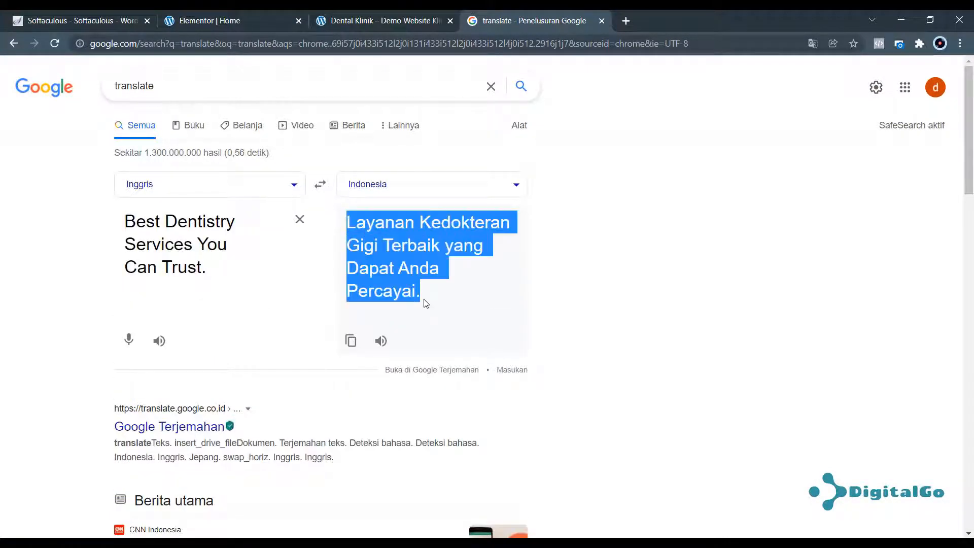
pyautogui.click(257, 21)
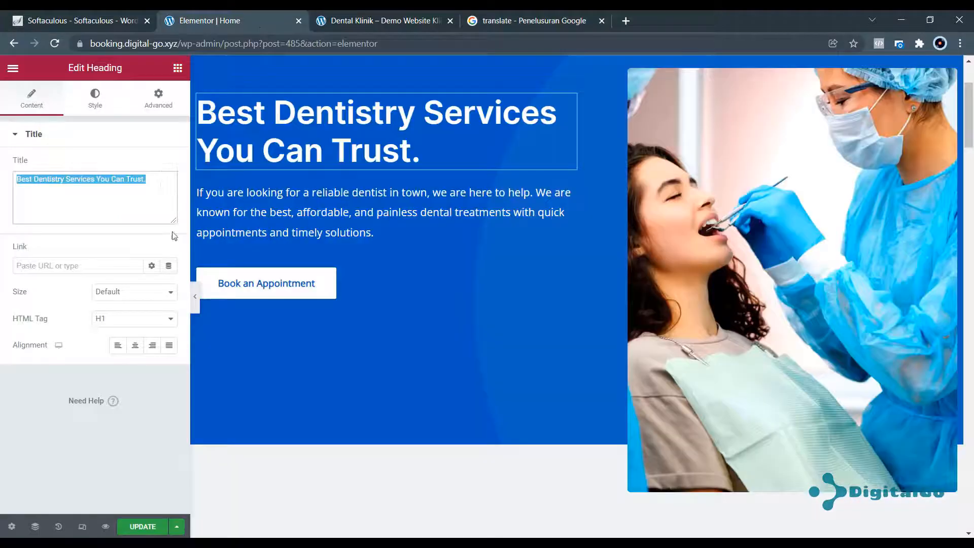
pyautogui.hotkey('ctrl', 'v')
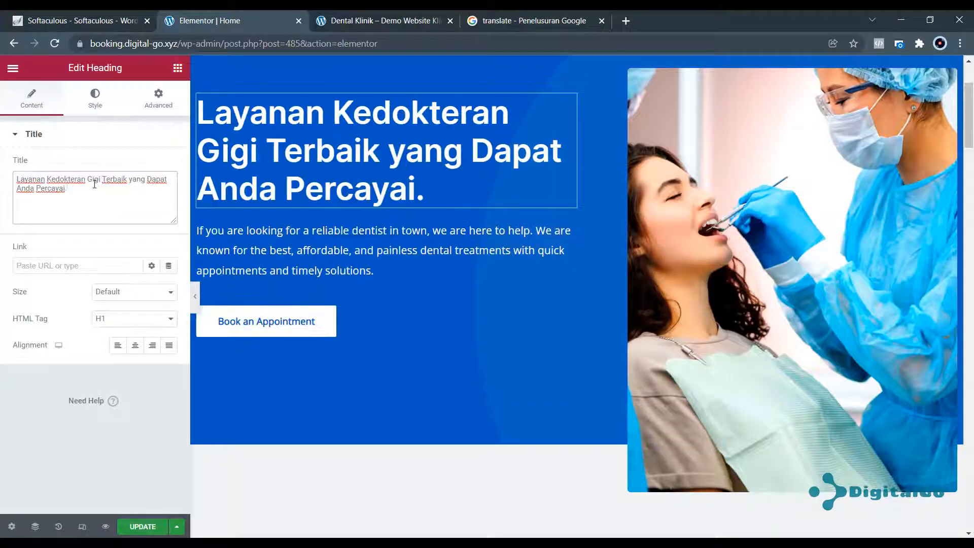
pyautogui.hotkey('ctrl', 'z')
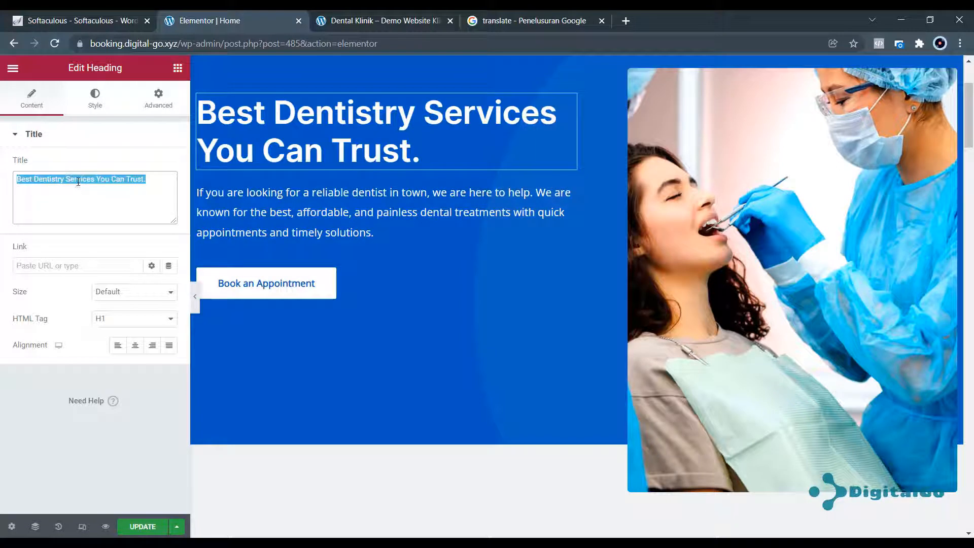
pyautogui.rightClick(78, 182)
pyautogui.click(143, 258)
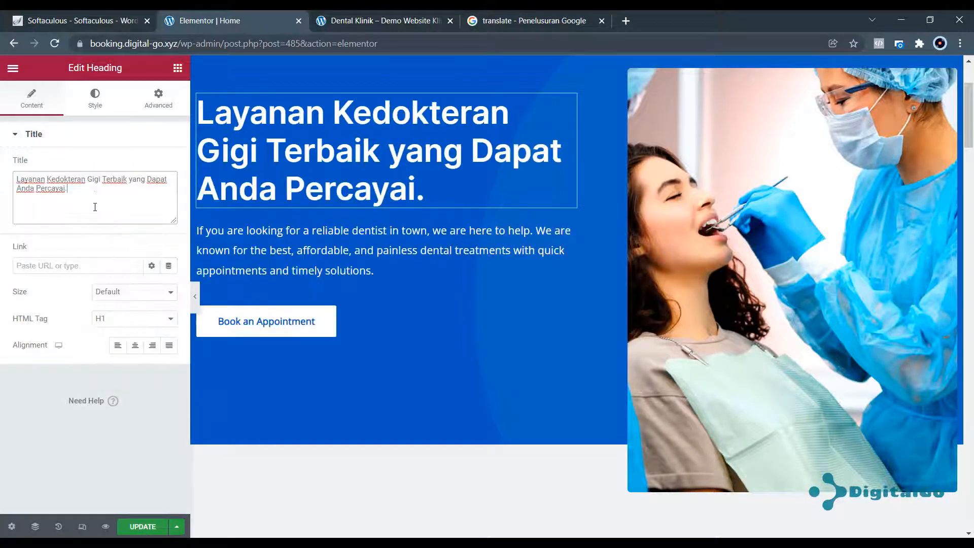
# Replace 'Kedokteran' with 'Perawatan' so the heading reads 'Layanan Perawatan Gigi Terbaik yang Dapat Anda Percayai.'.
pyautogui.doubleClick(59, 179)
pyautogui.write('Perawatan')
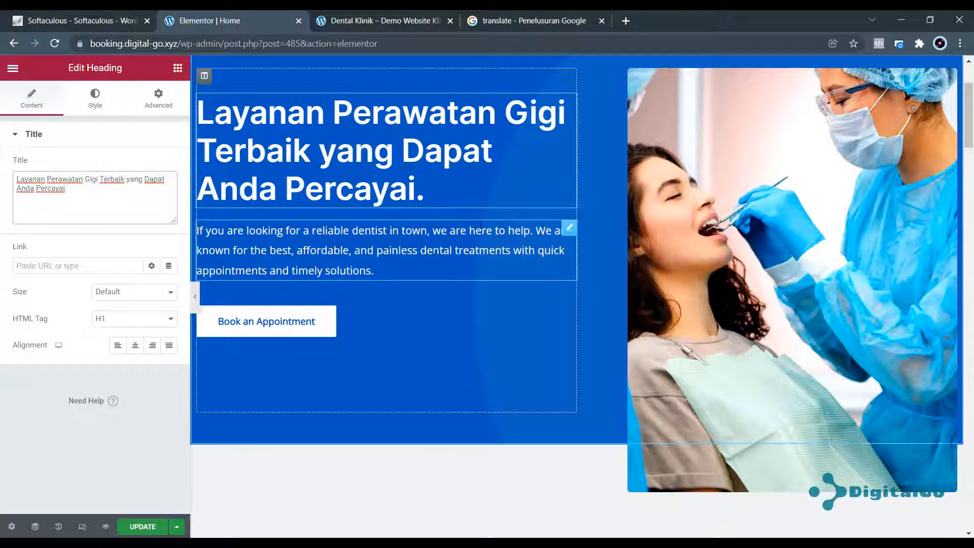
pyautogui.click(430, 239)
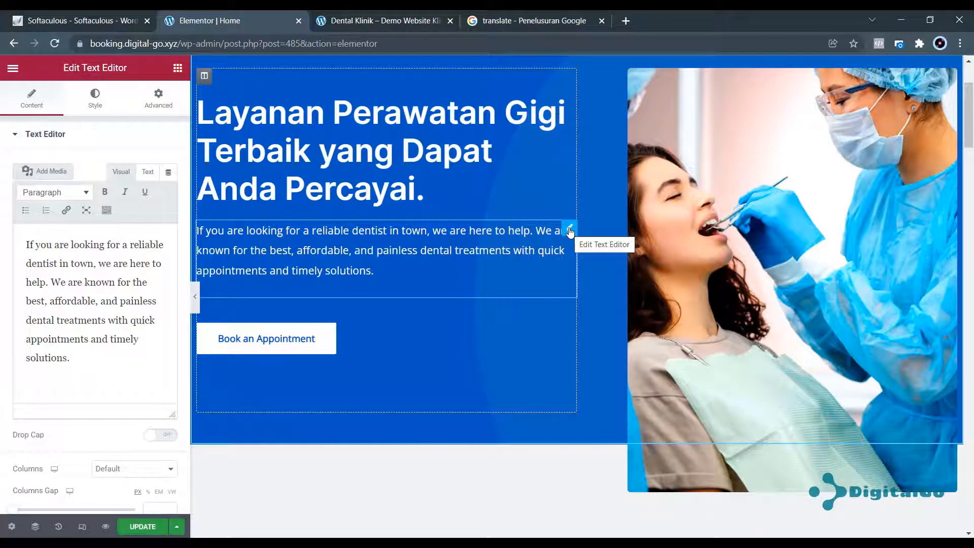
pyautogui.click(570, 232)
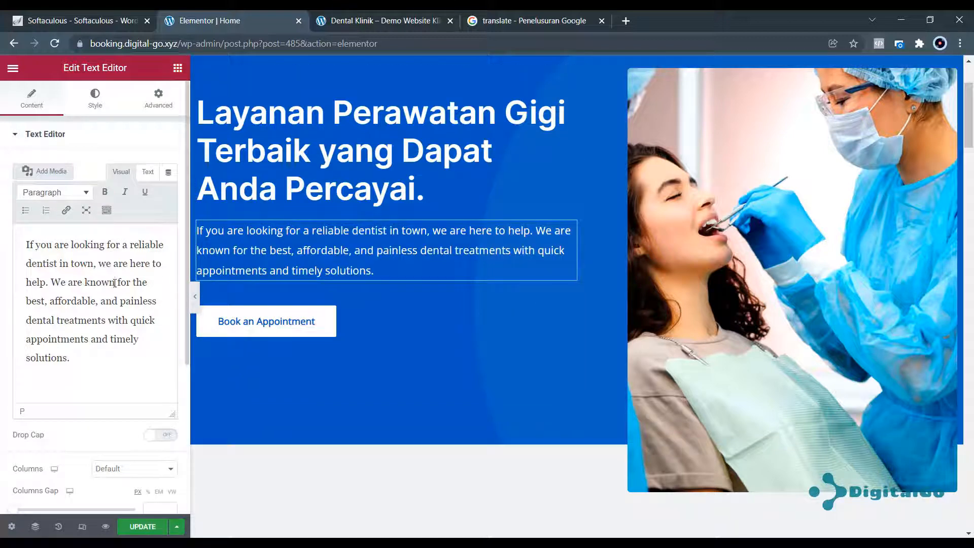
# Translate the hero paragraph and paste it back as plain text, starting 'Jika Anda mencari dokter gigi terpercaya di kota'.
pyautogui.hotkey('ctrl', 'a')
pyautogui.hotkey('ctrl', 'c')
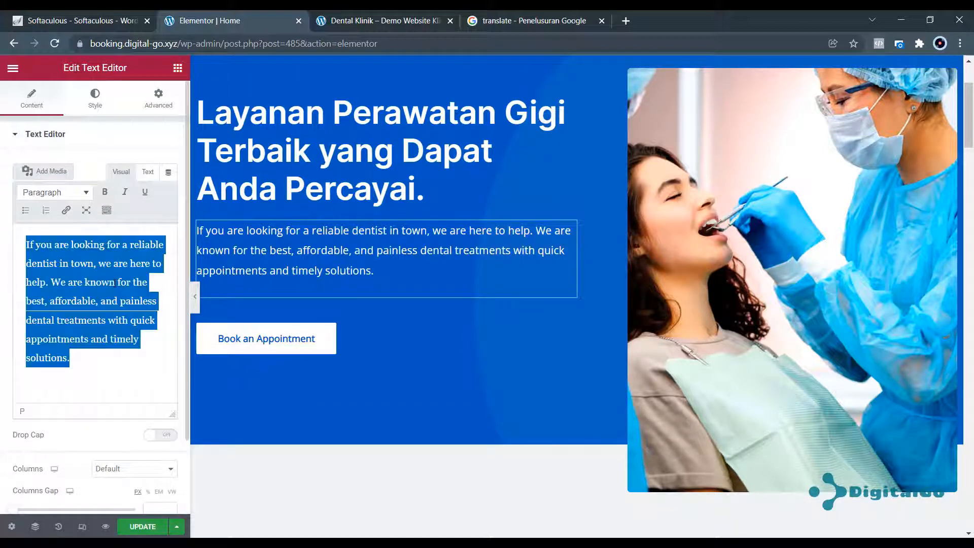
pyautogui.click(505, 15)
pyautogui.click(299, 220)
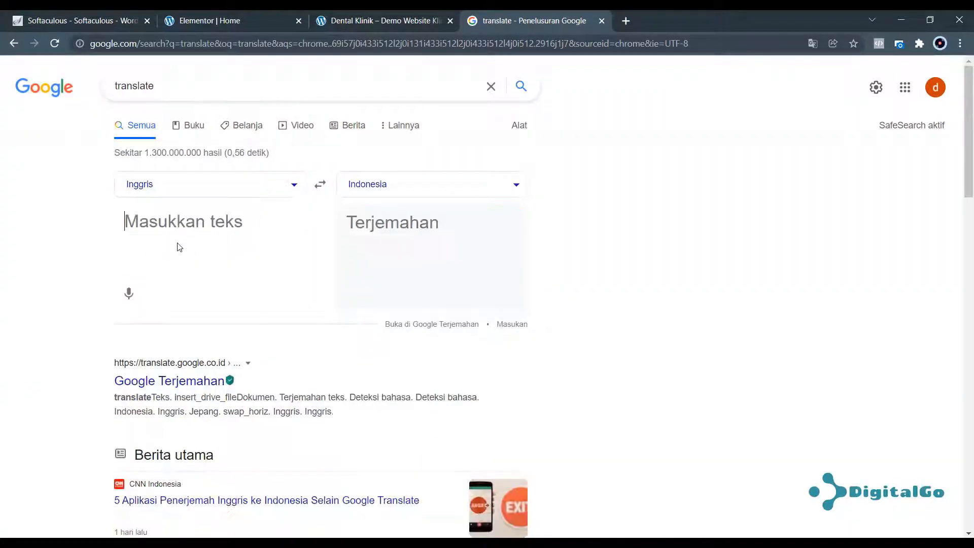
pyautogui.rightClick(177, 224)
pyautogui.click(247, 342)
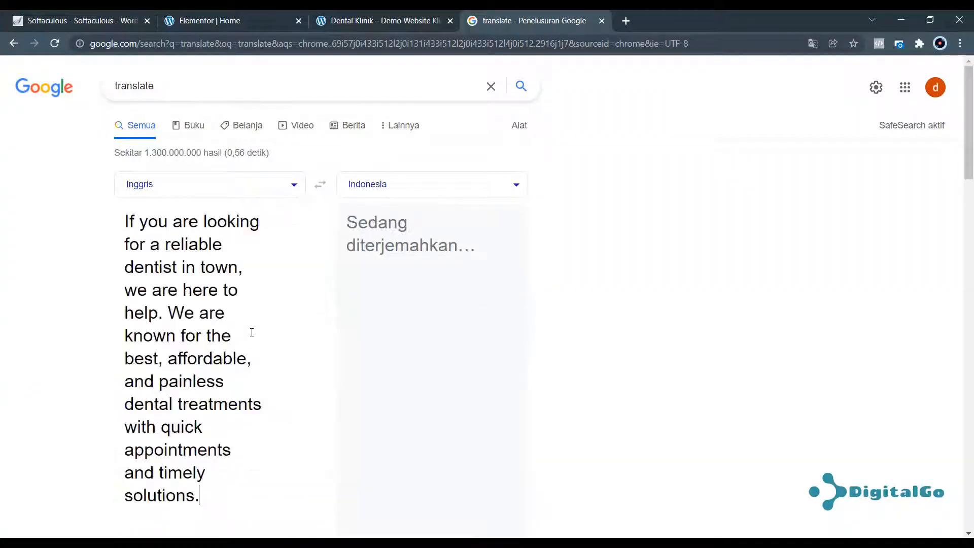
pyautogui.moveTo(349, 229); pyautogui.dragTo(456, 448)
pyautogui.hotkey('ctrl', 'c')
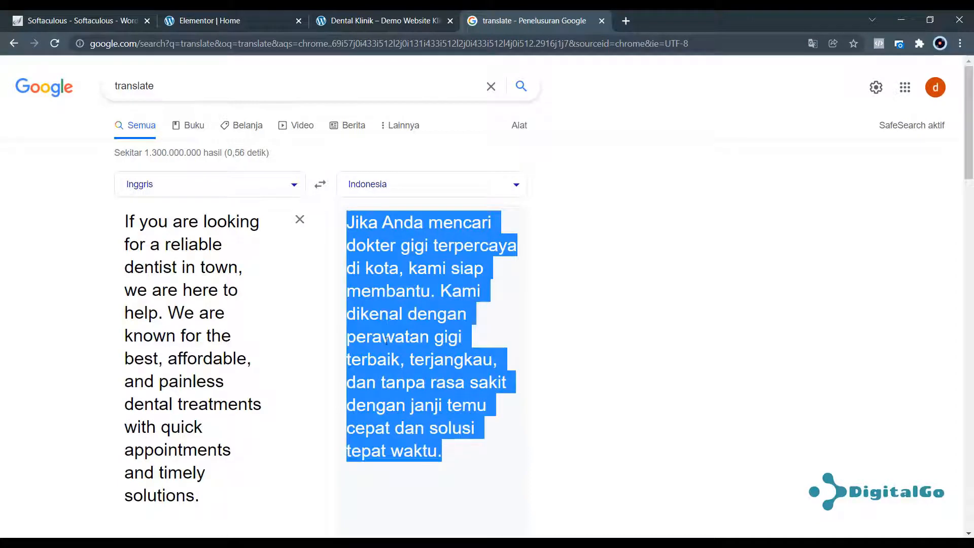
pyautogui.click(231, 21)
pyautogui.rightClick(98, 281)
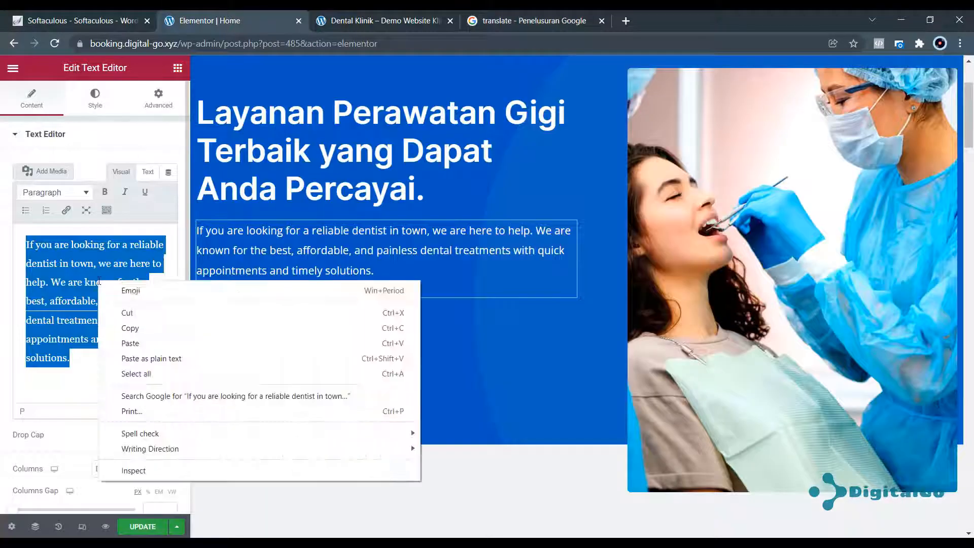
pyautogui.click(146, 359)
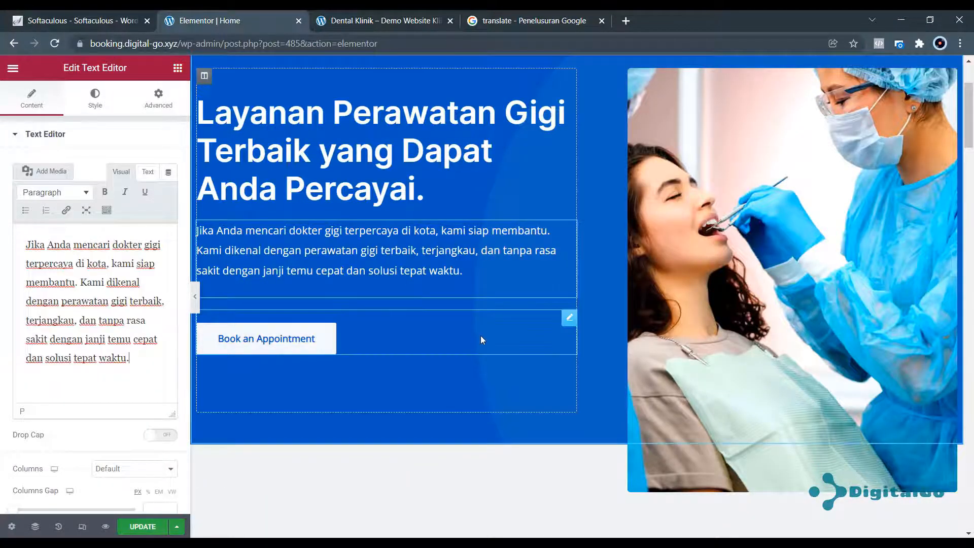
pyautogui.click(480, 336)
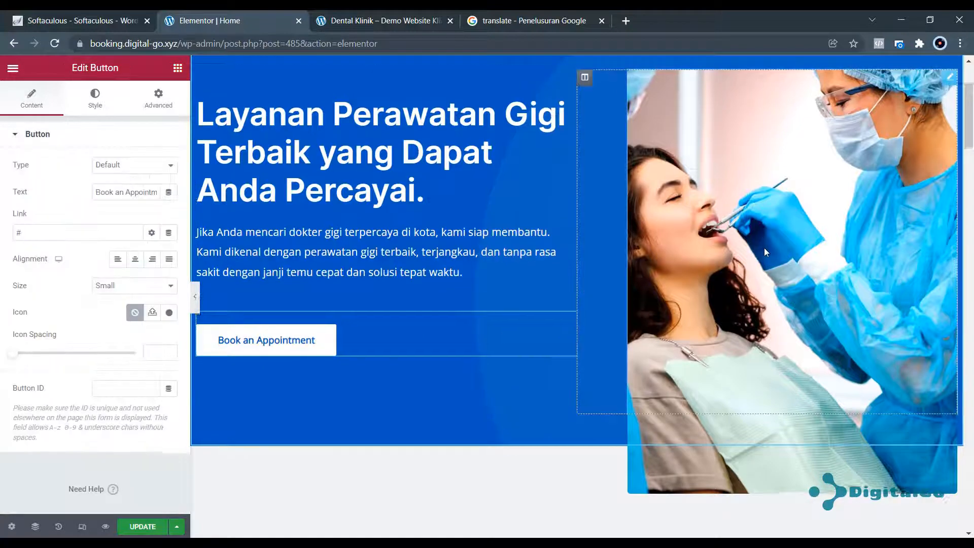
pyautogui.scroll(3, 764, 247)
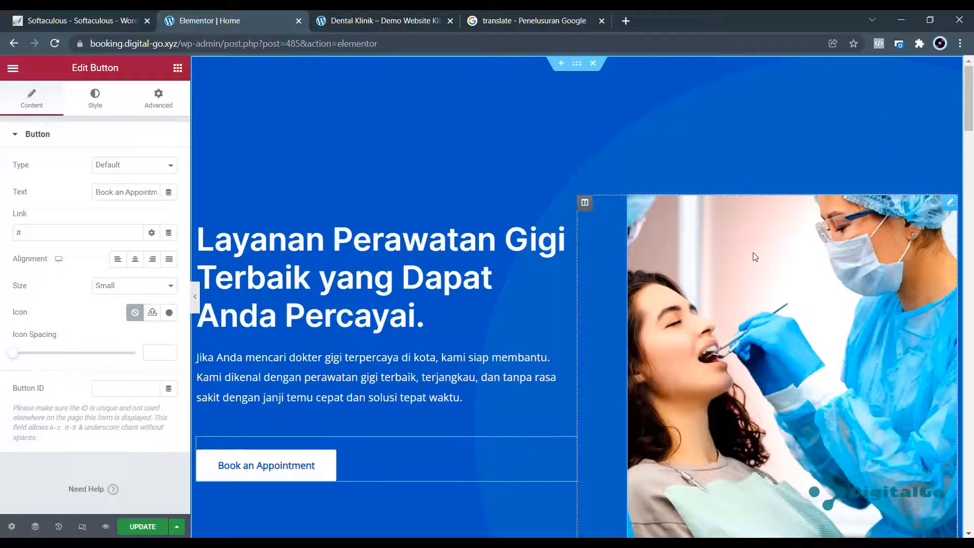
pyautogui.click(949, 205)
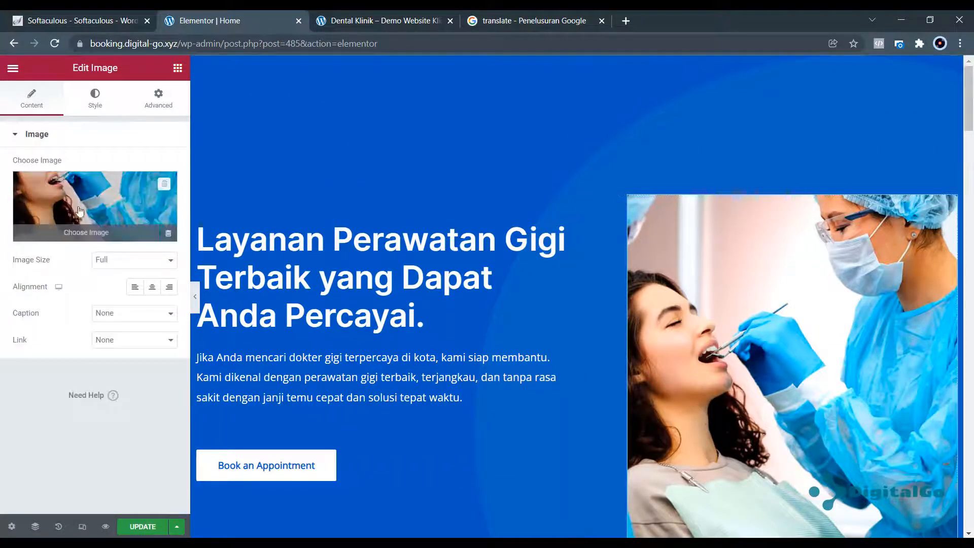
pyautogui.click(74, 233)
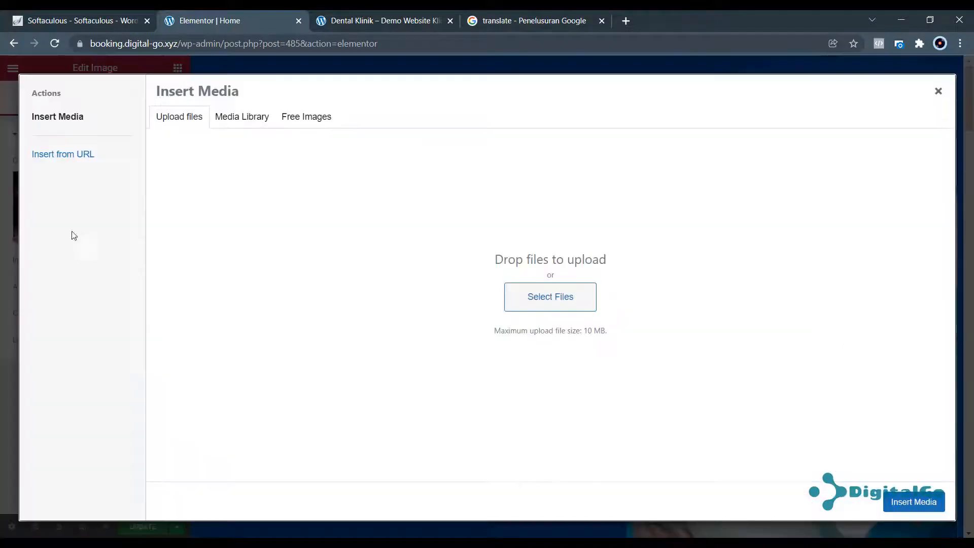
pyautogui.click(250, 118)
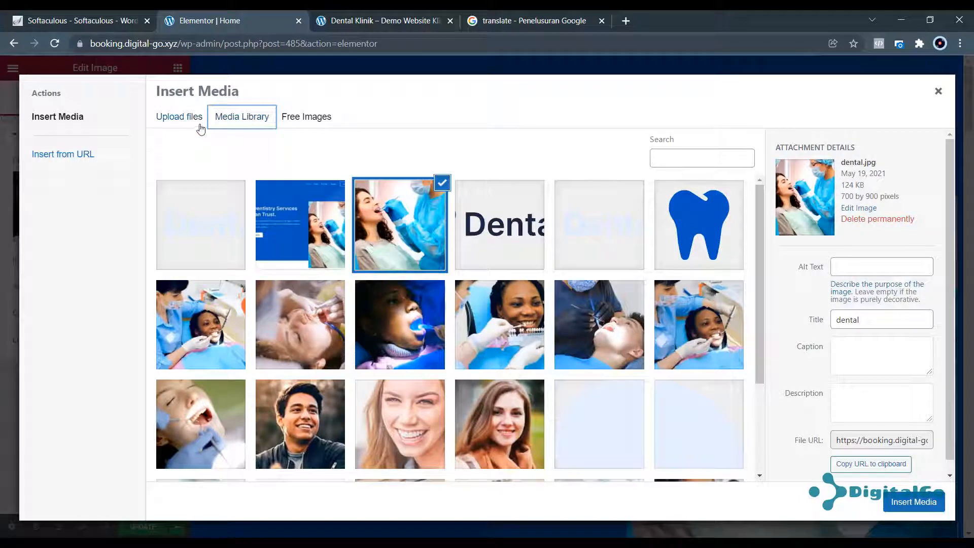
pyautogui.click(195, 118)
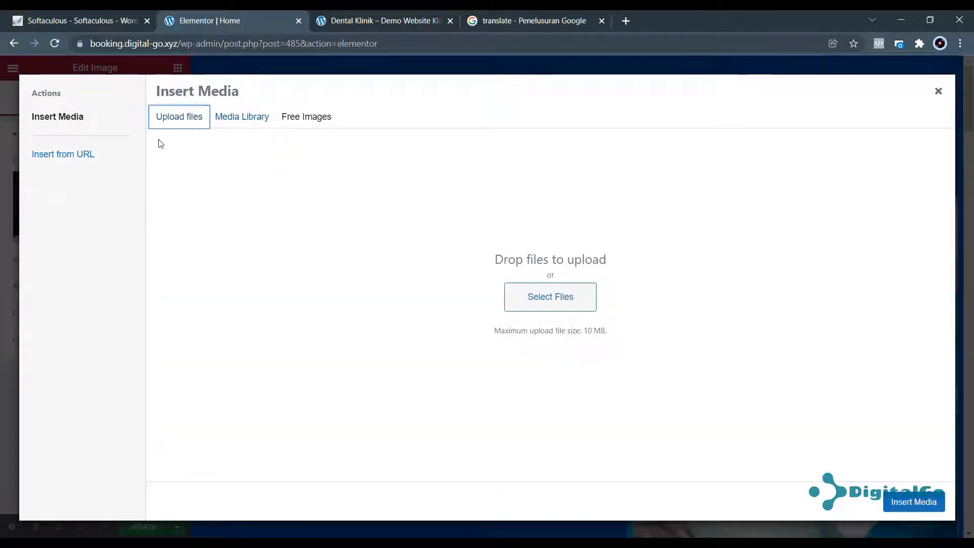
pyautogui.click(102, 159)
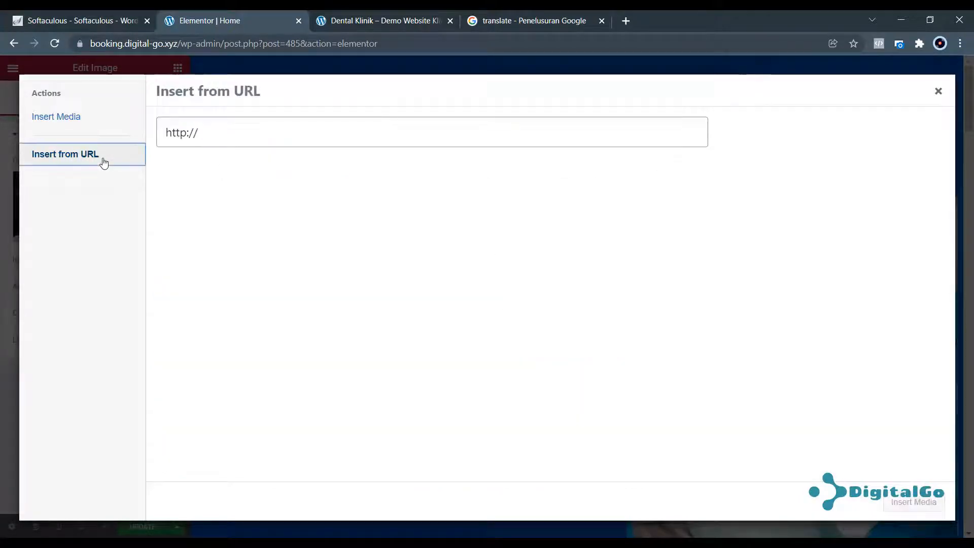
pyautogui.click(259, 135)
pyautogui.click(56, 119)
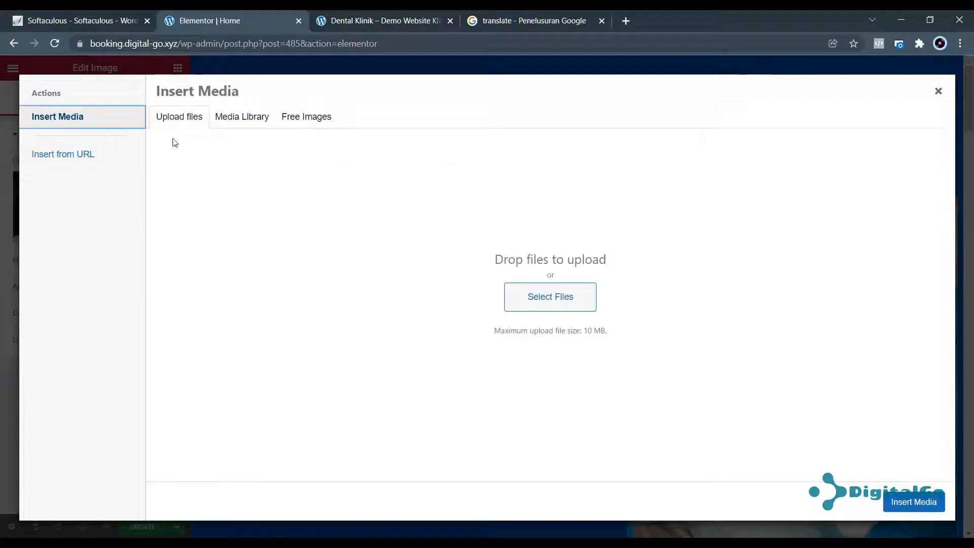
pyautogui.click(250, 125)
pyautogui.scroll(-3, 405, 274)
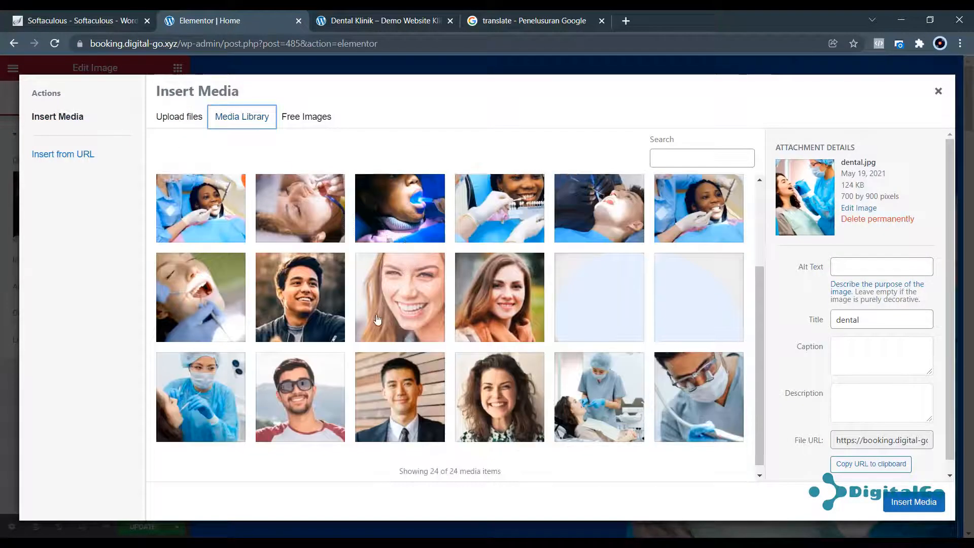
pyautogui.scroll(3, 377, 319)
pyautogui.scroll(-3, 524, 310)
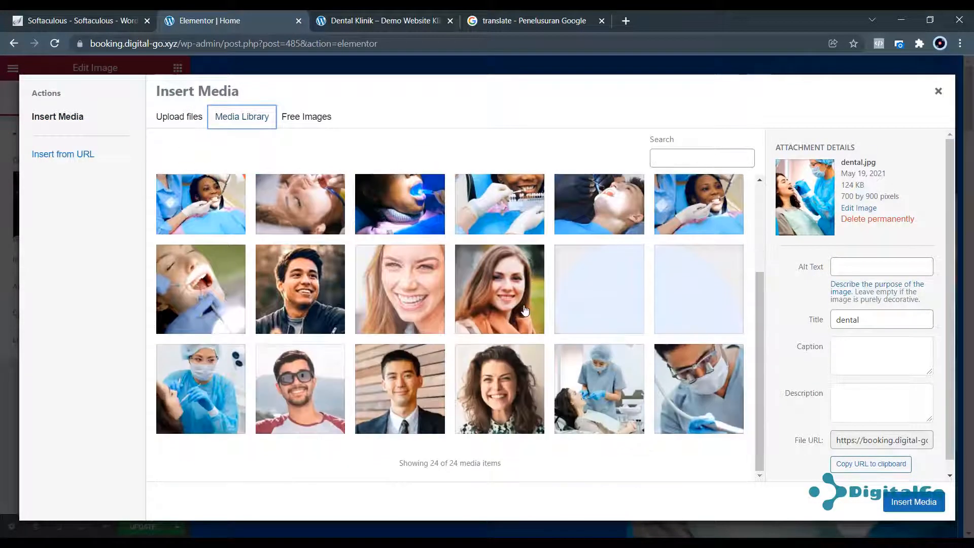
pyautogui.click(611, 401)
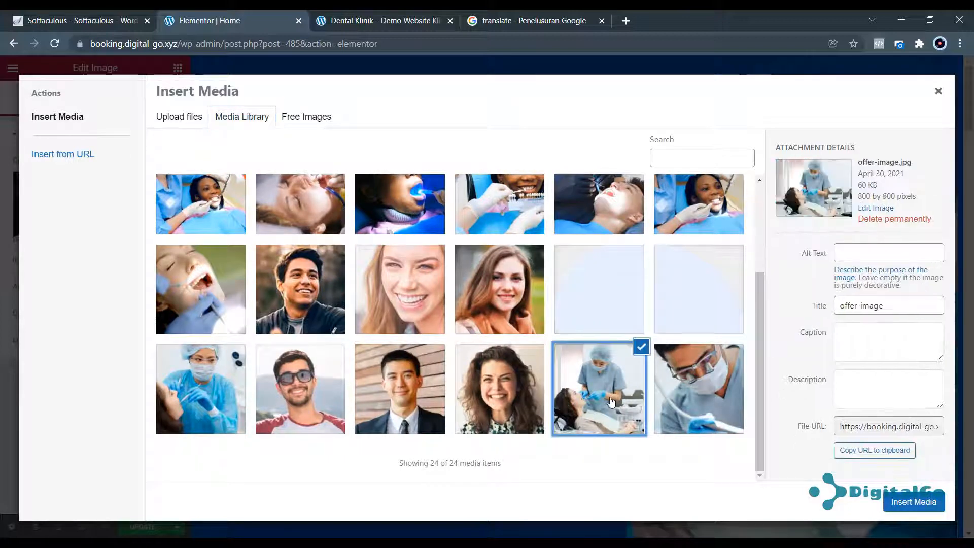
pyautogui.click(223, 419)
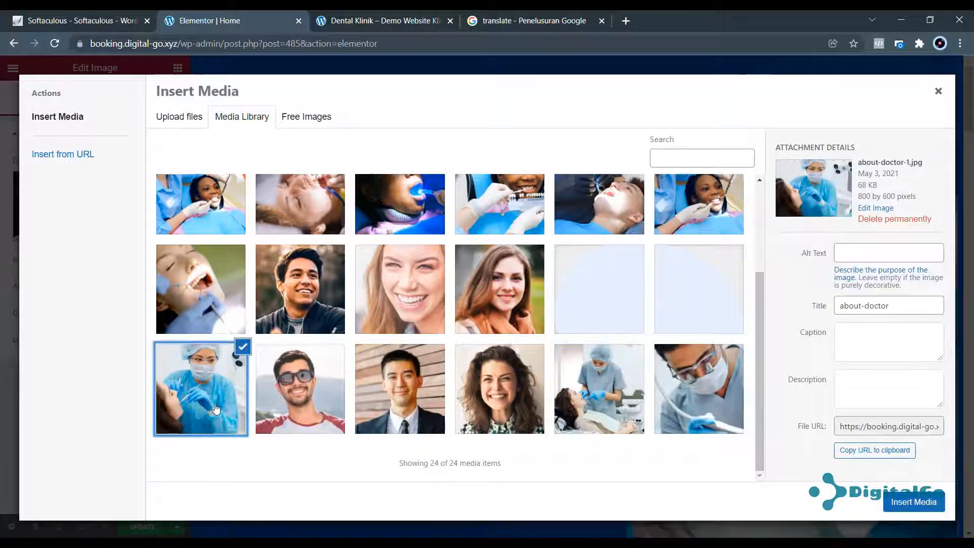
pyautogui.click(914, 502)
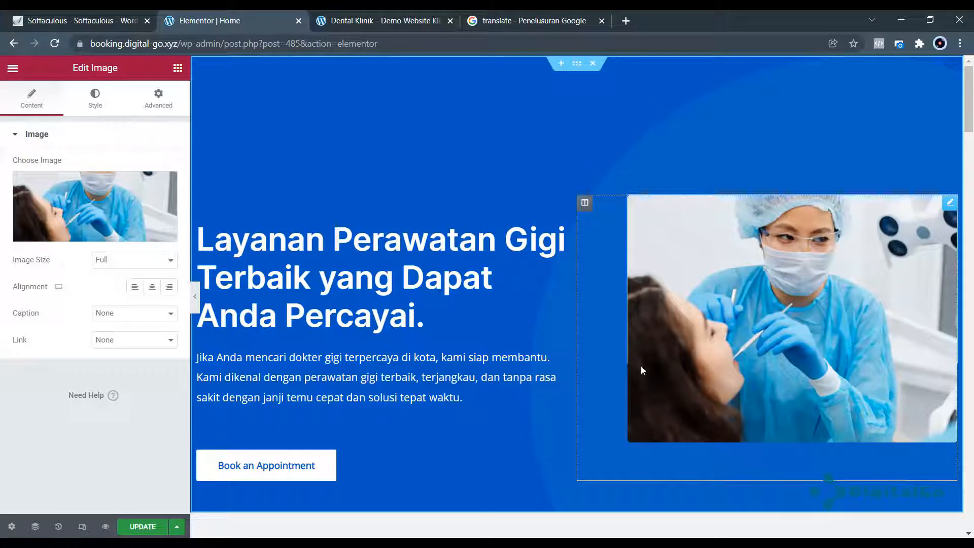
pyautogui.click(85, 232)
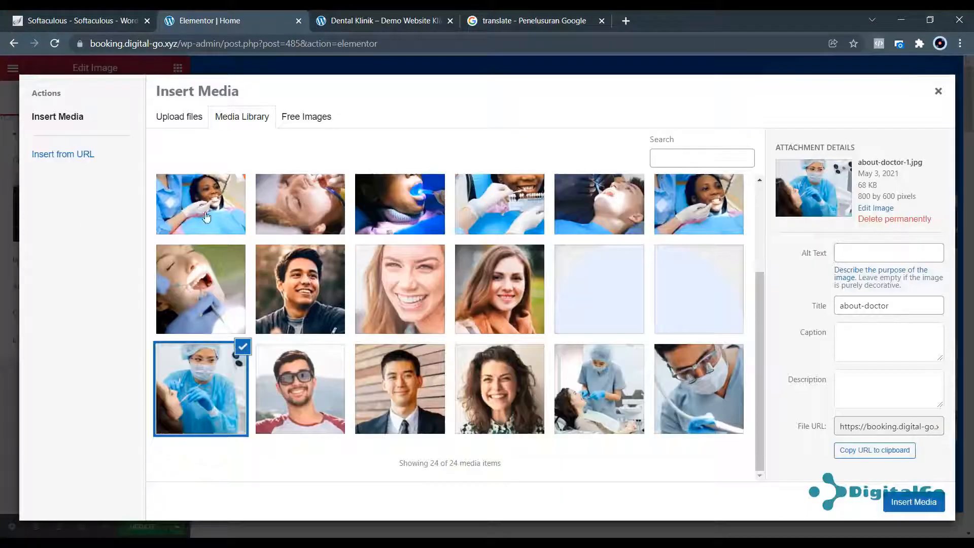
pyautogui.scroll(2, 355, 253)
pyautogui.click(383, 241)
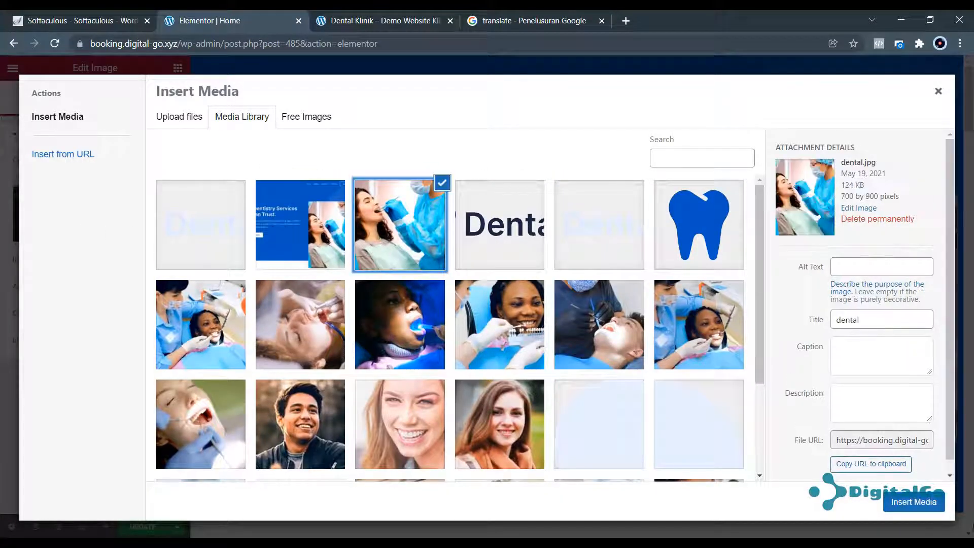
pyautogui.click(933, 505)
# Scroll to Why Choose Us and darken its heading text colour.
pyautogui.scroll(-4, 717, 339)
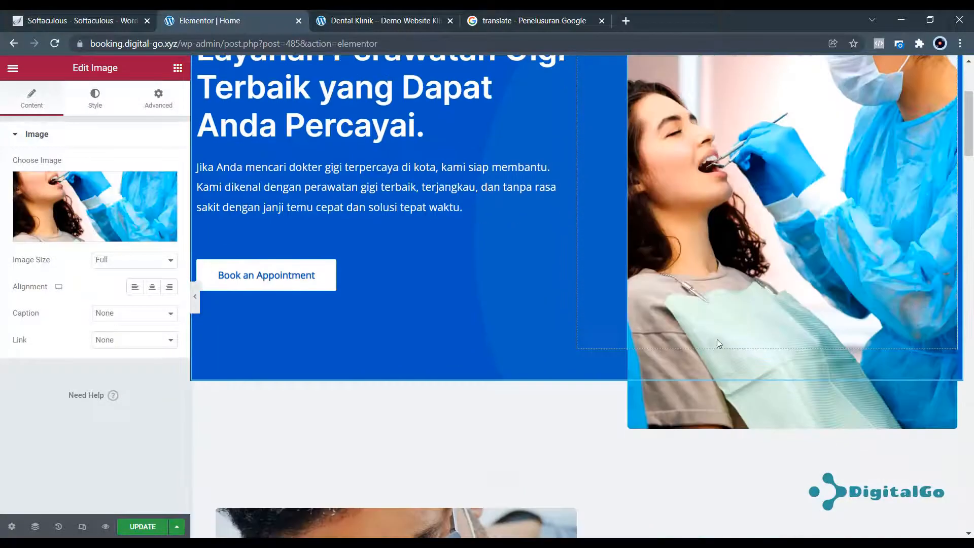
pyautogui.scroll(-5, 712, 342)
pyautogui.scroll(-10, 534, 325)
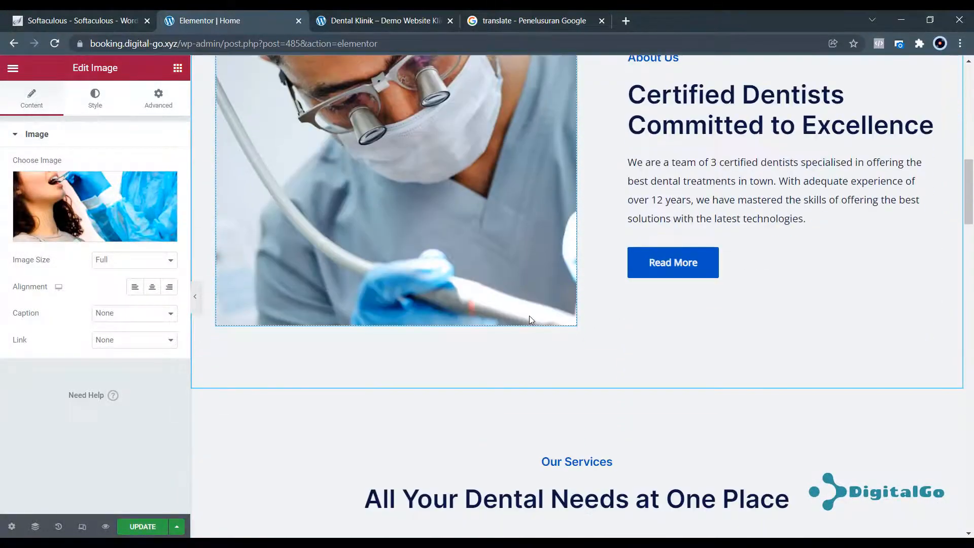
pyautogui.scroll(-6, 523, 282)
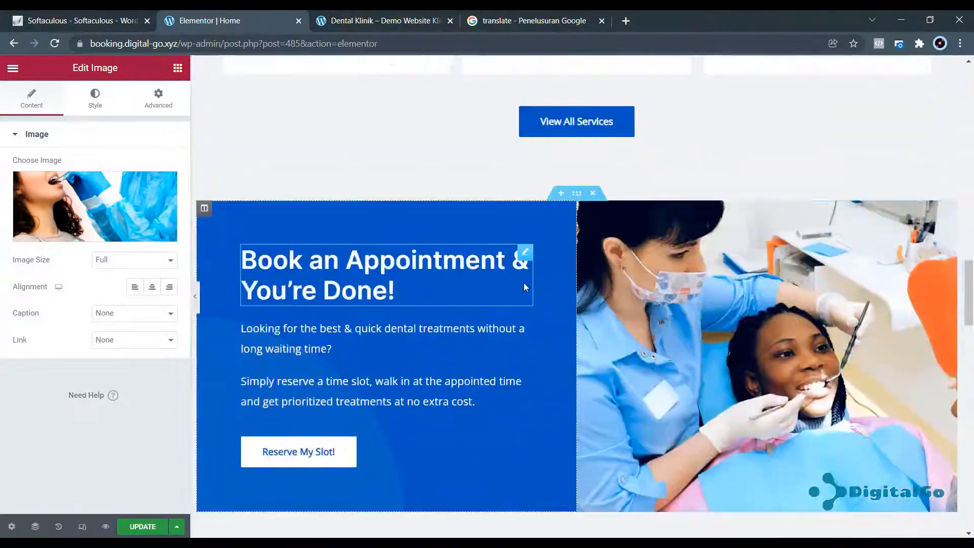
pyautogui.scroll(-6, 463, 269)
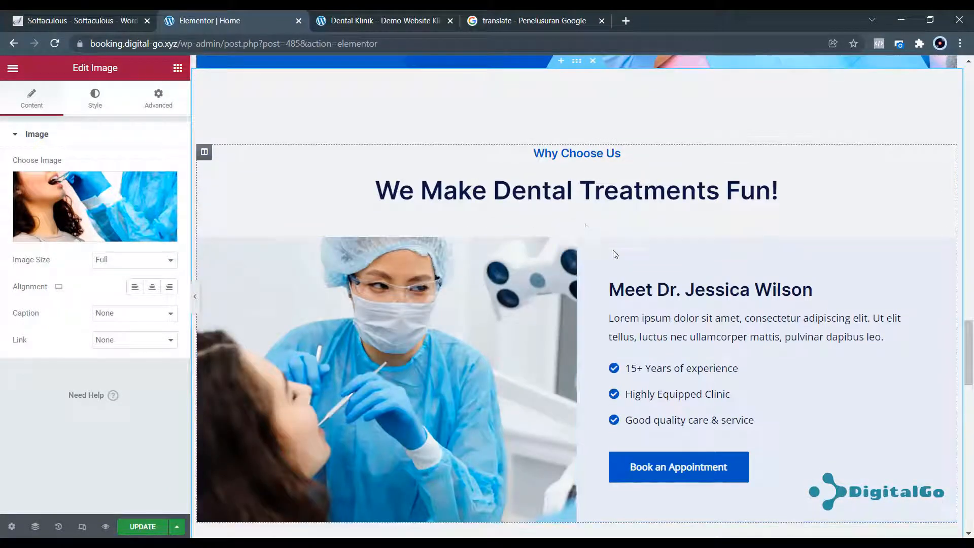
pyautogui.click(569, 247)
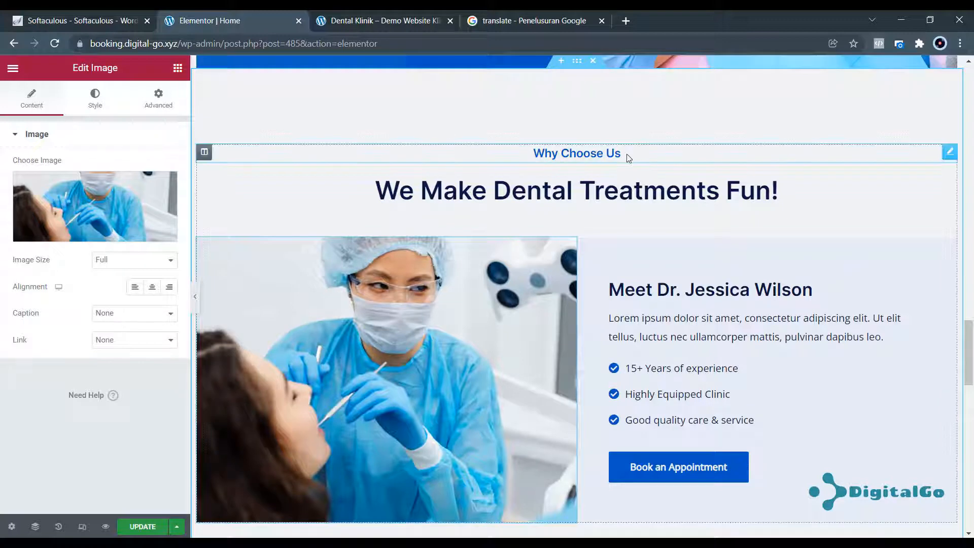
pyautogui.click(949, 152)
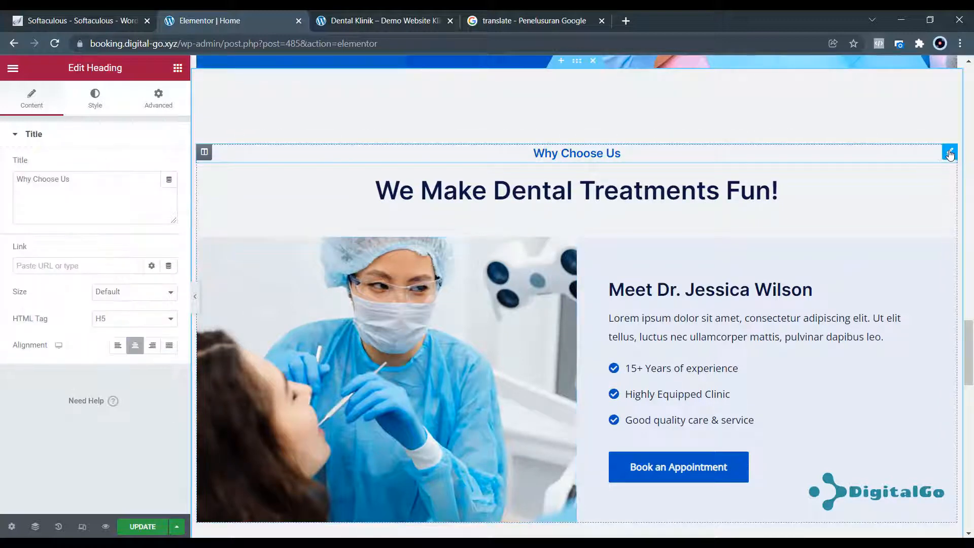
pyautogui.click(104, 107)
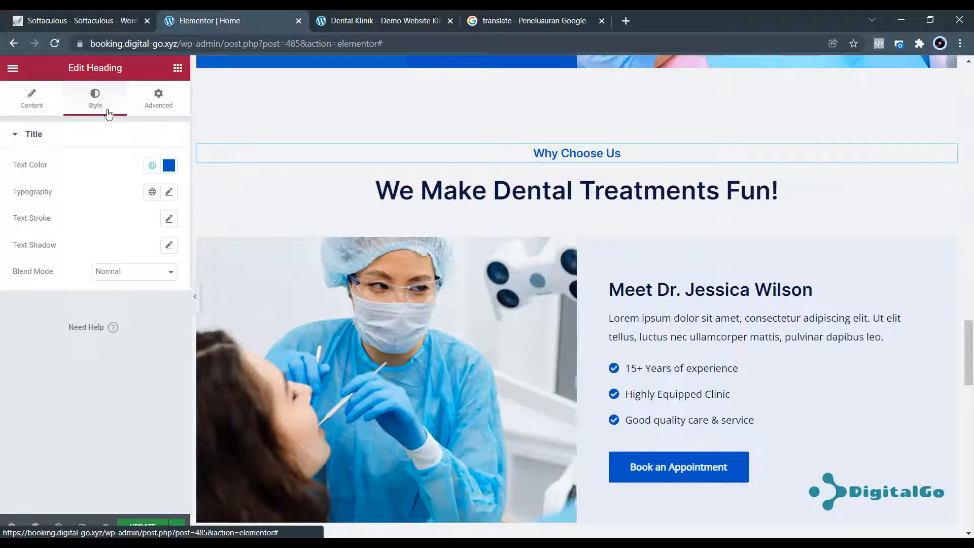
pyautogui.click(168, 165)
pyautogui.moveTo(102, 252); pyautogui.dragTo(29, 327)
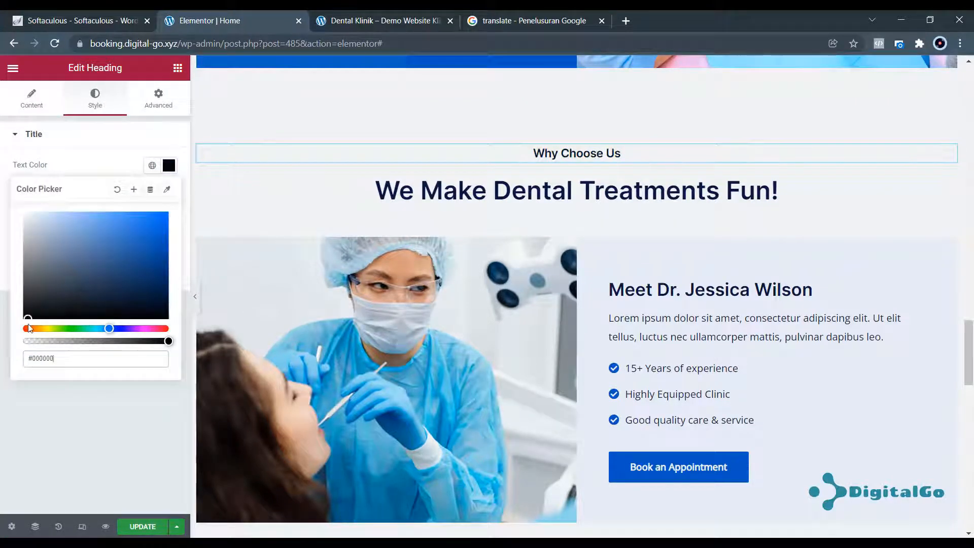
pyautogui.click(32, 98)
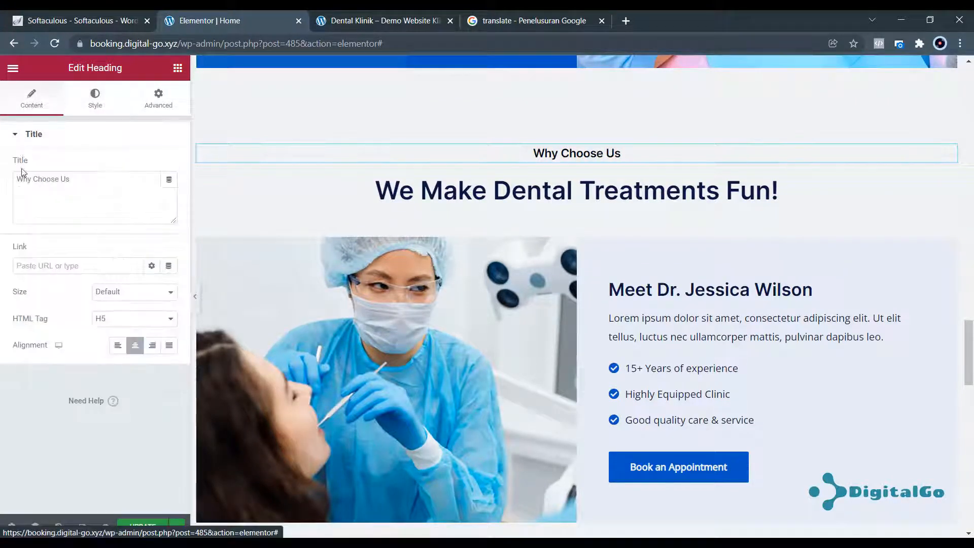
pyautogui.moveTo(77, 180); pyautogui.dragTo(8, 195)
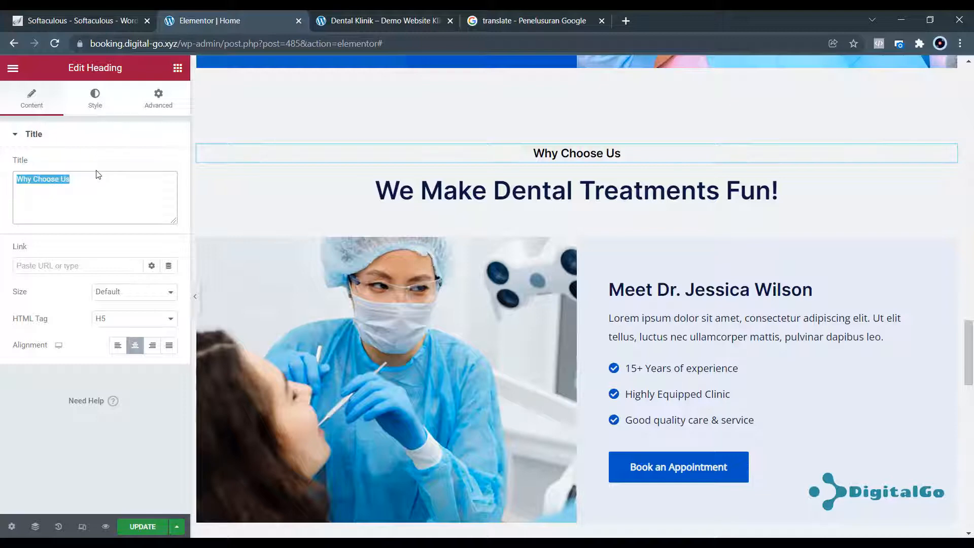
# Set the heading's padding and margin to 25, then clear both values again.
pyautogui.click(95, 97)
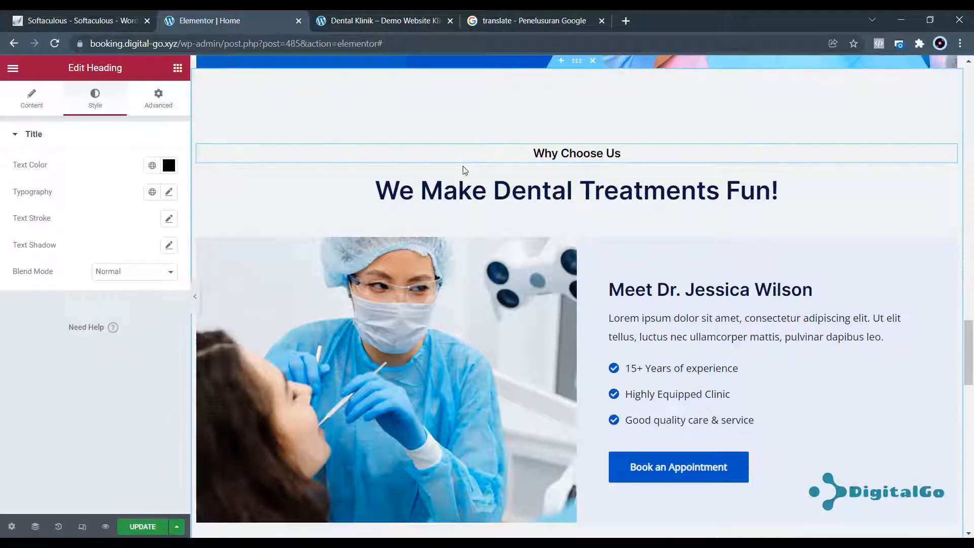
pyautogui.click(158, 101)
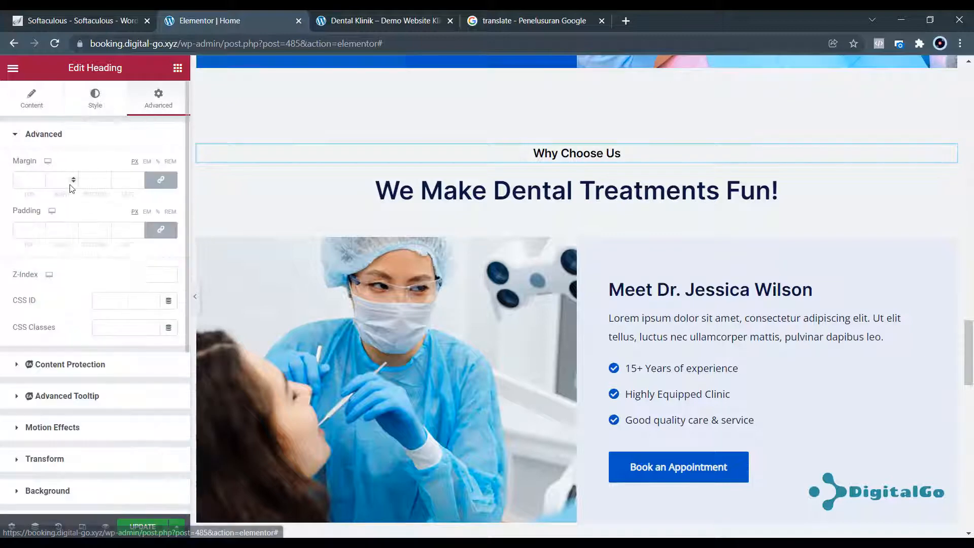
pyautogui.click(32, 226)
pyautogui.write('25')
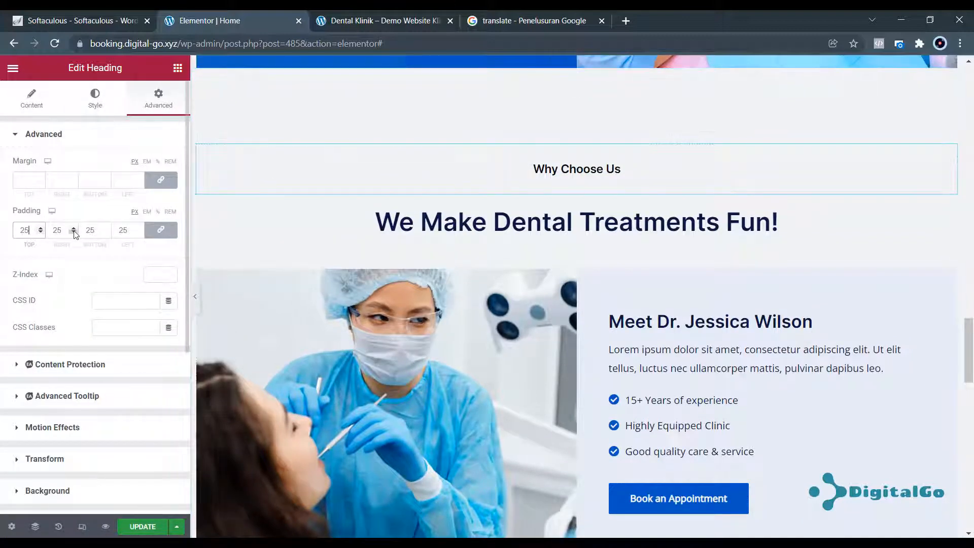
pyautogui.click(26, 178)
pyautogui.write('25')
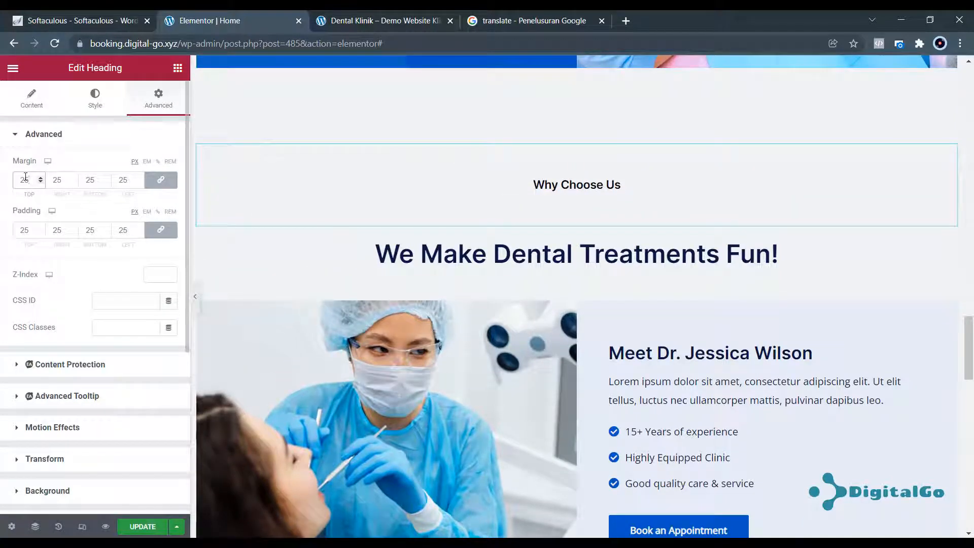
pyautogui.doubleClick(31, 181)
pyautogui.press('BackSpace')
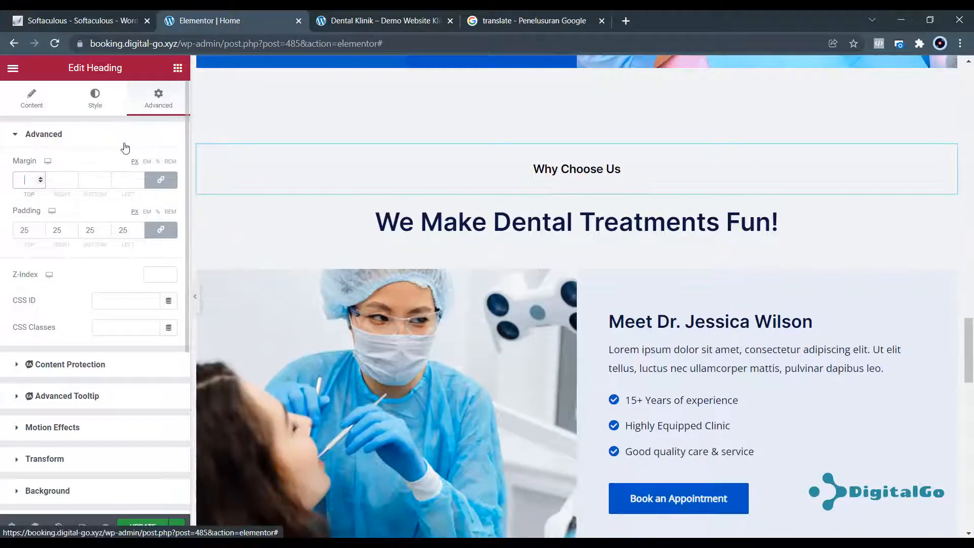
pyautogui.click(22, 229)
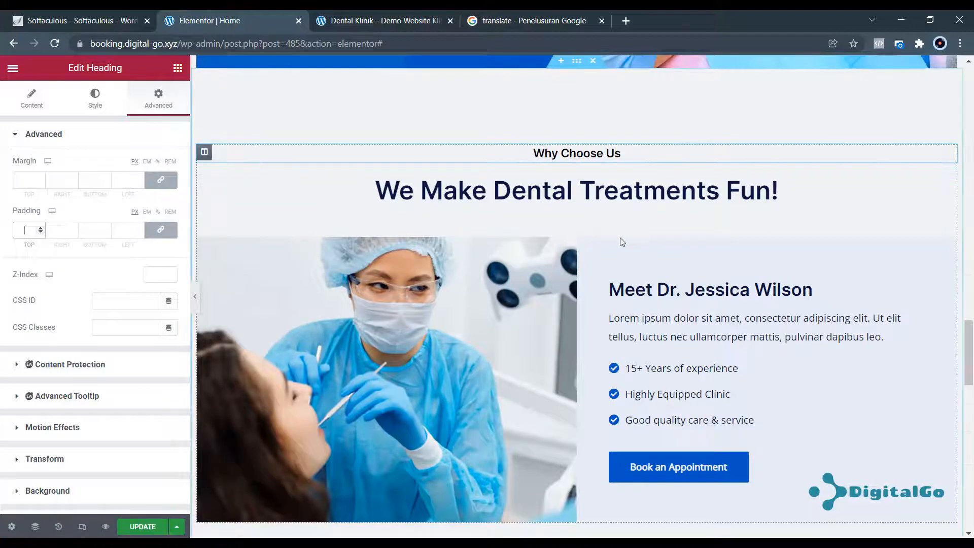
# Scroll to About Us and select the 'Certified Dentists Committed to Excellence' heading title text.
pyautogui.scroll(-15, 624, 274)
pyautogui.scroll(-5, 609, 291)
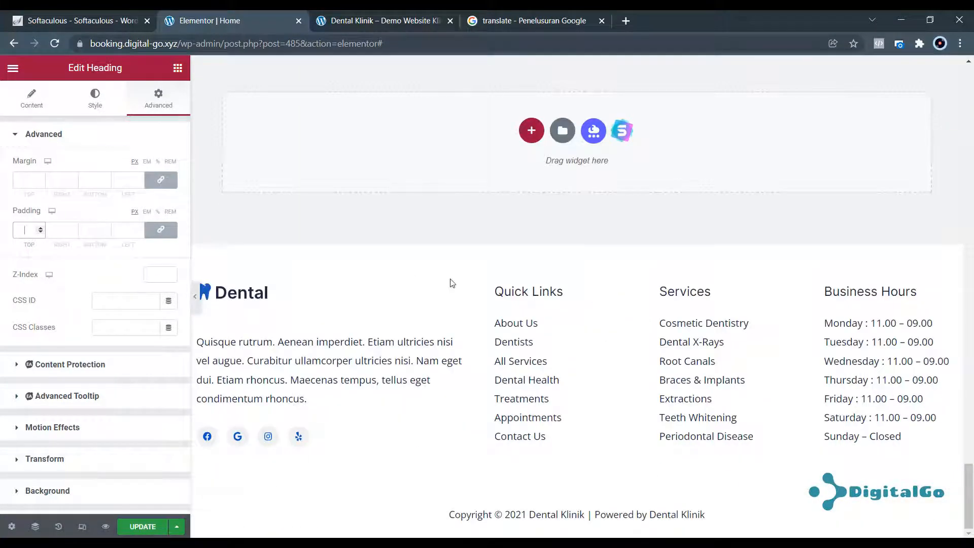
pyautogui.scroll(5, 512, 312)
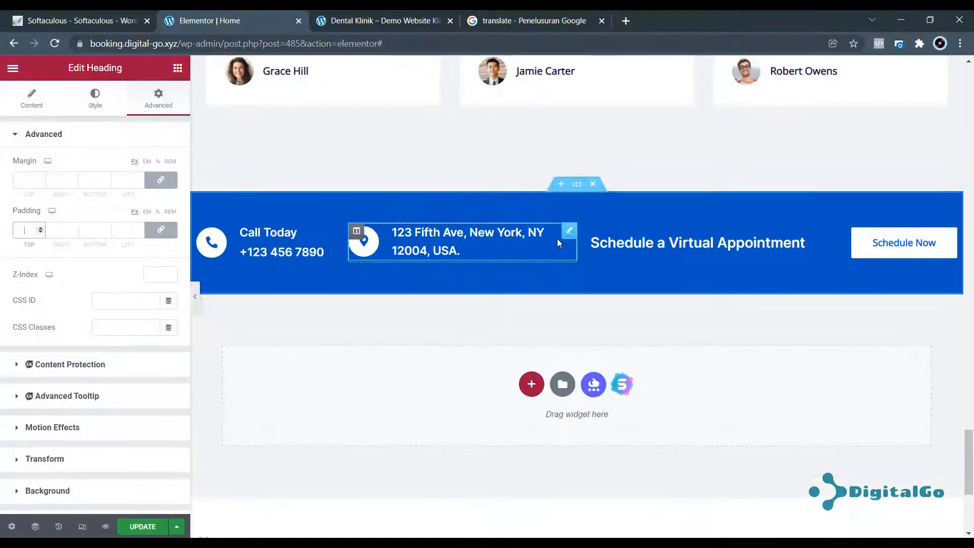
pyautogui.scroll(-5, 502, 406)
pyautogui.scroll(6, 504, 383)
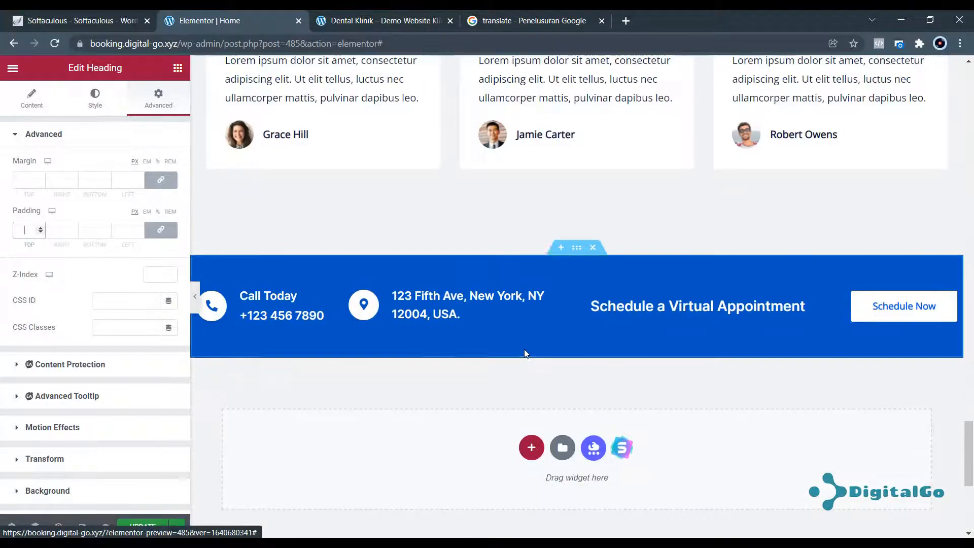
pyautogui.scroll(10, 520, 324)
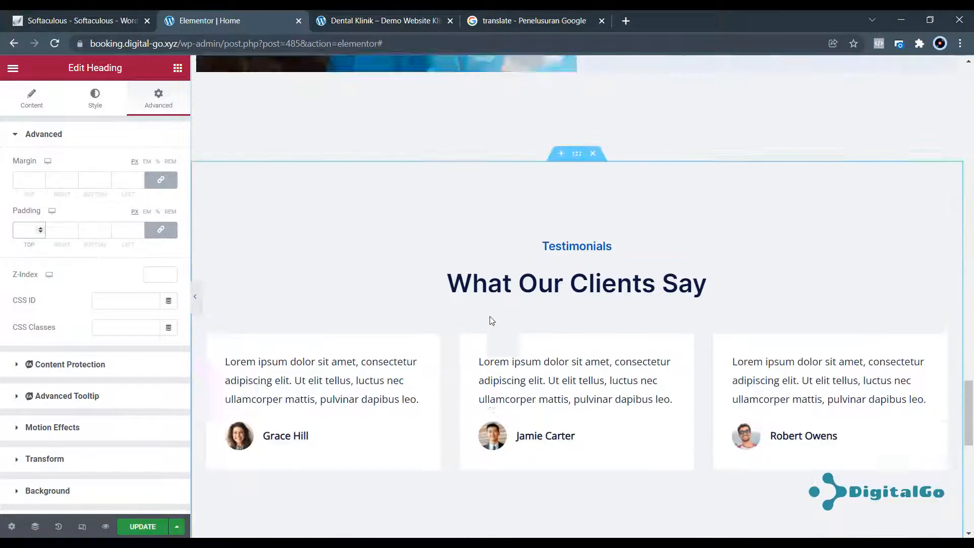
pyautogui.scroll(15, 491, 319)
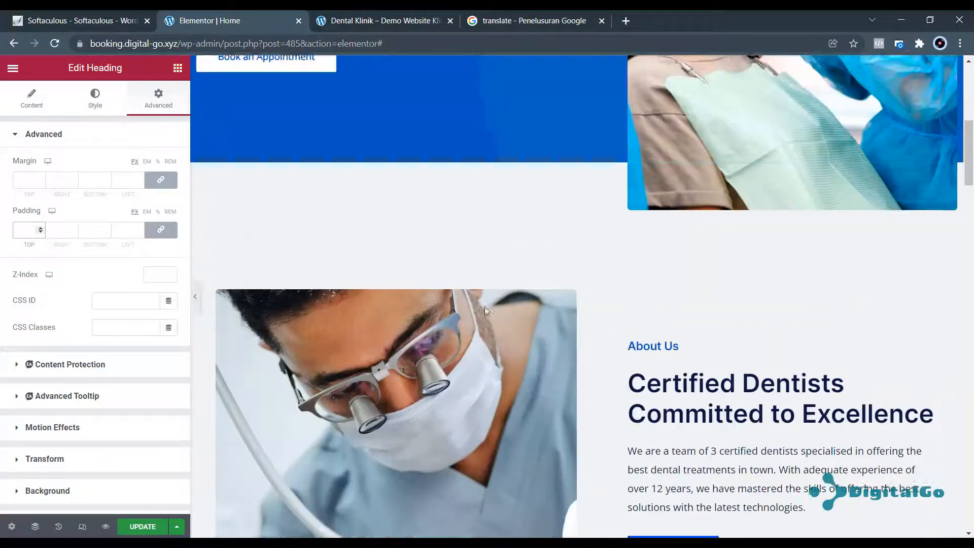
pyautogui.scroll(-8, 484, 305)
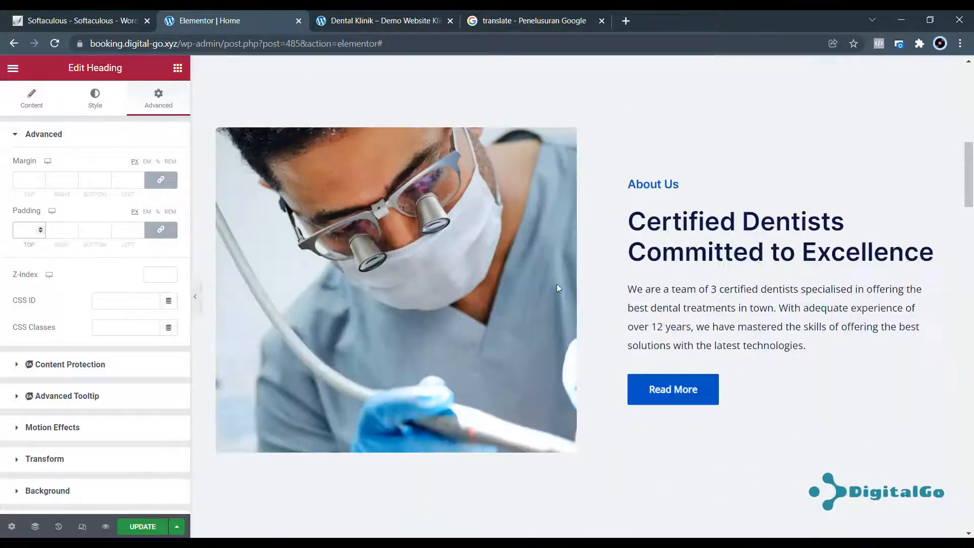
pyautogui.click(751, 214)
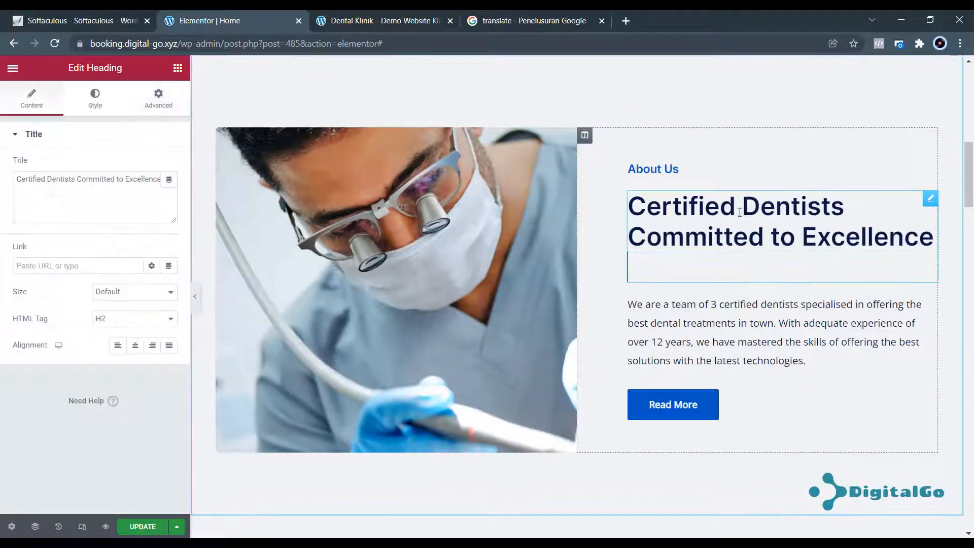
pyautogui.tripleClick(122, 183)
pyautogui.hotkey('ctrl', 'c')
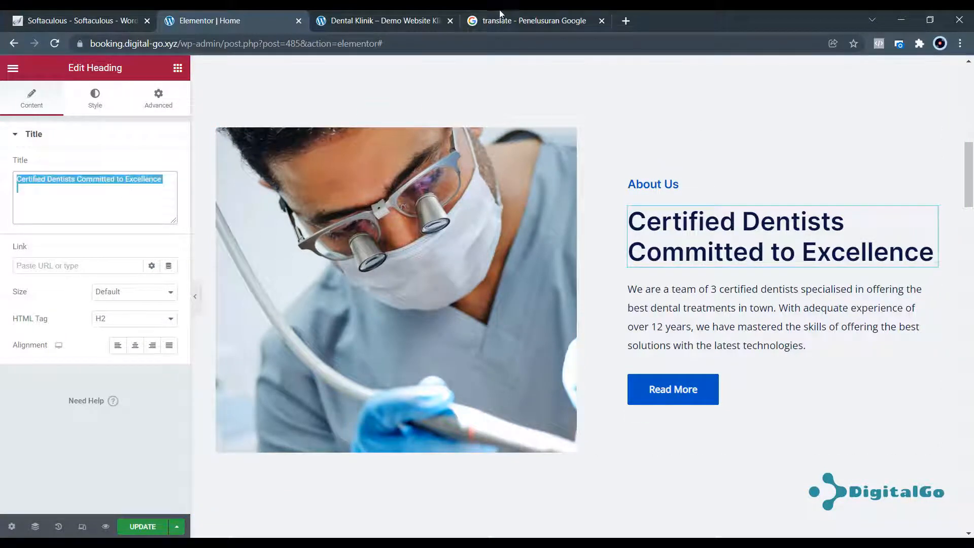
# Translate the About Us heading and paste 'Dokter Gigi Bersertifikat Berkomitmen untuk Keunggulan' into its Title.
pyautogui.click(551, 21)
pyautogui.click(300, 221)
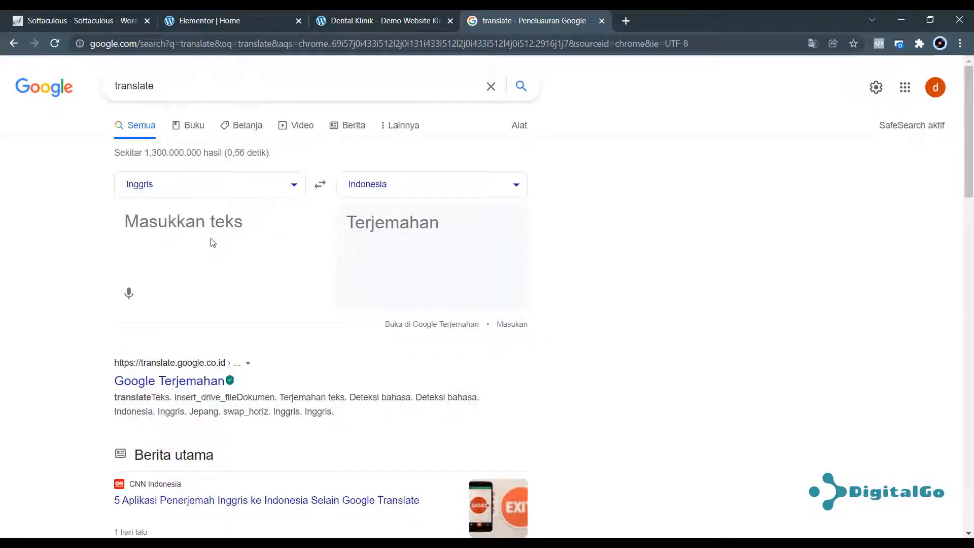
pyautogui.hotkey('ctrl', 'v')
pyautogui.moveTo(347, 222); pyautogui.dragTo(487, 292)
pyautogui.hotkey('ctrl', 'c')
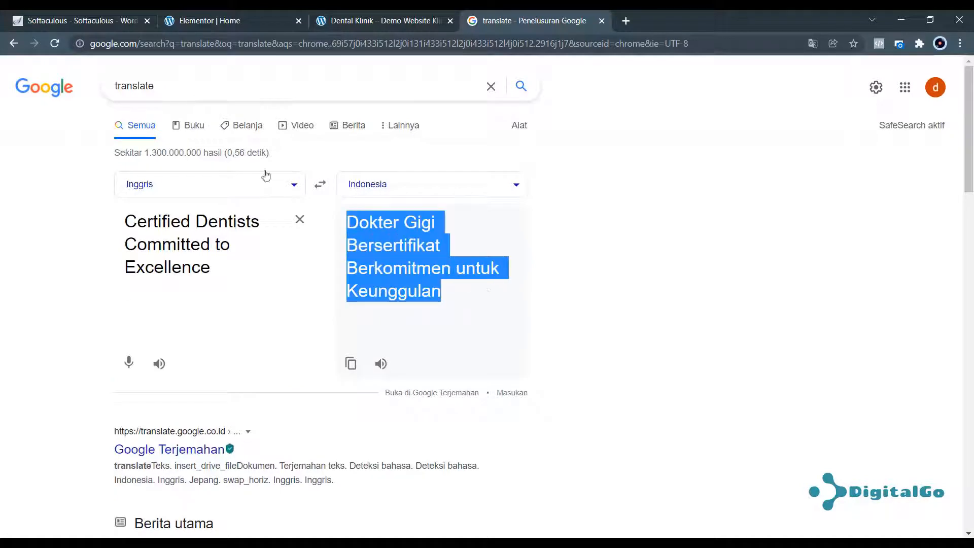
pyautogui.click(238, 29)
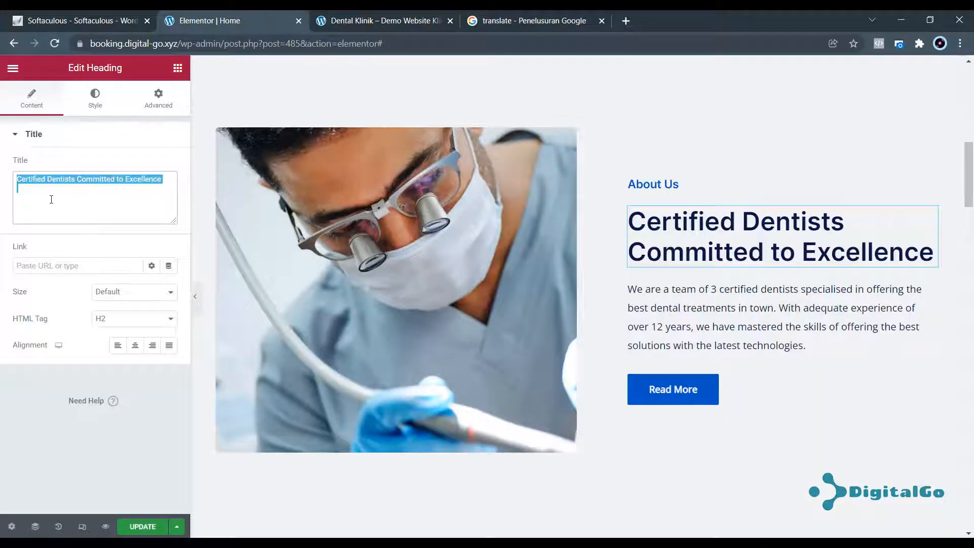
pyautogui.hotkey('ctrl', 'v')
pyautogui.hotkey('ctrl', 'z')
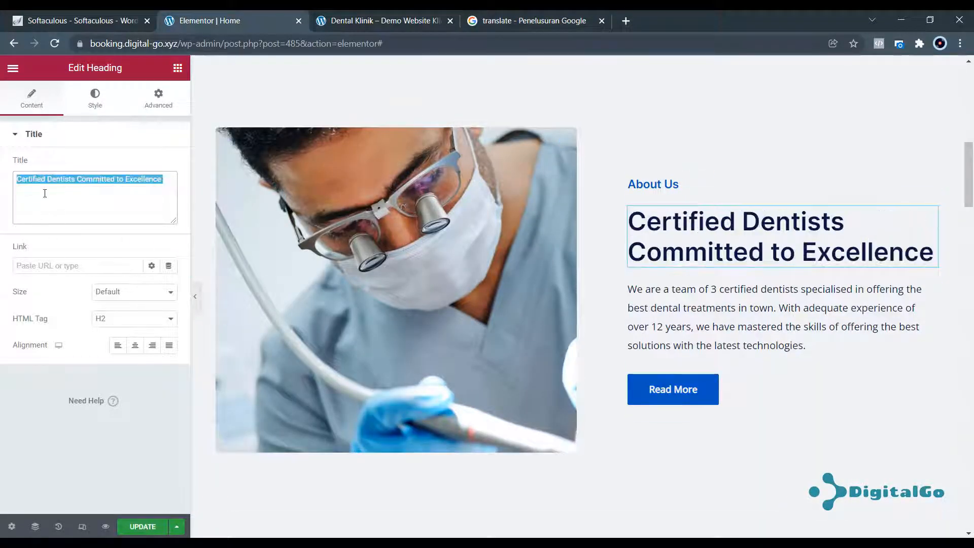
pyautogui.rightClick(42, 179)
pyautogui.click(89, 243)
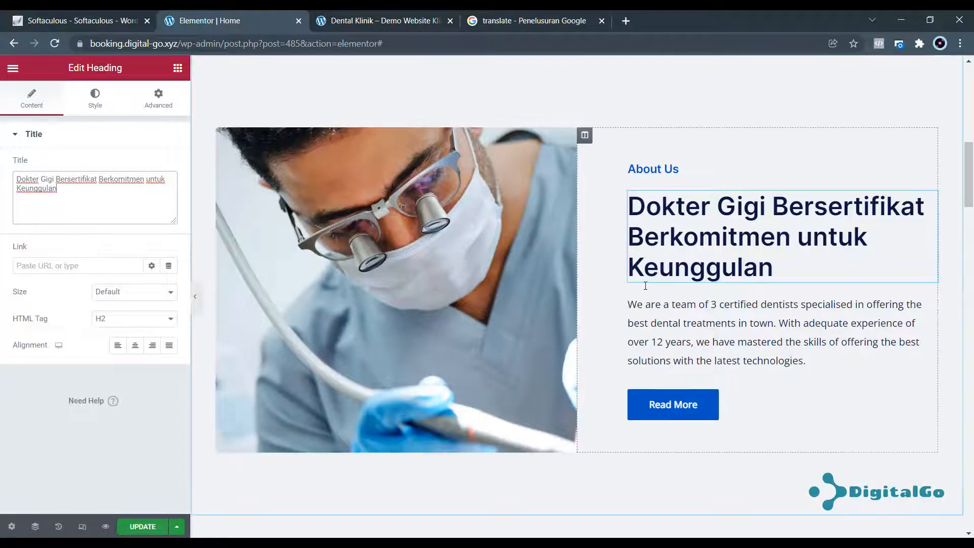
# Translate the About Us paragraph and paste the Indonesian text back as plain text.
pyautogui.click(674, 319)
pyautogui.hotkey('ctrl', 'a')
pyautogui.hotkey('ctrl', 'c')
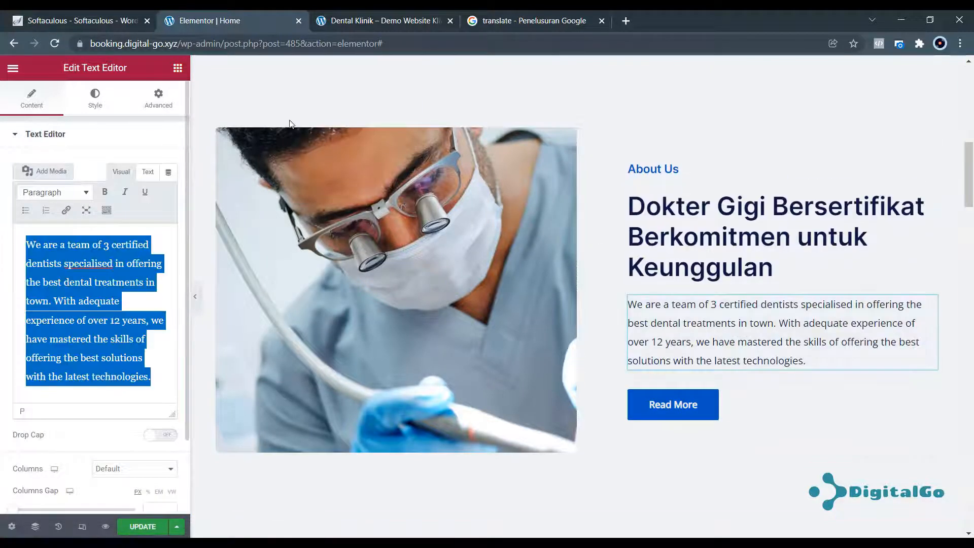
pyautogui.click(536, 17)
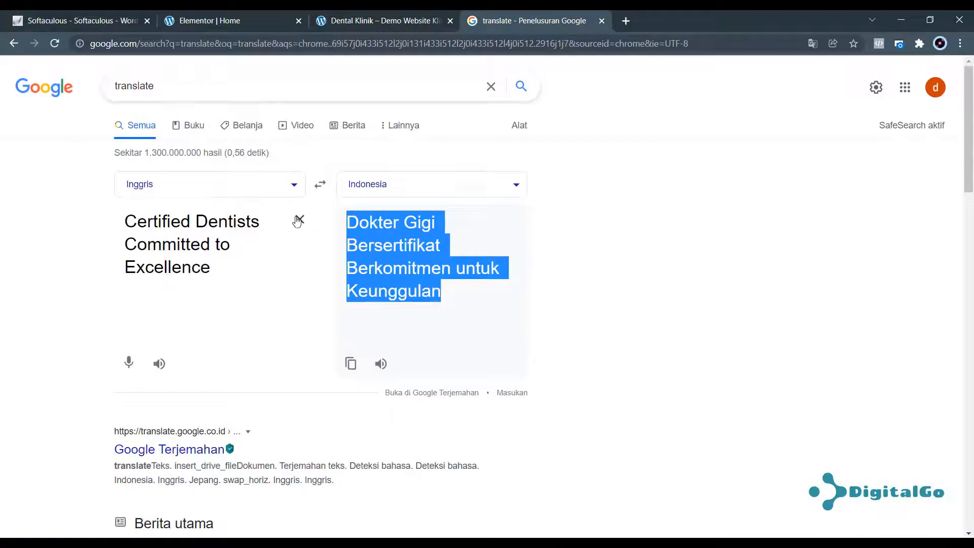
pyautogui.click(299, 220)
pyautogui.hotkey('ctrl', 'v')
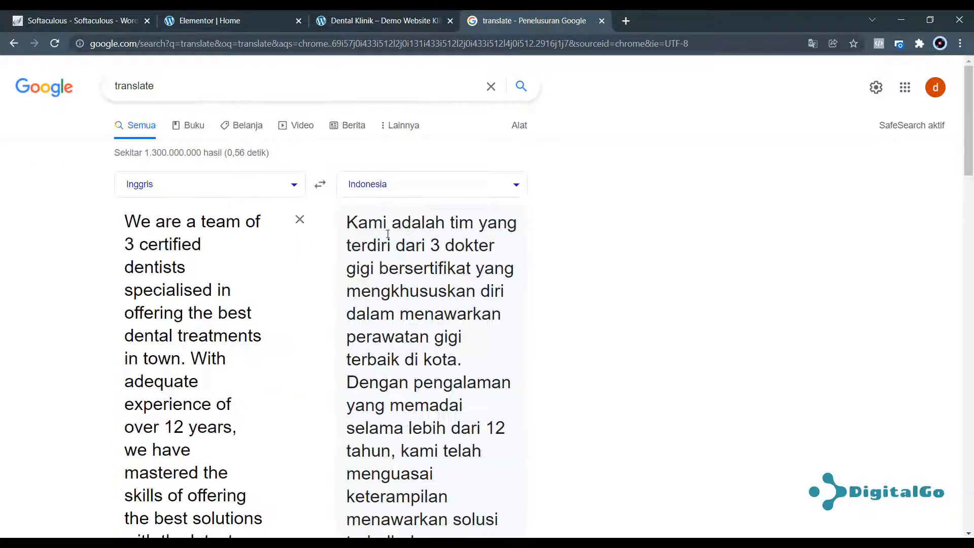
pyautogui.moveTo(352, 221); pyautogui.dragTo(485, 450)
pyautogui.hotkey('ctrl', 'c')
pyautogui.scroll(-3, 492, 355)
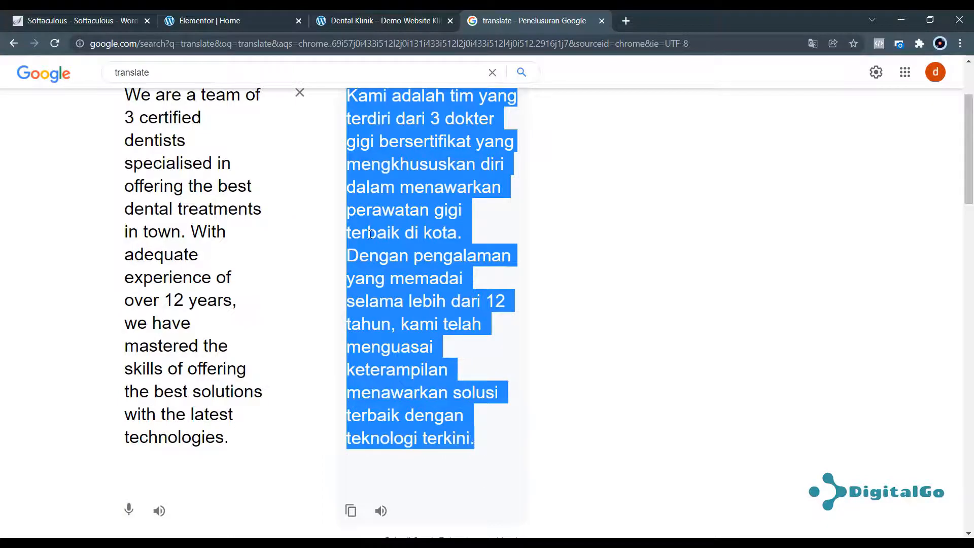
pyautogui.click(247, 25)
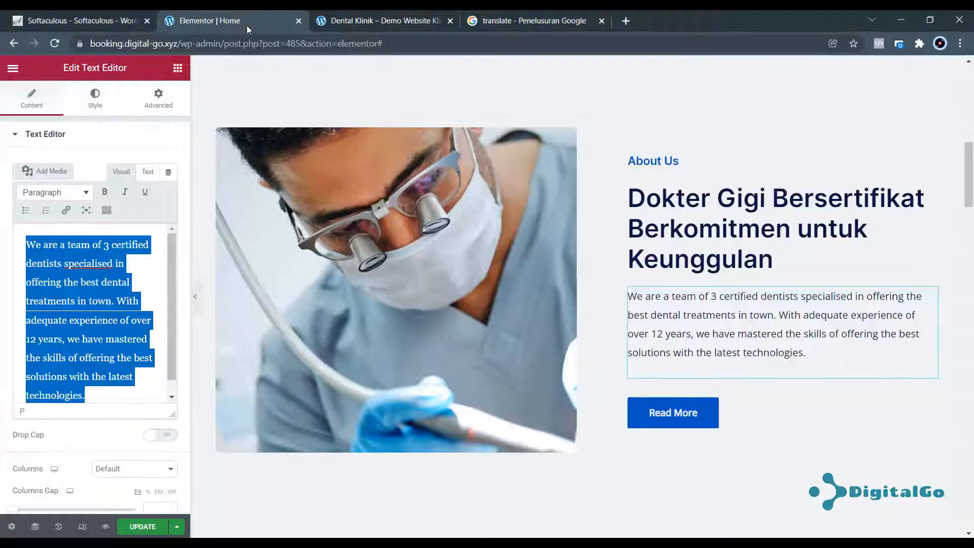
pyautogui.rightClick(76, 265)
pyautogui.click(132, 342)
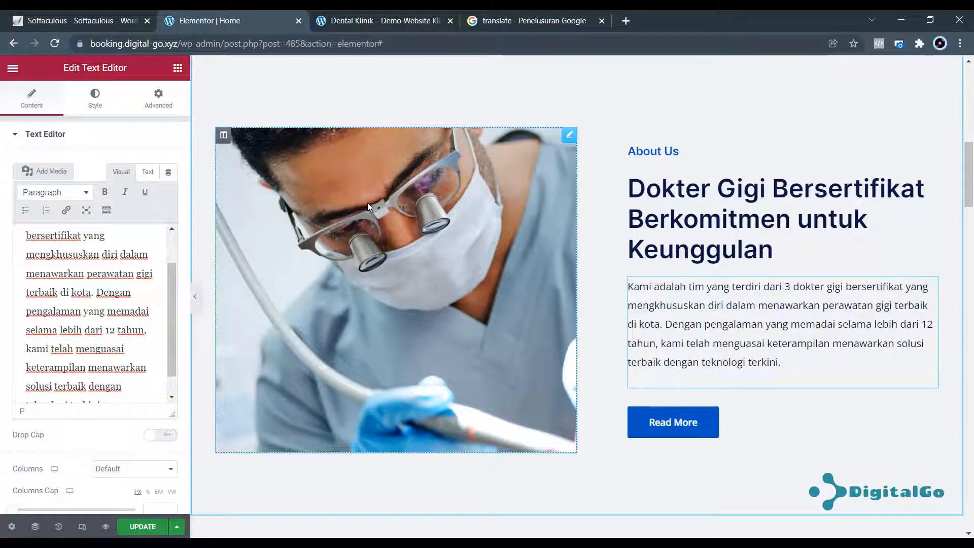
# Preview the translated page at tablet and mobile widths, then save it with Update.
pyautogui.scroll(-10, 228, 285)
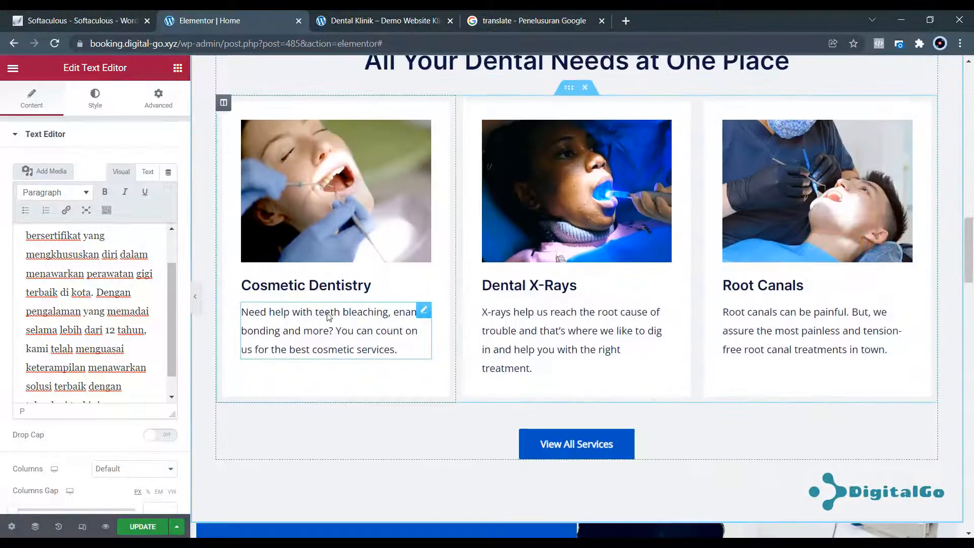
pyautogui.scroll(12, 364, 302)
pyautogui.scroll(10, 366, 302)
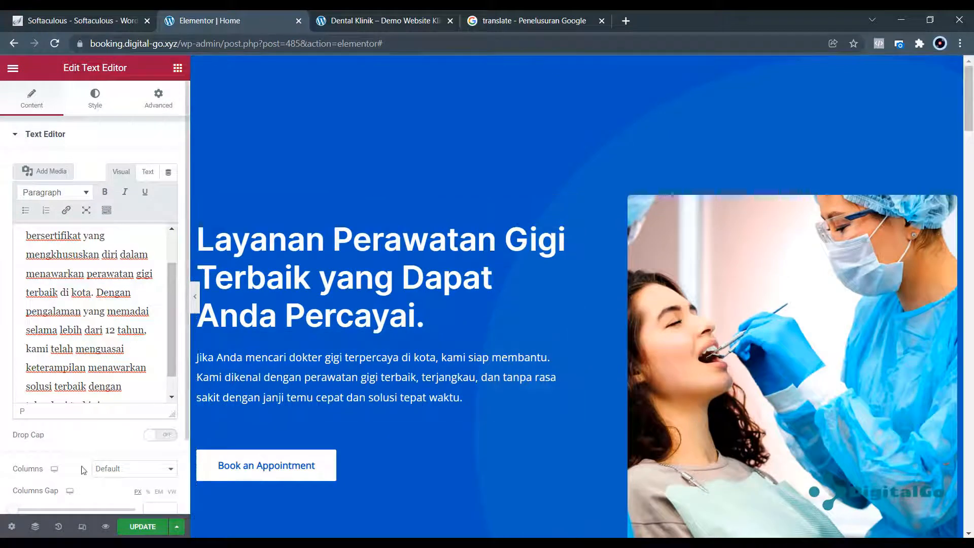
pyautogui.scroll(-3, 130, 487)
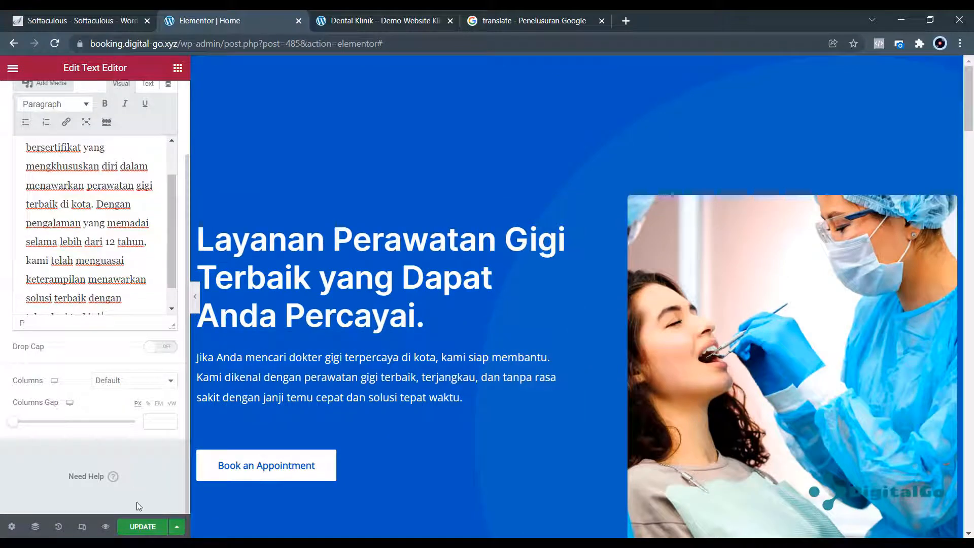
pyautogui.click(83, 527)
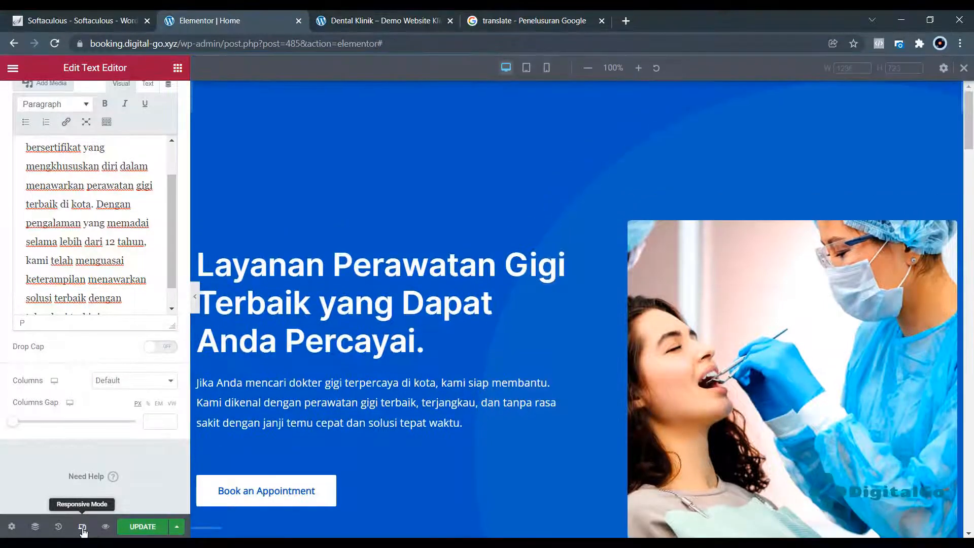
pyautogui.click(526, 68)
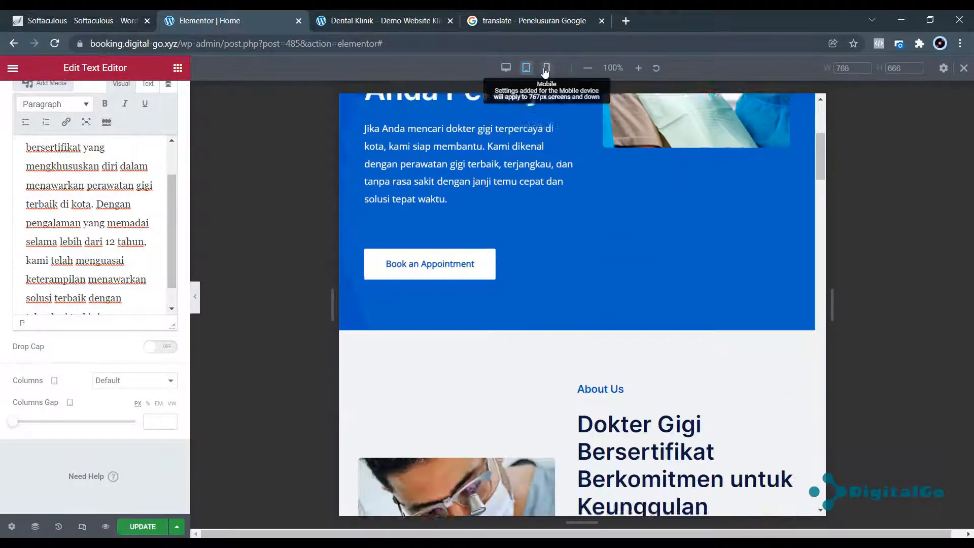
pyautogui.click(547, 68)
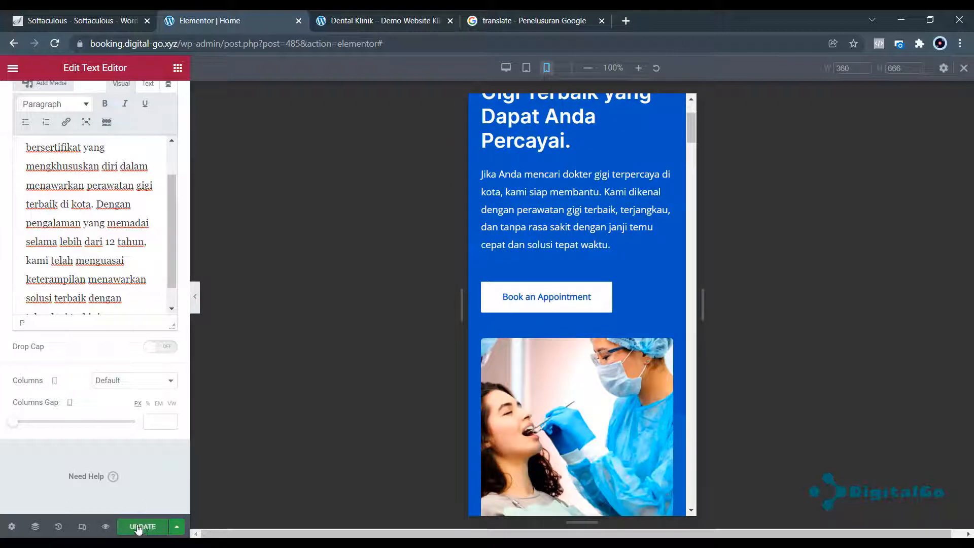
pyautogui.click(138, 527)
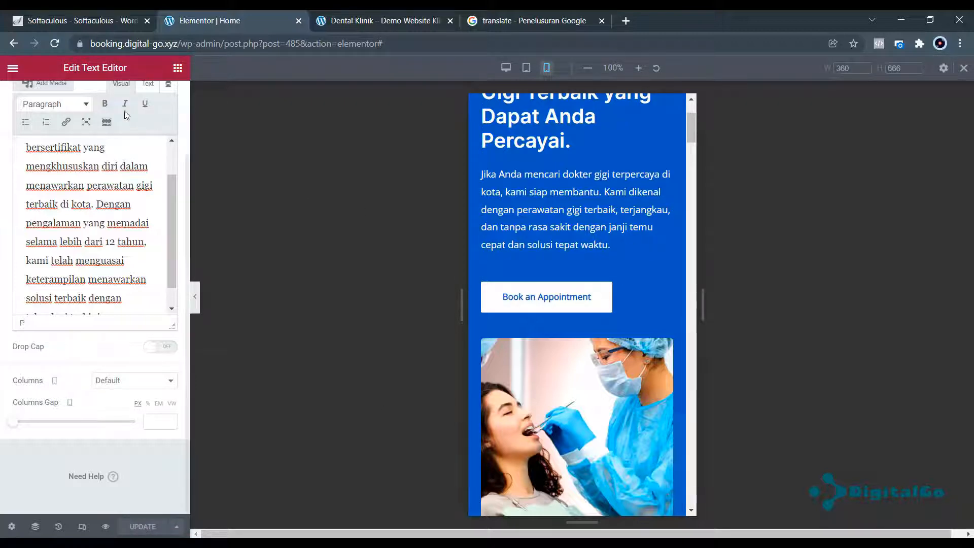
pyautogui.scroll(3, 610, 272)
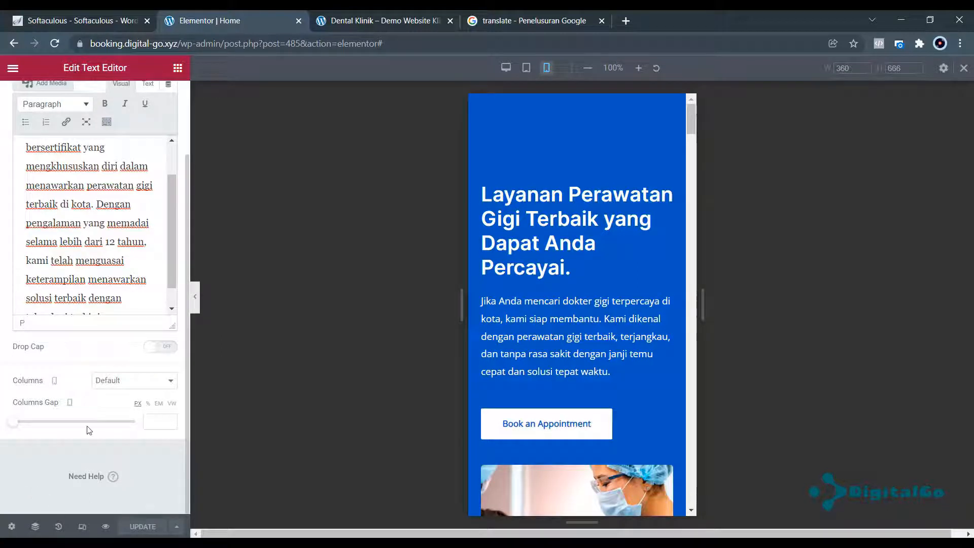
# Compare older History entries at desktop width, then restore the latest Indonesian edit.
pyautogui.click(59, 527)
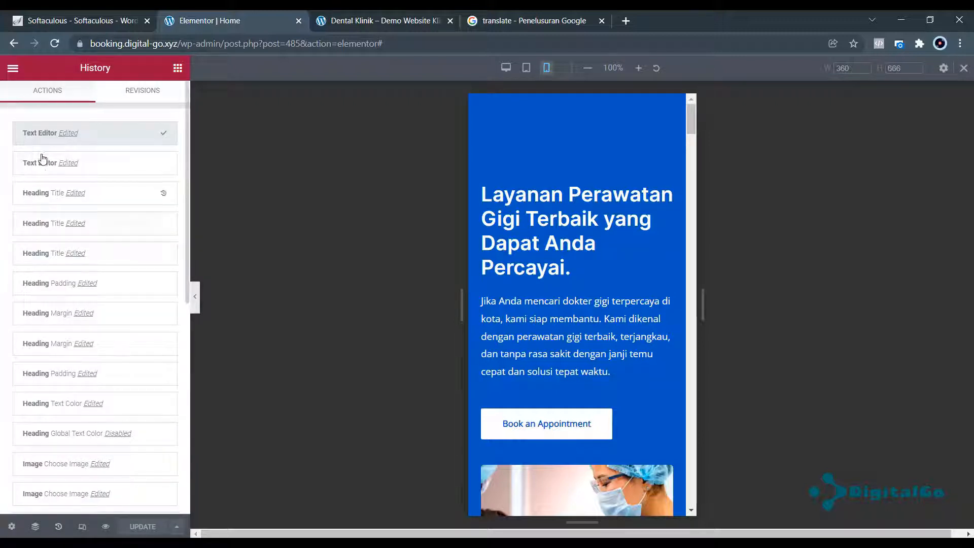
pyautogui.click(505, 67)
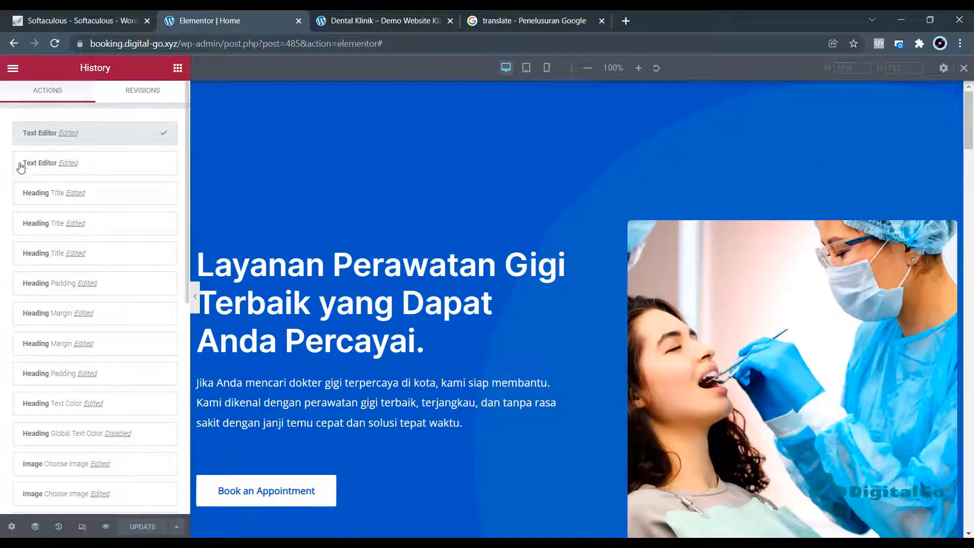
pyautogui.click(27, 165)
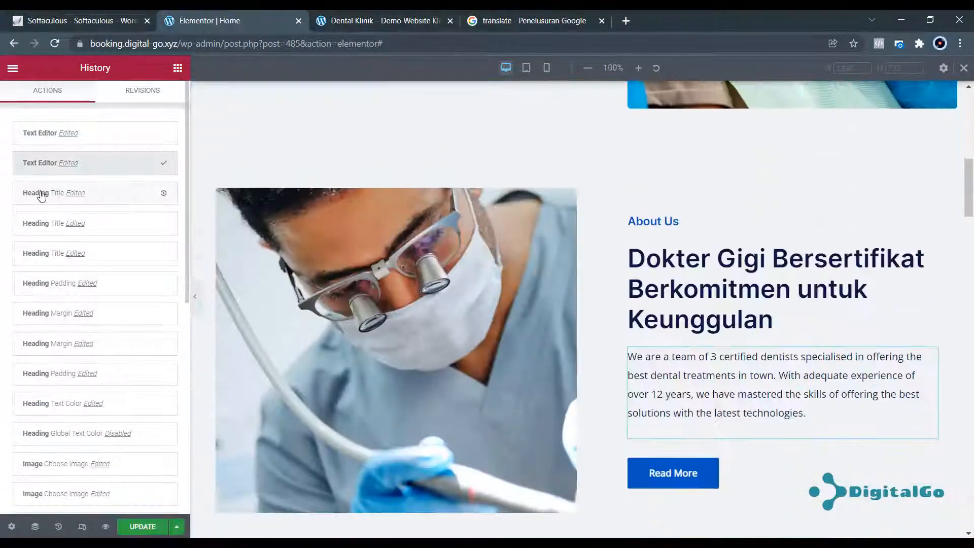
pyautogui.click(42, 195)
pyautogui.click(46, 226)
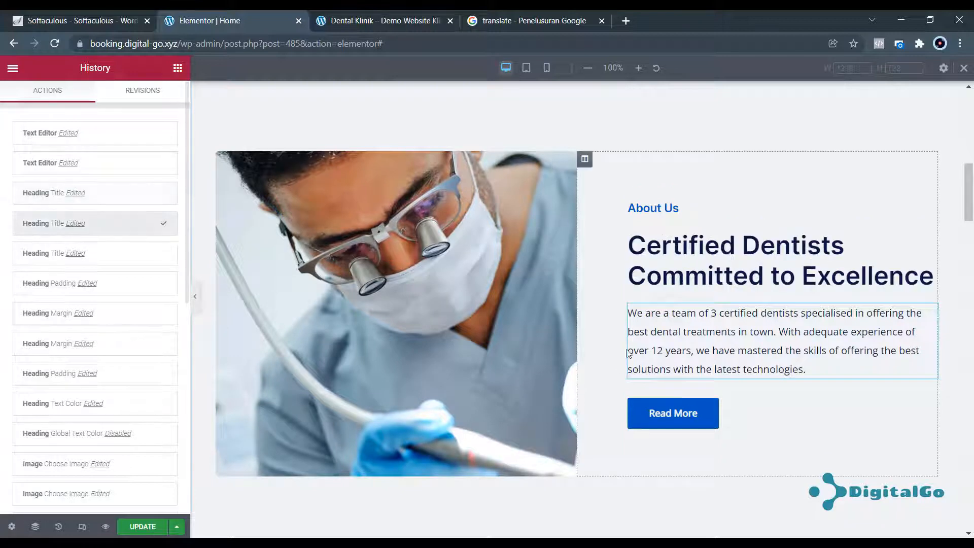
pyautogui.click(41, 136)
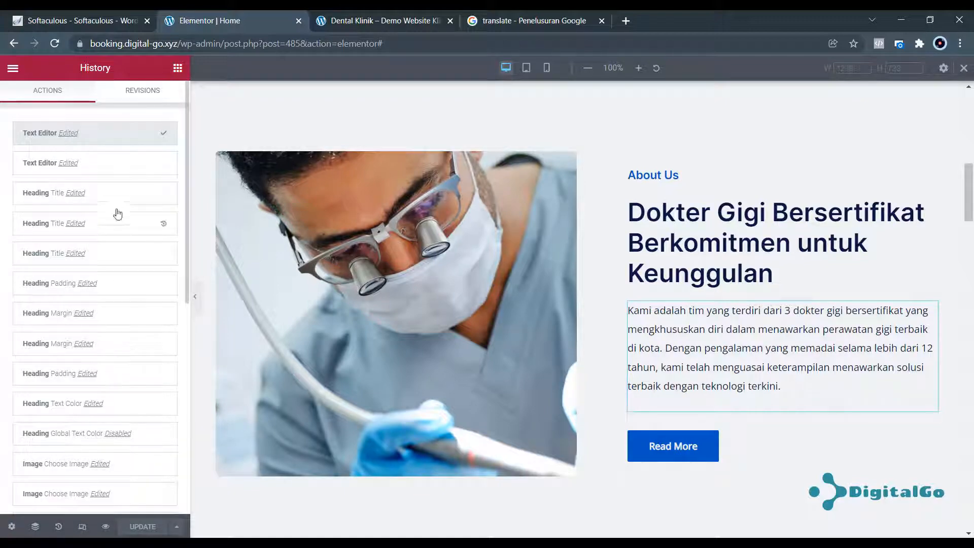
pyautogui.scroll(10, 309, 239)
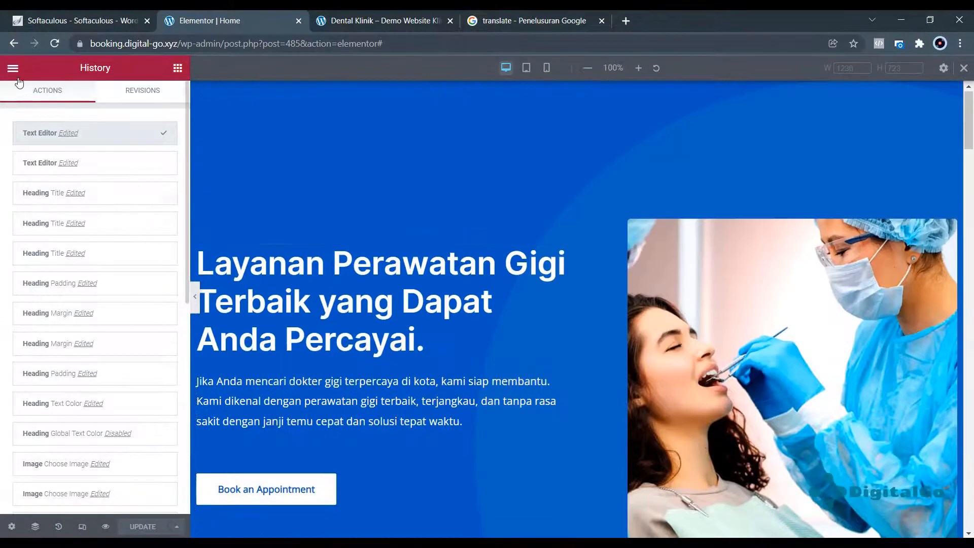
# Exit Elementor to the dashboard and go to the WordPress Pages list.
pyautogui.click(13, 69)
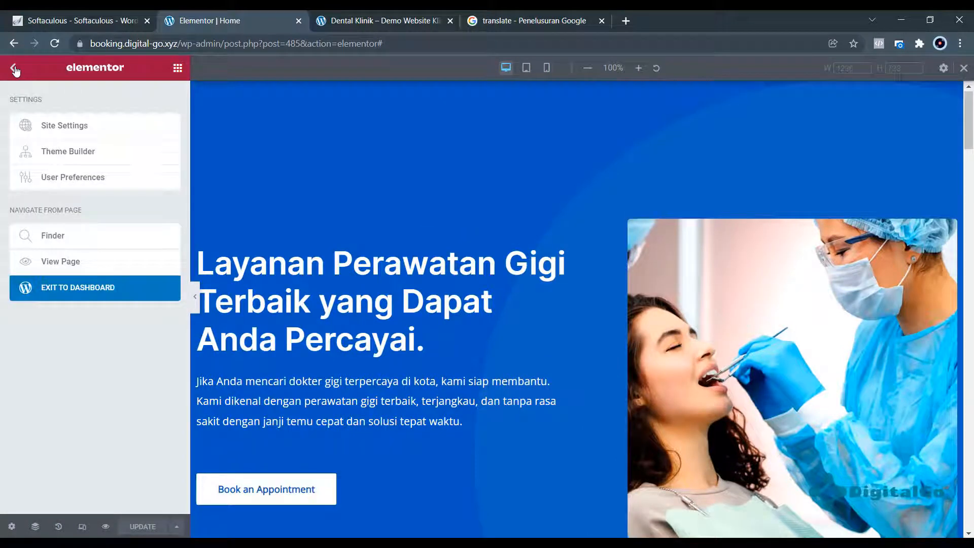
pyautogui.click(14, 70)
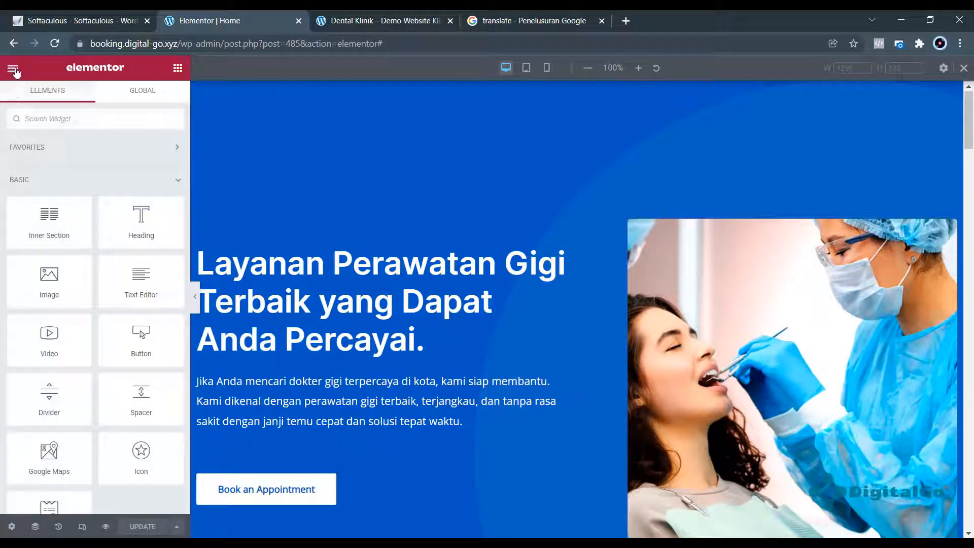
pyautogui.click(13, 70)
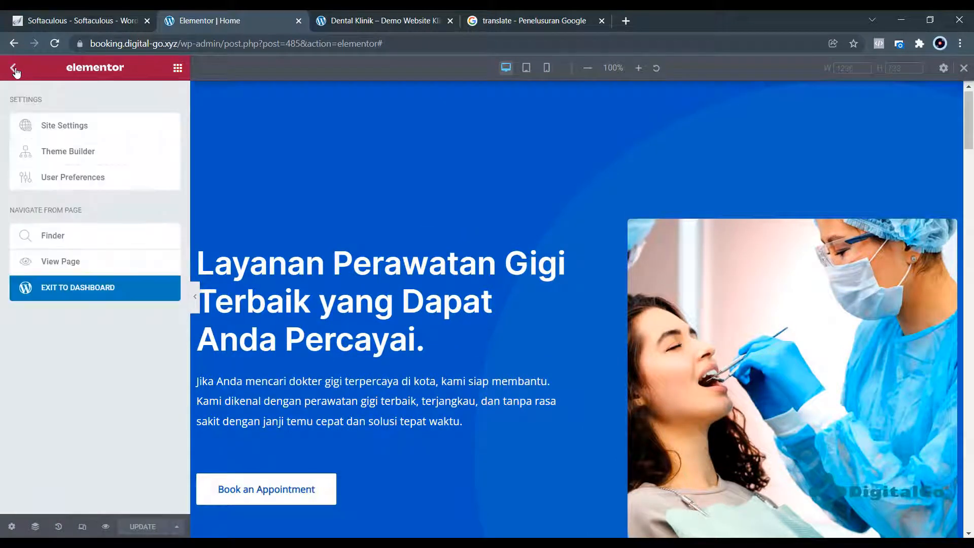
pyautogui.click(84, 291)
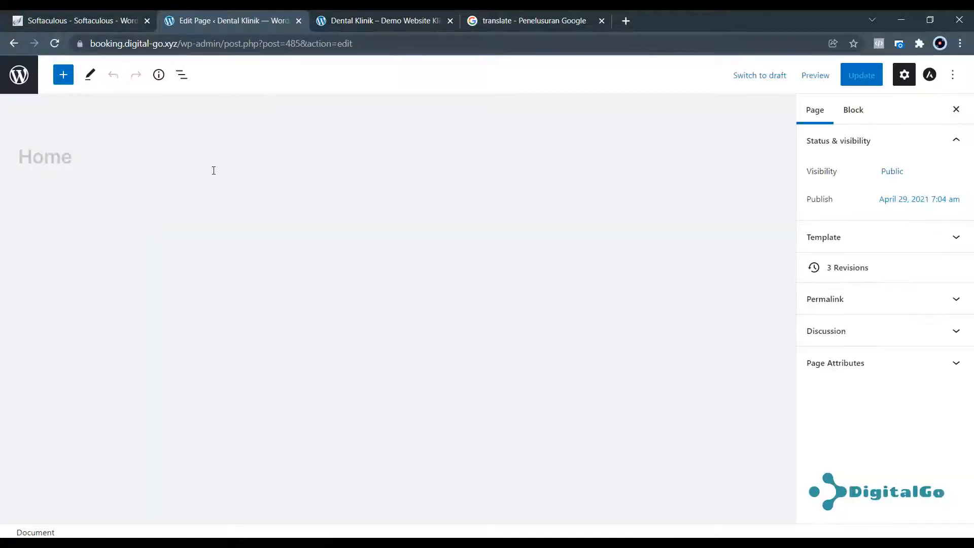
pyautogui.click(26, 81)
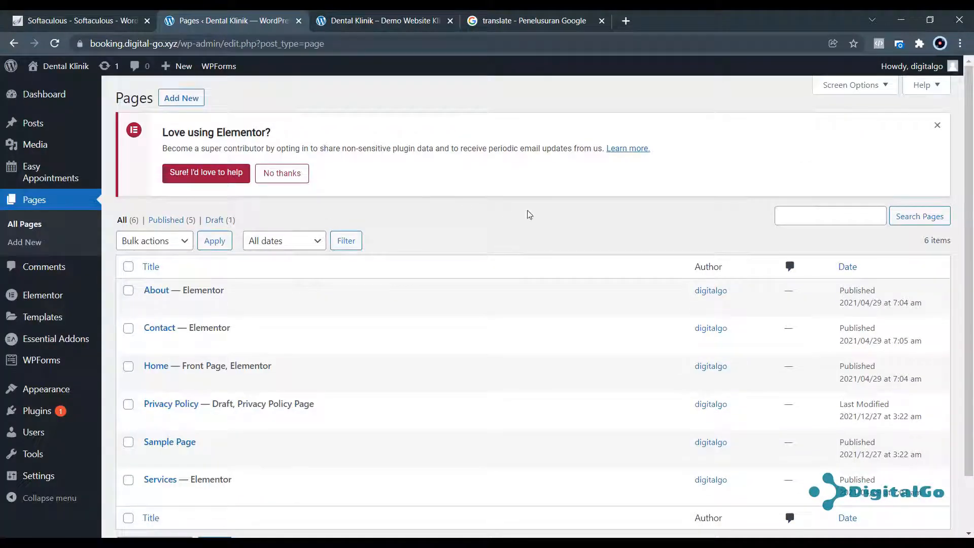
# Reload the live homepage to check the Indonesian text, then select step 1 in the Slides checklist.
pyautogui.click(363, 22)
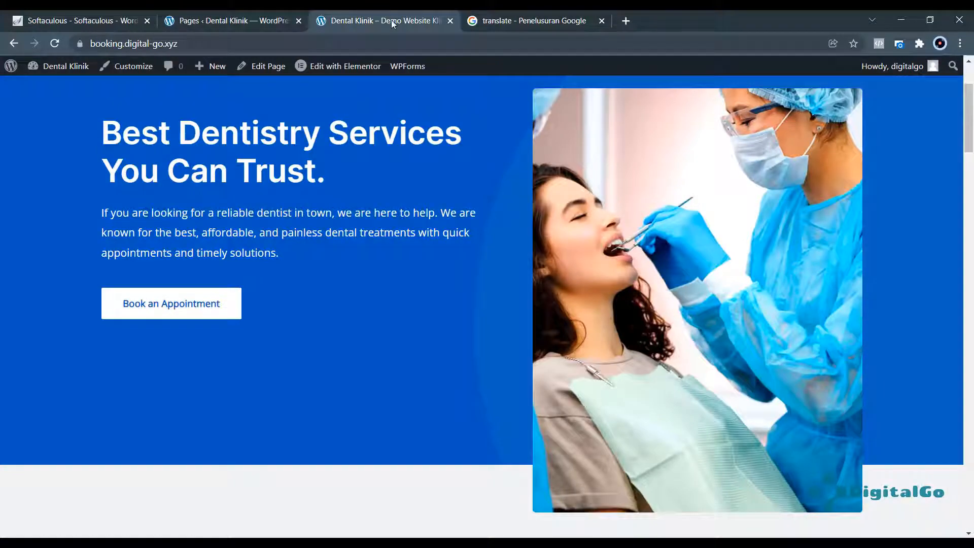
pyautogui.click(54, 43)
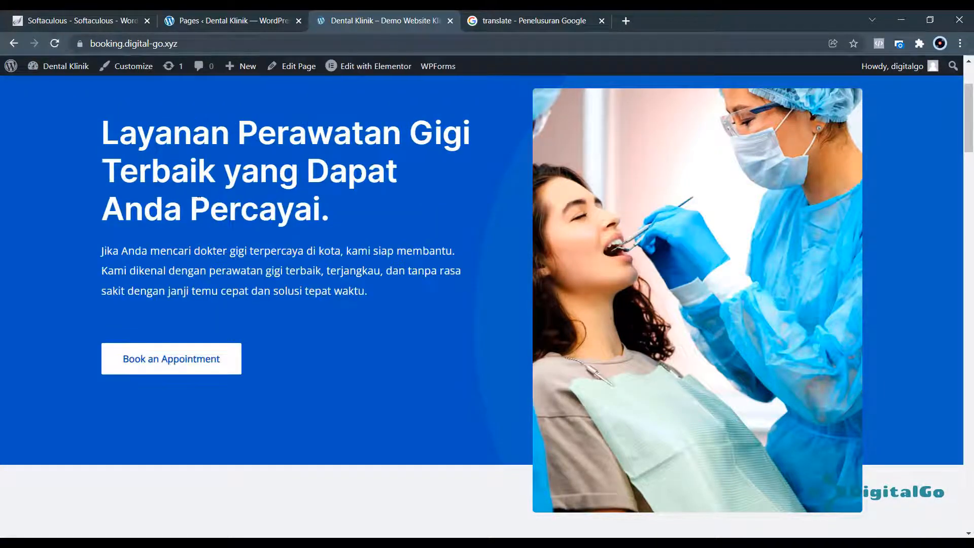
pyautogui.scroll(-20, 234, 259)
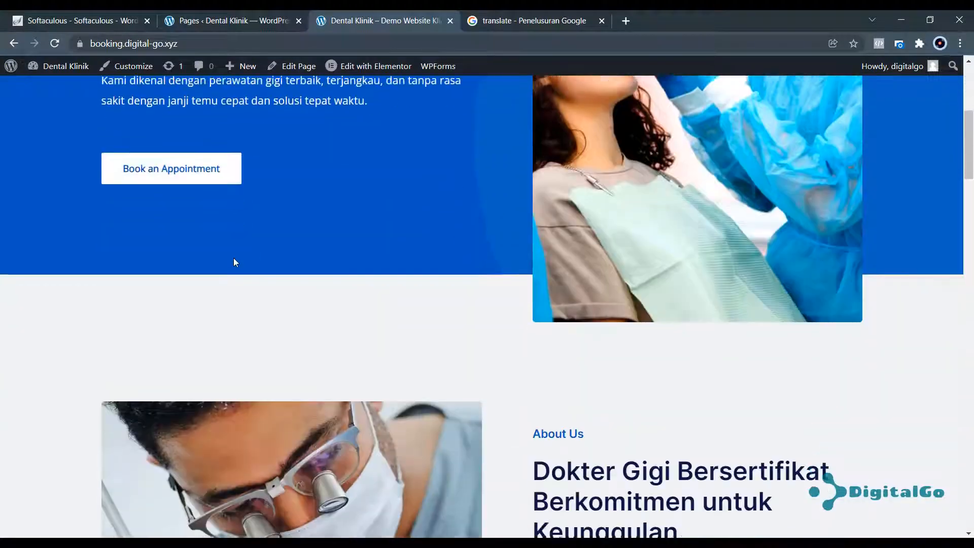
pyautogui.scroll(20, 234, 259)
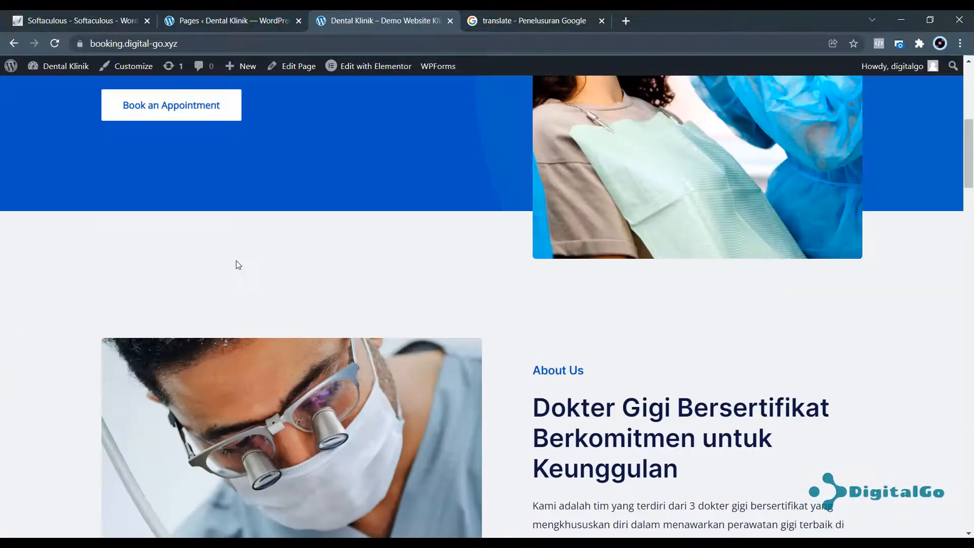
pyautogui.scroll(-15, 238, 267)
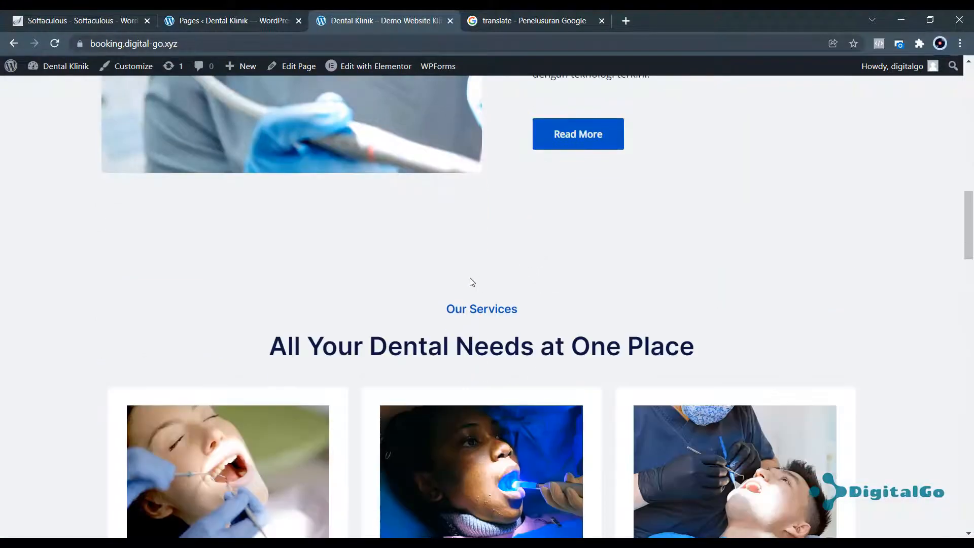
pyautogui.scroll(-5, 462, 280)
pyautogui.scroll(20, 458, 269)
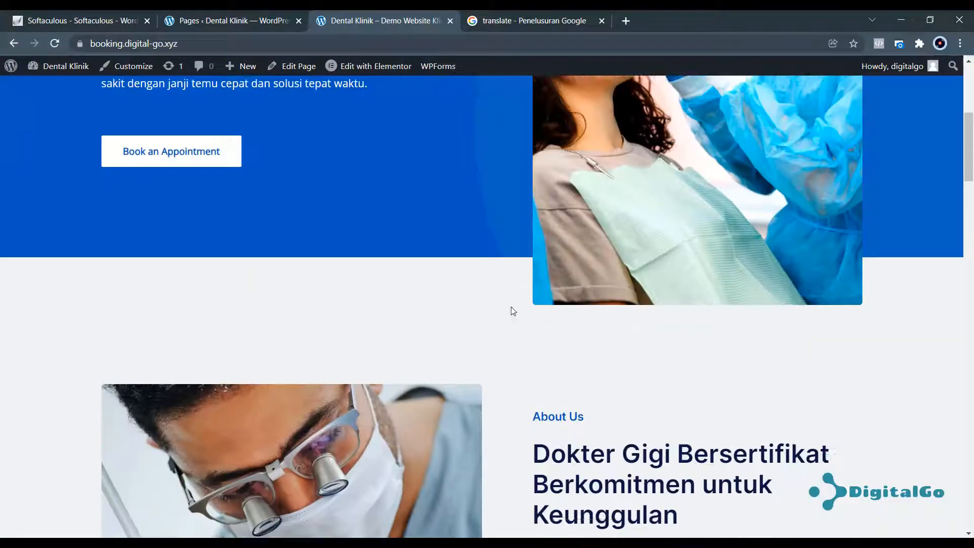
pyautogui.scroll(1, 477, 294)
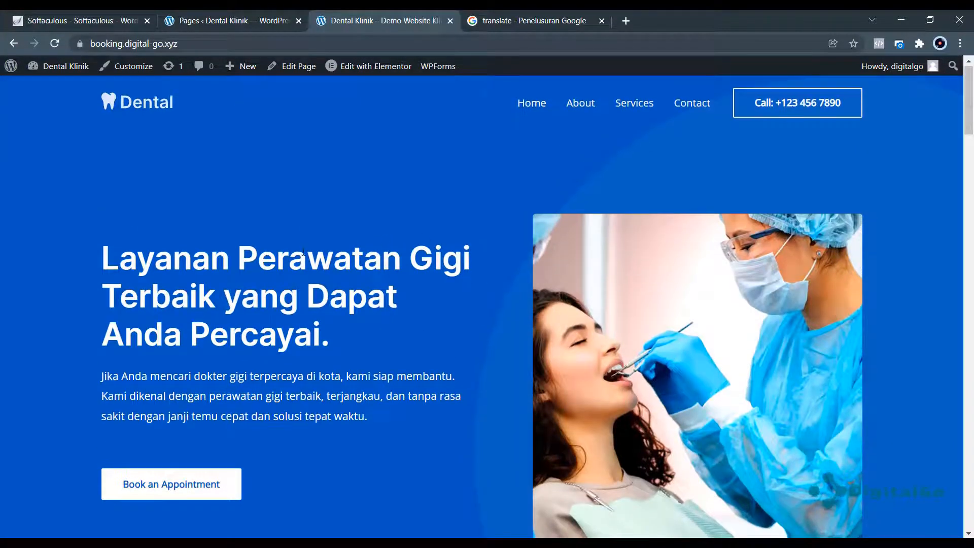
pyautogui.scroll(-15, 294, 244)
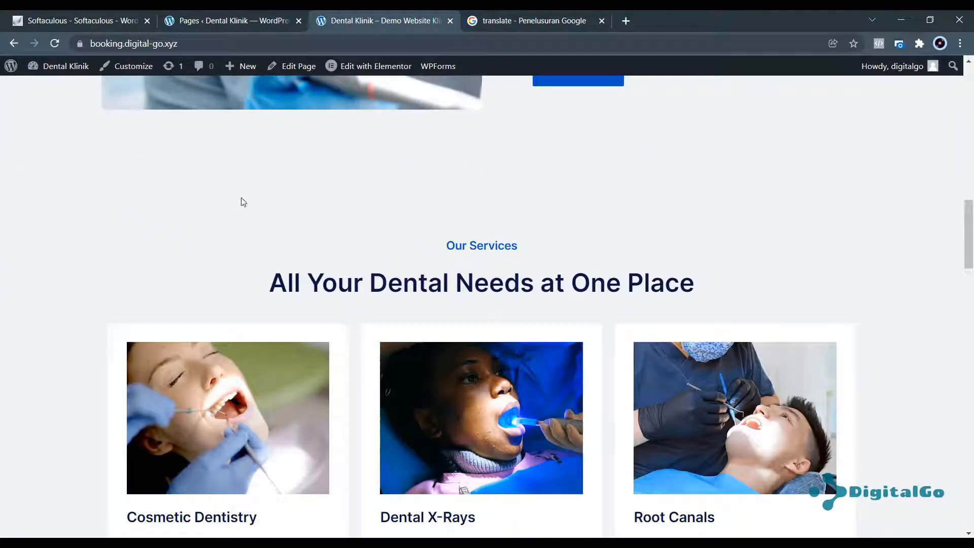
pyautogui.scroll(15, 192, 218)
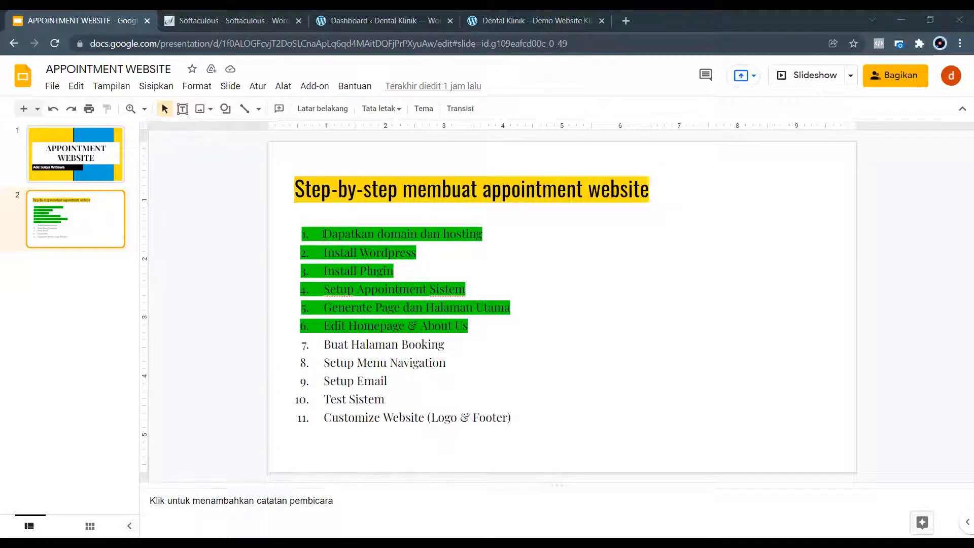
pyautogui.moveTo(323, 234); pyautogui.dragTo(467, 233)
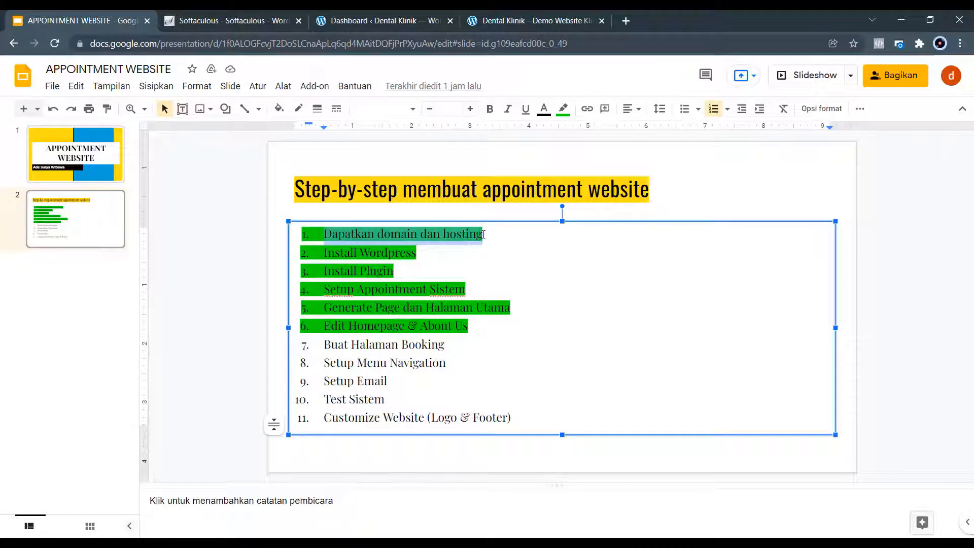
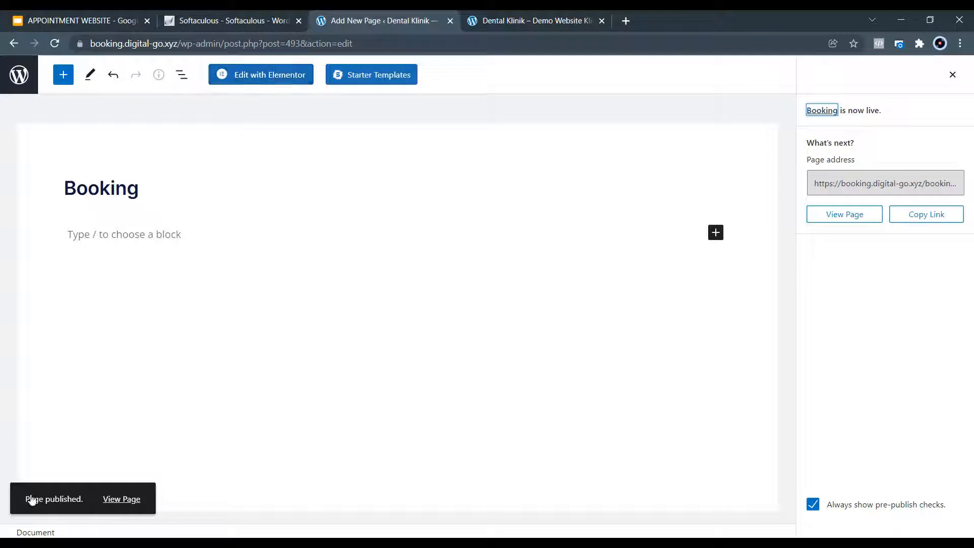
# Open the Booking page in Elementor and add a one-column section at the top.
pyautogui.click(274, 76)
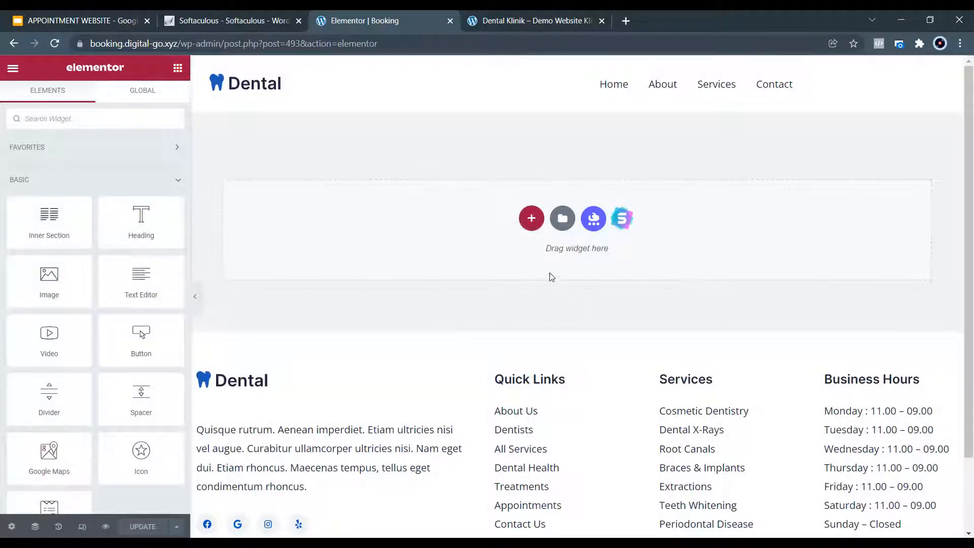
pyautogui.click(532, 218)
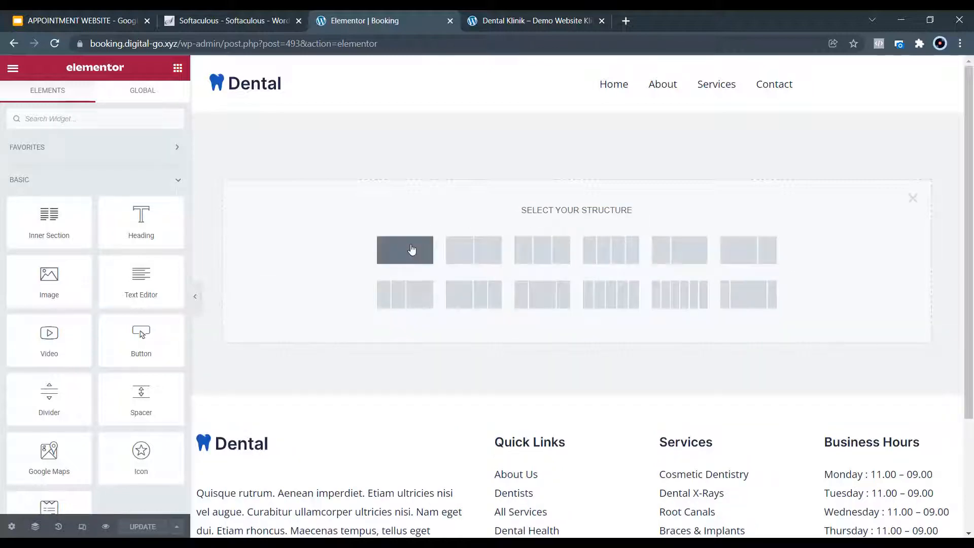
pyautogui.click(411, 249)
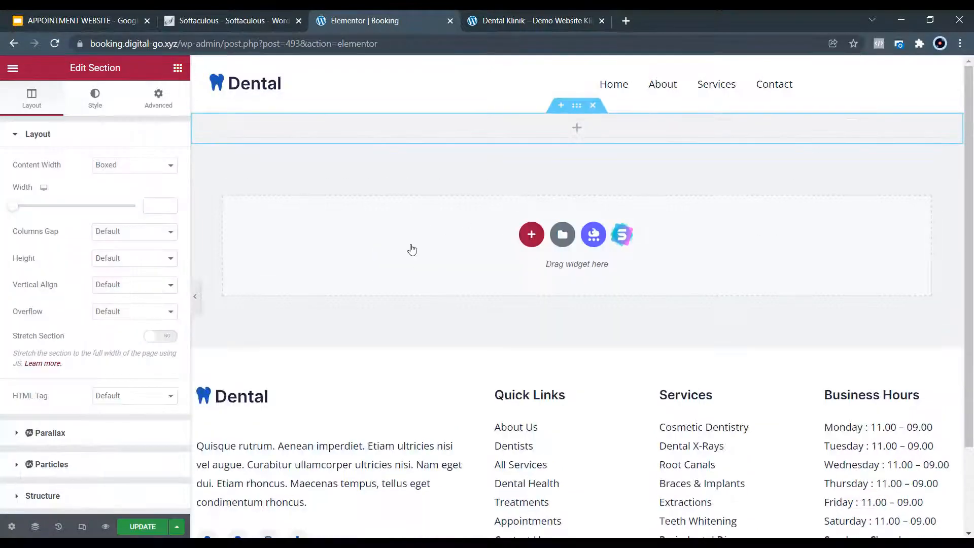
# Add a Heading widget reading 'Booking' and centre-align it.
pyautogui.click(577, 132)
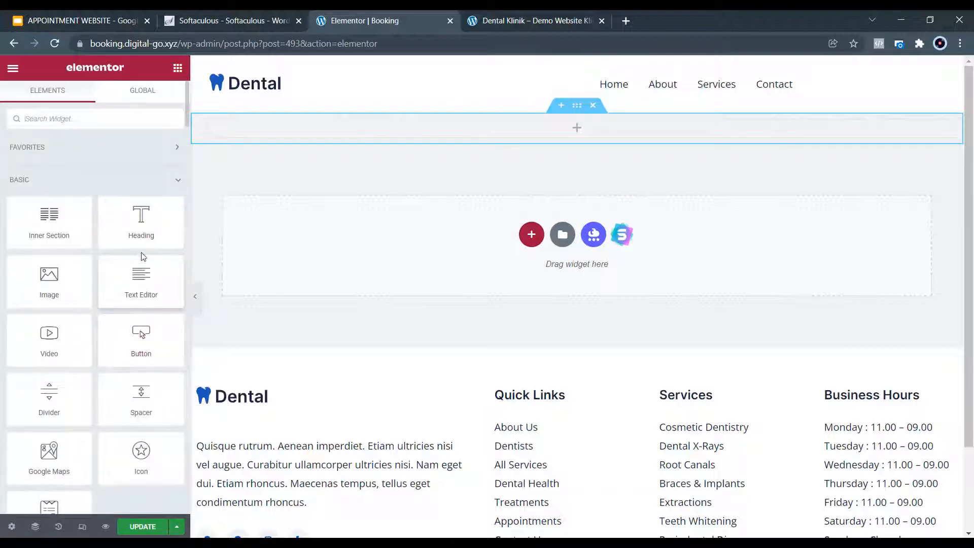
pyautogui.moveTo(142, 225); pyautogui.dragTo(561, 137)
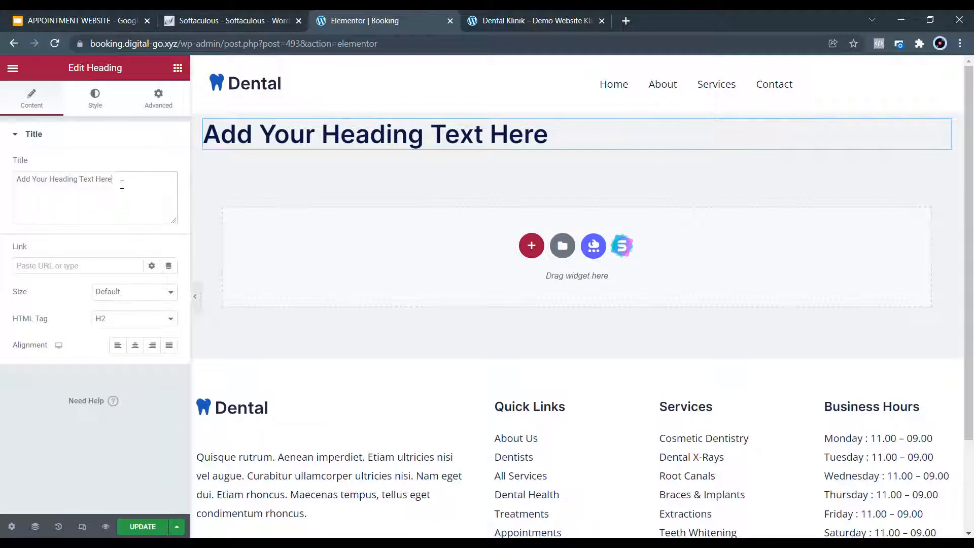
pyautogui.moveTo(128, 184); pyautogui.dragTo(4, 209)
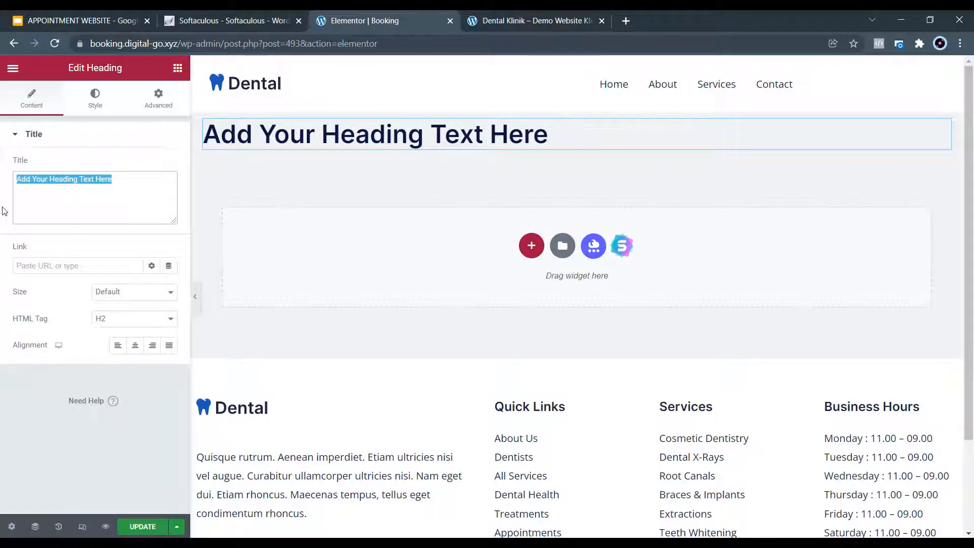
pyautogui.write('Booking')
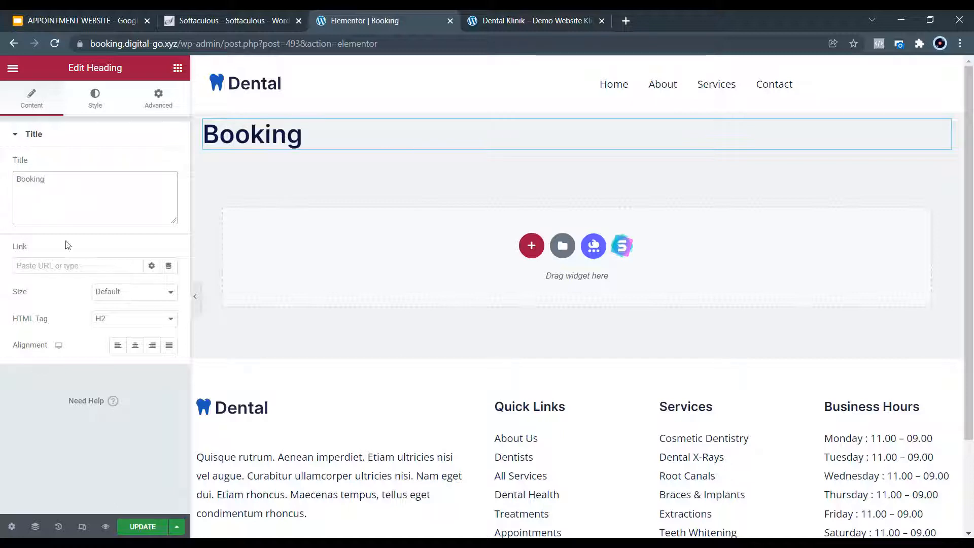
pyautogui.click(135, 344)
pyautogui.moveTo(563, 124)
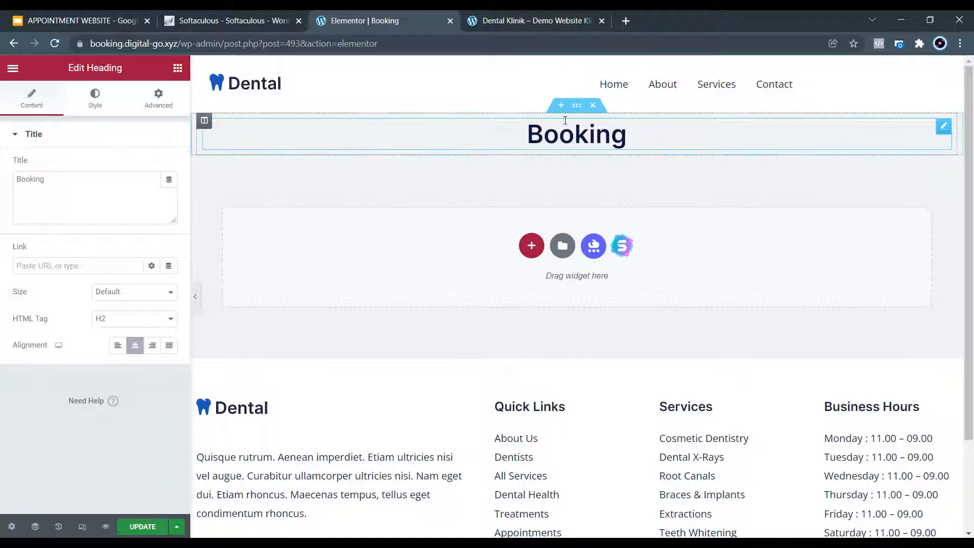
pyautogui.click(577, 106)
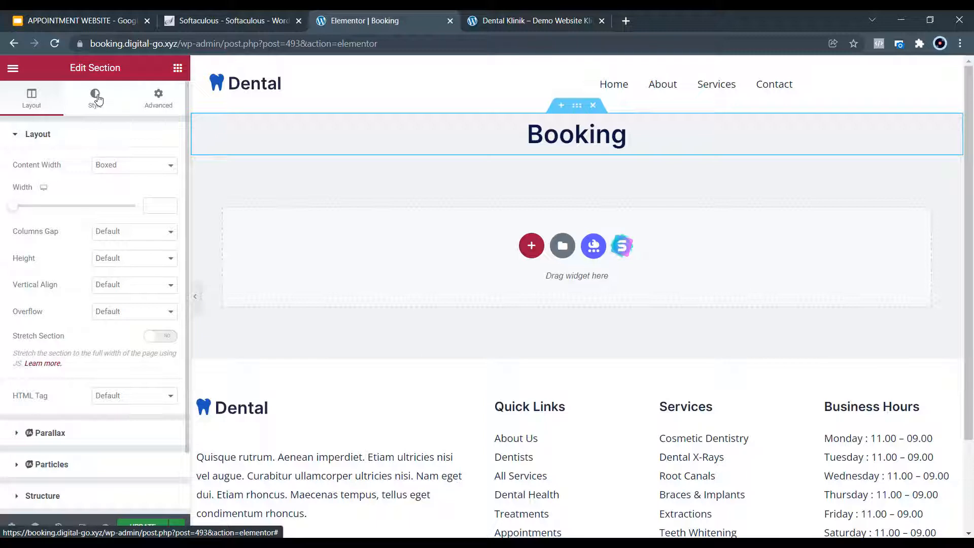
# Give the heading's section a Classic solid background in bright blue #27A3EA.
pyautogui.click(97, 98)
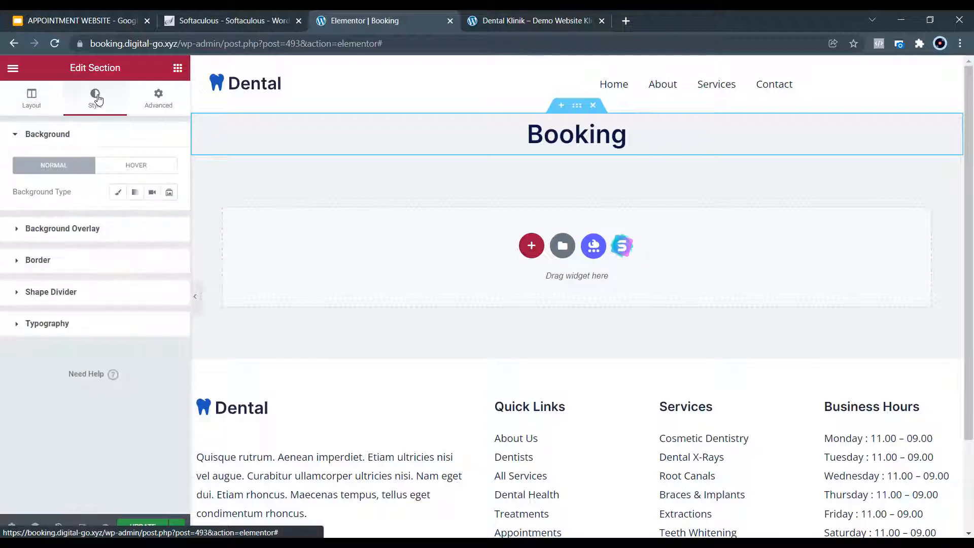
pyautogui.click(118, 195)
pyautogui.click(169, 222)
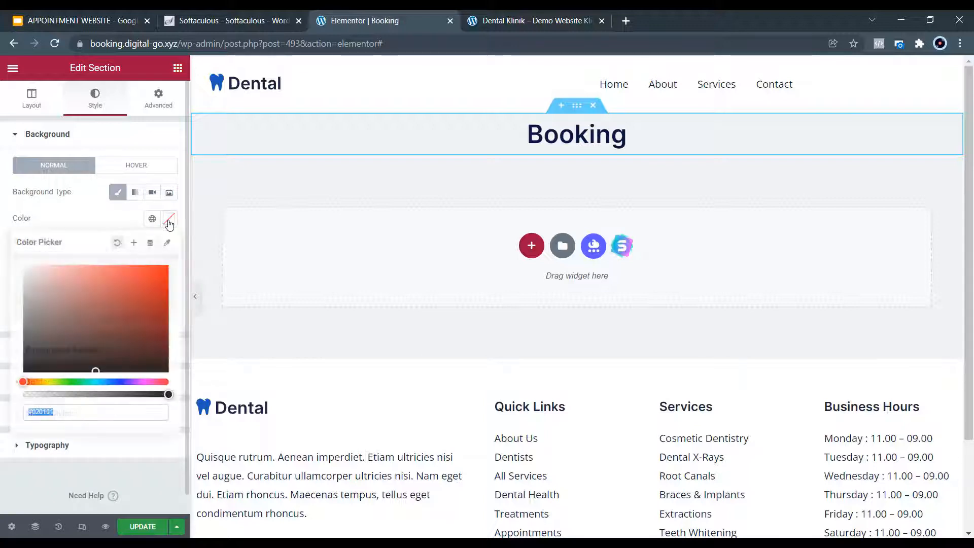
pyautogui.click(122, 381)
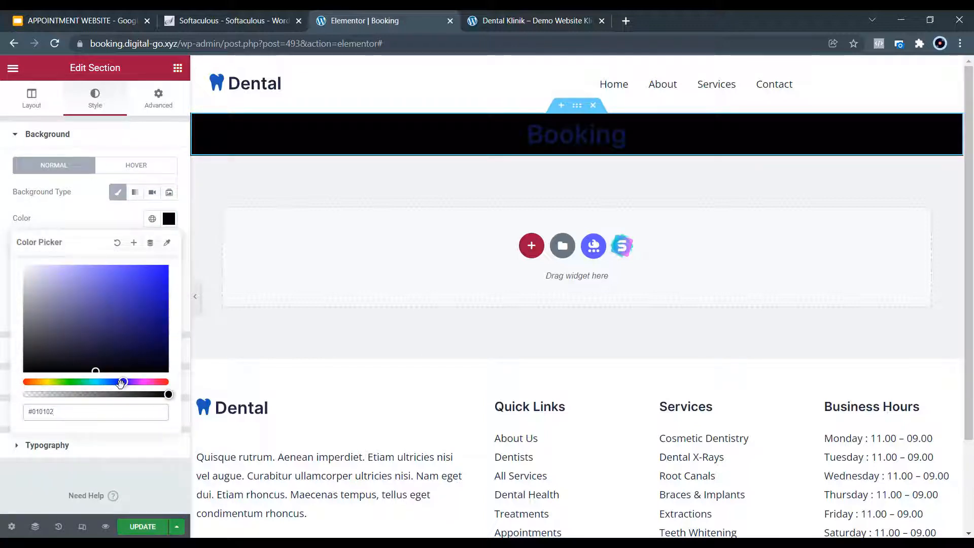
pyautogui.moveTo(120, 381)
pyautogui.mouseDown()
pyautogui.moveTo(99, 378)
pyautogui.moveTo(113, 381)
pyautogui.mouseUp()
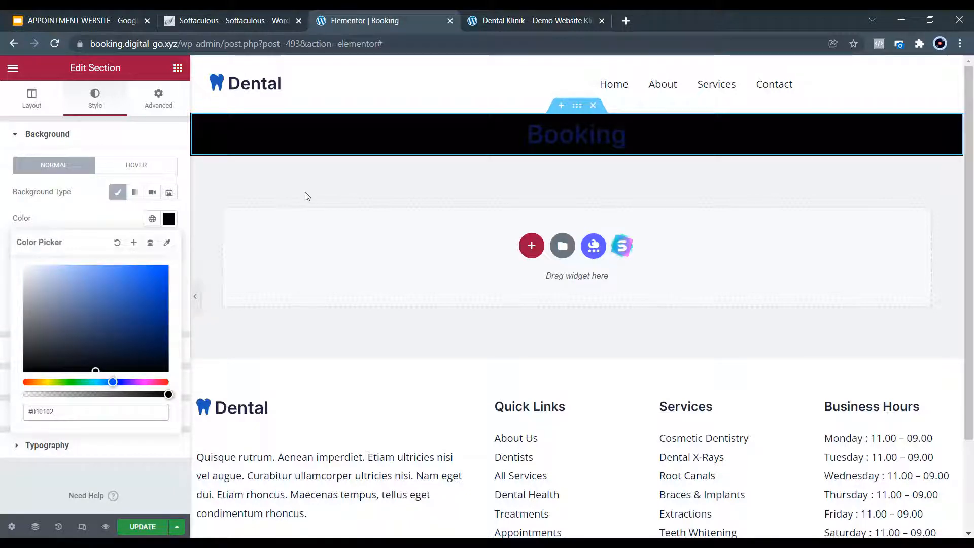
pyautogui.click(104, 382)
pyautogui.moveTo(118, 313)
pyautogui.mouseDown()
pyautogui.moveTo(137, 260)
pyautogui.moveTo(145, 273)
pyautogui.mouseUp()
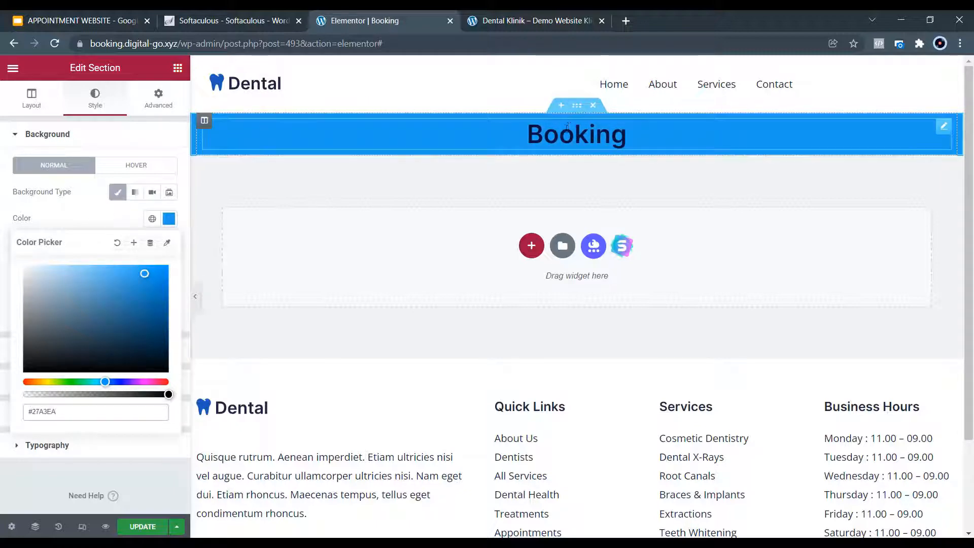
pyautogui.click(159, 103)
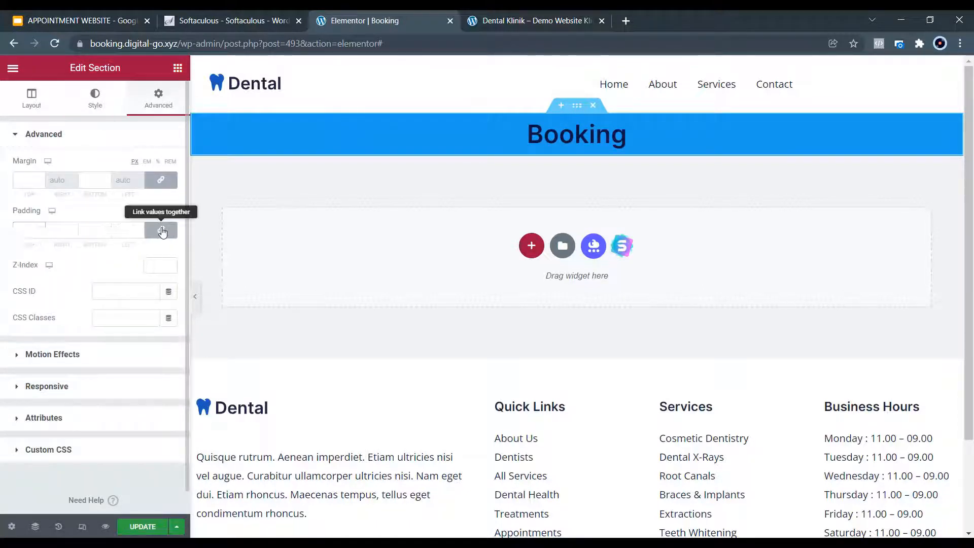
# Unlink the section padding and set top to 150 and bottom to 100.
pyautogui.click(162, 231)
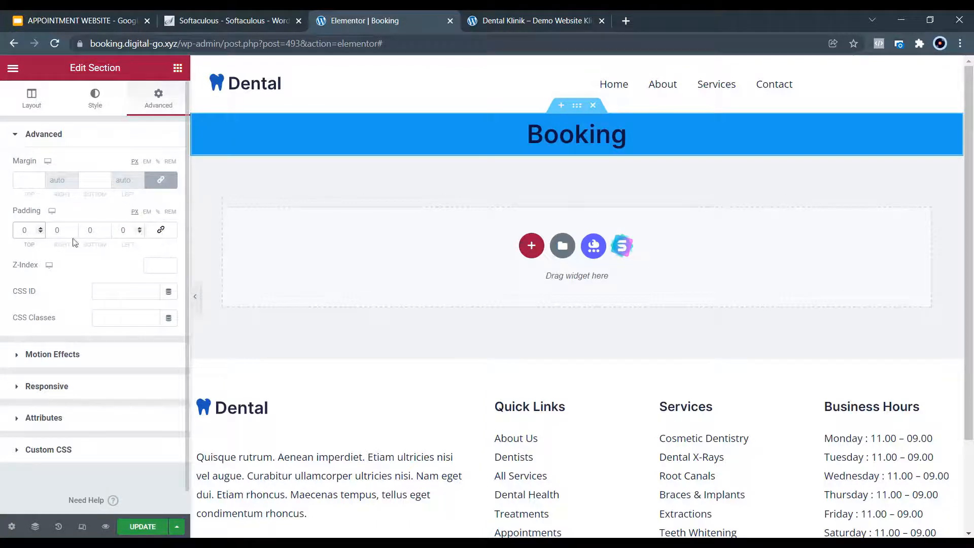
pyautogui.moveTo(27, 230); pyautogui.dragTo(18, 223)
pyautogui.write('150')
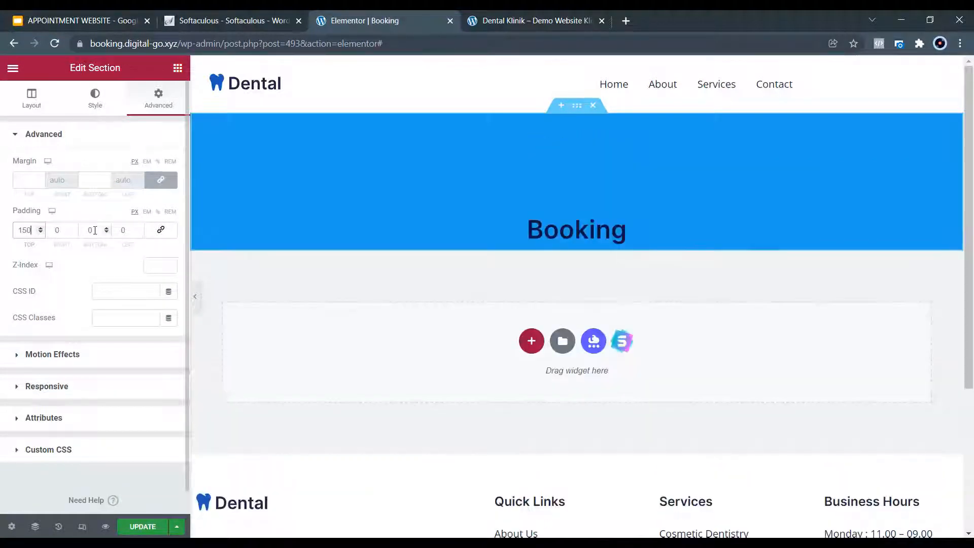
pyautogui.moveTo(95, 230); pyautogui.dragTo(83, 231)
pyautogui.write('100')
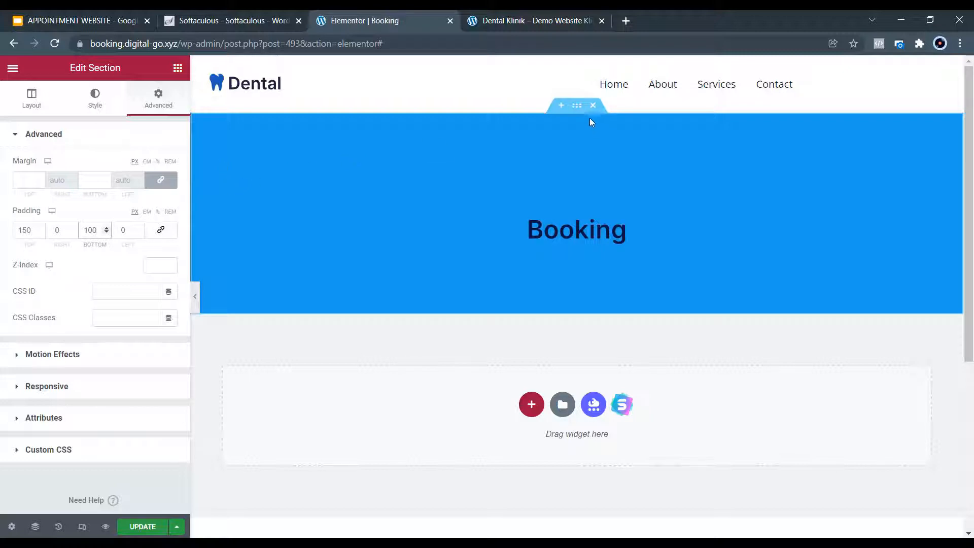
# Keep the default section height and set Vertical Align to Middle.
pyautogui.click(32, 101)
pyautogui.click(104, 258)
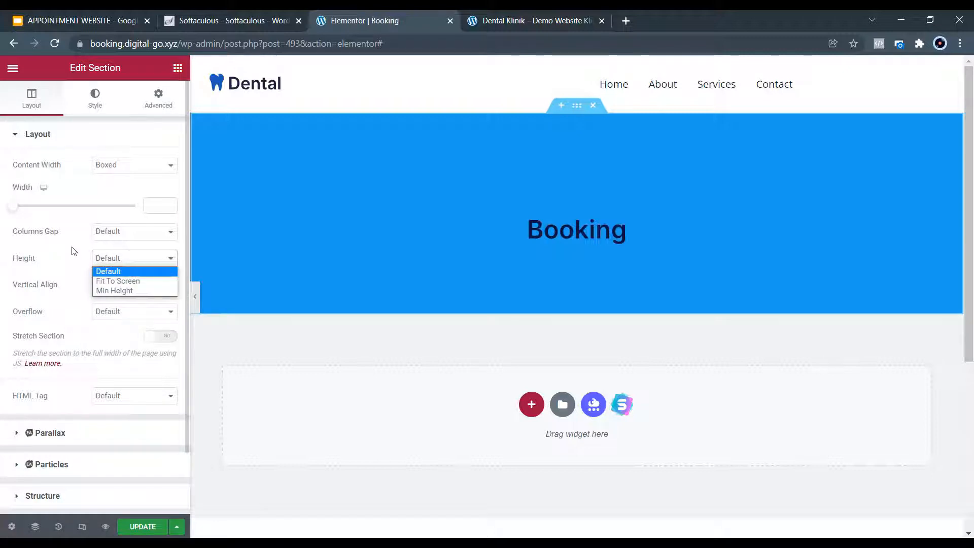
pyautogui.click(74, 251)
pyautogui.click(104, 285)
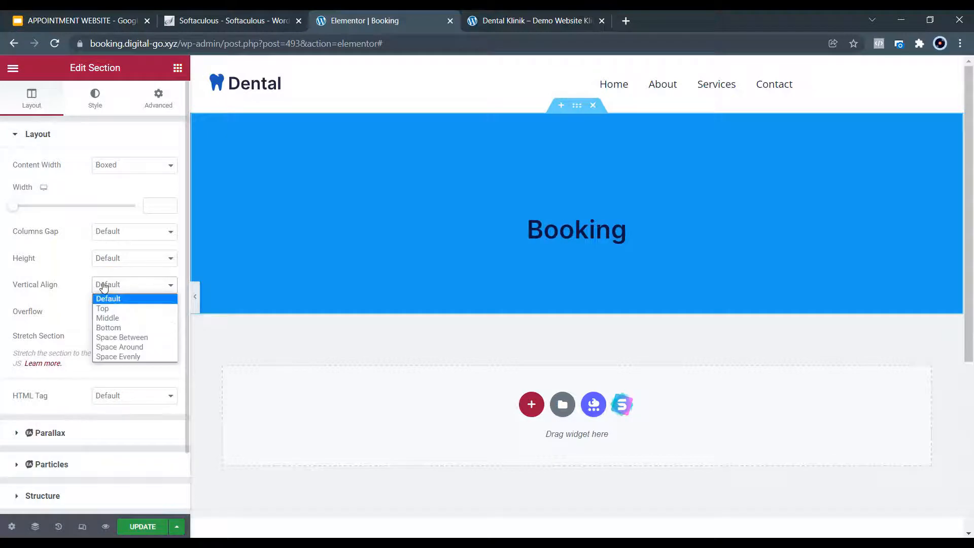
pyautogui.click(107, 318)
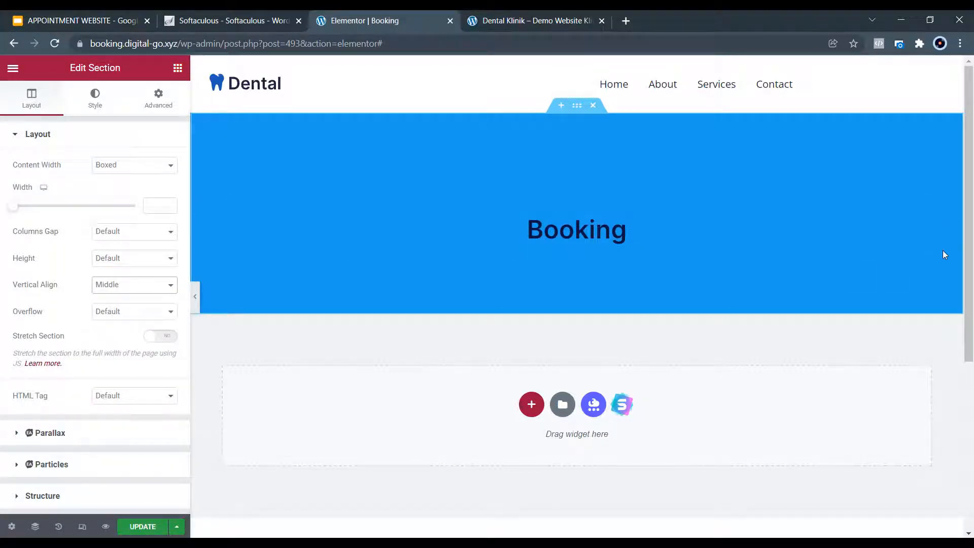
pyautogui.click(944, 223)
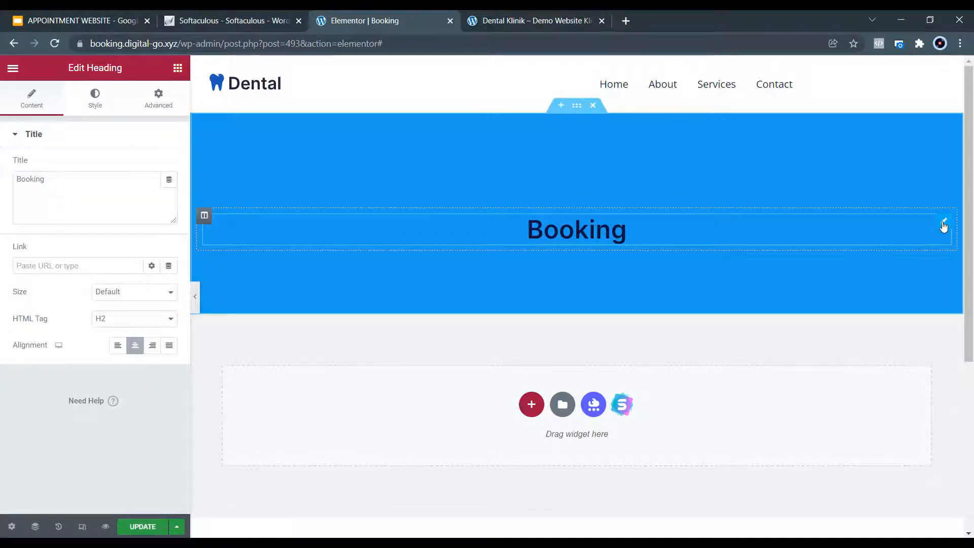
# Set the Booking heading's typography size to 50 px.
pyautogui.click(94, 100)
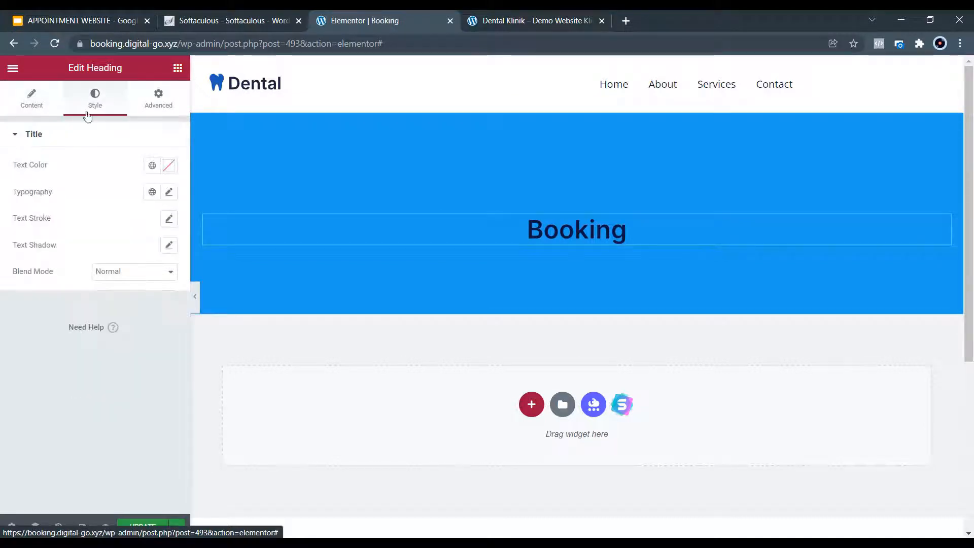
pyautogui.click(169, 192)
pyautogui.click(149, 293)
pyautogui.write('35')
pyautogui.click(159, 290)
pyautogui.click(160, 290)
pyautogui.click(159, 290)
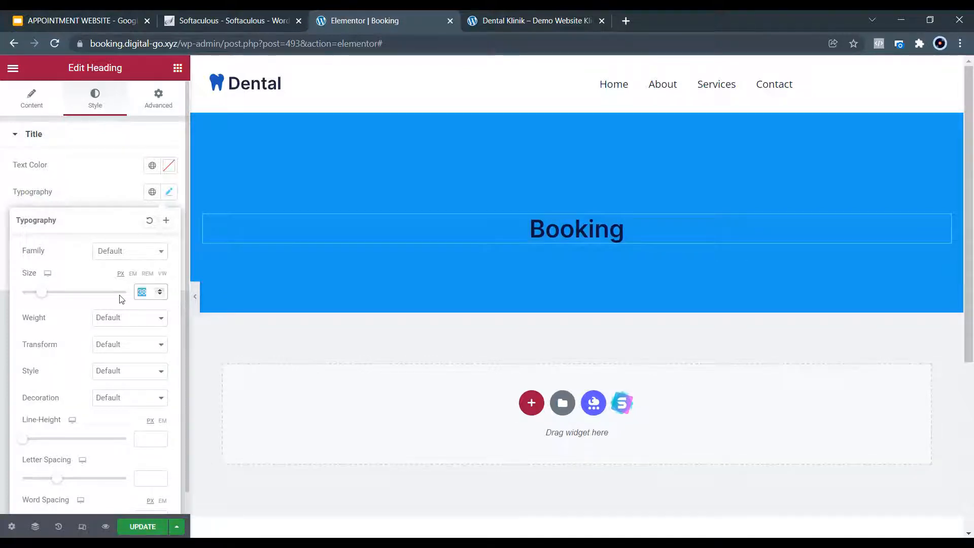
pyautogui.write('45')
pyautogui.doubleClick(136, 293)
pyautogui.write('50')
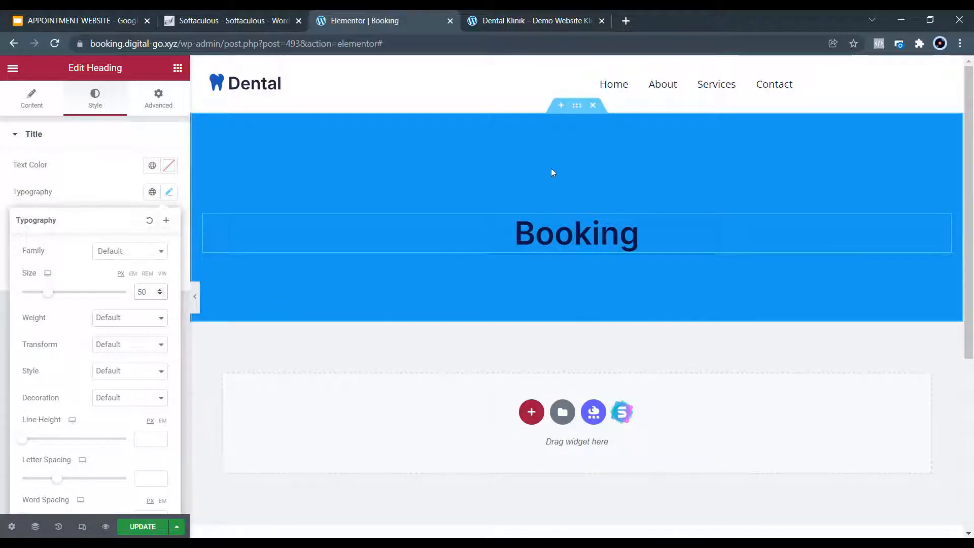
pyautogui.click(577, 109)
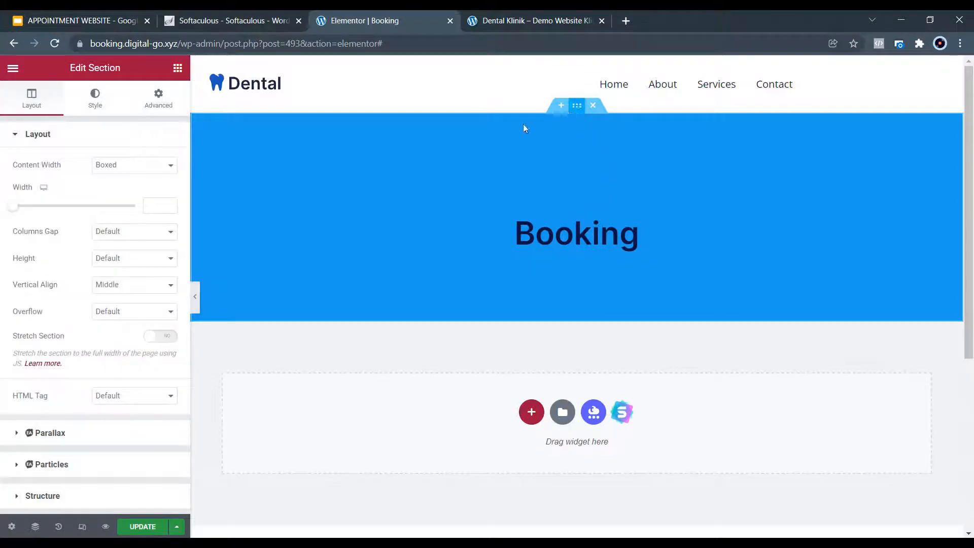
# Add bg-graphic-1 from the Media Library as the section's classic background overlay image.
pyautogui.click(97, 104)
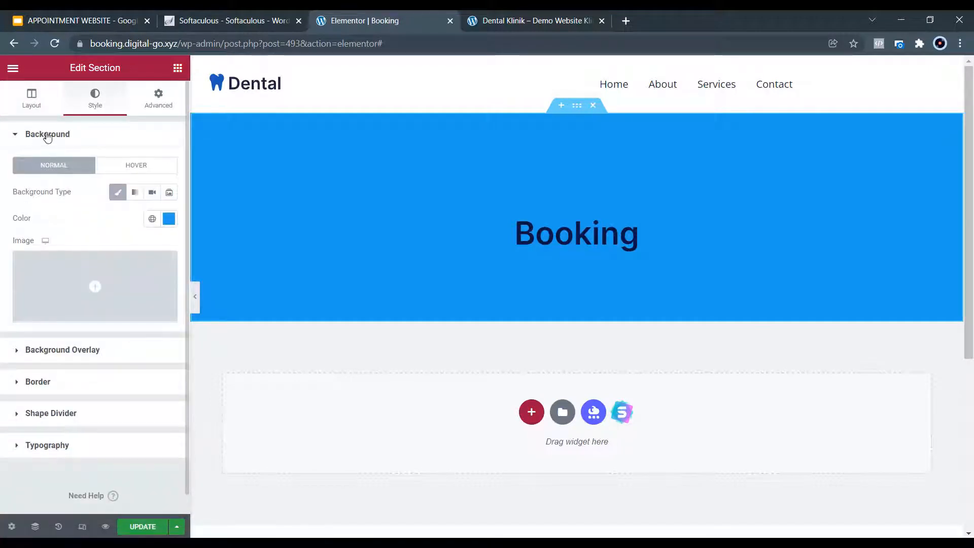
pyautogui.click(46, 136)
pyautogui.click(39, 170)
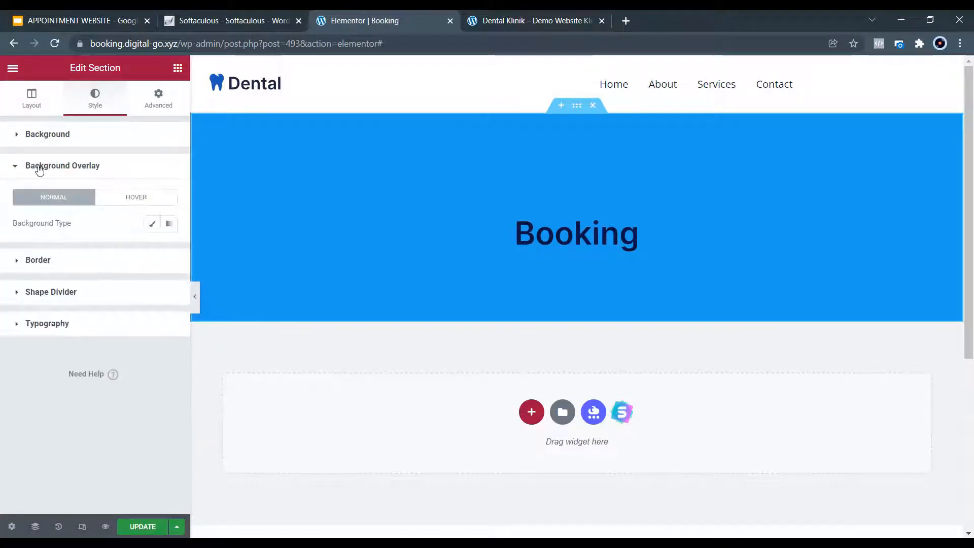
pyautogui.click(152, 224)
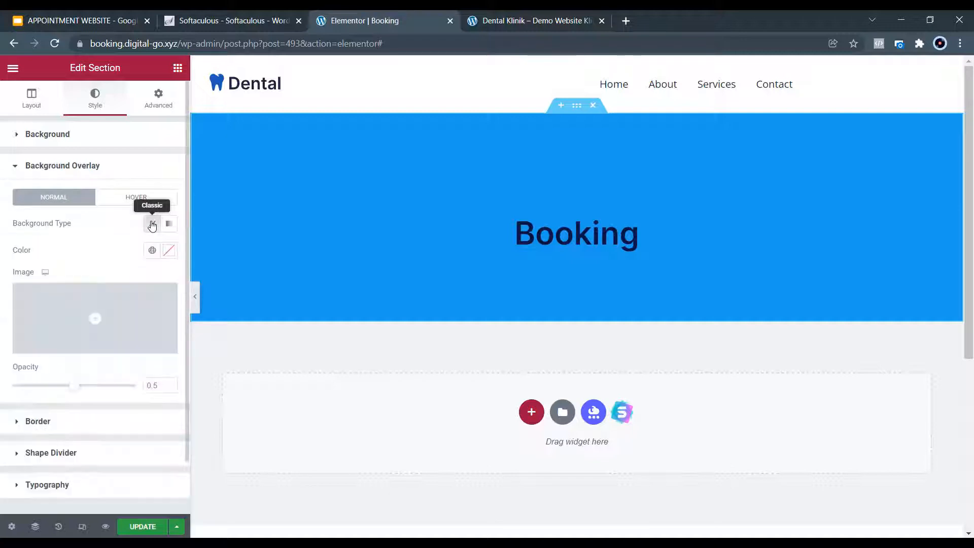
pyautogui.click(113, 305)
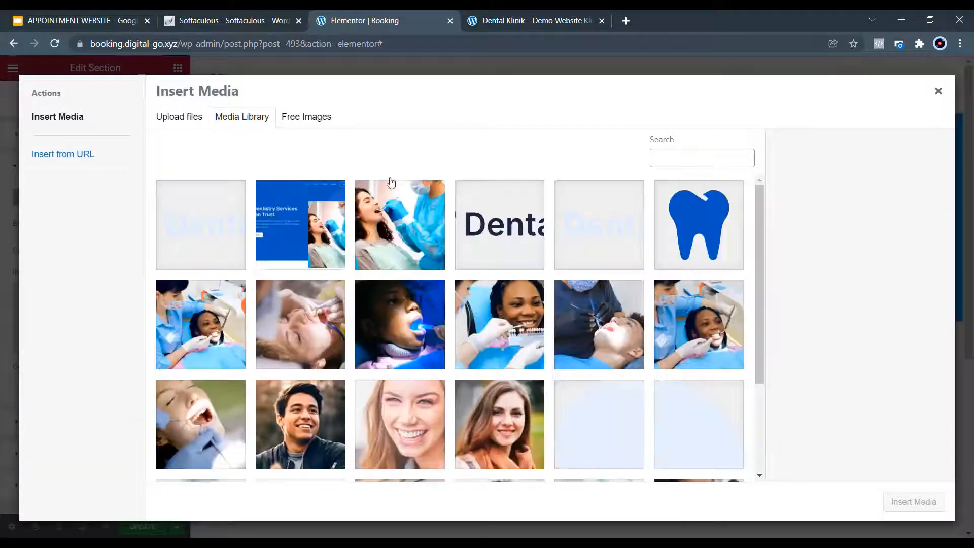
pyautogui.scroll(-1, 649, 355)
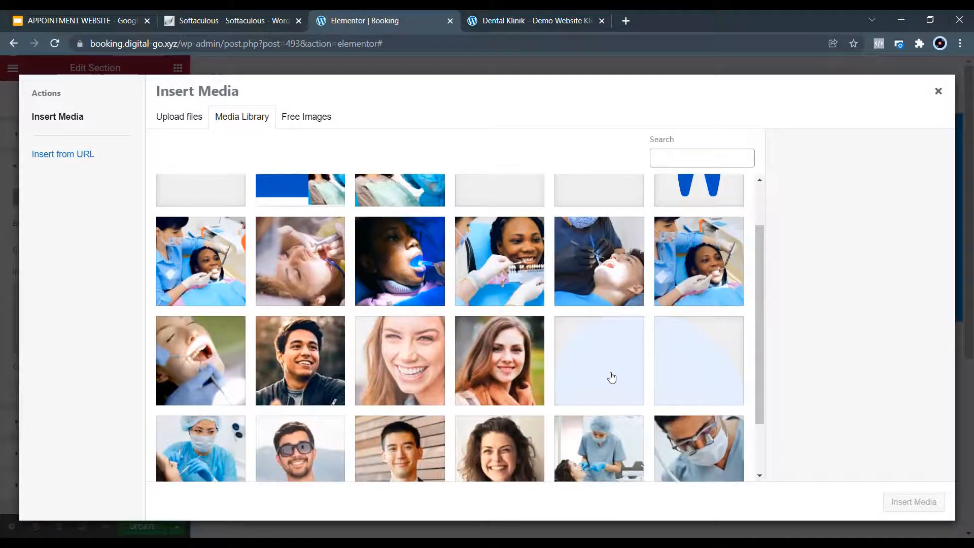
pyautogui.scroll(-1, 610, 376)
pyautogui.scroll(3, 611, 375)
pyautogui.scroll(-2, 611, 376)
pyautogui.click(602, 319)
pyautogui.click(903, 494)
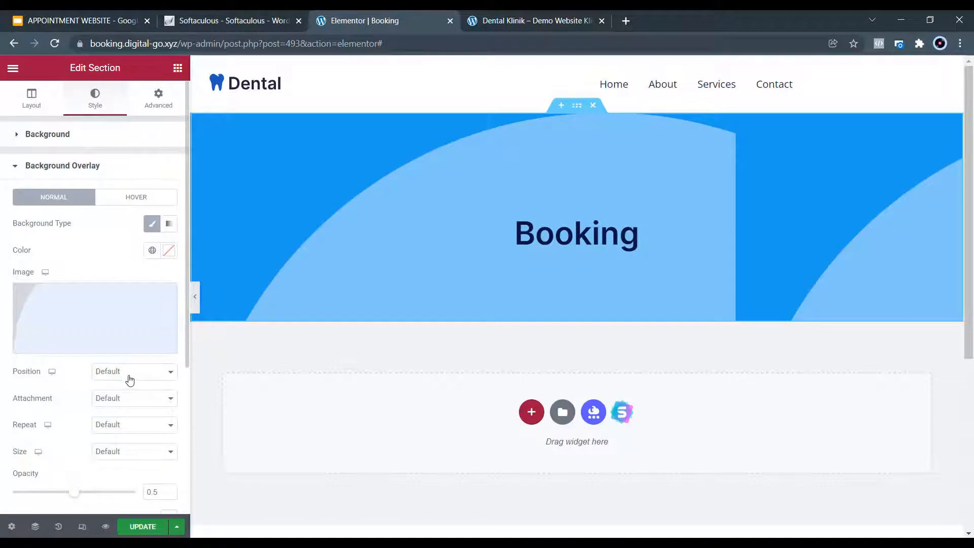
# Set the overlay image to No-repeat with Cover size.
pyautogui.click(135, 373)
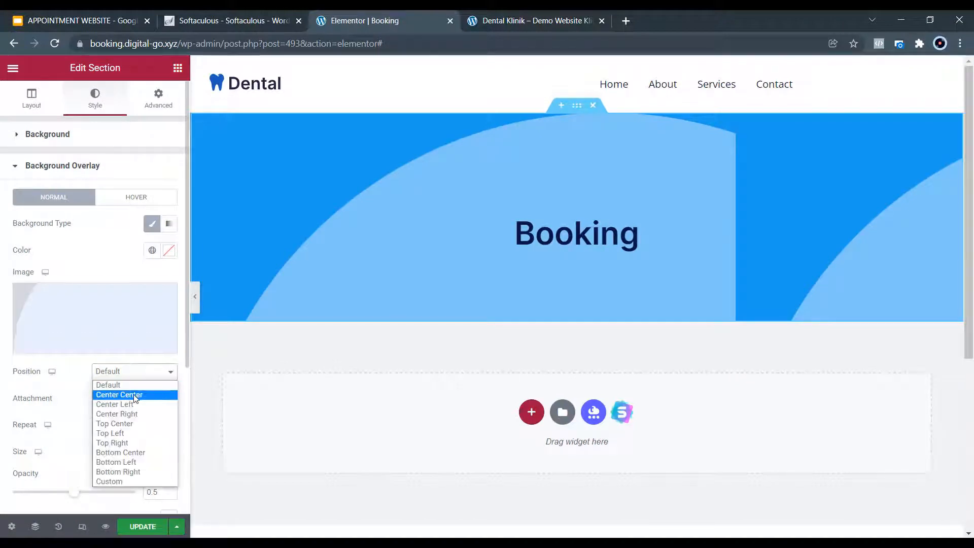
pyautogui.click(135, 394)
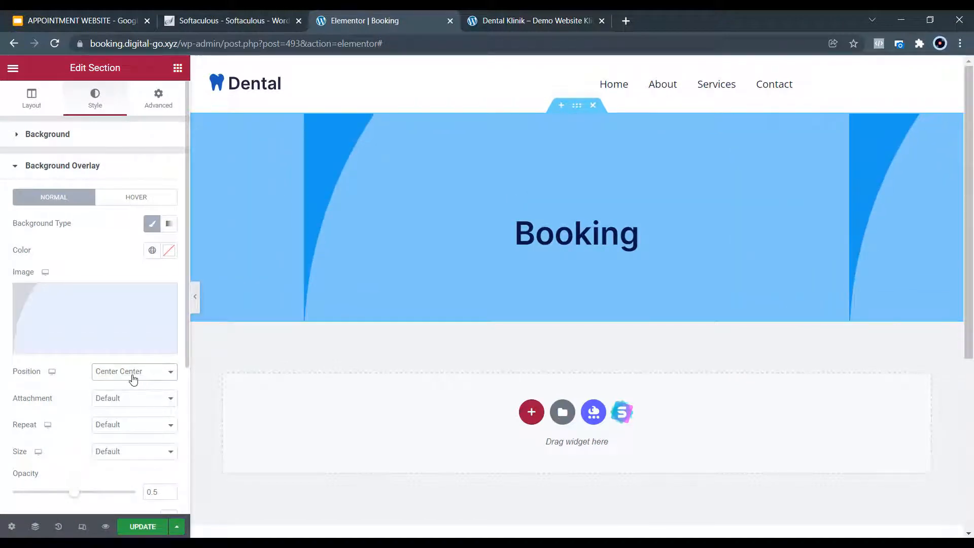
pyautogui.click(133, 373)
pyautogui.click(131, 385)
pyautogui.click(129, 425)
pyautogui.click(116, 446)
pyautogui.click(115, 457)
pyautogui.click(116, 483)
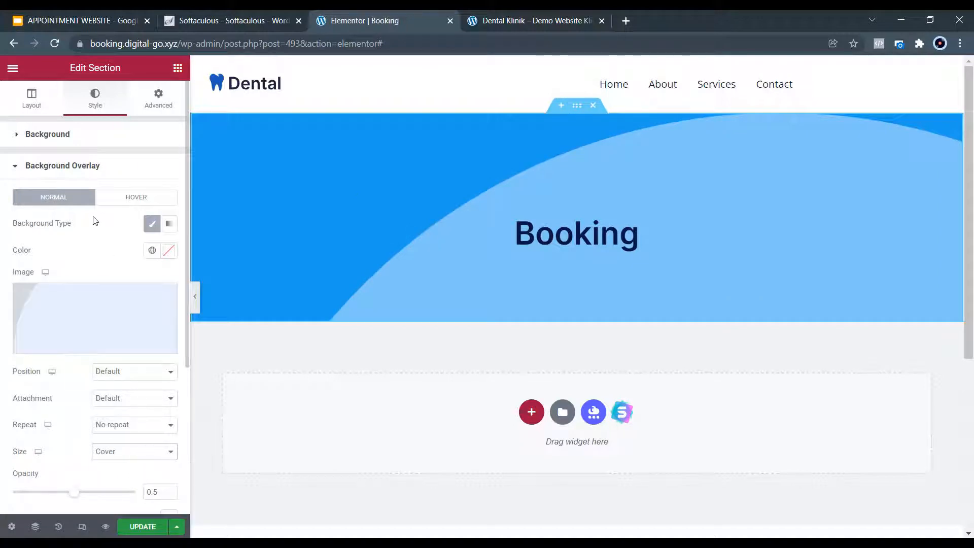
# Try several overlay positions before settling on Top Left.
pyautogui.click(143, 380)
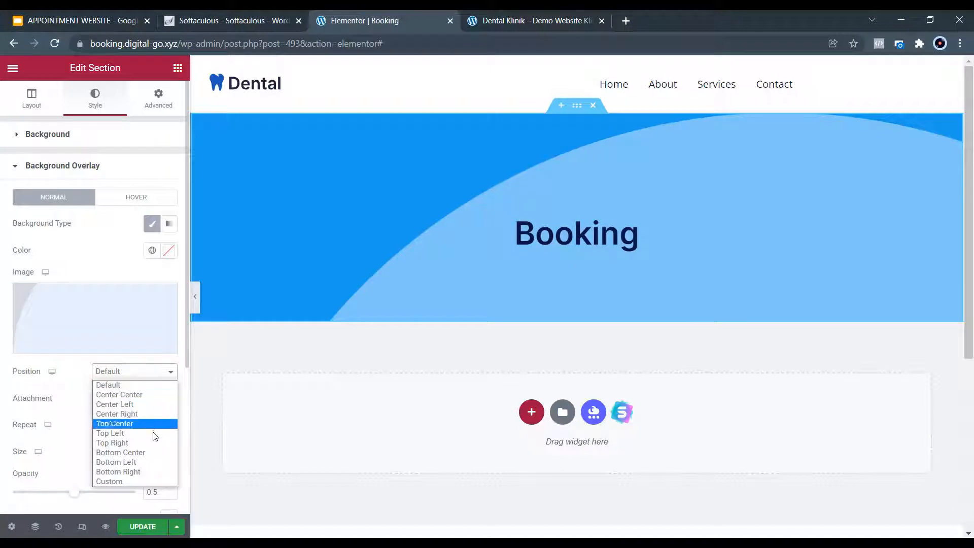
pyautogui.click(139, 472)
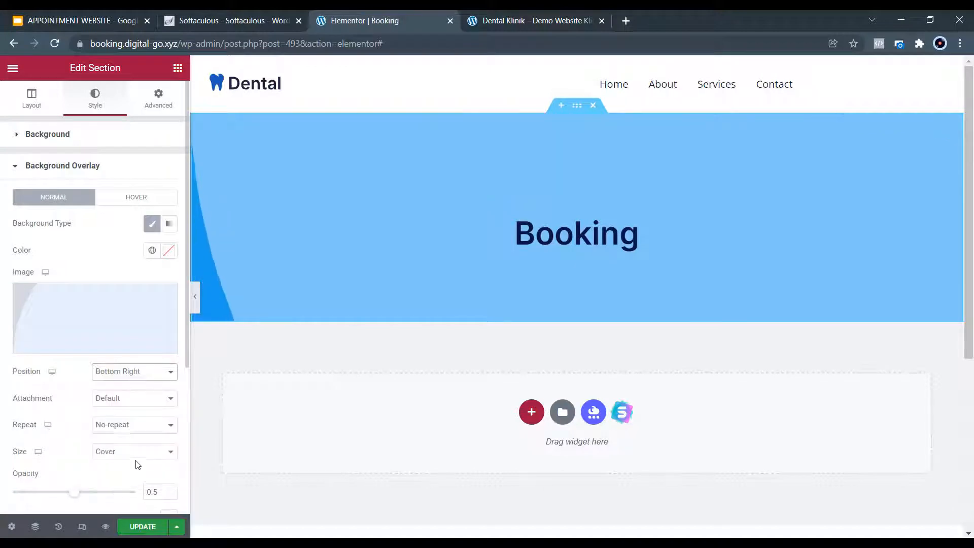
pyautogui.click(144, 380)
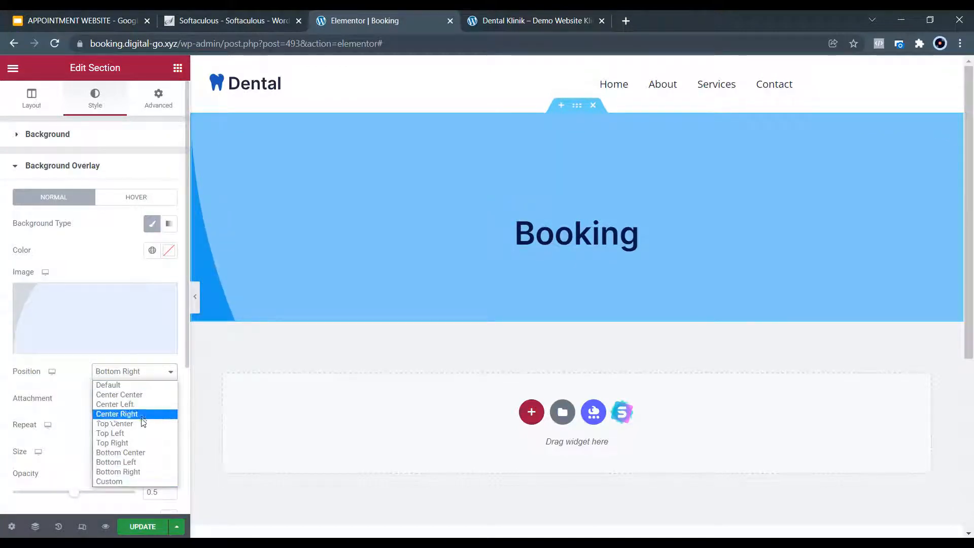
pyautogui.click(142, 433)
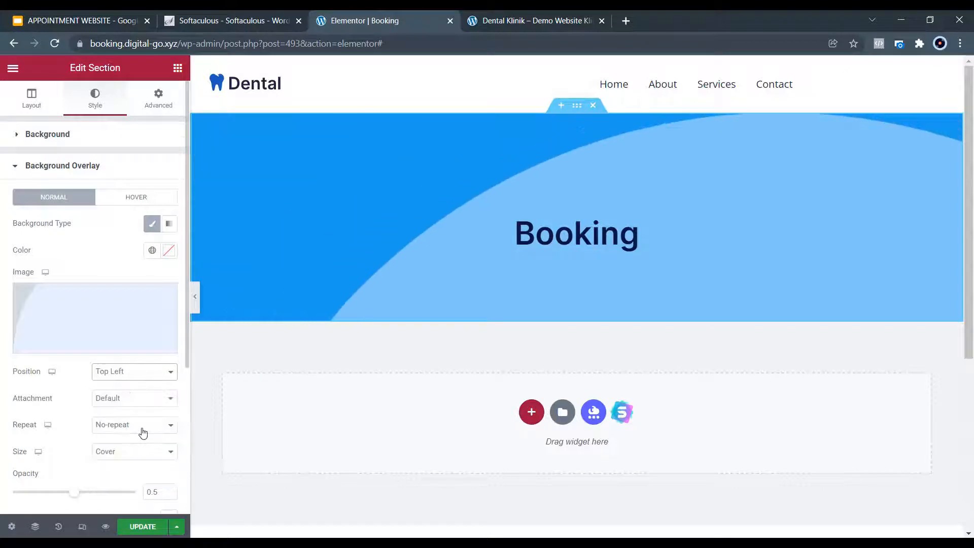
pyautogui.click(154, 381)
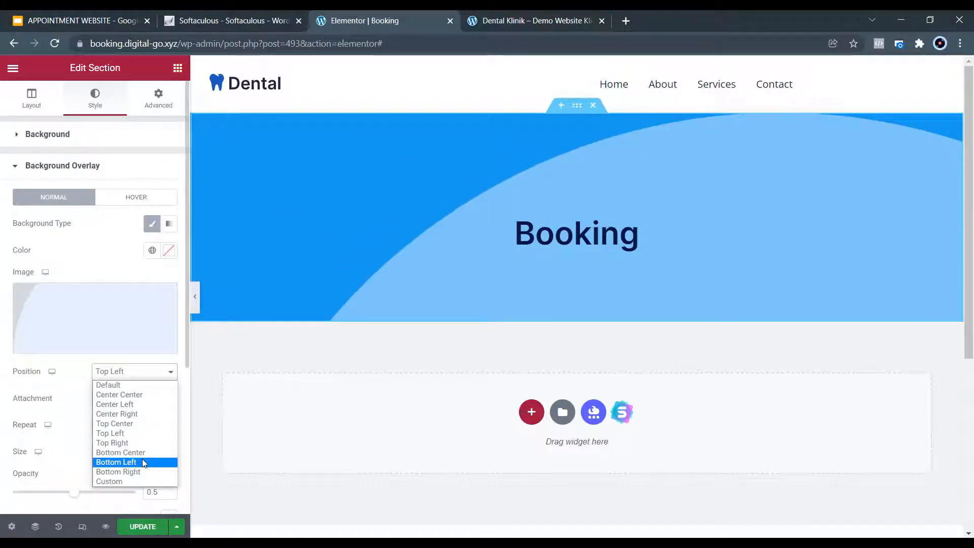
pyautogui.click(142, 462)
pyautogui.click(155, 373)
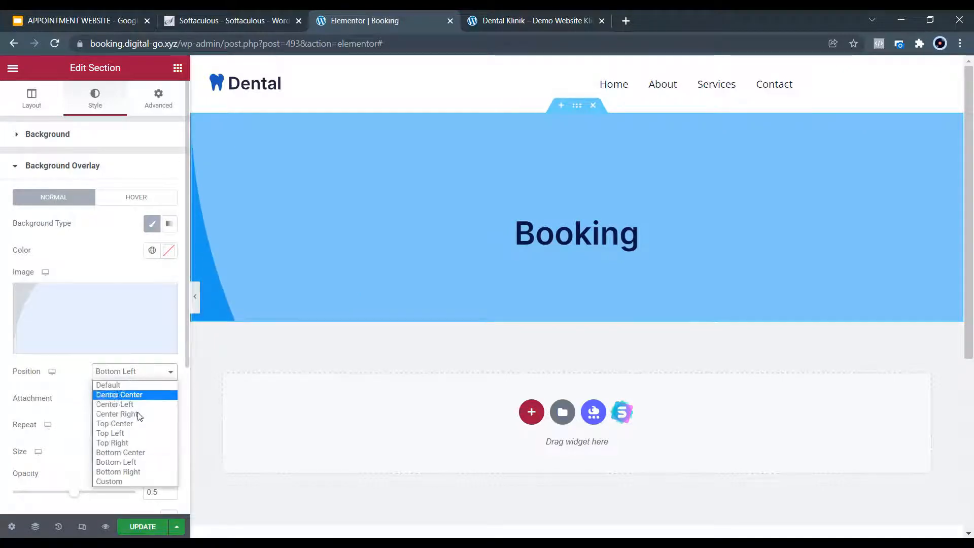
pyautogui.click(139, 425)
pyautogui.click(144, 372)
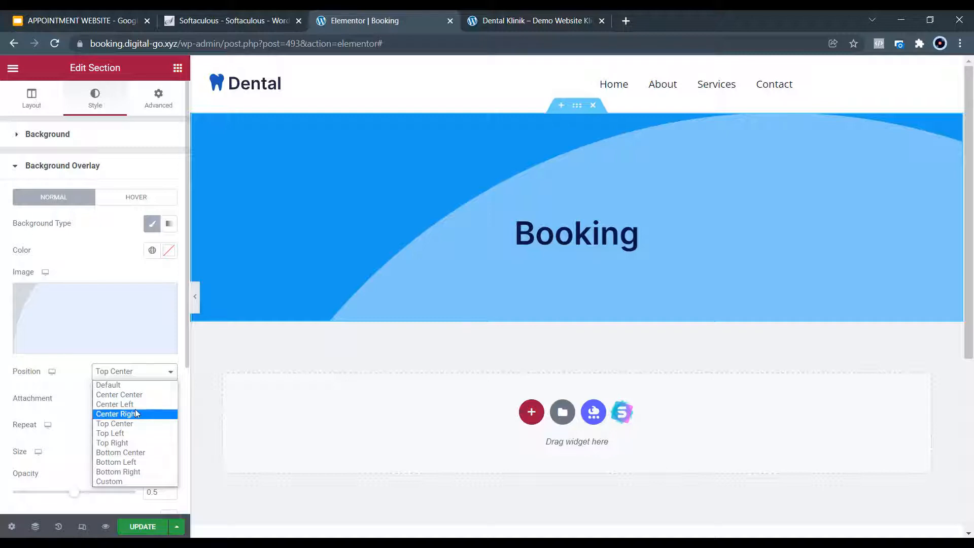
pyautogui.click(133, 433)
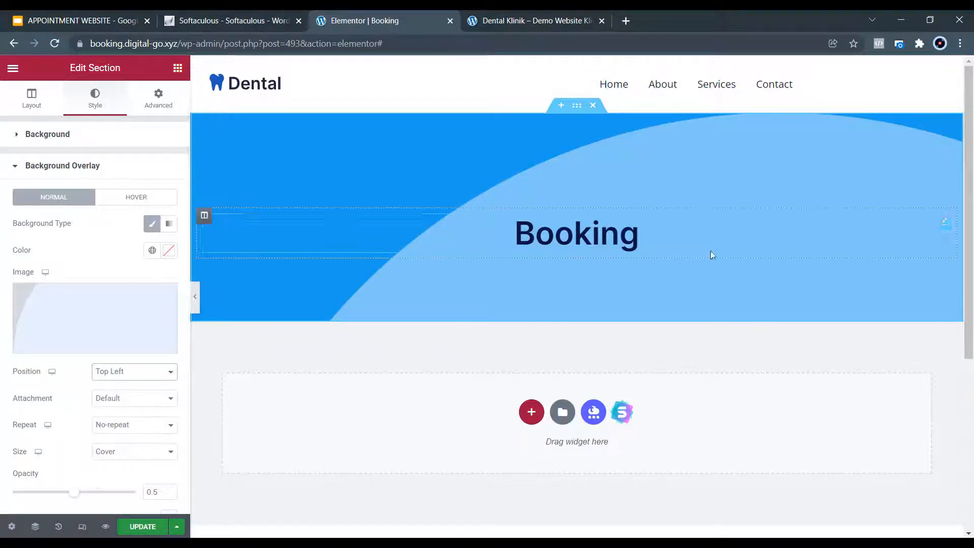
pyautogui.scroll(-2, 771, 244)
pyautogui.scroll(2, 733, 269)
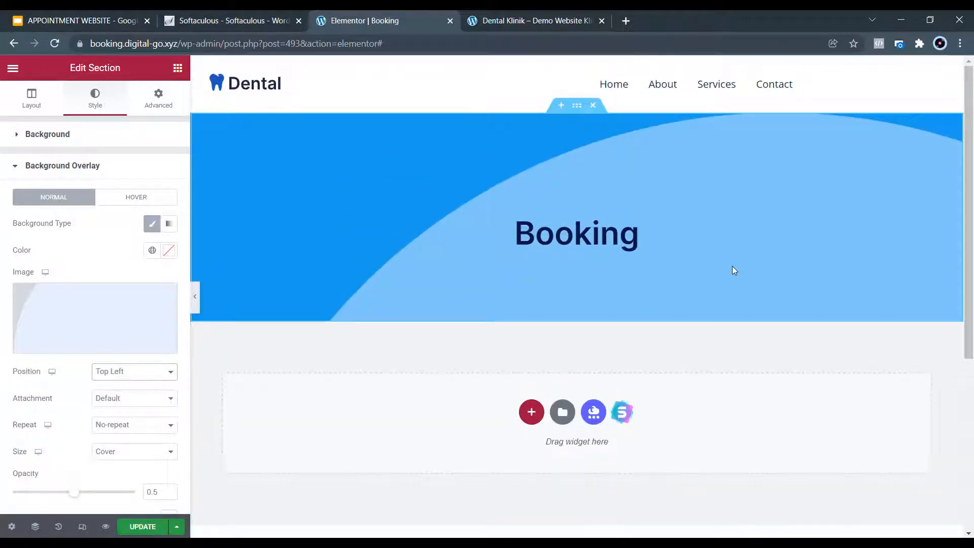
# Update the Booking page, preview it, and check the About link in the menu.
pyautogui.click(142, 528)
pyautogui.click(106, 527)
pyautogui.scroll(-1, 507, 228)
pyautogui.scroll(1, 525, 261)
pyautogui.click(584, 105)
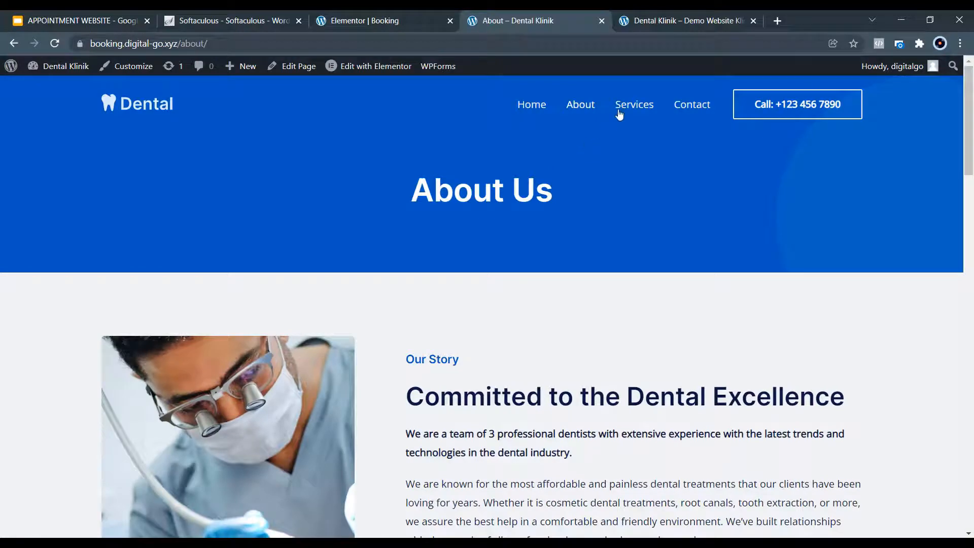
pyautogui.click(14, 43)
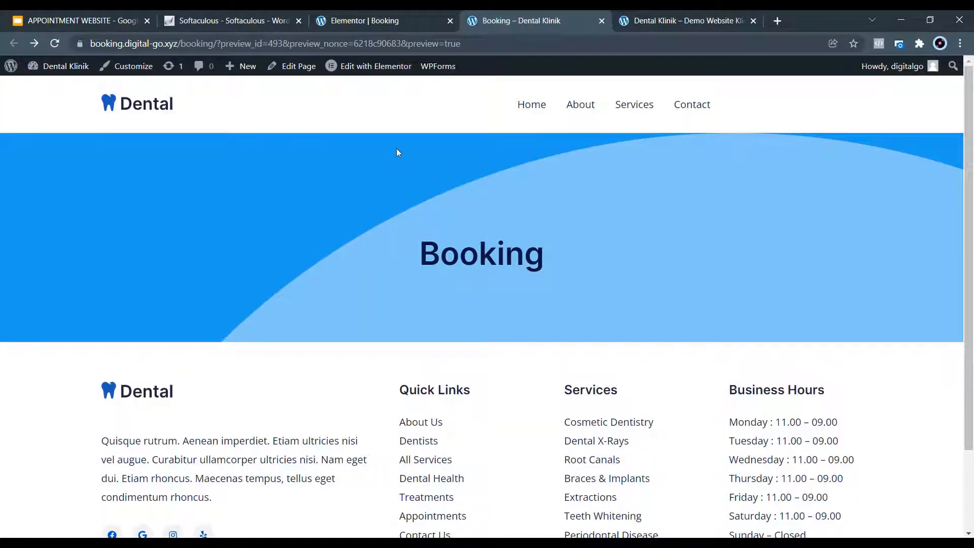
pyautogui.click(372, 22)
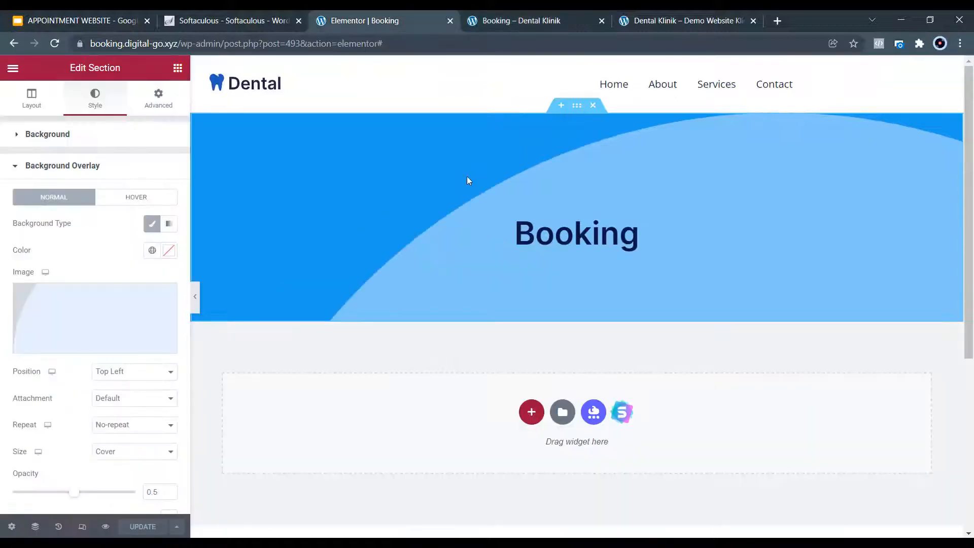
# Shift the banner background to a slightly deeper blue, #278EEA, and update.
pyautogui.click(78, 134)
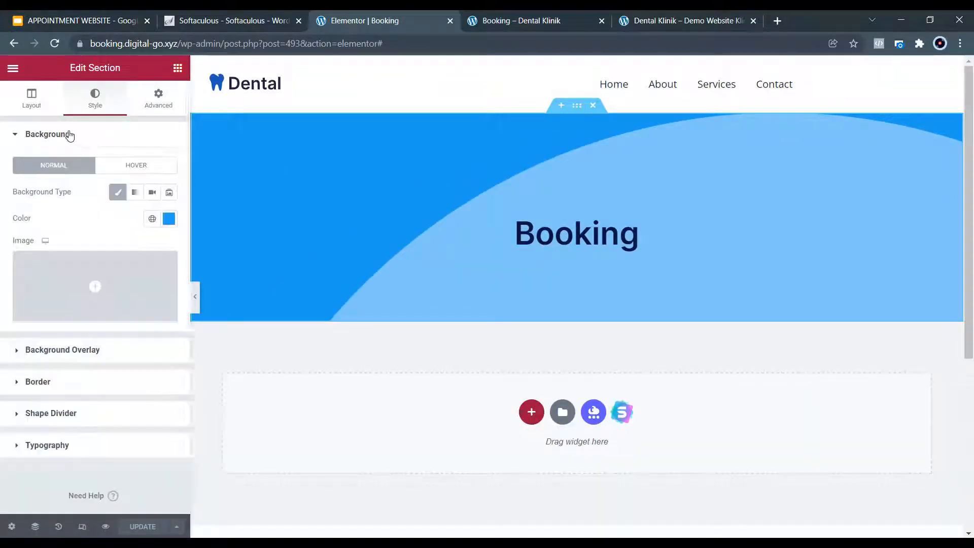
pyautogui.click(169, 218)
pyautogui.moveTo(105, 381); pyautogui.dragTo(107, 382)
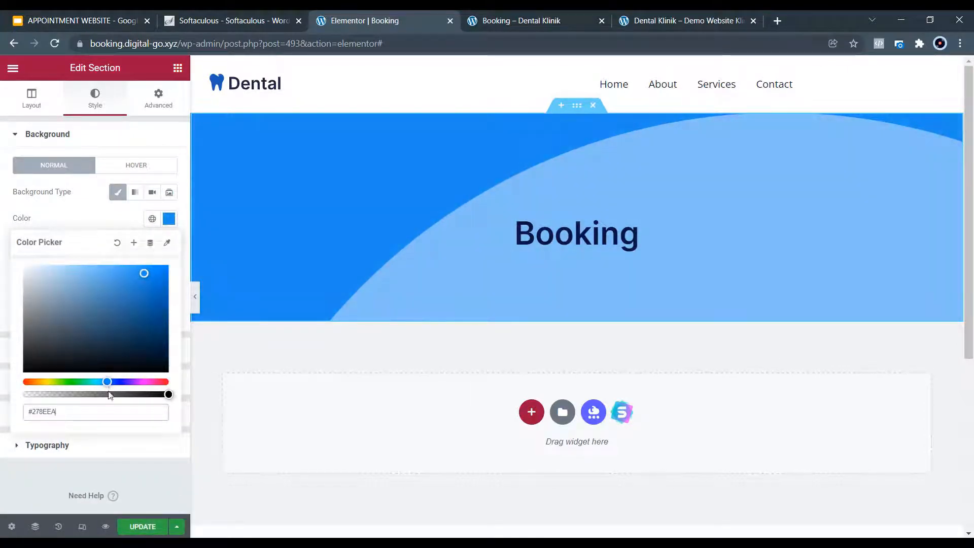
pyautogui.click(133, 530)
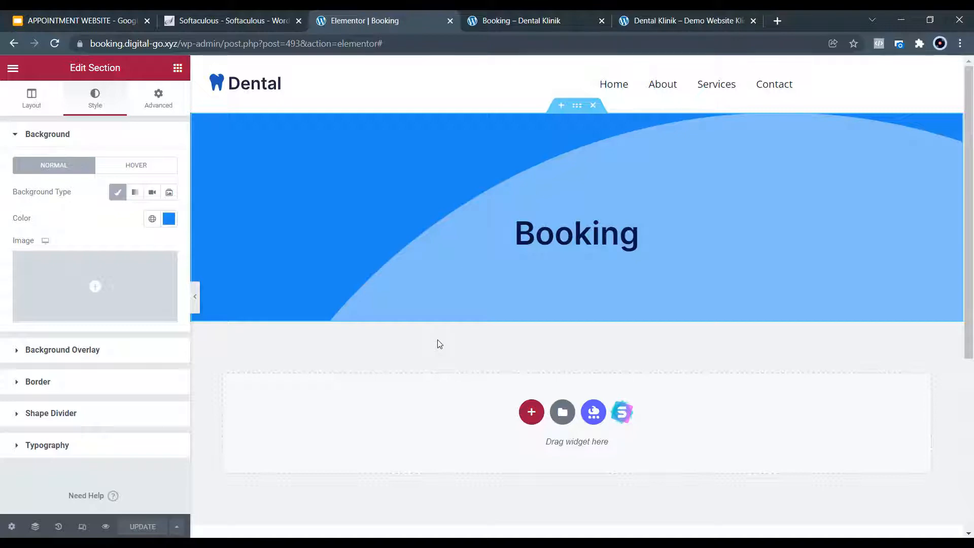
pyautogui.scroll(-4, 439, 345)
pyautogui.scroll(3, 467, 333)
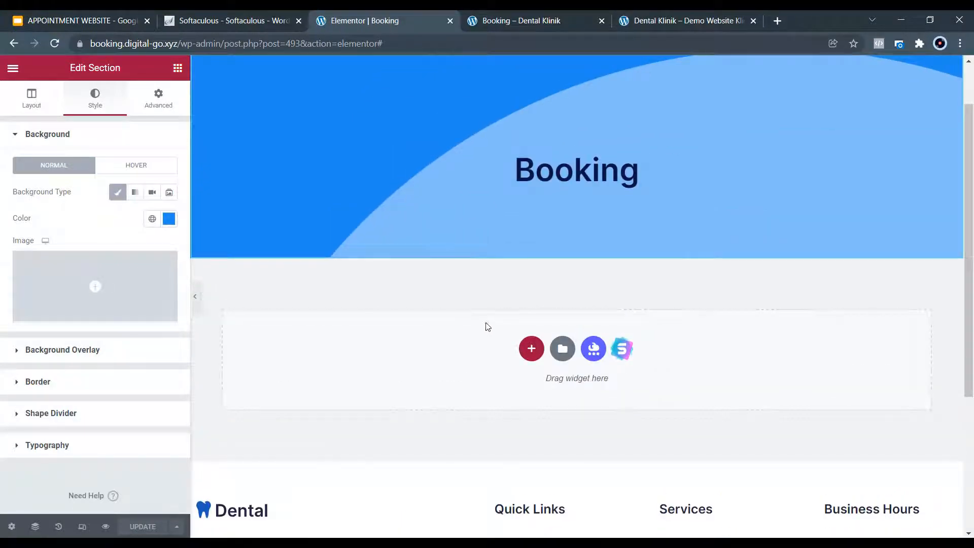
# Search Google for 'shortcode for easy appointments' and open the Shortcode - Easy Appointments result.
pyautogui.click(780, 20)
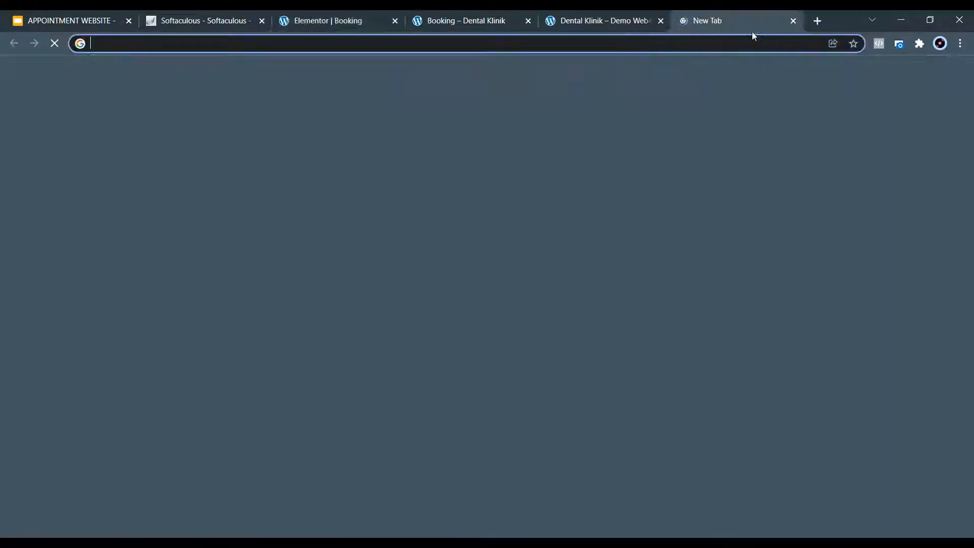
pyautogui.write('shor')
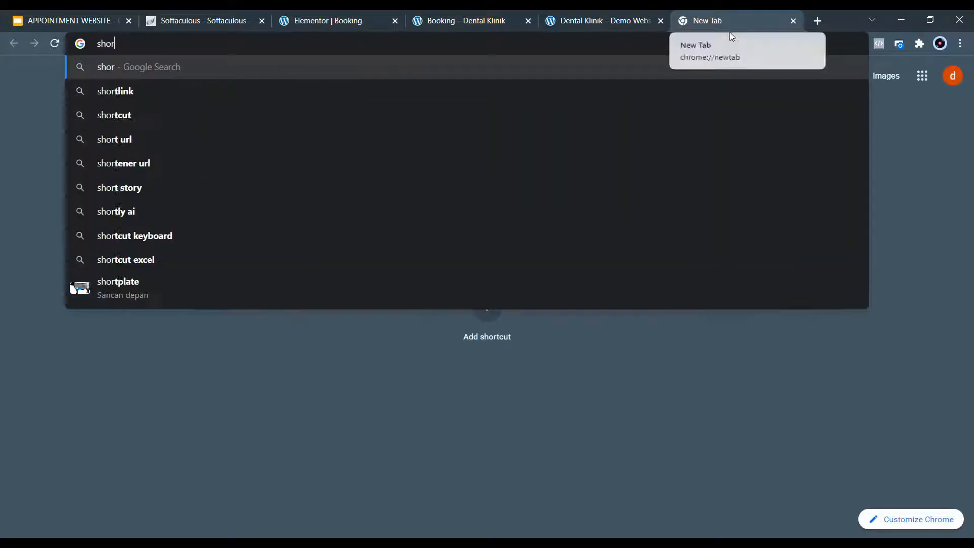
pyautogui.write('tcode ')
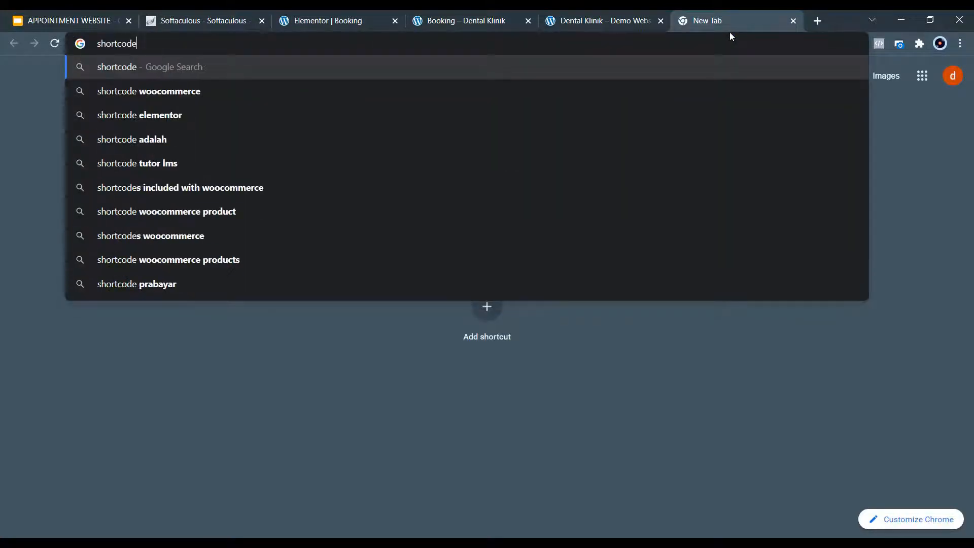
pyautogui.write('eas')
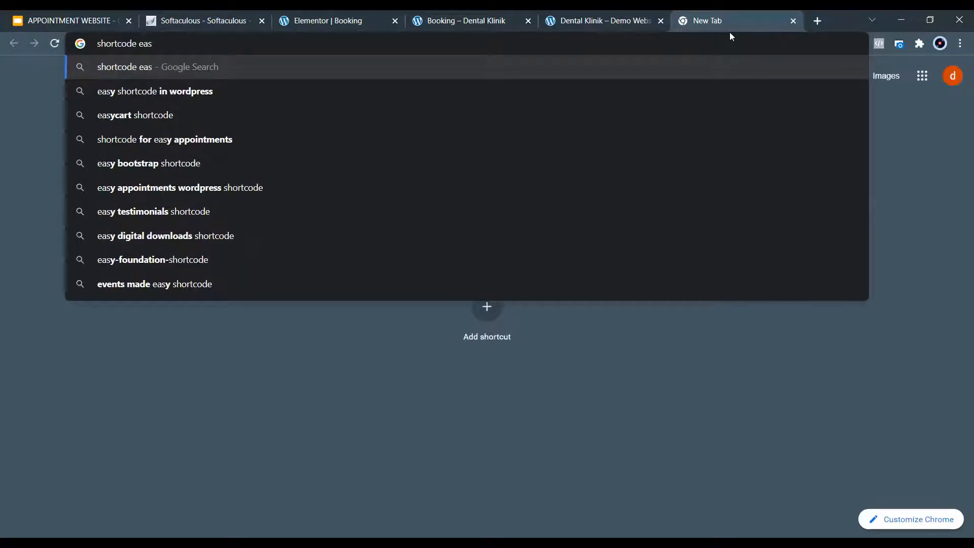
pyautogui.press('Down')
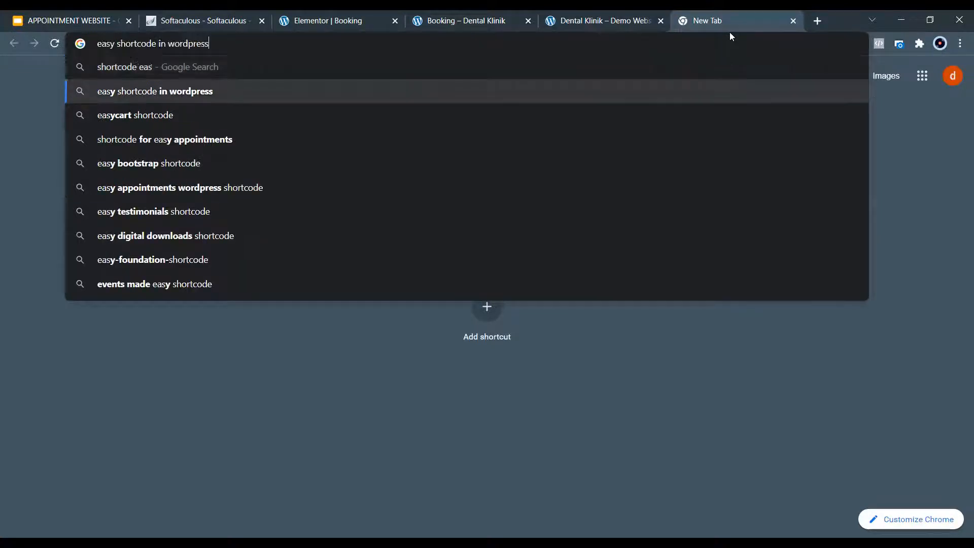
pyautogui.press('Down')
pyautogui.press('Down')
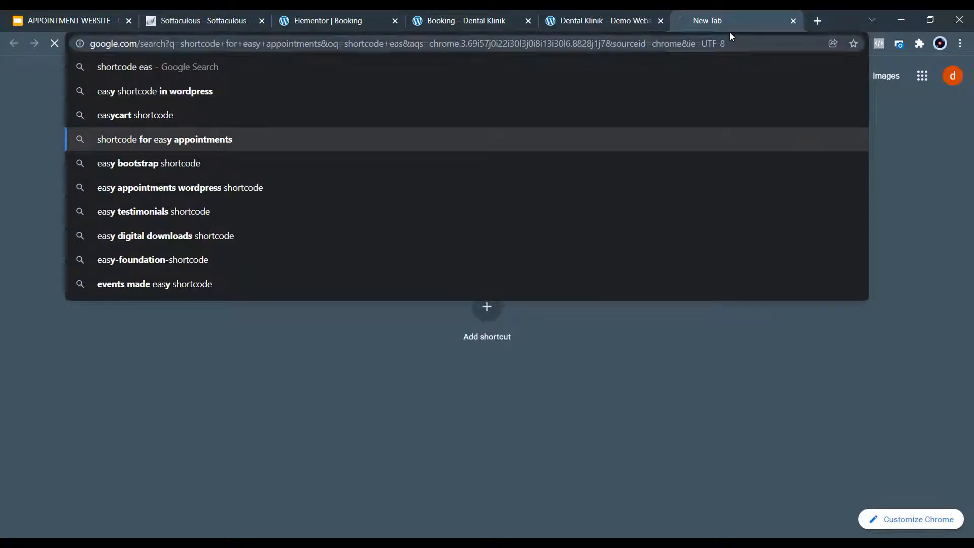
pyautogui.press('Return')
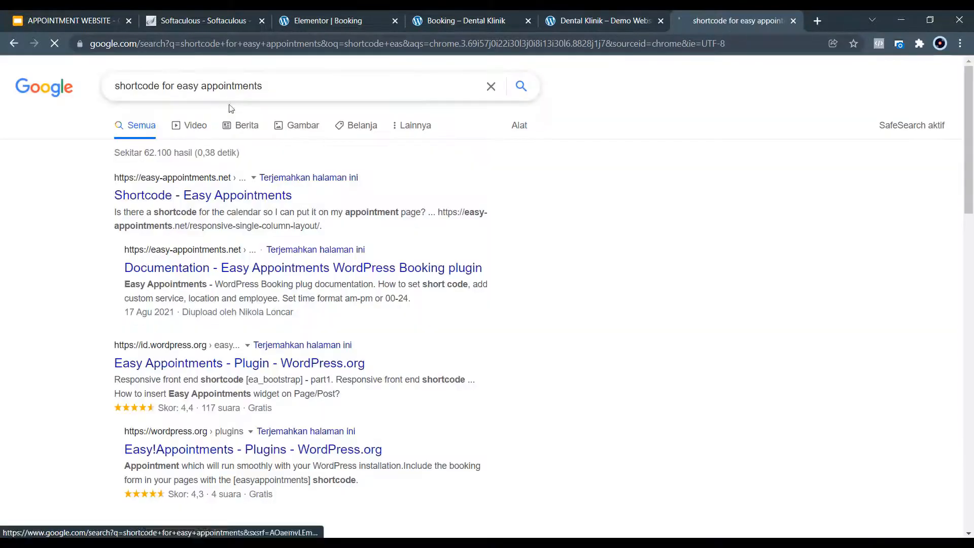
pyautogui.moveTo(276, 93); pyautogui.dragTo(174, 99)
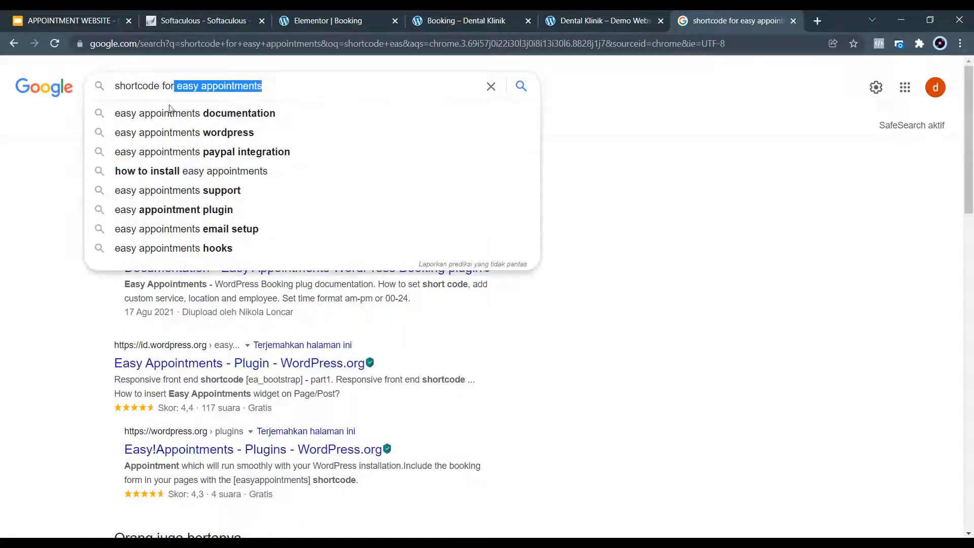
pyautogui.click(13, 263)
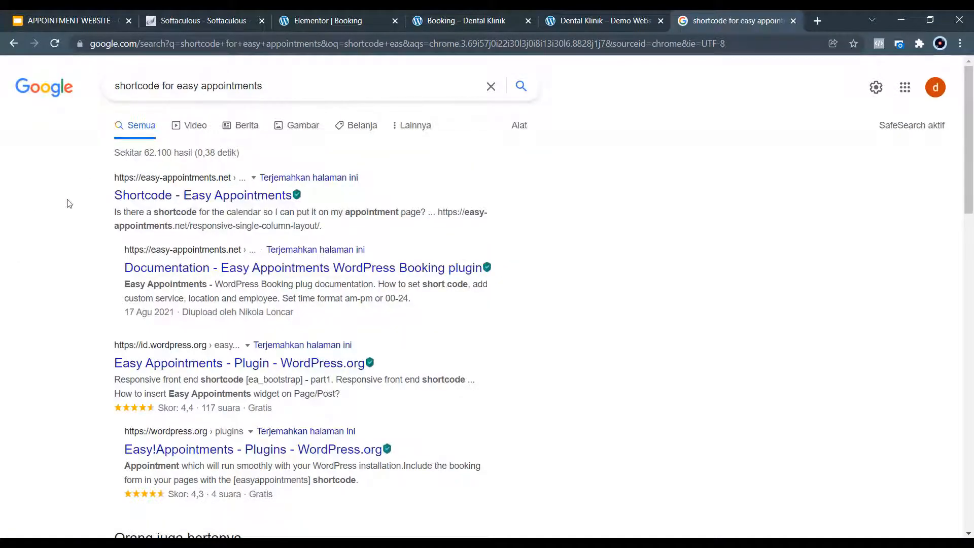
pyautogui.click(181, 201)
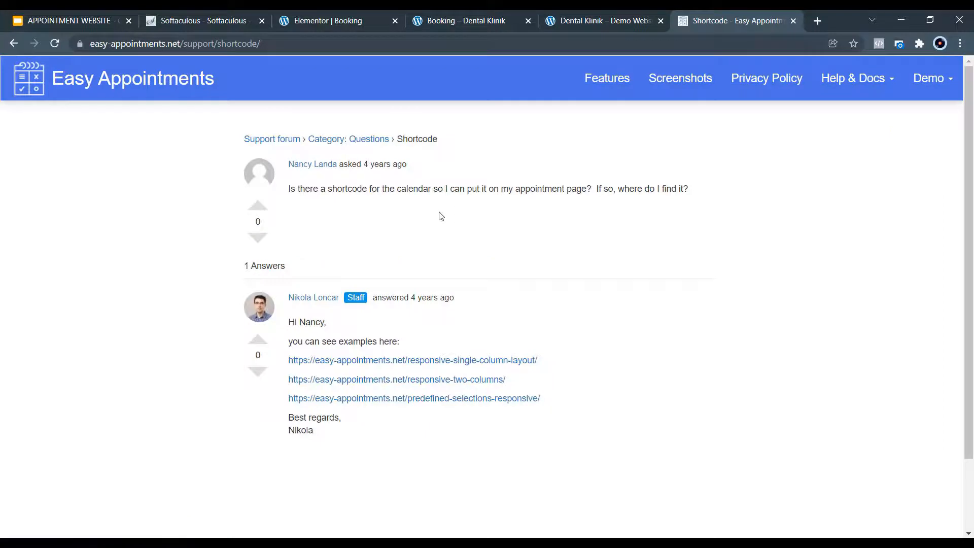
# Open the Responsive two columns form demo and copy its [ea_bootstrap width="800px" scroll_off="true" layout_cols="2"] shortcode.
pyautogui.scroll(-3, 425, 204)
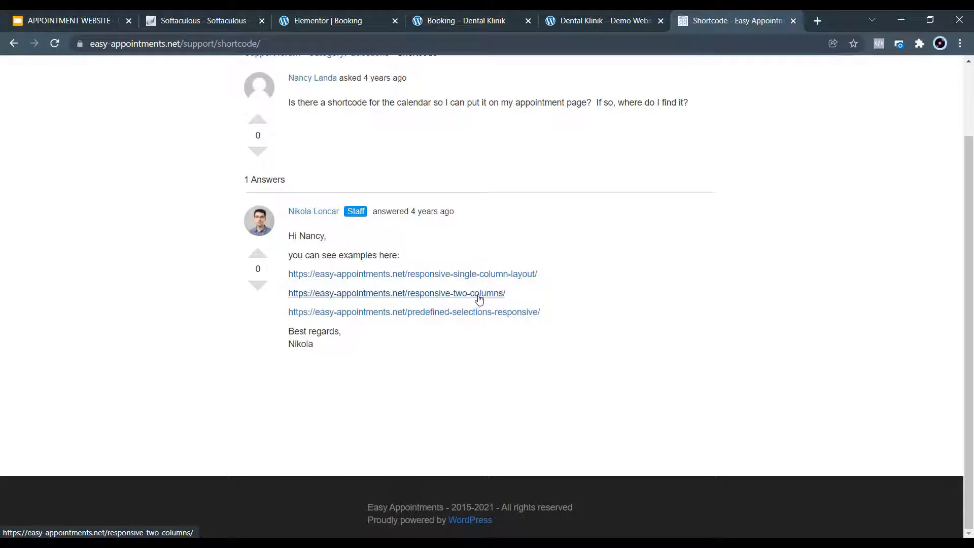
pyautogui.click(479, 295)
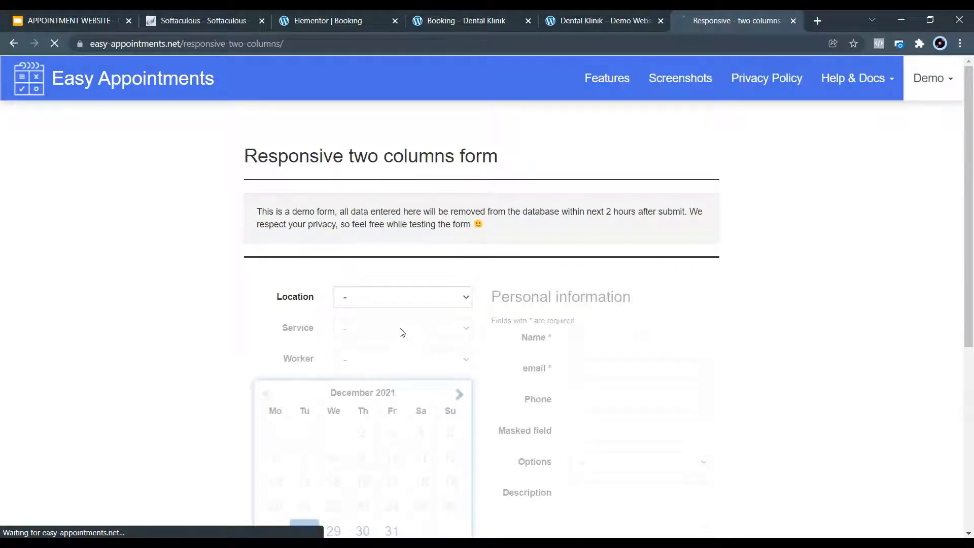
pyautogui.scroll(-5, 519, 284)
pyautogui.scroll(4, 518, 285)
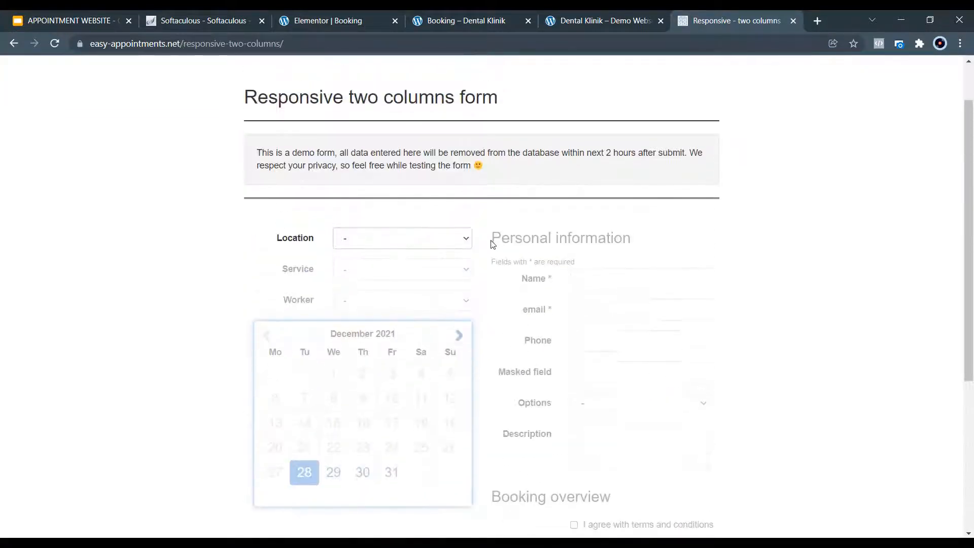
pyautogui.scroll(-5, 510, 272)
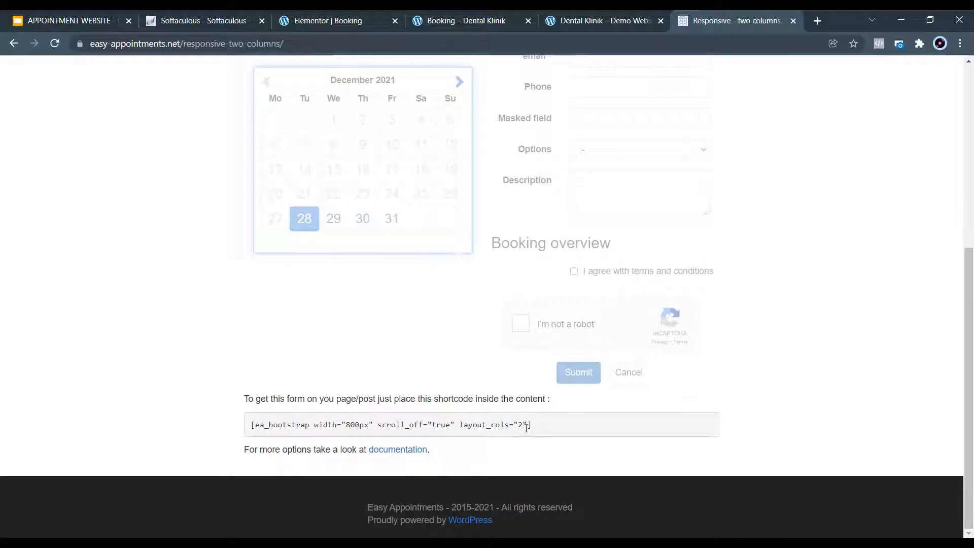
pyautogui.moveTo(531, 426); pyautogui.dragTo(249, 424)
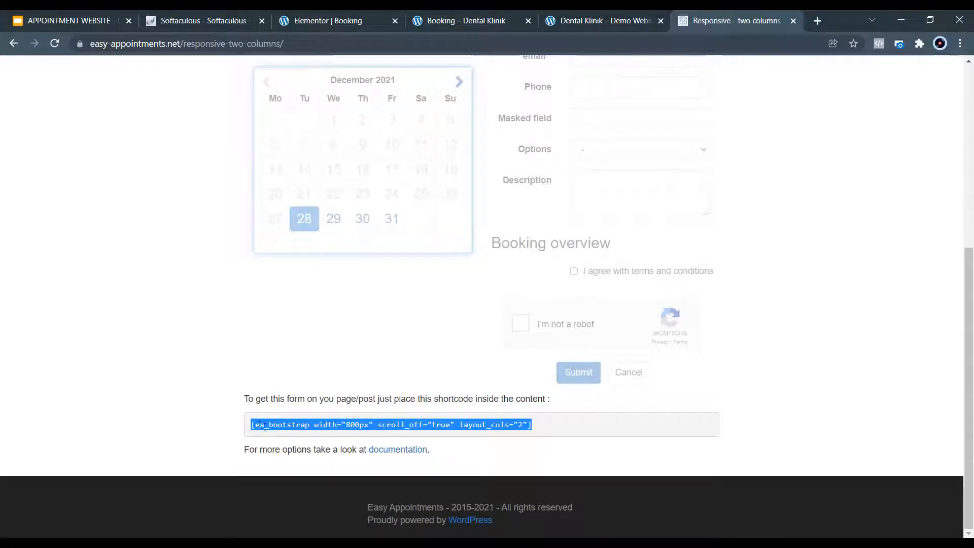
pyautogui.rightClick(263, 426)
pyautogui.click(278, 437)
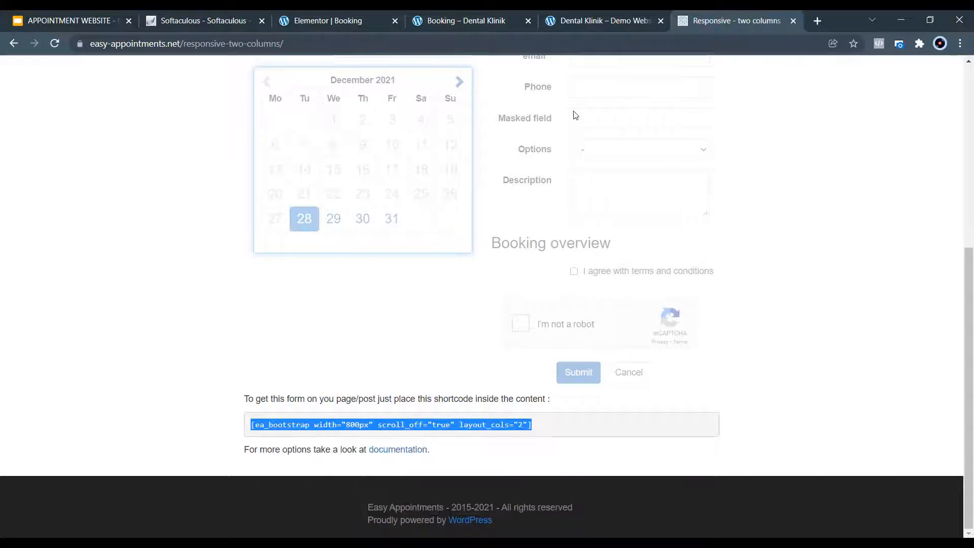
pyautogui.click(459, 22)
# Add a two-column section below the banner with a Shortcode widget in the left column.
pyautogui.click(351, 20)
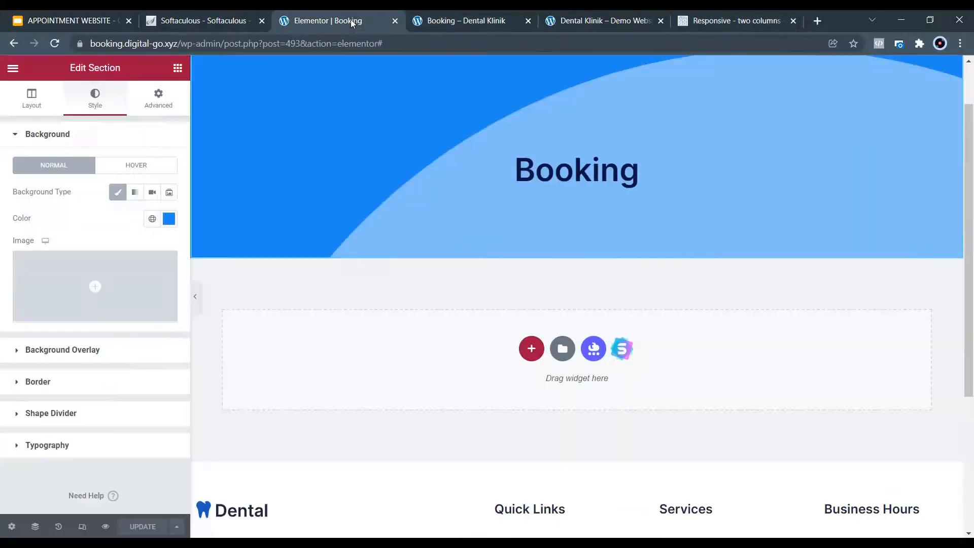
pyautogui.click(531, 349)
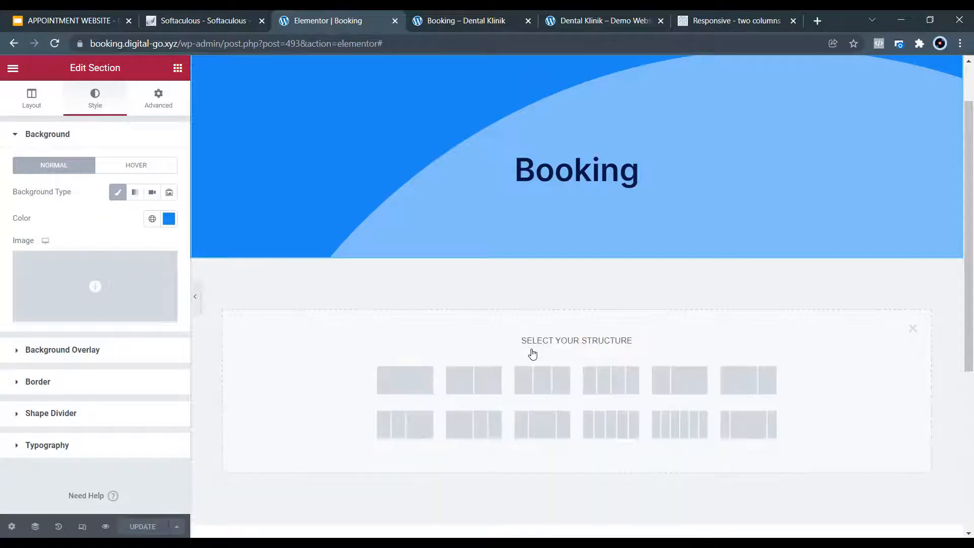
pyautogui.click(476, 382)
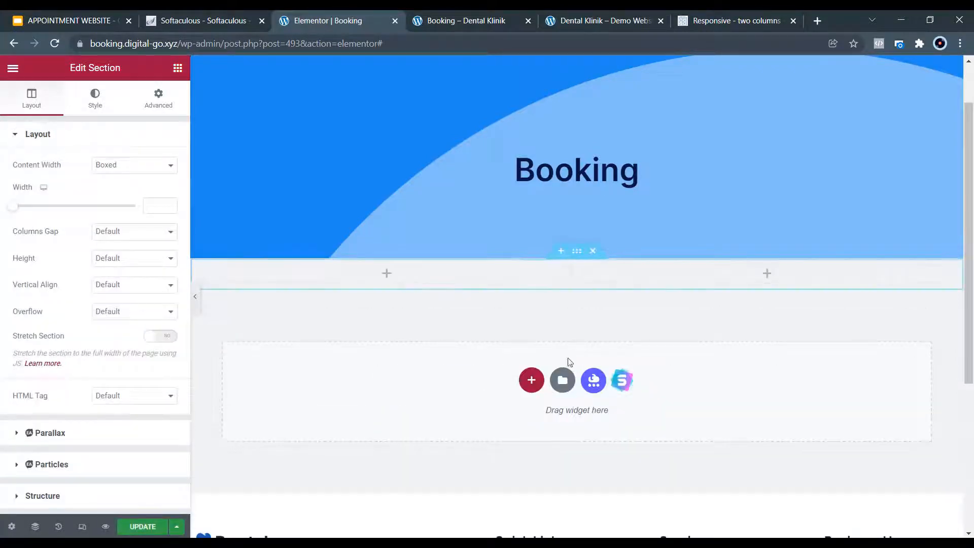
pyautogui.click(387, 276)
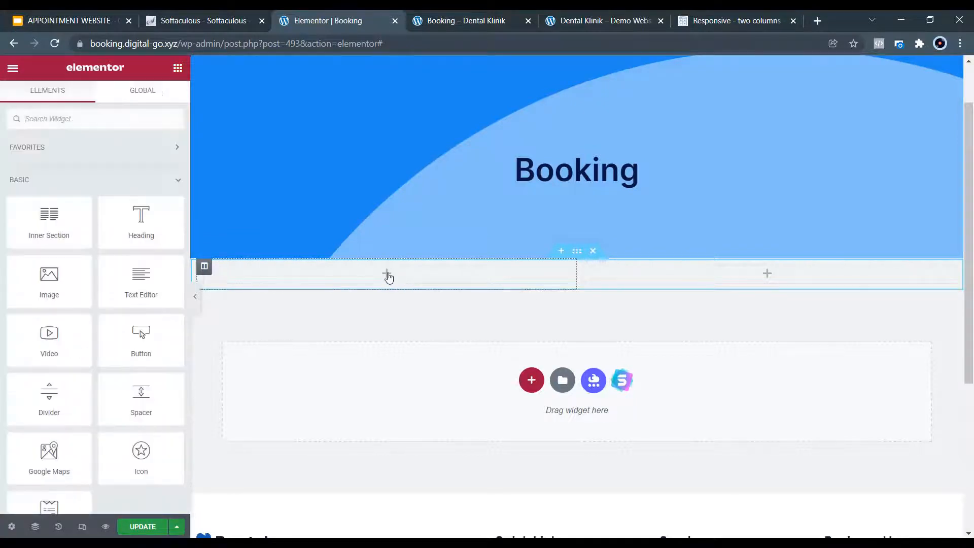
pyautogui.click(99, 118)
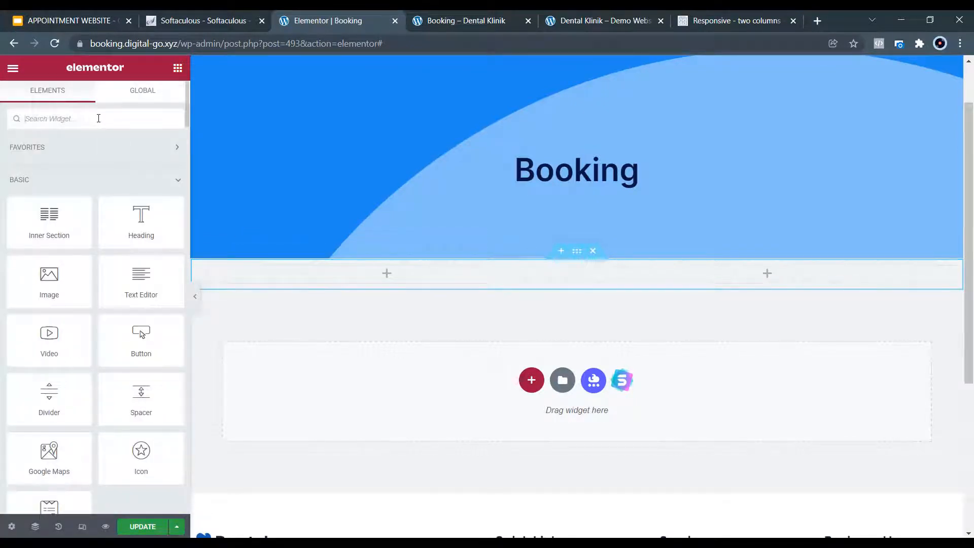
pyautogui.write('short')
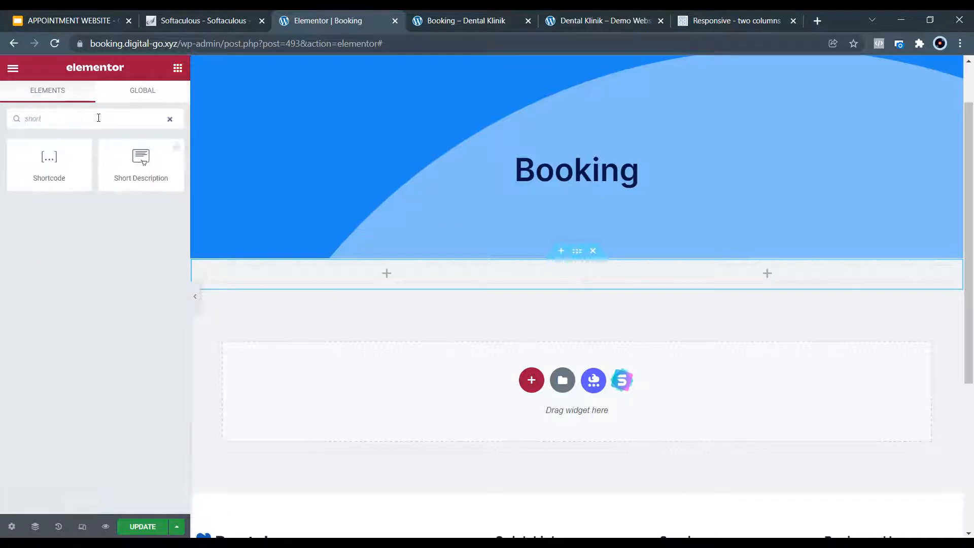
pyautogui.moveTo(48, 158); pyautogui.dragTo(380, 267)
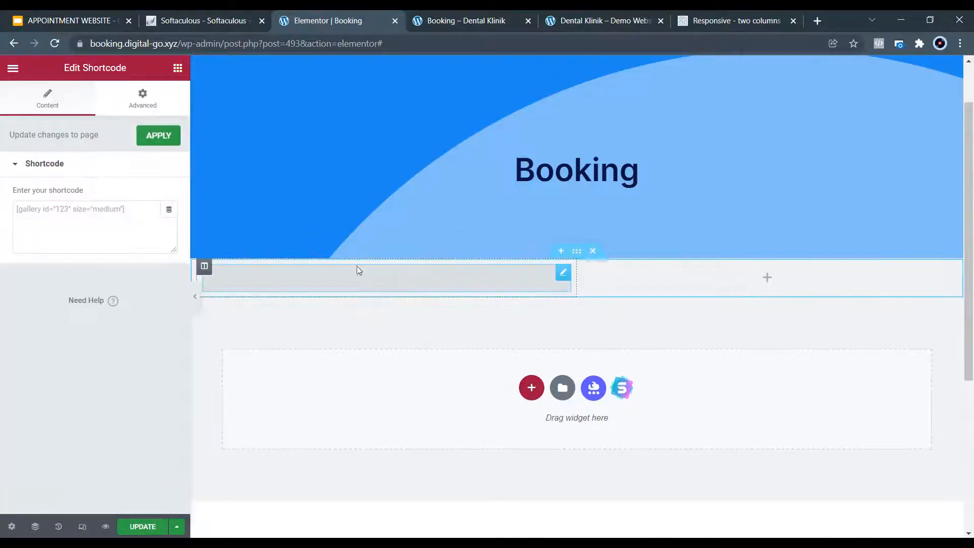
# Paste the ea_bootstrap shortcode into the widget, apply it and update the page.
pyautogui.click(130, 213)
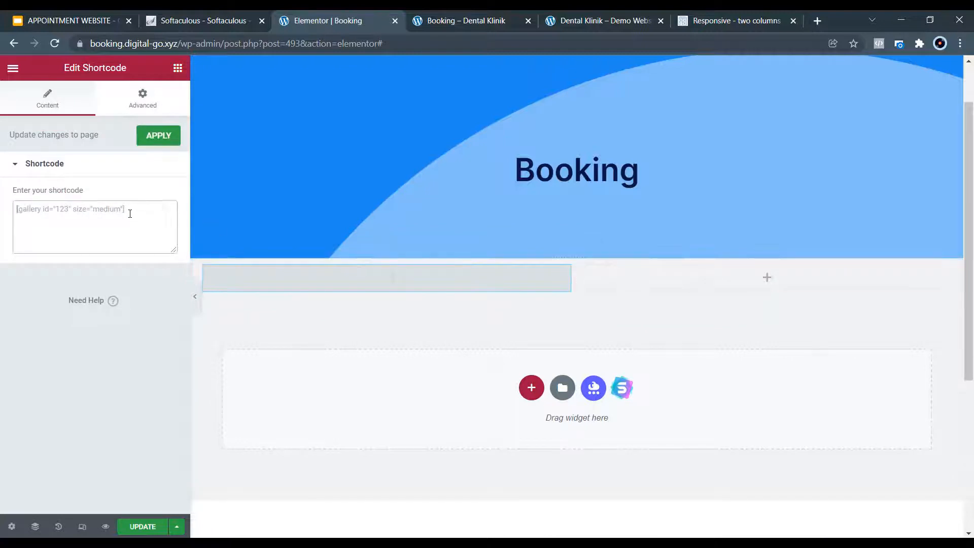
pyautogui.rightClick(90, 210)
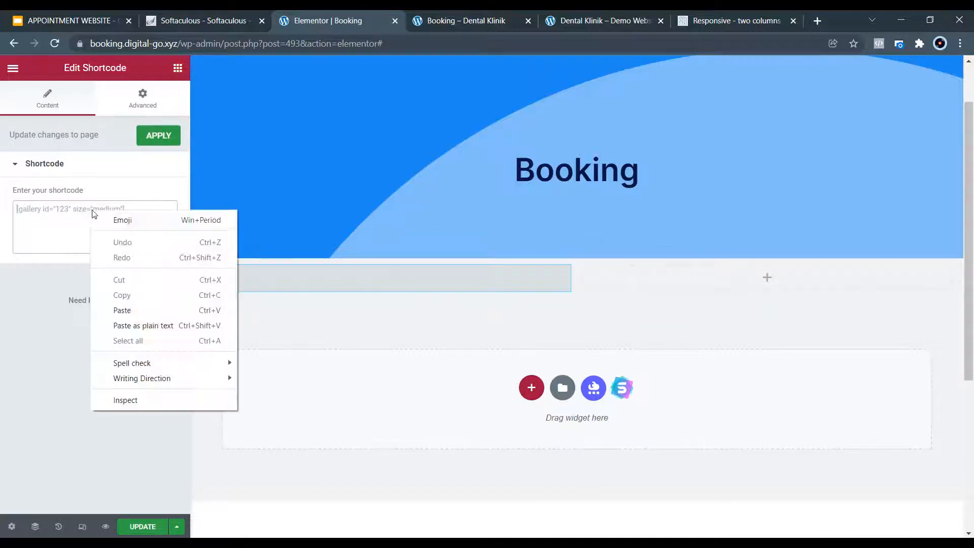
pyautogui.click(126, 311)
pyautogui.click(738, 20)
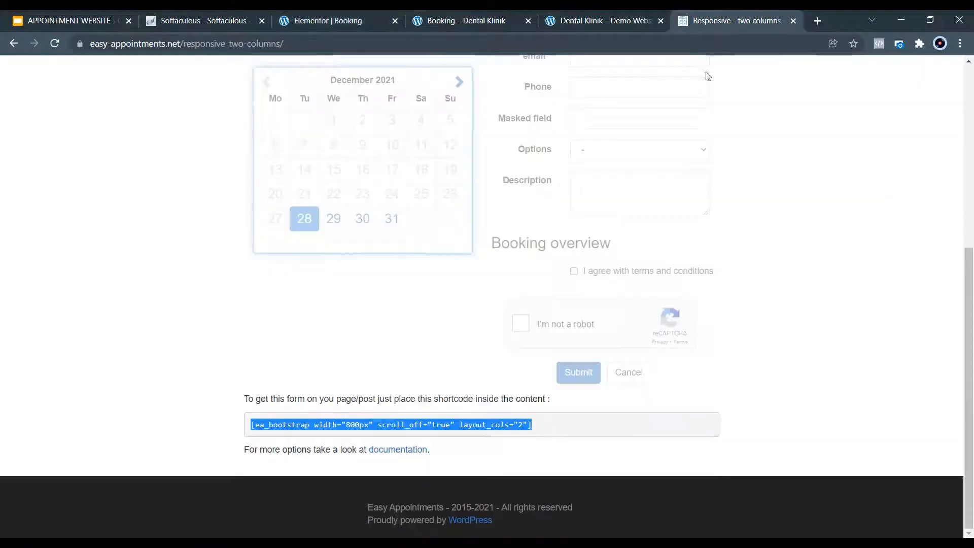
pyautogui.click(311, 19)
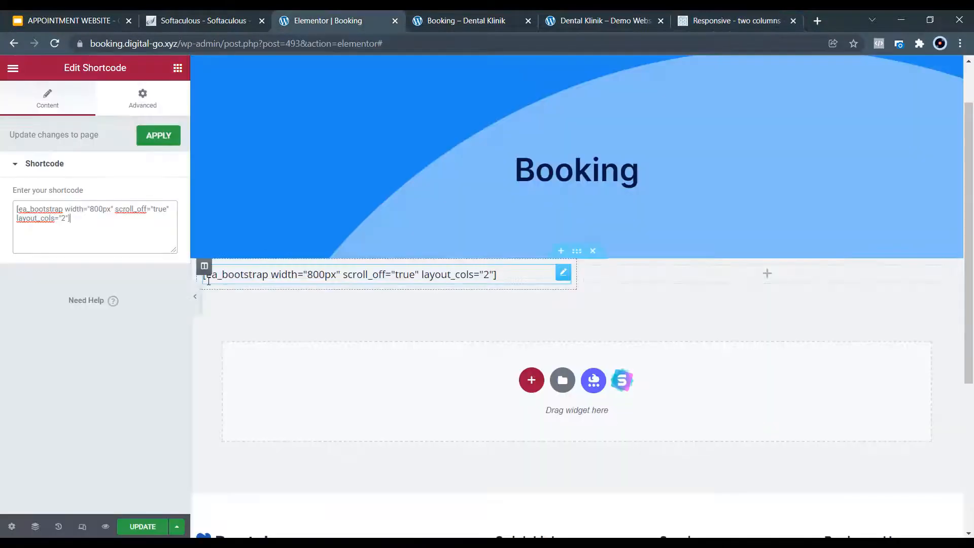
pyautogui.click(159, 135)
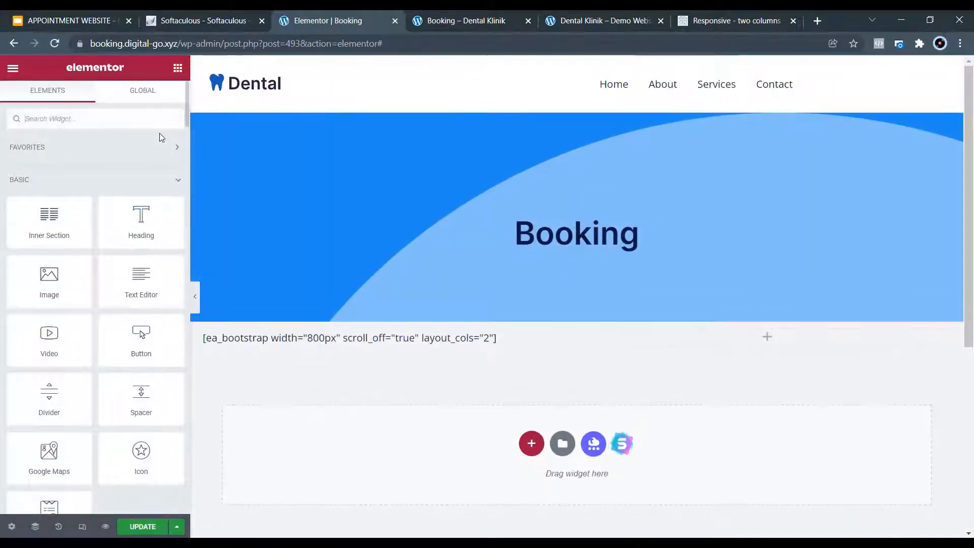
pyautogui.click(140, 528)
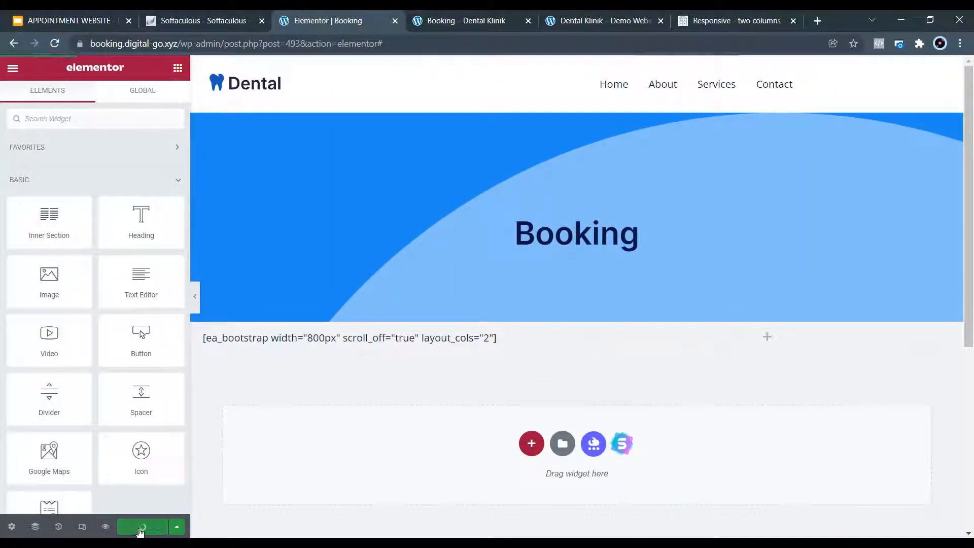
pyautogui.click(468, 20)
pyautogui.scroll(-4, 359, 336)
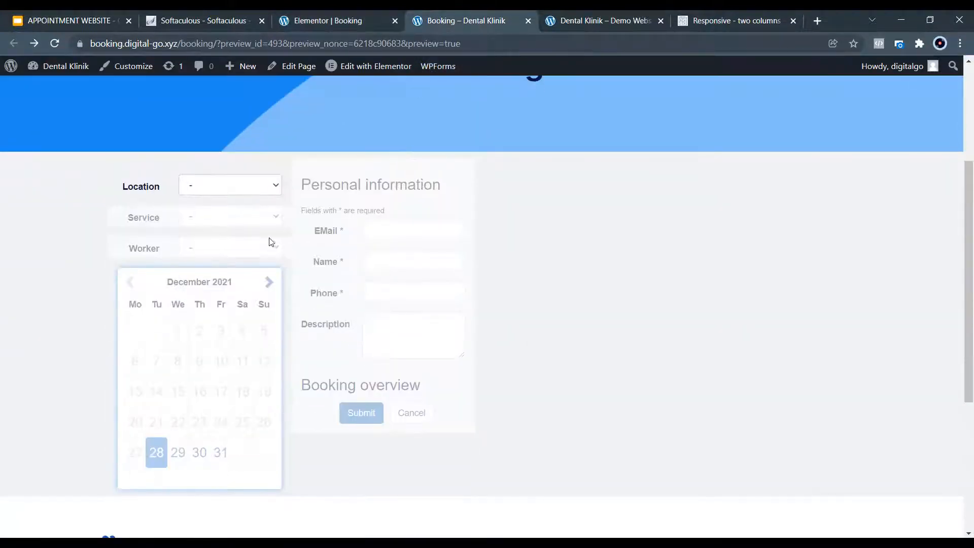
pyautogui.click(275, 188)
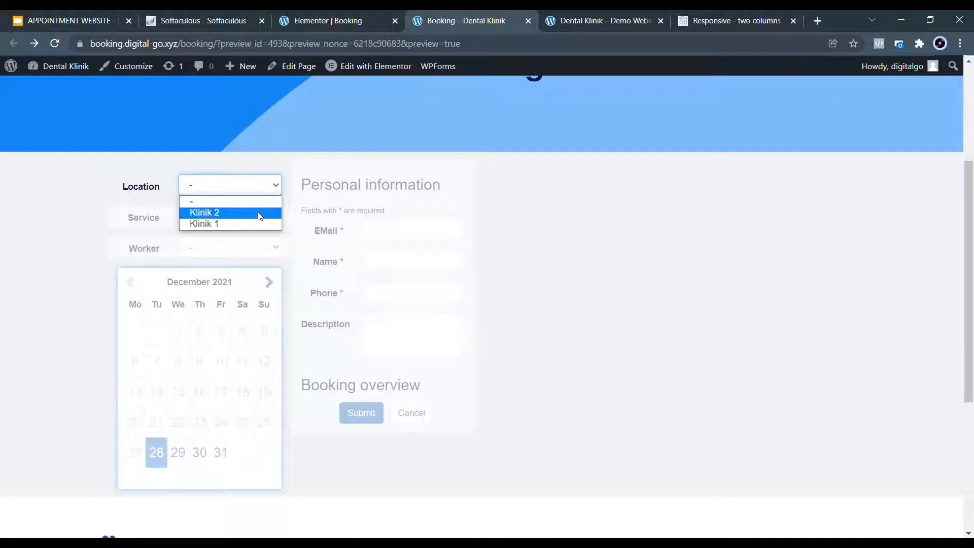
pyautogui.click(569, 228)
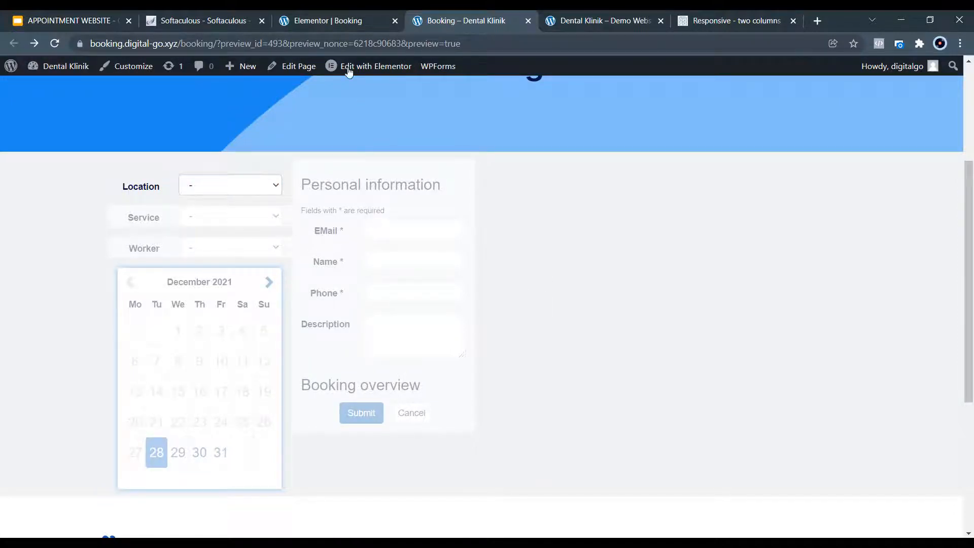
pyautogui.click(333, 16)
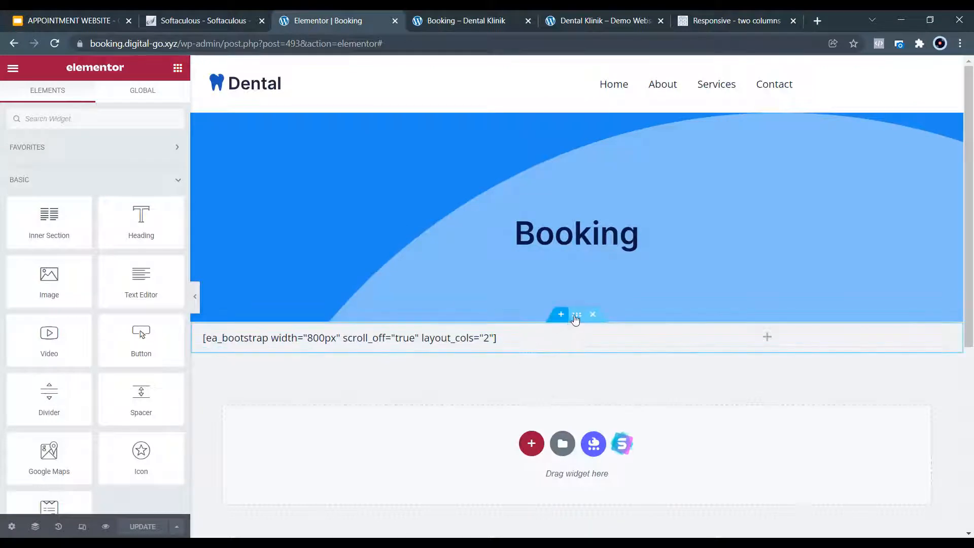
# Give the shortcode section 50 padding and adjust its top margin.
pyautogui.click(576, 316)
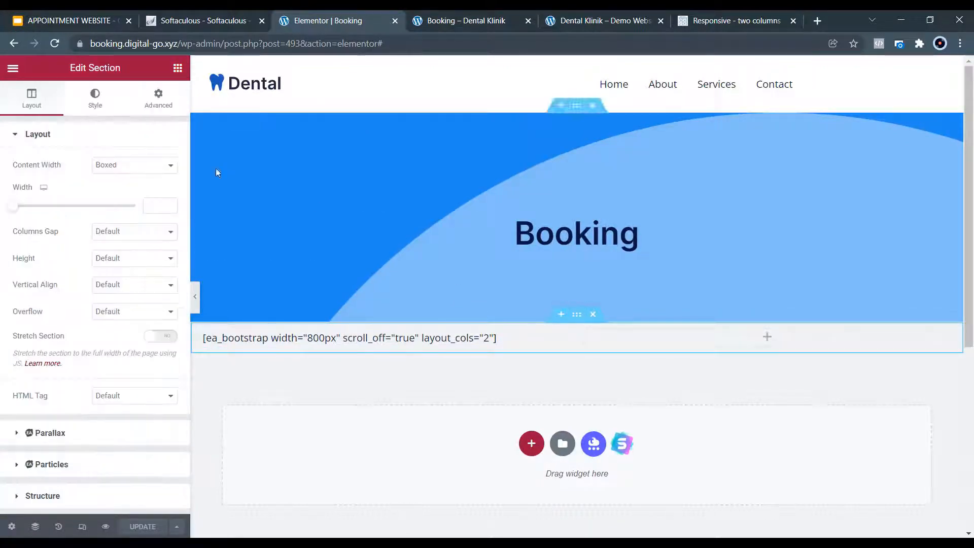
pyautogui.click(156, 99)
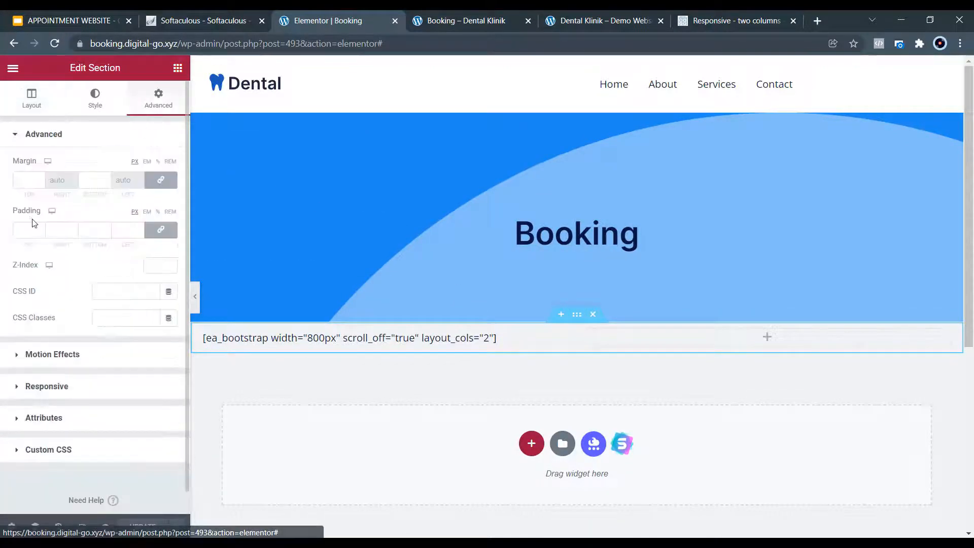
pyautogui.click(33, 228)
pyautogui.write('50')
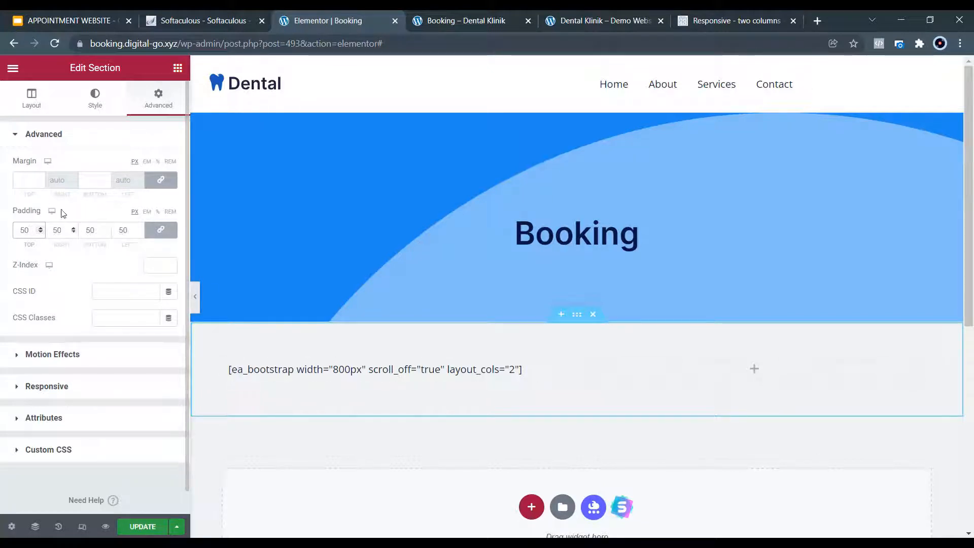
pyautogui.click(29, 183)
pyautogui.write('50')
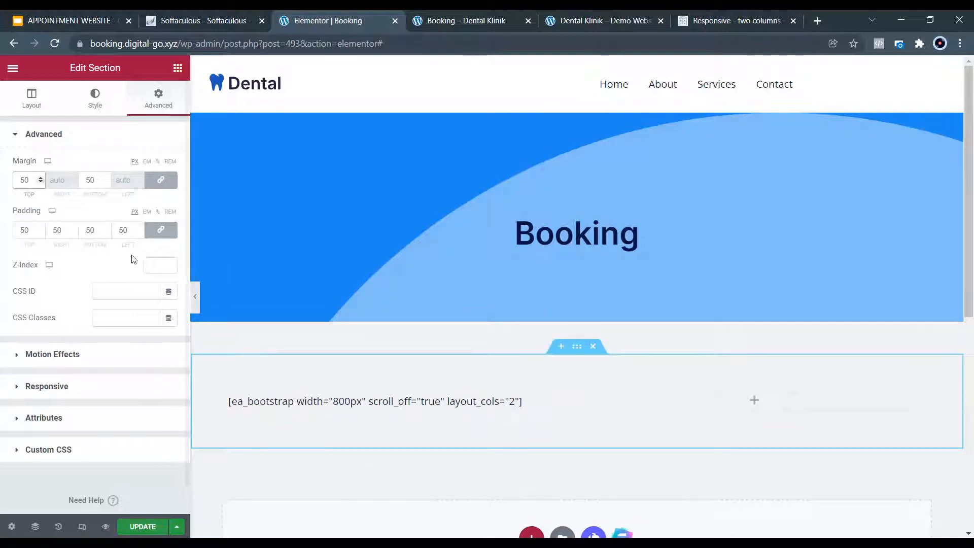
pyautogui.press('BackSpace')
pyautogui.press('BackSpace')
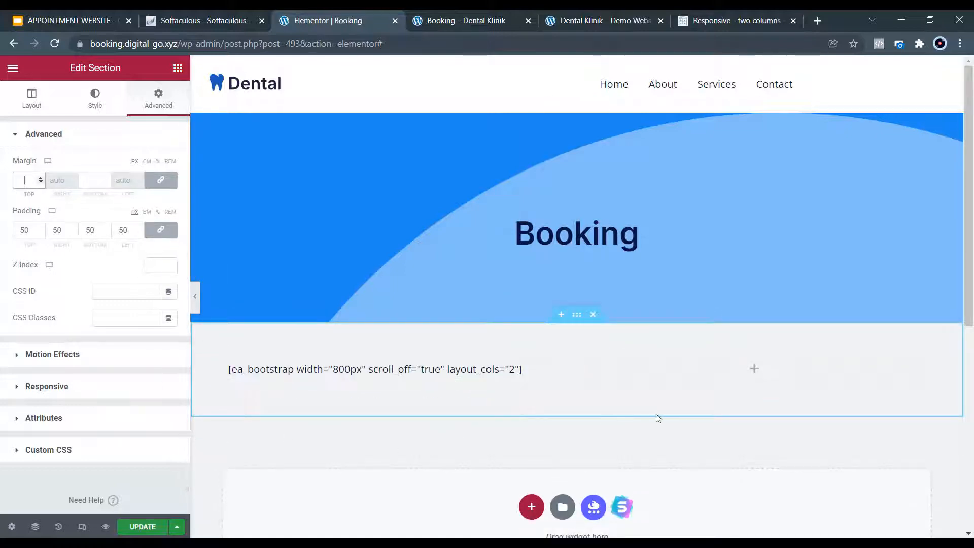
# Widen the left column to about 57% and add a Text Editor to the right column.
pyautogui.moveTo(575, 372); pyautogui.dragTo(648, 382)
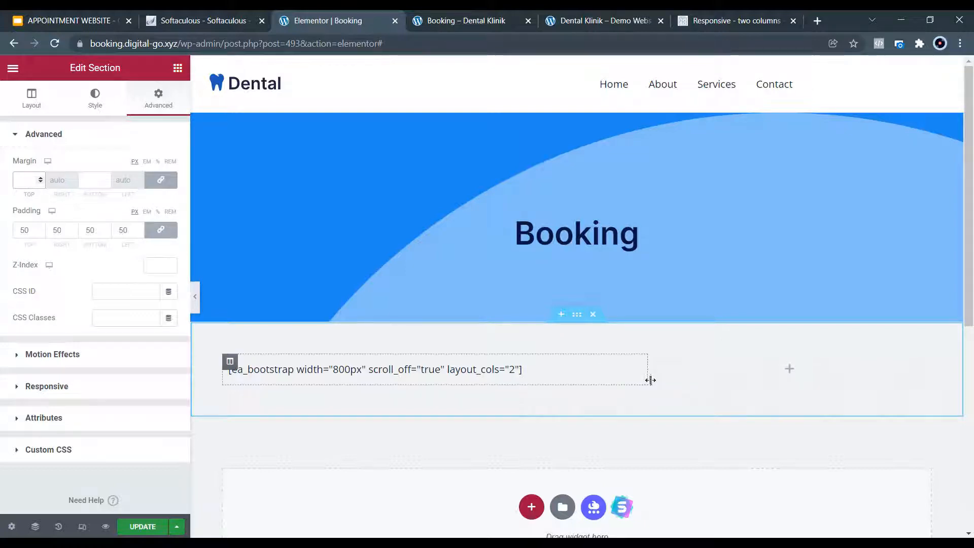
pyautogui.click(790, 369)
pyautogui.moveTo(141, 278); pyautogui.dragTo(778, 376)
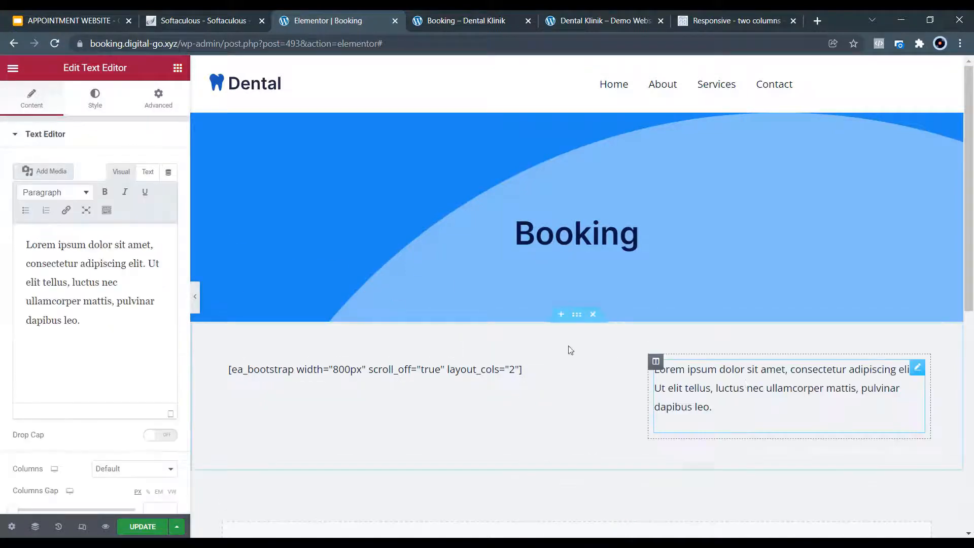
# Replace the Lorem ipsum placeholder with a bold 'Term and Condition' heading and the Indonesian booking instructions.
pyautogui.moveTo(87, 322); pyautogui.dragTo(19, 243)
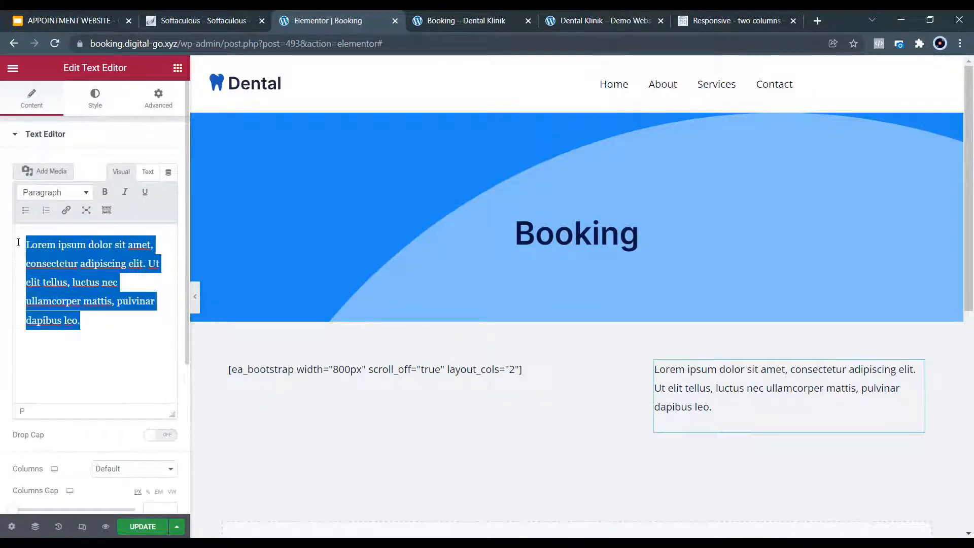
pyautogui.write('Term a')
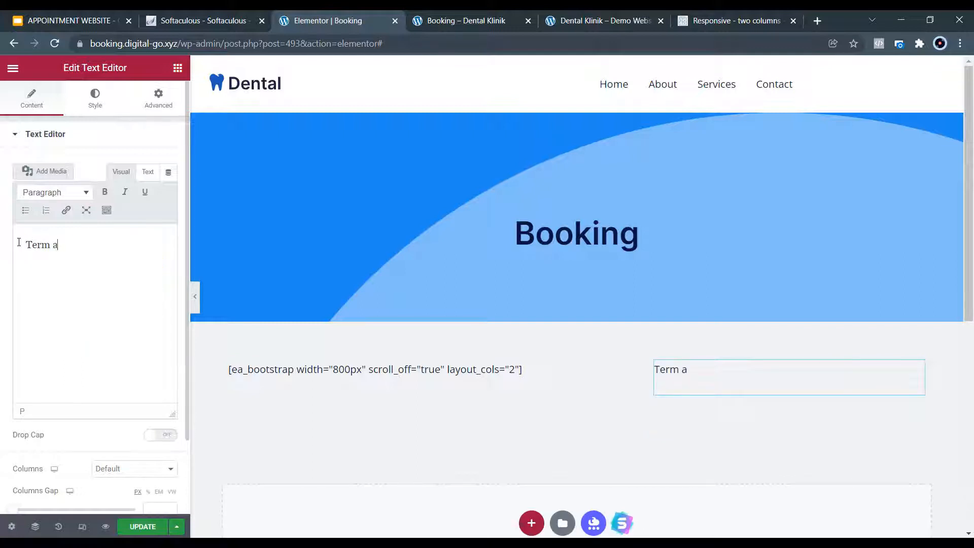
pyautogui.write('nd Condition')
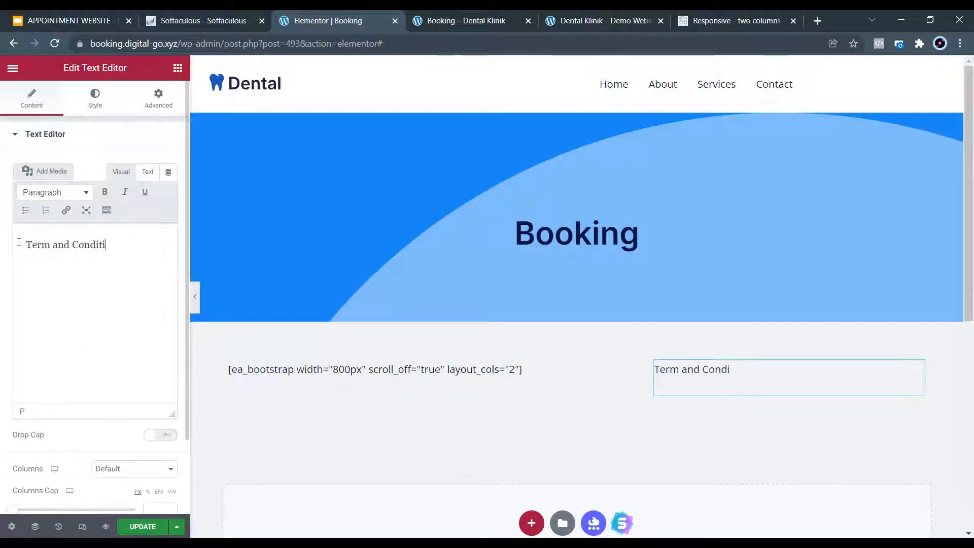
pyautogui.press('Return')
pyautogui.write('Sil')
pyautogui.press('BackSpace')
pyautogui.press('BackSpace')
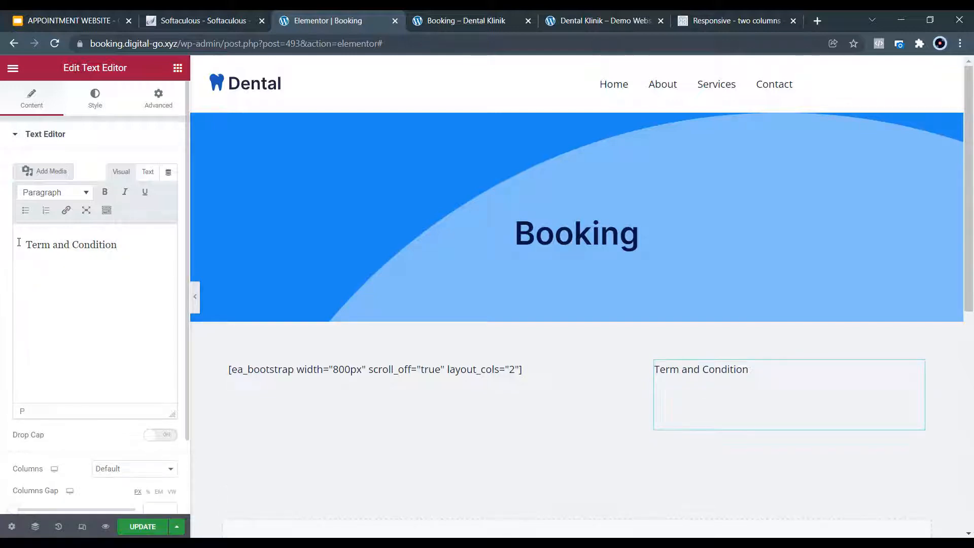
pyautogui.write('lahkan input data booking di')
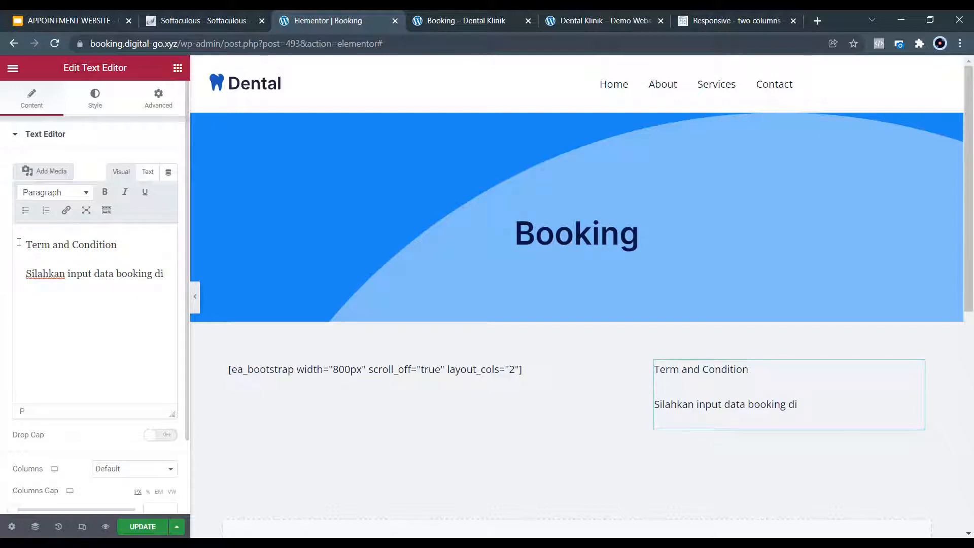
pyautogui.write(' kolom sebelah. ')
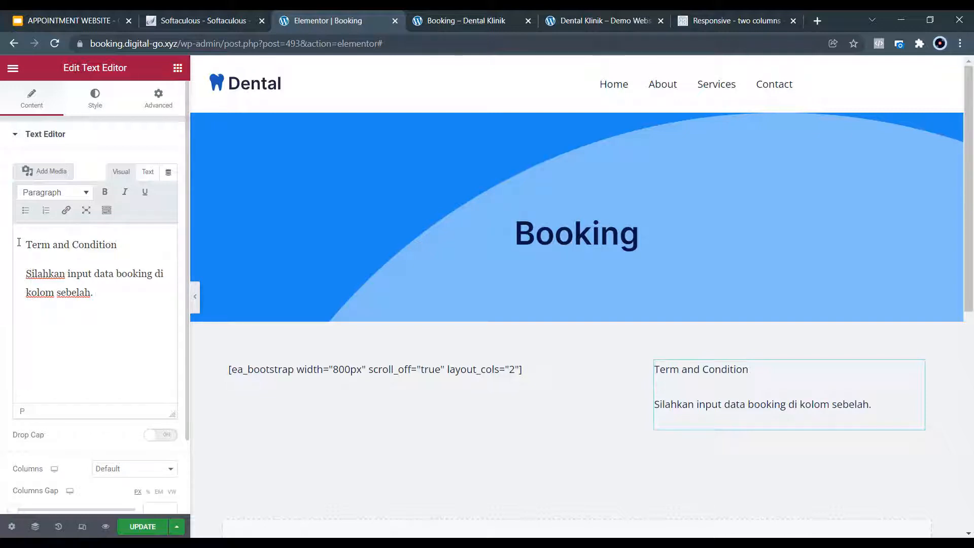
pyautogui.write('Kemduain')
pyautogui.press('BackSpace')
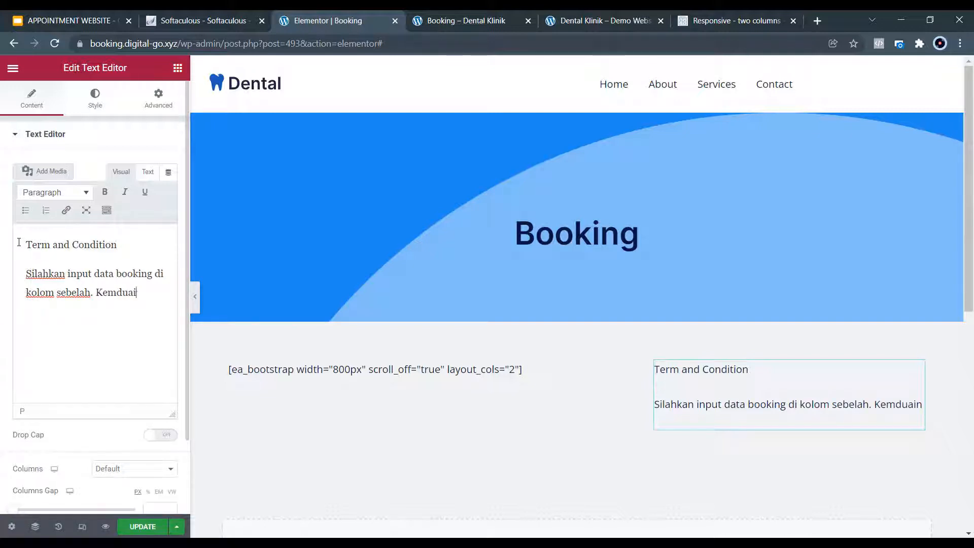
pyautogui.write('ian cek emai')
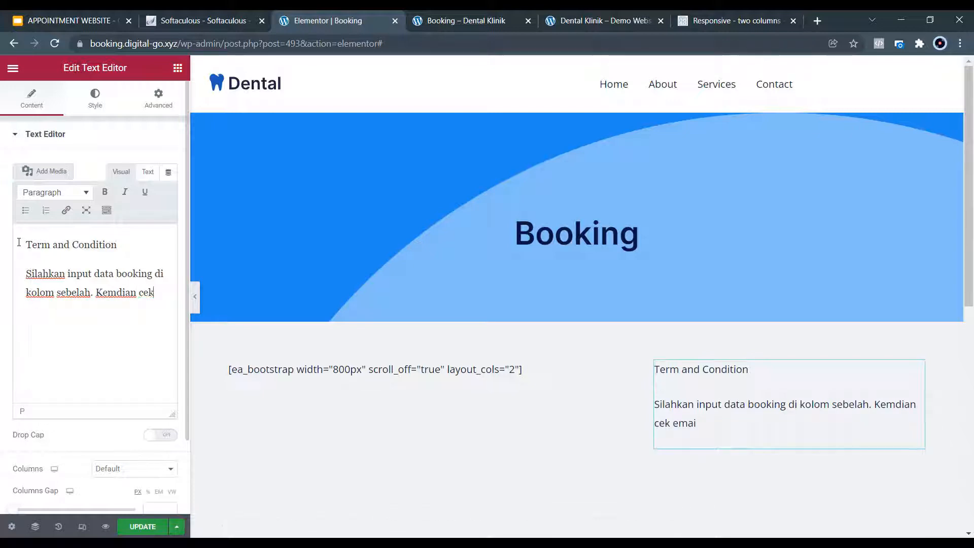
pyautogui.press('BackSpace')
pyautogui.press('BackSpace')
pyautogui.press('BackSpace')
pyautogui.press('BackSpace')
pyautogui.press('BackSpace')
pyautogui.press('BackSpace')
pyautogui.press('BackSpace')
pyautogui.press('BackSpace')
pyautogui.write('udian cek email anda setelah anda sel')
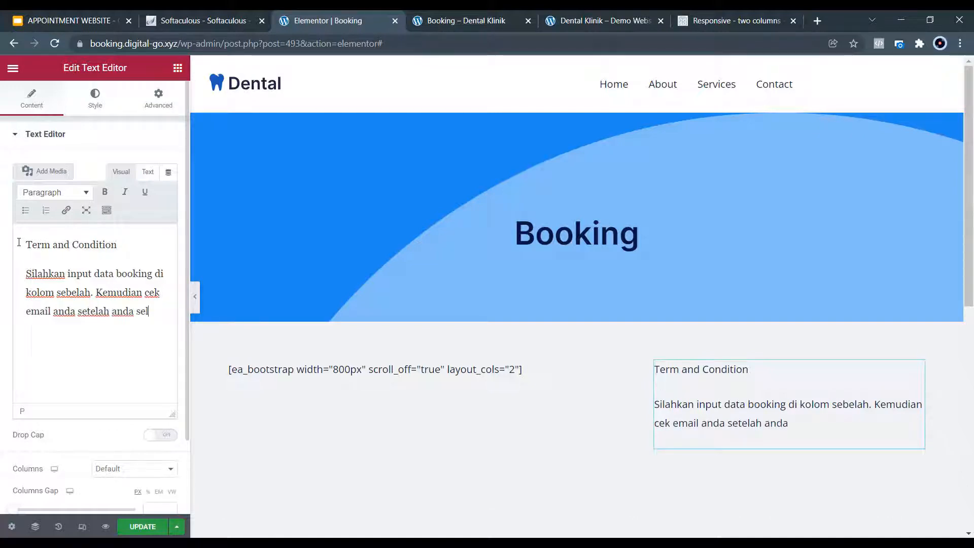
pyautogui.write('esai inou')
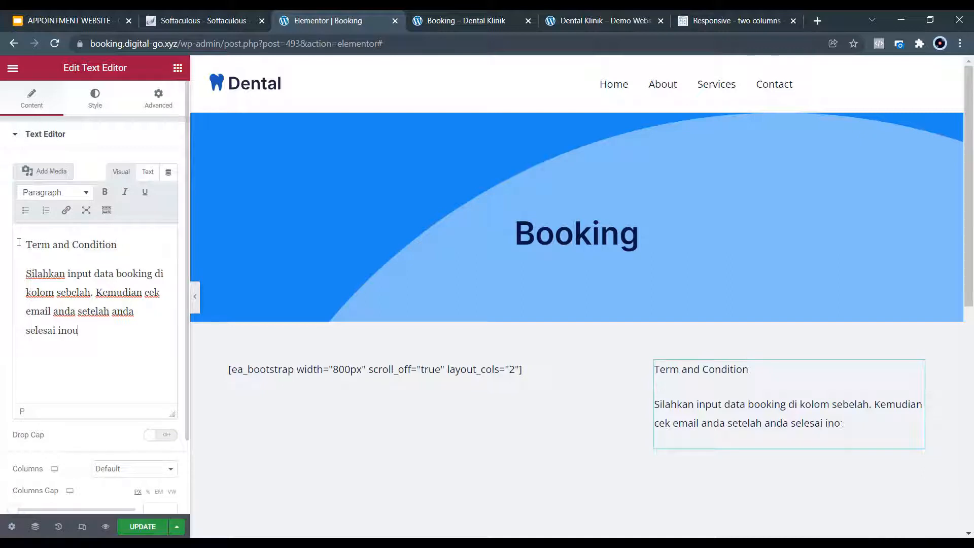
pyautogui.press('BackSpace')
pyautogui.press('BackSpace')
pyautogui.write('put dan submit datanya.')
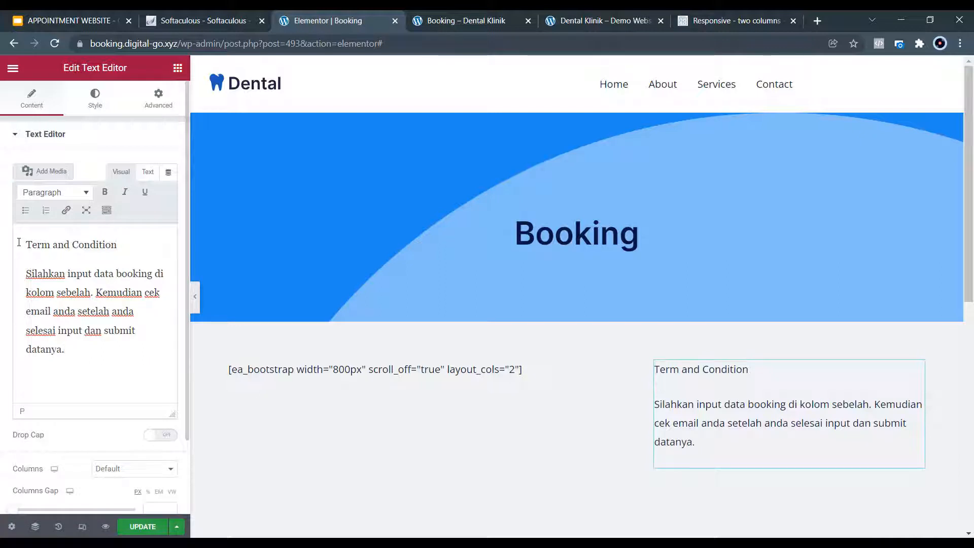
pyautogui.moveTo(118, 245); pyautogui.dragTo(18, 245)
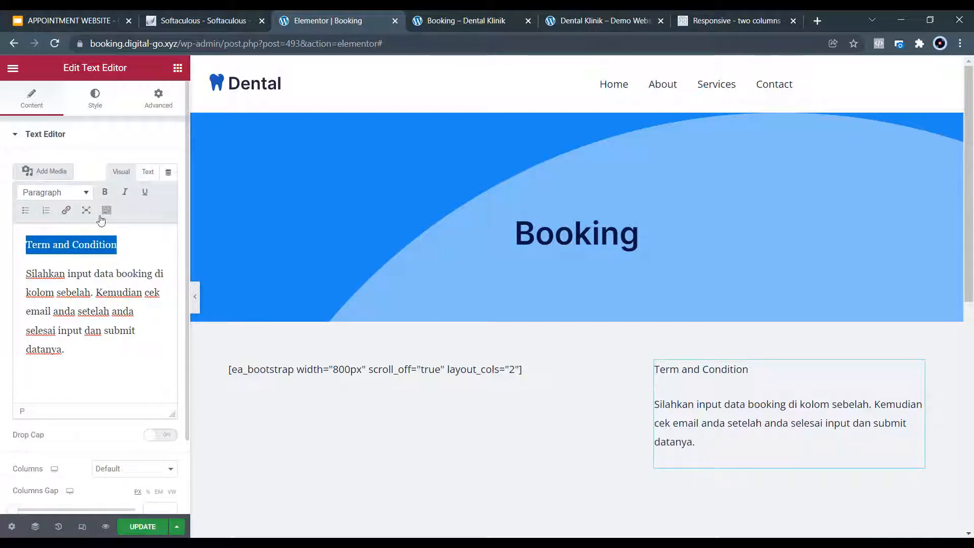
pyautogui.click(104, 192)
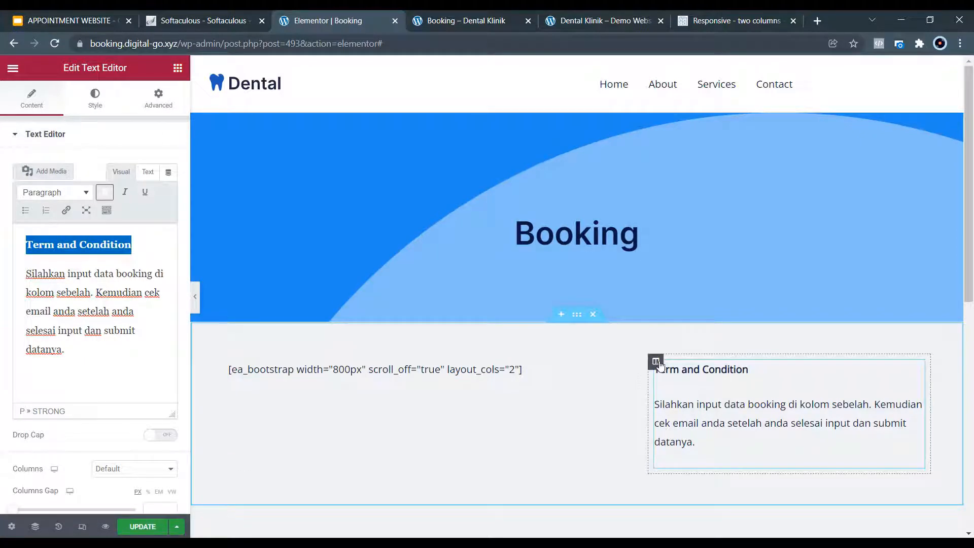
# Set the terms column's vertical alignment to Top and update the Booking page.
pyautogui.click(657, 361)
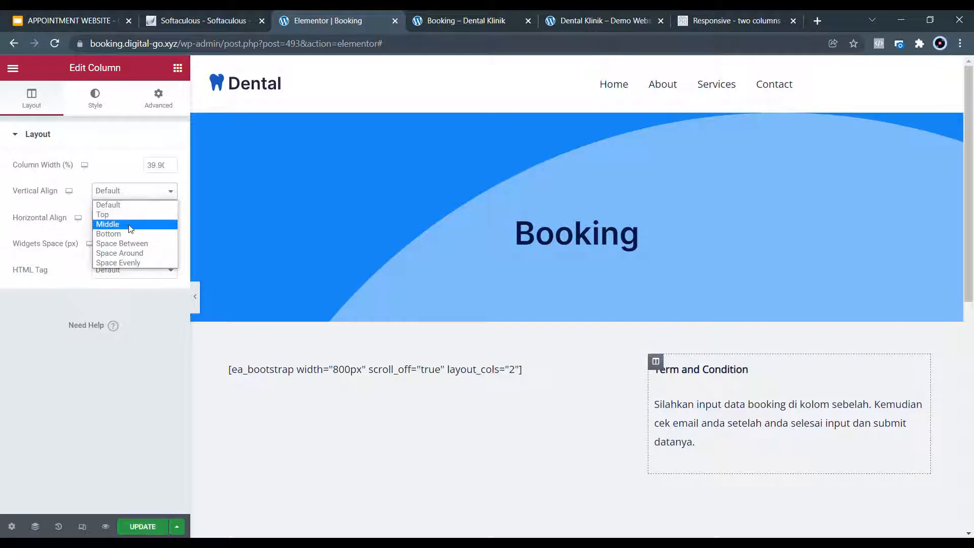
pyautogui.click(126, 214)
pyautogui.click(142, 526)
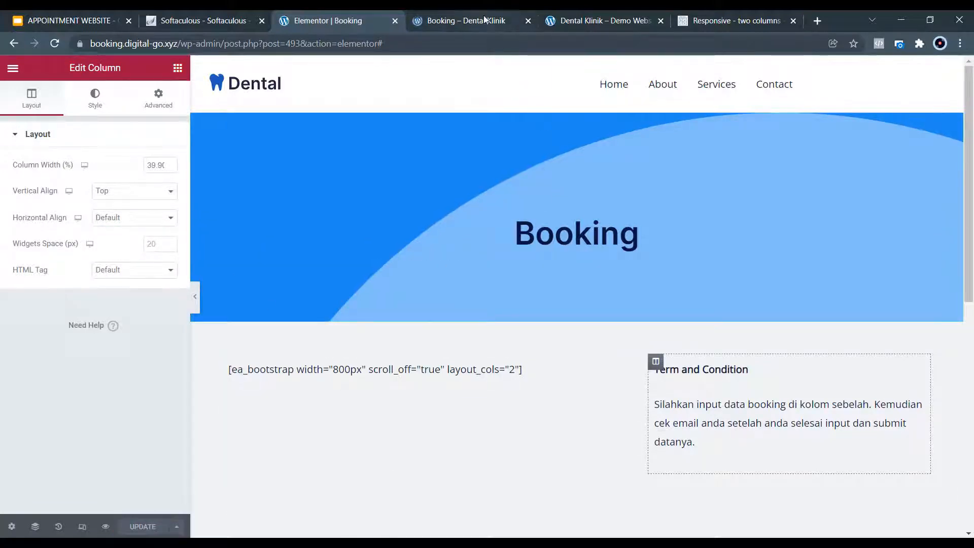
# Check the updated Booking page in the preview tab, then return to the Elementor editor.
pyautogui.click(467, 21)
pyautogui.scroll(-4, 422, 287)
pyautogui.scroll(-2, 556, 303)
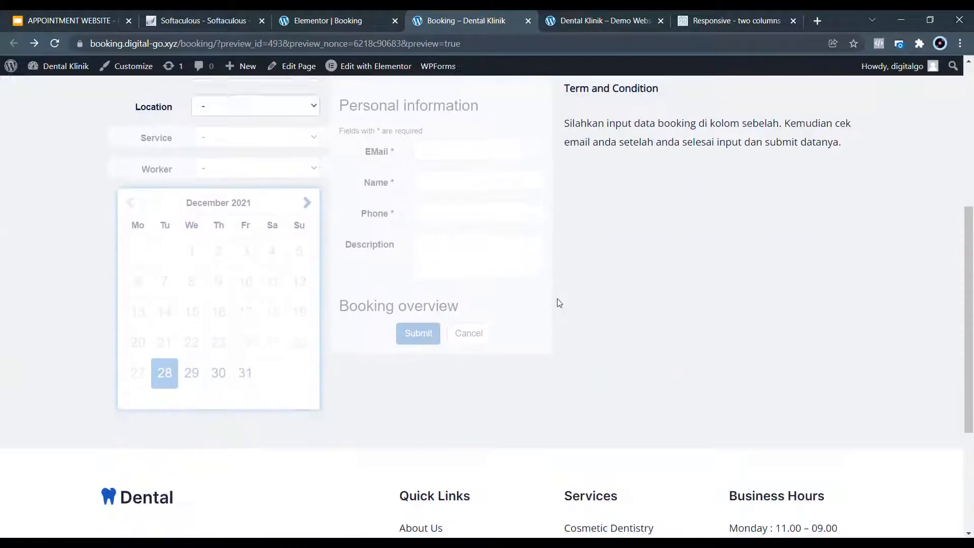
pyautogui.scroll(1, 578, 311)
pyautogui.scroll(1, 592, 320)
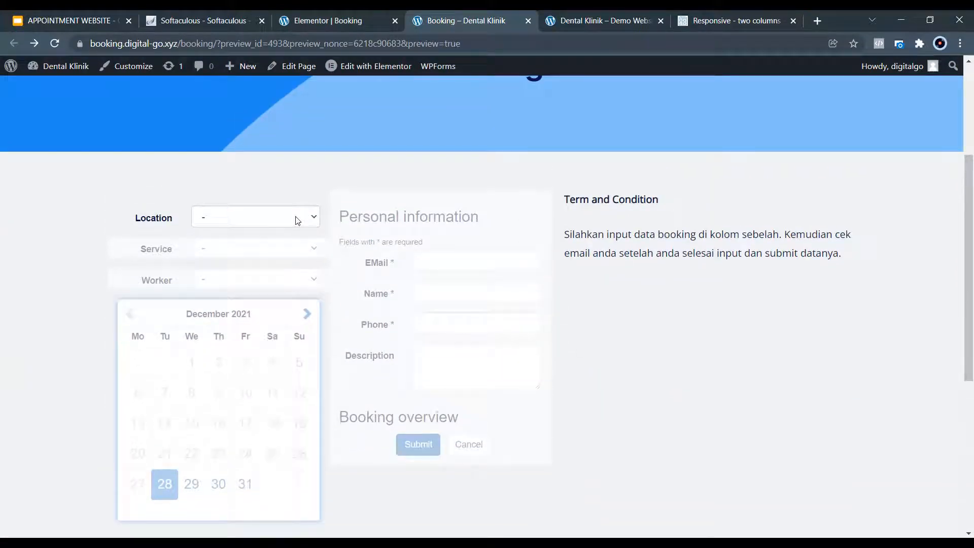
pyautogui.click(330, 21)
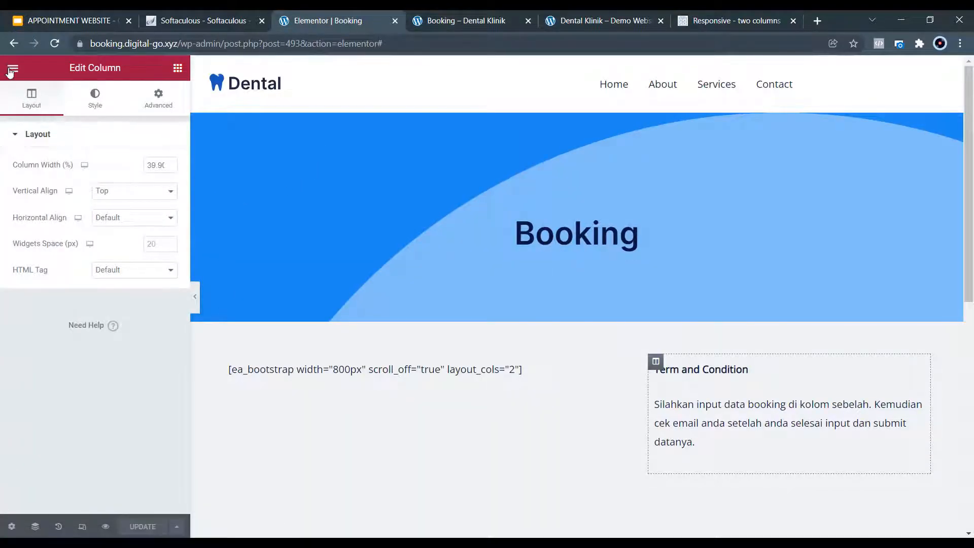
# Exit Elementor to the dashboard and open the Easy Appointments Appointments list.
pyautogui.click(11, 69)
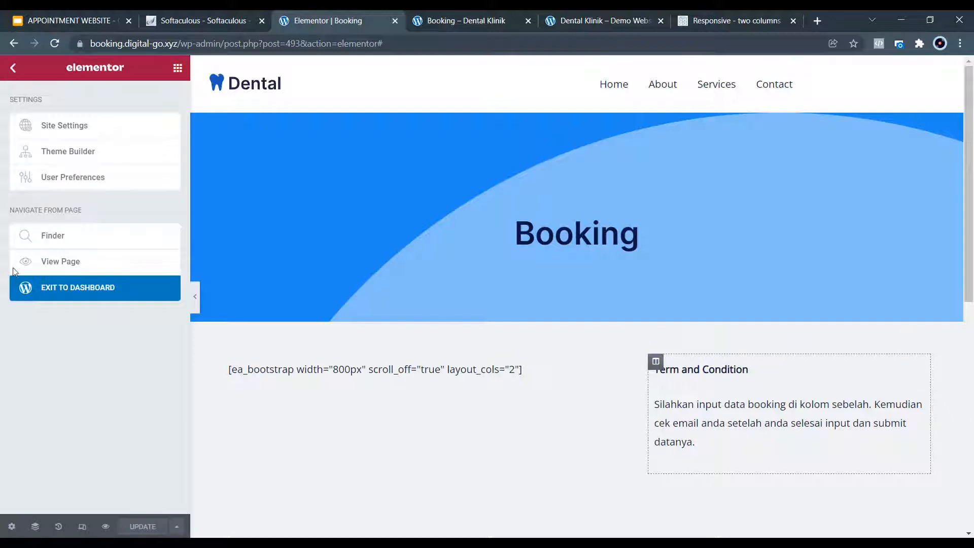
pyautogui.click(85, 293)
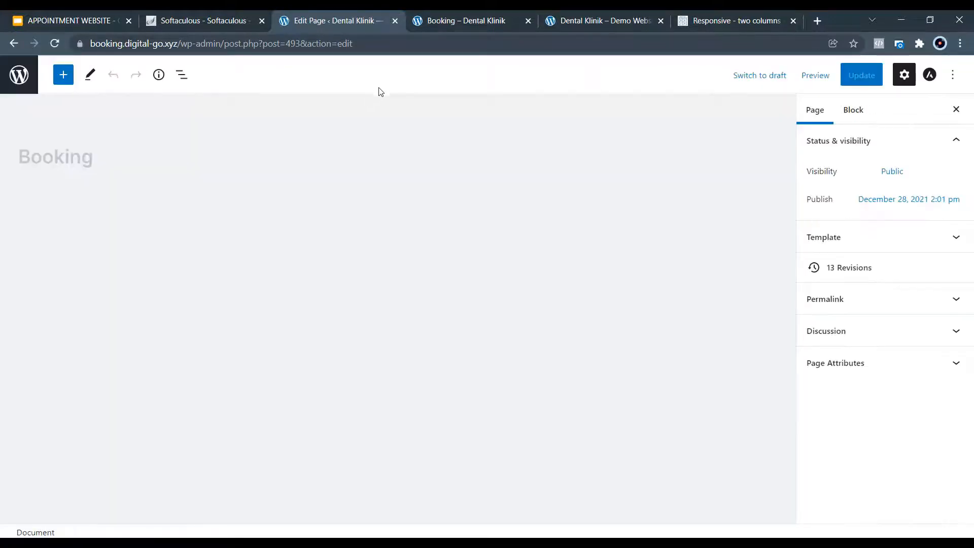
pyautogui.click(23, 78)
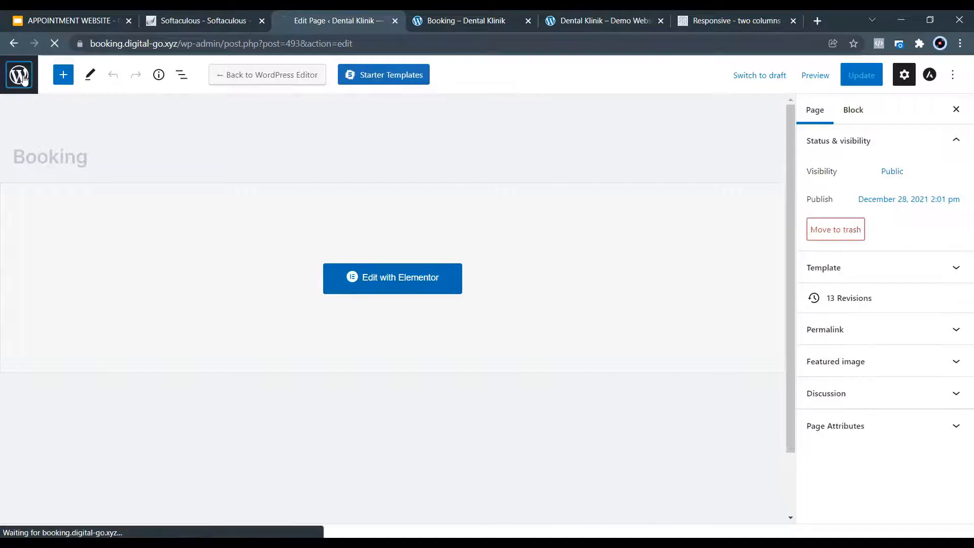
pyautogui.moveTo(34, 177)
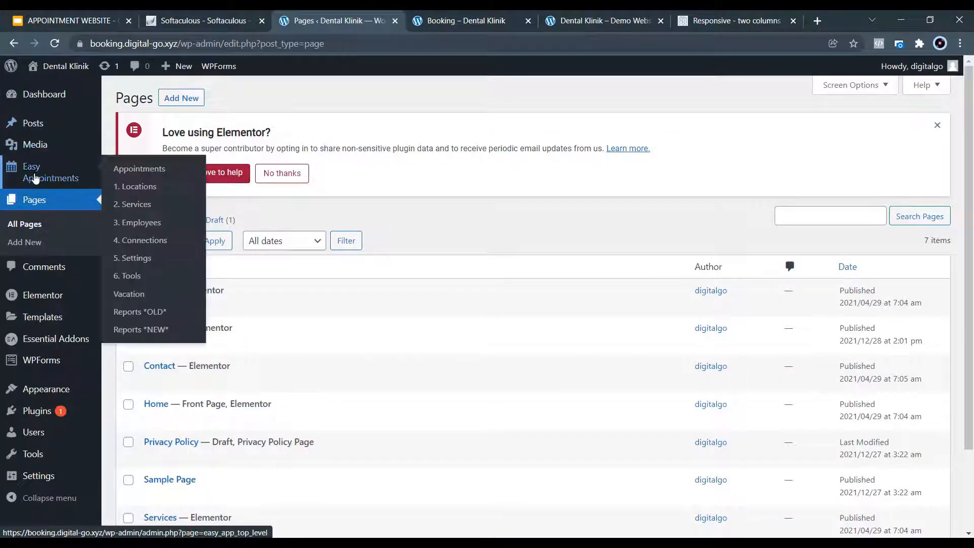
pyautogui.click(132, 173)
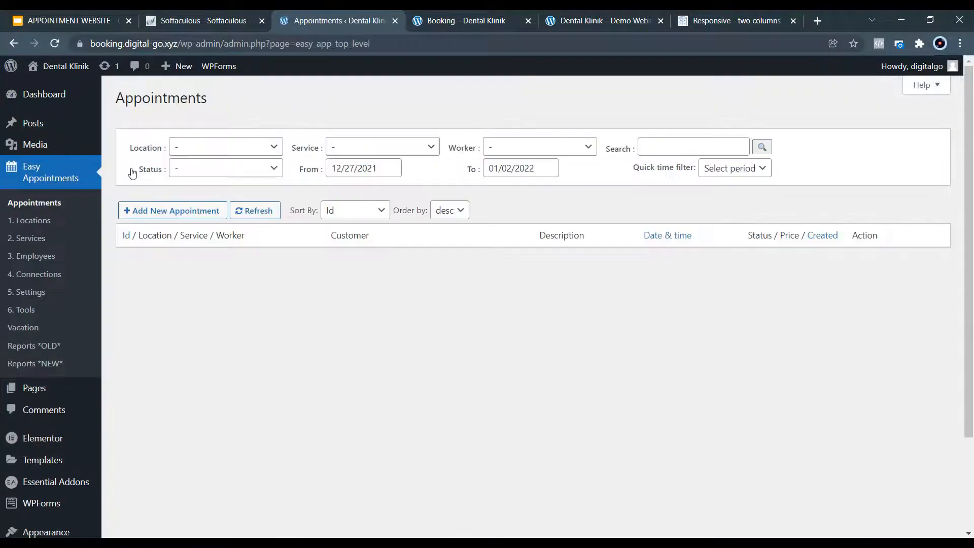
# Strip the preview parameters from the Booking preview tab's address.
pyautogui.click(459, 21)
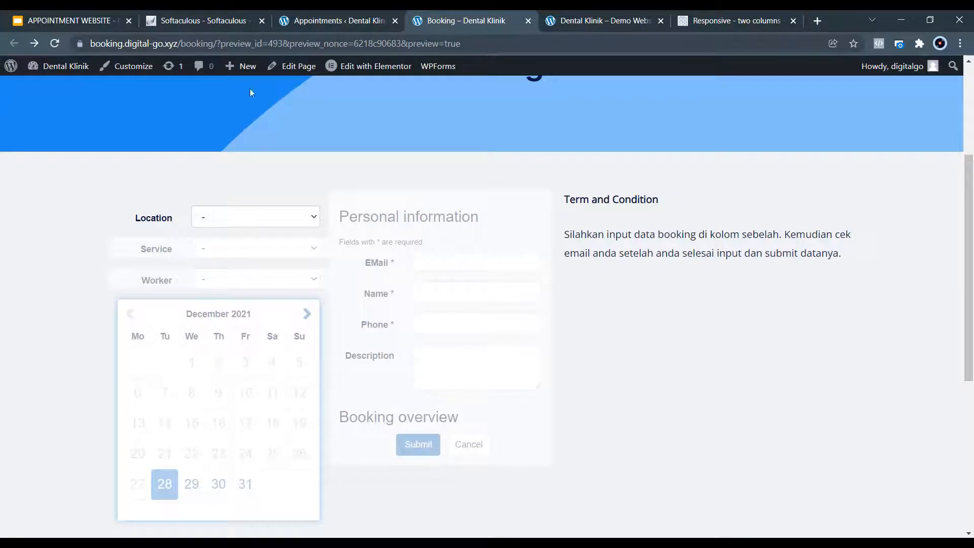
pyautogui.moveTo(217, 43); pyautogui.dragTo(532, 51)
pyautogui.press('Delete')
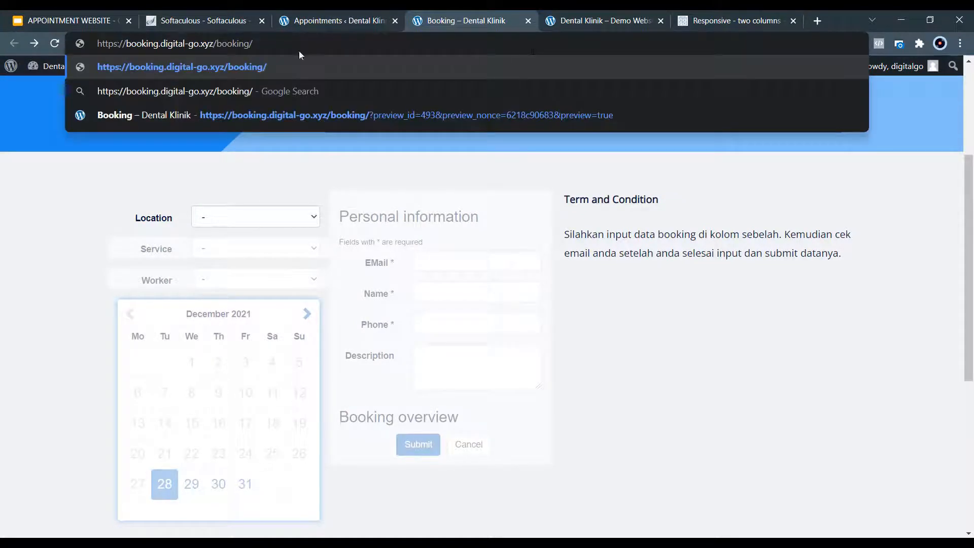
pyautogui.moveTo(255, 44); pyautogui.dragTo(96, 43)
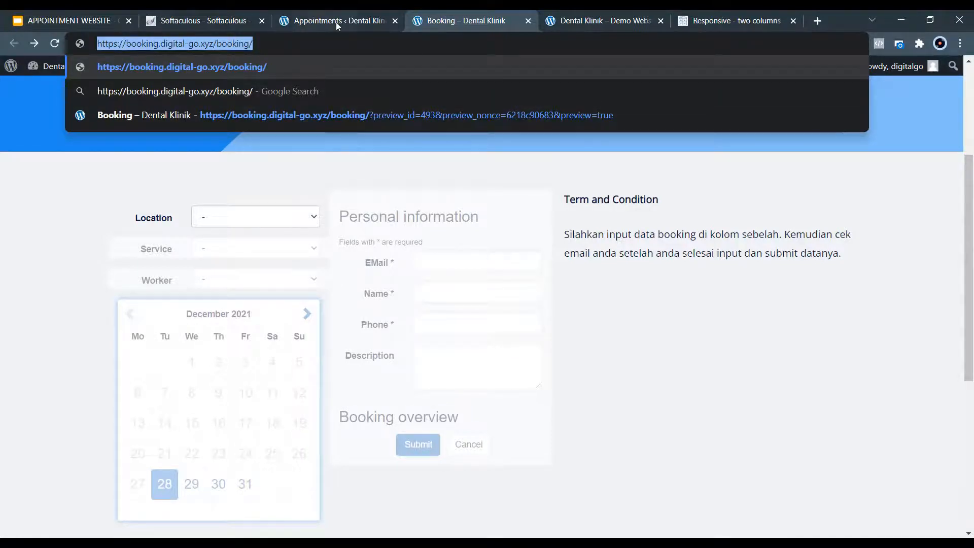
# Show Pages > All Pages in the admin and close the Booking preview tab.
pyautogui.click(357, 17)
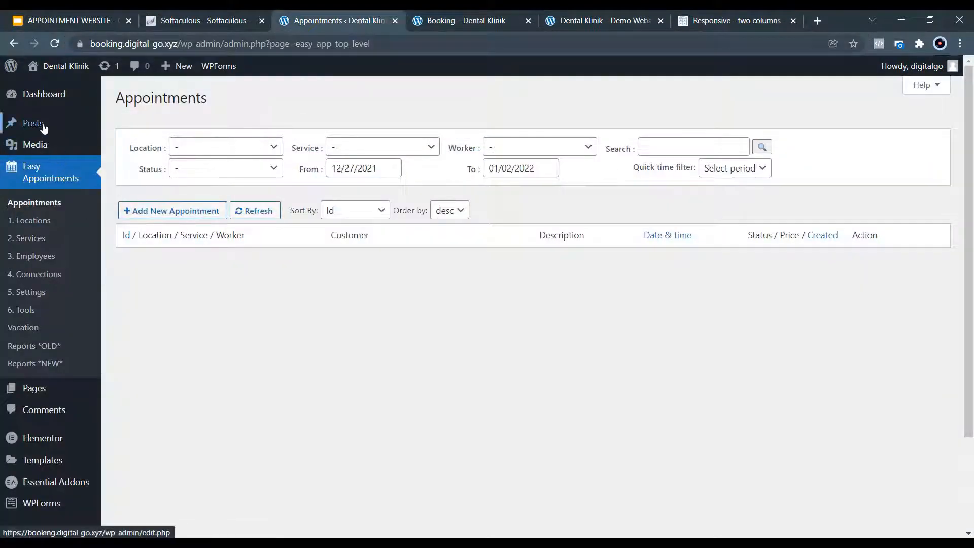
pyautogui.moveTo(18, 389)
pyautogui.click(131, 390)
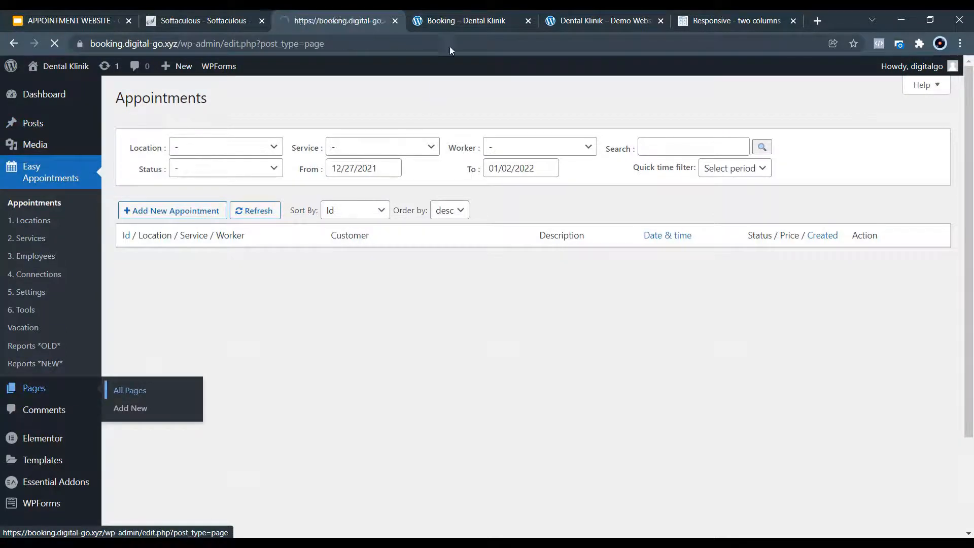
pyautogui.click(527, 21)
# Close the demo and reference tabs and open the live Booking page in a new tab.
pyautogui.click(528, 21)
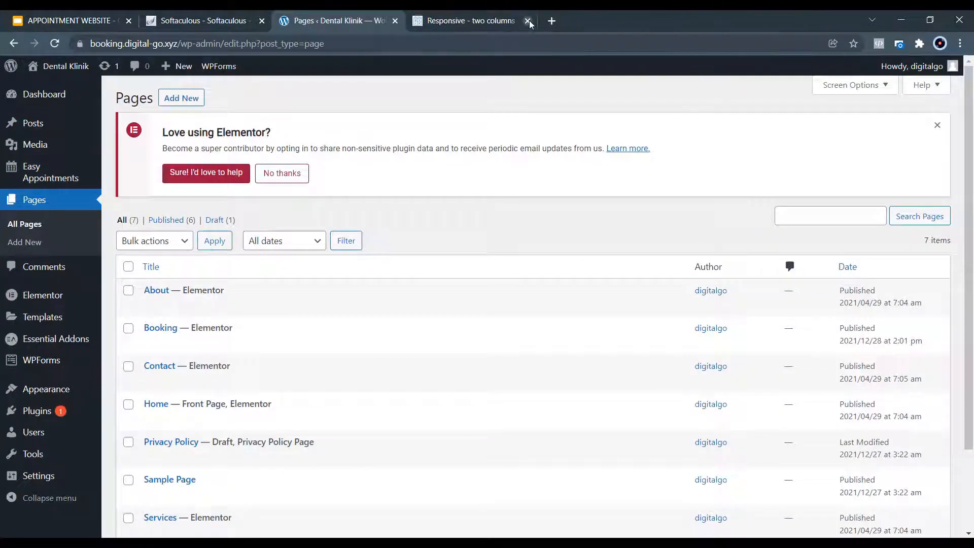
pyautogui.click(528, 21)
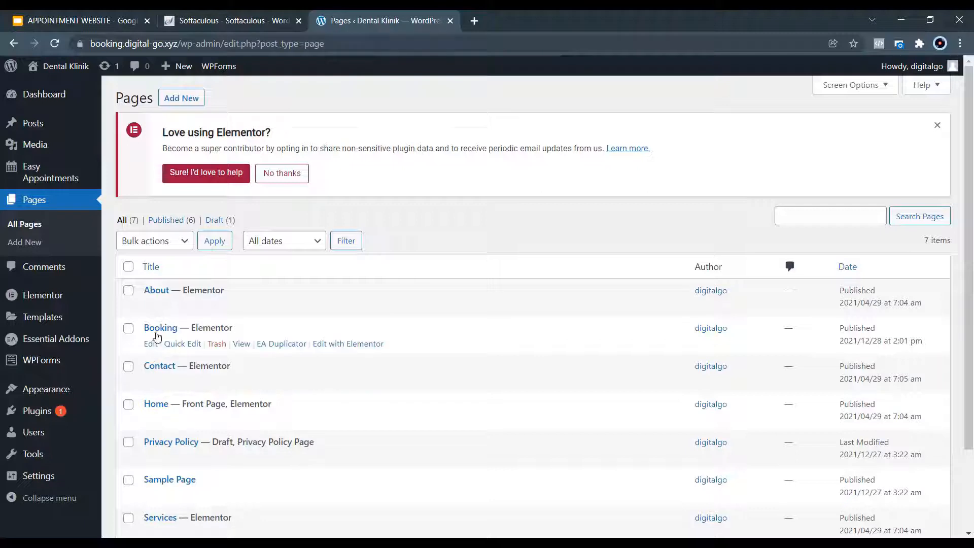
pyautogui.rightClick(241, 344)
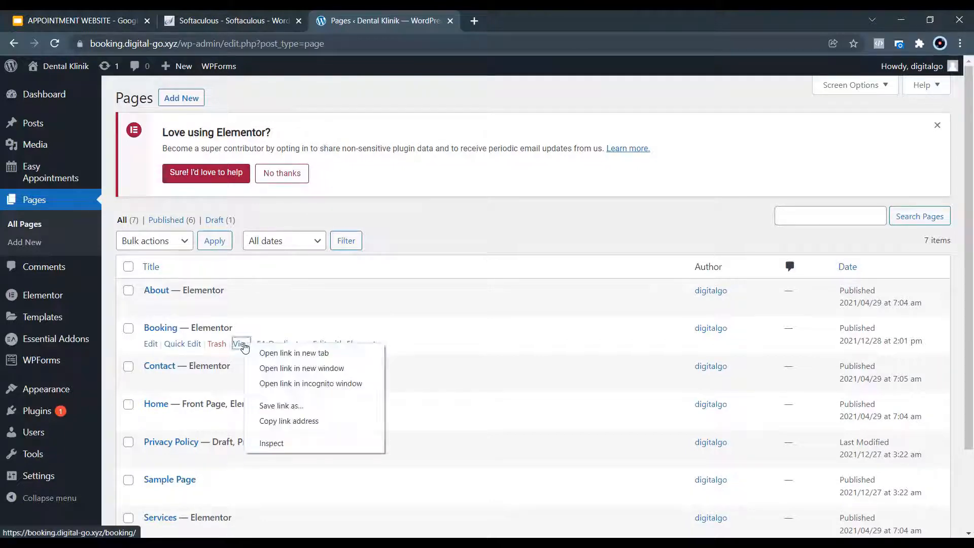
pyautogui.click(289, 353)
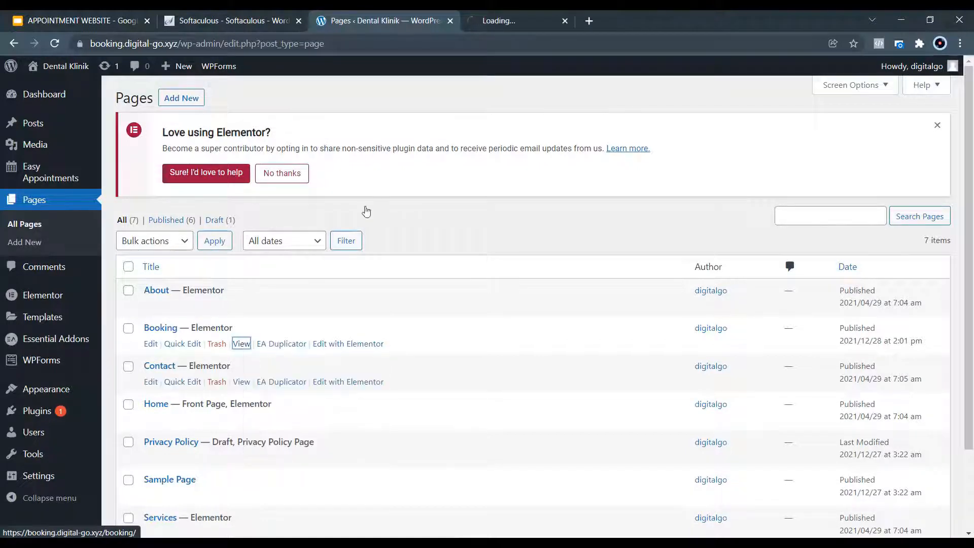
# Copy the live Booking page's address, close that tab, and open a new incognito window.
pyautogui.click(536, 19)
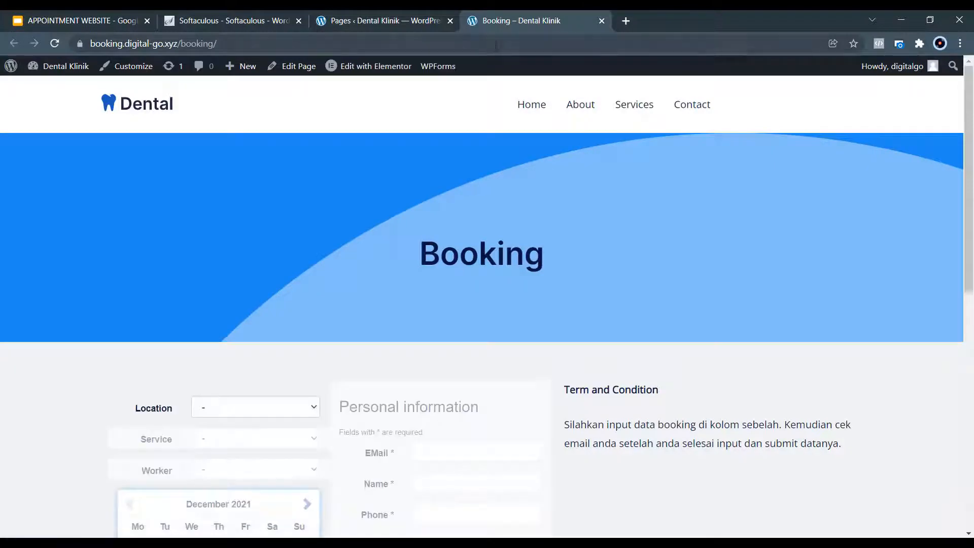
pyautogui.click(496, 46)
pyautogui.hotkey('ctrl', 'c')
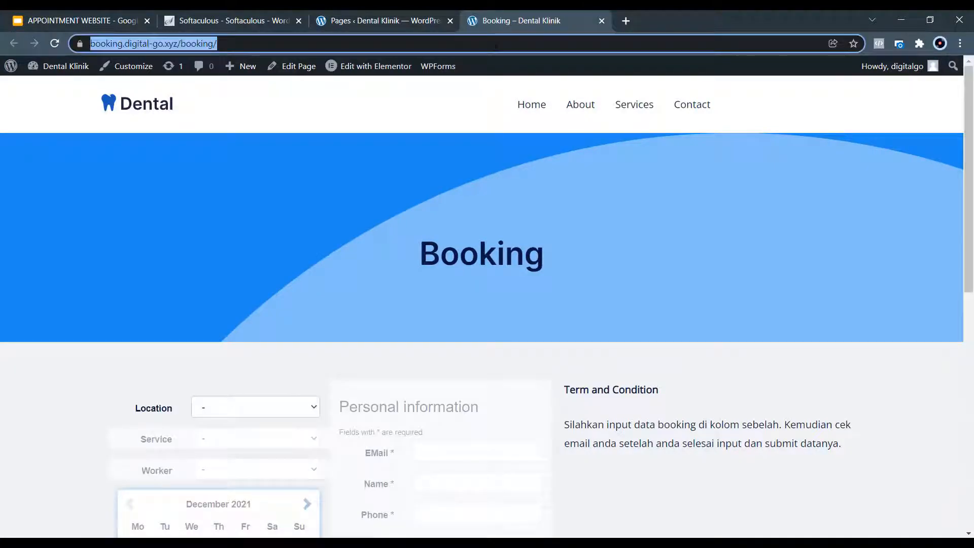
pyautogui.click(601, 21)
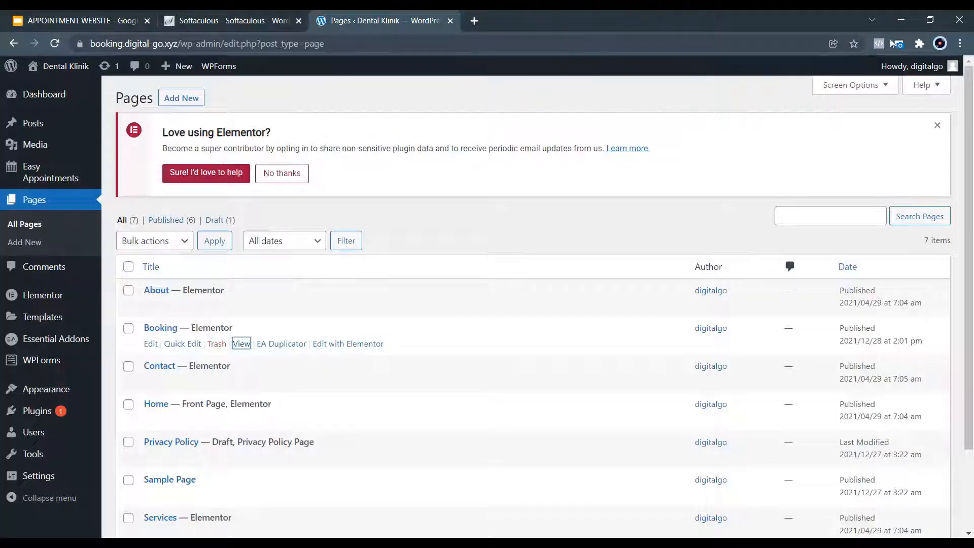
pyautogui.click(960, 43)
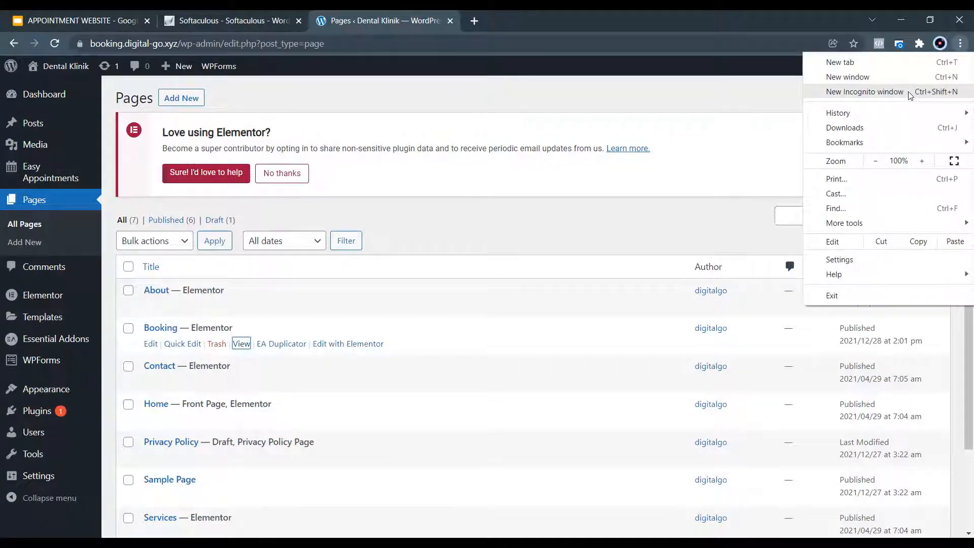
pyautogui.click(909, 93)
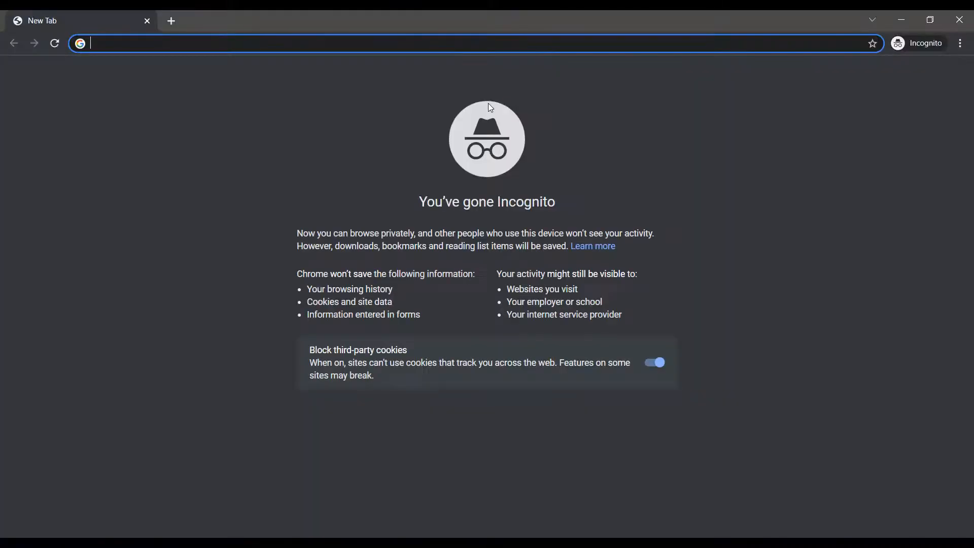
# Load the copied Booking page address in the incognito tab.
pyautogui.hotkey('ctrl', 'v')
pyautogui.press('Return')
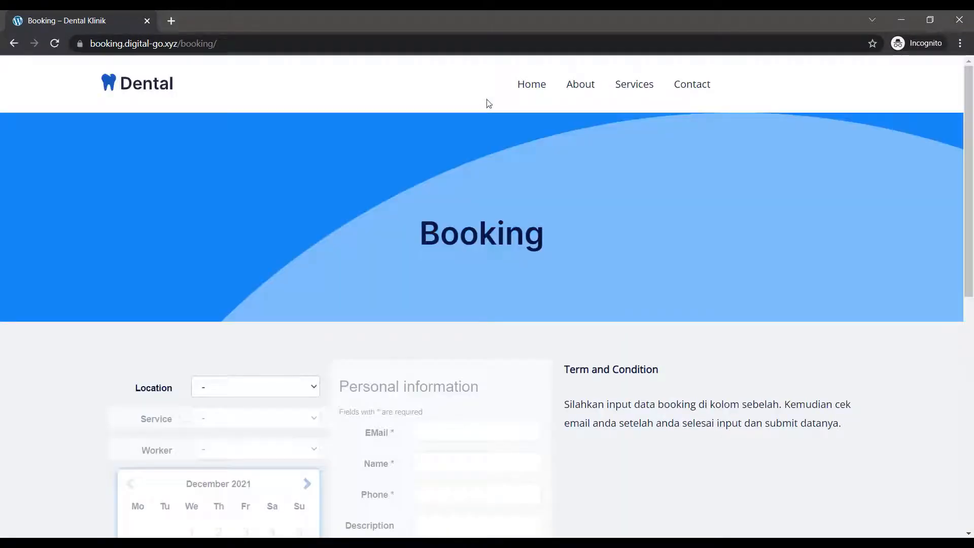
pyautogui.scroll(-1, 507, 229)
pyautogui.scroll(1, 559, 189)
pyautogui.scroll(-3, 298, 254)
# Choose Klinik 1, Root Canals, the first dentist, and the 15:40 slot on December 28.
pyautogui.click(273, 264)
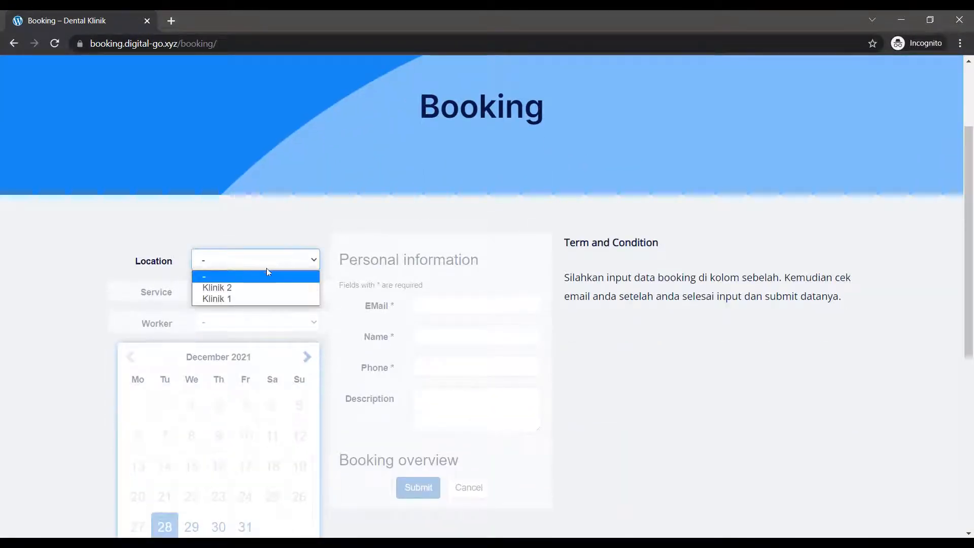
pyautogui.click(250, 299)
pyautogui.click(262, 294)
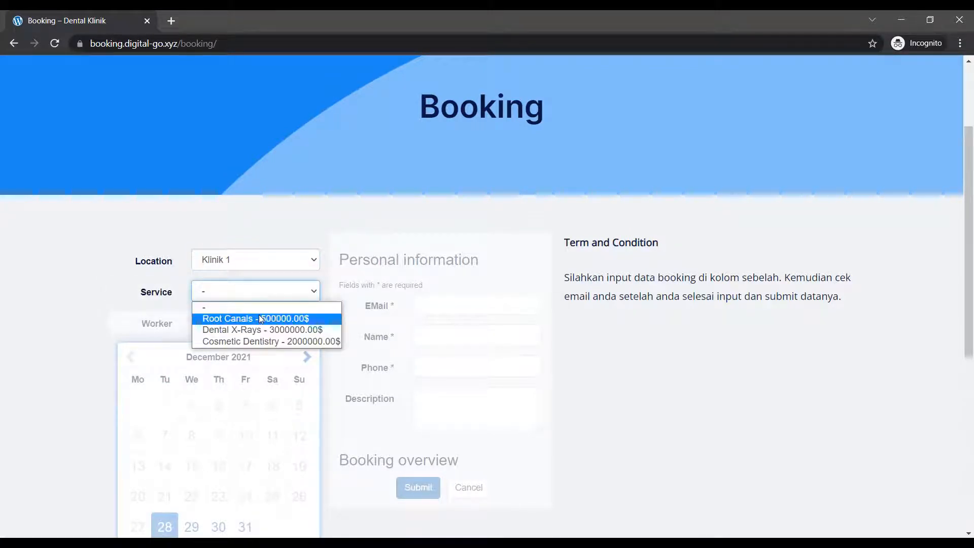
pyautogui.click(306, 319)
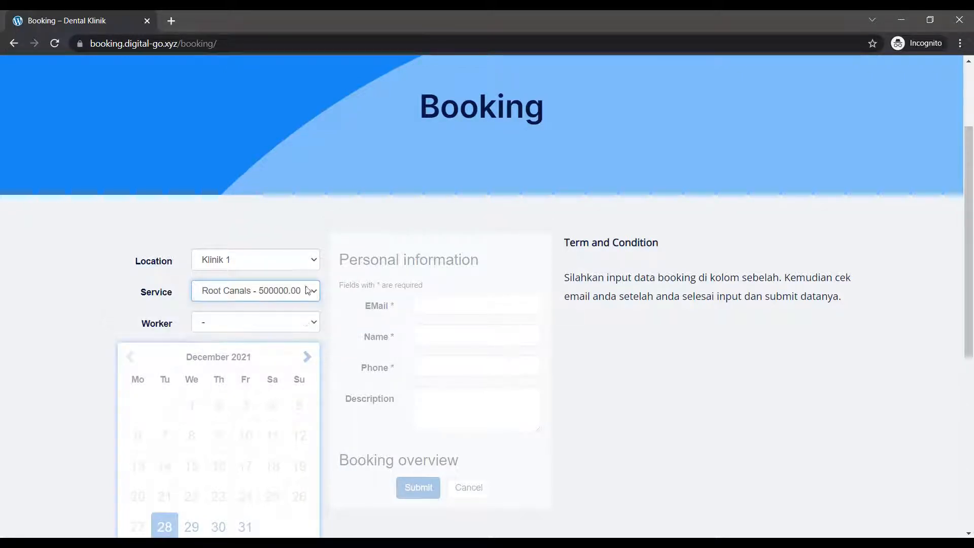
pyautogui.click(306, 322)
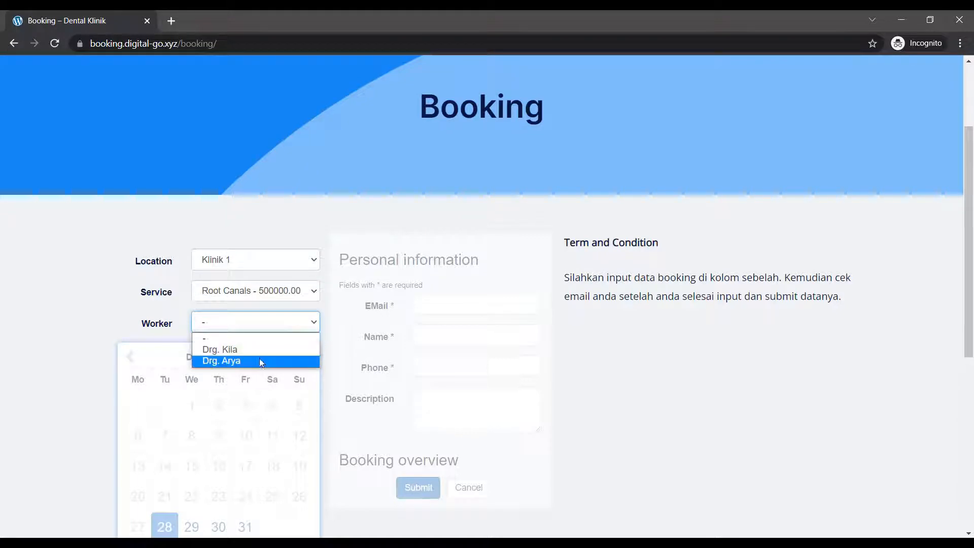
pyautogui.click(261, 349)
pyautogui.scroll(-8, 262, 350)
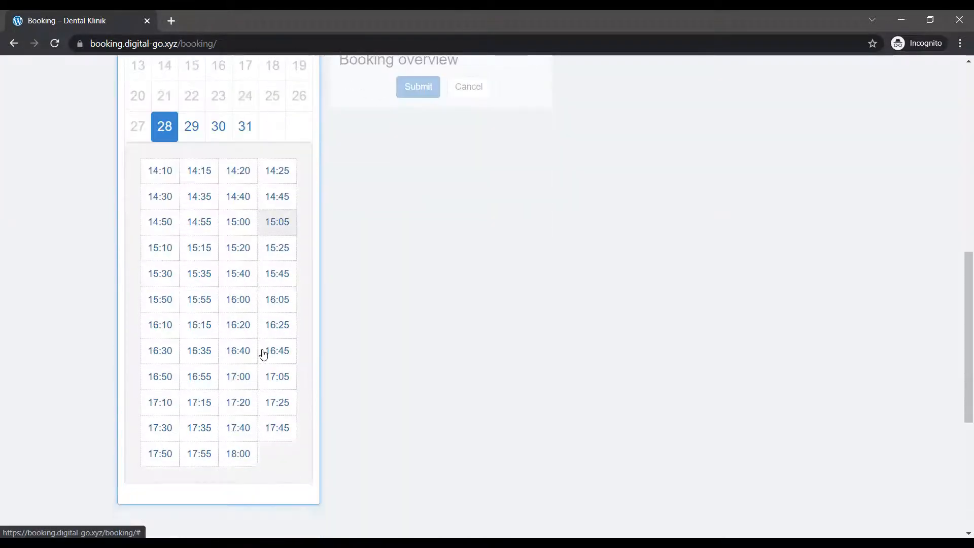
pyautogui.scroll(1, 218, 279)
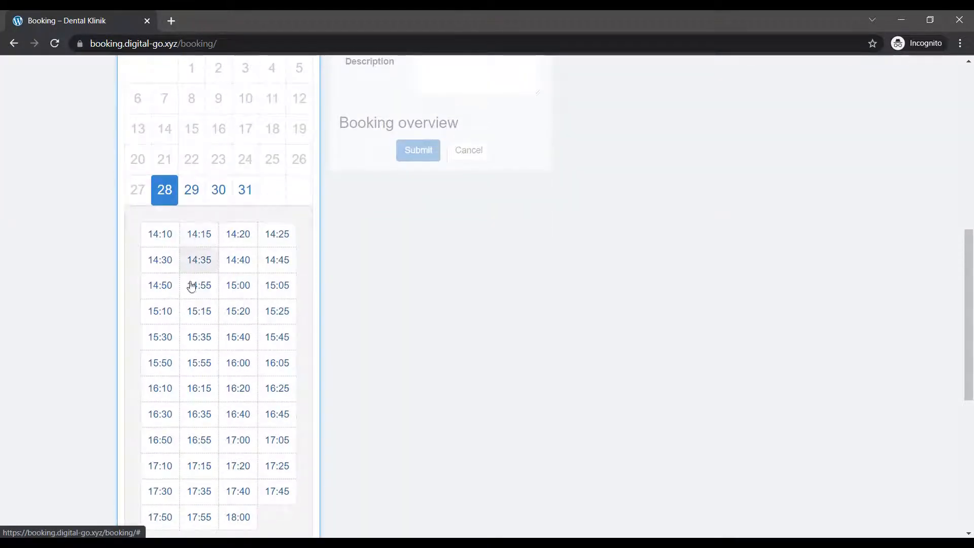
pyautogui.scroll(2, 213, 350)
pyautogui.click(239, 424)
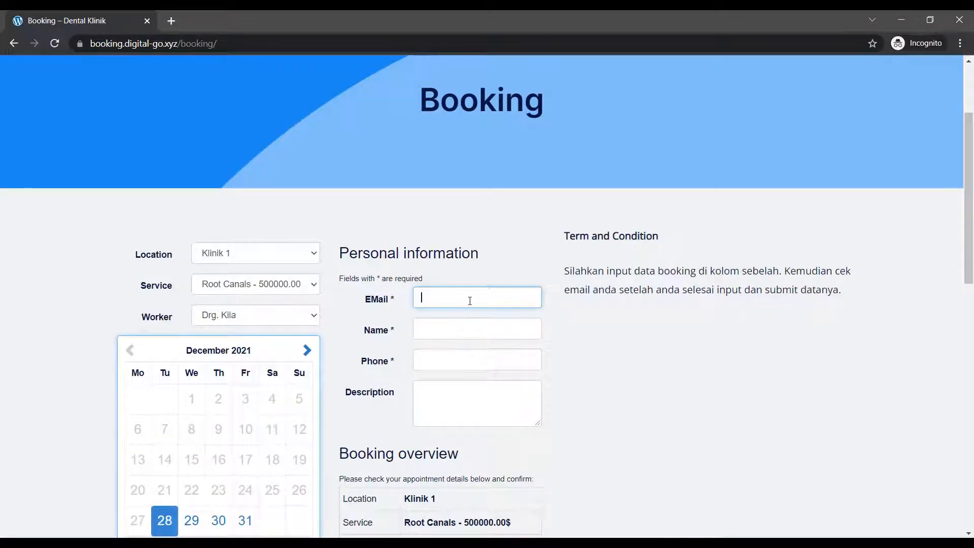
# Fill in the e-mail, name and phone number, submit the test booking, and return to the admin window.
pyautogui.write('digi')
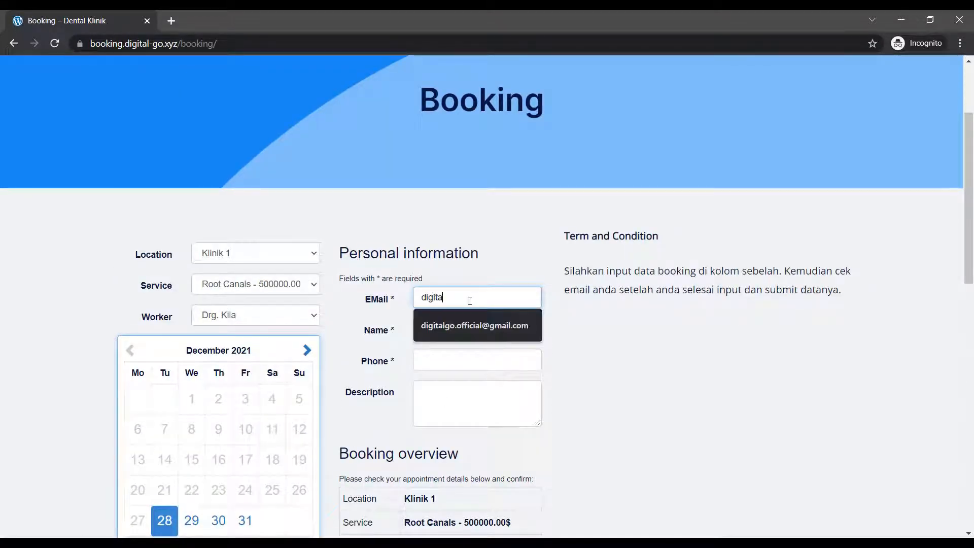
pyautogui.write('ta')
pyautogui.press('Down')
pyautogui.press('Tab')
pyautogui.write('Digital')
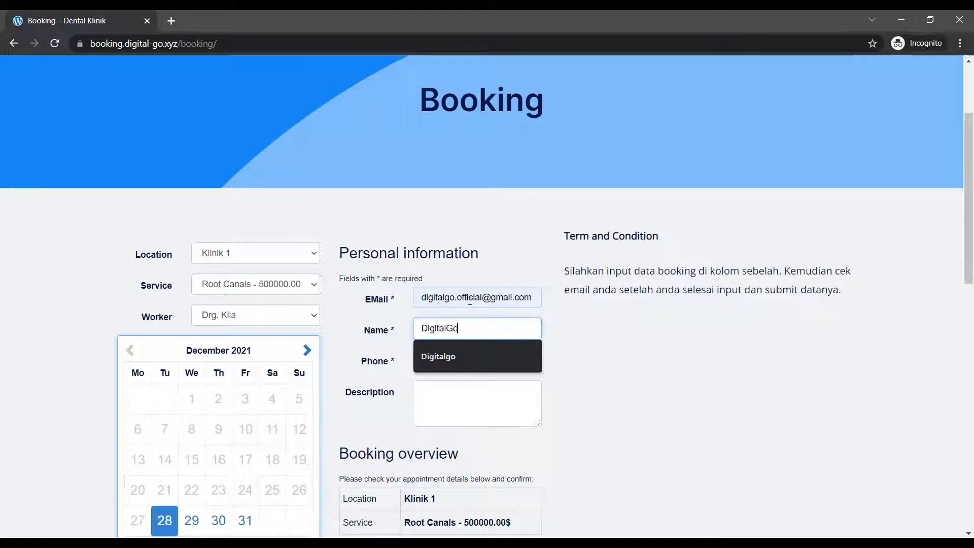
pyautogui.press('Tab')
pyautogui.write('08123466')
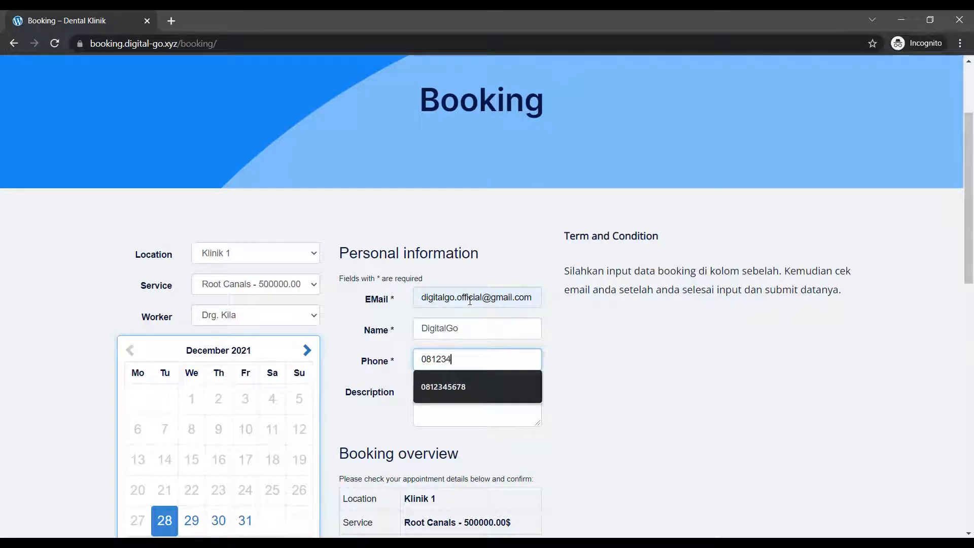
pyautogui.press('Tab')
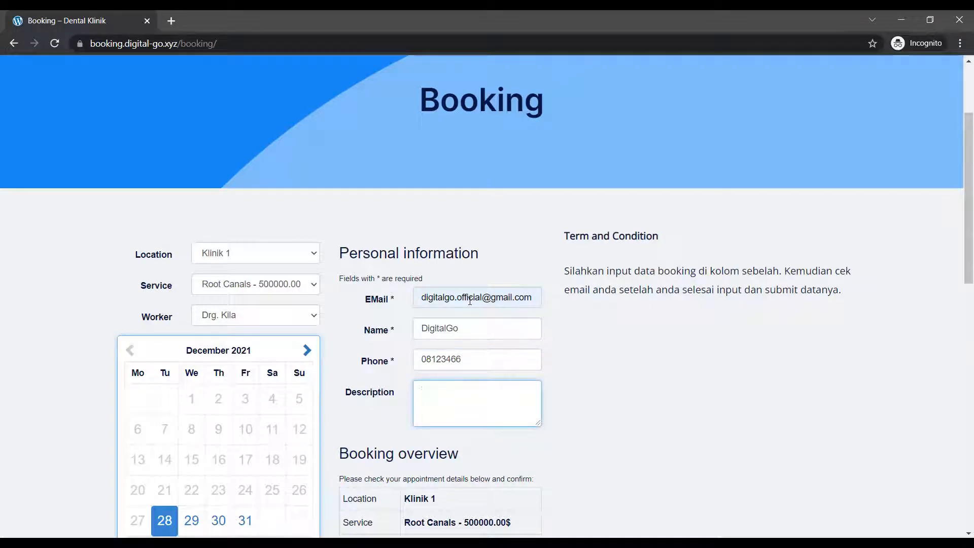
pyautogui.scroll(-4, 487, 312)
pyautogui.click(417, 439)
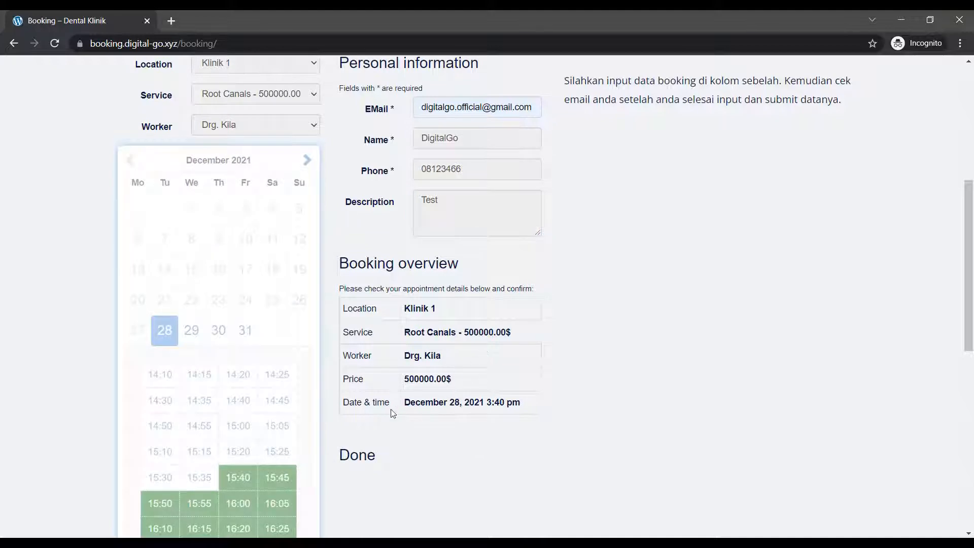
pyautogui.scroll(3, 659, 289)
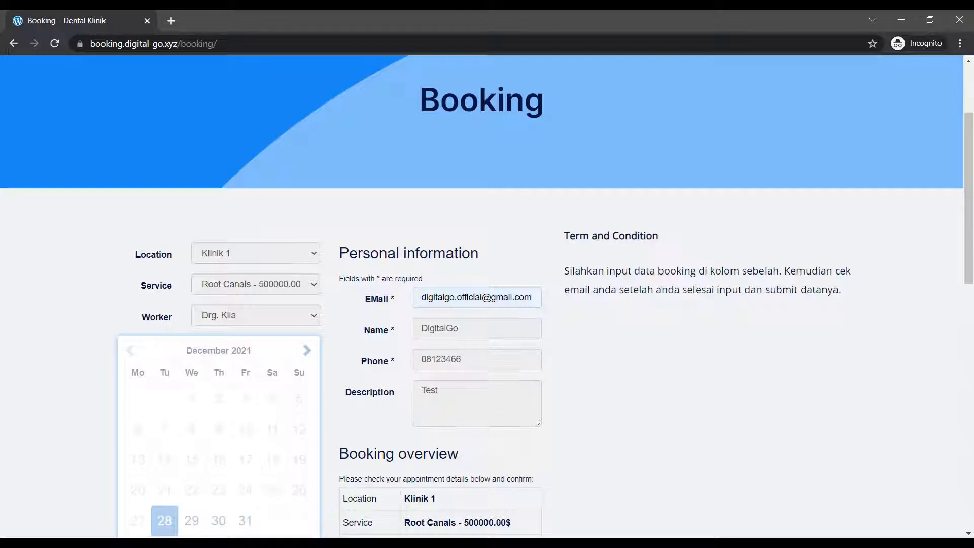
pyautogui.click(105, 517)
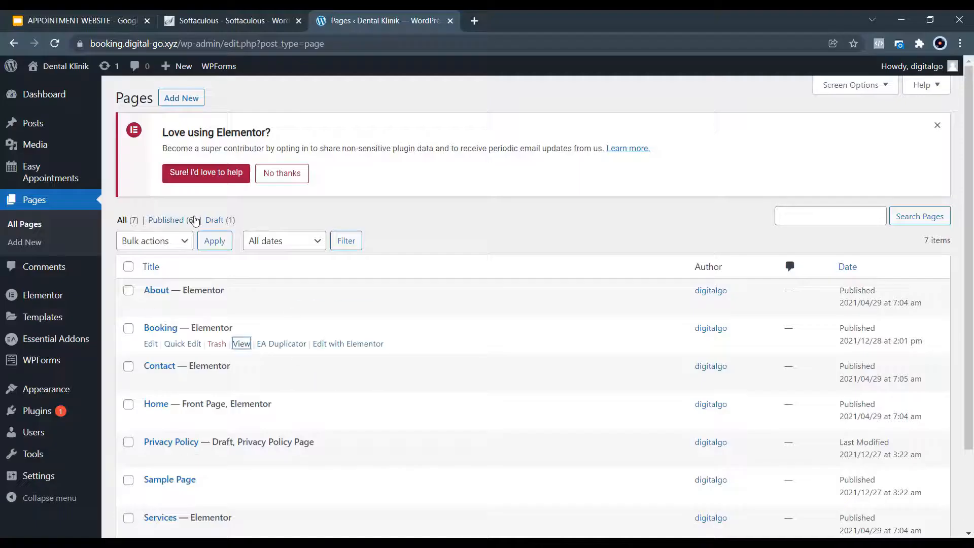
# Open Easy Appointments > Appointments to find the pending Root Canals booking at Klinik 1.
pyautogui.moveTo(35, 170)
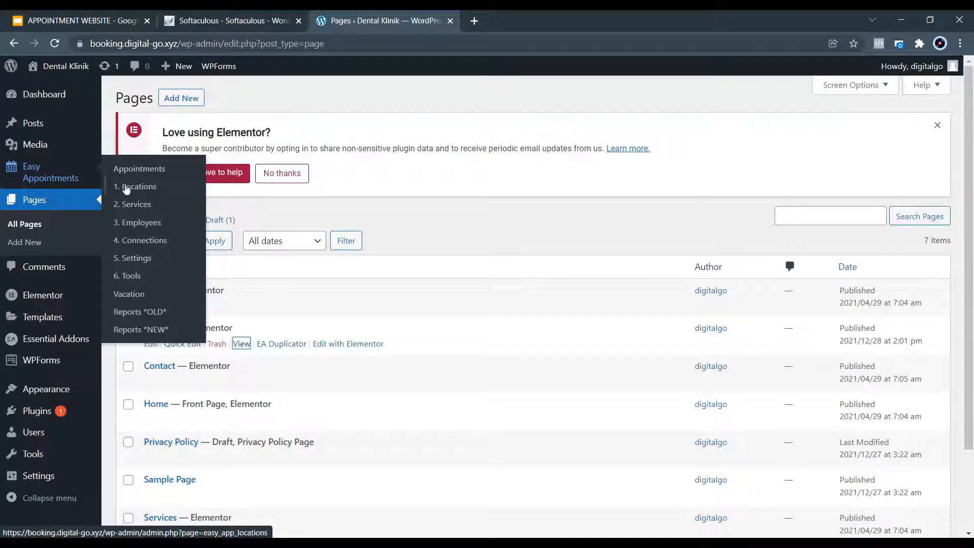
pyautogui.click(119, 168)
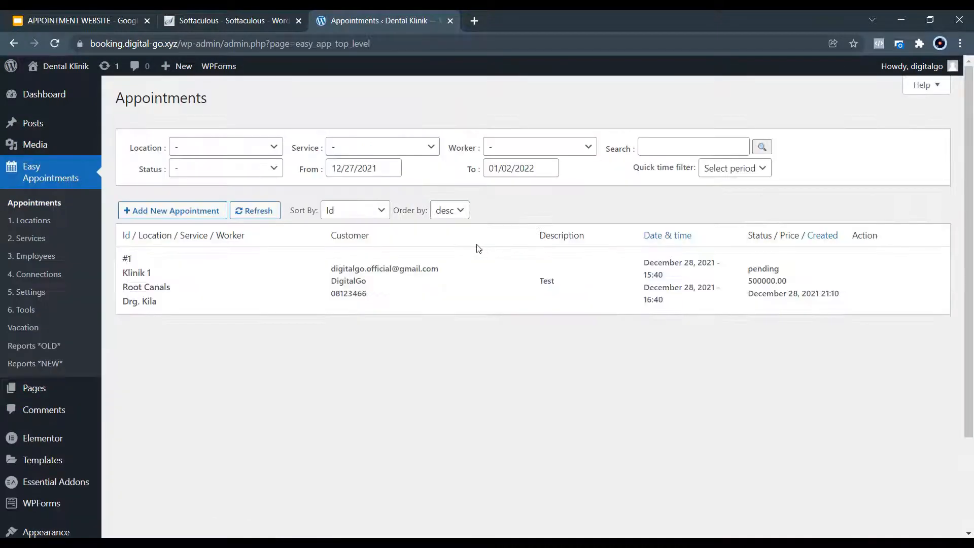
pyautogui.moveTo(218, 265)
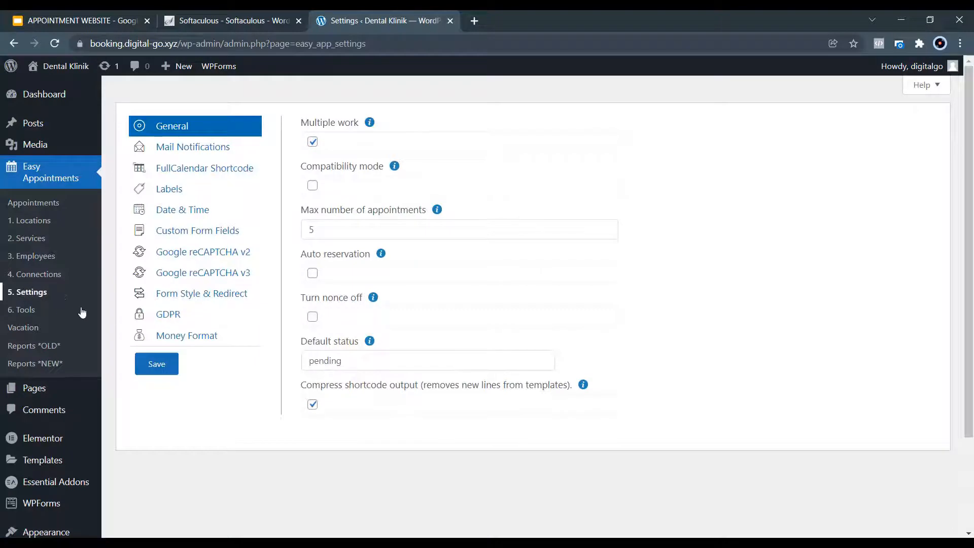
# Set the Money Format currency to 'Rp.' shown before the price and save it.
pyautogui.click(177, 341)
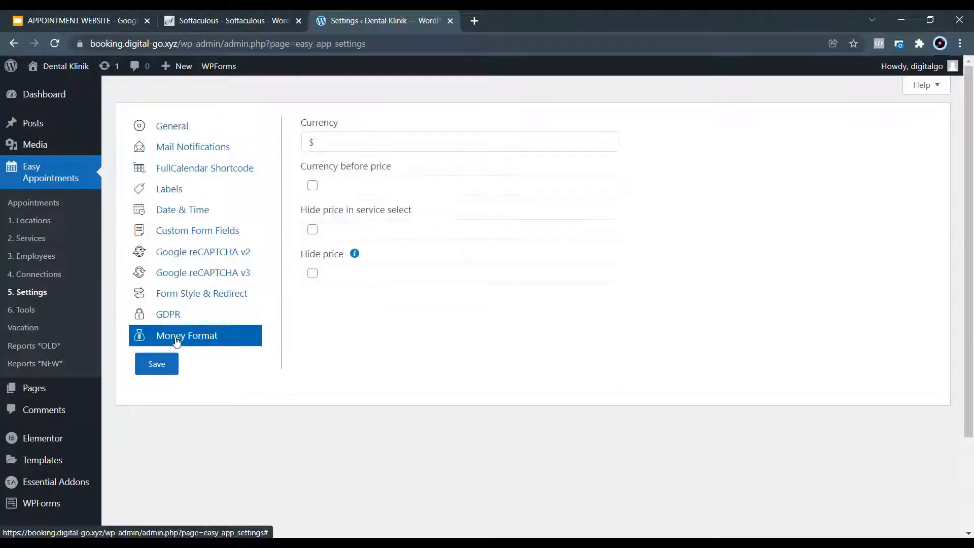
pyautogui.click(333, 140)
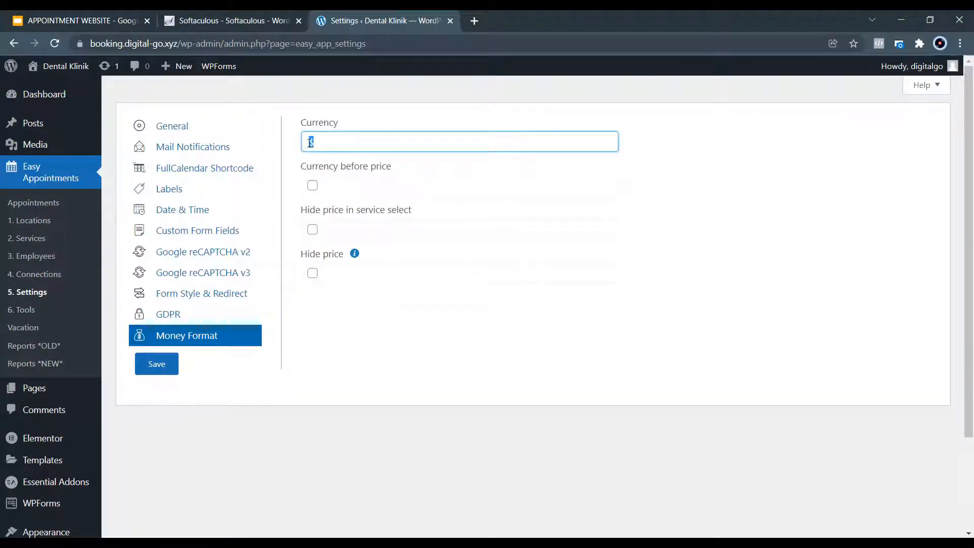
pyautogui.click(313, 186)
pyautogui.click(339, 138)
pyautogui.click(157, 364)
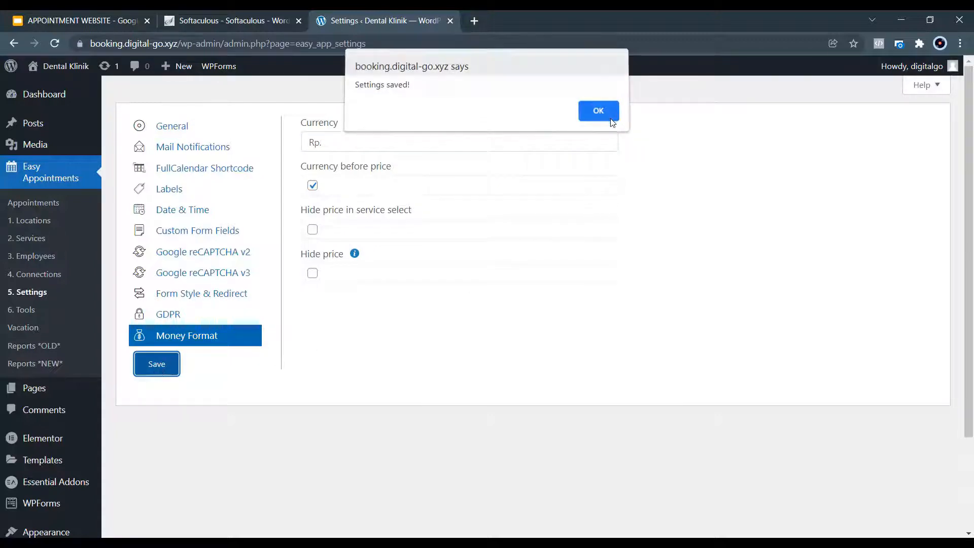
pyautogui.click(610, 117)
pyautogui.moveTo(120, 537)
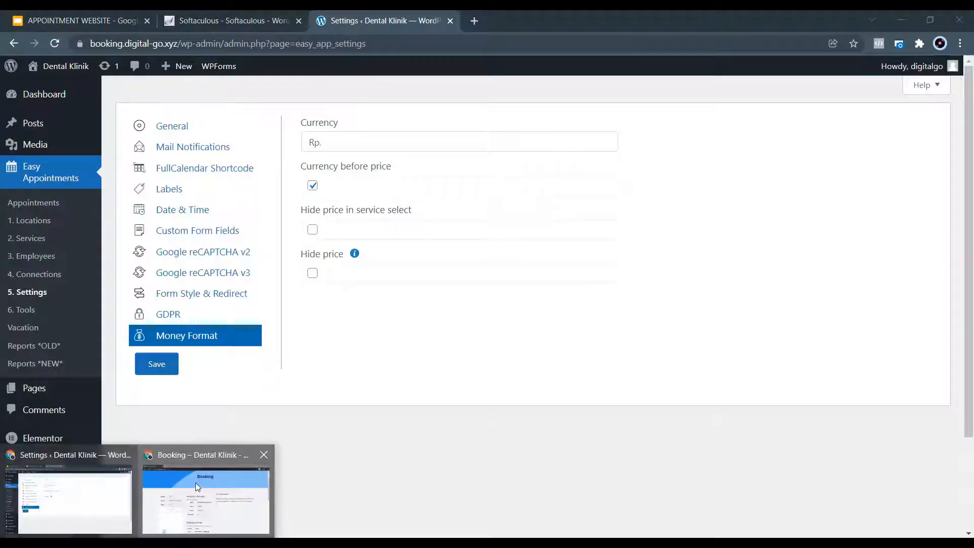
pyautogui.click(206, 500)
# Reload the booking page, pick Klinik 2 and Dental X-Rays, and check that service prices show Rp.
pyautogui.click(54, 40)
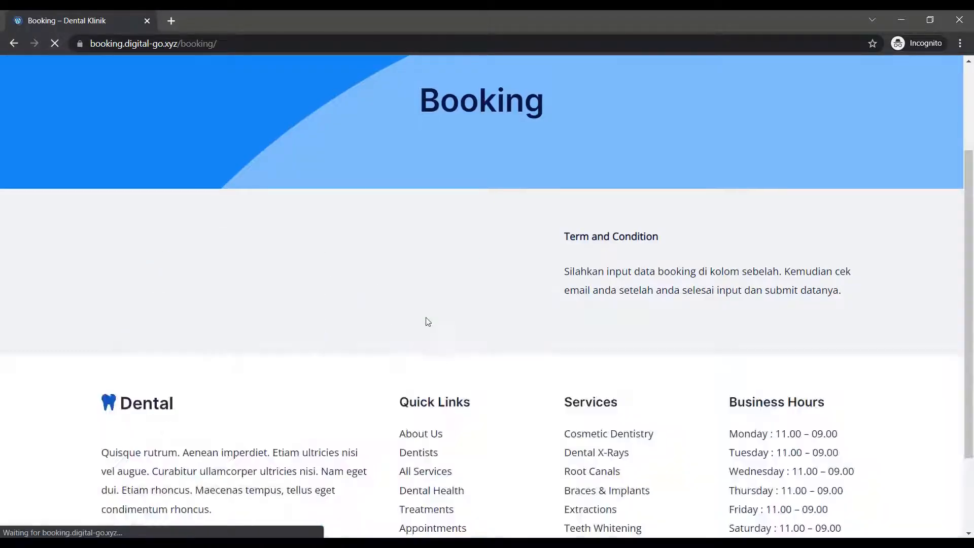
pyautogui.click(269, 253)
pyautogui.click(265, 280)
pyautogui.click(264, 286)
pyautogui.click(244, 320)
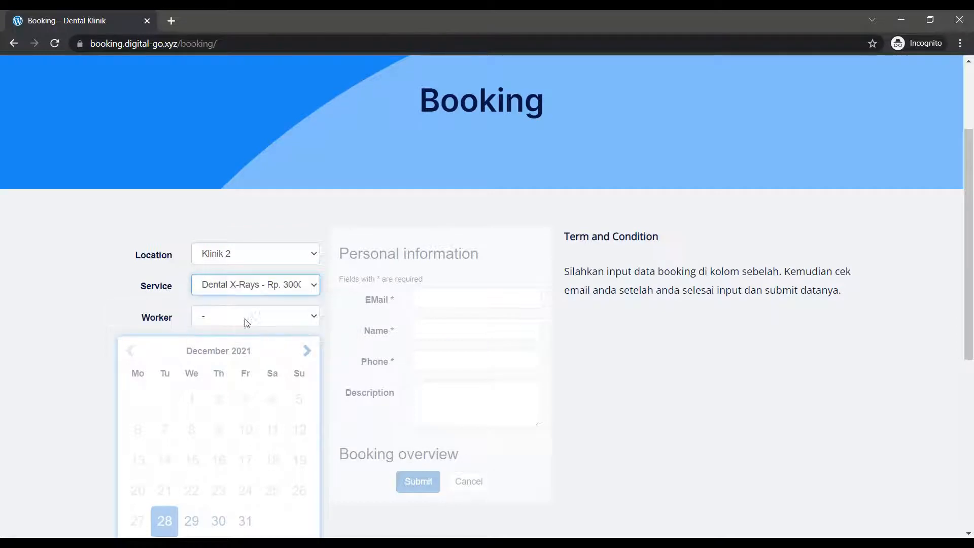
pyautogui.click(267, 284)
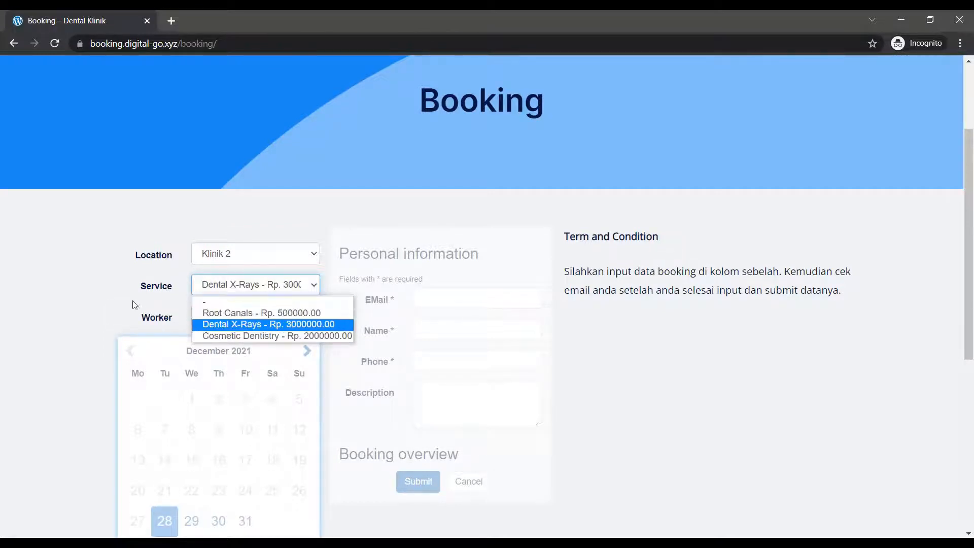
pyautogui.click(239, 324)
# Scroll through the live Booking page down to the footer, then return to the WordPress Dashboard window.
pyautogui.scroll(-2, 391, 309)
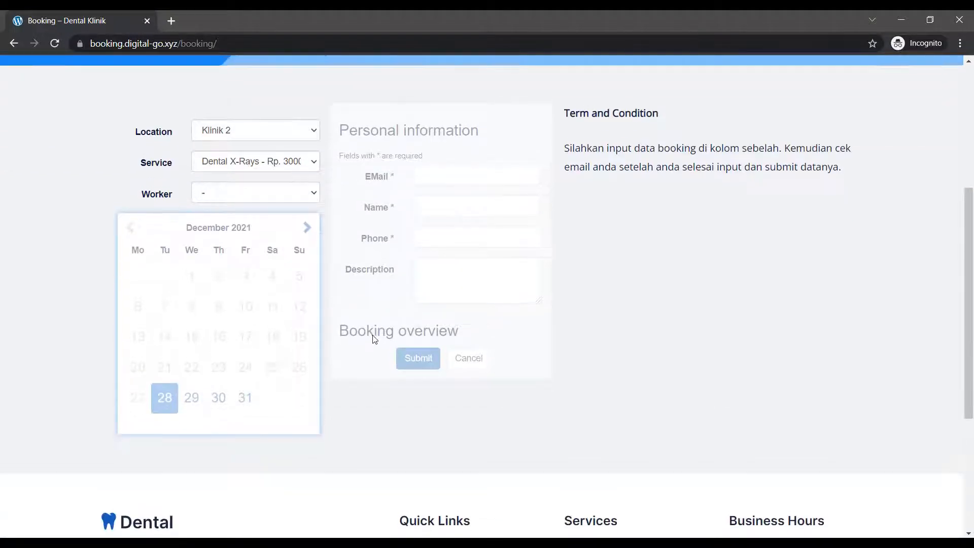
pyautogui.scroll(3, 373, 339)
pyautogui.scroll(1, 725, 299)
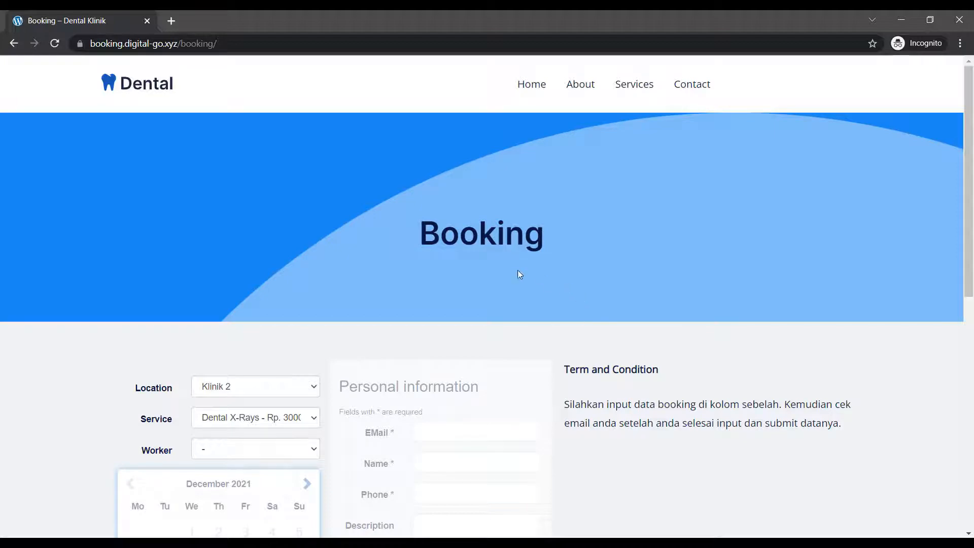
pyautogui.scroll(-3, 523, 275)
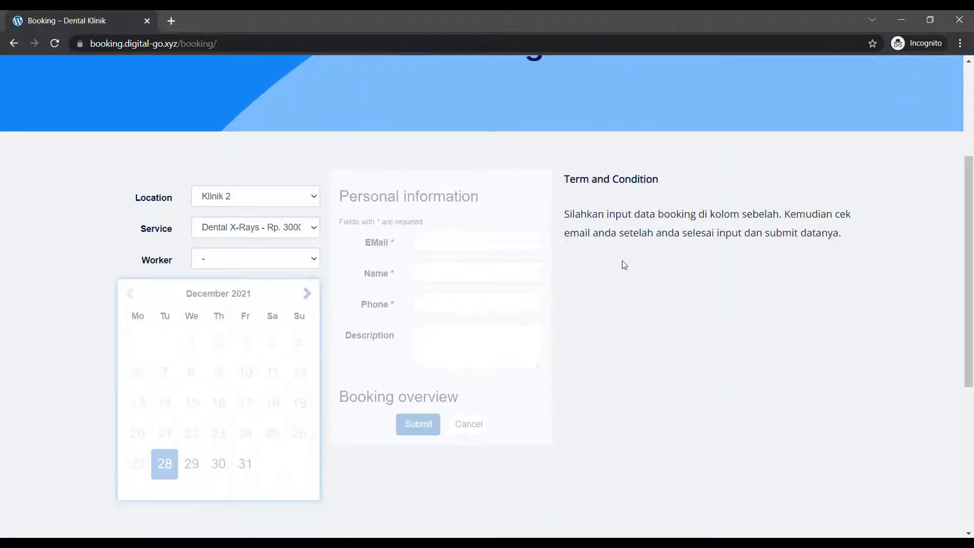
pyautogui.scroll(-3, 619, 261)
pyautogui.scroll(3, 456, 312)
pyautogui.scroll(3, 431, 251)
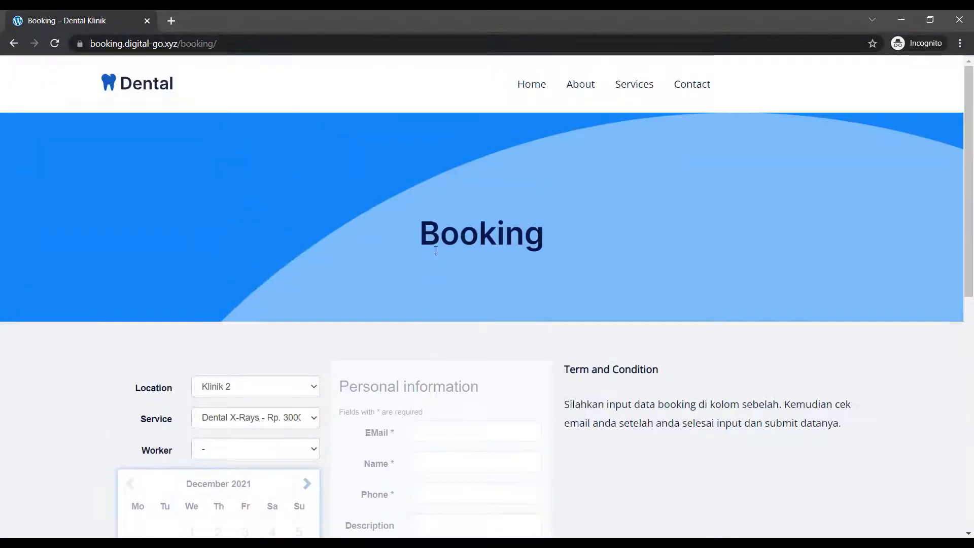
pyautogui.scroll(-2, 435, 250)
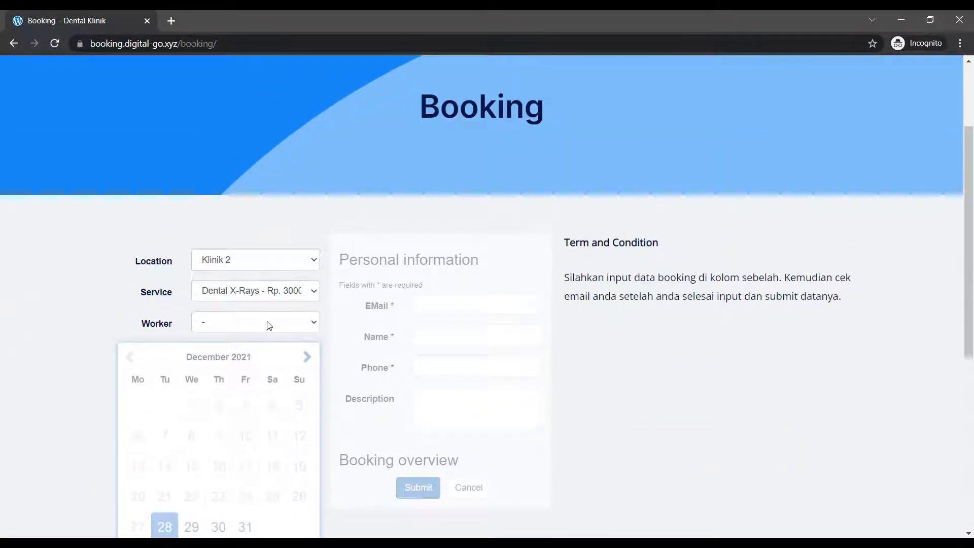
pyautogui.scroll(2, 507, 264)
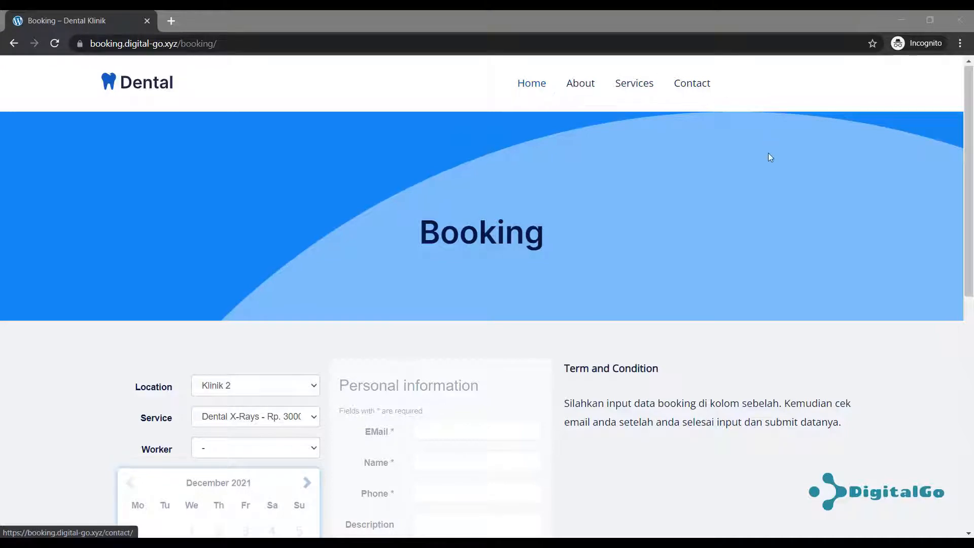
pyautogui.scroll(-10, 740, 254)
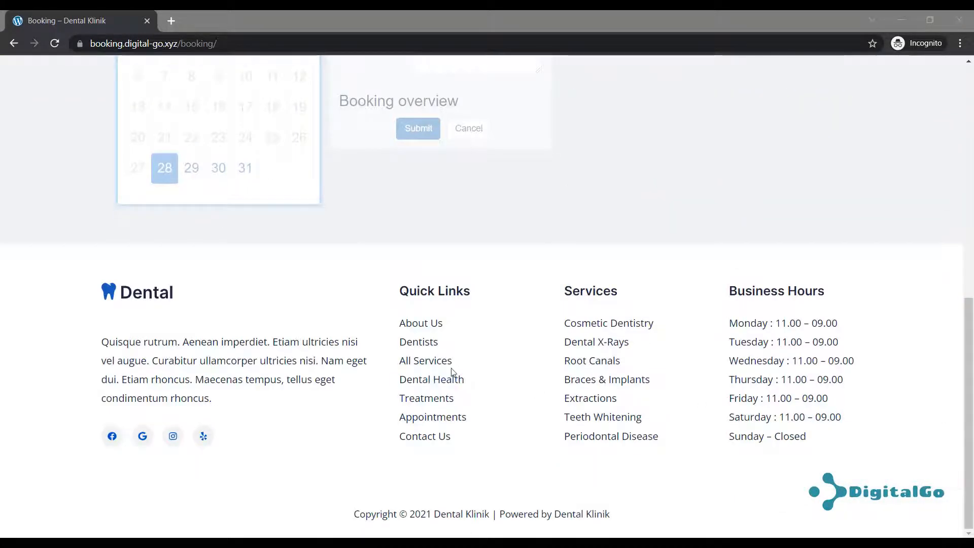
pyautogui.scroll(10, 449, 381)
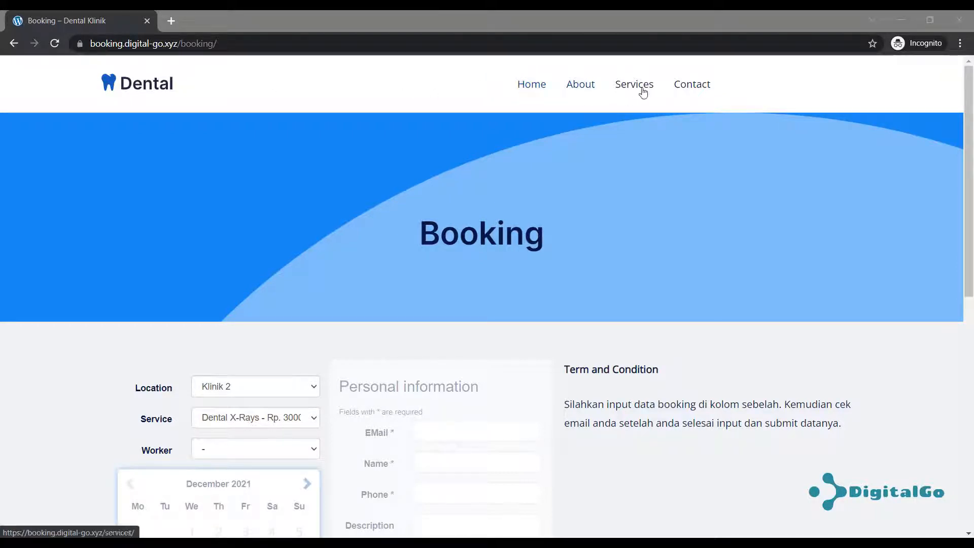
pyautogui.scroll(-5, 721, 132)
pyautogui.scroll(-4, 720, 134)
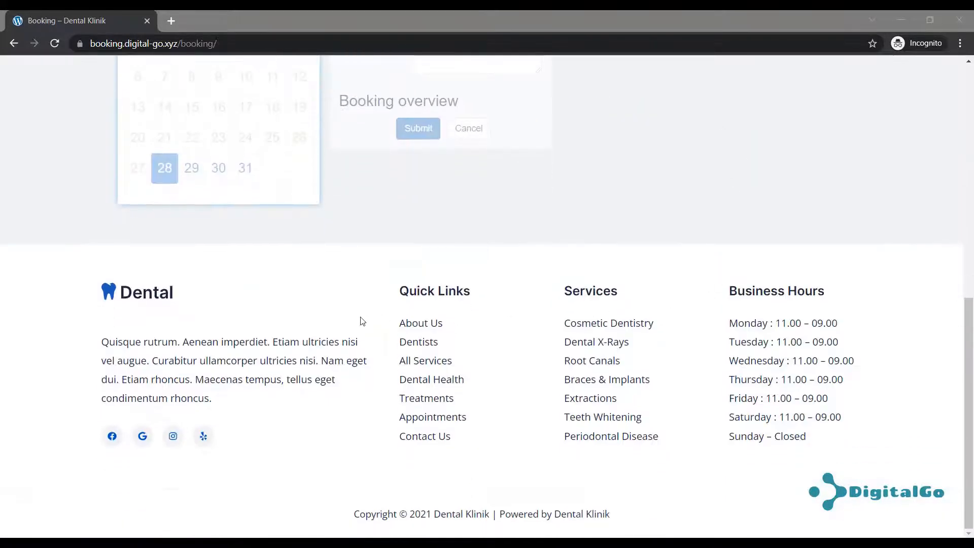
pyautogui.scroll(1, 634, 339)
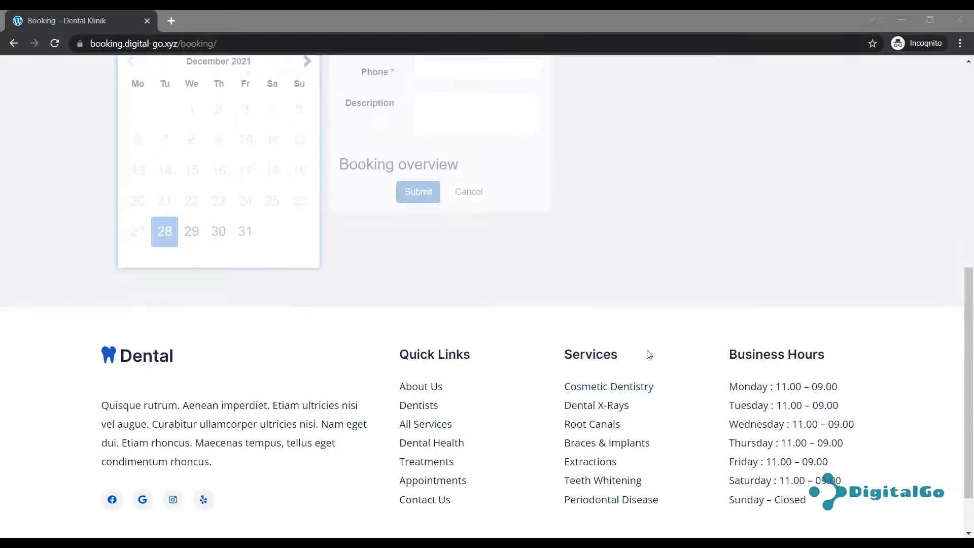
pyautogui.scroll(-1, 629, 365)
pyautogui.scroll(10, 316, 365)
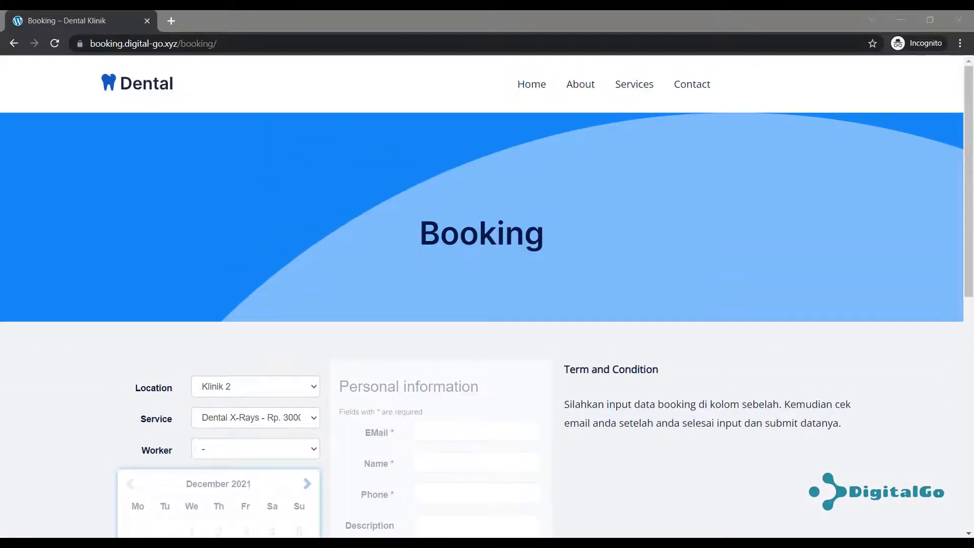
pyautogui.click(96, 521)
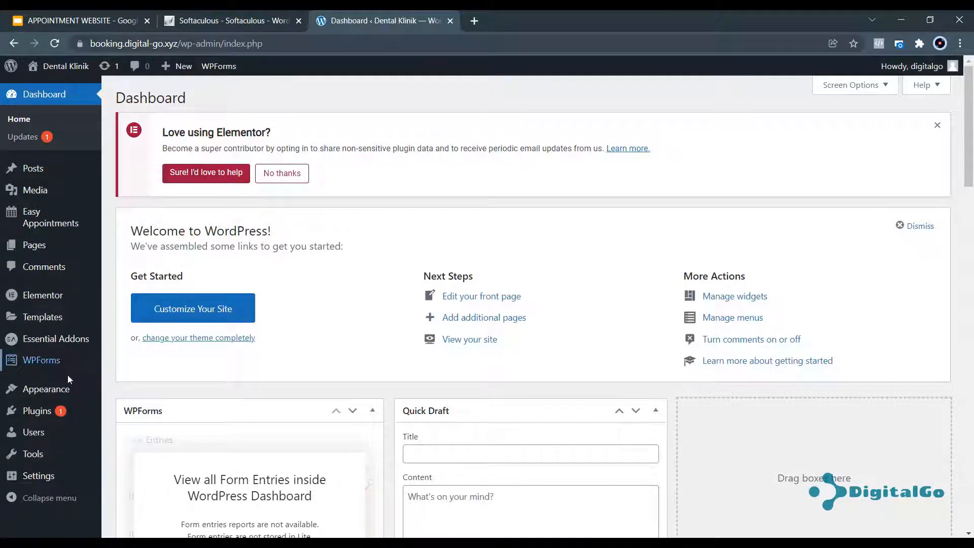
# Open Appearance > Menus with Primary Menu selected and dismiss the Elementor feedback notice.
pyautogui.moveTo(53, 396)
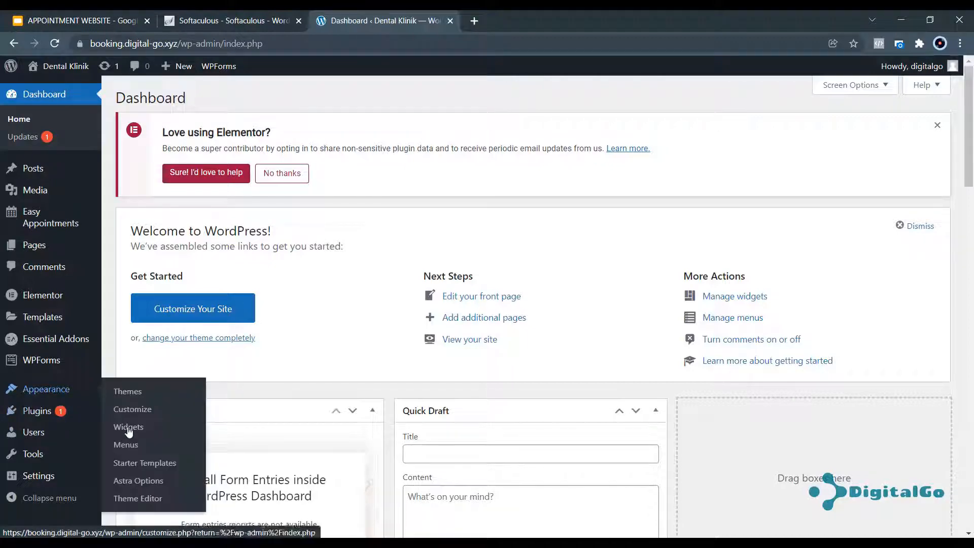
pyautogui.click(127, 446)
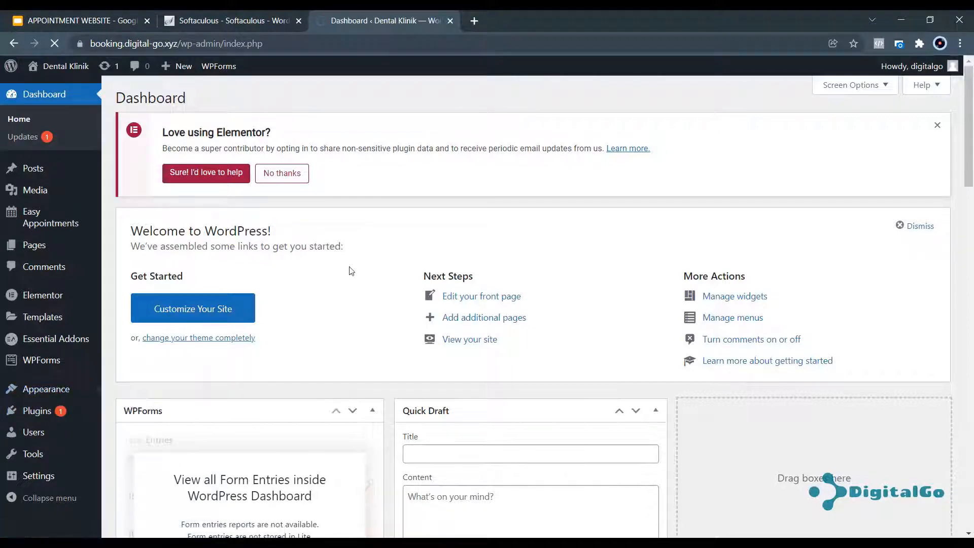
pyautogui.scroll(-3, 449, 252)
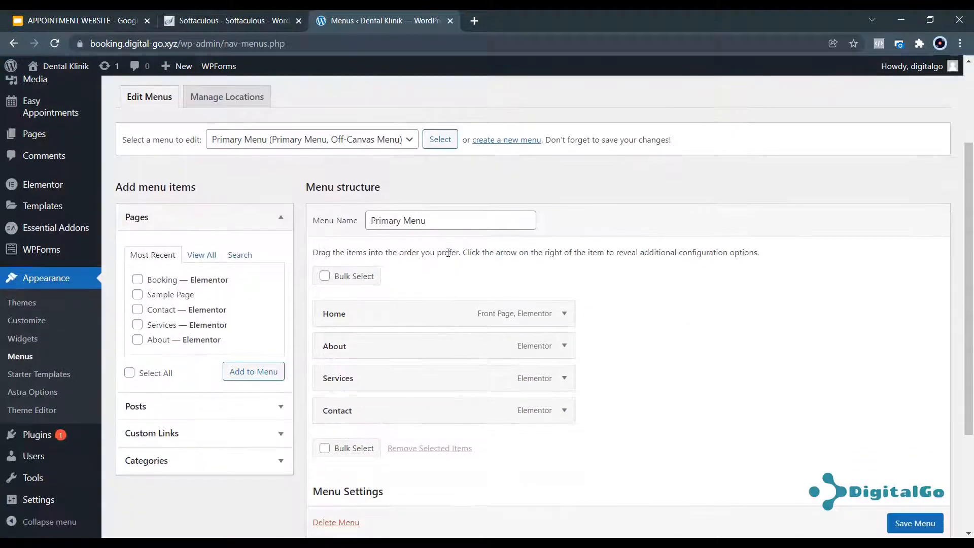
pyautogui.click(355, 144)
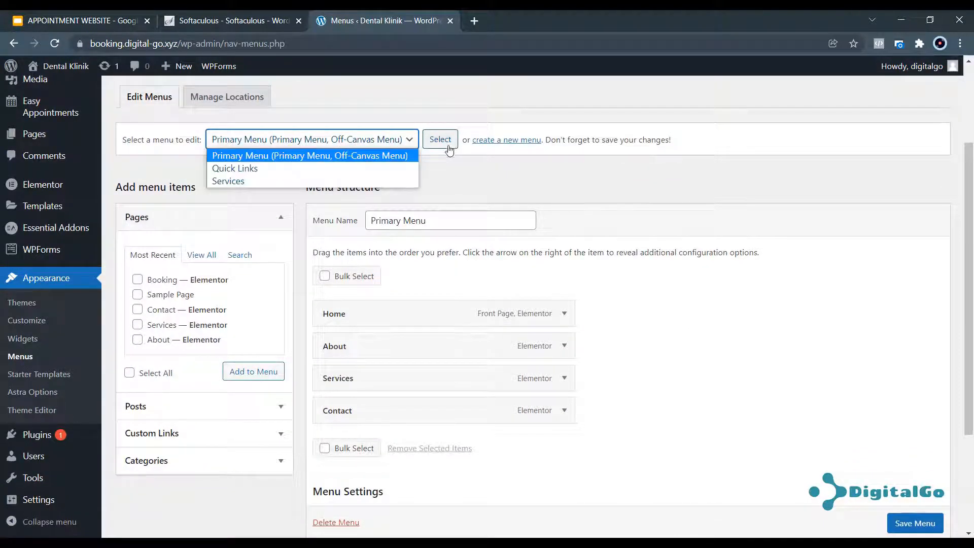
pyautogui.click(709, 312)
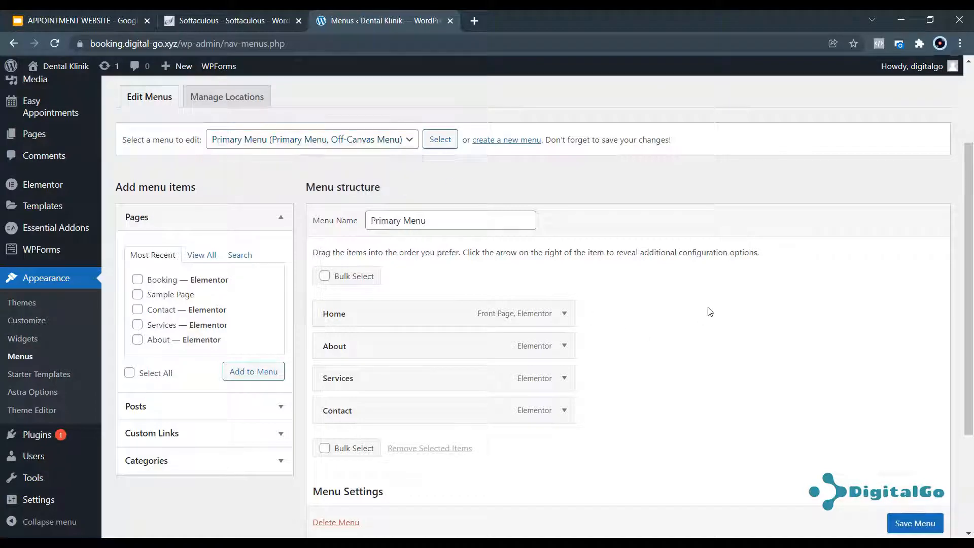
pyautogui.scroll(2, 817, 258)
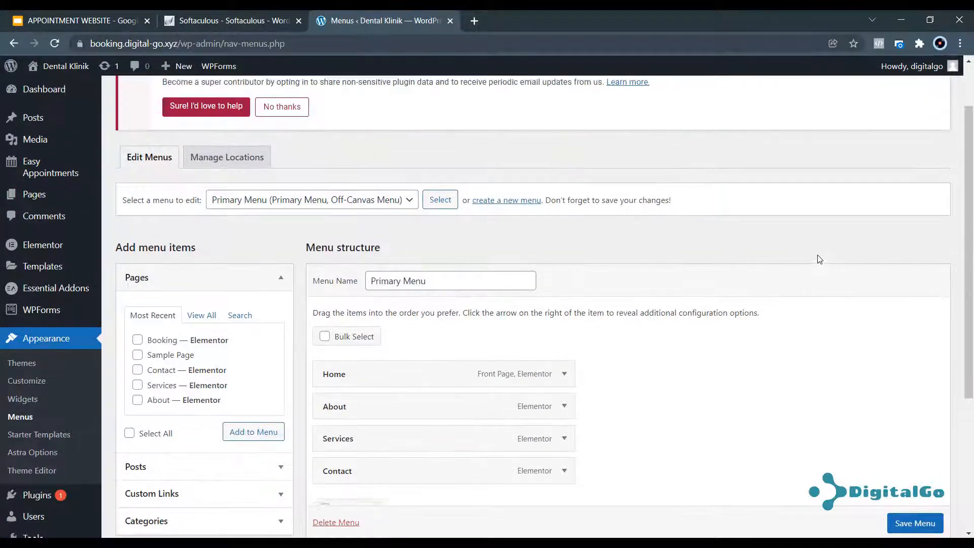
pyautogui.scroll(1, 825, 254)
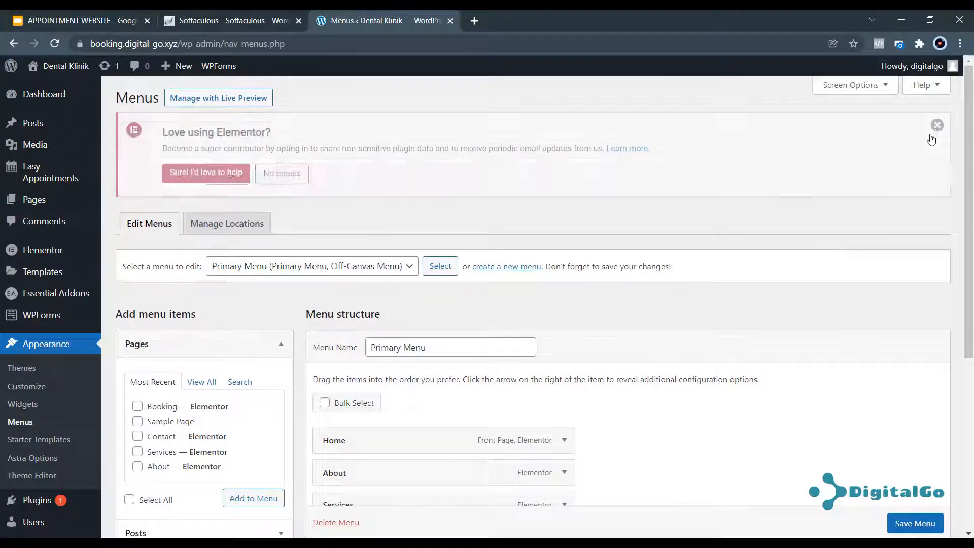
pyautogui.click(937, 125)
pyautogui.scroll(-3, 664, 302)
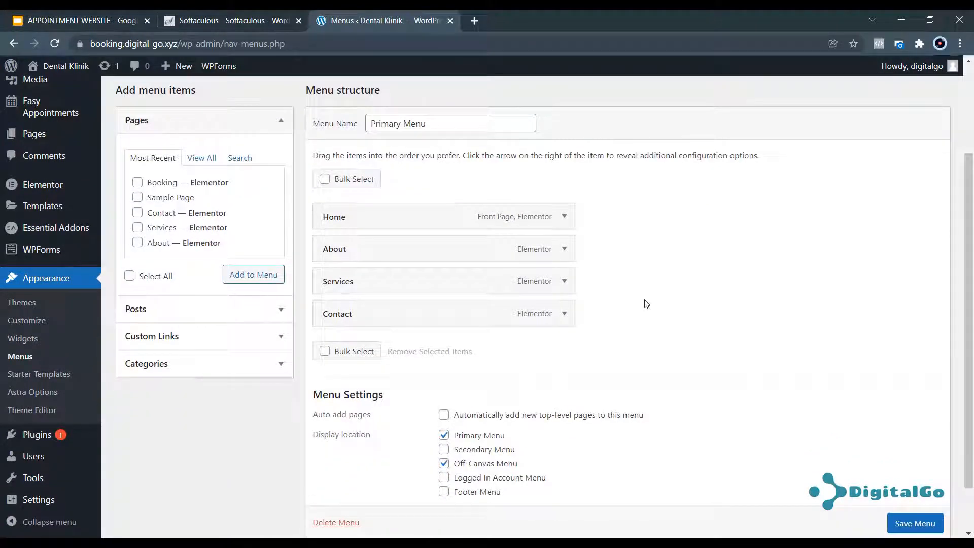
# Remove the Contact and Services items from the Primary Menu and save it.
pyautogui.click(565, 313)
pyautogui.click(563, 315)
pyautogui.click(562, 319)
pyautogui.click(327, 434)
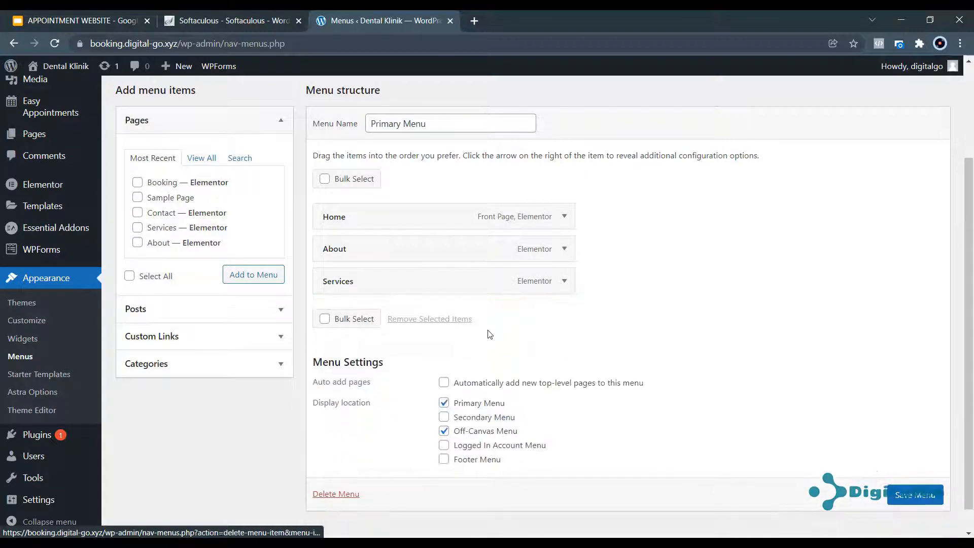
pyautogui.click(570, 281)
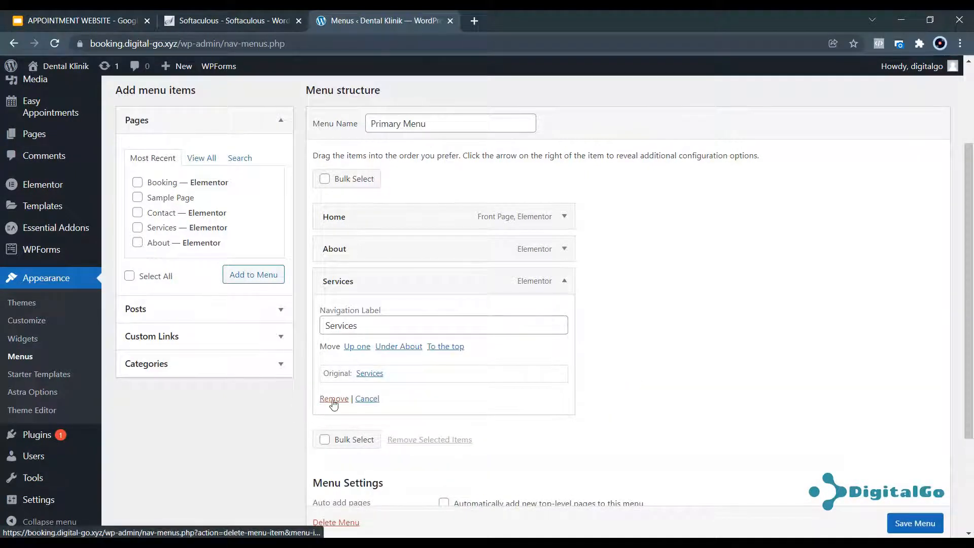
pyautogui.click(329, 401)
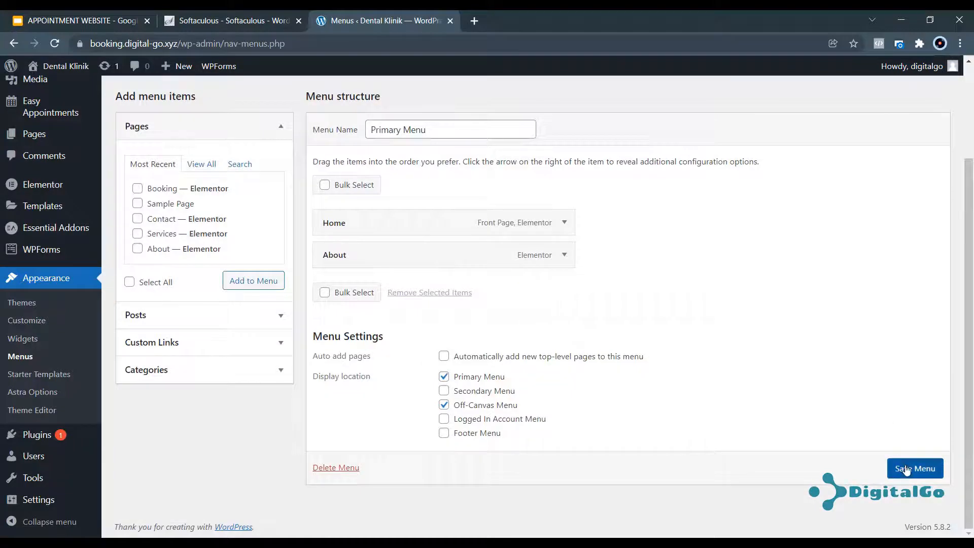
pyautogui.click(906, 470)
# Uncheck the Off-Canvas Menu location and save the menu again.
pyautogui.scroll(-4, 452, 343)
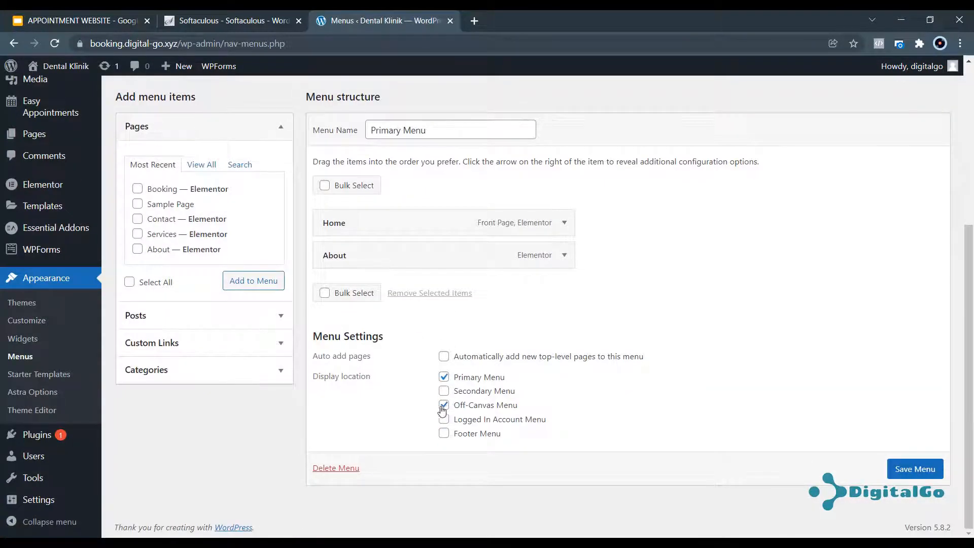
pyautogui.click(444, 404)
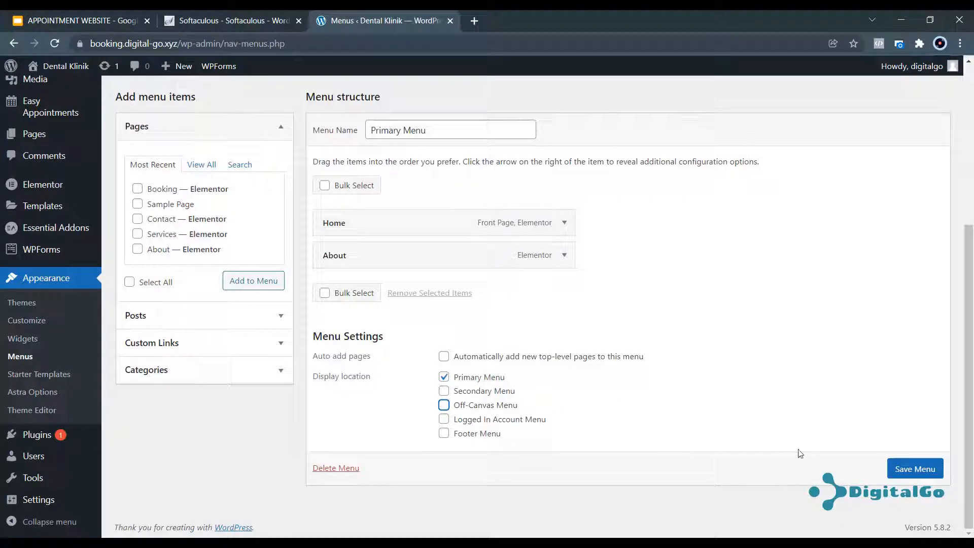
pyautogui.click(913, 474)
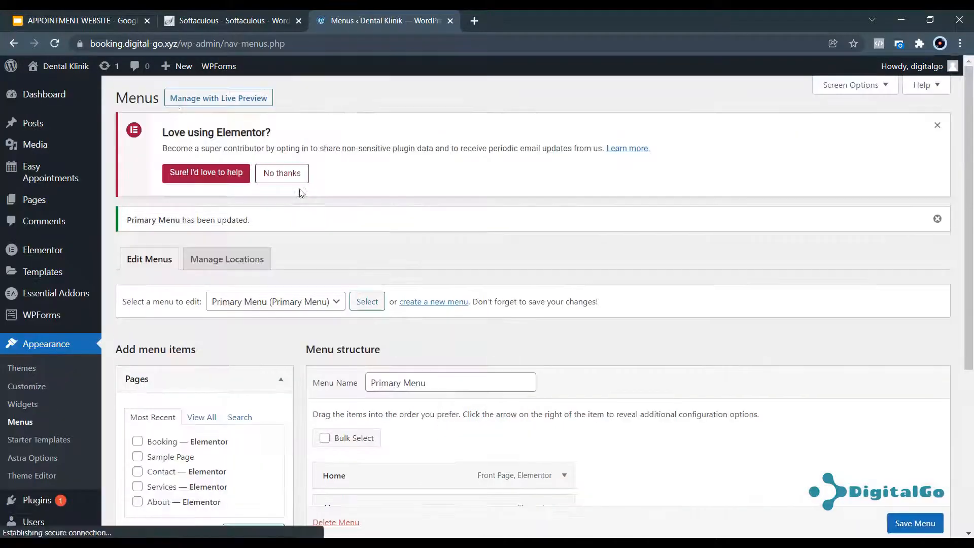
# Open the live site in a new tab, confirm the header shows only Home and About, then return to Menus.
pyautogui.moveTo(65, 66)
pyautogui.rightClick(49, 89)
pyautogui.click(98, 95)
pyautogui.click(533, 21)
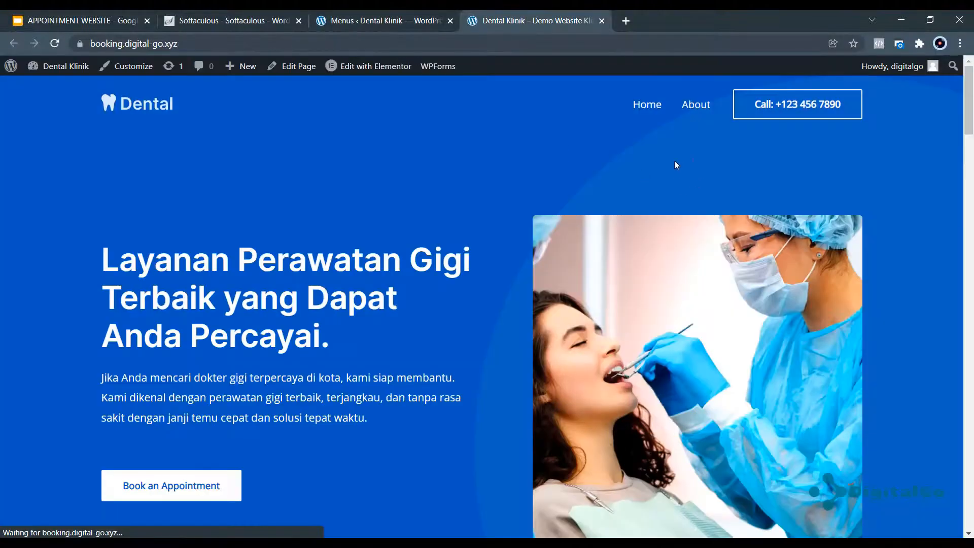
pyautogui.scroll(-20, 689, 112)
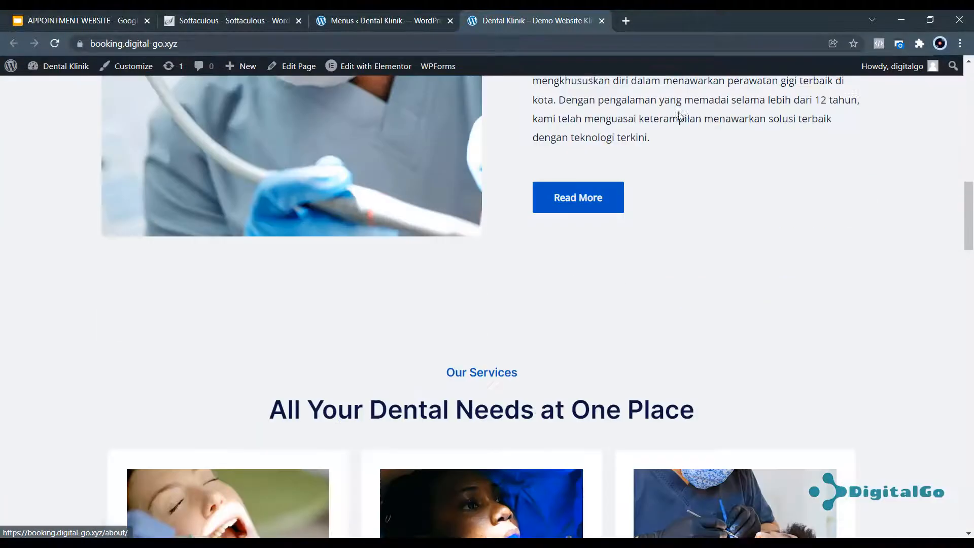
pyautogui.scroll(15, 703, 142)
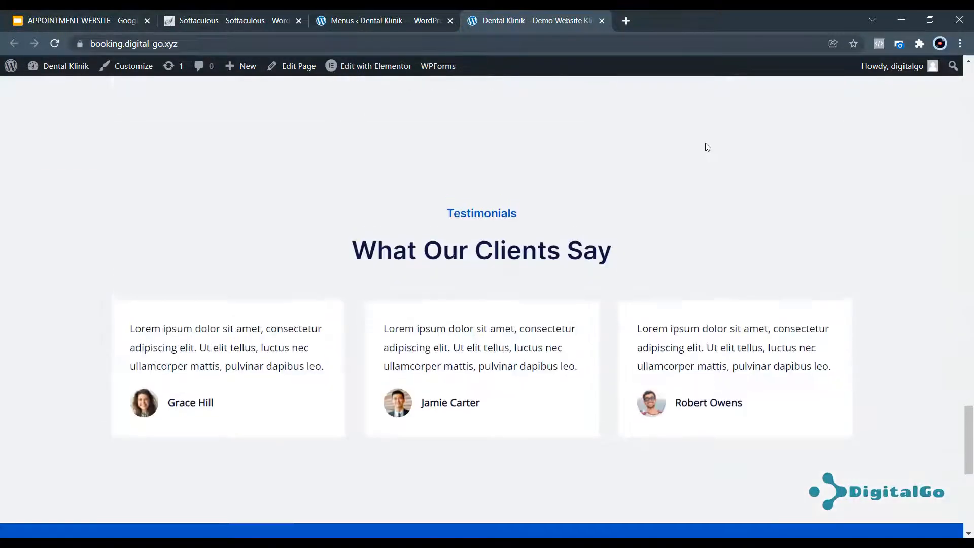
pyautogui.click(385, 20)
pyautogui.scroll(-4, 490, 337)
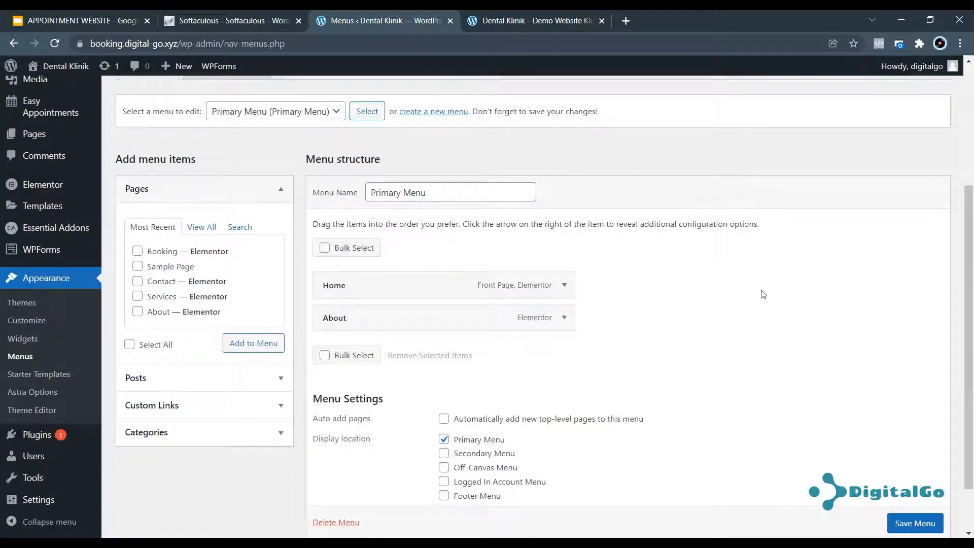
# Add a custom link 'Laporan' with URL # to the Primary Menu.
pyautogui.click(264, 193)
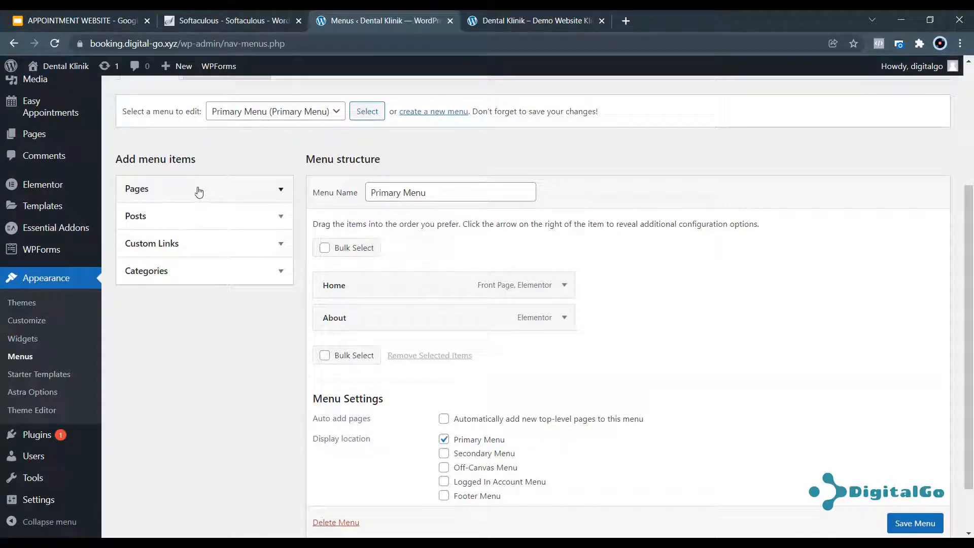
pyautogui.moveTo(37, 135)
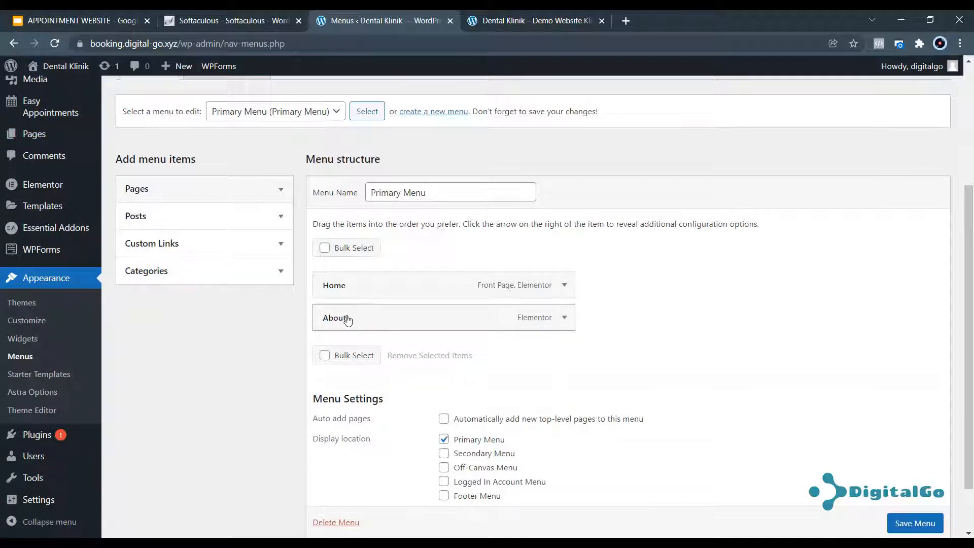
pyautogui.click(260, 219)
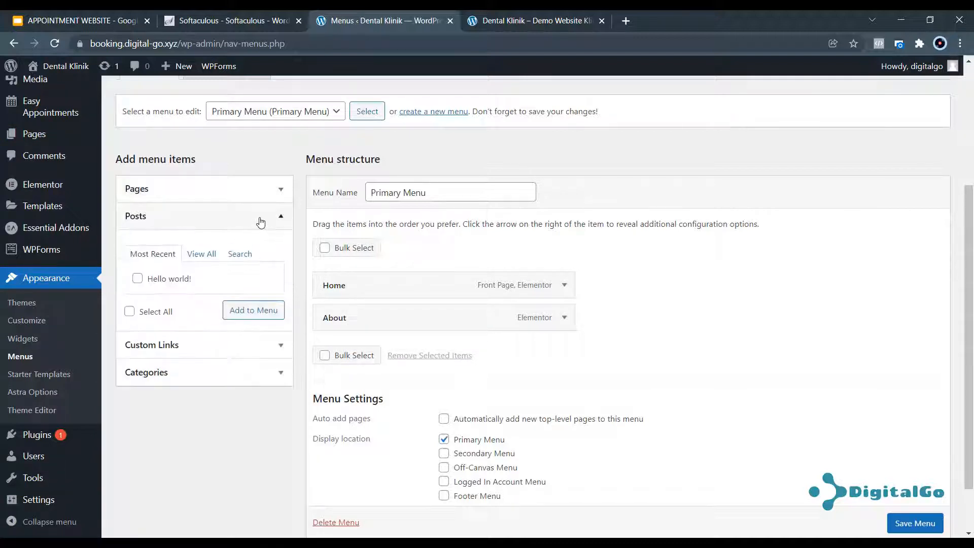
pyautogui.click(260, 220)
pyautogui.scroll(1, 70, 178)
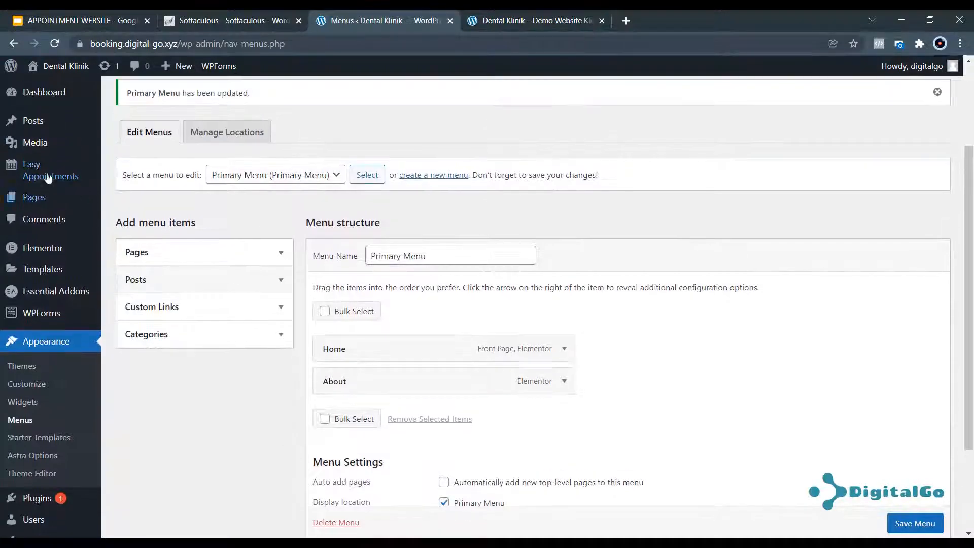
pyautogui.moveTo(23, 117)
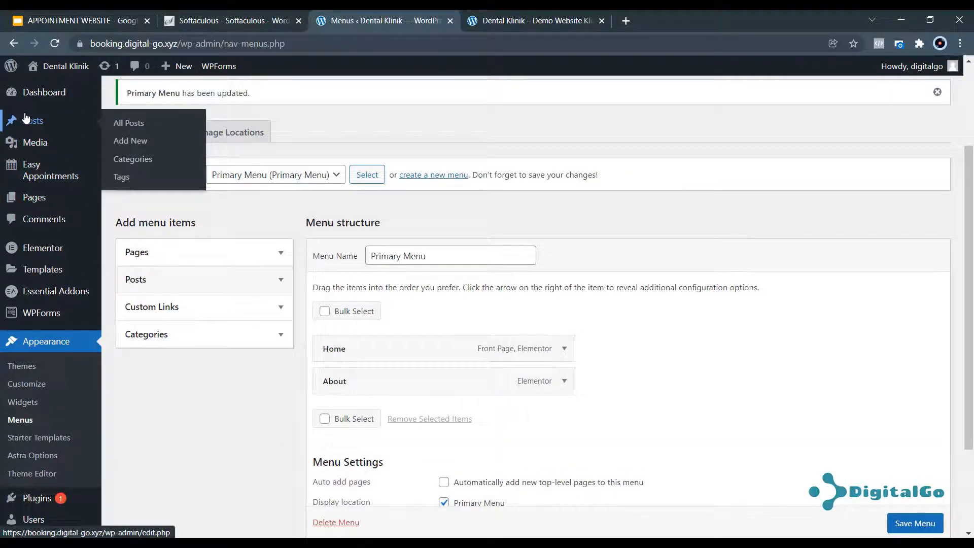
pyautogui.click(238, 306)
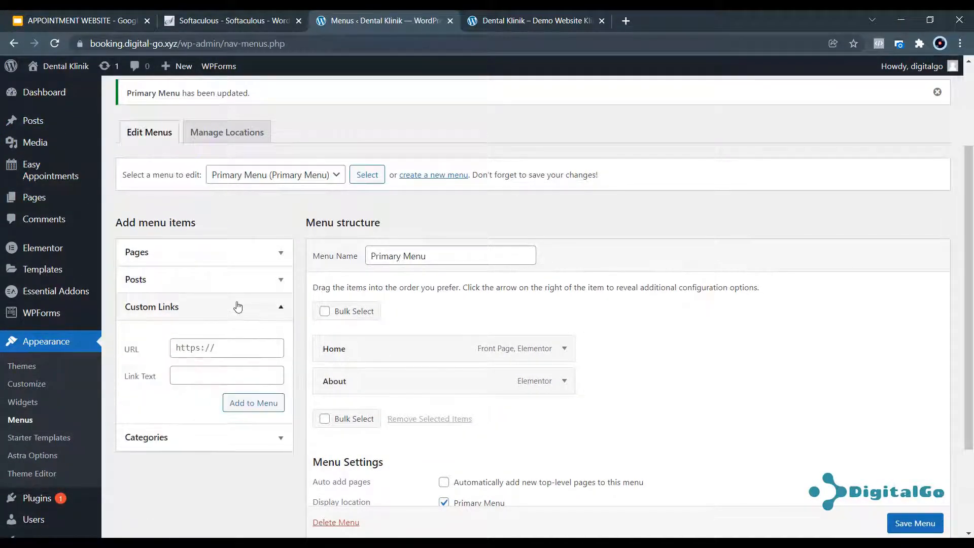
pyautogui.click(231, 350)
pyautogui.write('#')
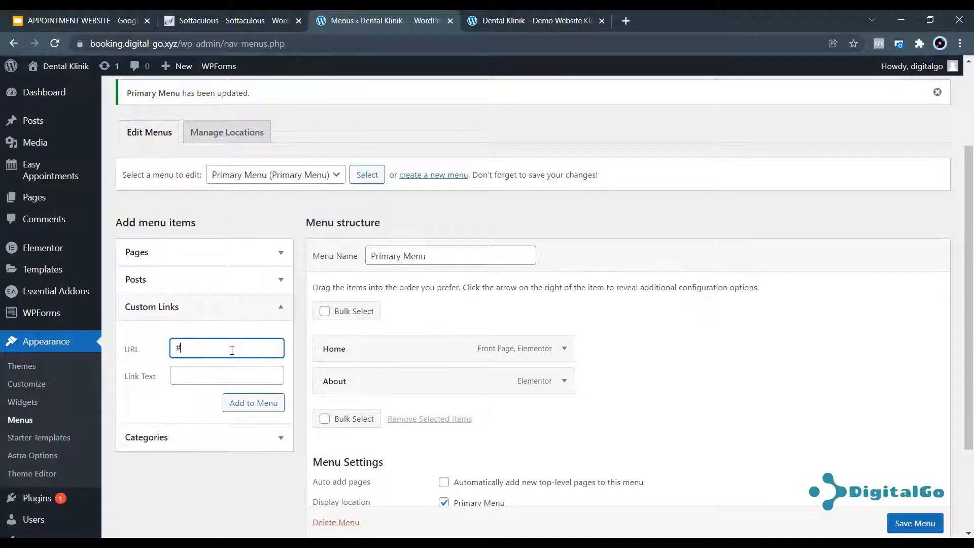
pyautogui.click(218, 376)
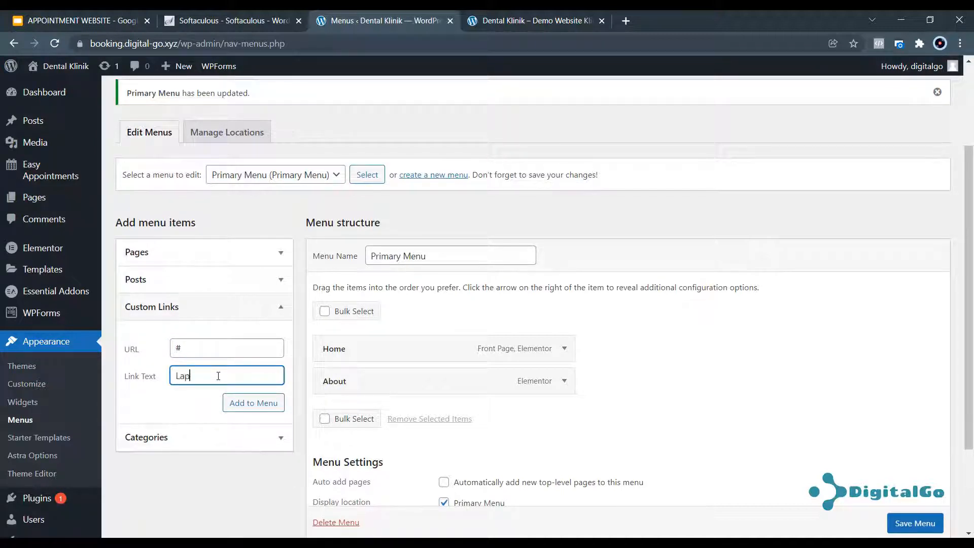
pyautogui.click(246, 403)
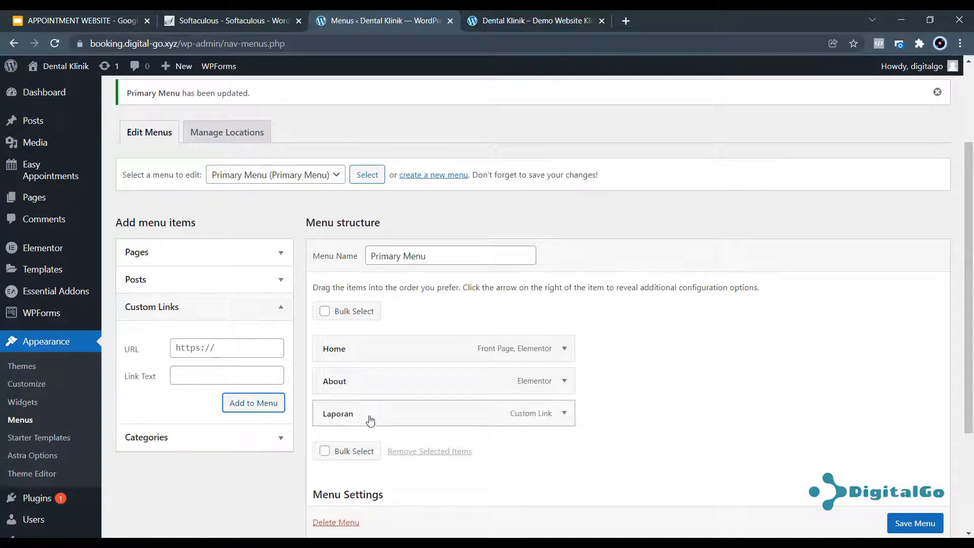
# Add a custom link 'Laporan 2021' with URL # to the menu.
pyautogui.click(223, 354)
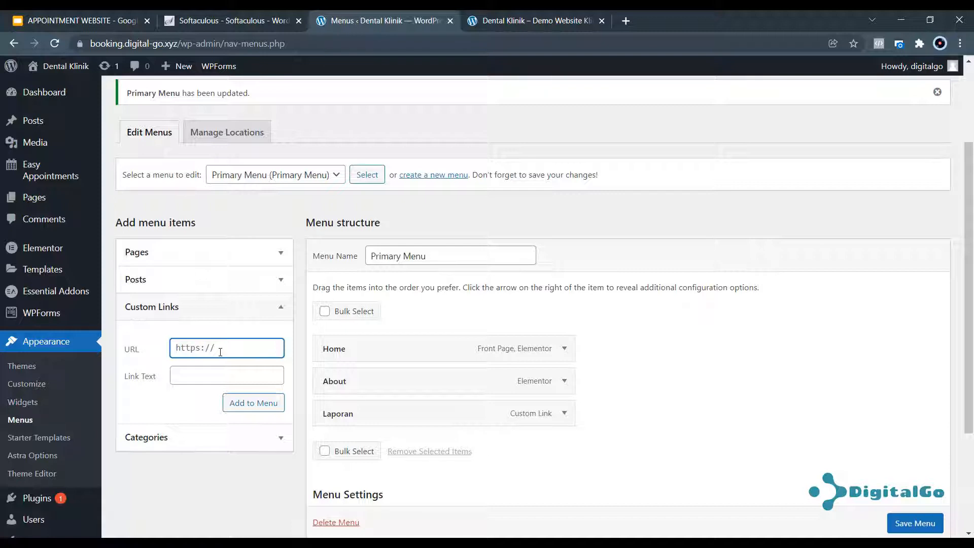
pyautogui.write('data')
pyautogui.press('BackSpace')
pyautogui.press('BackSpace')
pyautogui.write('#')
pyautogui.click(213, 371)
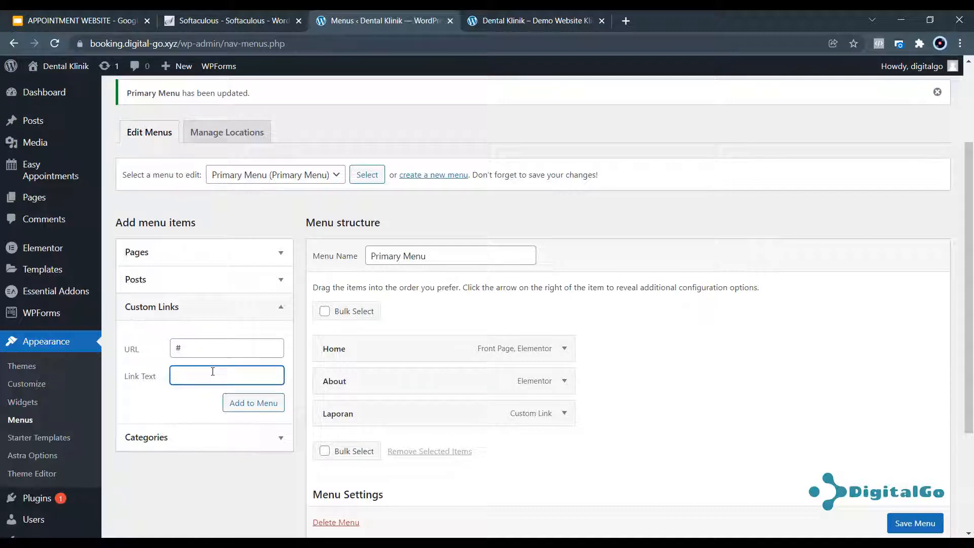
pyautogui.write('Laporan 2021')
pyautogui.click(250, 402)
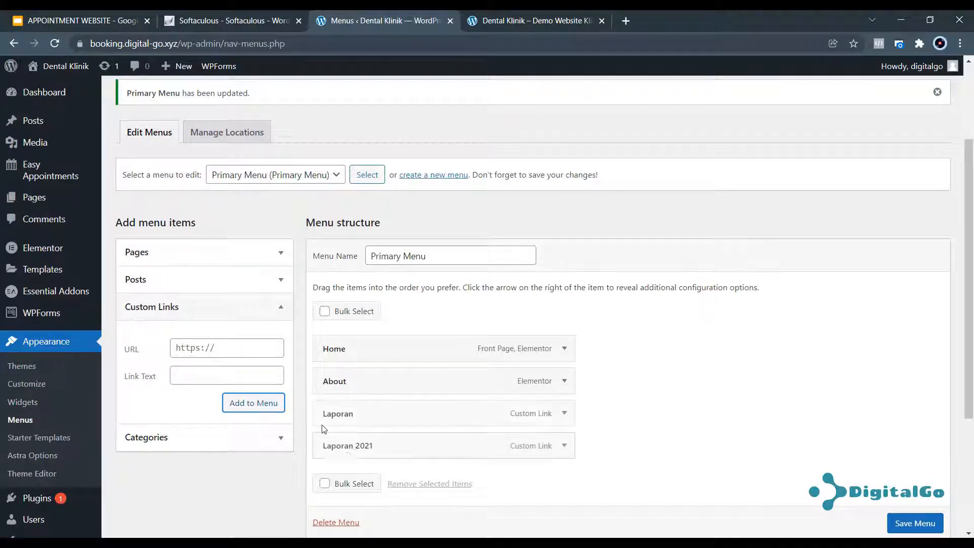
# Add the 'Laporan 2022' custom link with URL #, then save the Primary Menu.
pyautogui.tripleClick(231, 349)
pyautogui.write('#')
pyautogui.click(212, 374)
pyautogui.write('Laporan 2022')
pyautogui.click(253, 403)
pyautogui.scroll(-3, 407, 392)
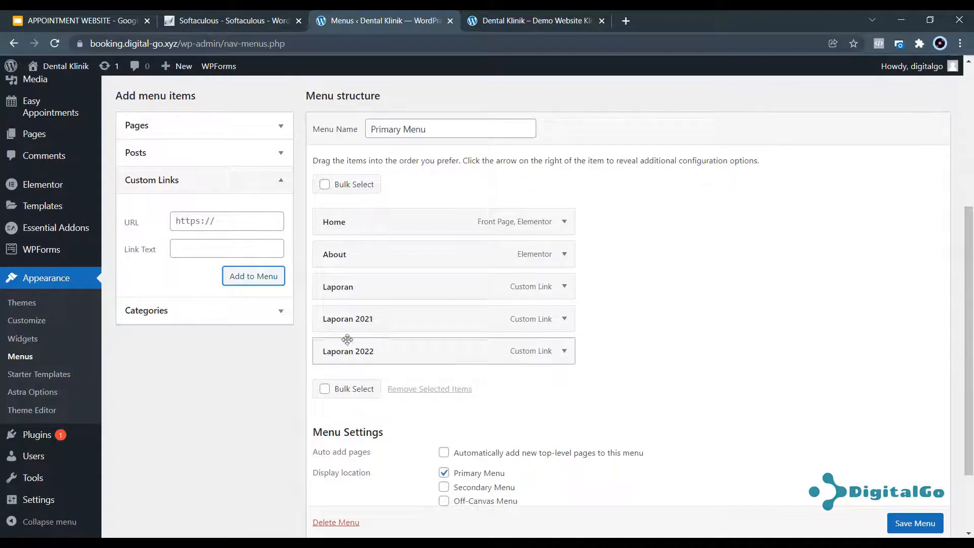
pyautogui.scroll(-1, 902, 516)
pyautogui.click(902, 516)
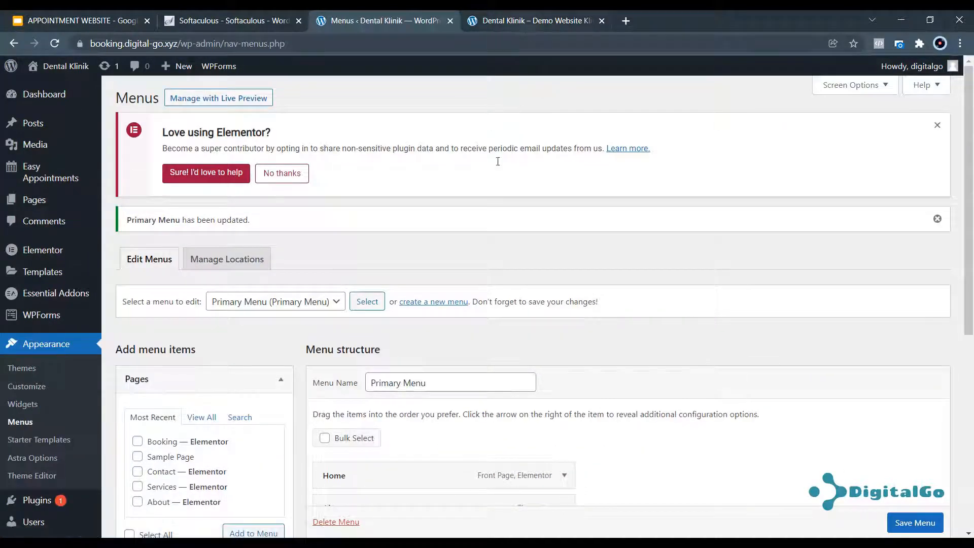
pyautogui.scroll(-5, 392, 308)
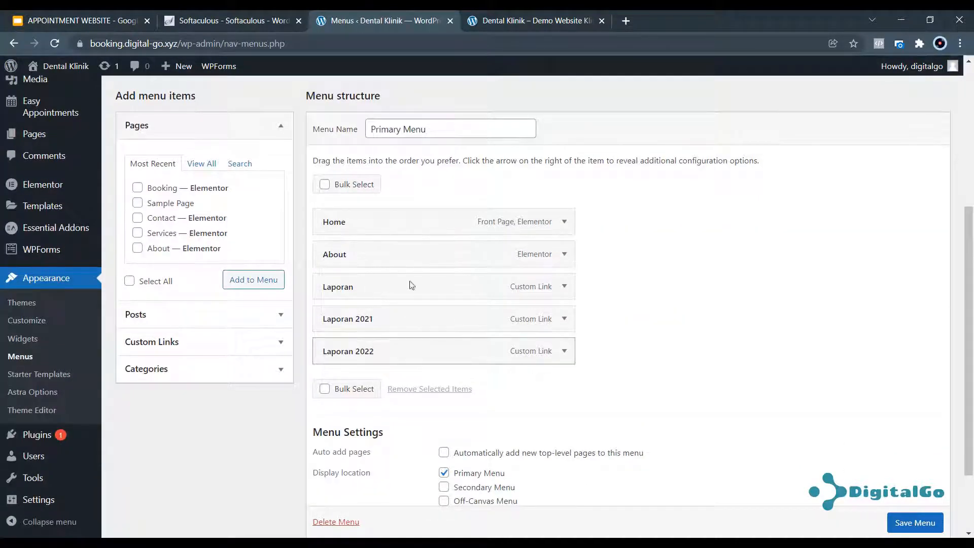
pyautogui.click(537, 14)
pyautogui.click(57, 44)
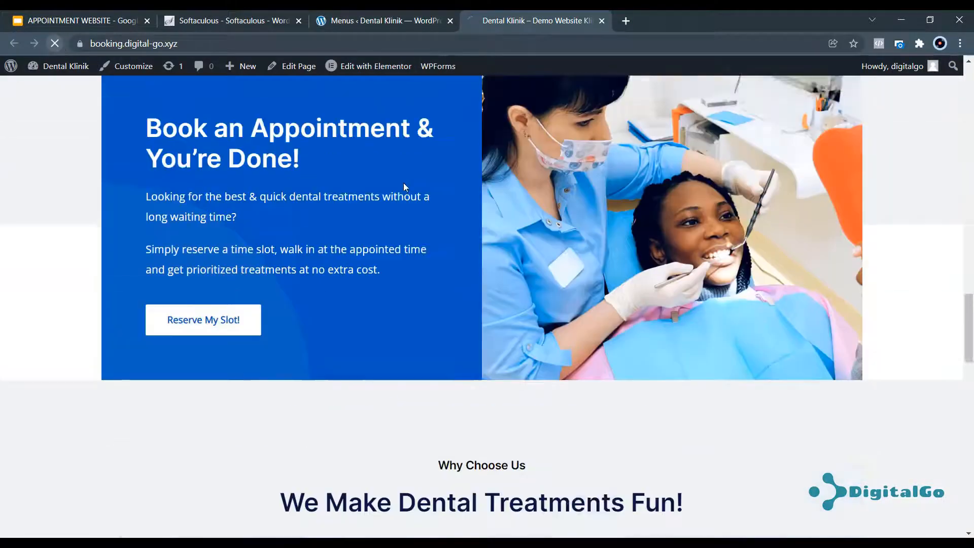
pyautogui.scroll(15, 446, 193)
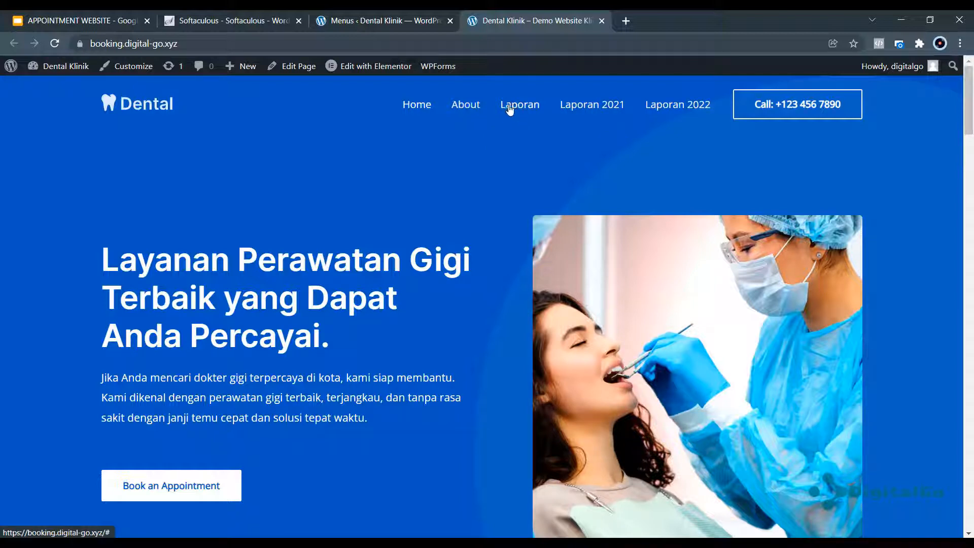
pyautogui.click(372, 20)
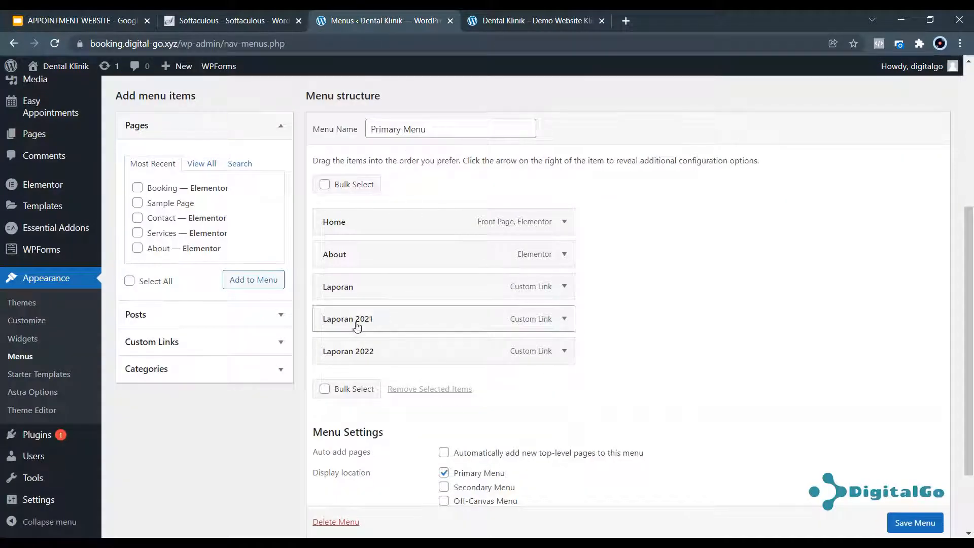
# Drag Laporan 2021 and Laporan 2022 in under Laporan as sub items and save the menu.
pyautogui.moveTo(355, 322); pyautogui.dragTo(380, 324)
pyautogui.moveTo(350, 354); pyautogui.dragTo(375, 359)
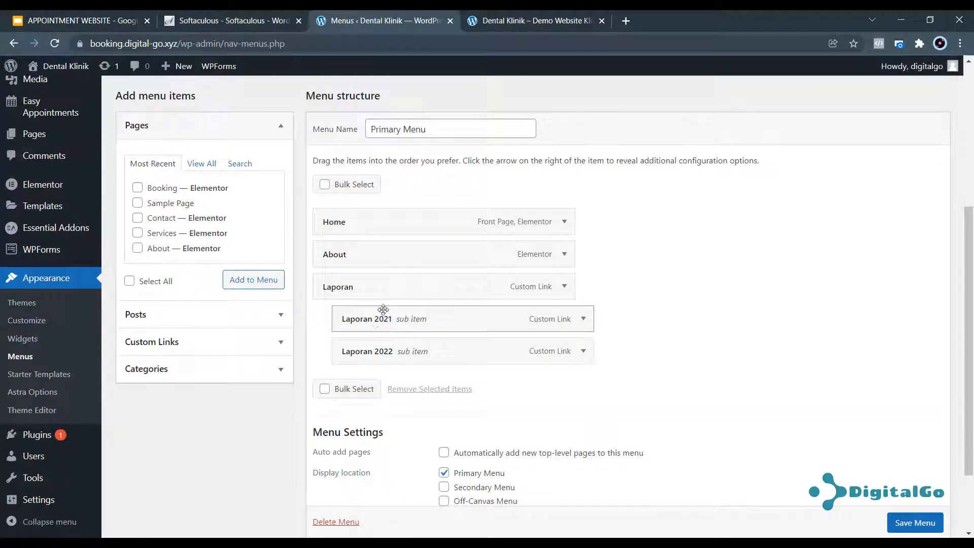
pyautogui.scroll(-1, 908, 519)
pyautogui.click(914, 522)
pyautogui.click(504, 19)
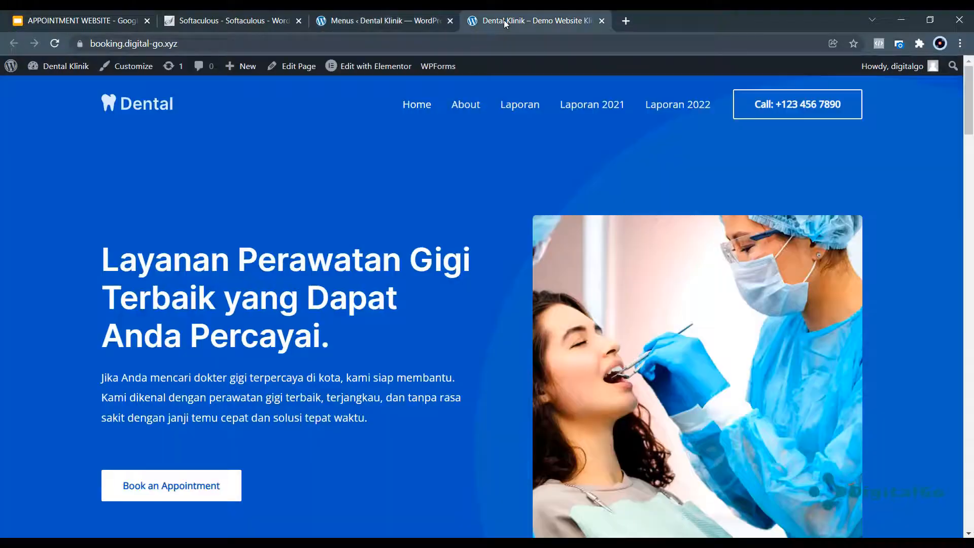
pyautogui.click(56, 44)
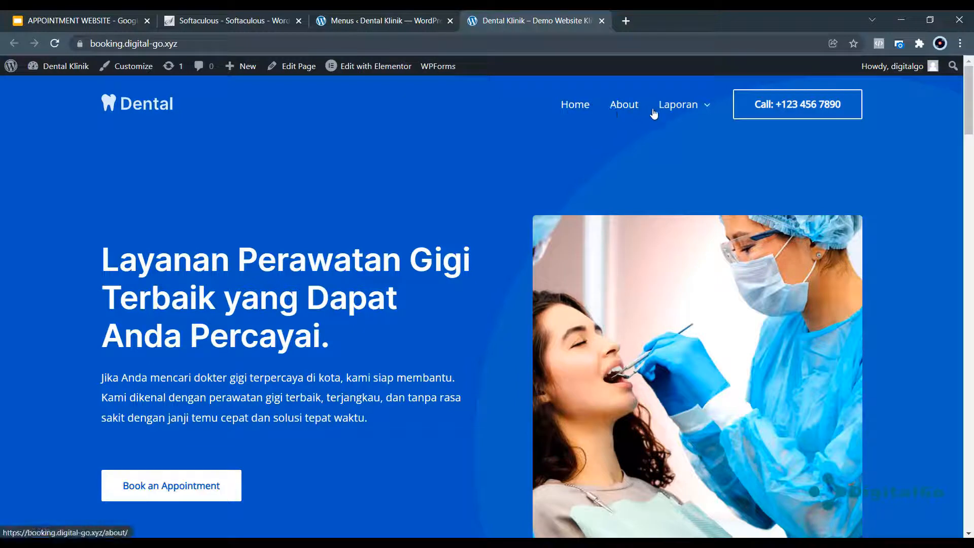
pyautogui.moveTo(678, 113)
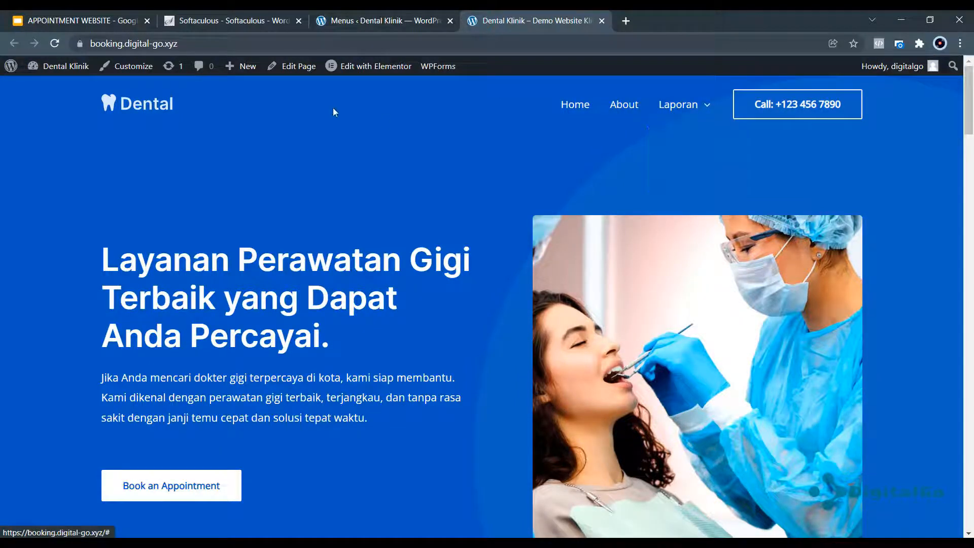
pyautogui.click(378, 21)
pyautogui.scroll(-2, 556, 413)
pyautogui.scroll(-3, 557, 413)
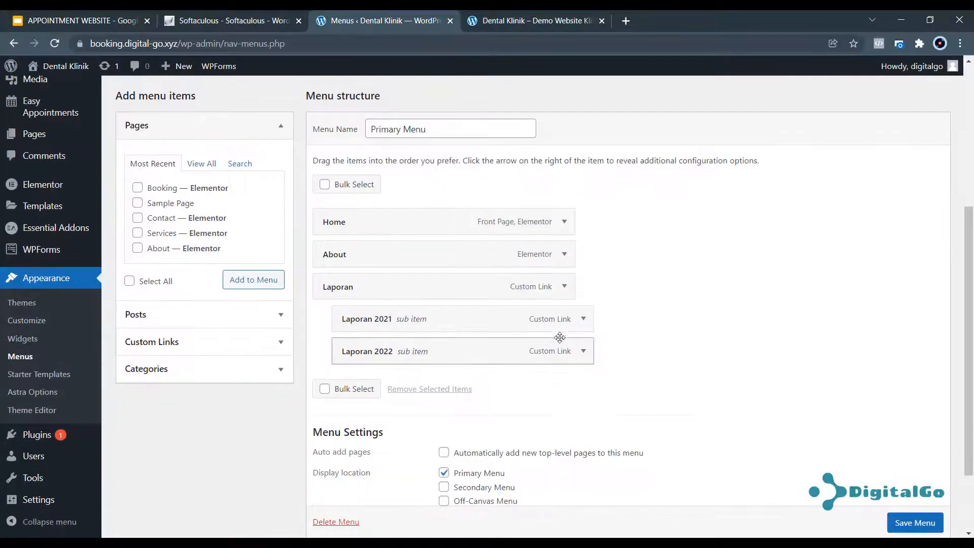
# Remove the Laporan 2021, Laporan 2022 and Laporan items from the menu.
pyautogui.click(583, 319)
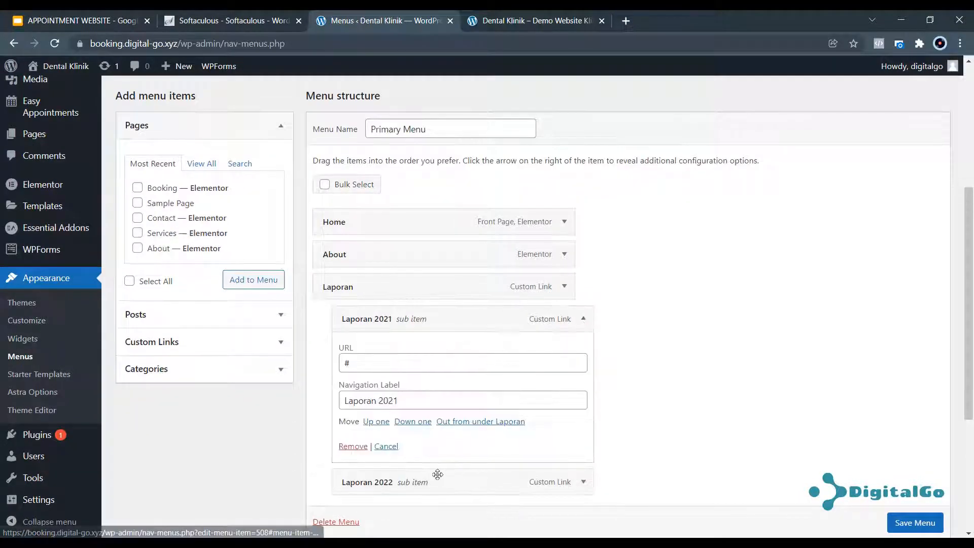
pyautogui.click(353, 446)
pyautogui.click(584, 318)
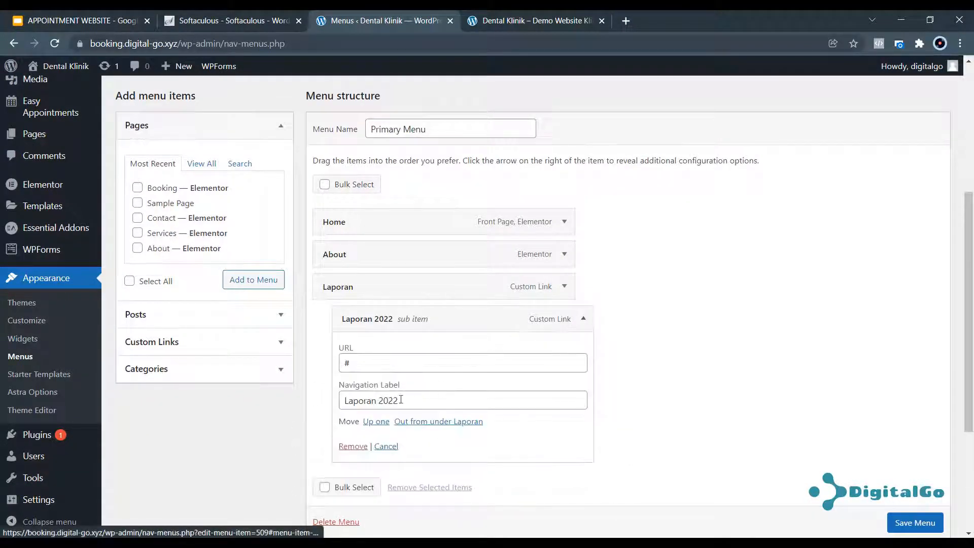
pyautogui.click(352, 446)
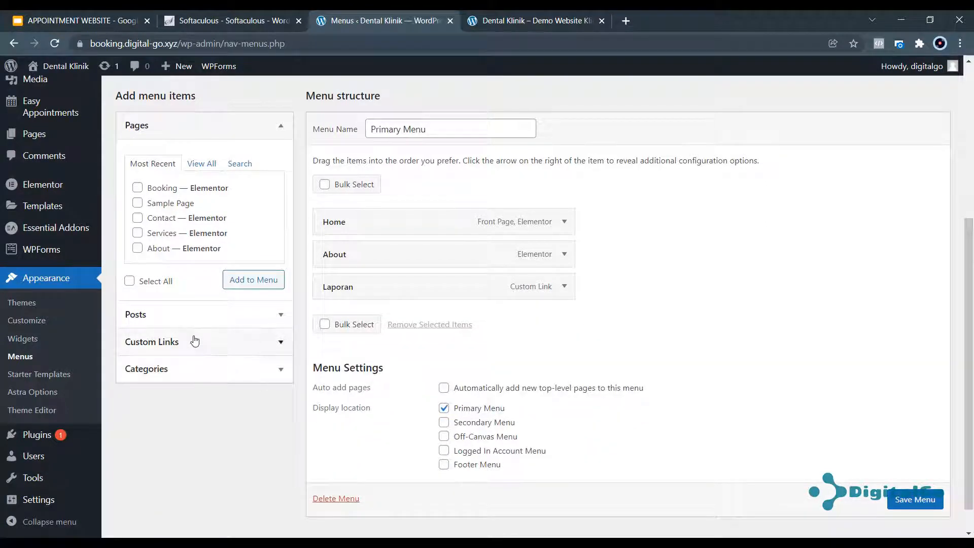
pyautogui.click(172, 371)
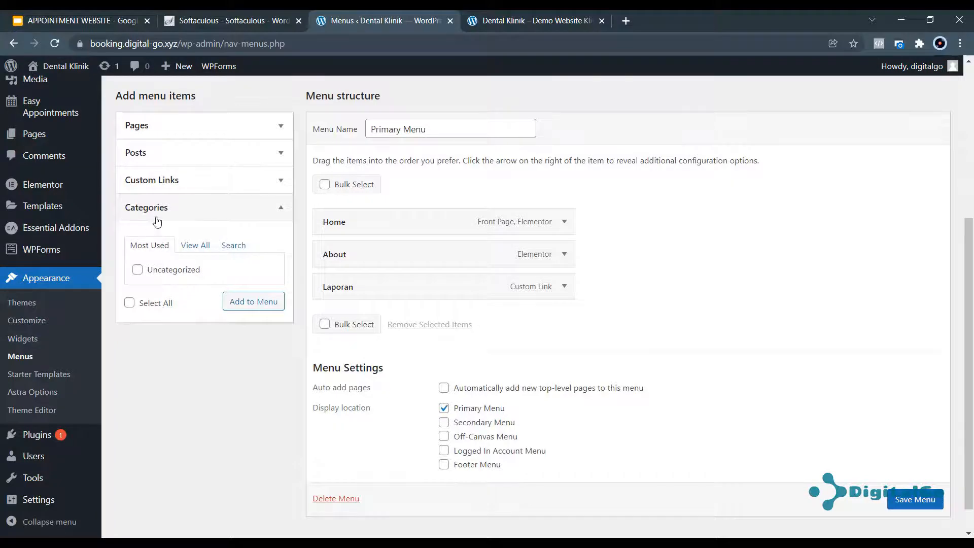
pyautogui.scroll(4, 157, 225)
pyautogui.moveTo(90, 143)
pyautogui.moveTo(61, 123)
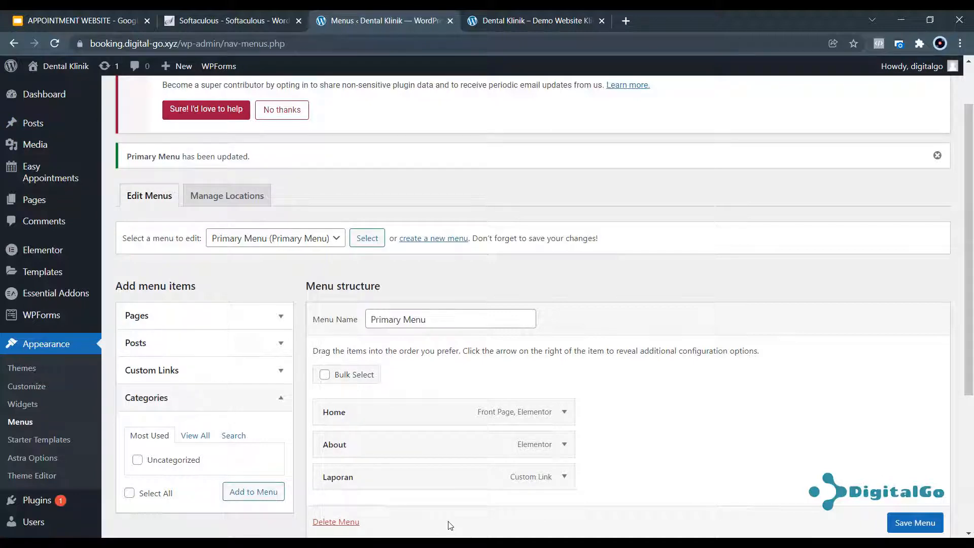
pyautogui.click(564, 477)
pyautogui.scroll(-2, 495, 494)
pyautogui.click(338, 479)
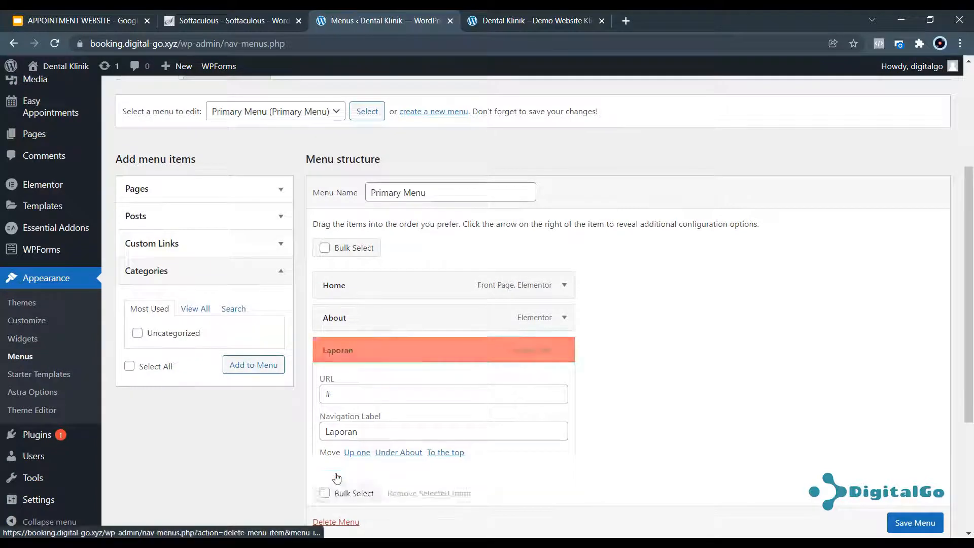
# Add the Booking page to the menu, save it, and reload the live site.
pyautogui.click(269, 189)
pyautogui.click(204, 228)
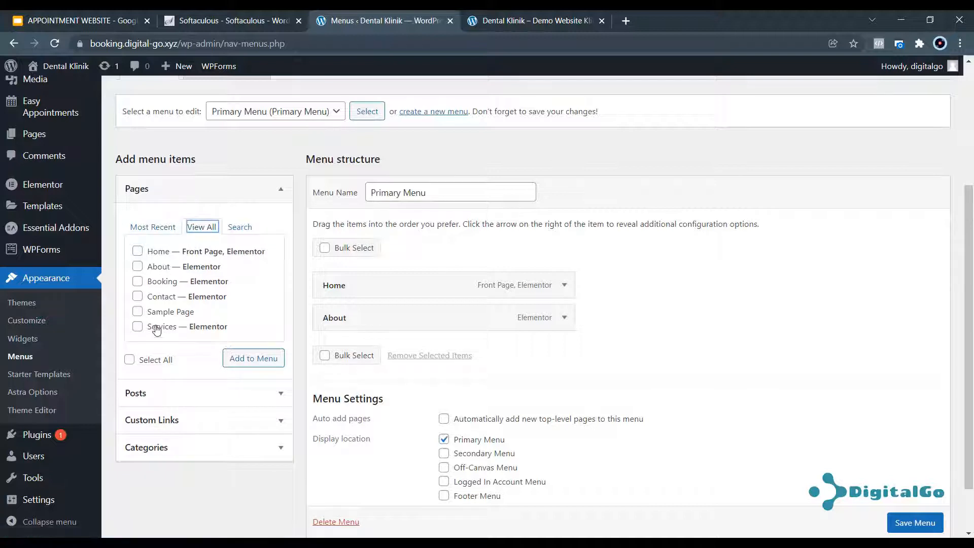
pyautogui.click(137, 284)
pyautogui.click(248, 360)
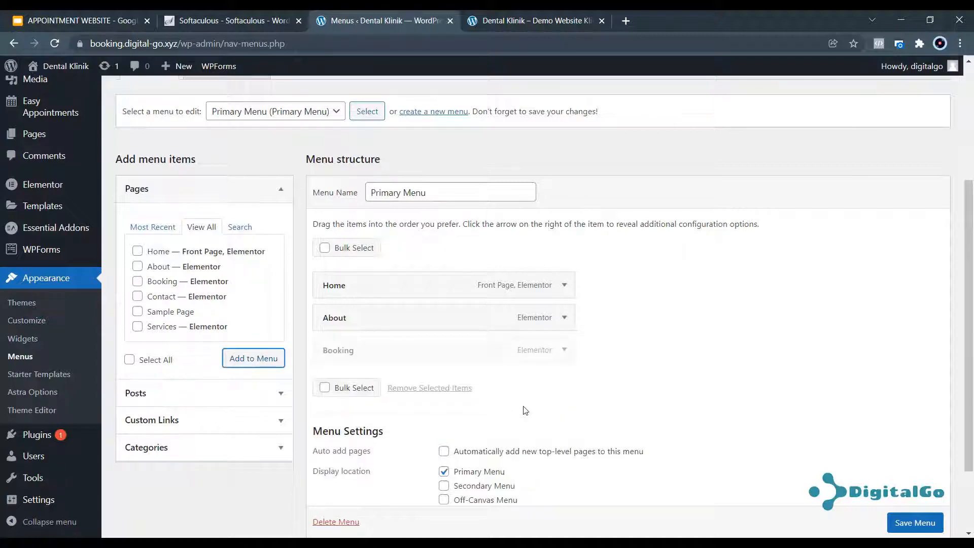
pyautogui.scroll(-2, 248, 360)
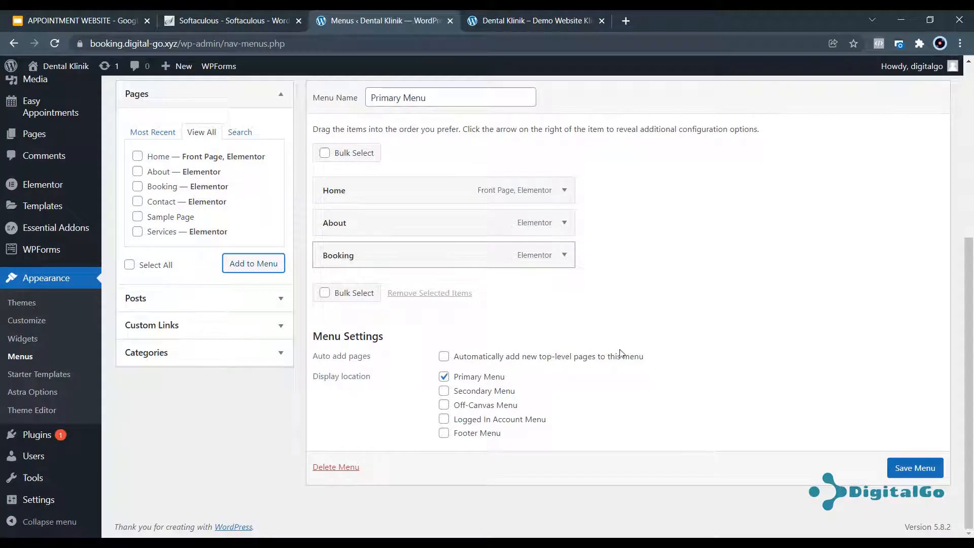
pyautogui.click(923, 476)
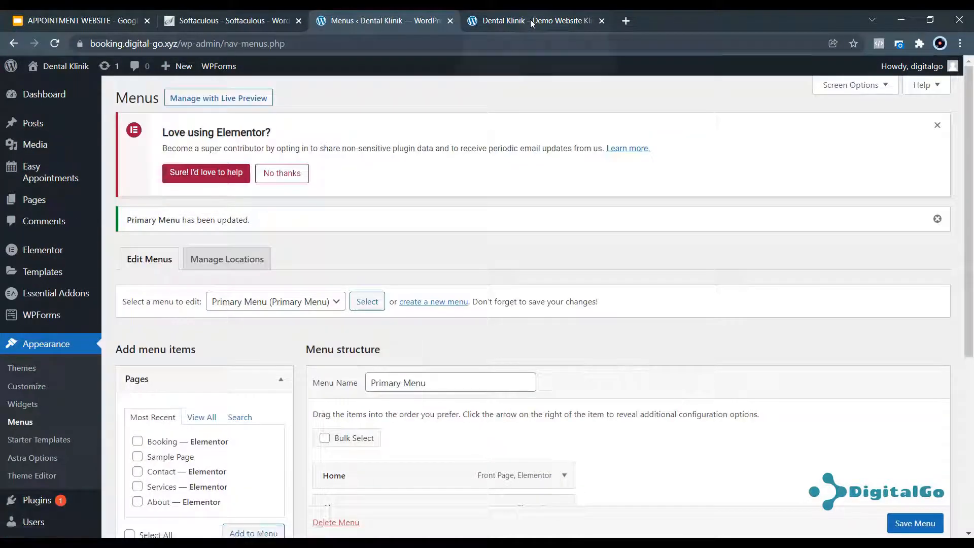
pyautogui.click(531, 21)
pyautogui.click(63, 44)
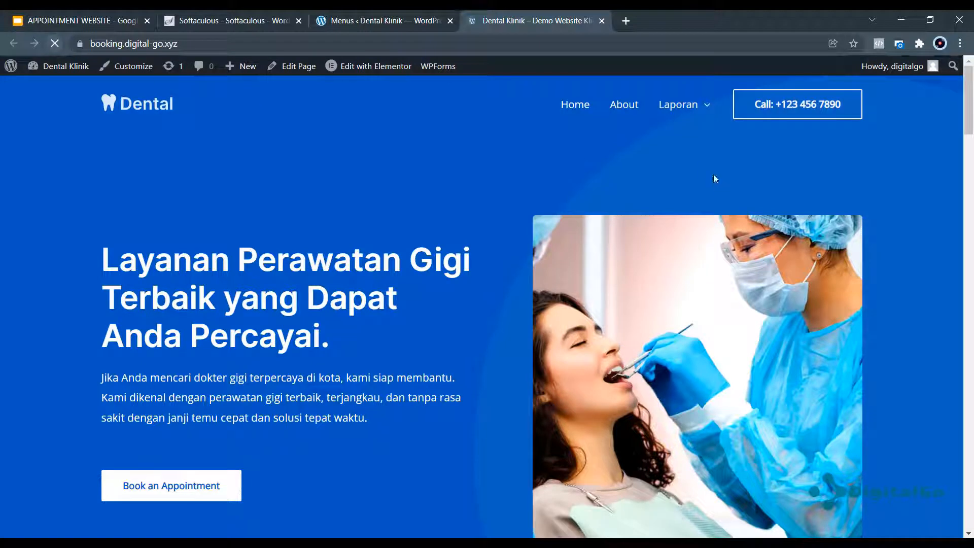
# Try the Booking and About links, then return home via the Dental logo and scroll the page.
pyautogui.click(694, 107)
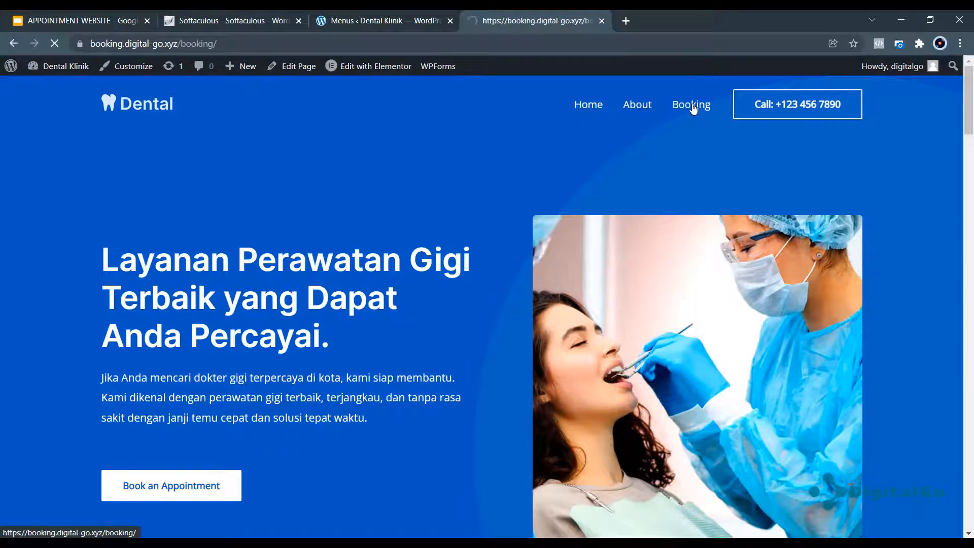
pyautogui.click(635, 103)
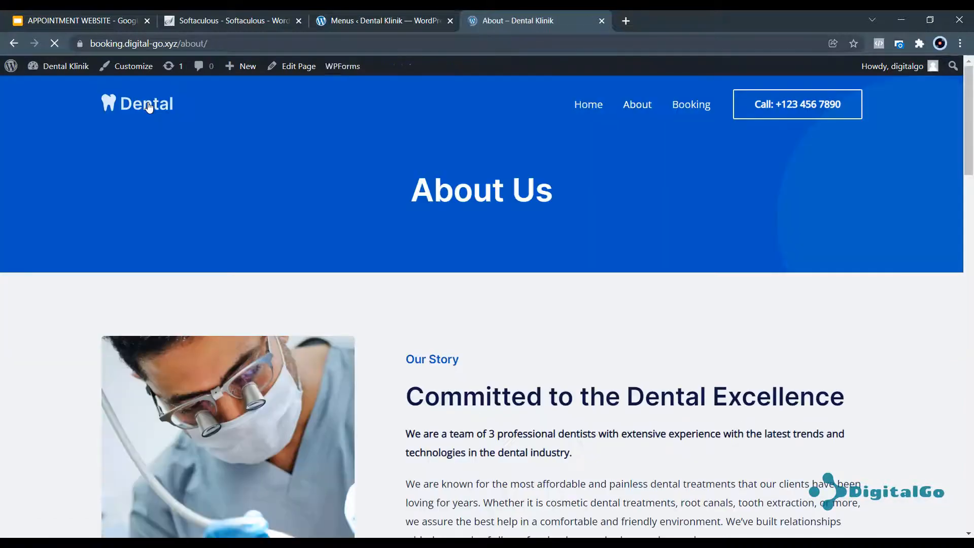
pyautogui.click(148, 106)
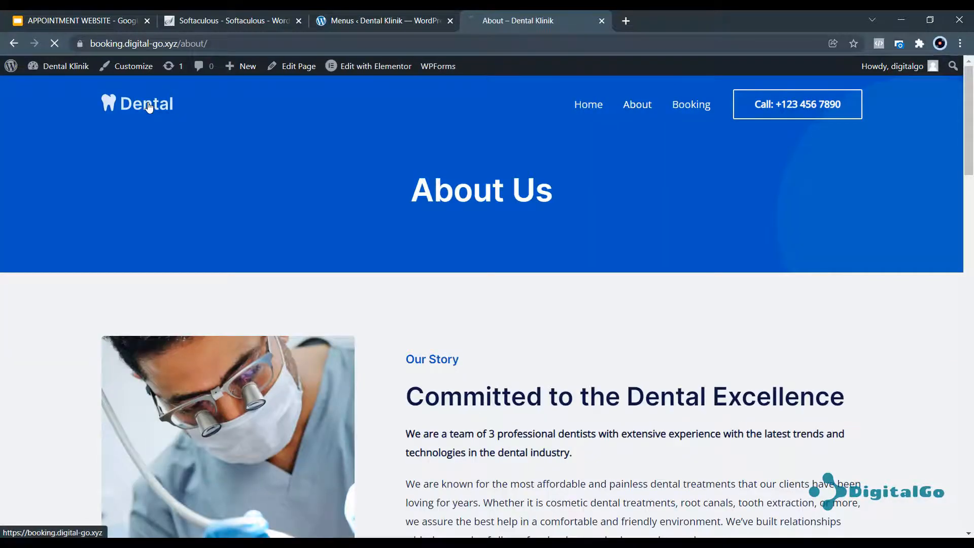
pyautogui.scroll(-15, 644, 153)
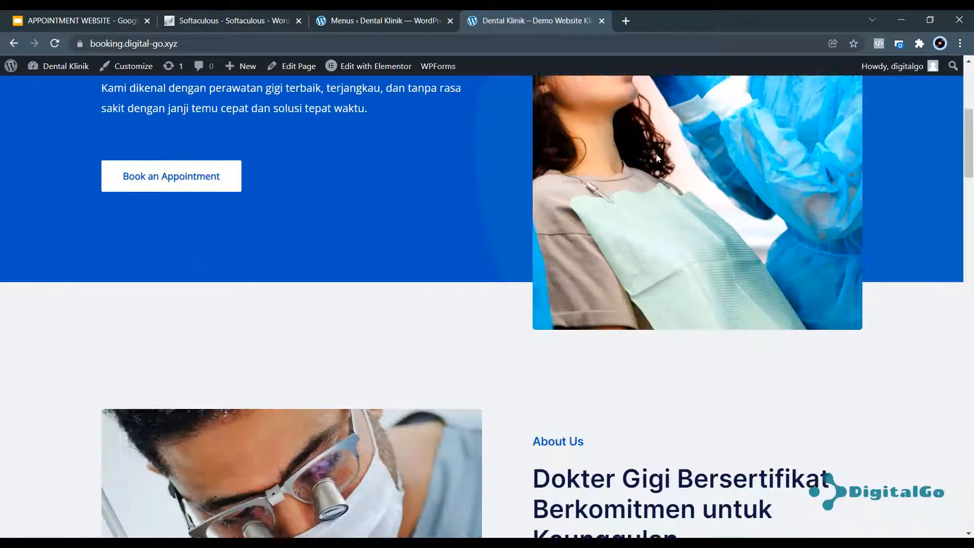
pyautogui.scroll(-5, 674, 199)
pyautogui.scroll(20, 675, 200)
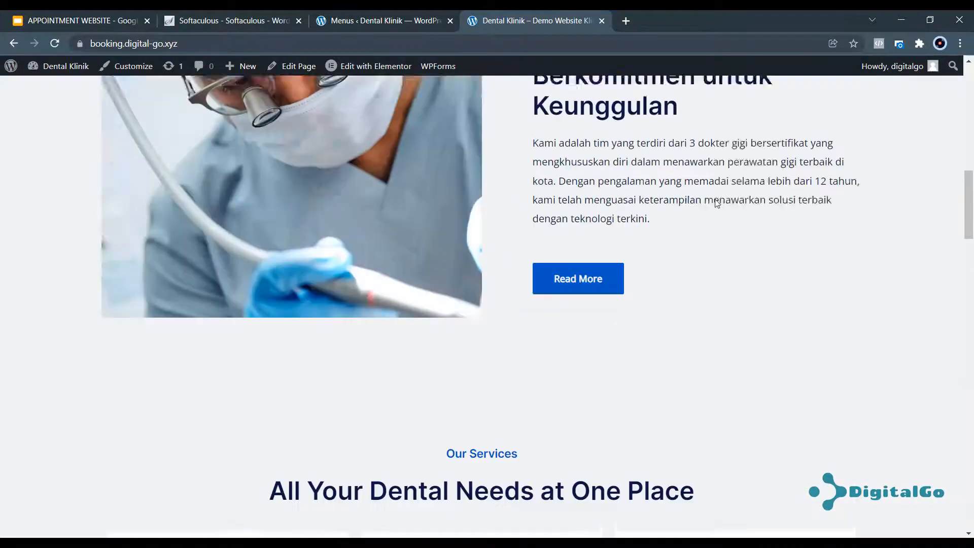
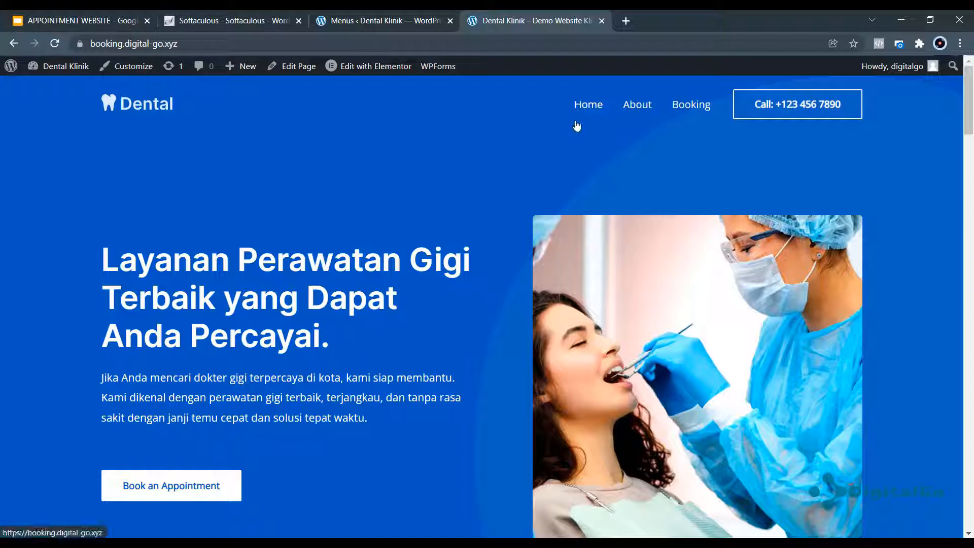
# Scroll the live homepage, check the Menus admin page, then launch the theme Customizer.
pyautogui.scroll(-2, 496, 152)
pyautogui.scroll(-20, 496, 152)
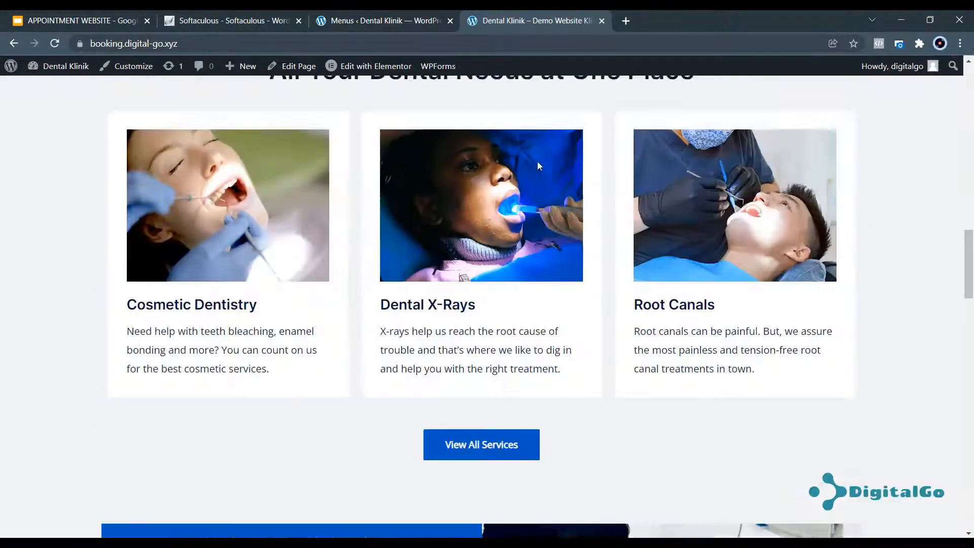
pyautogui.scroll(-10, 564, 159)
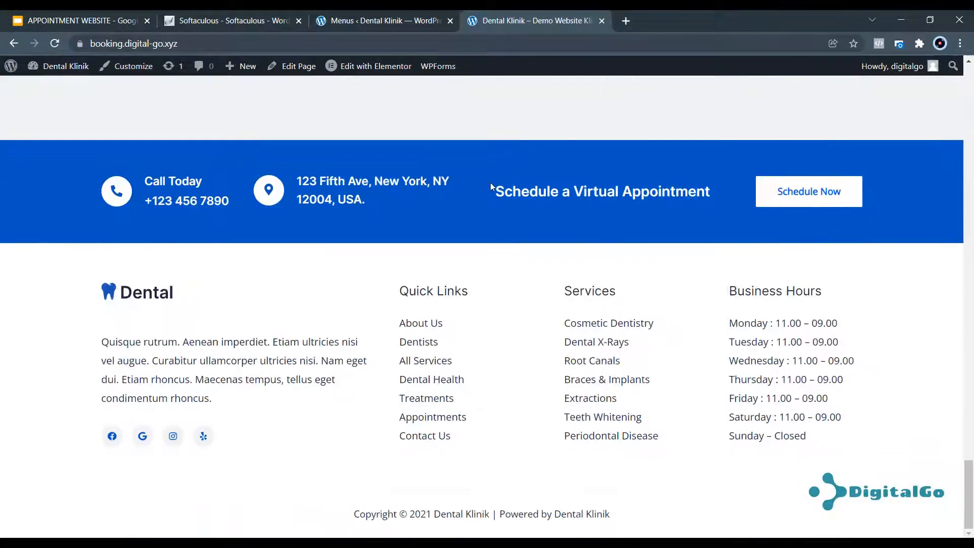
pyautogui.click(354, 22)
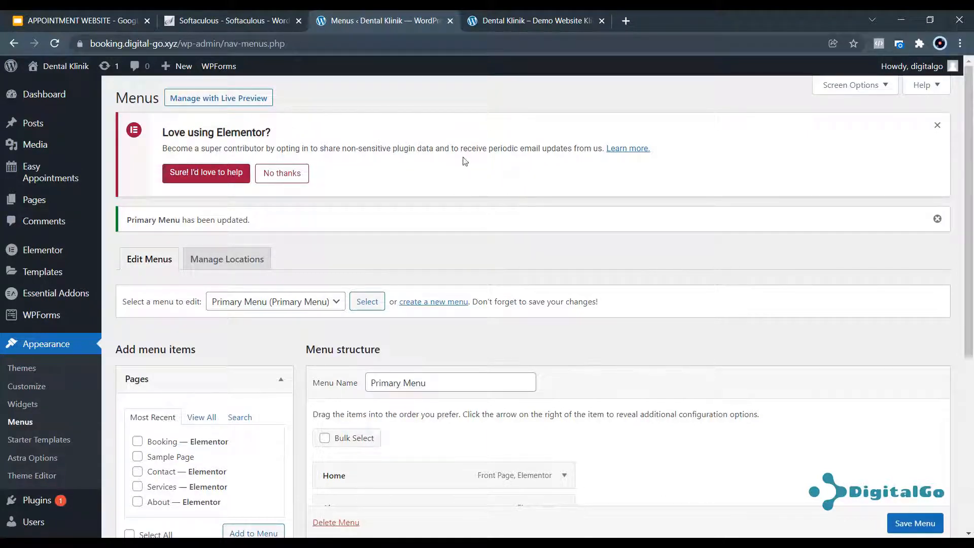
pyautogui.click(482, 14)
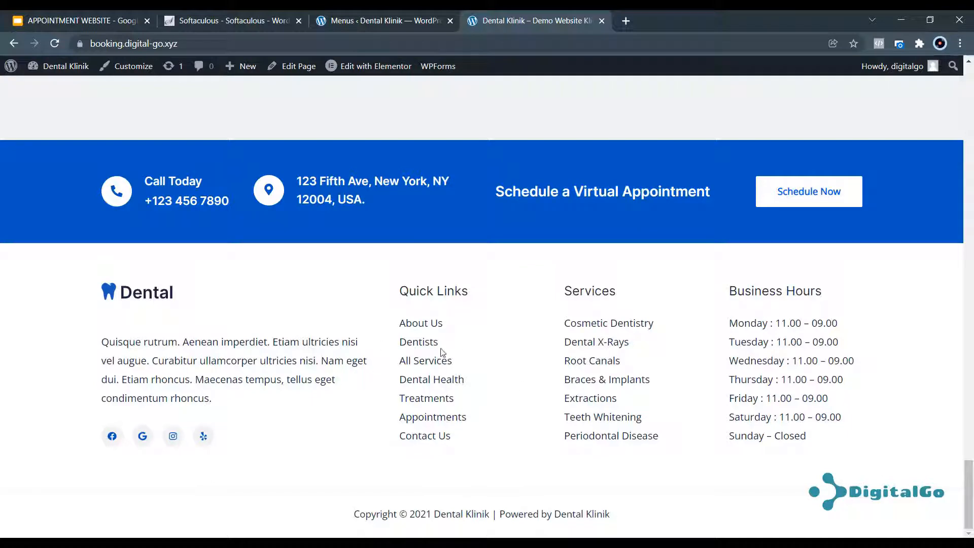
pyautogui.click(363, 21)
pyautogui.click(494, 21)
pyautogui.scroll(3, 365, 329)
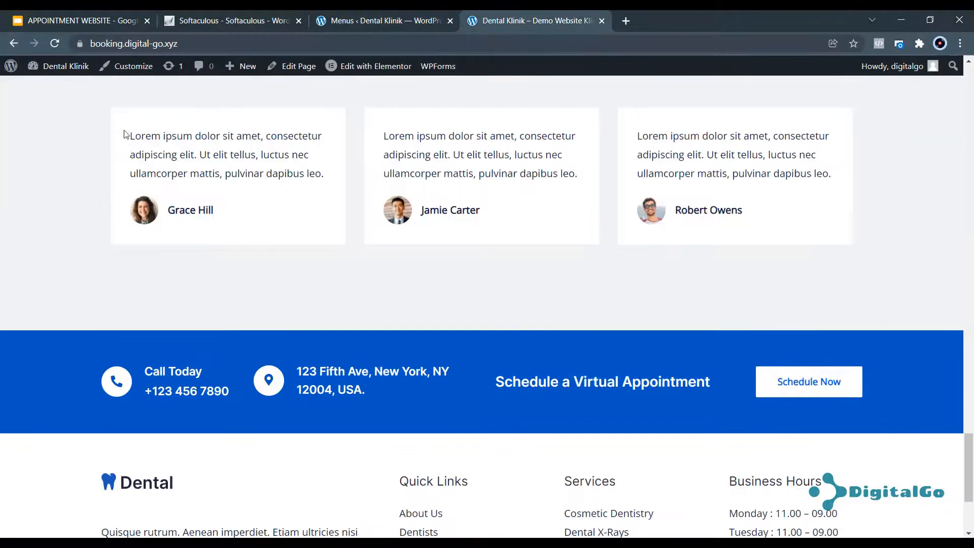
pyautogui.click(138, 70)
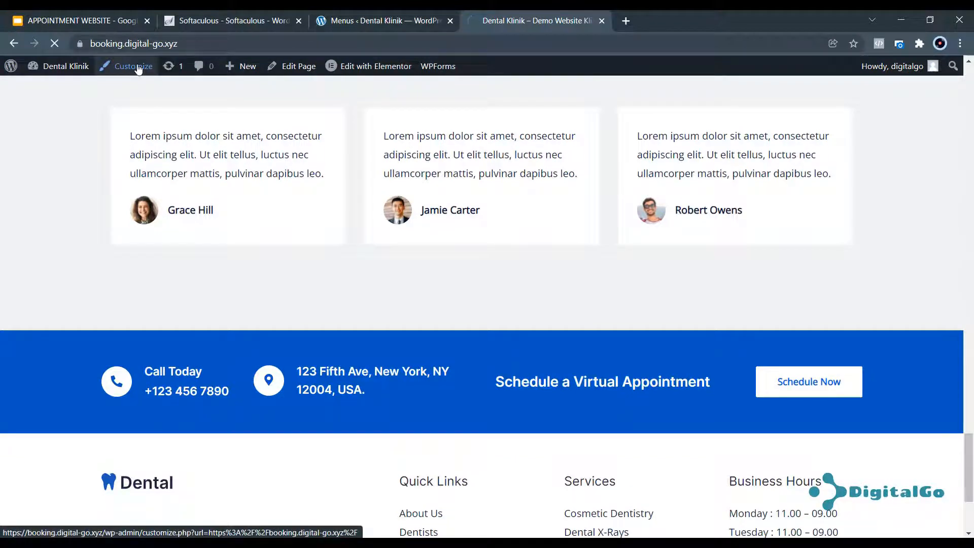
# Once the Customizer loads, bring up the Primary Footer row's layout settings.
pyautogui.scroll(-4, 374, 308)
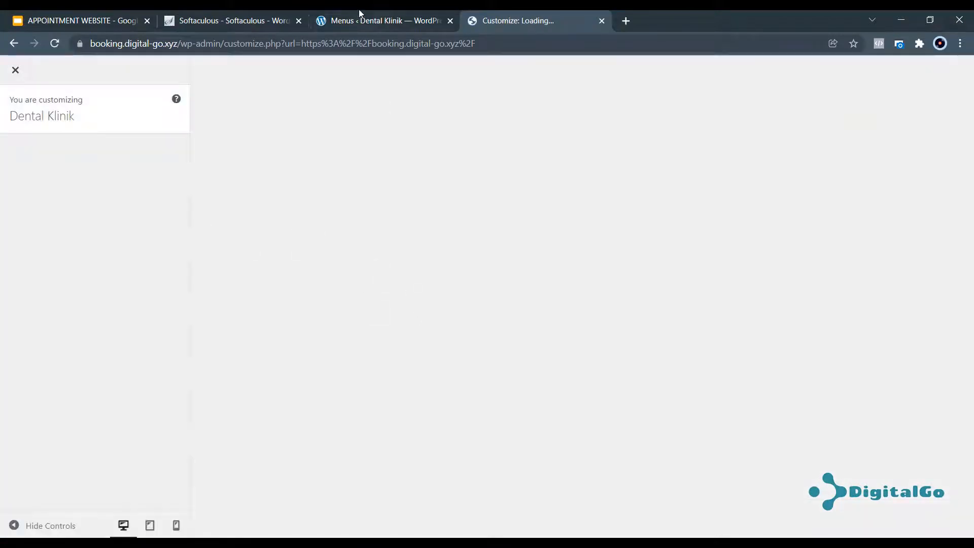
pyautogui.click(361, 19)
pyautogui.click(516, 20)
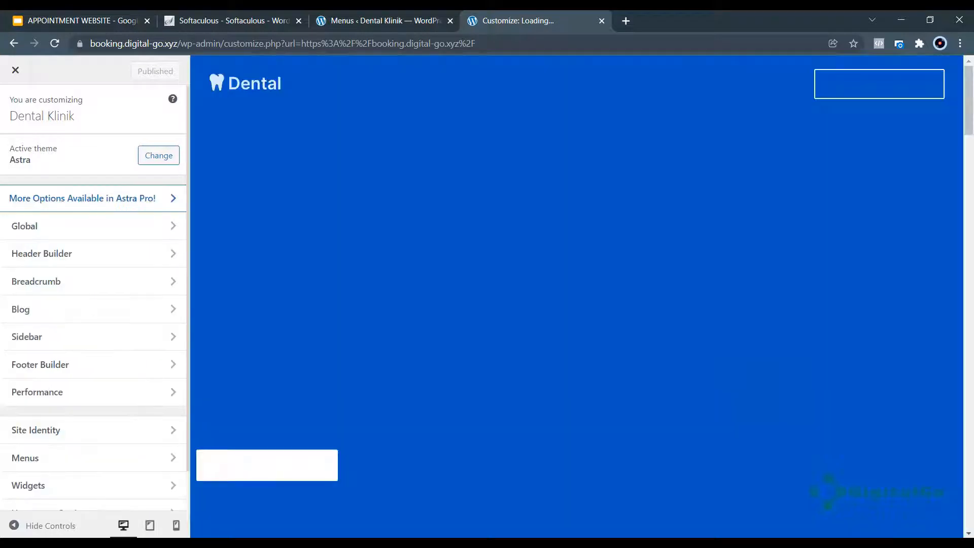
pyautogui.scroll(-10, 352, 266)
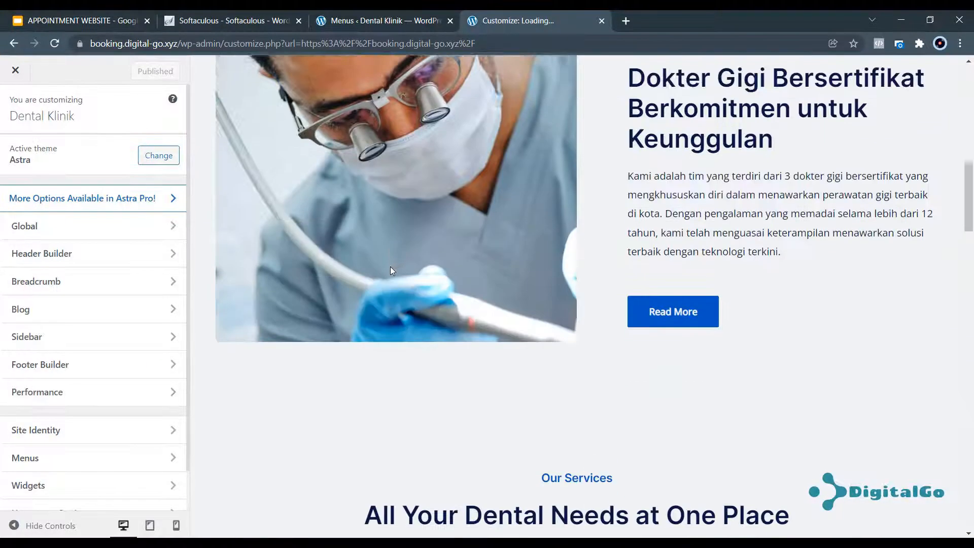
pyautogui.scroll(-15, 391, 266)
pyautogui.scroll(-15, 382, 287)
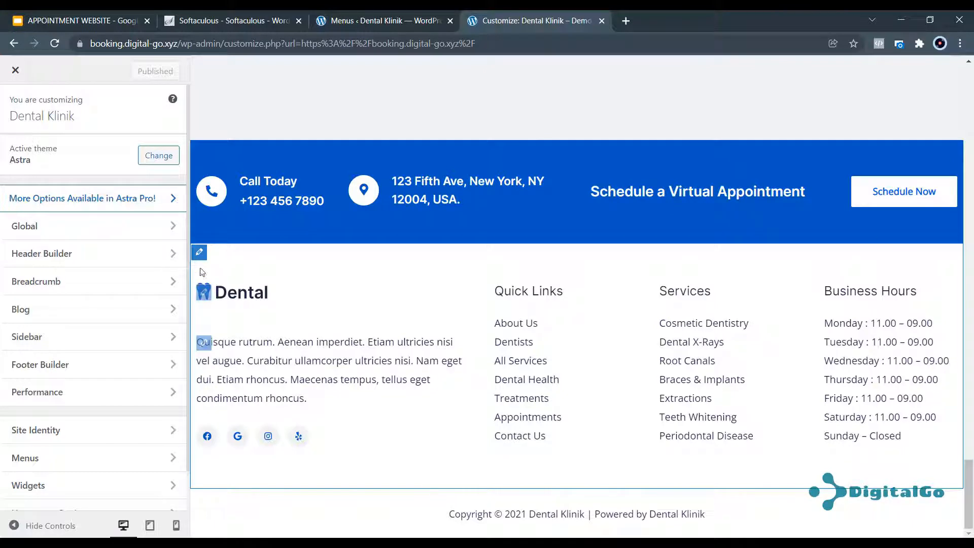
pyautogui.click(200, 252)
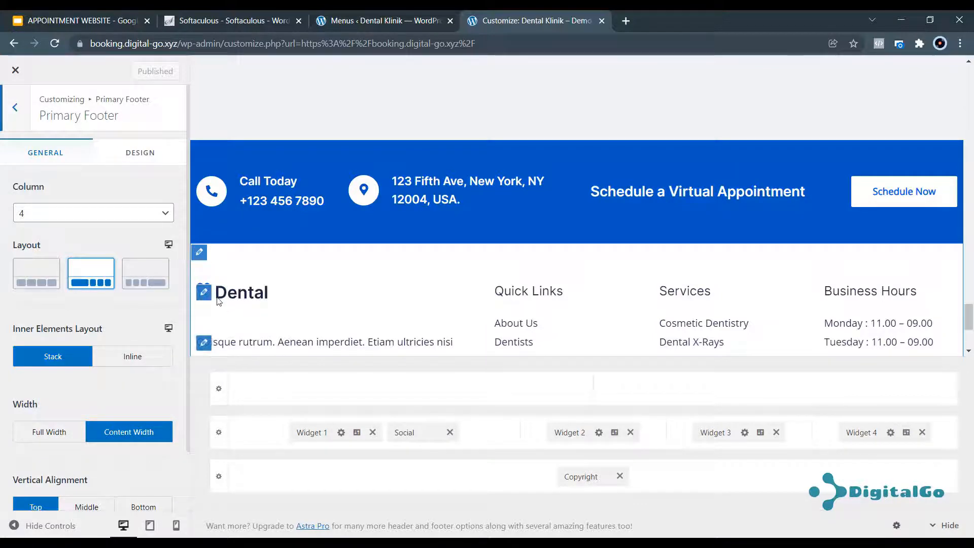
# Remove Widget 1, Social, Widget 2, Widget 3 and Widget 4 from the Primary Footer.
pyautogui.click(372, 432)
pyautogui.click(400, 433)
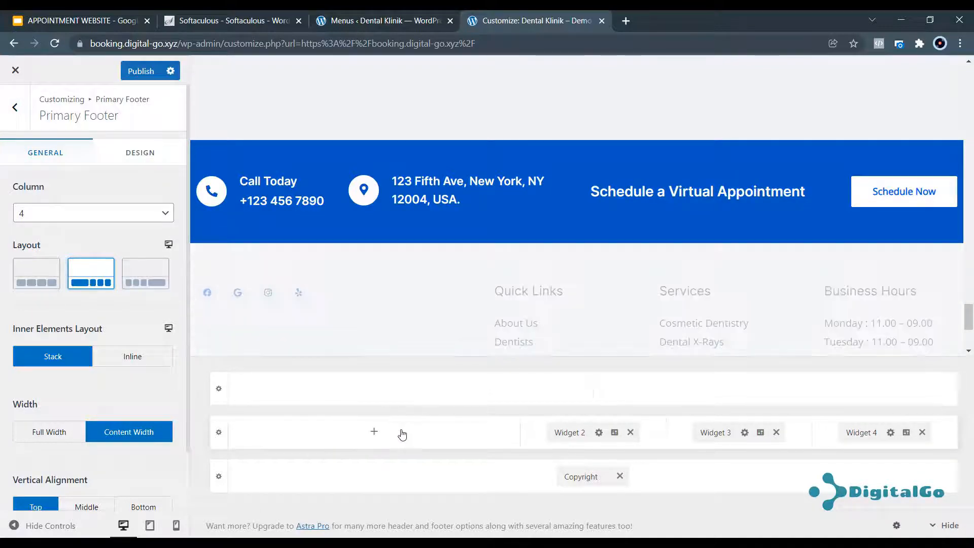
pyautogui.click(630, 432)
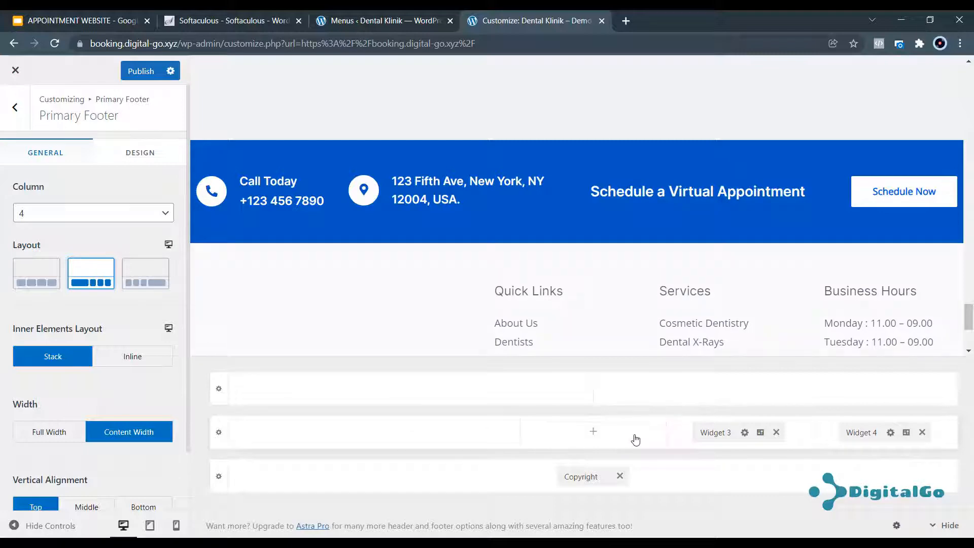
pyautogui.click(776, 434)
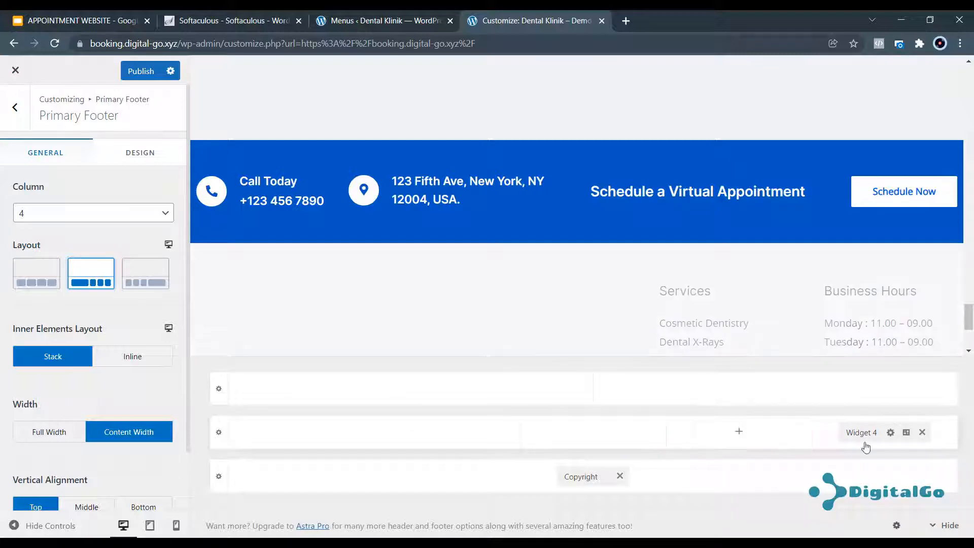
pyautogui.click(921, 432)
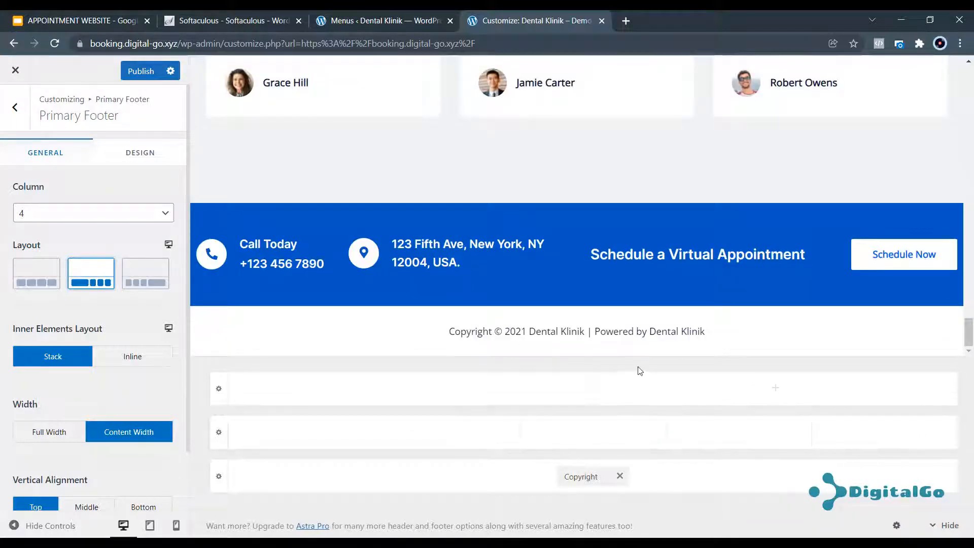
# Delete [current_year] [site_title] from the footer copyright text.
pyautogui.click(586, 478)
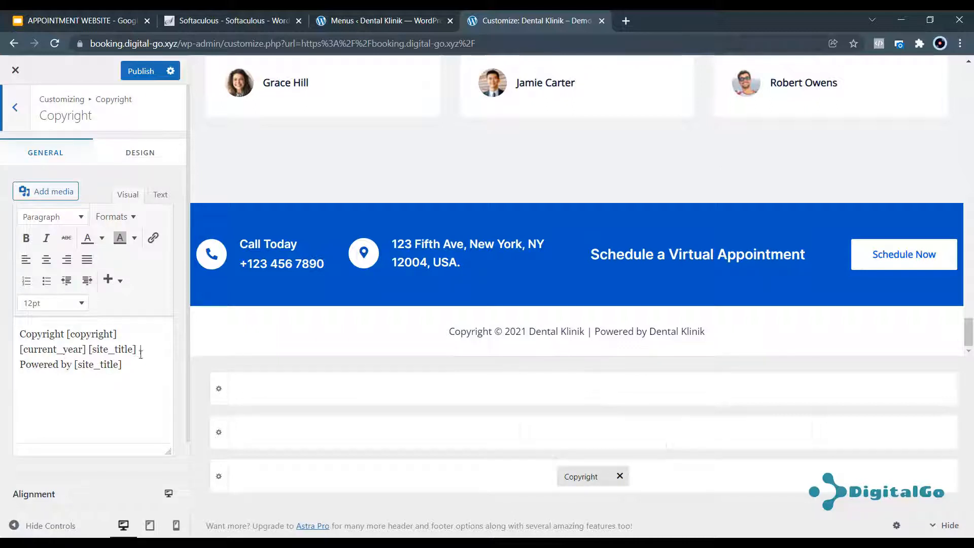
pyautogui.moveTo(136, 349); pyautogui.dragTo(124, 328)
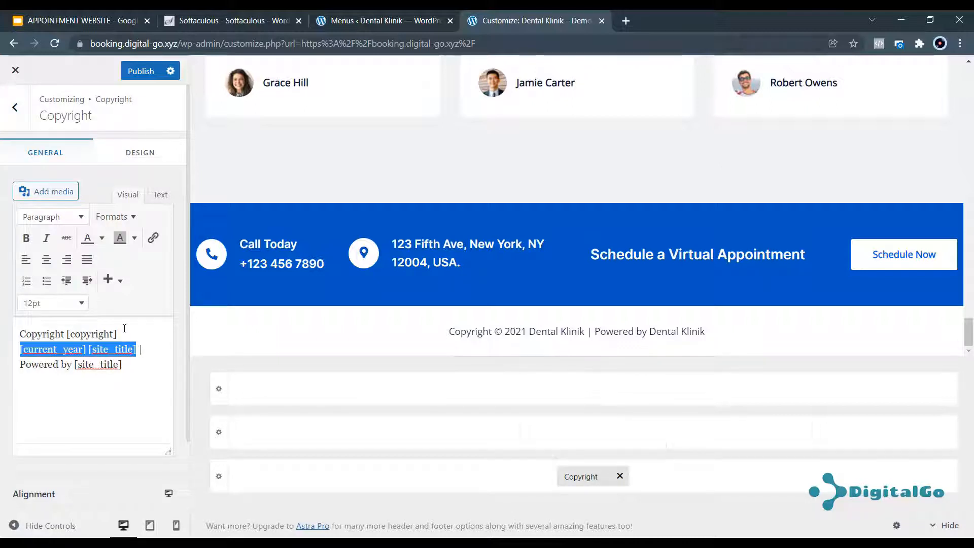
pyautogui.press('BackSpace')
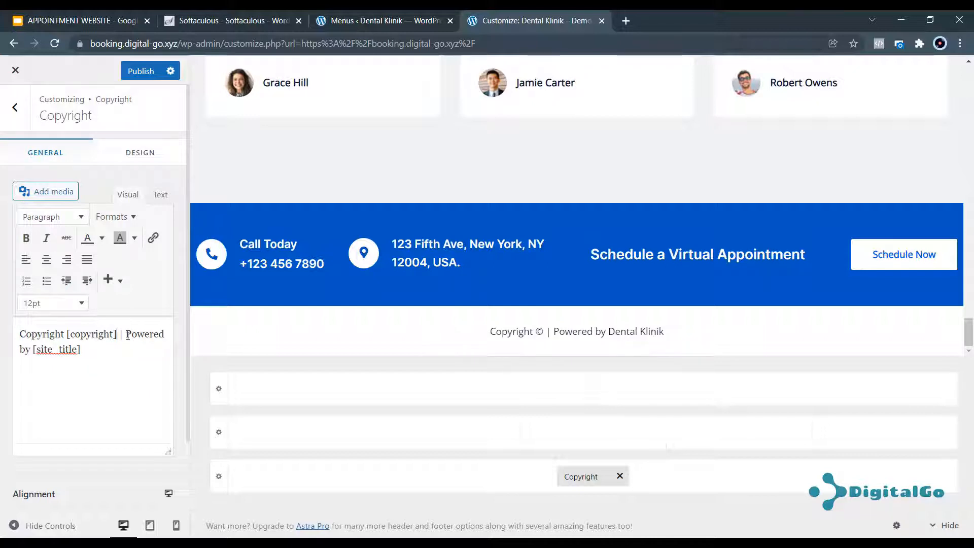
# Publish the footer changes and exit the Customizer to the live site.
pyautogui.click(141, 72)
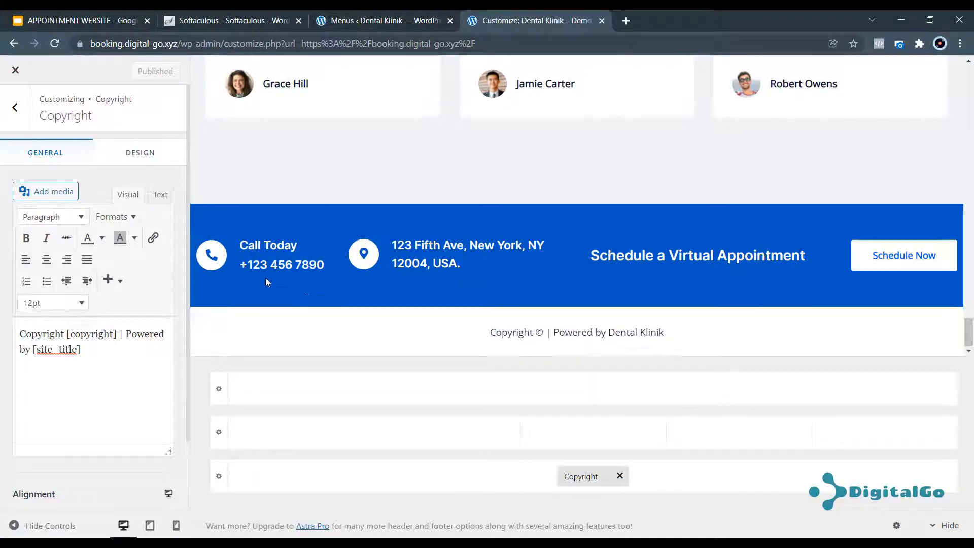
pyautogui.scroll(5, 542, 177)
pyautogui.scroll(12, 542, 177)
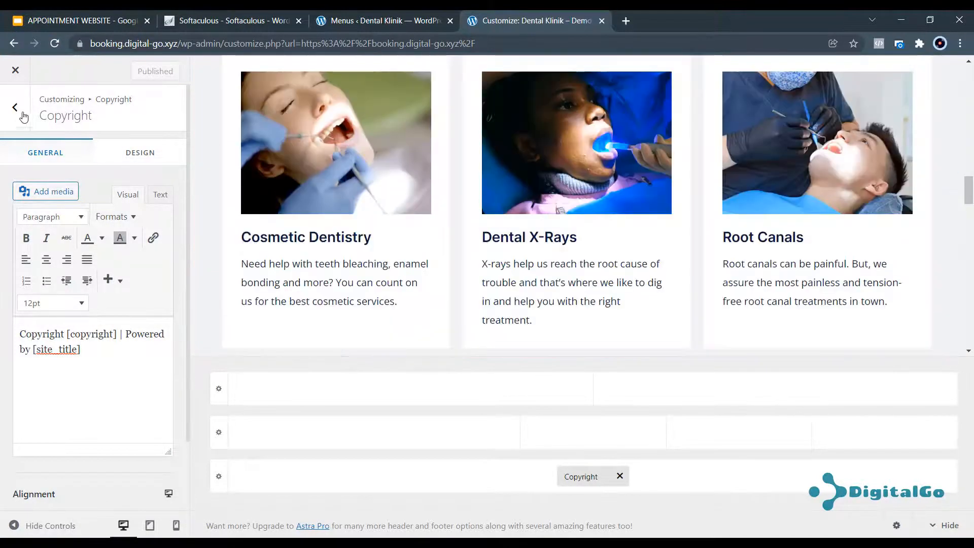
pyautogui.click(16, 73)
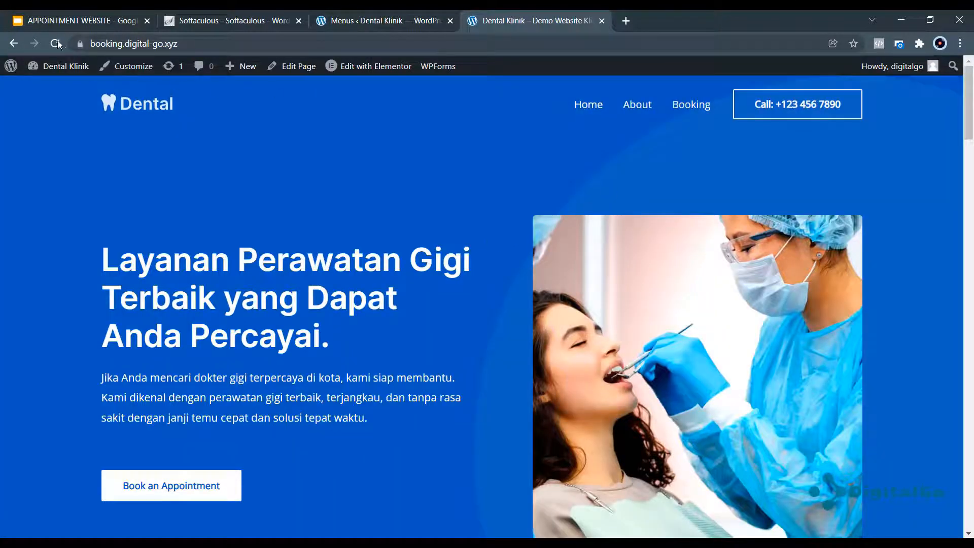
# Reload the site and scroll to confirm the footer shows only 'Copyright © | Powered by Dental Klinik'.
pyautogui.click(55, 43)
pyautogui.scroll(-20, 577, 233)
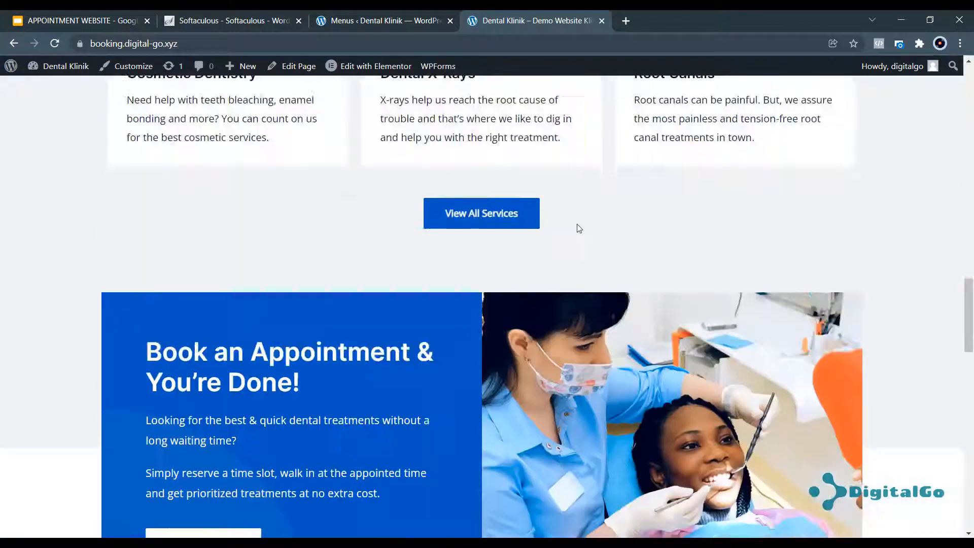
pyautogui.scroll(-7, 579, 228)
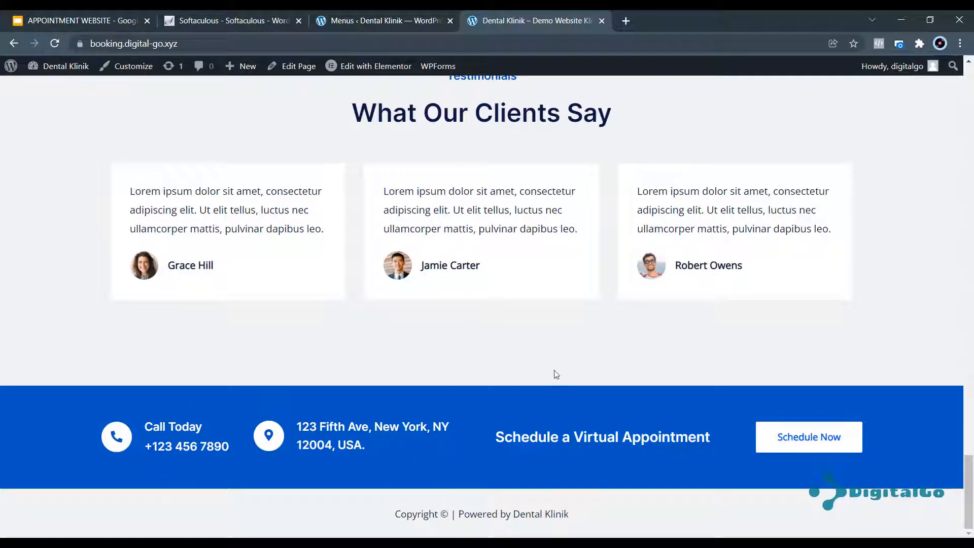
pyautogui.scroll(15, 404, 348)
pyautogui.scroll(15, 410, 347)
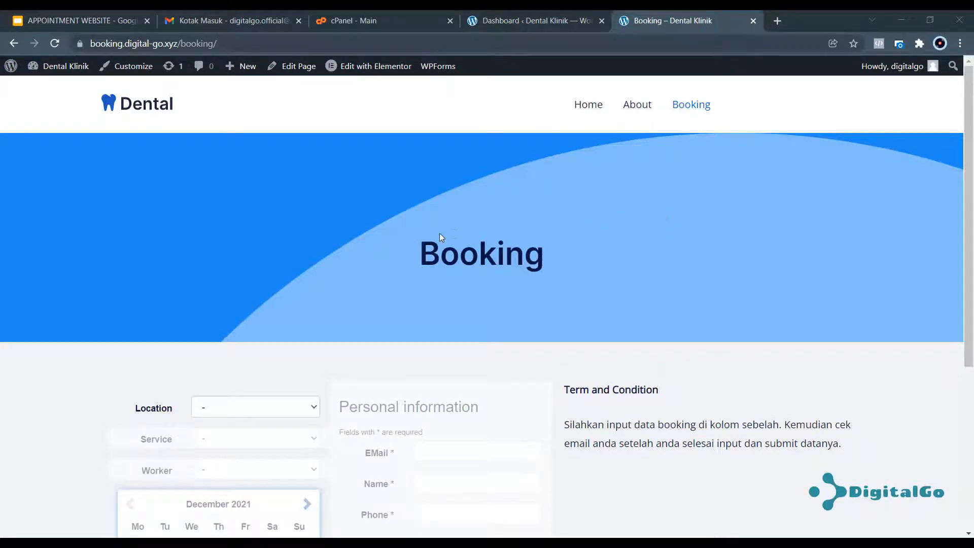
pyautogui.scroll(-3, 483, 221)
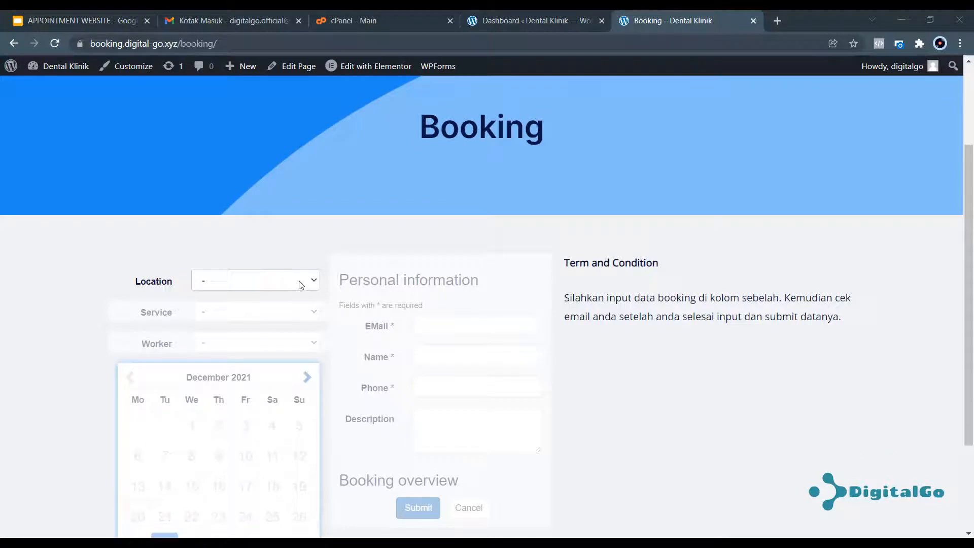
pyautogui.scroll(-3, 365, 309)
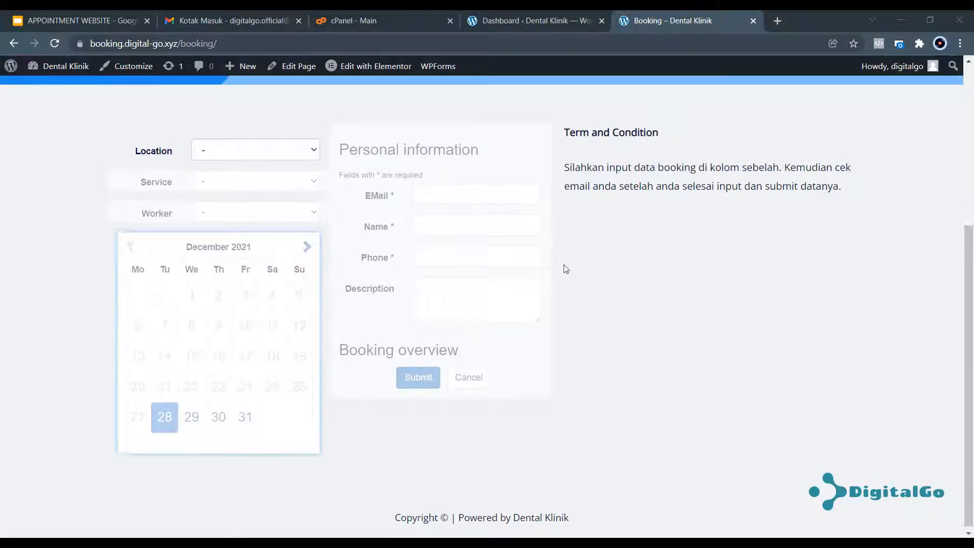
pyautogui.scroll(3, 543, 231)
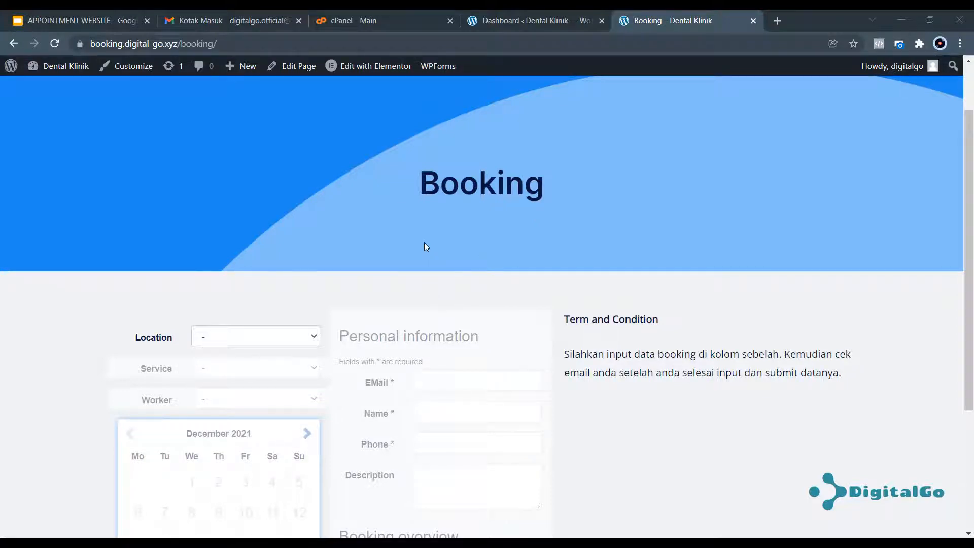
pyautogui.click(540, 19)
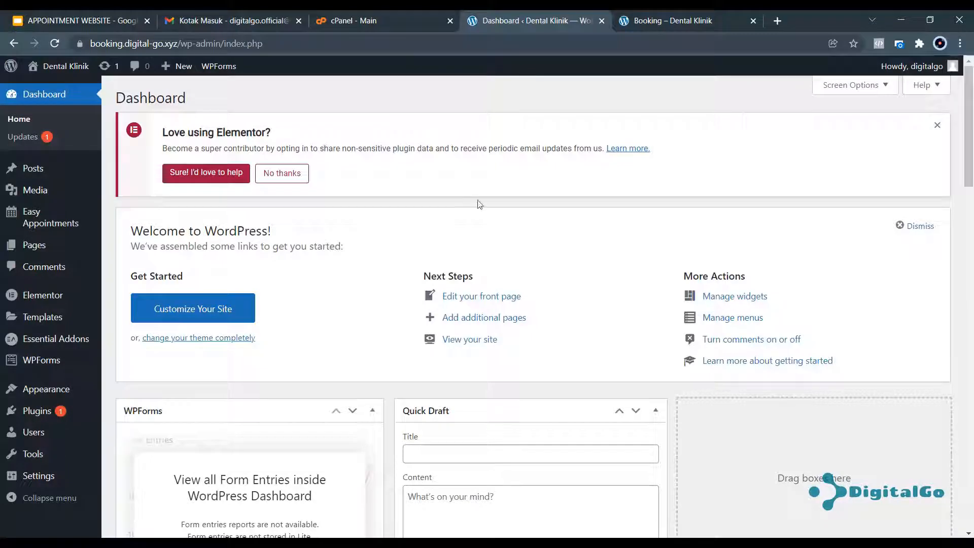
# Dismiss the Elementor notice, then install and activate Easy WP SMTP from a plugin search for 'smtp'.
pyautogui.click(937, 124)
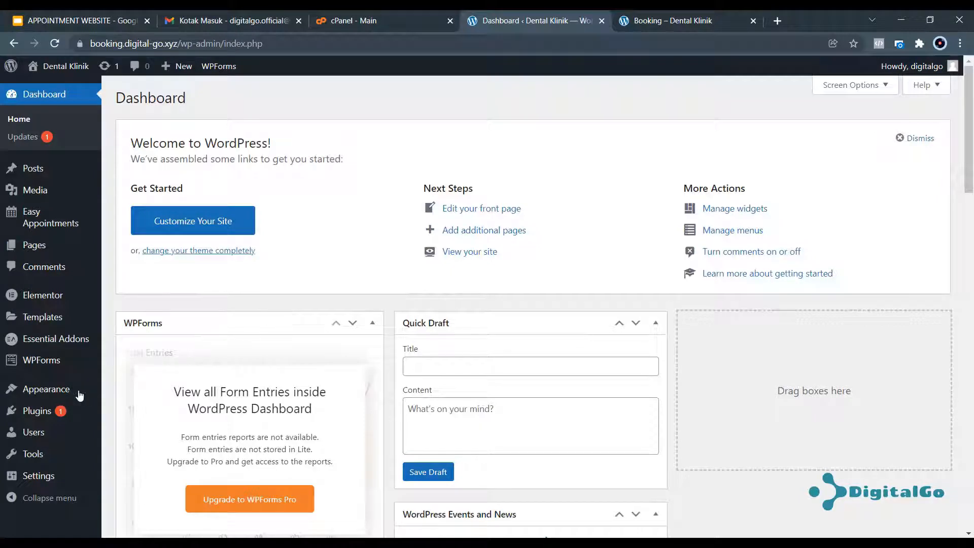
pyautogui.moveTo(35, 412)
pyautogui.click(127, 430)
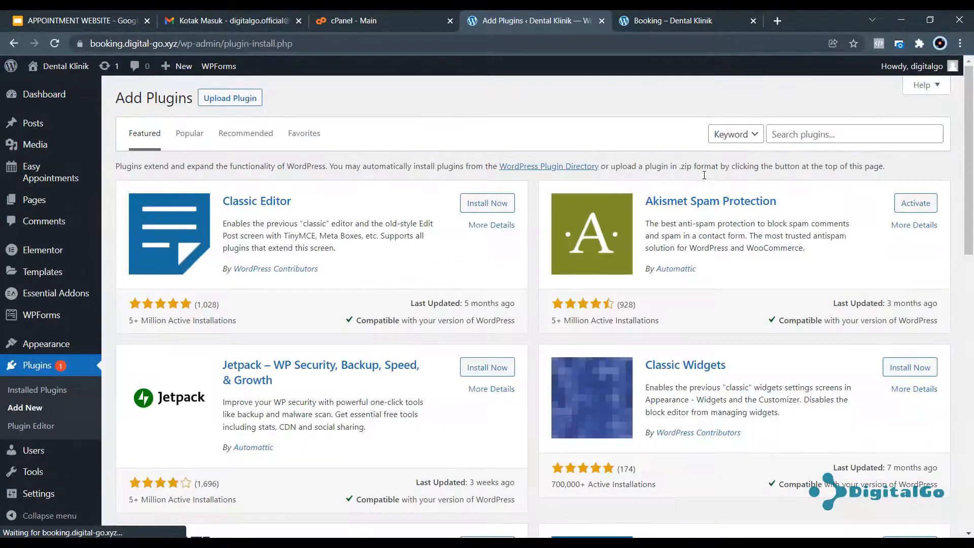
pyautogui.click(817, 131)
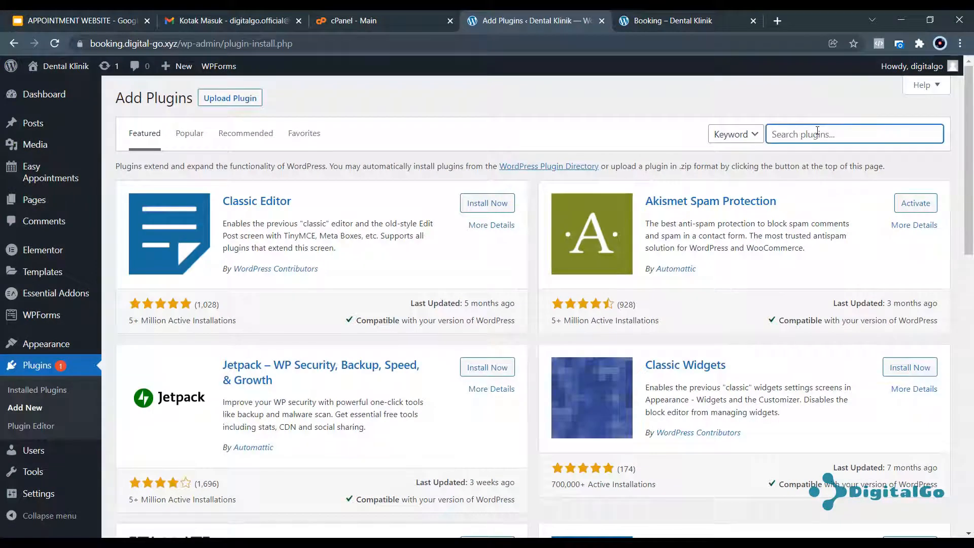
pyautogui.write('smtp')
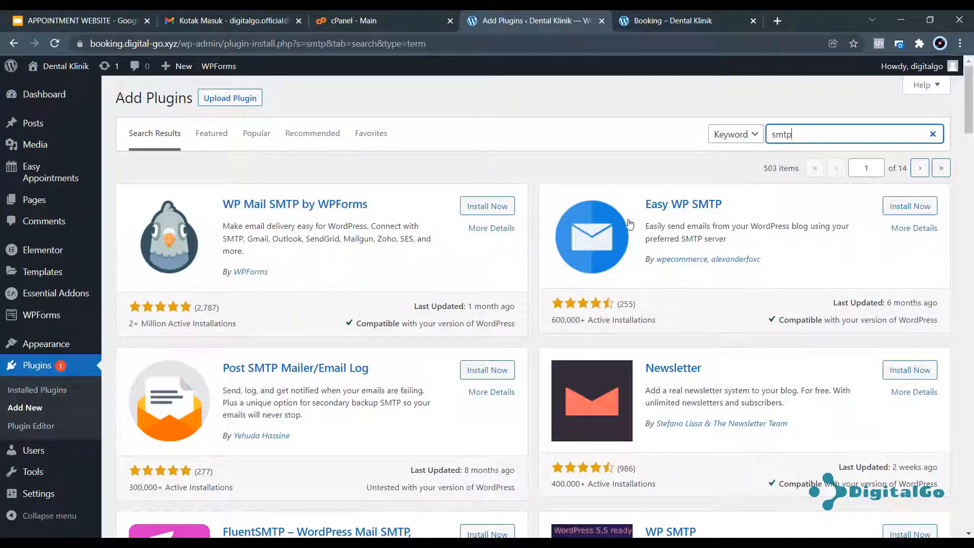
pyautogui.click(907, 207)
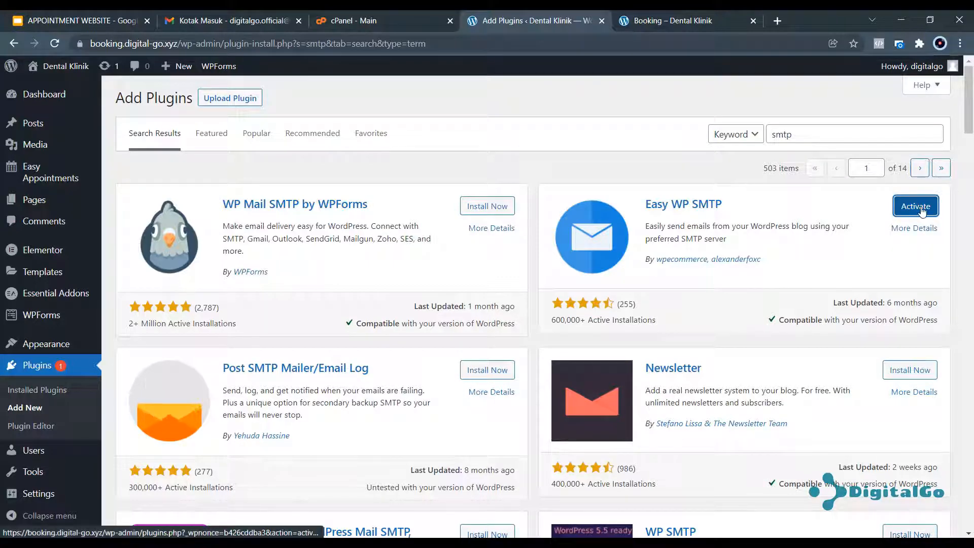
pyautogui.click(921, 209)
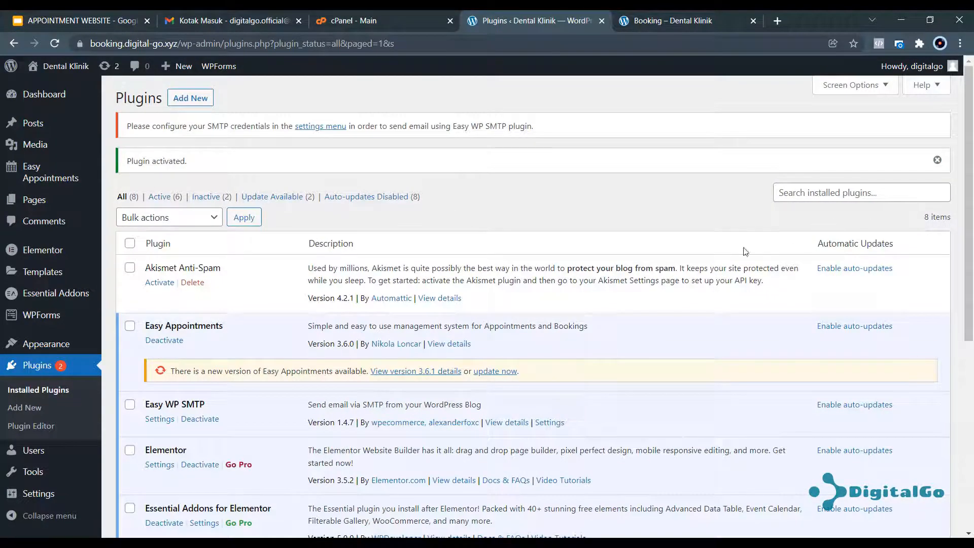
# Find Easy WP SMTP in the Installed Plugins list and go to its Settings page.
pyautogui.scroll(-5, 251, 333)
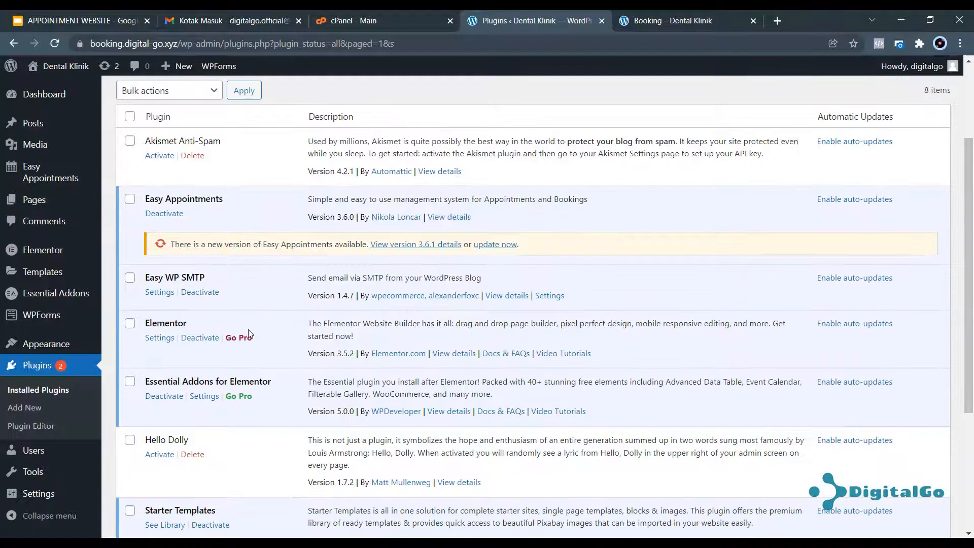
pyautogui.scroll(-2, 248, 333)
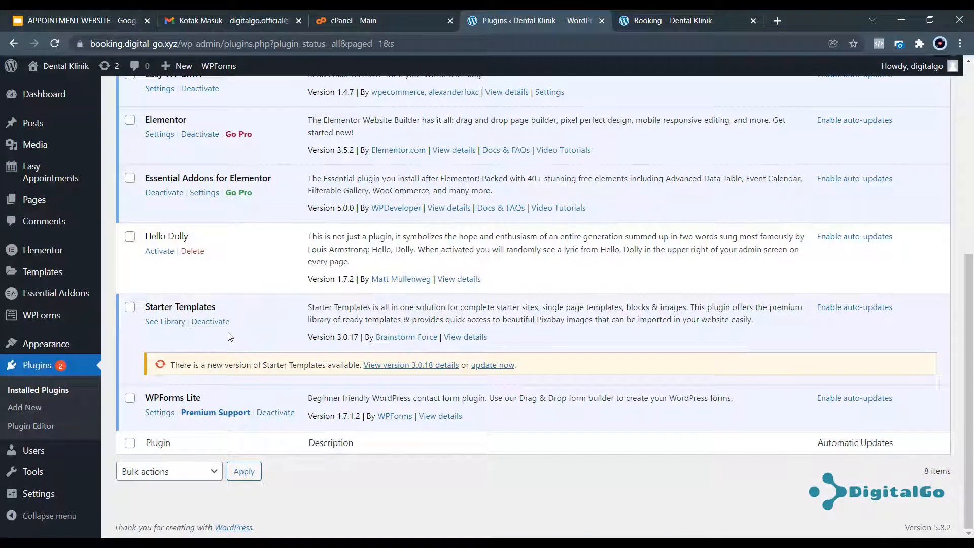
pyautogui.scroll(4, 223, 335)
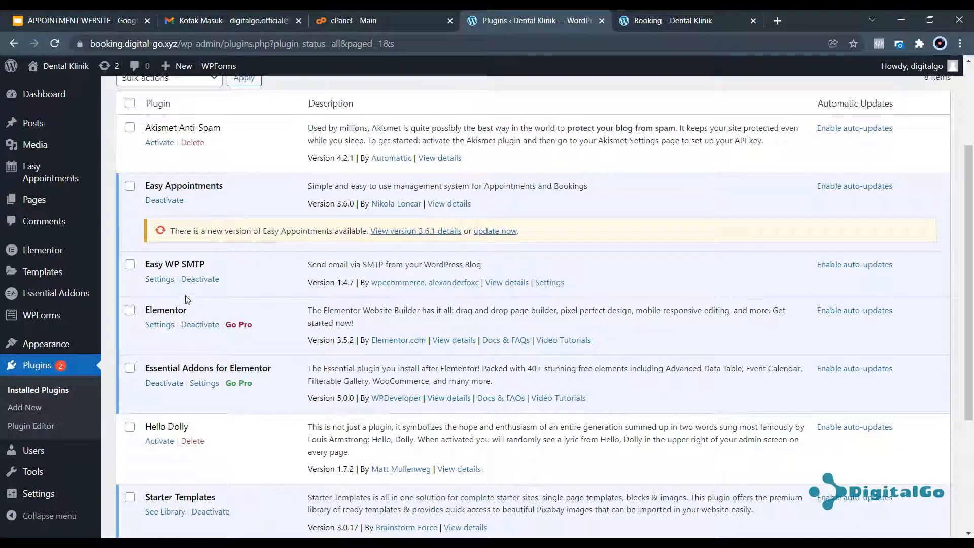
pyautogui.click(159, 279)
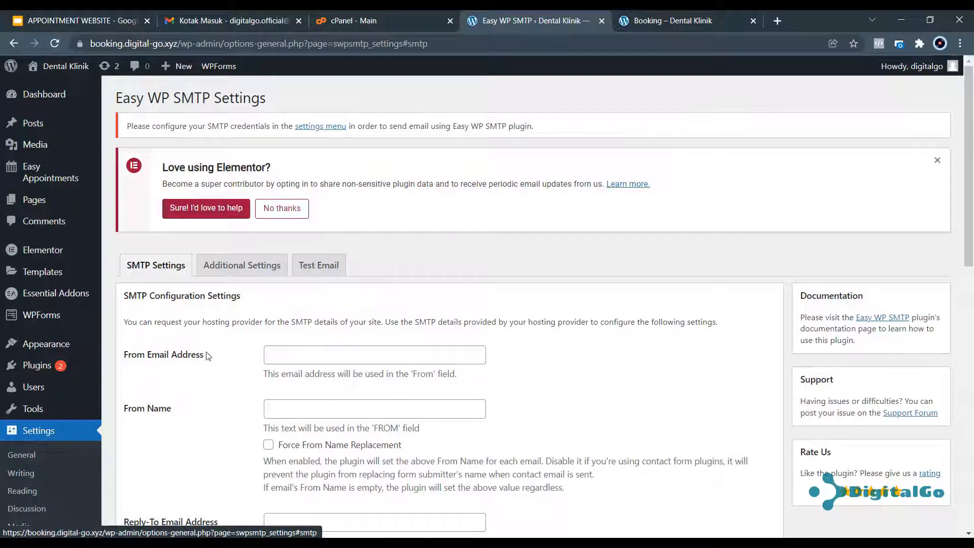
# Dismiss the 'Love using Elementor?' banner on the Easy WP SMTP settings page.
pyautogui.scroll(-2, 200, 324)
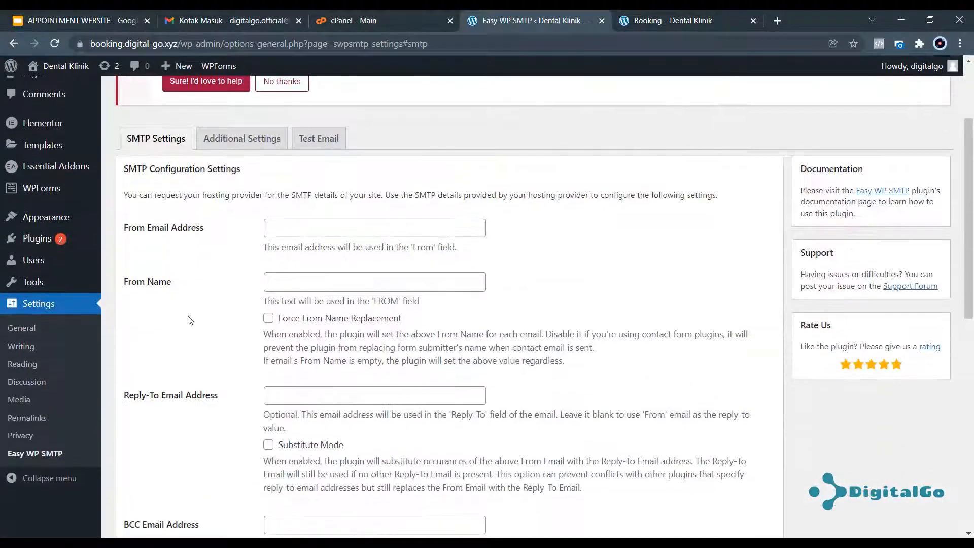
pyautogui.moveTo(204, 227)
pyautogui.mouseDown()
pyautogui.moveTo(124, 230)
pyautogui.moveTo(203, 229)
pyautogui.mouseUp()
pyautogui.scroll(2, 217, 271)
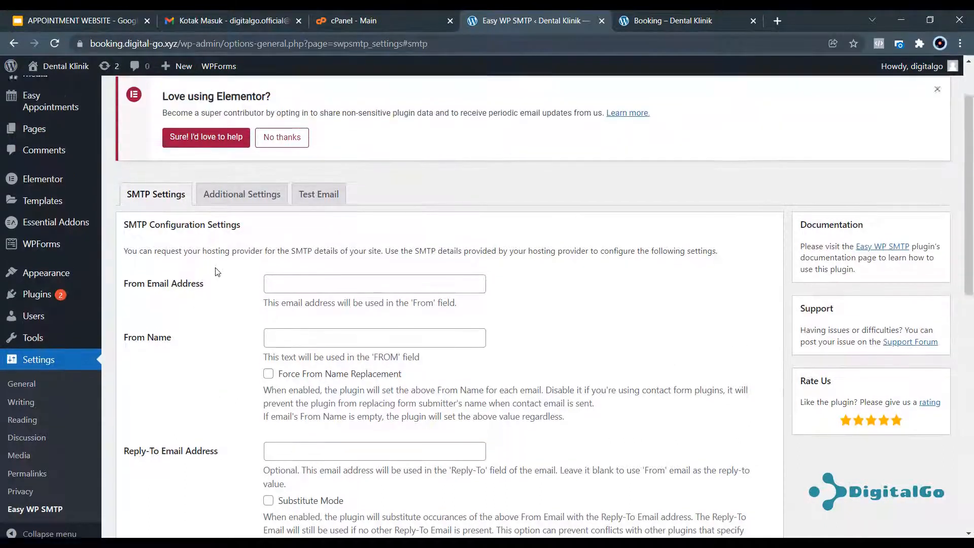
pyautogui.click(937, 97)
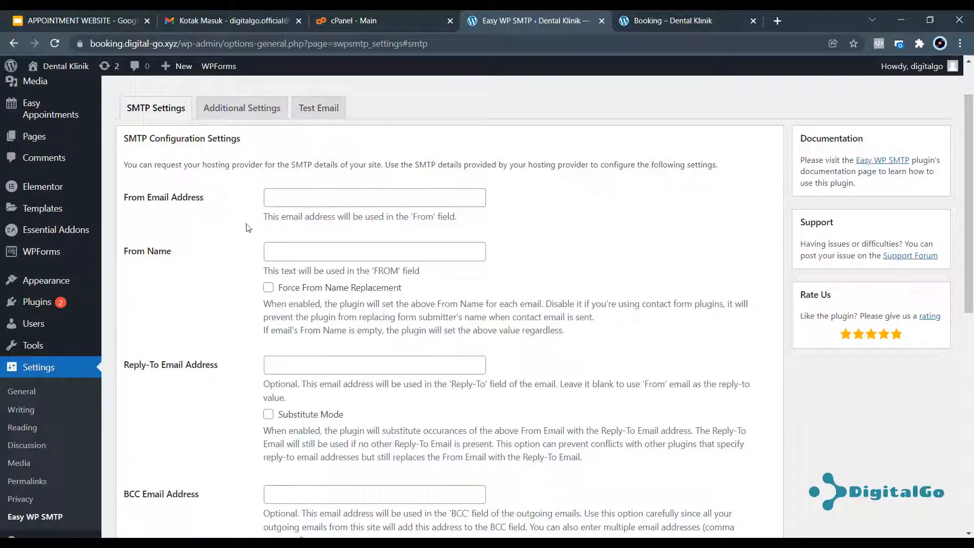
pyautogui.click(360, 20)
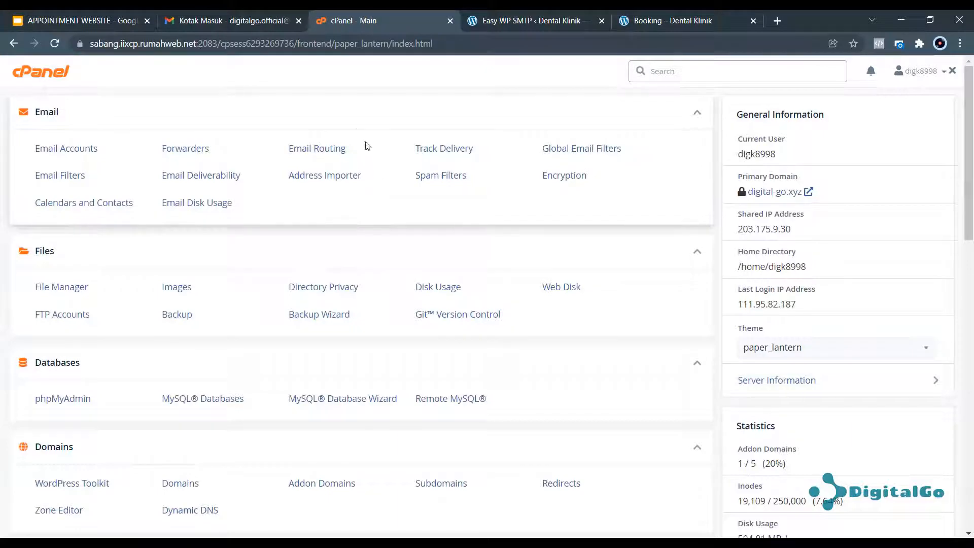
# Go to the Email Accounts manager on the cPanel home page.
pyautogui.click(534, 21)
pyautogui.click(382, 16)
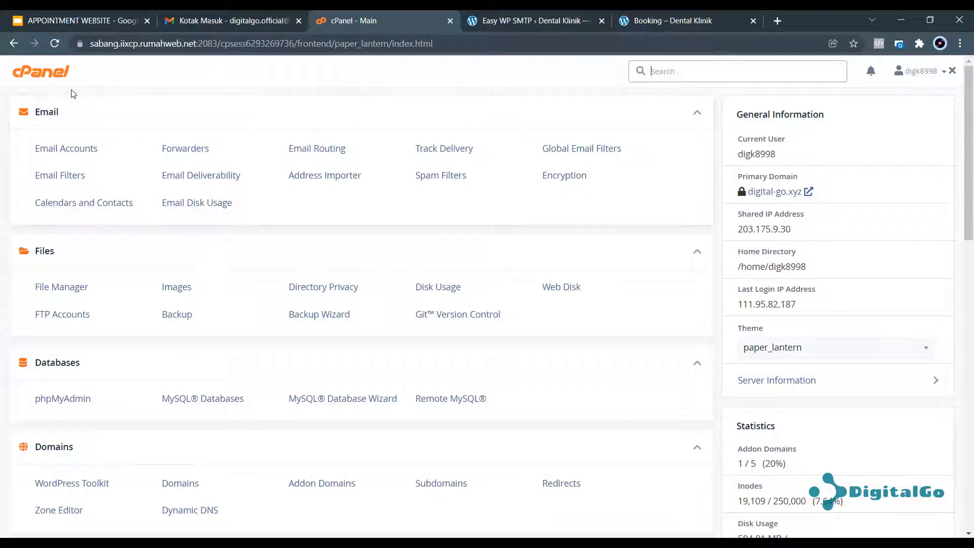
pyautogui.scroll(-1, 126, 236)
pyautogui.scroll(1, 124, 248)
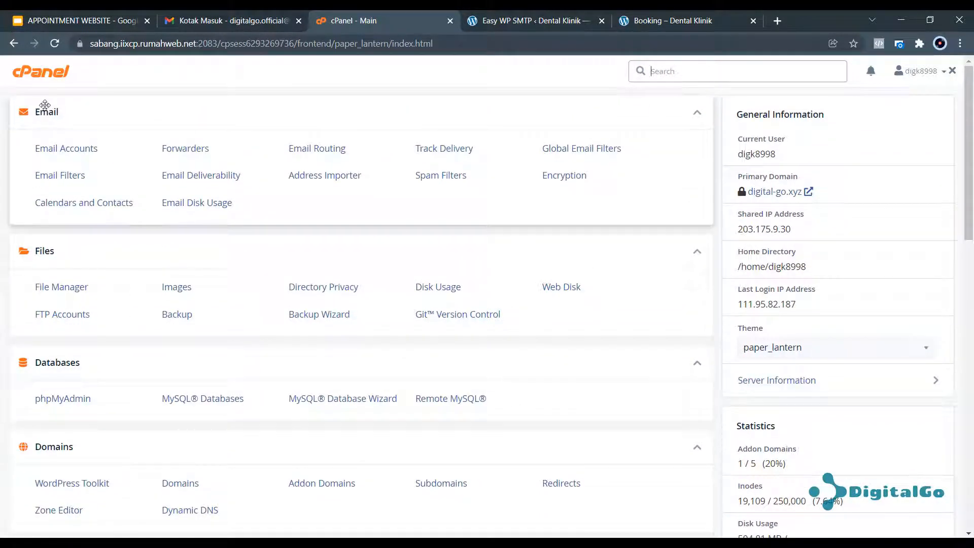
pyautogui.click(72, 149)
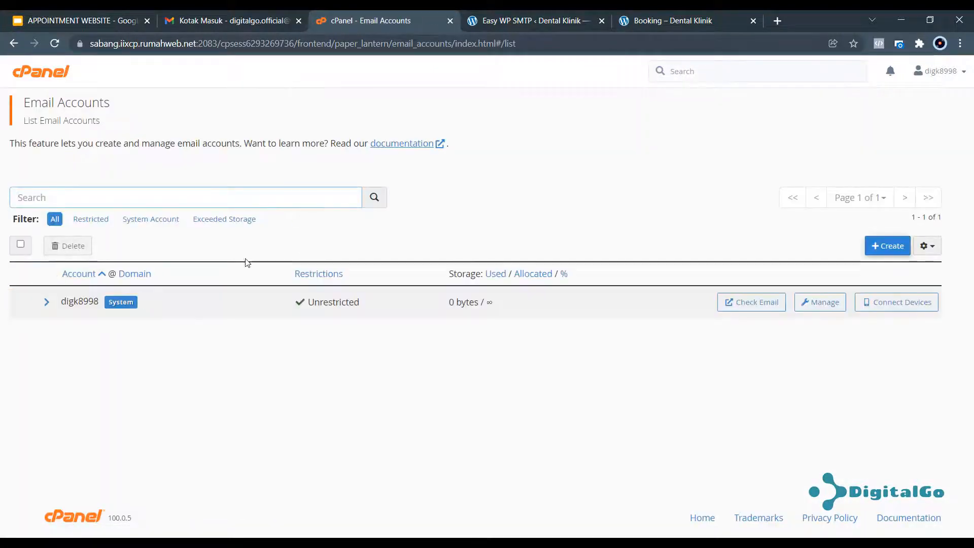
# Create a 'booking' email account with its password.
pyautogui.click(892, 250)
pyautogui.click(123, 298)
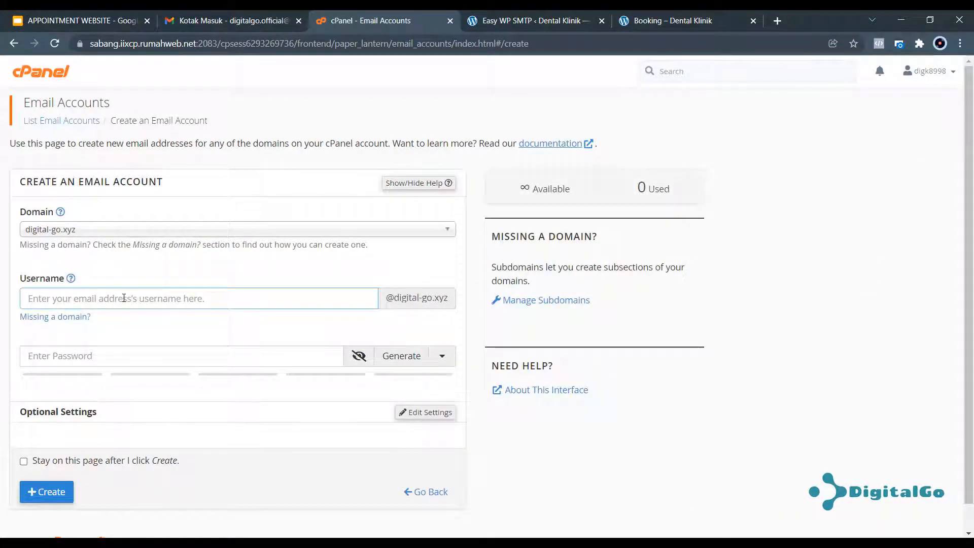
pyautogui.write('bookin')
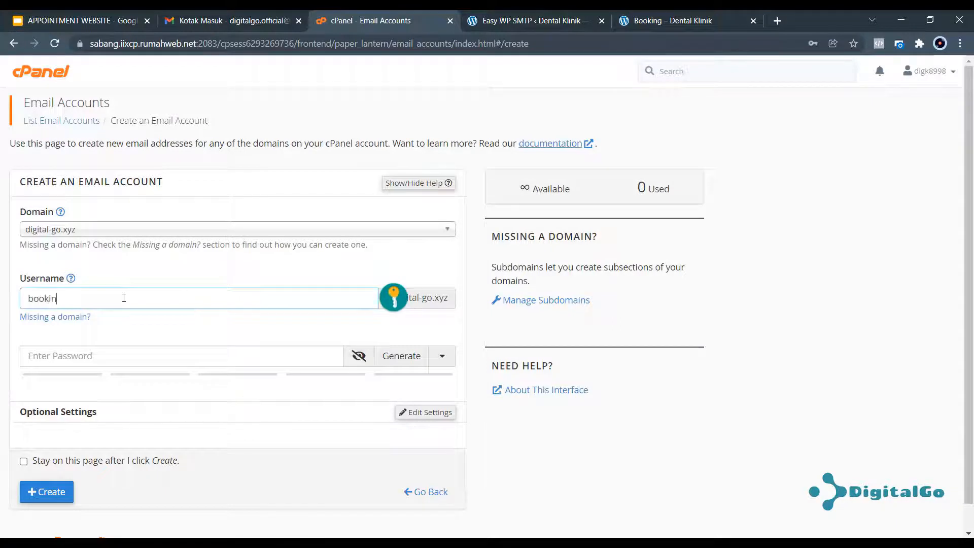
pyautogui.write('g')
pyautogui.click(282, 357)
pyautogui.write('a')
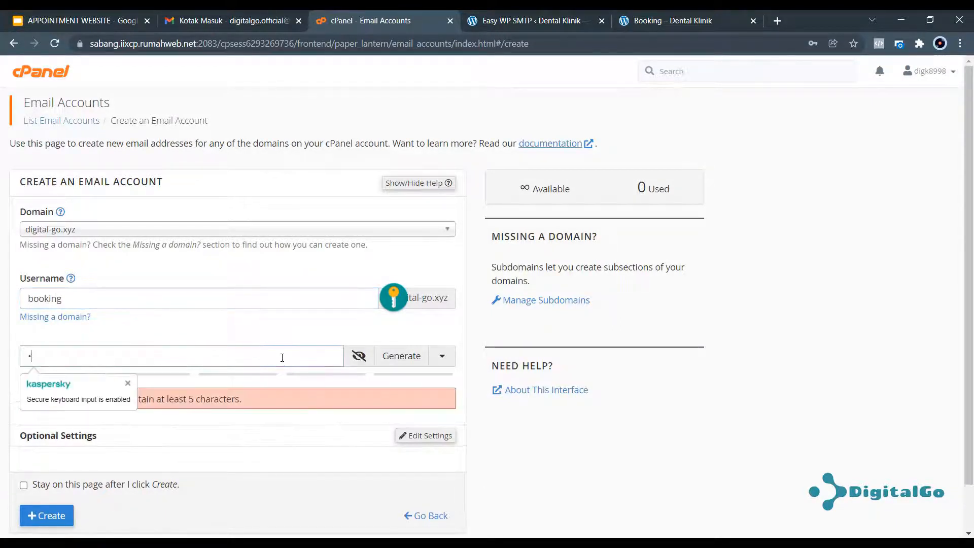
pyautogui.write('••••••••••')
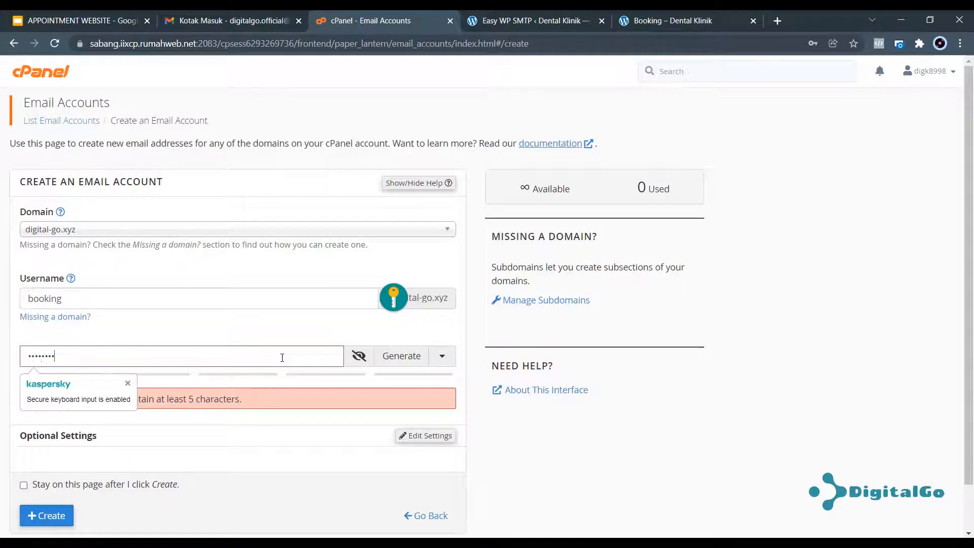
pyautogui.scroll(-1, 185, 381)
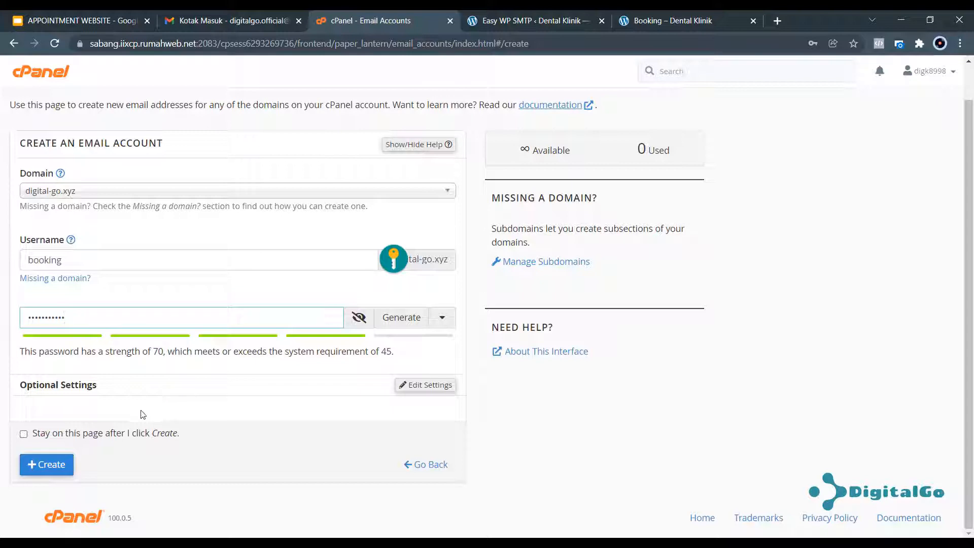
pyautogui.click(53, 465)
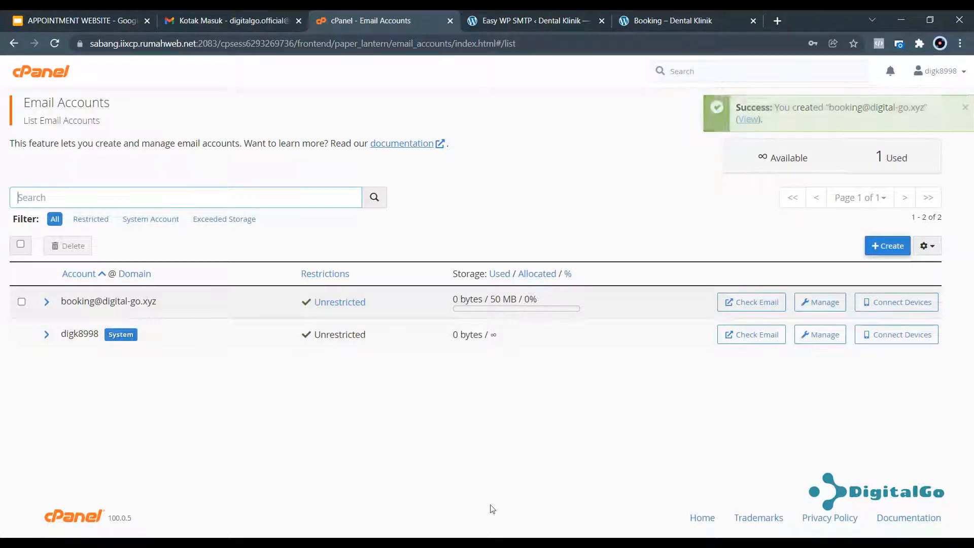
# Copy the booking account's username address from its Connect Devices settings for use in Easy WP SMTP.
pyautogui.click(909, 305)
pyautogui.scroll(-3, 70, 294)
pyautogui.scroll(-1, 70, 294)
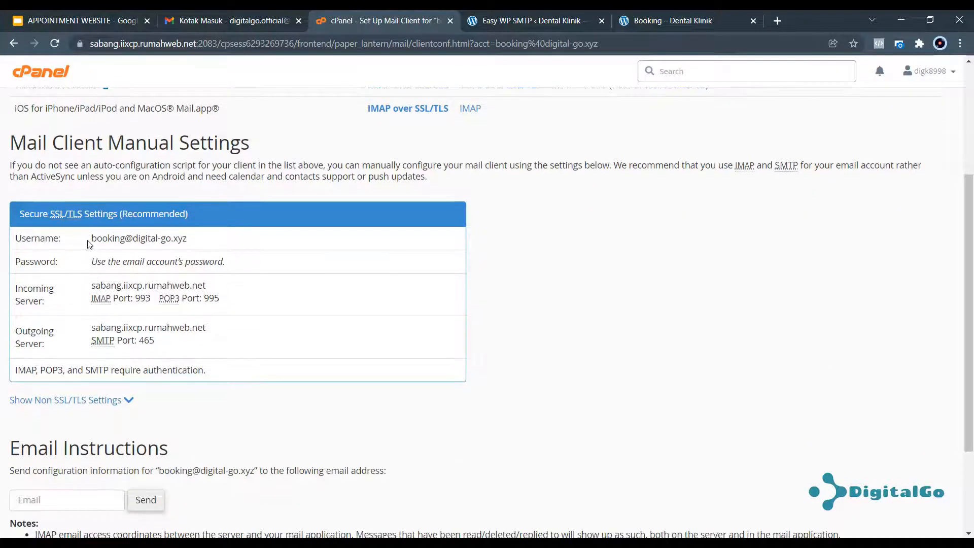
pyautogui.moveTo(94, 238); pyautogui.dragTo(186, 238)
pyautogui.rightClick(175, 240)
pyautogui.click(199, 249)
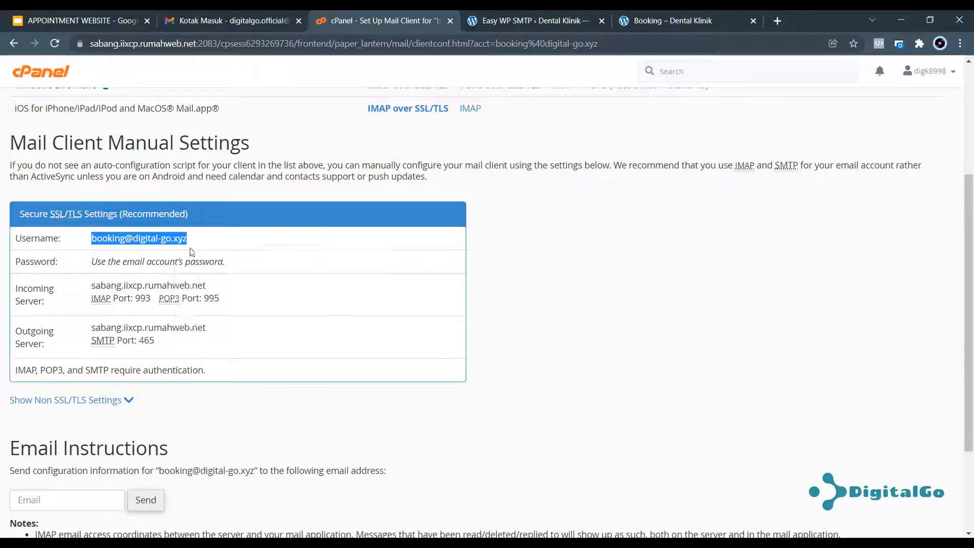
pyautogui.click(495, 20)
pyautogui.click(307, 196)
pyautogui.rightClick(301, 197)
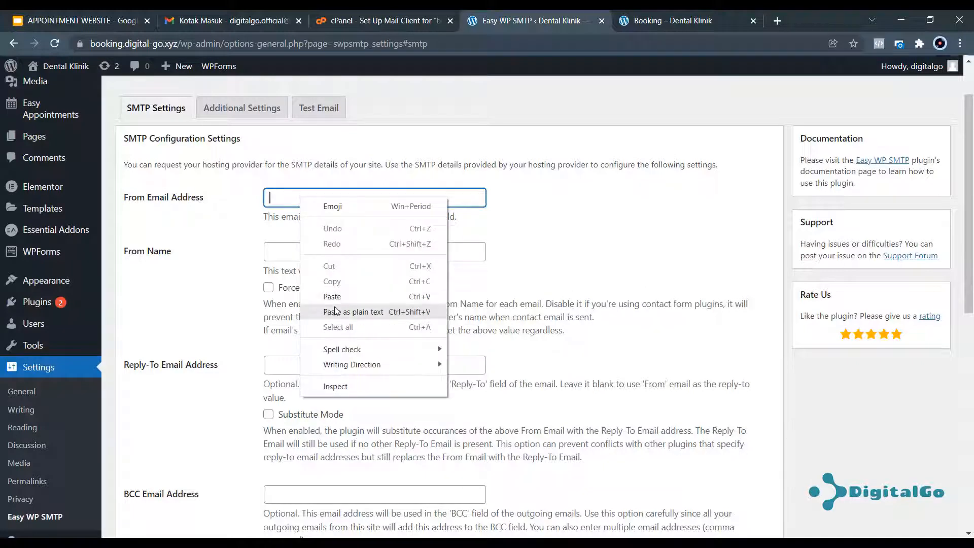
# Set Easy WP SMTP's From and Reply-To to the booking address, with From Name 'Dental Klinik'.
pyautogui.click(350, 311)
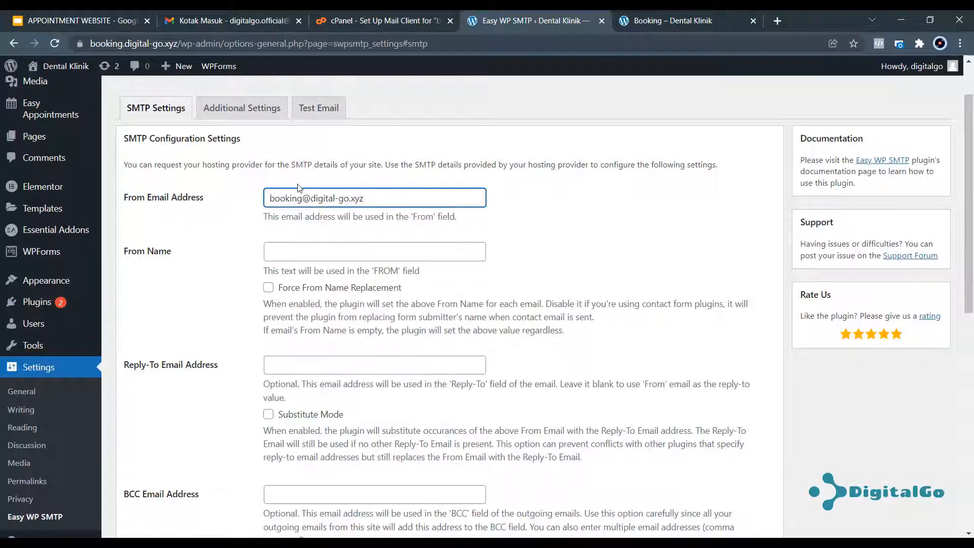
pyautogui.click(287, 252)
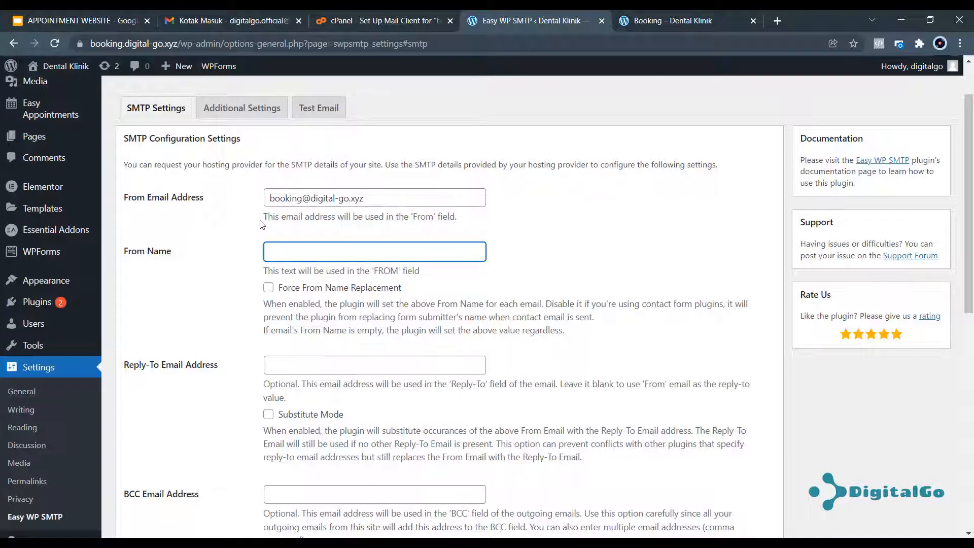
pyautogui.write('Dental Klinik')
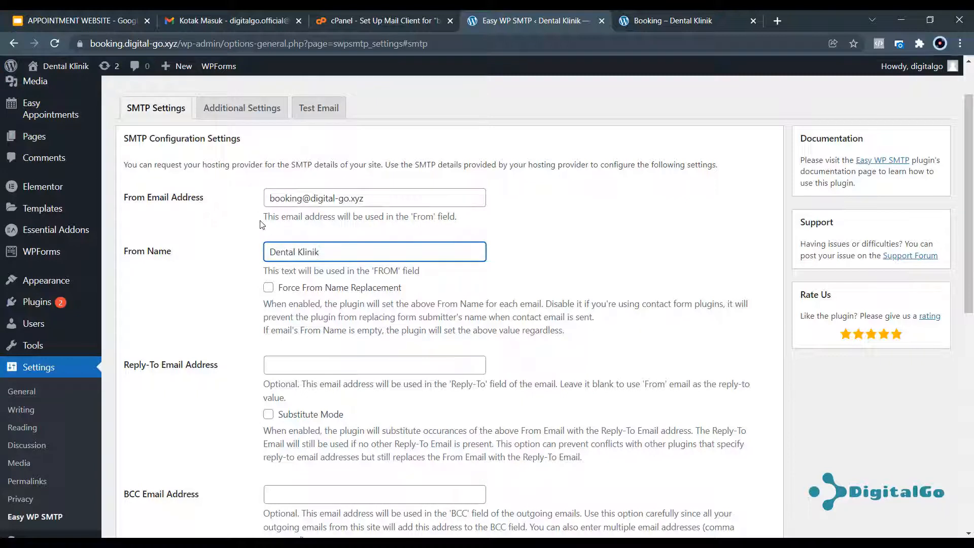
pyautogui.click(293, 368)
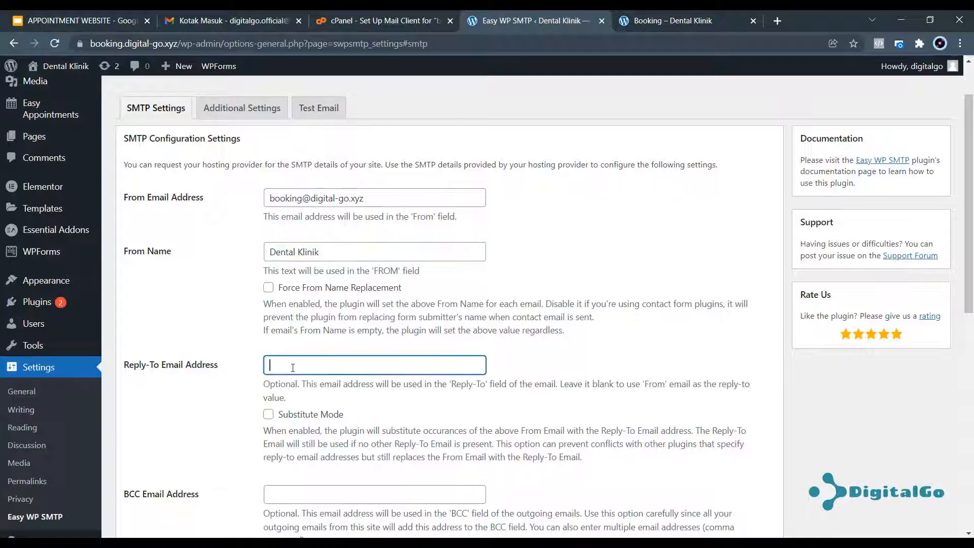
pyautogui.hotkey('ctrl', 'v')
pyautogui.scroll(-5, 355, 304)
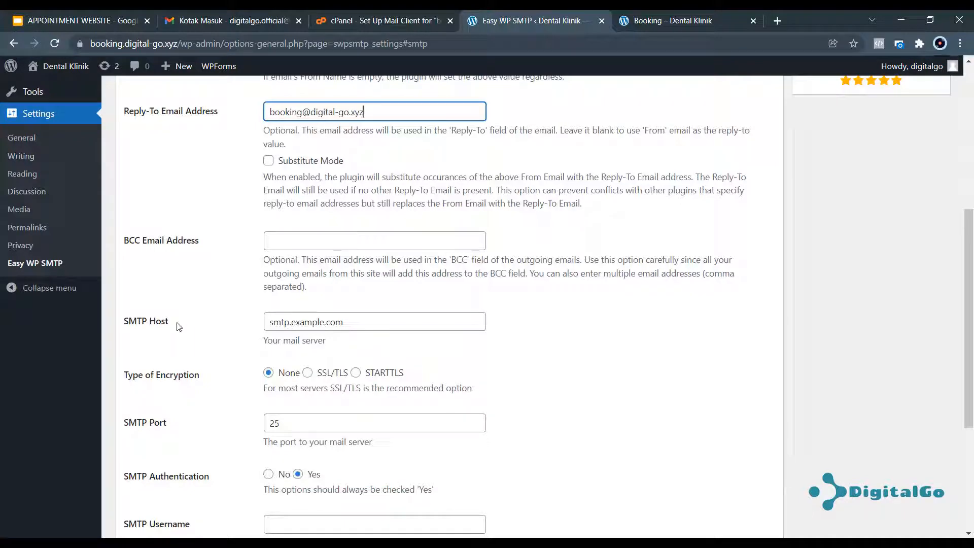
pyautogui.click(669, 23)
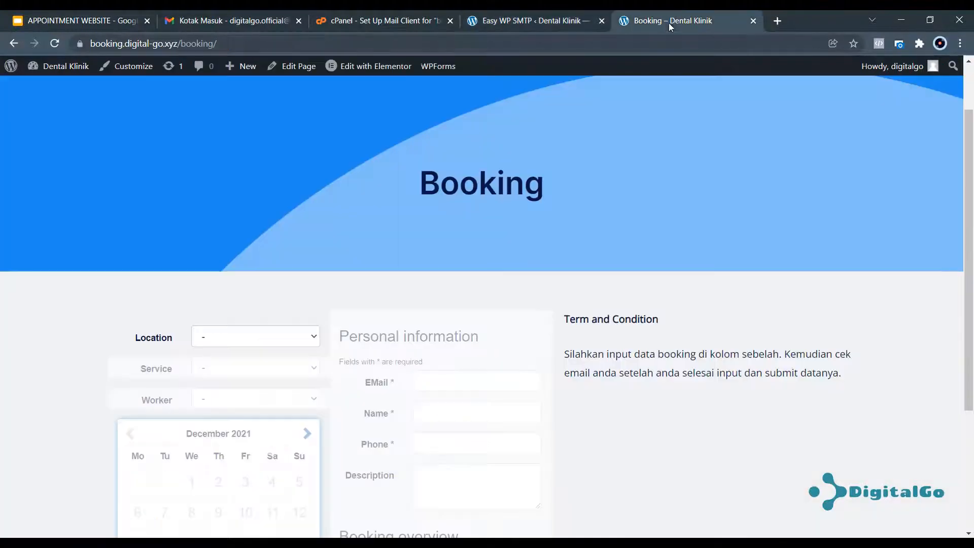
pyautogui.click(510, 20)
# Copy the outgoing server sabang.iixcp.rumahweb.net from cPanel into the SMTP Host field.
pyautogui.click(387, 21)
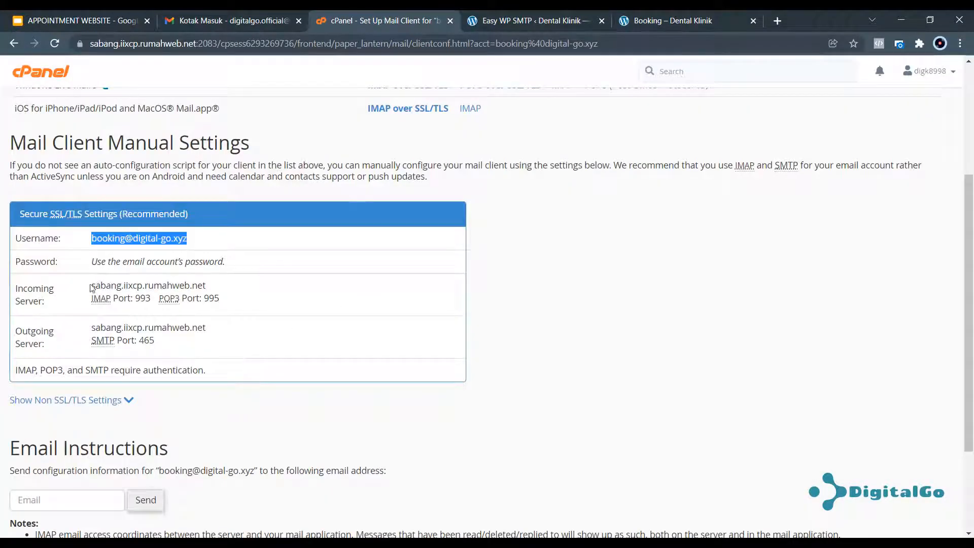
pyautogui.click(94, 285)
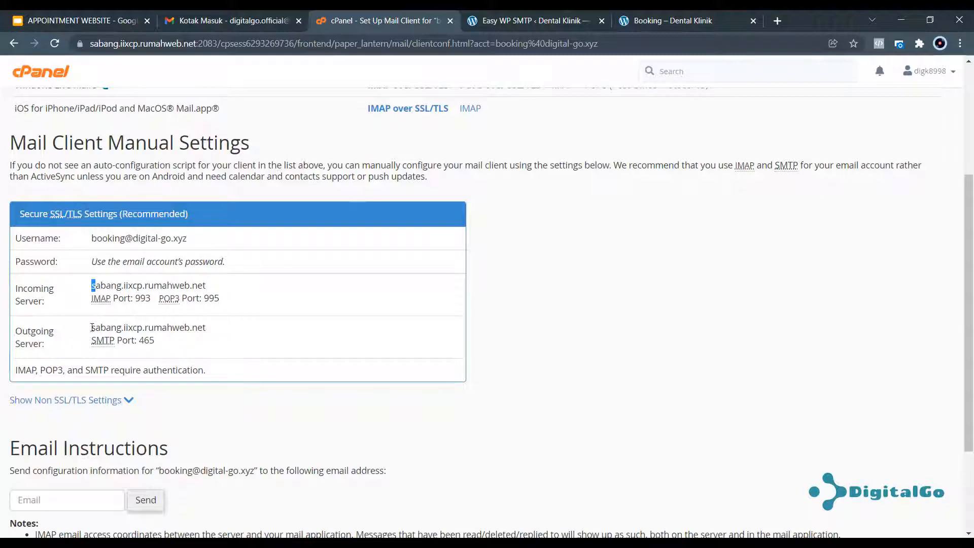
pyautogui.moveTo(91, 332); pyautogui.dragTo(209, 329)
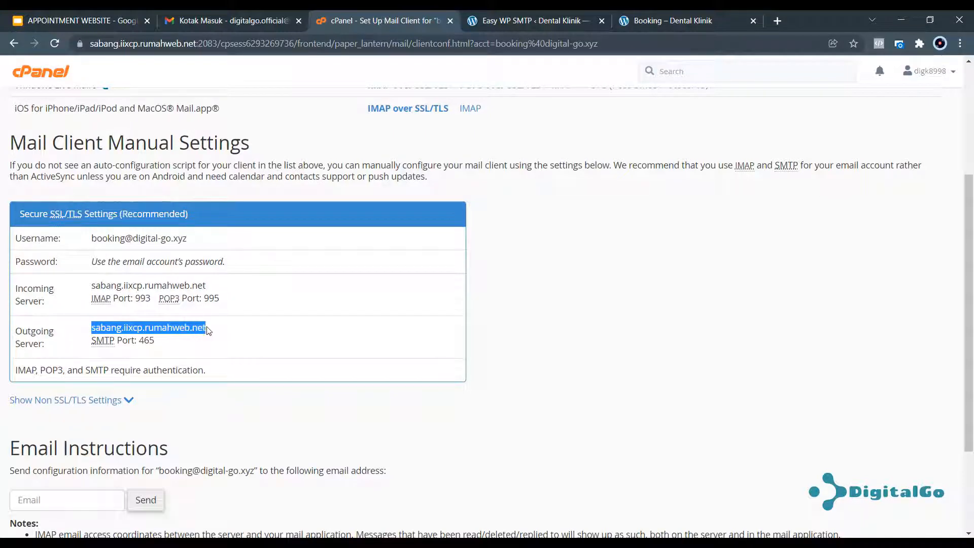
pyautogui.click(550, 20)
pyautogui.scroll(-4, 320, 149)
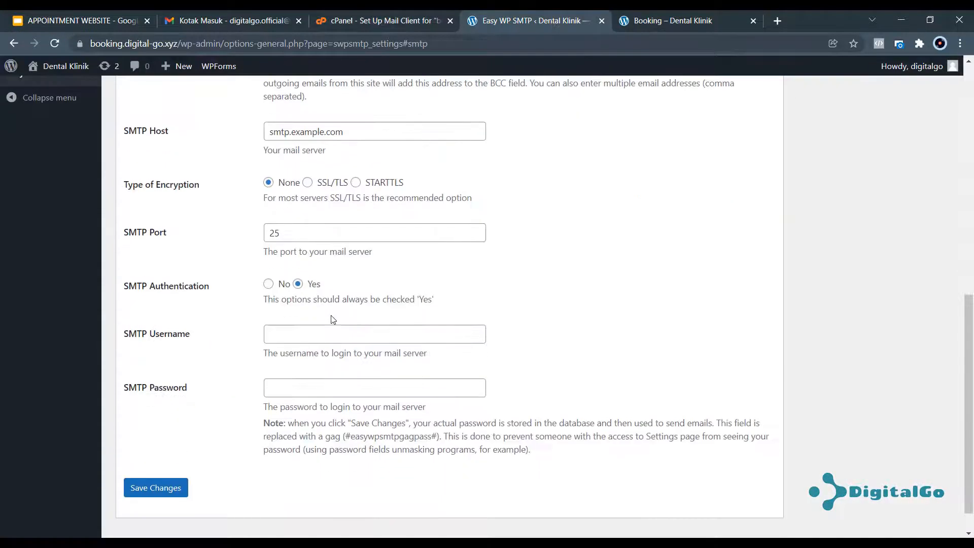
pyautogui.moveTo(345, 131); pyautogui.dragTo(274, 131)
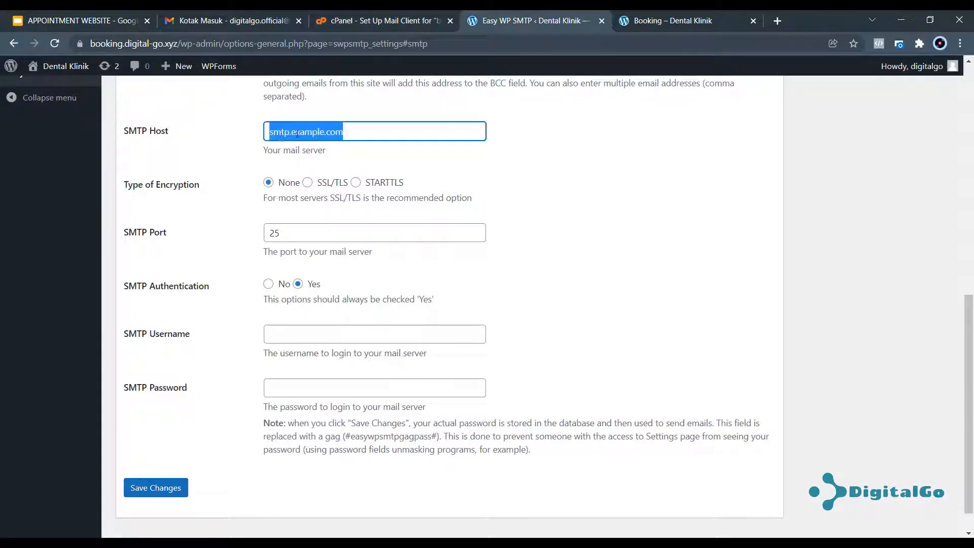
pyautogui.press('BackSpace')
pyautogui.rightClick(299, 132)
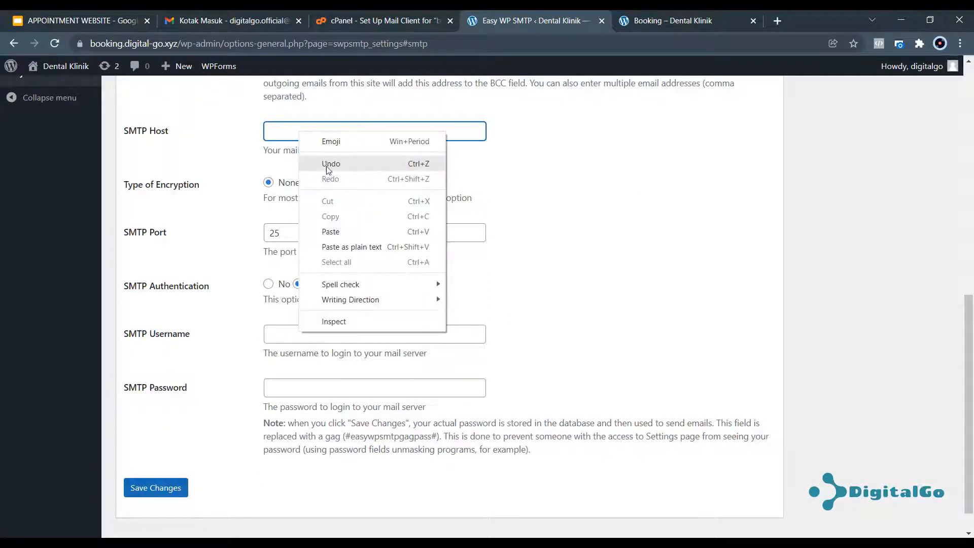
pyautogui.click(337, 230)
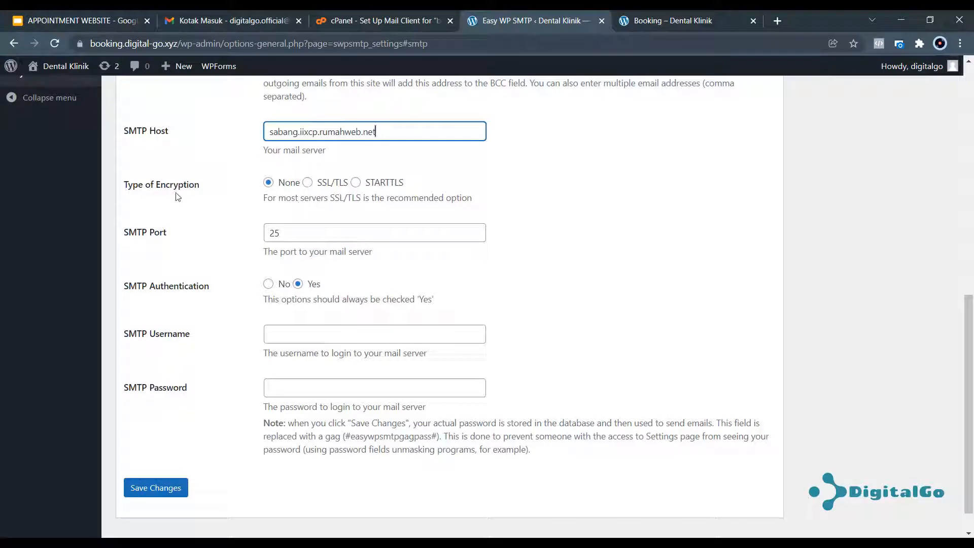
# Set SMTP encryption to SSL/TLS and the port to 465.
pyautogui.click(308, 183)
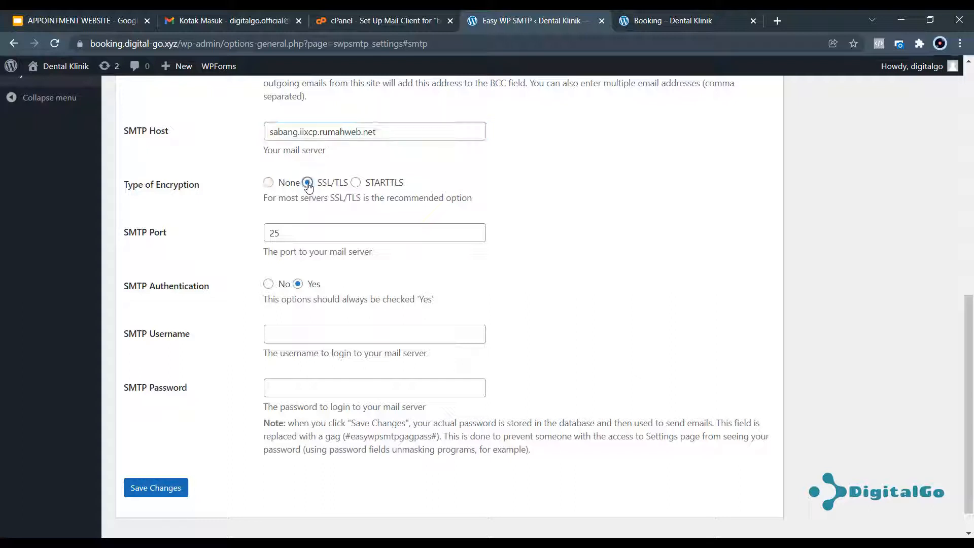
pyautogui.moveTo(280, 235); pyautogui.dragTo(261, 239)
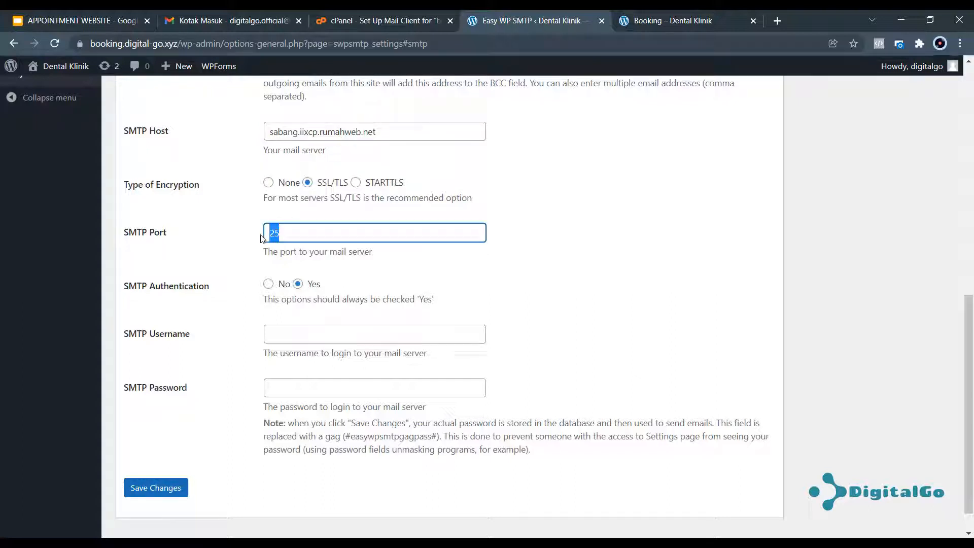
pyautogui.write('4')
# Enter the booking mailbox address as SMTP username, fill in its password, and save the settings.
pyautogui.scroll(6, 437, 166)
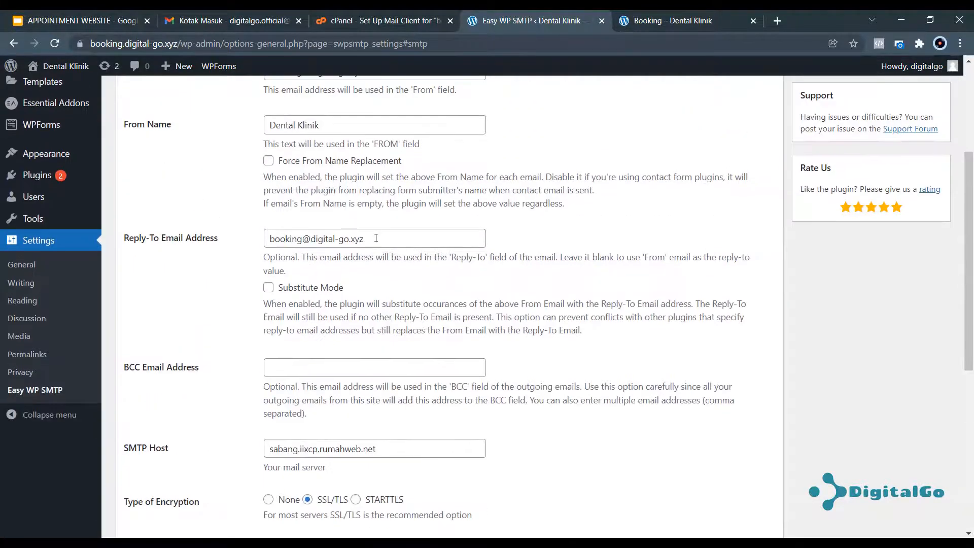
pyautogui.moveTo(377, 238); pyautogui.dragTo(267, 248)
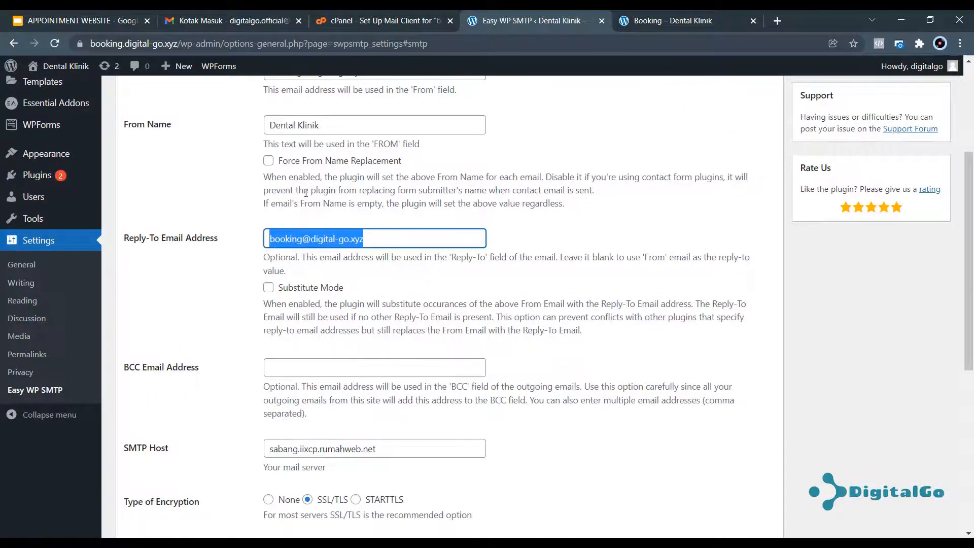
pyautogui.scroll(4, 353, 277)
pyautogui.moveTo(378, 257); pyautogui.dragTo(267, 263)
pyautogui.scroll(-10, 395, 260)
pyautogui.click(309, 299)
pyautogui.hotkey('ctrl', 'v')
pyautogui.click(311, 354)
pyautogui.write('•••••••••••')
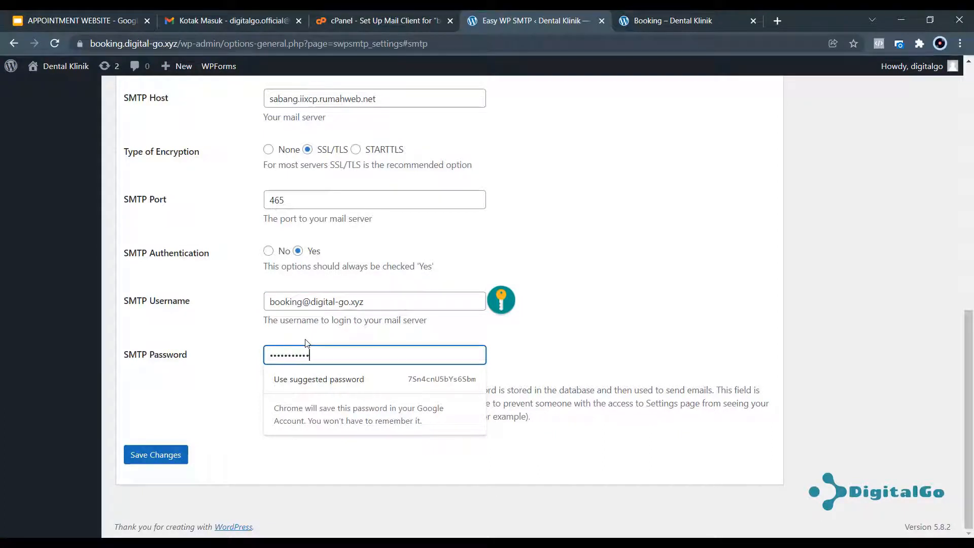
pyautogui.click(671, 279)
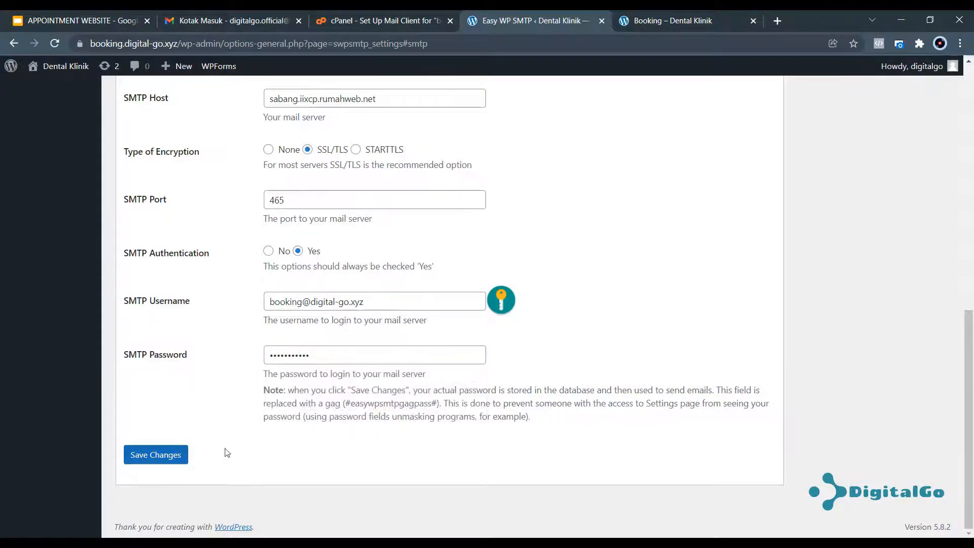
pyautogui.click(155, 454)
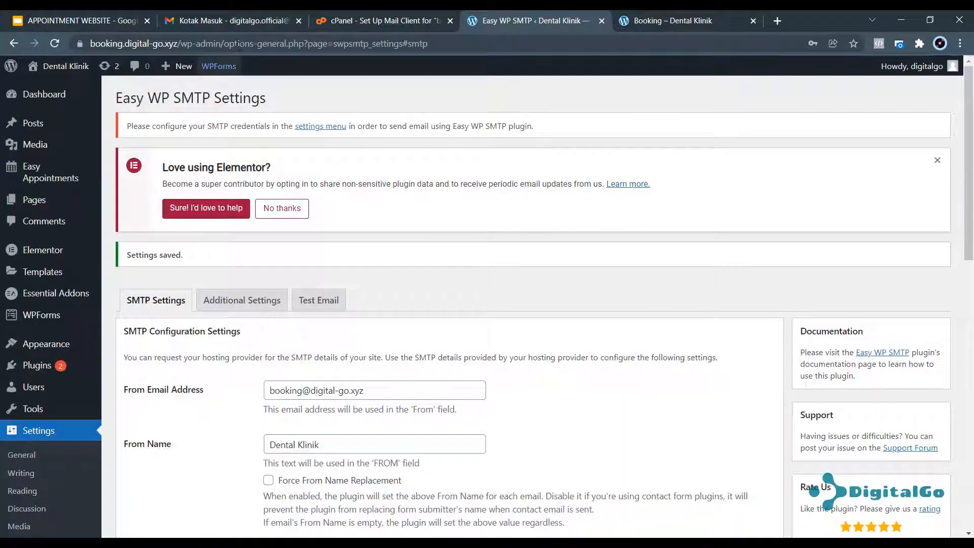
# Check the Gmail inbox and cPanel mail settings, then bring up Easy WP SMTP's Test Email section.
pyautogui.click(231, 22)
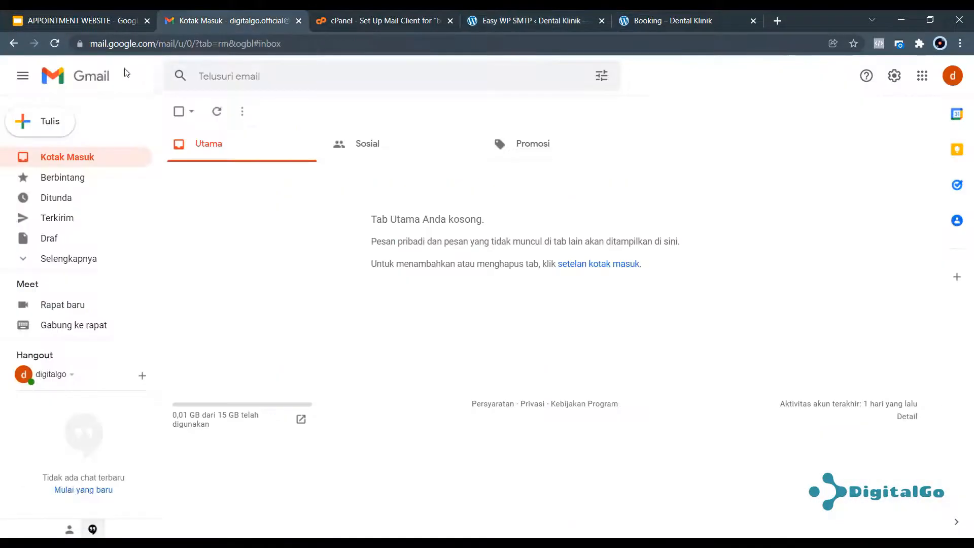
pyautogui.click(217, 112)
pyautogui.click(380, 22)
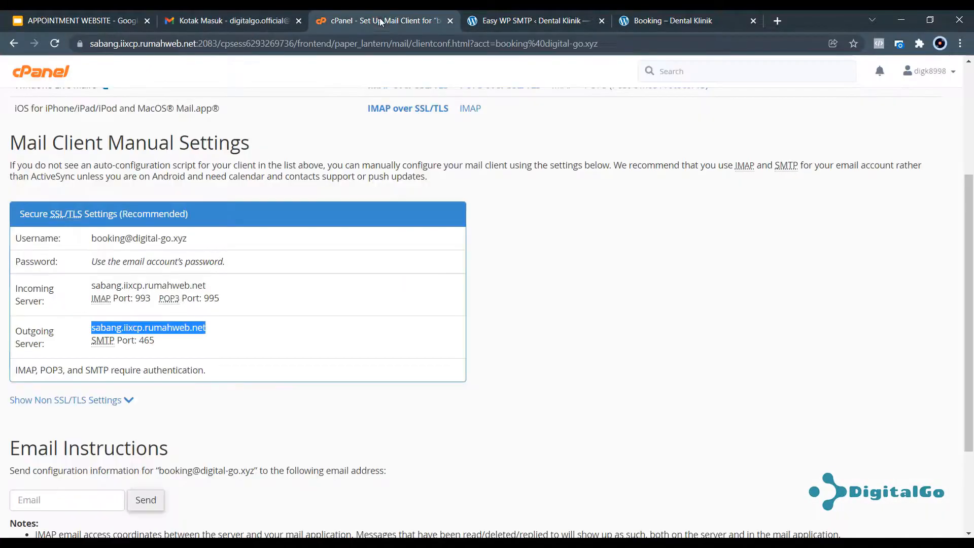
pyautogui.click(502, 20)
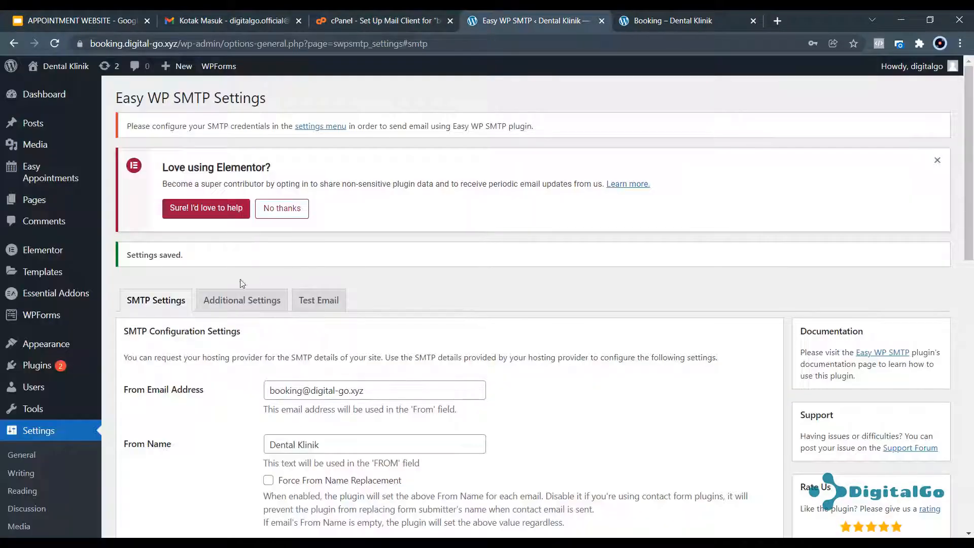
pyautogui.click(319, 300)
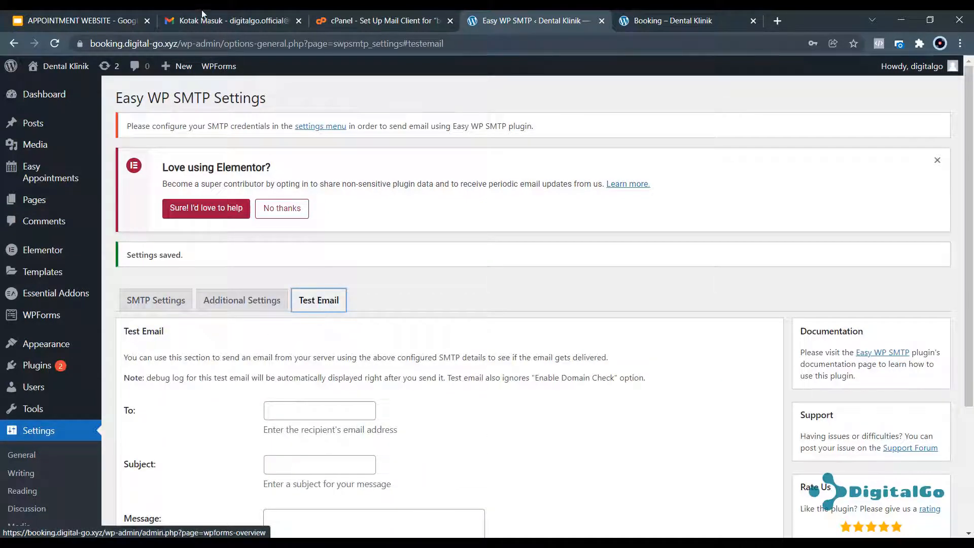
pyautogui.click(223, 20)
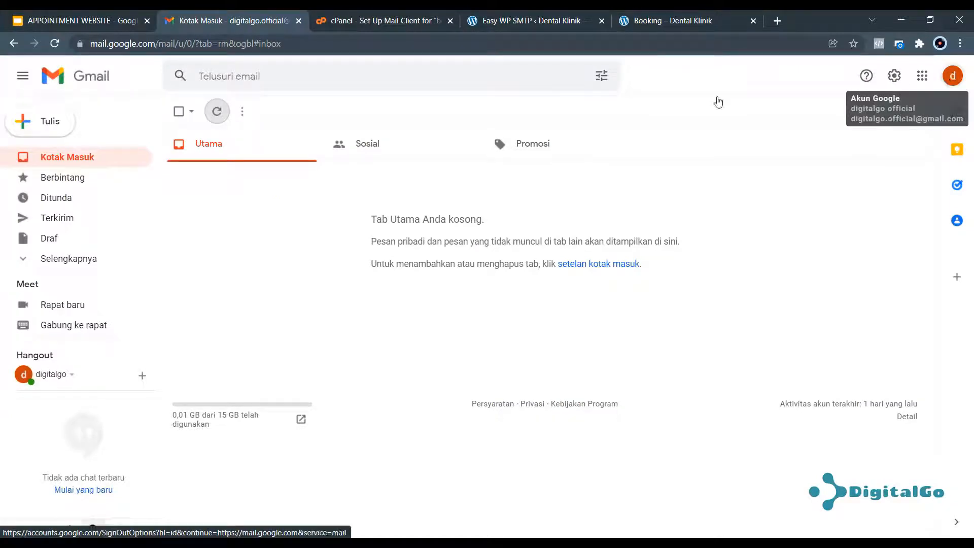
pyautogui.click(373, 20)
pyautogui.hotkey('ctrl', 'Tab')
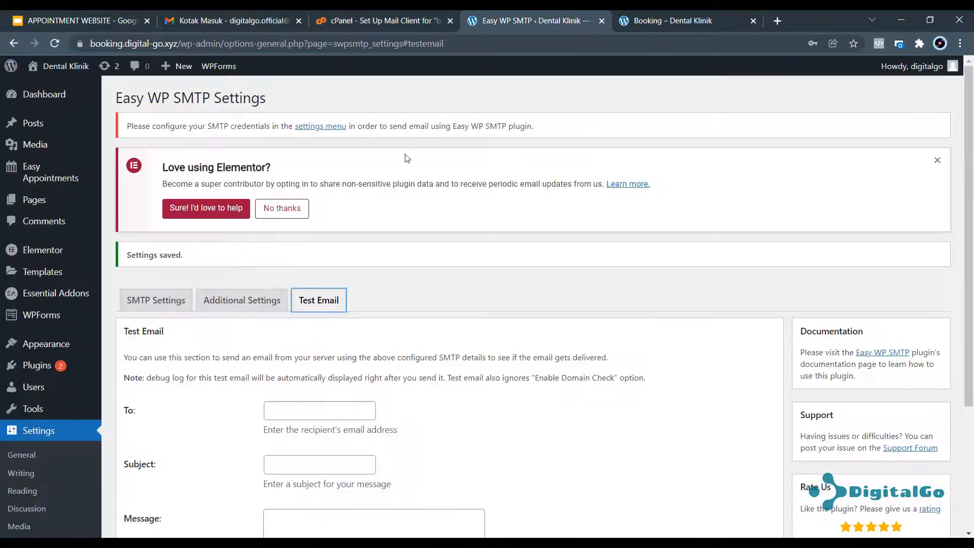
# Address the test email to the clinic's Gmail account with subject 'TEST DENTAL' and message 'Test Mail'.
pyautogui.scroll(-3, 315, 302)
pyautogui.click(324, 285)
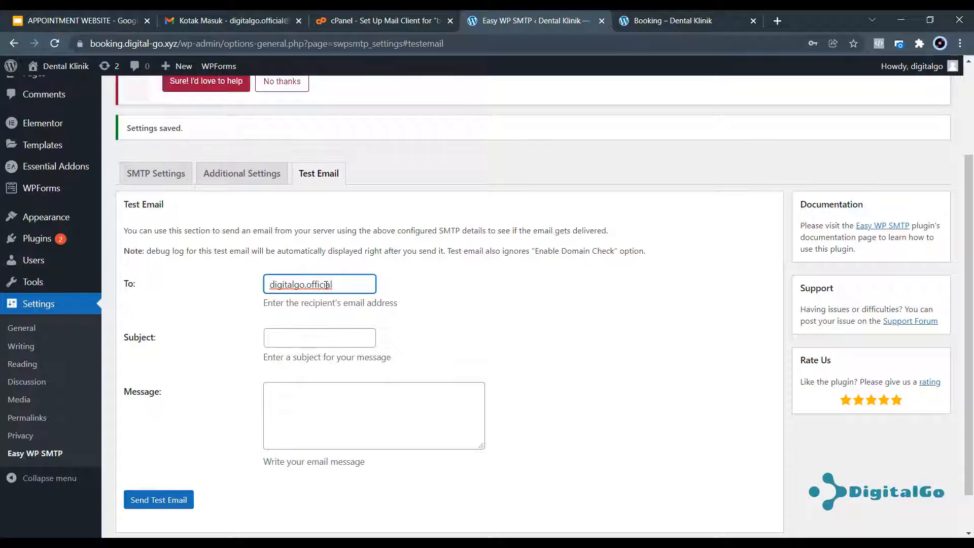
pyautogui.press('Tab')
pyautogui.write('TEST')
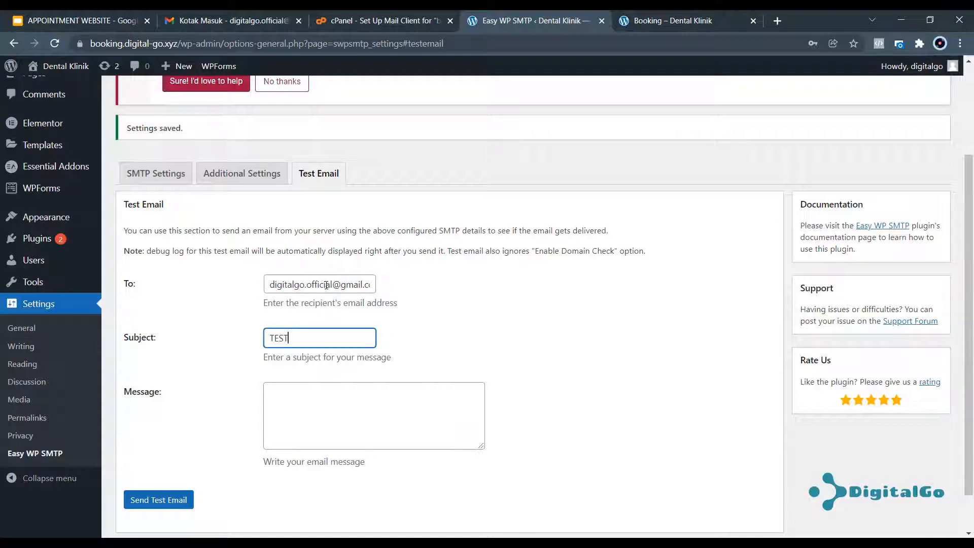
pyautogui.write(' DENTAL')
pyautogui.press('Tab')
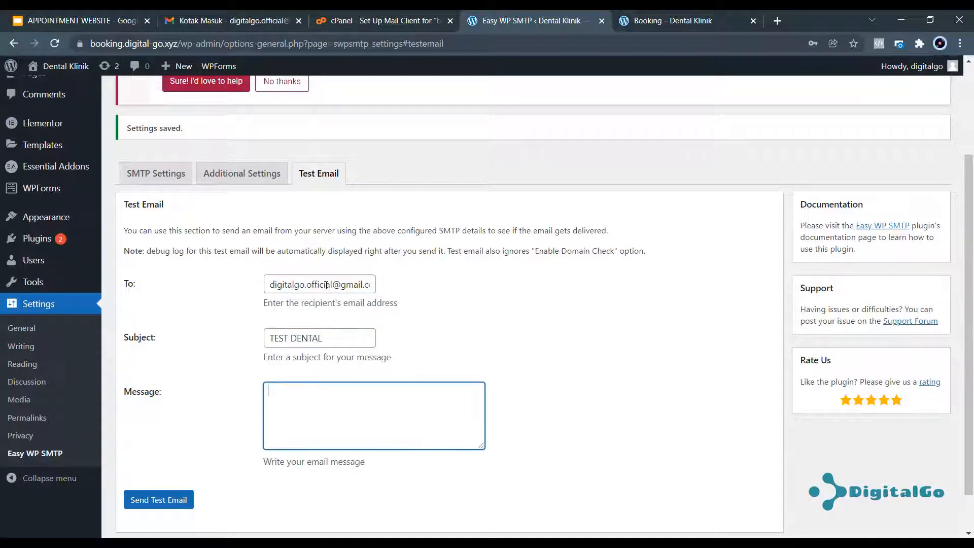
pyautogui.write('Test Mail')
# Send the test email and verify the success notice reports no errors.
pyautogui.click(135, 498)
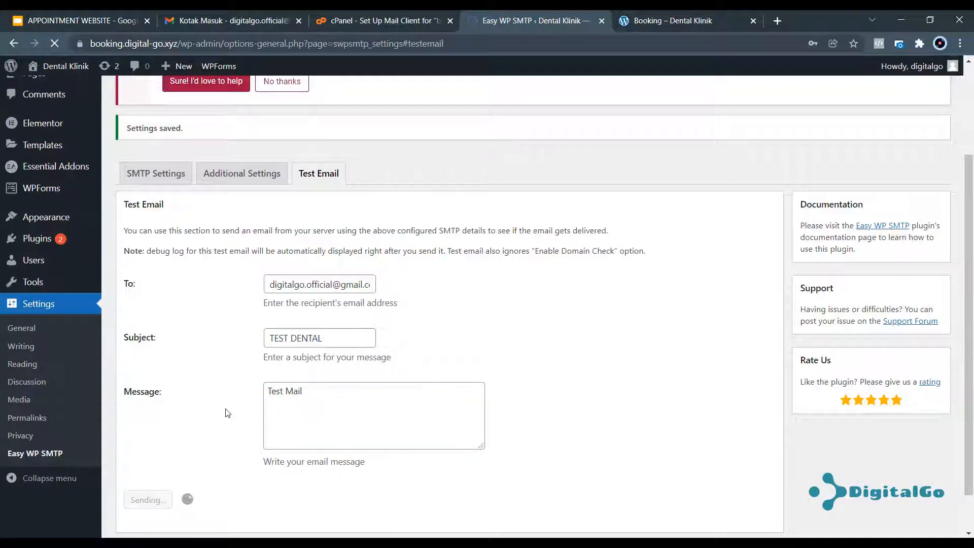
pyautogui.scroll(3, 205, 152)
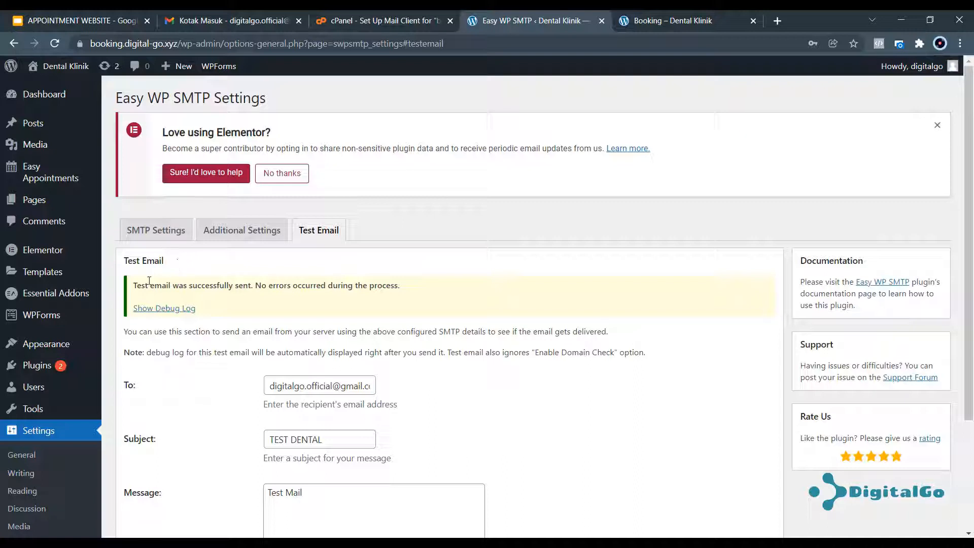
pyautogui.moveTo(136, 287); pyautogui.dragTo(414, 292)
pyautogui.click(414, 292)
# Refresh Gmail and open the TEST DENTAL email from Dental Klinik.
pyautogui.click(262, 27)
pyautogui.click(217, 113)
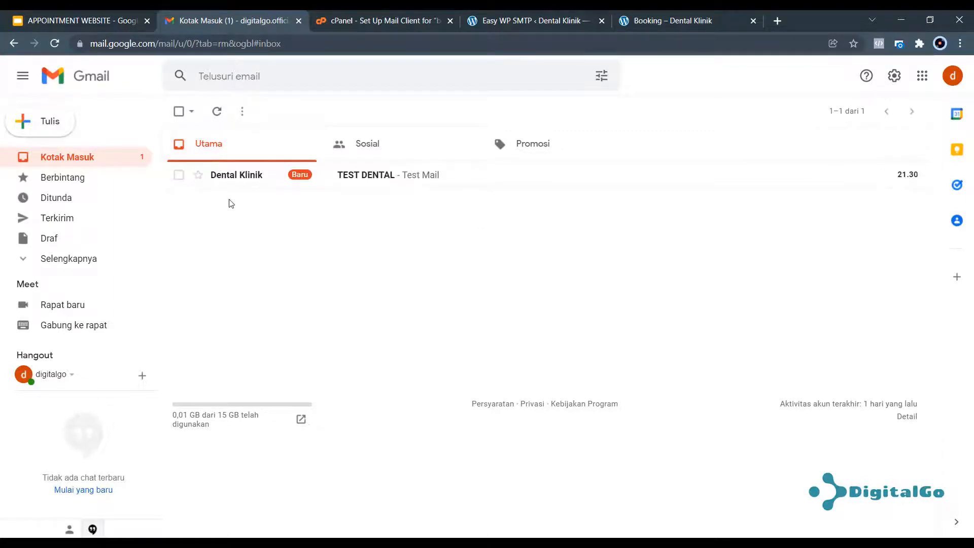
pyautogui.click(243, 178)
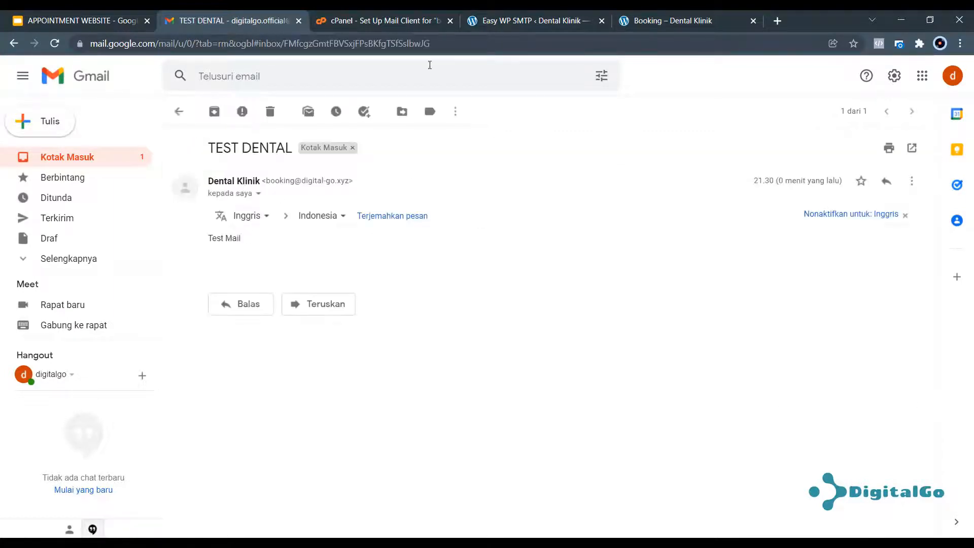
pyautogui.click(490, 21)
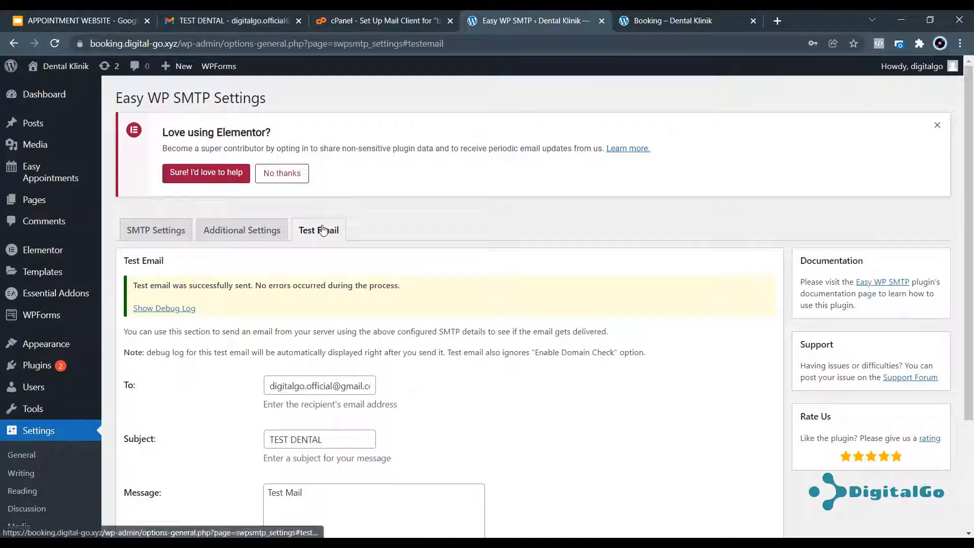
# Dismiss the Elementor opt-in notice, reload the booking page, and return to Easy WP SMTP.
pyautogui.click(937, 125)
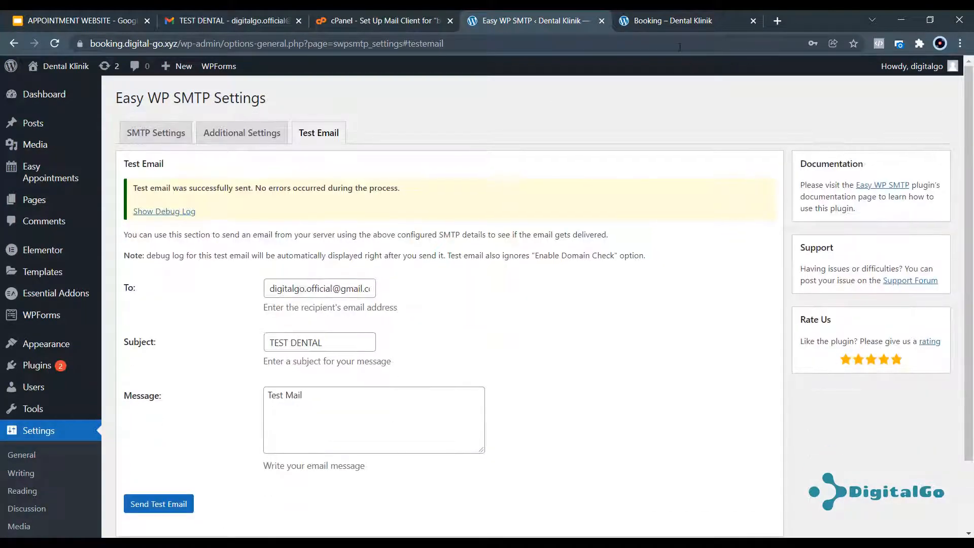
pyautogui.click(677, 28)
pyautogui.click(54, 43)
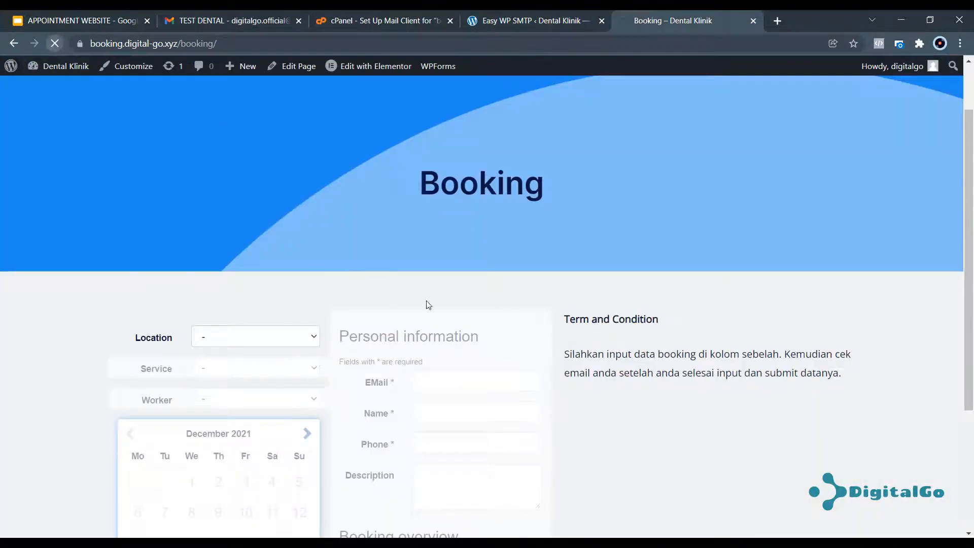
pyautogui.scroll(-5, 438, 364)
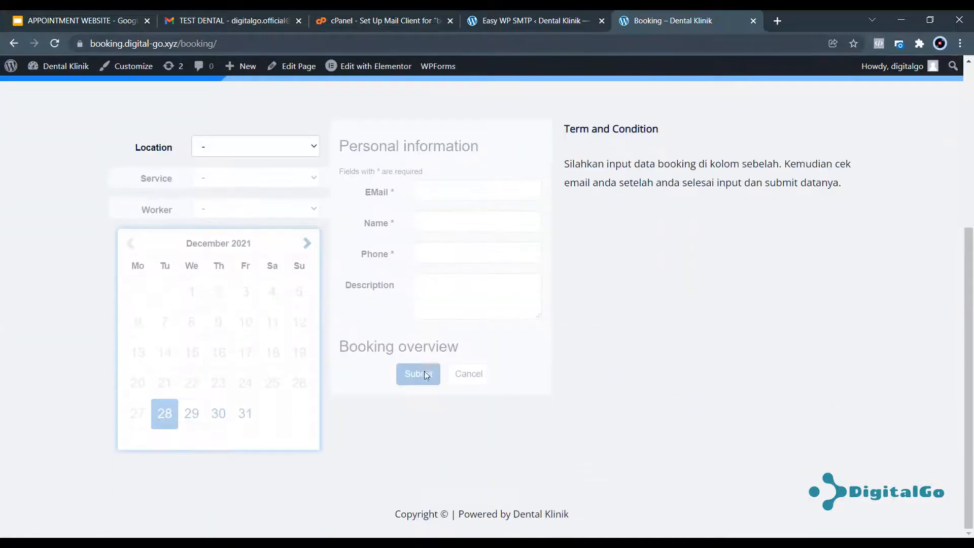
pyautogui.scroll(6, 439, 301)
pyautogui.click(538, 17)
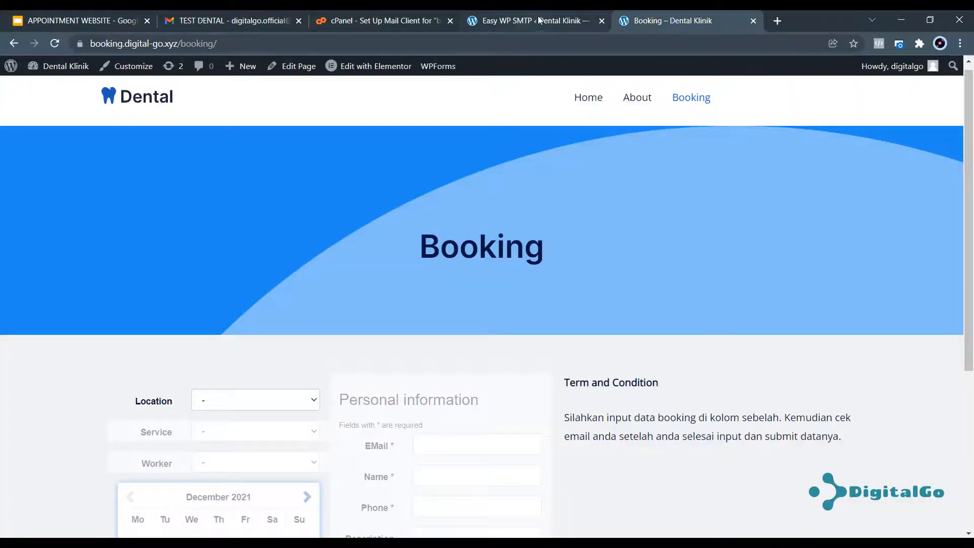
pyautogui.click(539, 20)
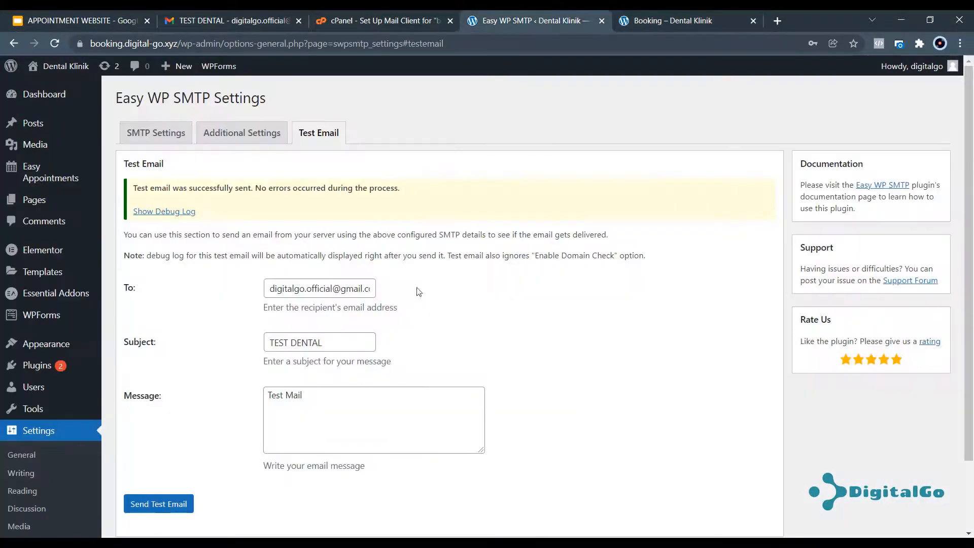
pyautogui.moveTo(28, 176)
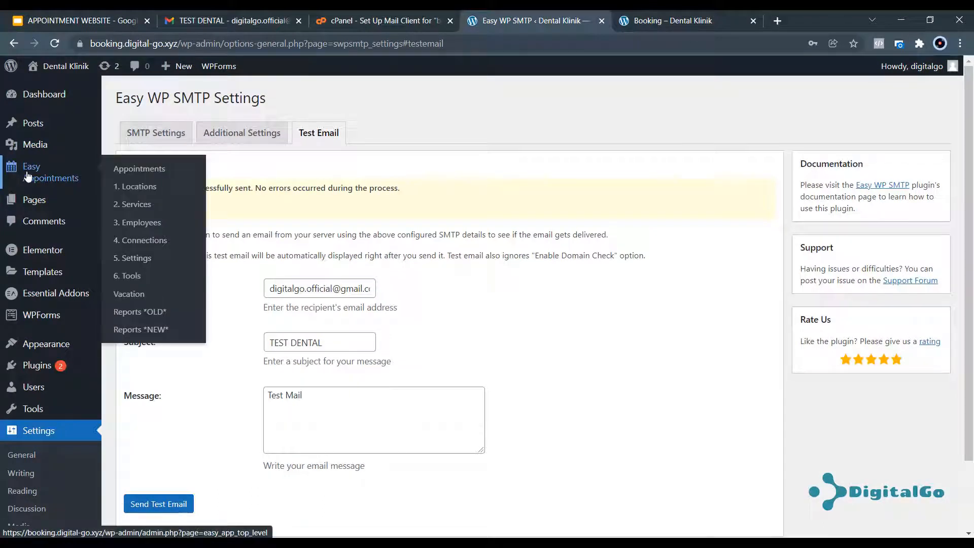
# Open Easy Appointments Mail Notifications and review the Pending, Reservation, Cancelled, Confirmed and Admin templates.
pyautogui.click(139, 260)
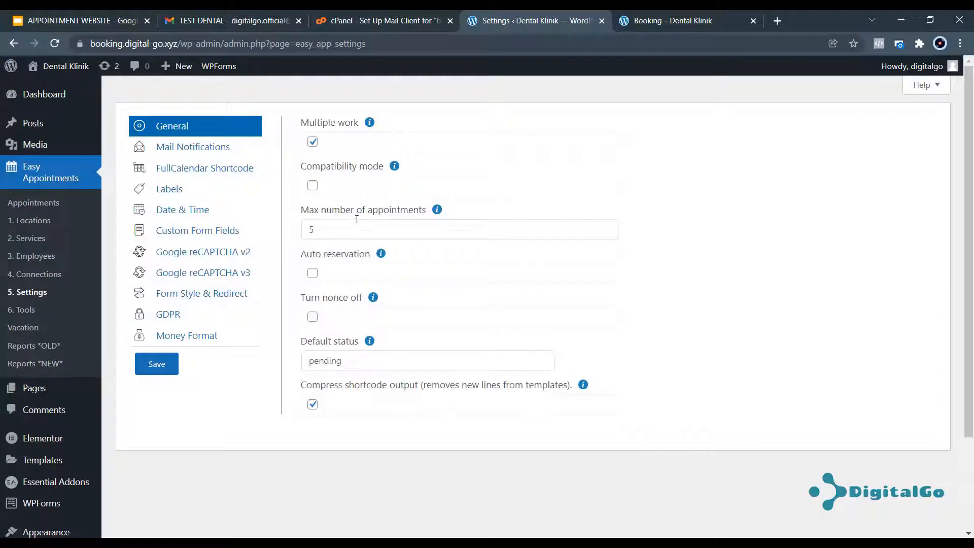
pyautogui.click(186, 152)
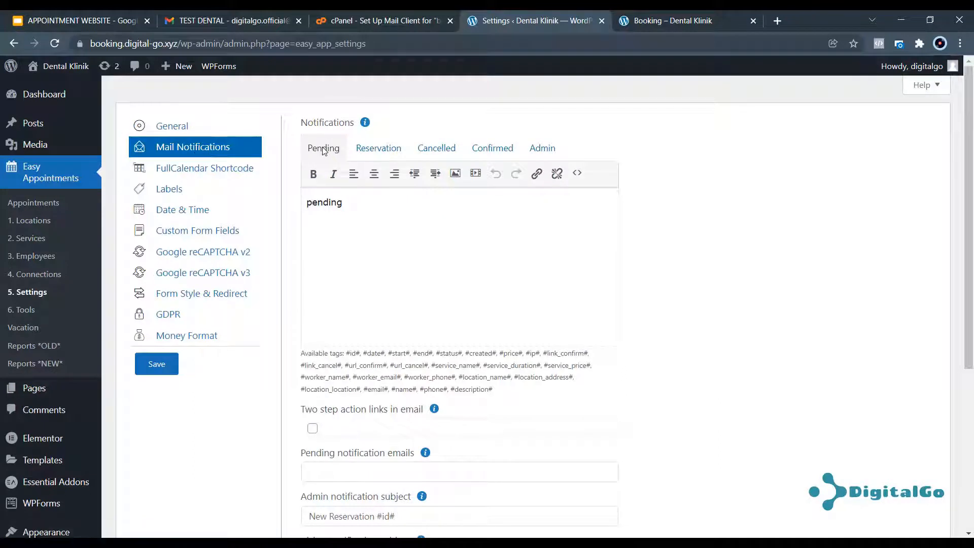
pyautogui.click(378, 151)
pyautogui.click(437, 152)
pyautogui.click(482, 152)
pyautogui.click(541, 148)
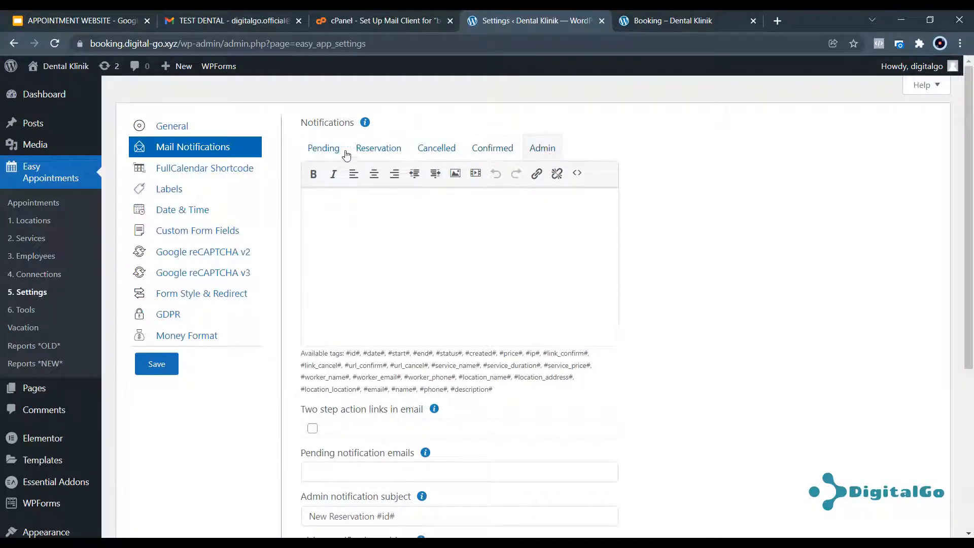
pyautogui.click(322, 147)
pyautogui.doubleClick(335, 202)
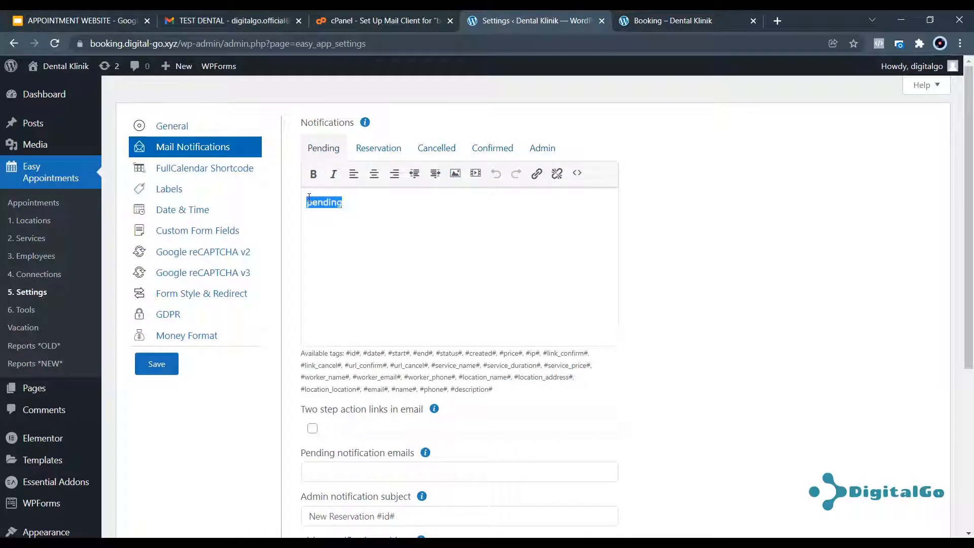
pyautogui.click(379, 148)
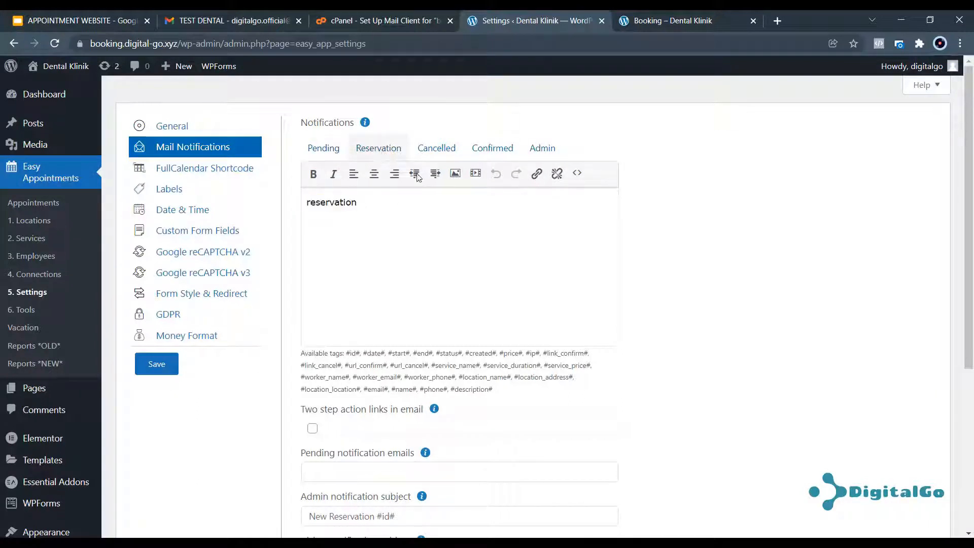
pyautogui.click(479, 148)
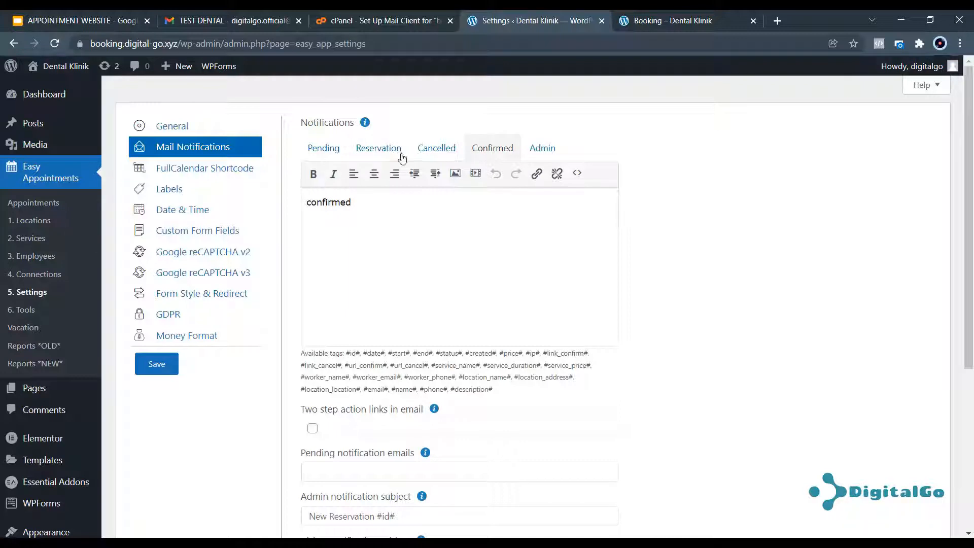
pyautogui.click(323, 148)
# Replace the word 'pending' with the greeting 'Terimakasih #name#'.
pyautogui.moveTo(347, 204); pyautogui.dragTo(306, 206)
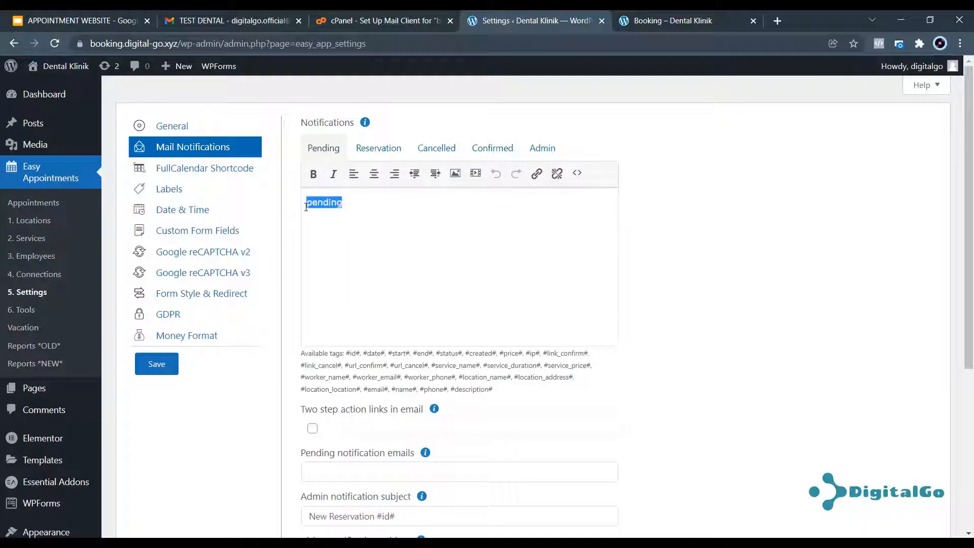
pyautogui.write('Terimakasih')
pyautogui.moveTo(482, 365); pyautogui.dragTo(496, 377)
pyautogui.click(474, 376)
pyautogui.moveTo(393, 390); pyautogui.dragTo(417, 391)
pyautogui.hotkey('ctrl', 'c')
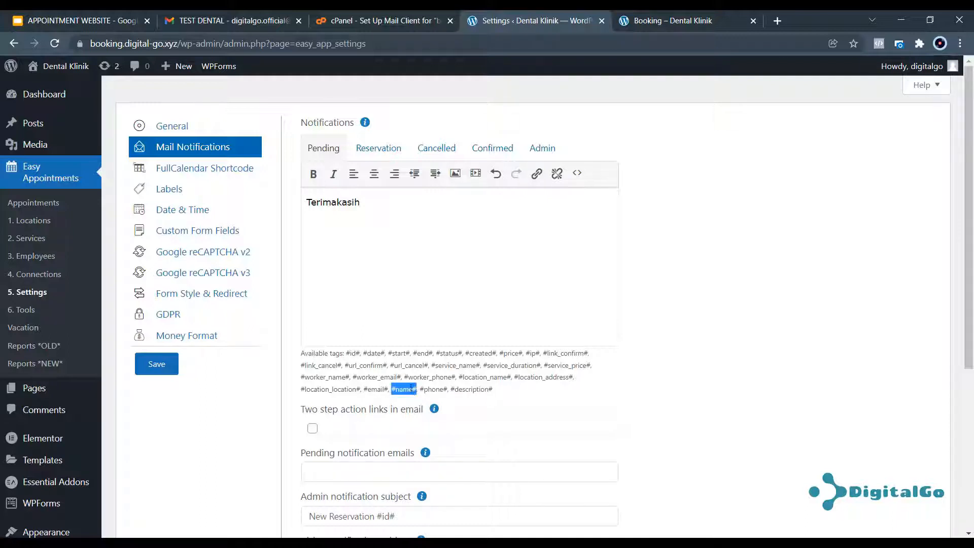
pyautogui.click(393, 206)
pyautogui.hotkey('ctrl', 'v')
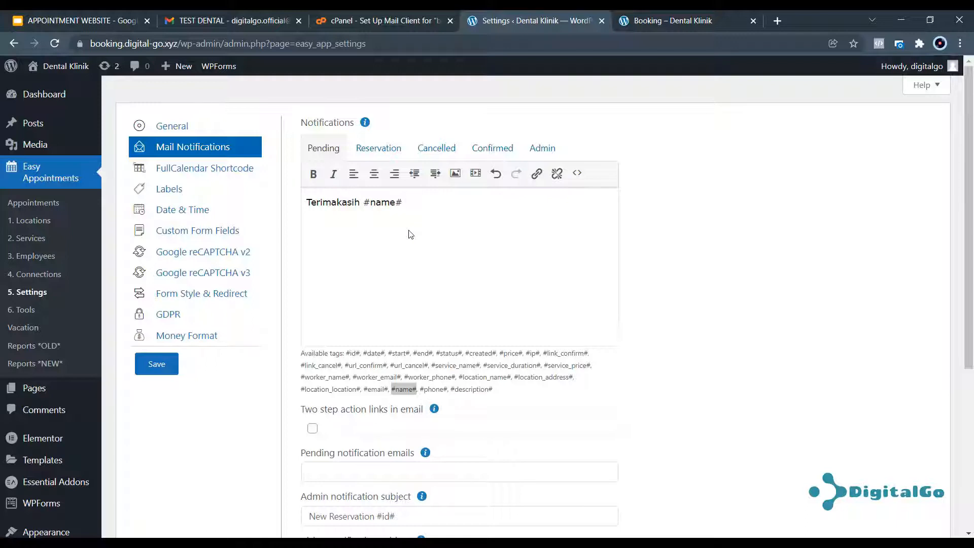
# Add the line 'Berikut adalah jadwal kunjungan anda ke Dental Klinik'.
pyautogui.write('S')
pyautogui.press('BackSpace')
pyautogui.write('Berikut adalah kad')
pyautogui.press('BackSpace')
pyautogui.press('BackSpace')
pyautogui.press('BackSpace')
pyautogui.write('jadwal ku')
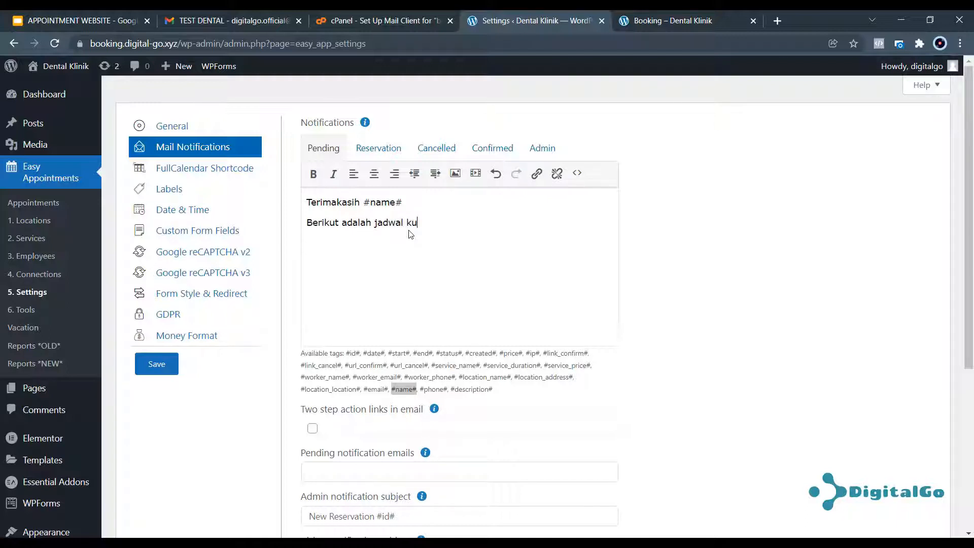
pyautogui.write('njungan anda ke ')
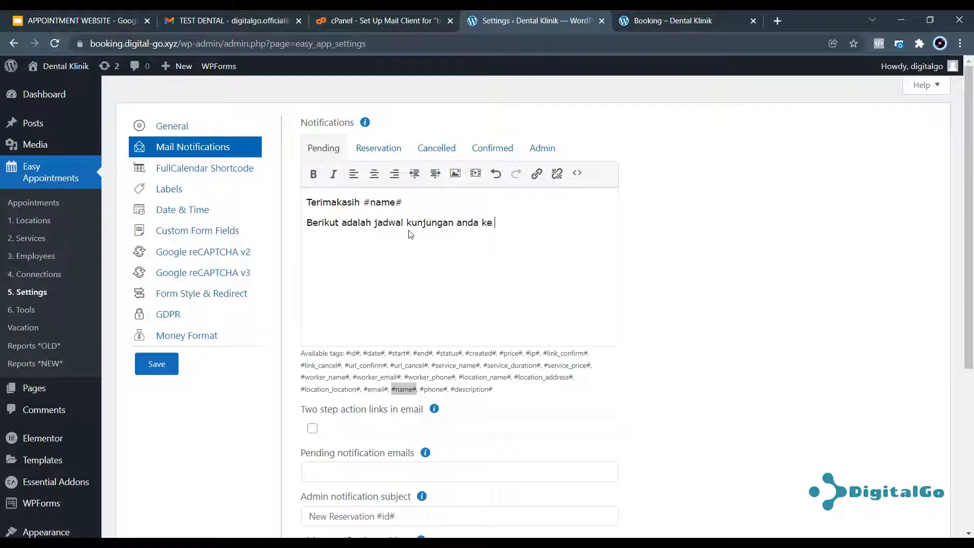
pyautogui.write('Dental Klinik ')
pyautogui.write('Nama')
pyautogui.write(' :')
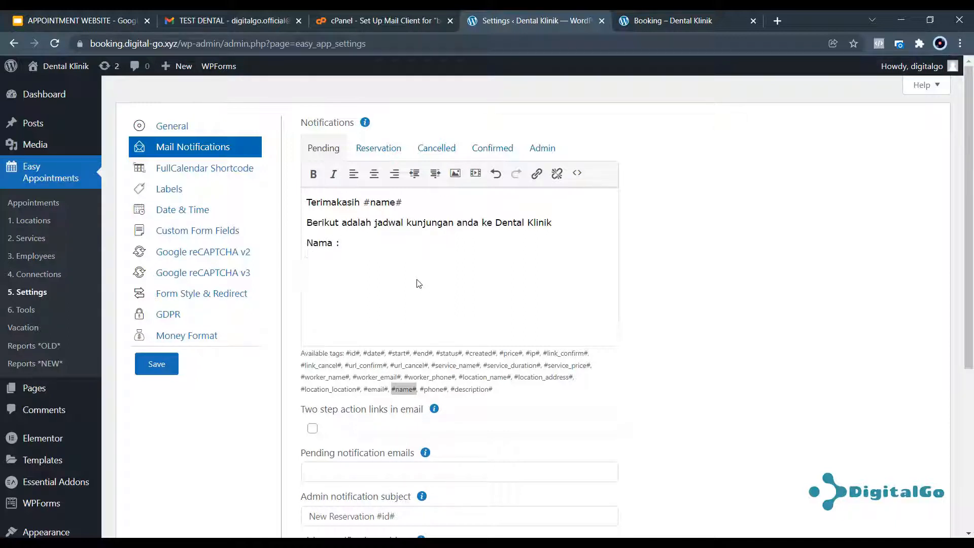
# Add label lines Nomor Urut, Nama, Cabang, Alamat and Jadwal below the schedule sentence.
pyautogui.press('Up')
pyautogui.hotkey('shift', 'Right')
pyautogui.hotkey('shift', 'Right')
pyautogui.hotkey('shift', 'Right')
pyautogui.hotkey('shift', 'Right')
pyautogui.write('Nomor Urut')
pyautogui.press('Down')
pyautogui.write('Nama')
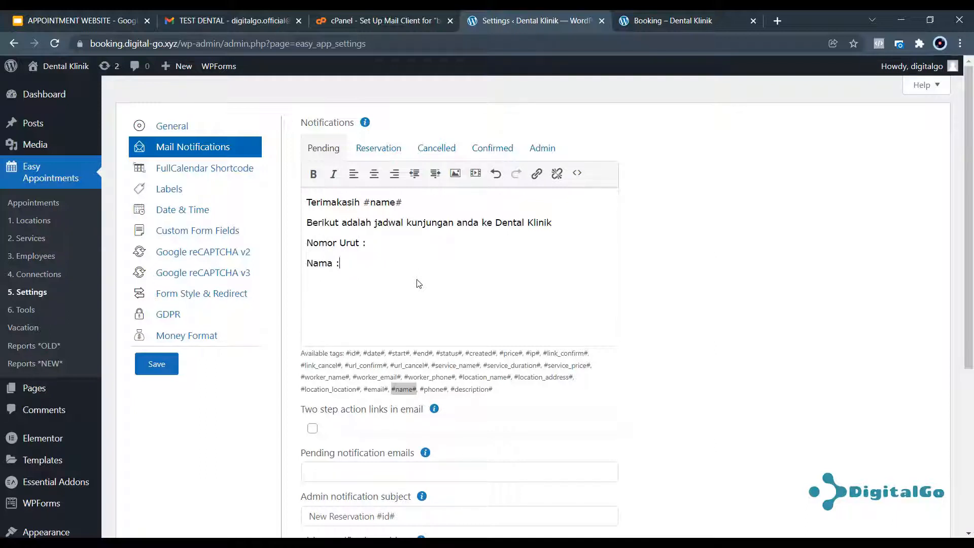
pyautogui.press('Return')
pyautogui.write('Alam')
pyautogui.press('BackSpace')
pyautogui.press('BackSpace')
pyautogui.press('BackSpace')
pyautogui.press('BackSpace')
pyautogui.write('Cabang :')
pyautogui.press('Return')
pyautogui.write('Alamat :')
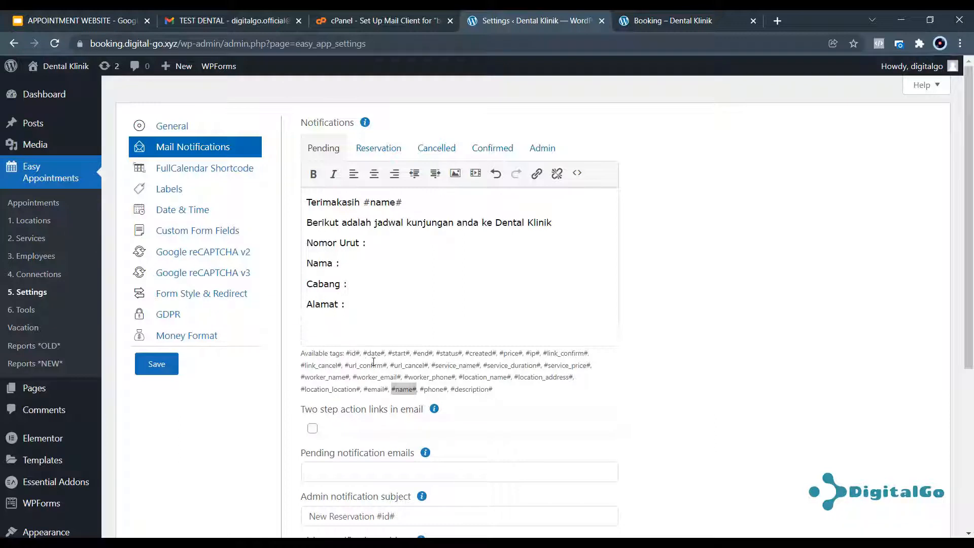
pyautogui.write('Jadwal :')
# Insert the #id# tag after Nomor Urut and #name# after Nama.
pyautogui.moveTo(346, 354); pyautogui.dragTo(361, 354)
pyautogui.hotkey('ctrl', 'c')
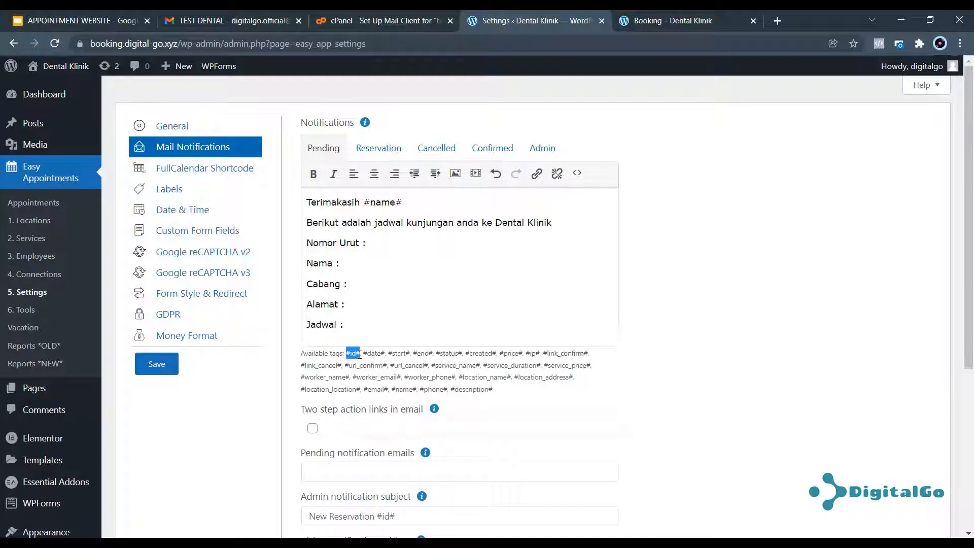
pyautogui.click(378, 243)
pyautogui.hotkey('ctrl', 'v')
pyautogui.moveTo(417, 390); pyautogui.dragTo(392, 392)
pyautogui.hotkey('ctrl', 'c')
pyautogui.click(378, 262)
pyautogui.hotkey('ctrl', 'v')
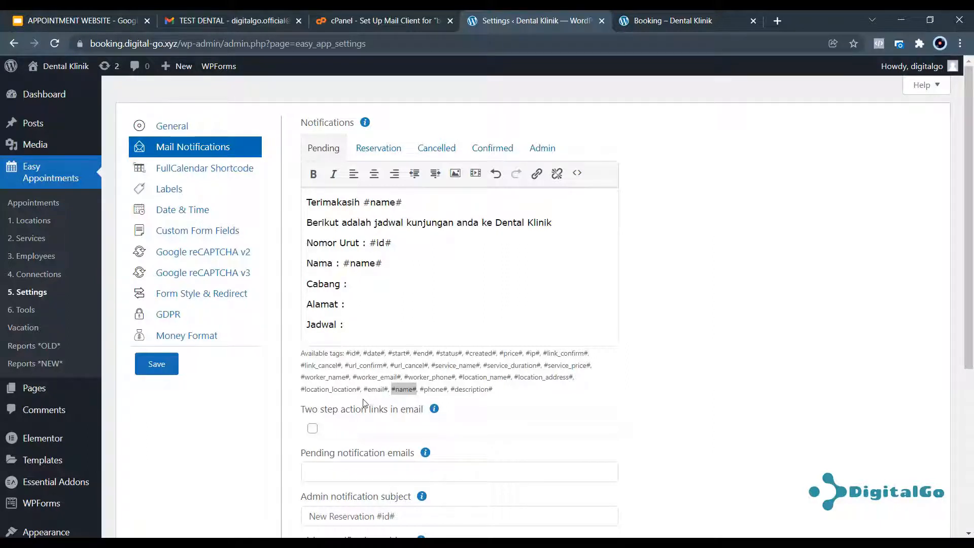
# Insert #location_location# after Cabang and #location_address# after Alamat.
pyautogui.moveTo(360, 388); pyautogui.dragTo(300, 390)
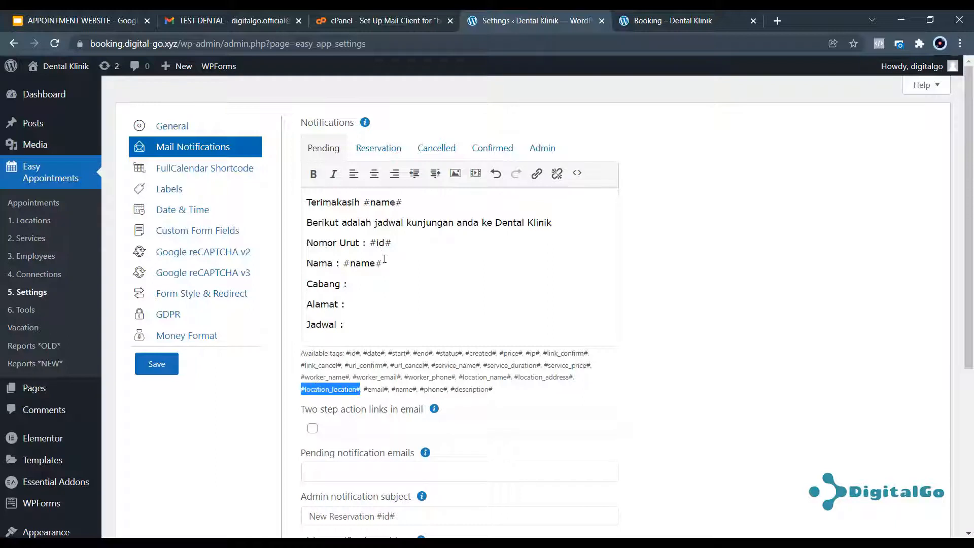
pyautogui.click(379, 283)
pyautogui.hotkey('ctrl', 'v')
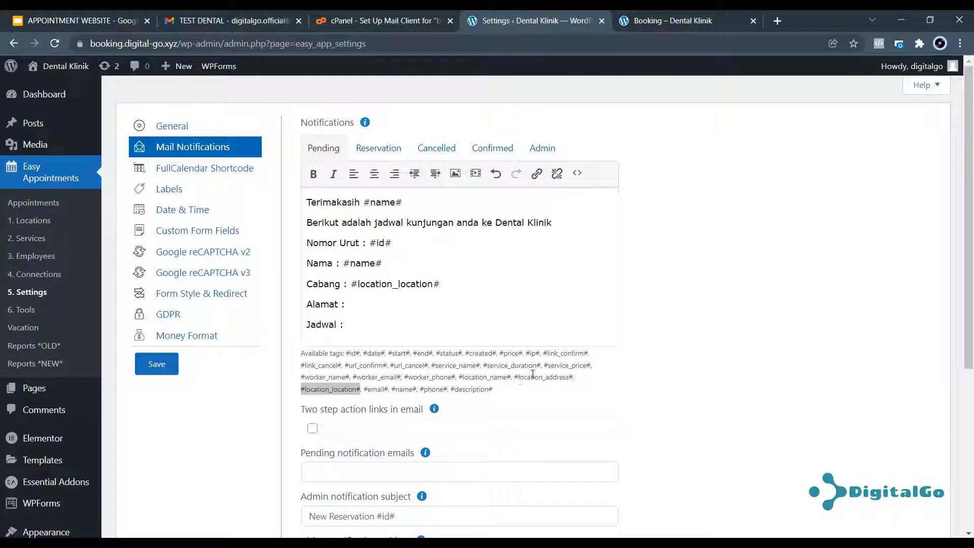
pyautogui.moveTo(514, 378); pyautogui.dragTo(572, 377)
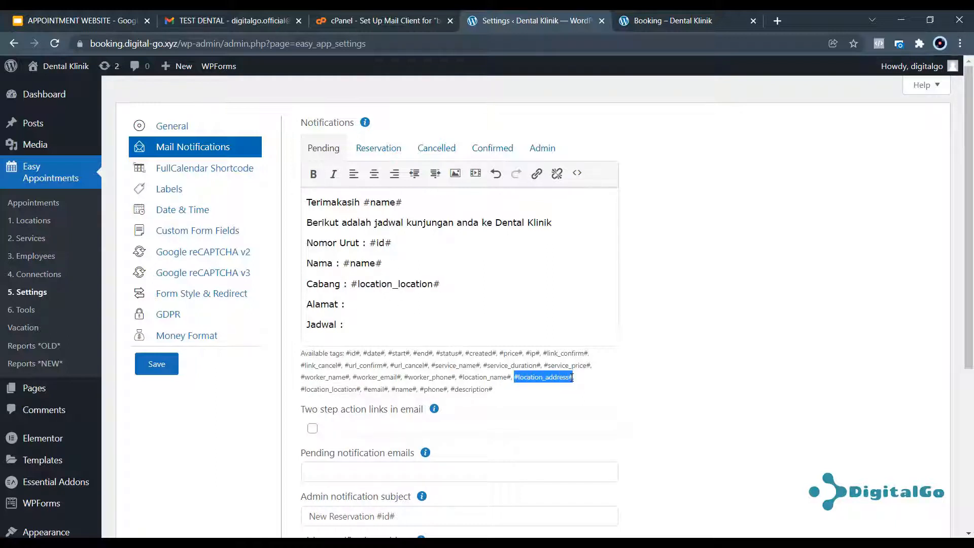
pyautogui.click(397, 306)
pyautogui.hotkey('ctrl', 'v')
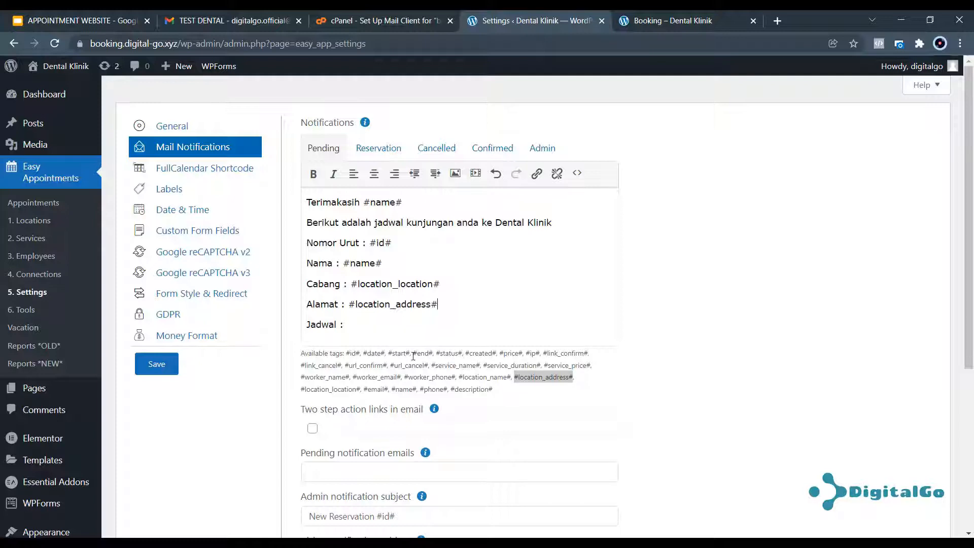
pyautogui.moveTo(383, 354)
pyautogui.mouseDown()
pyautogui.moveTo(365, 353)
pyautogui.moveTo(381, 350)
pyautogui.mouseUp()
pyautogui.click(368, 356)
pyautogui.click(363, 323)
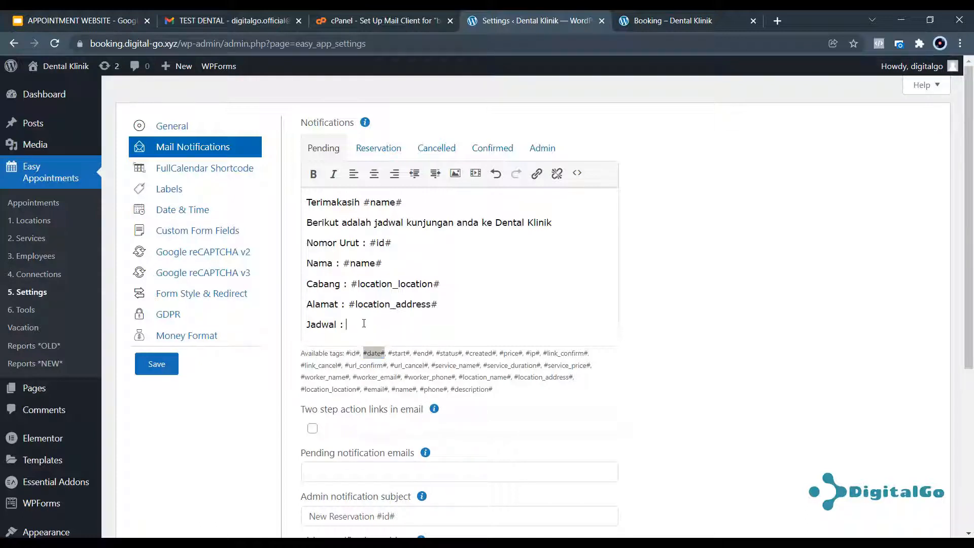
# Add #date# after Jadwal, then 'Silahkan klik link dibawah ini jika anda confirm datang :' with #link_confirm#.
pyautogui.hotkey('ctrl', 'v')
pyautogui.press('Return')
pyautogui.press('Return')
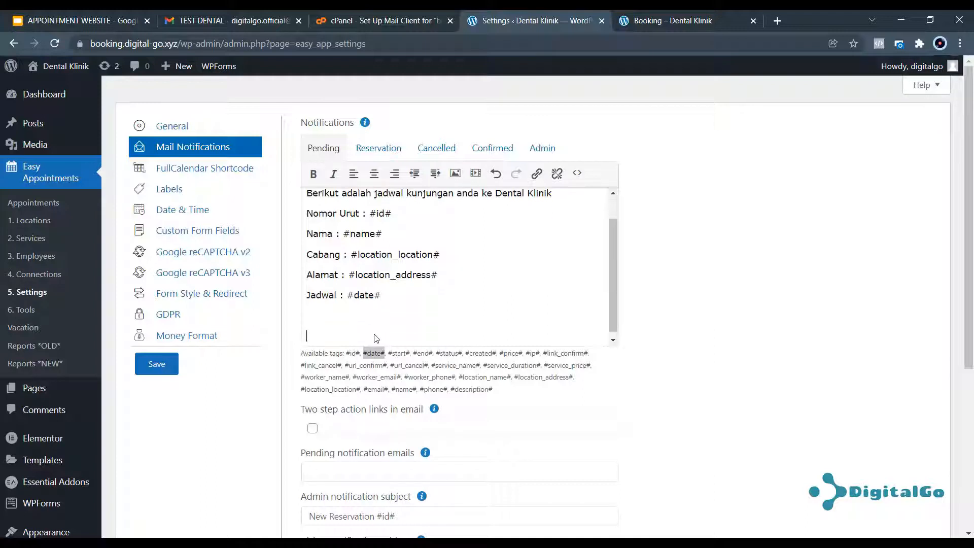
pyautogui.write('Silahkan klik link dibawah')
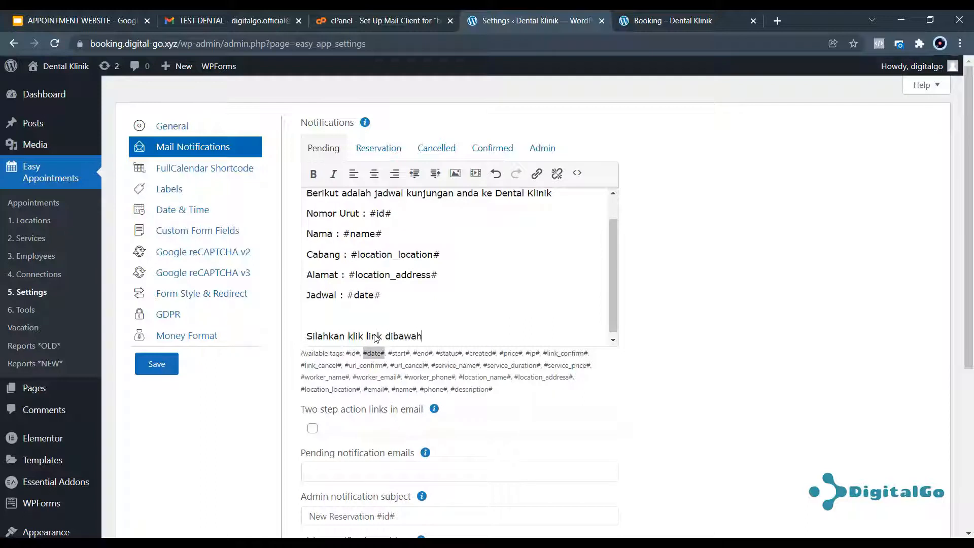
pyautogui.write(' ini jika anda confirm datang')
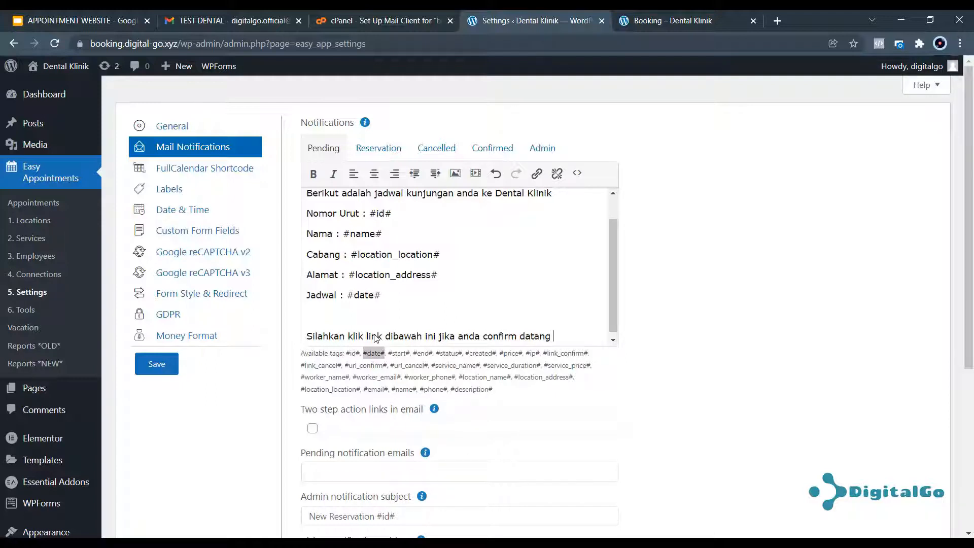
pyautogui.write(' :')
pyautogui.press('Return')
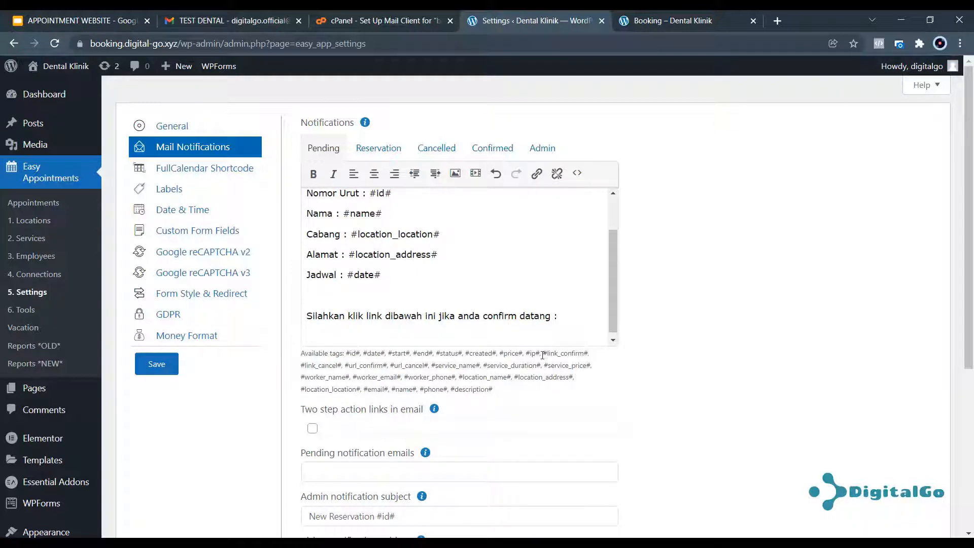
pyautogui.moveTo(544, 355); pyautogui.dragTo(586, 355)
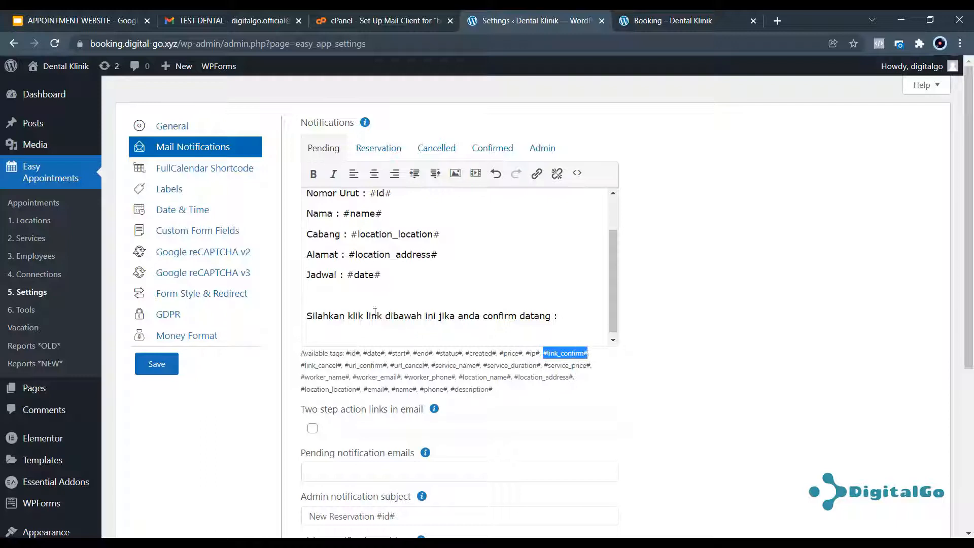
pyautogui.click(325, 325)
pyautogui.hotkey('ctrl', 'v')
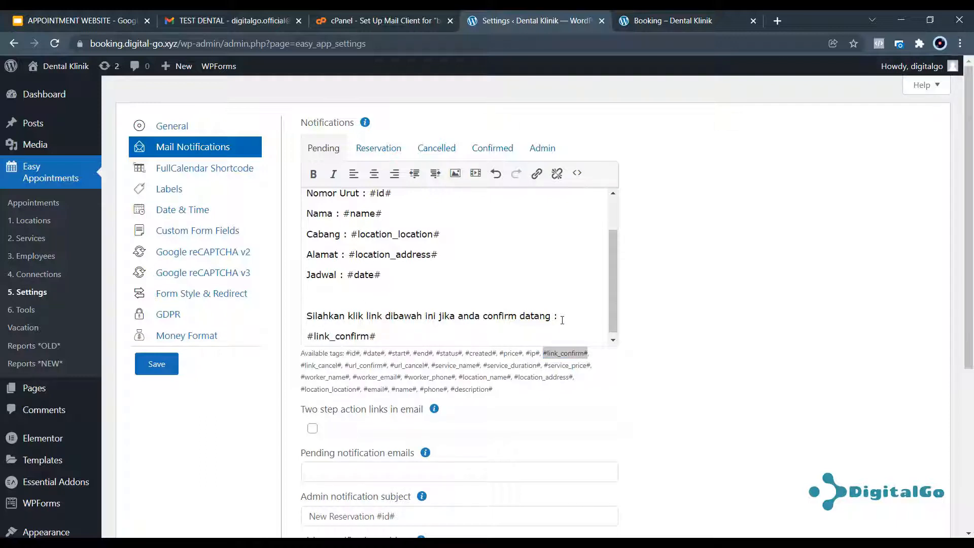
# Add the line 'Klik disini jika anda batal datang :' followed by the #link_cancel# tag.
pyautogui.press('Return')
pyautogui.press('Return')
pyautogui.write('Klik di')
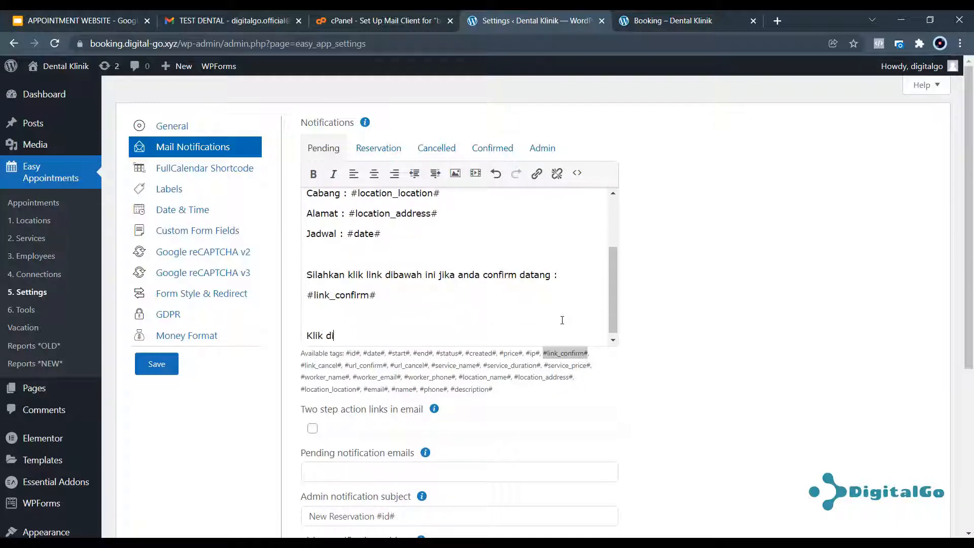
pyautogui.write('sini jika anda batal datang :')
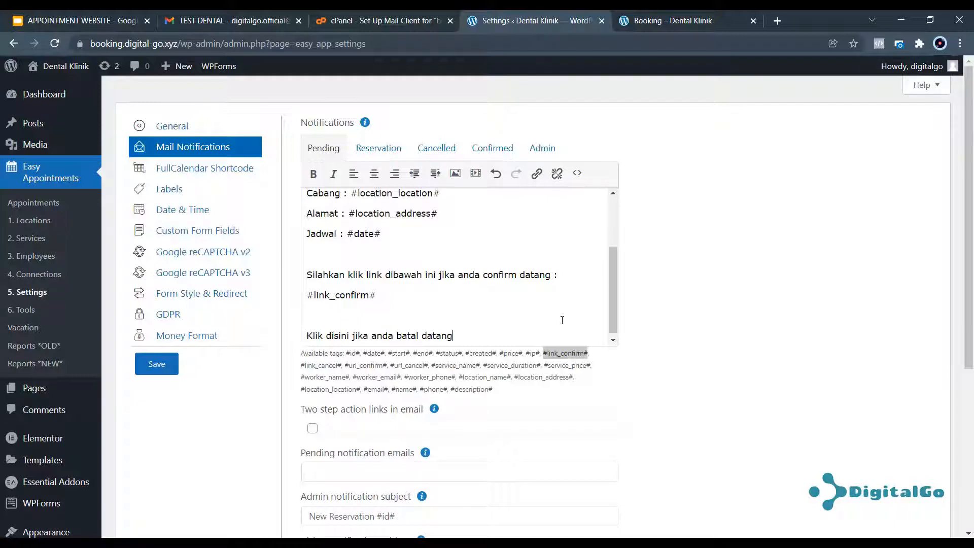
pyautogui.press('Return')
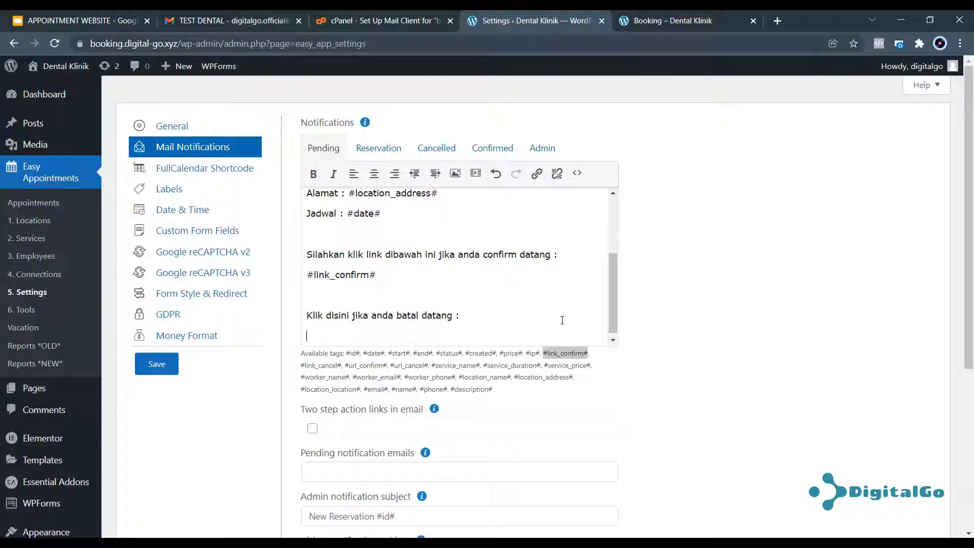
pyautogui.click(341, 367)
pyautogui.moveTo(336, 366); pyautogui.dragTo(303, 366)
pyautogui.hotkey('ctrl', 'c')
pyautogui.click(341, 366)
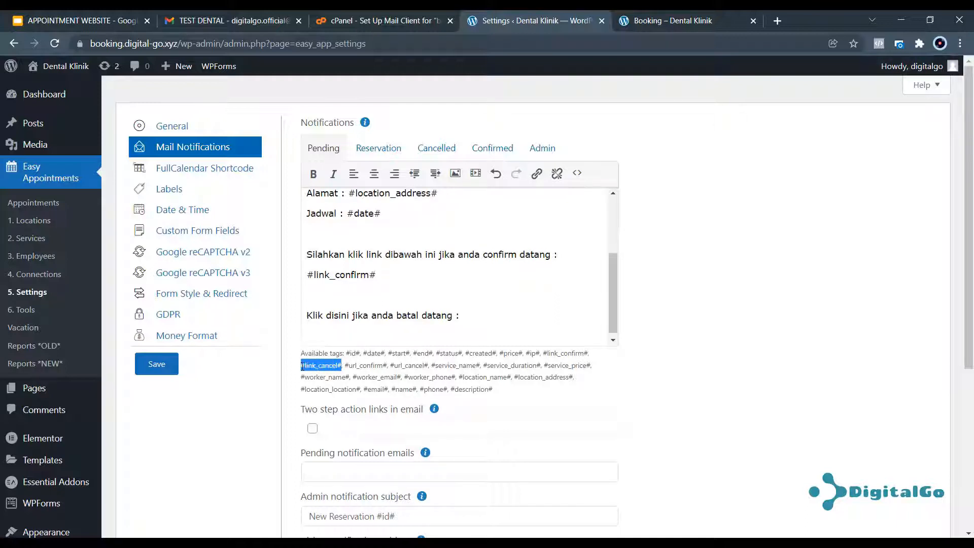
pyautogui.click(327, 330)
pyautogui.hotkey('ctrl', 'v')
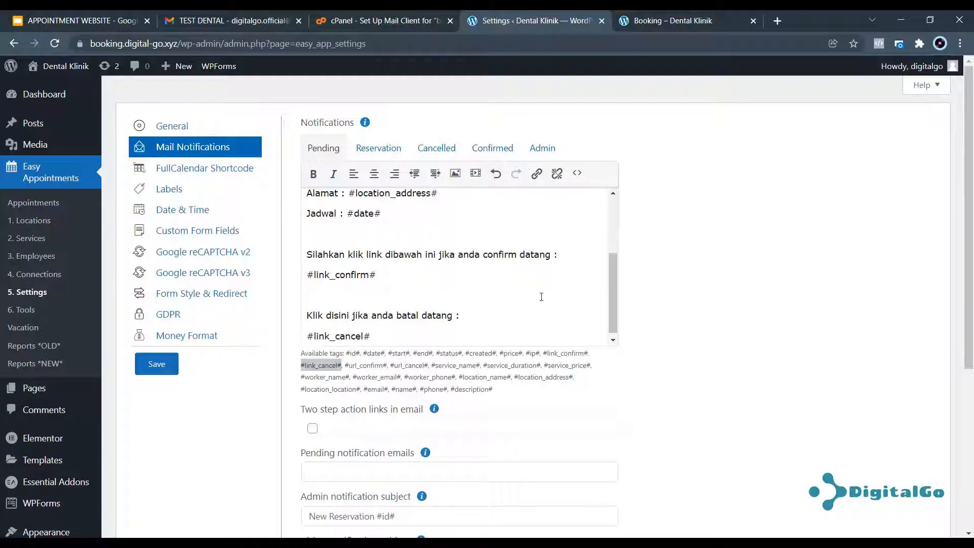
pyautogui.scroll(2, 536, 303)
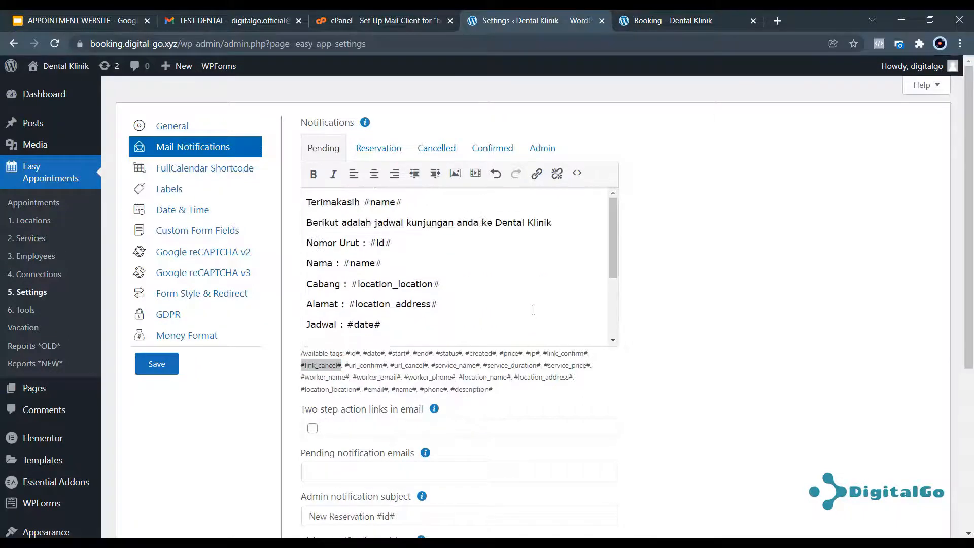
# In the Confirmed template, replace 'confirmed' with 'Jadwal temu anda sudah dikonfirmasi. Harap datang tepat waktu Terimakasih'.
pyautogui.click(492, 149)
pyautogui.moveTo(345, 205); pyautogui.dragTo(307, 205)
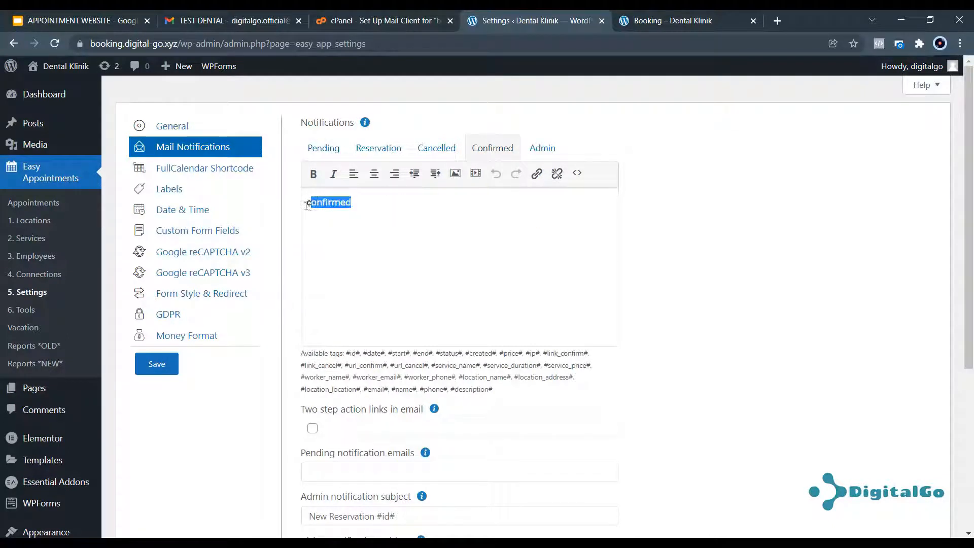
pyautogui.write('Jadwal temu an')
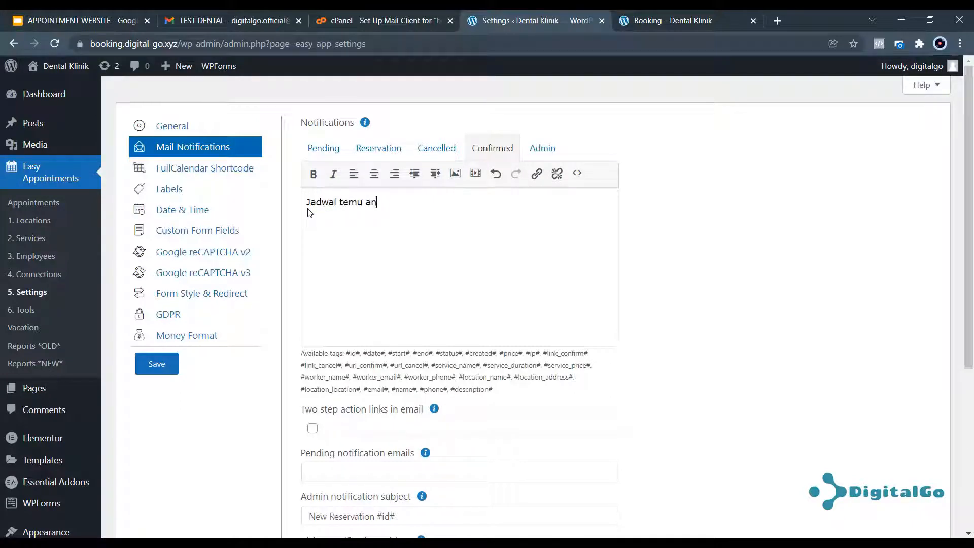
pyautogui.write('da sudah dikonfirmasi. Harap datang tepat waktu ')
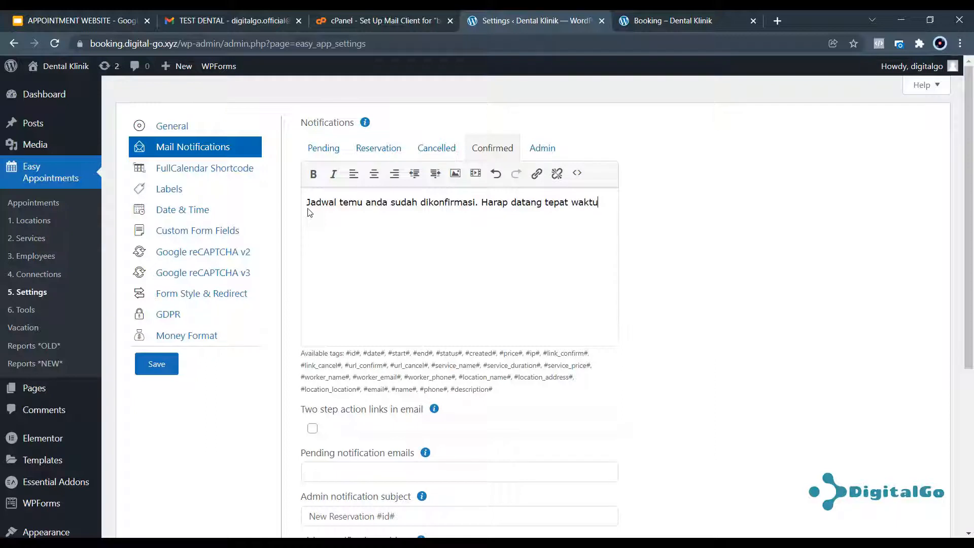
pyautogui.write('Terimakasih.')
# Review the Pending email template and the admin notification subject.
pyautogui.click(324, 148)
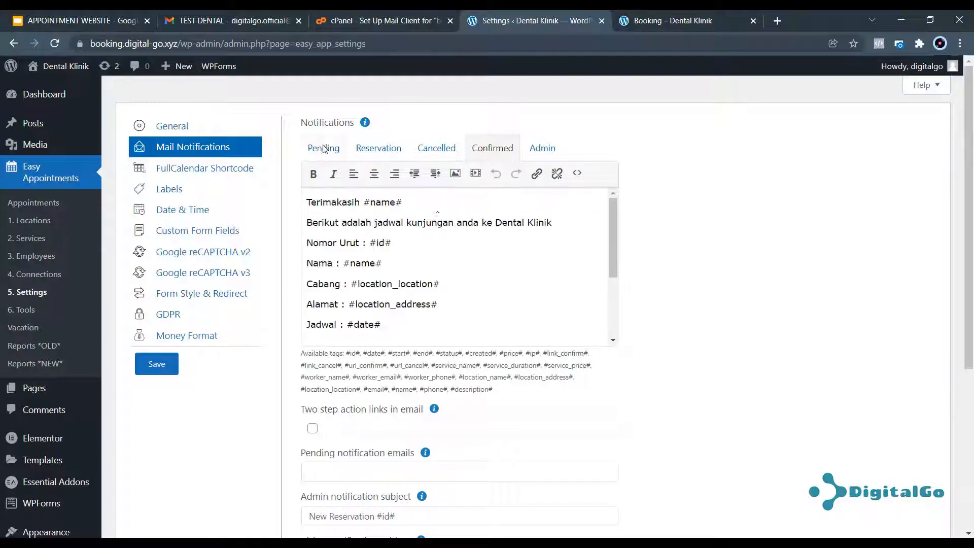
pyautogui.scroll(-4, 438, 269)
pyautogui.scroll(-5, 442, 260)
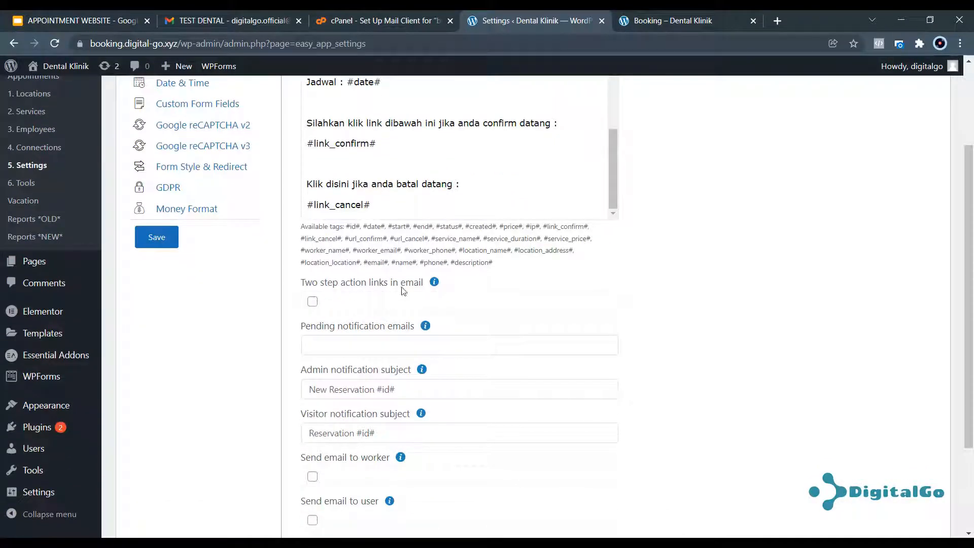
pyautogui.scroll(-1, 377, 303)
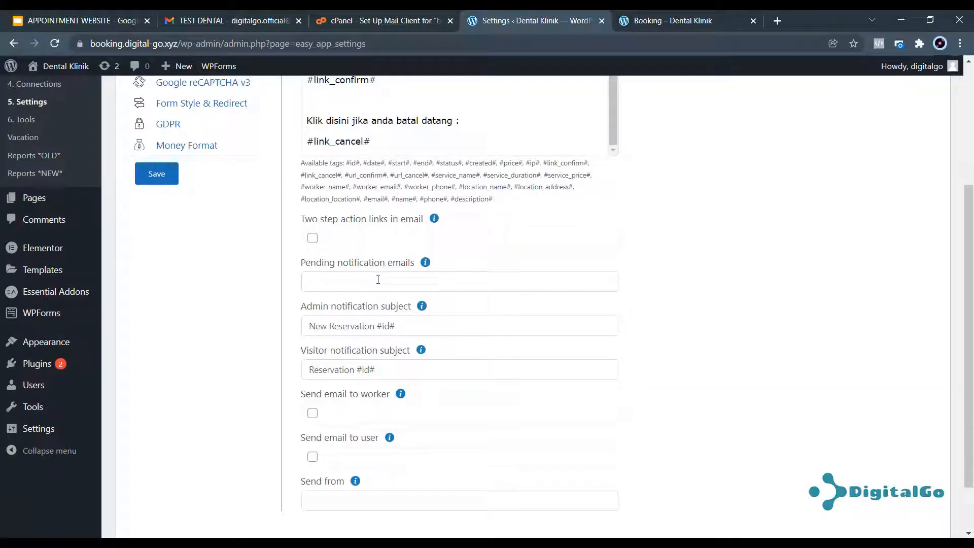
pyautogui.click(404, 325)
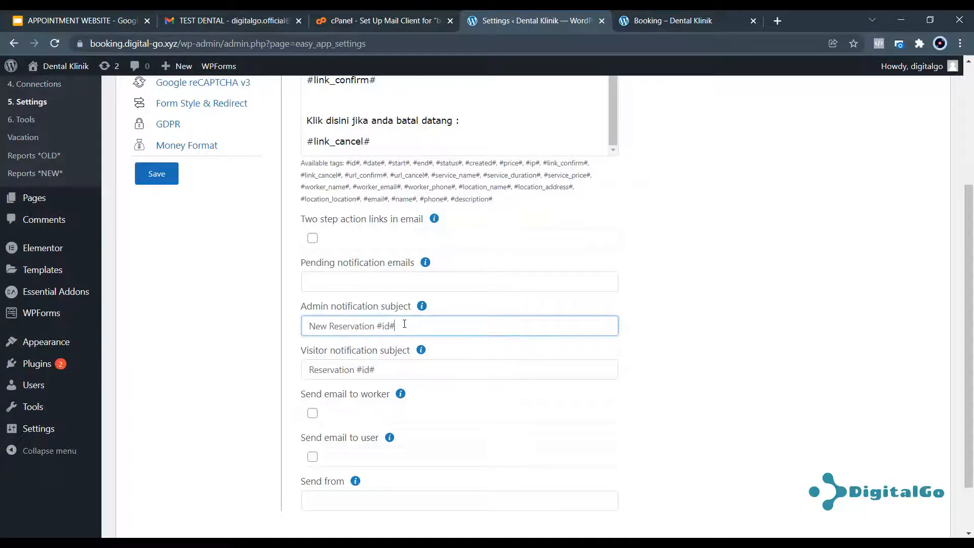
pyautogui.scroll(-1, 404, 324)
pyautogui.scroll(4, 404, 324)
pyautogui.scroll(-5, 502, 355)
# Enable emails to both worker and user, and start Send from with 'Dental Klinik <'.
pyautogui.click(313, 348)
pyautogui.click(313, 393)
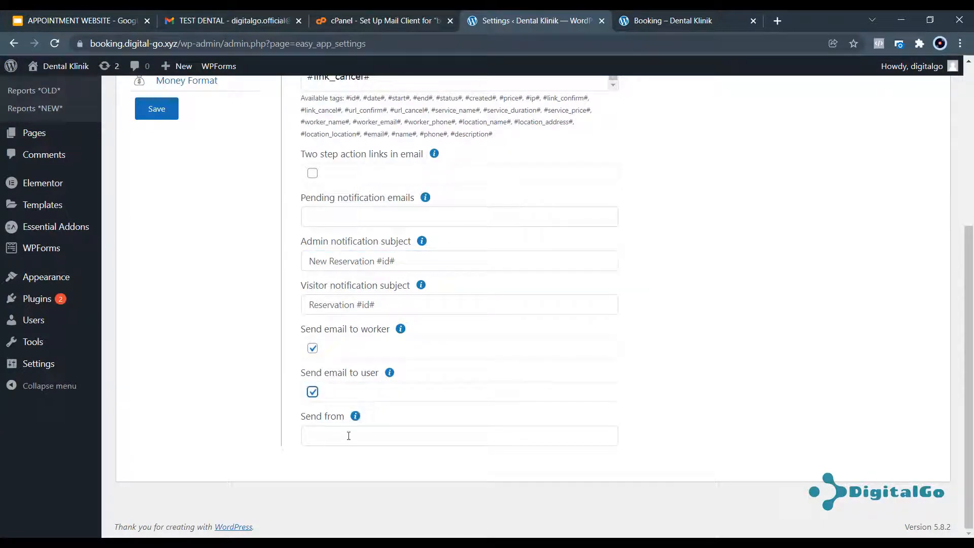
pyautogui.moveTo(354, 418)
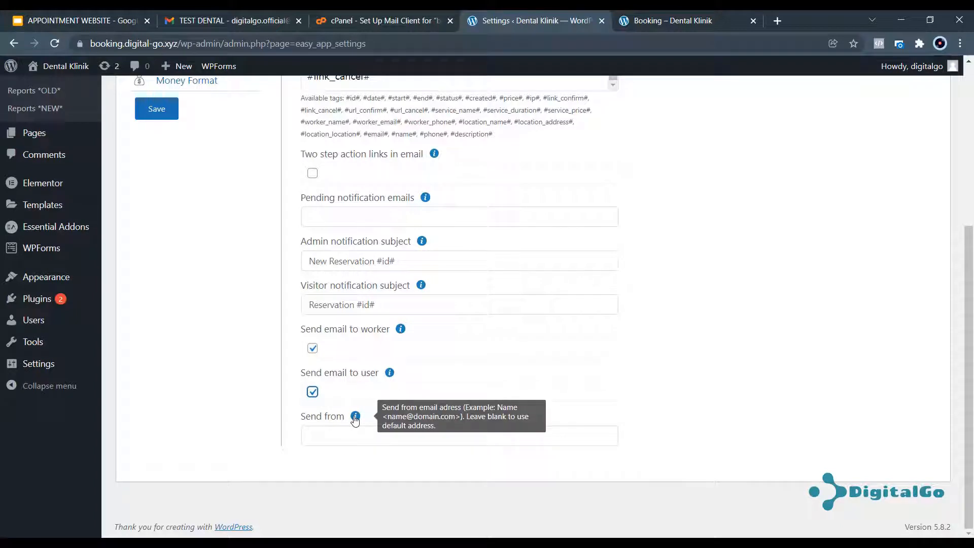
pyautogui.click(325, 417)
pyautogui.write('D')
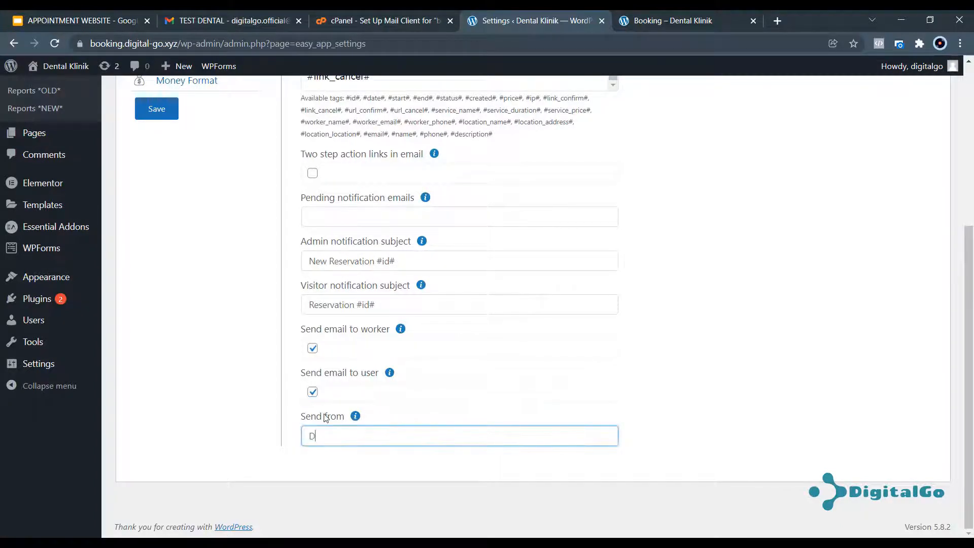
pyautogui.write('ental Klinik <')
pyautogui.hotkey('ctrl', 'v')
pyautogui.hotkey('ctrl', 'z')
# Copy the mailbox username address from the cPanel mail client settings.
pyautogui.scroll(5, 399, 237)
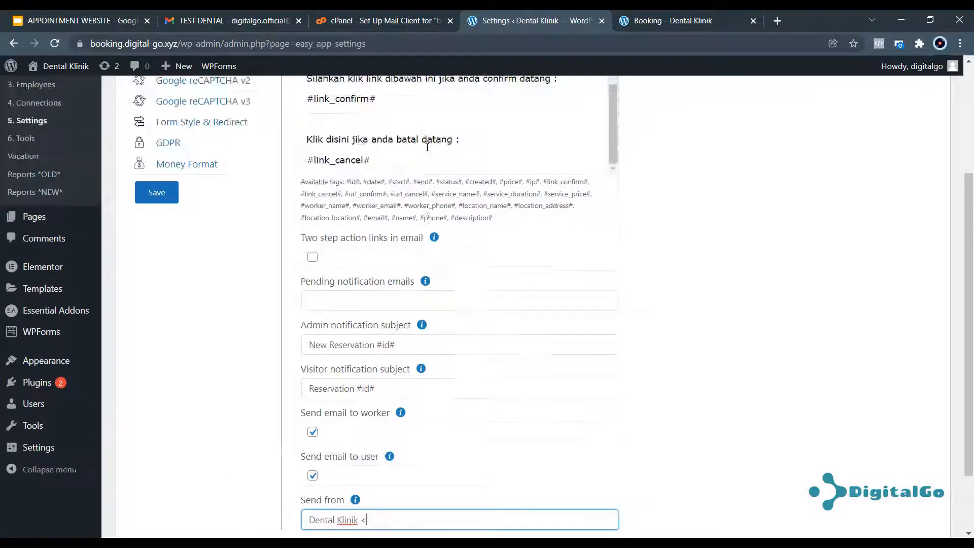
pyautogui.scroll(3, 412, 269)
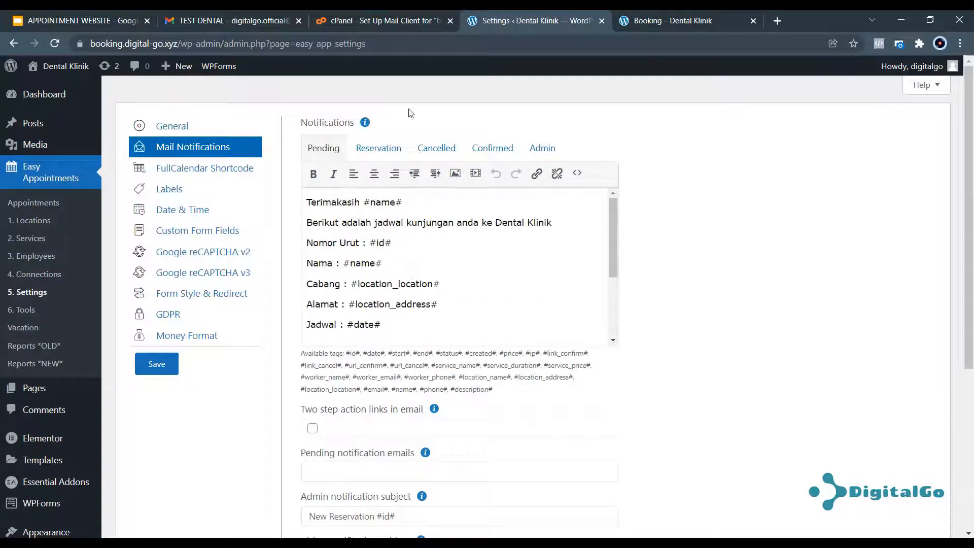
pyautogui.click(405, 25)
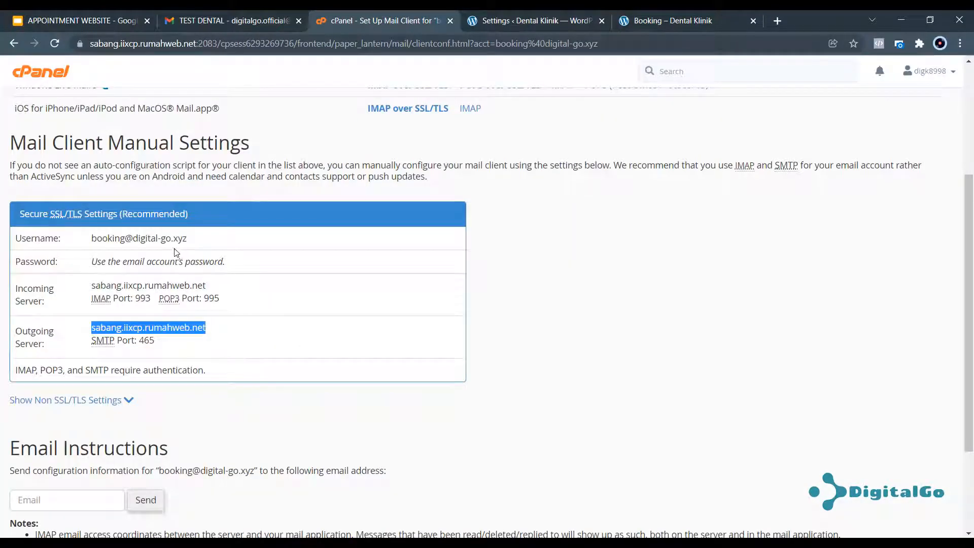
pyautogui.moveTo(187, 238); pyautogui.dragTo(92, 239)
pyautogui.hotkey('ctrl', 'c')
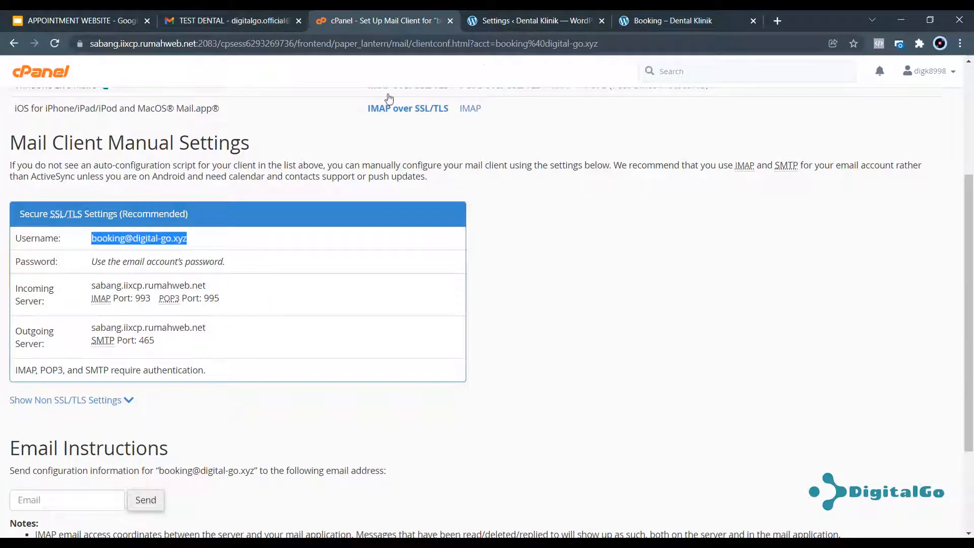
pyautogui.click(540, 23)
pyautogui.scroll(-5, 367, 427)
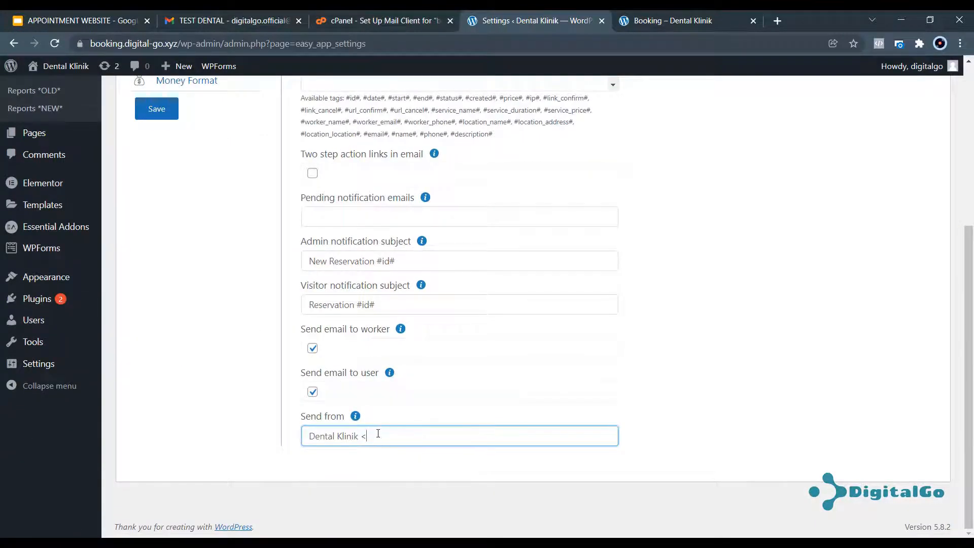
# Paste the booking mailbox address into Send from and save the mail notification settings.
pyautogui.hotkey('ctrl', 'v')
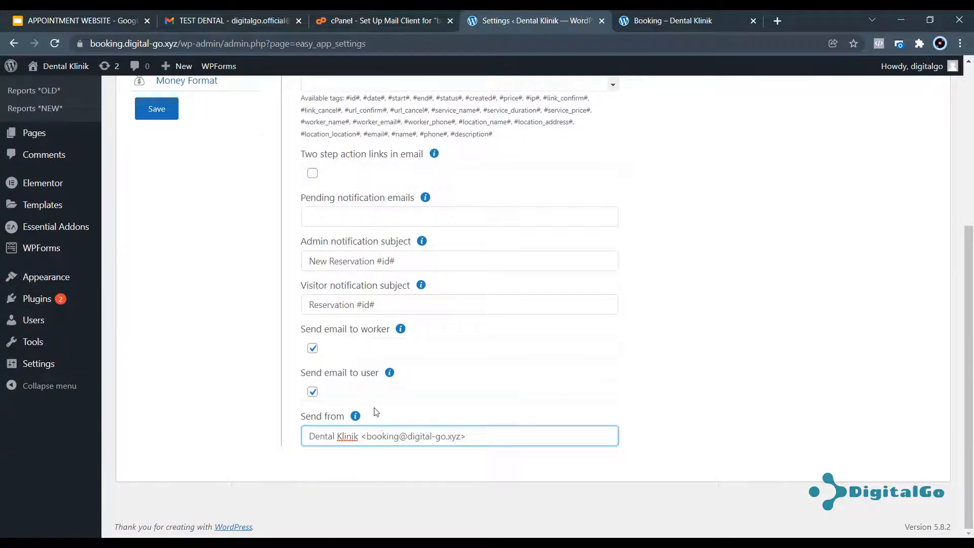
pyautogui.moveTo(357, 417)
pyautogui.scroll(5, 433, 328)
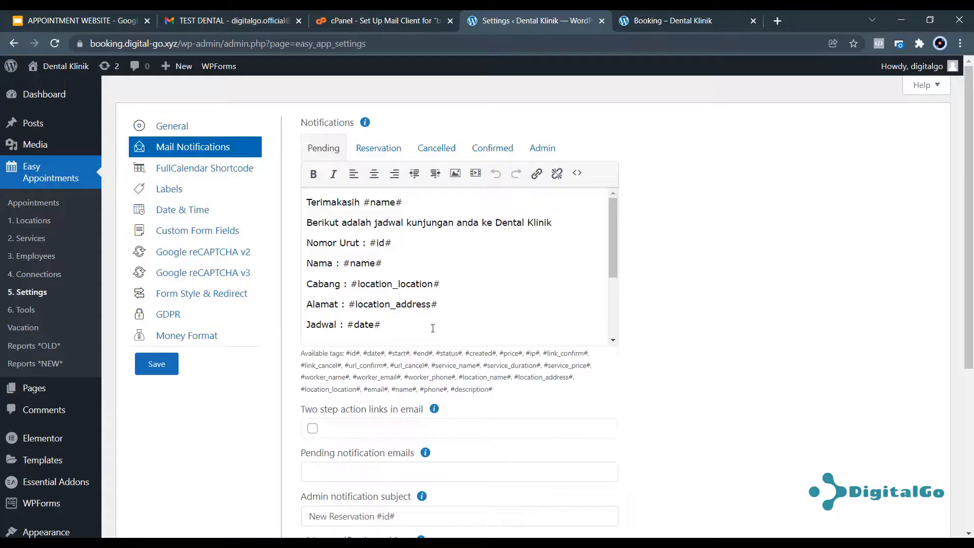
pyautogui.click(163, 368)
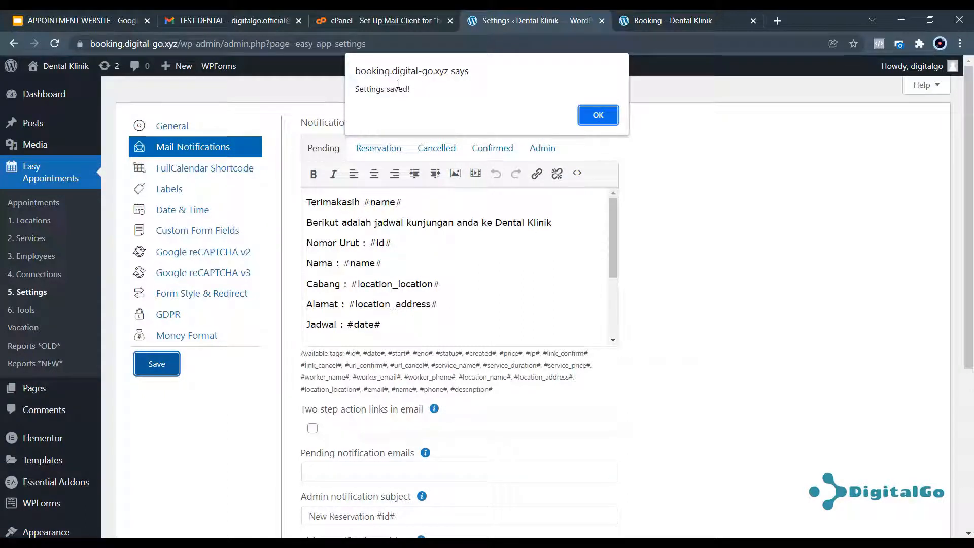
pyautogui.moveTo(377, 89); pyautogui.dragTo(411, 90)
pyautogui.click(598, 115)
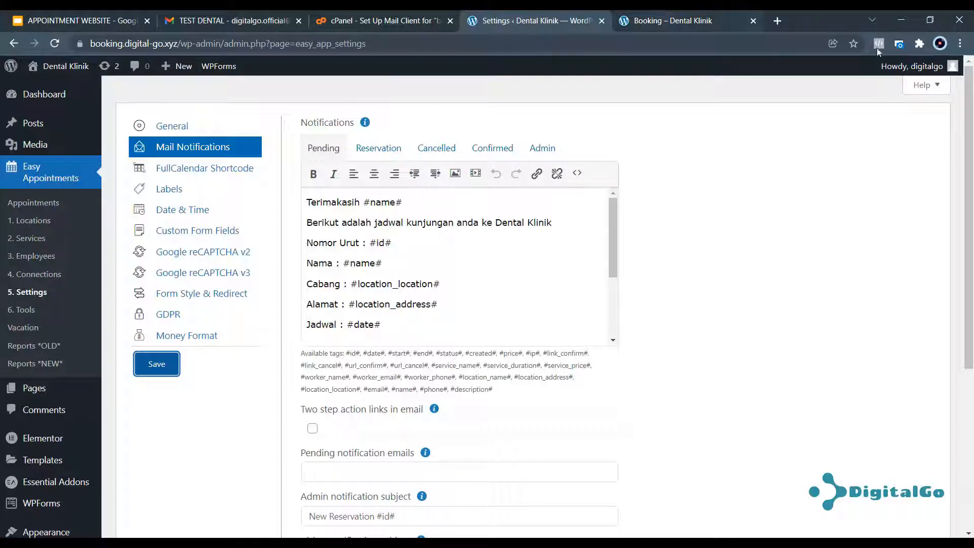
pyautogui.click(145, 543)
# Reload the booking page and choose Klinik 1, Cosmetic Dentistry, the first dentist and December 31.
pyautogui.click(205, 500)
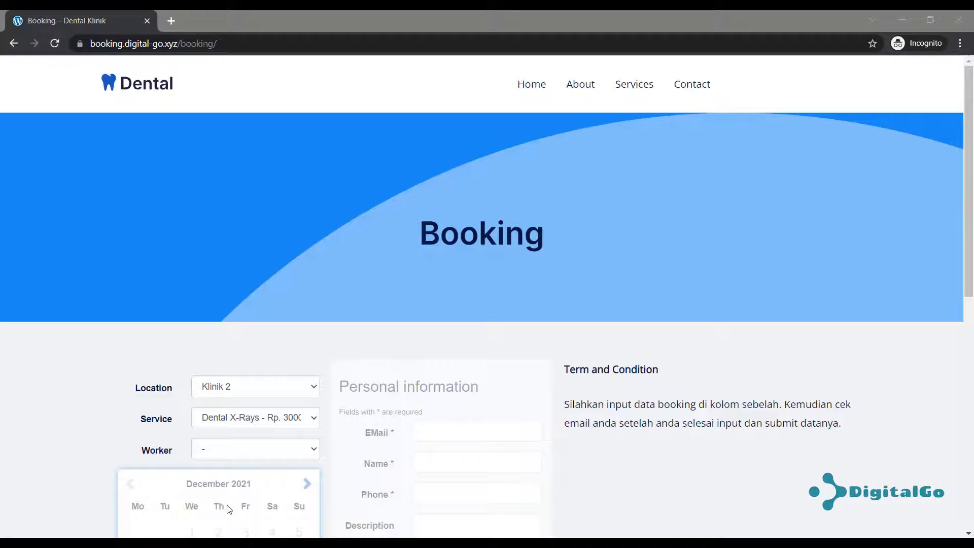
pyautogui.click(52, 45)
pyautogui.scroll(-4, 389, 294)
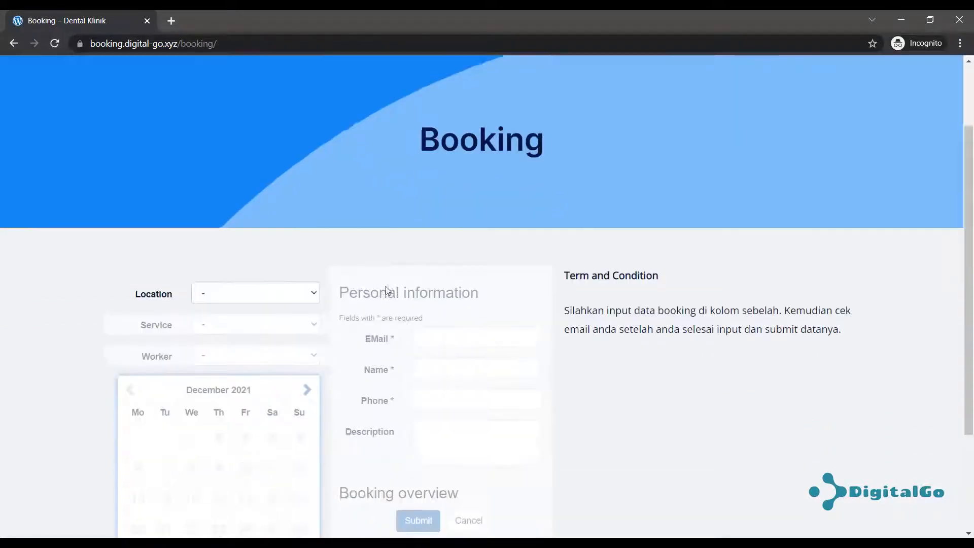
pyautogui.click(288, 196)
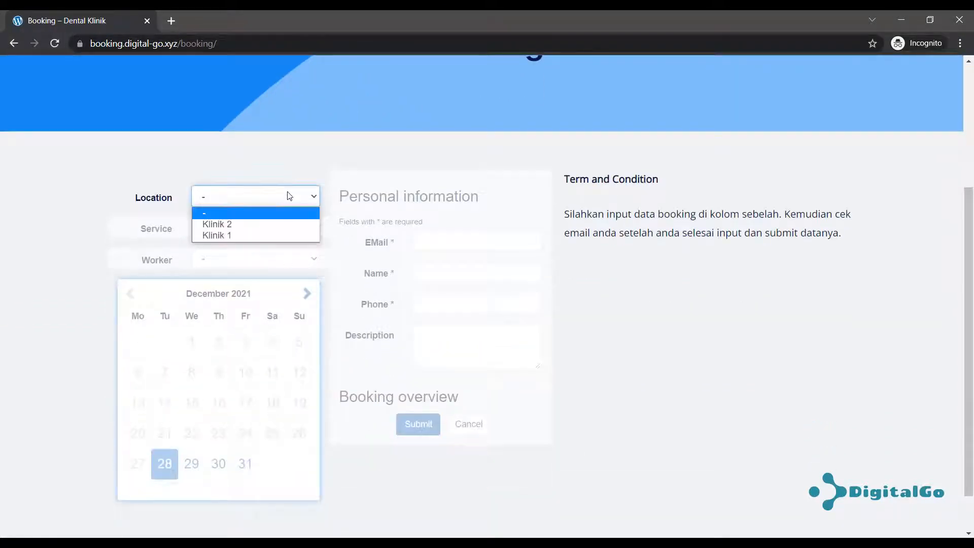
pyautogui.click(251, 234)
pyautogui.click(254, 229)
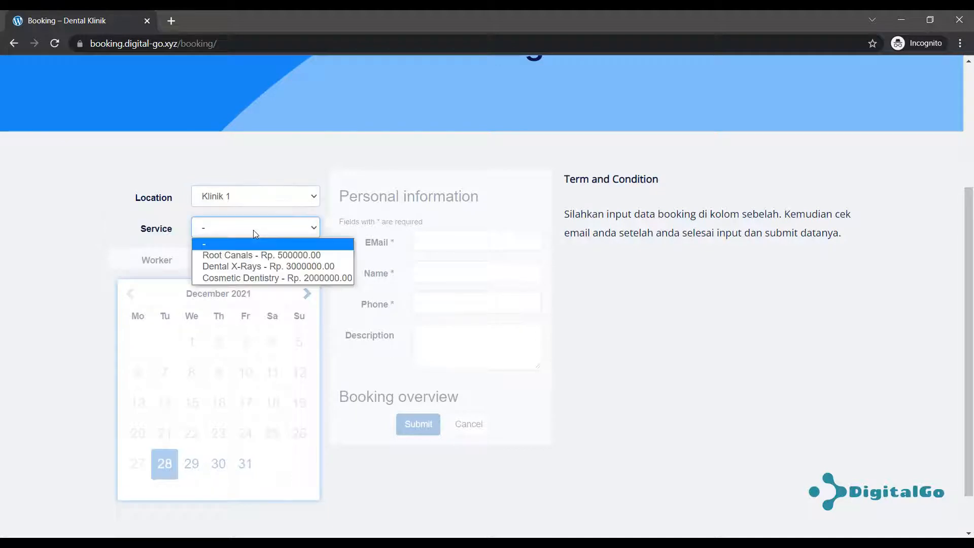
pyautogui.click(248, 277)
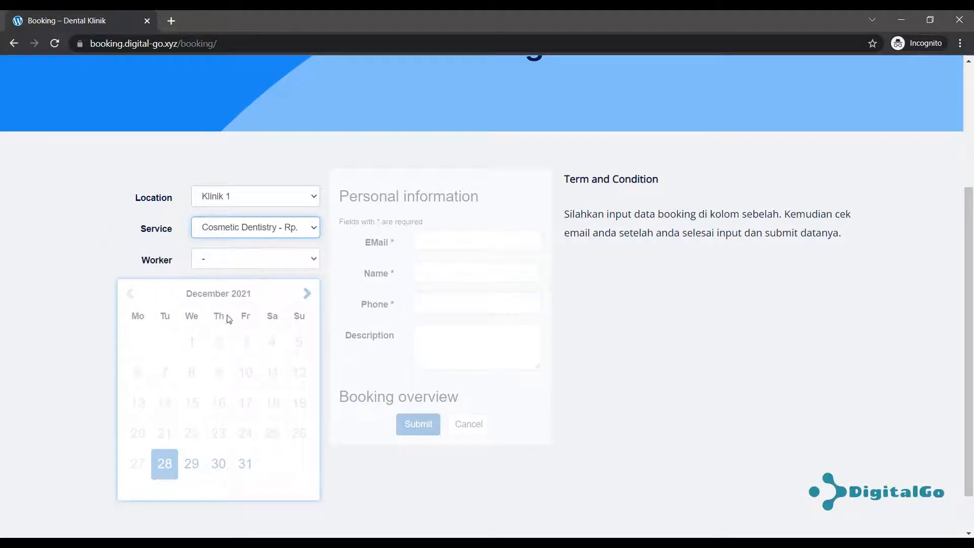
pyautogui.click(269, 258)
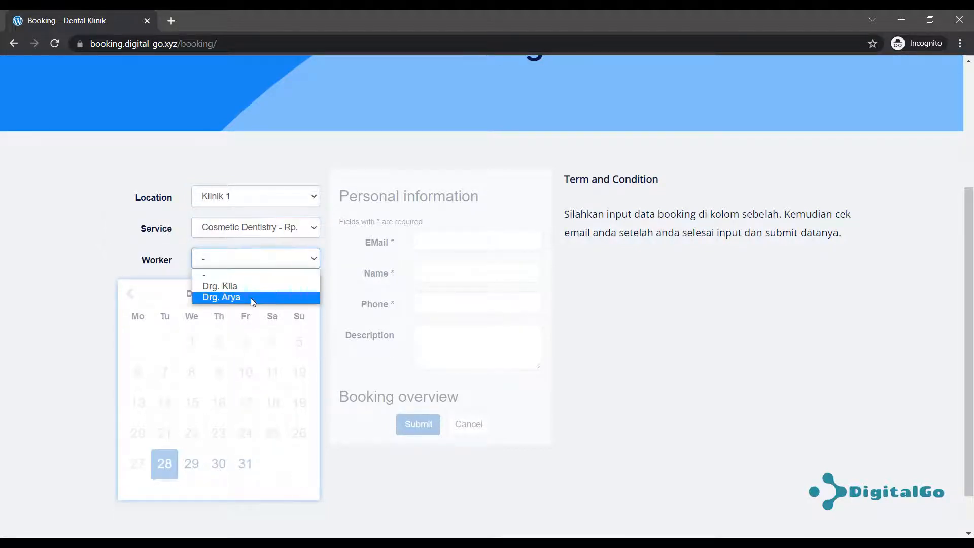
pyautogui.click(244, 285)
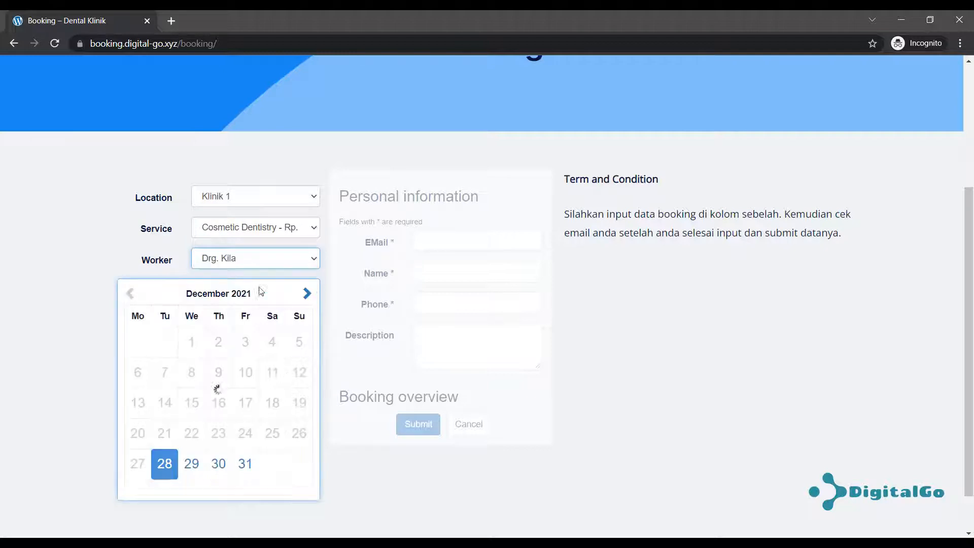
pyautogui.click(245, 462)
pyautogui.scroll(-1, 297, 428)
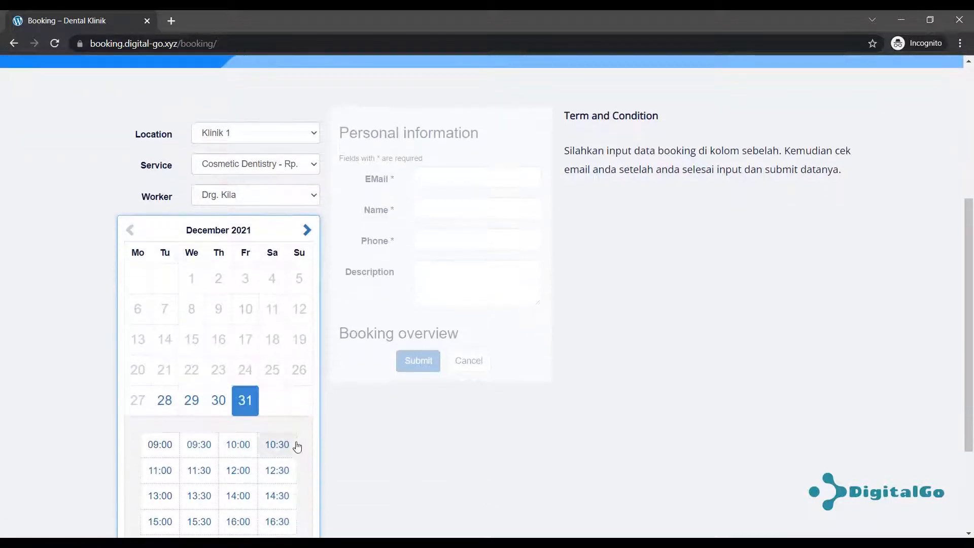
pyautogui.scroll(-3, 284, 434)
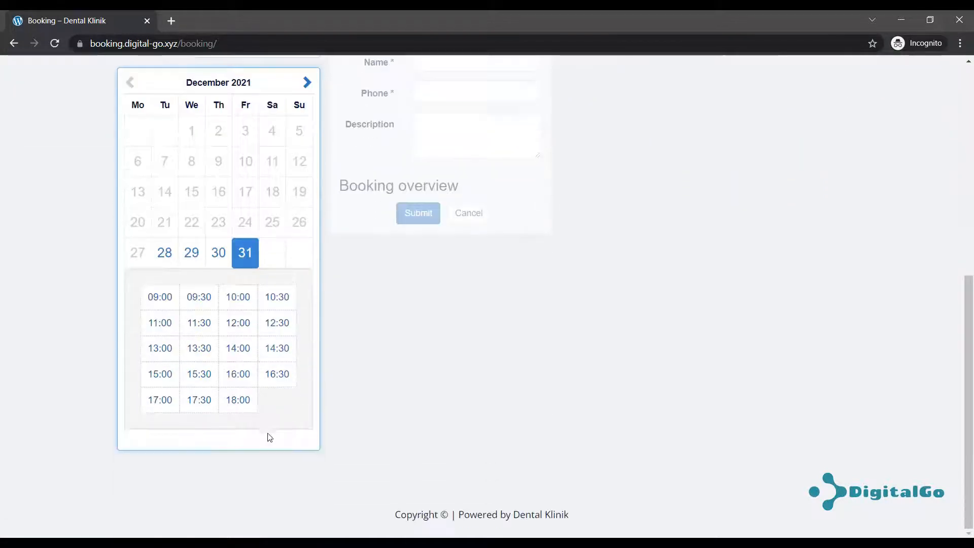
# Pick the 18:00 slot and enter the patient's name, phone number and appointment description.
pyautogui.click(241, 404)
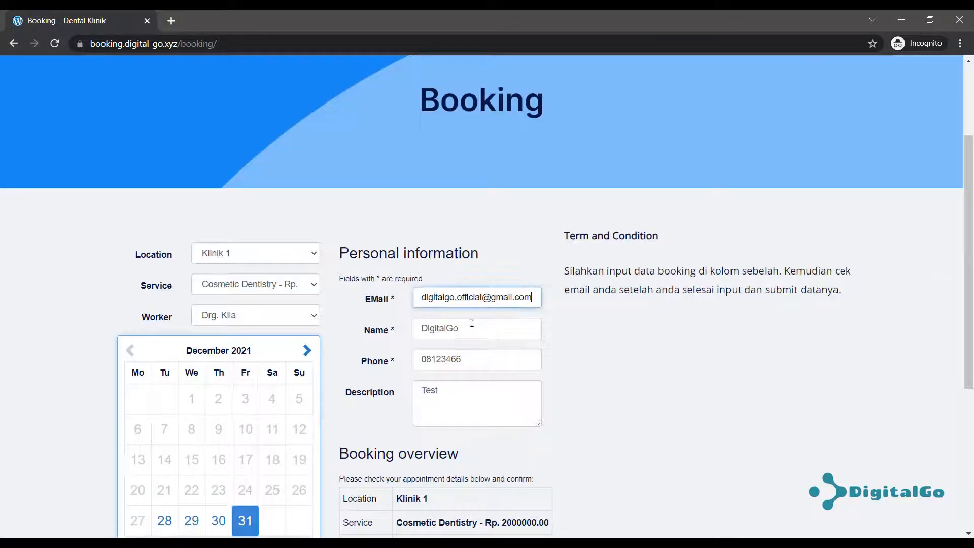
pyautogui.moveTo(463, 335); pyautogui.dragTo(597, 417)
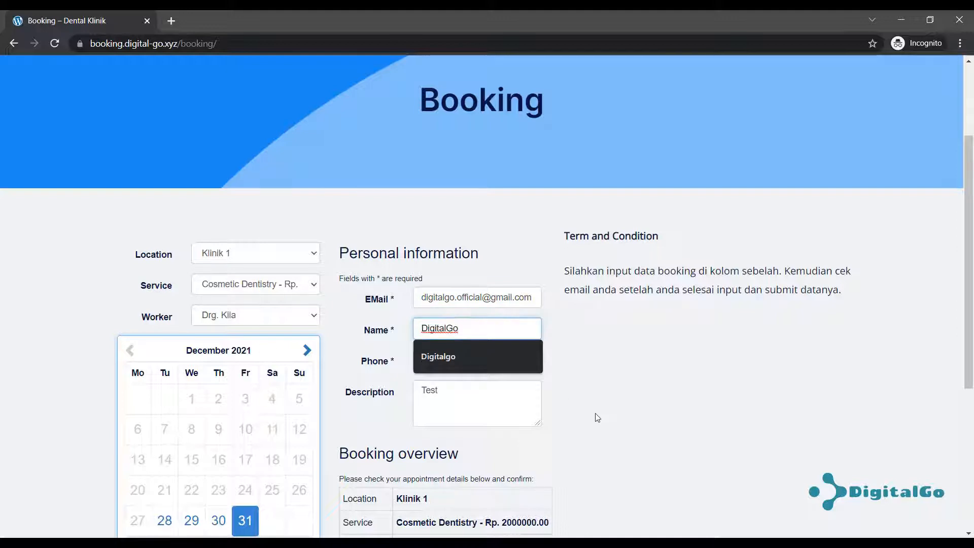
pyautogui.doubleClick(441, 328)
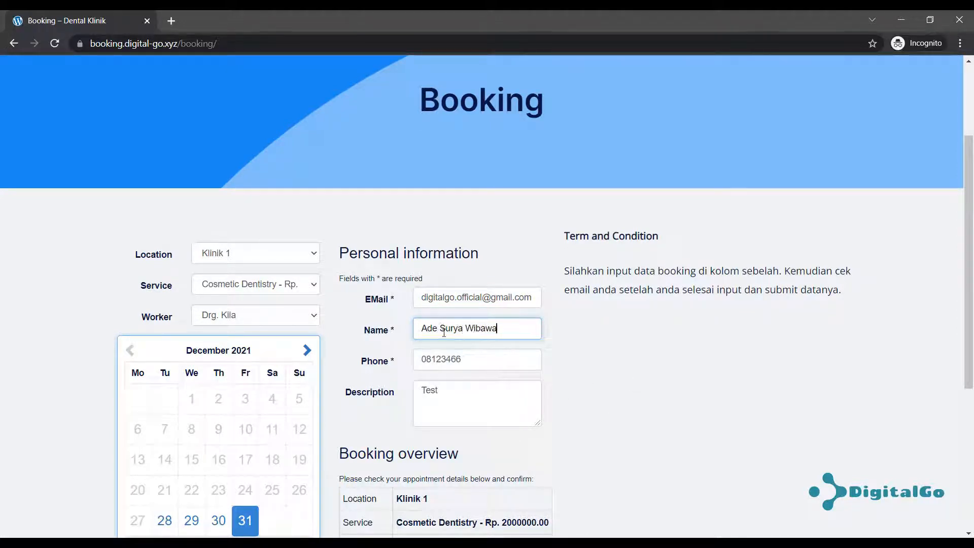
pyautogui.click(510, 355)
pyautogui.hotkey('ctrl', 'a')
pyautogui.write('08')
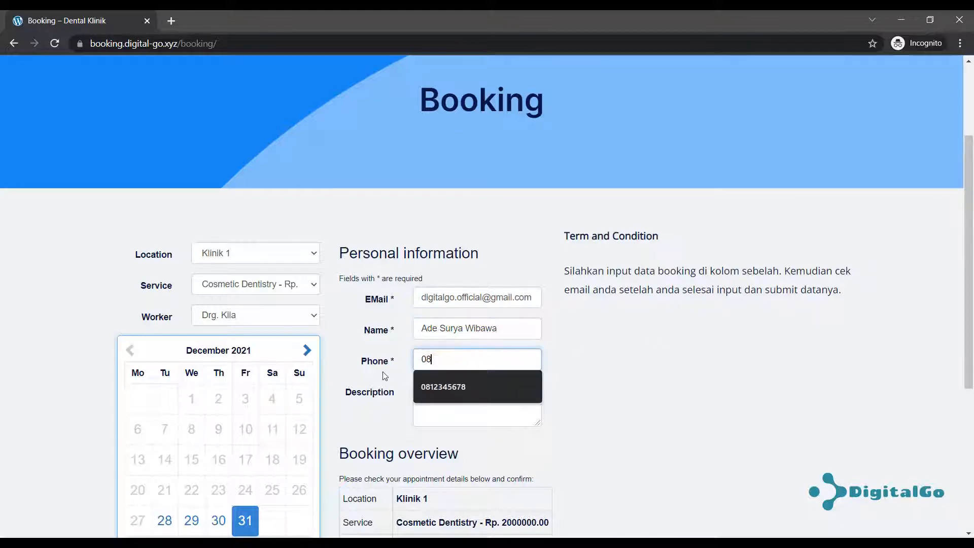
pyautogui.write('123456789')
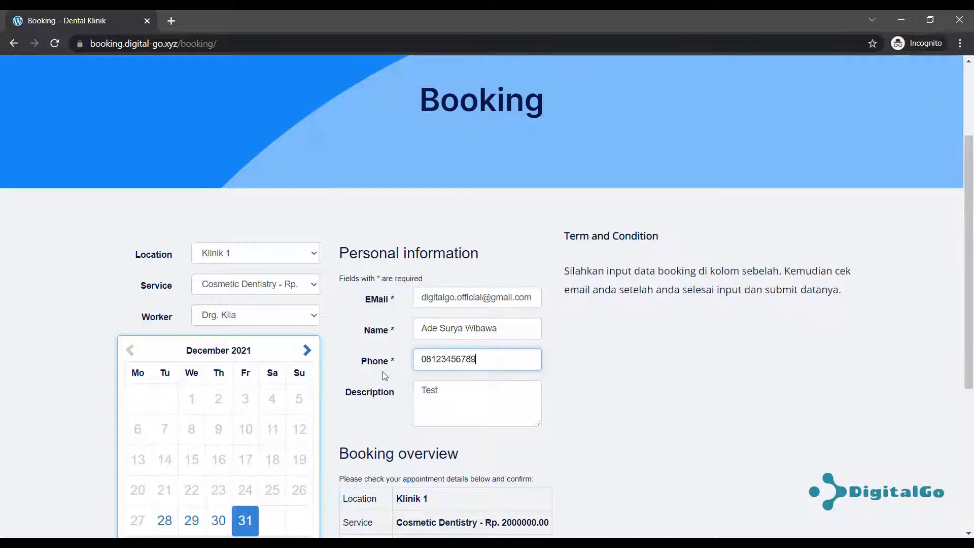
pyautogui.doubleClick(416, 394)
pyautogui.write('Jan')
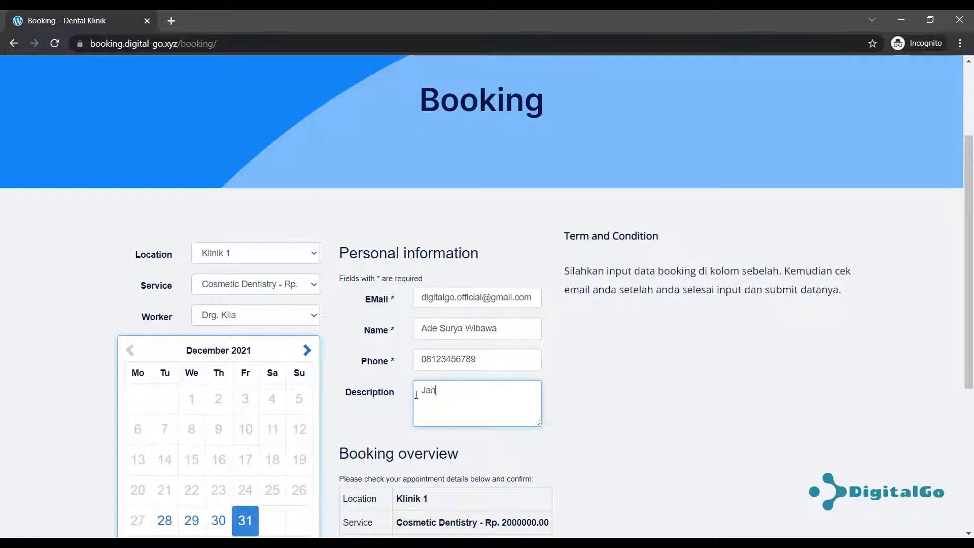
pyautogui.write('ji temu dengan dokter ')
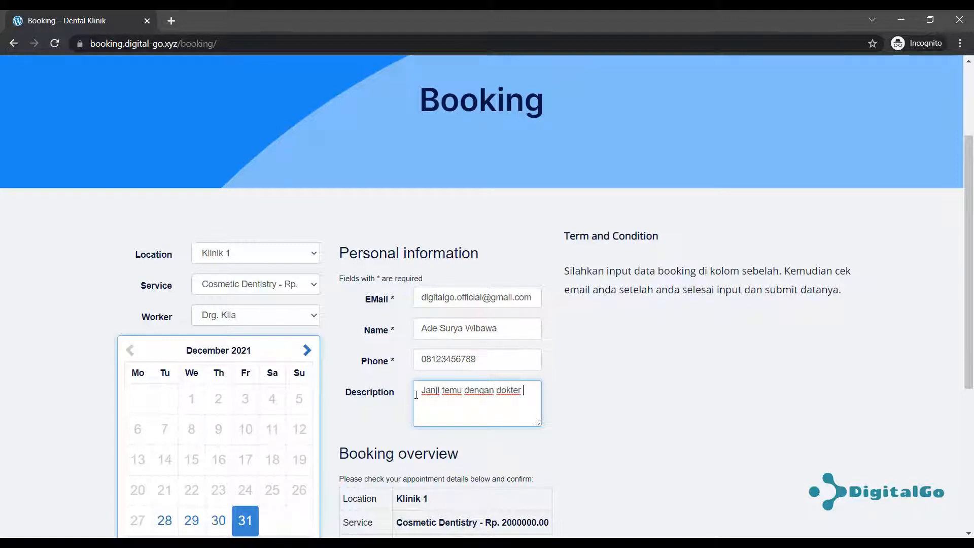
pyautogui.write('Kila')
# Submit the 31 December booking and return to the WordPress settings window.
pyautogui.scroll(-4, 565, 398)
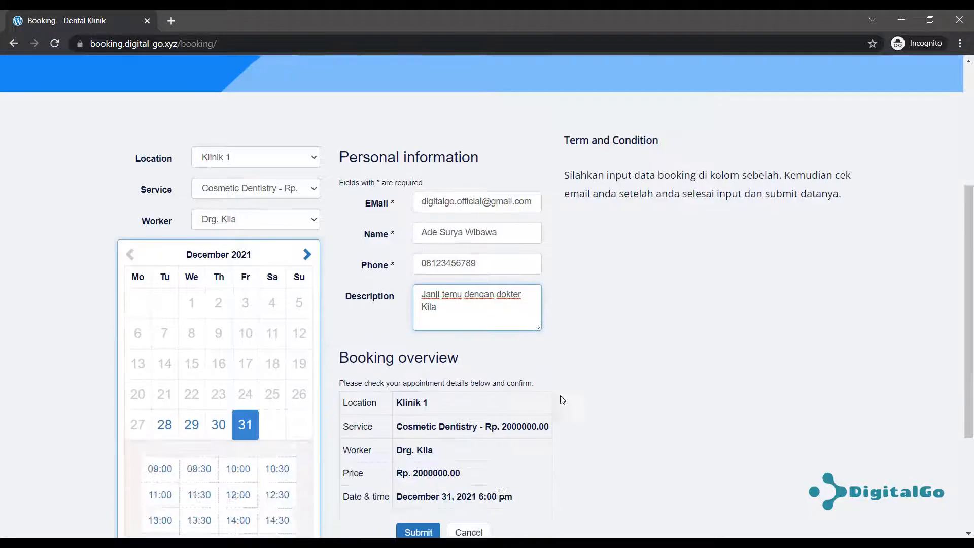
pyautogui.click(425, 443)
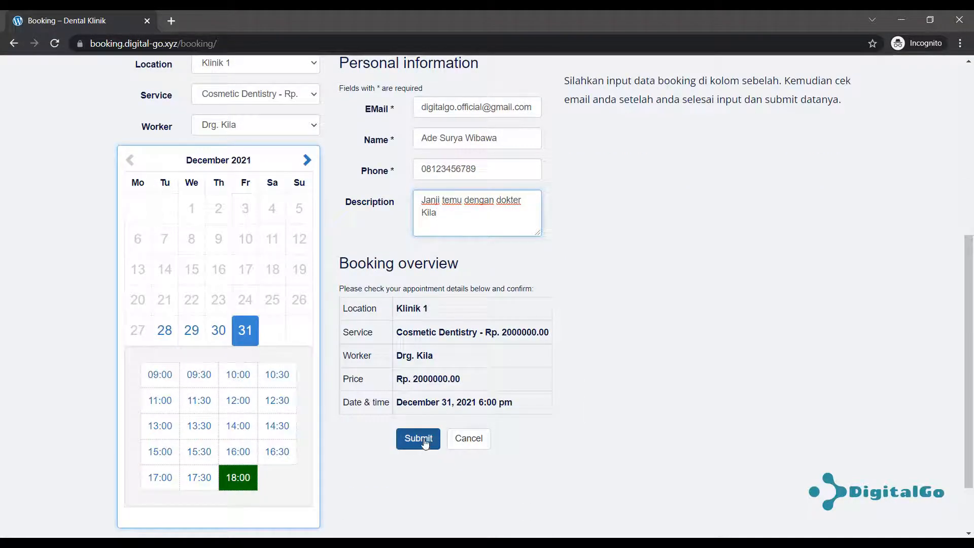
pyautogui.click(425, 443)
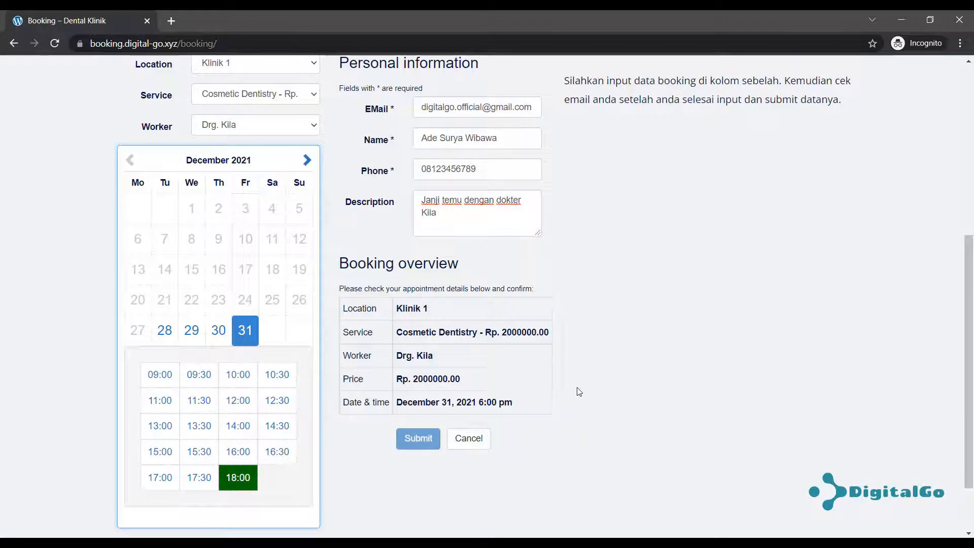
pyautogui.scroll(-2, 472, 387)
pyautogui.scroll(1, 472, 388)
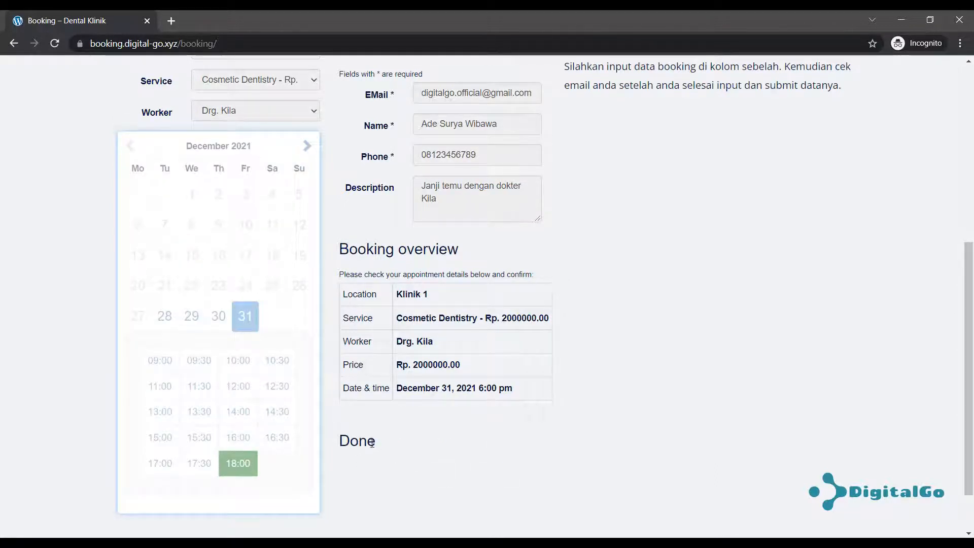
pyautogui.moveTo(132, 543)
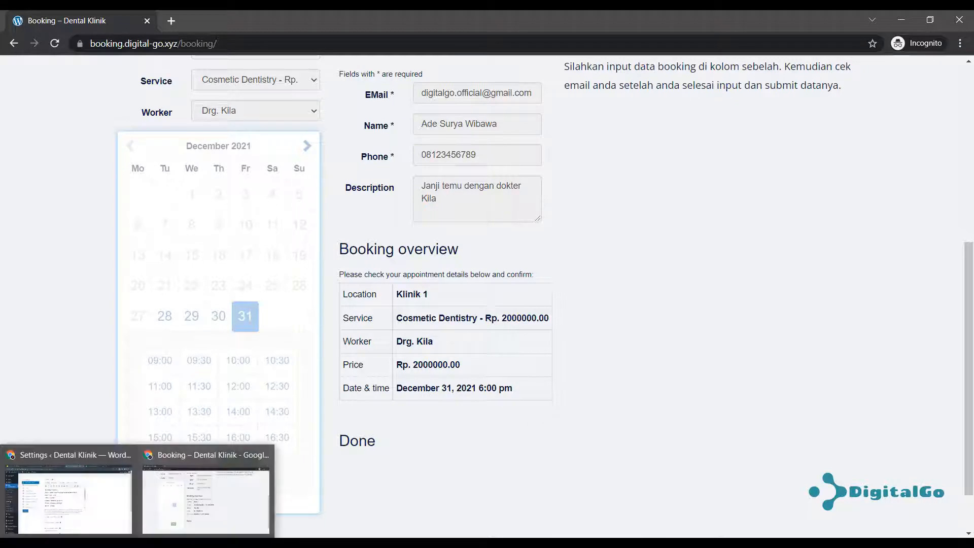
pyautogui.scroll(1, 678, 123)
pyautogui.moveTo(662, 149); pyautogui.dragTo(806, 127)
pyautogui.click(767, 161)
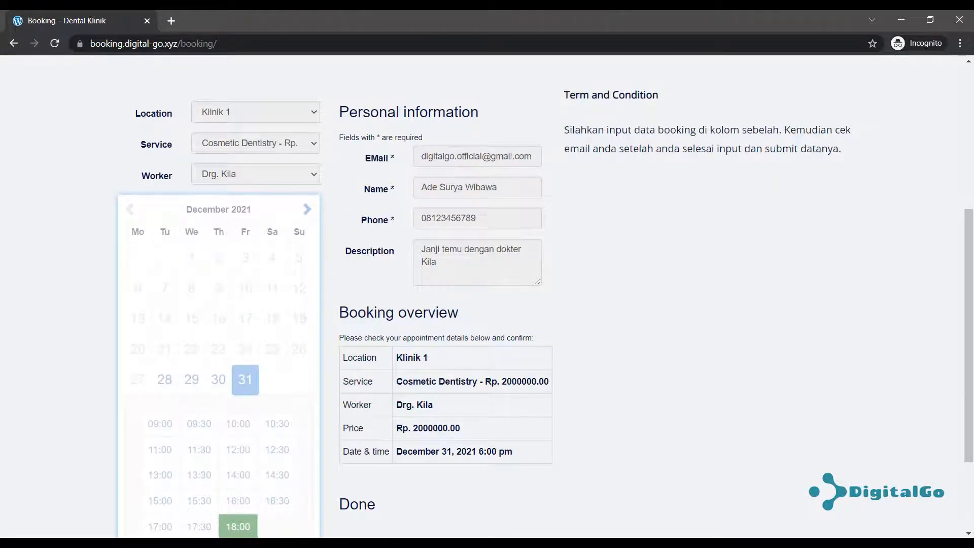
pyautogui.moveTo(133, 543)
pyautogui.click(113, 494)
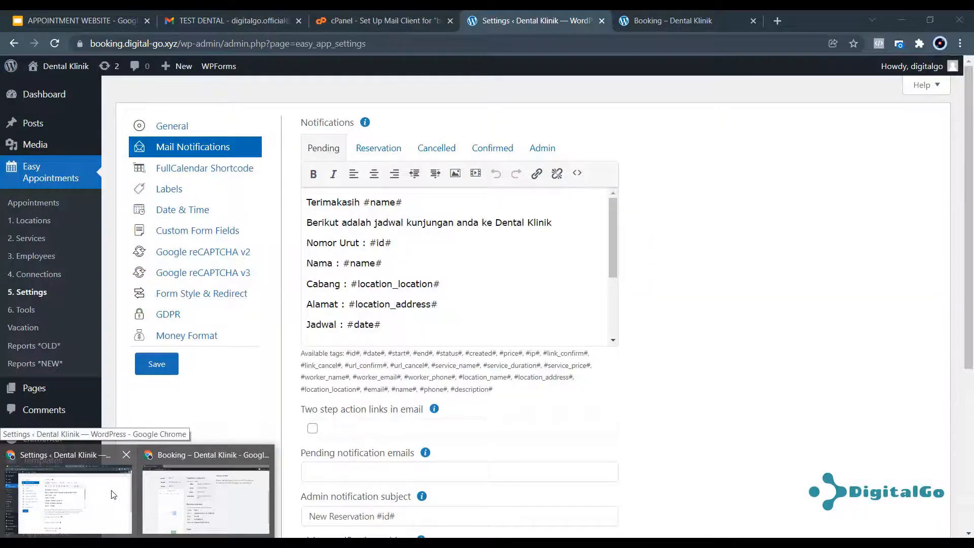
# Refresh the Gmail inbox and read the Reservation 2 email's queue number 2 and date.
pyautogui.click(252, 24)
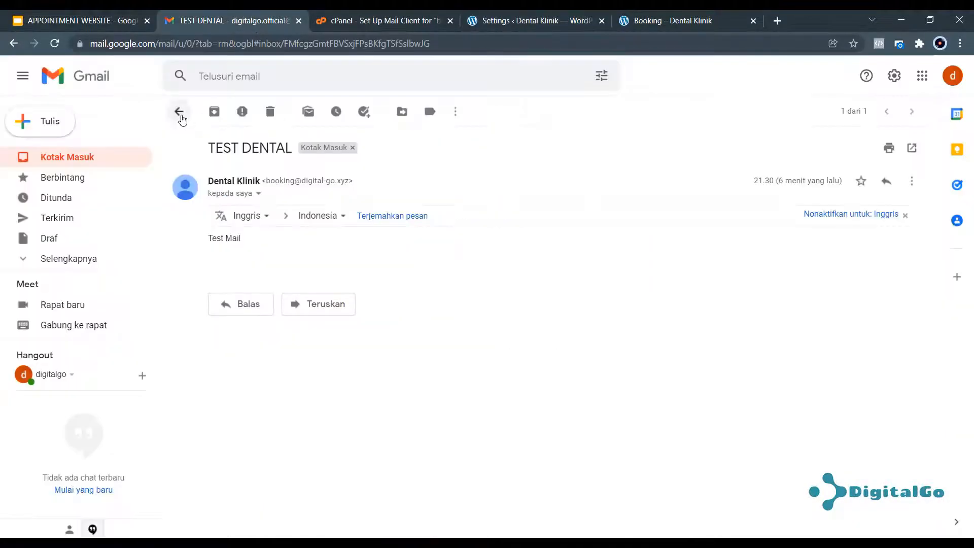
pyautogui.click(180, 112)
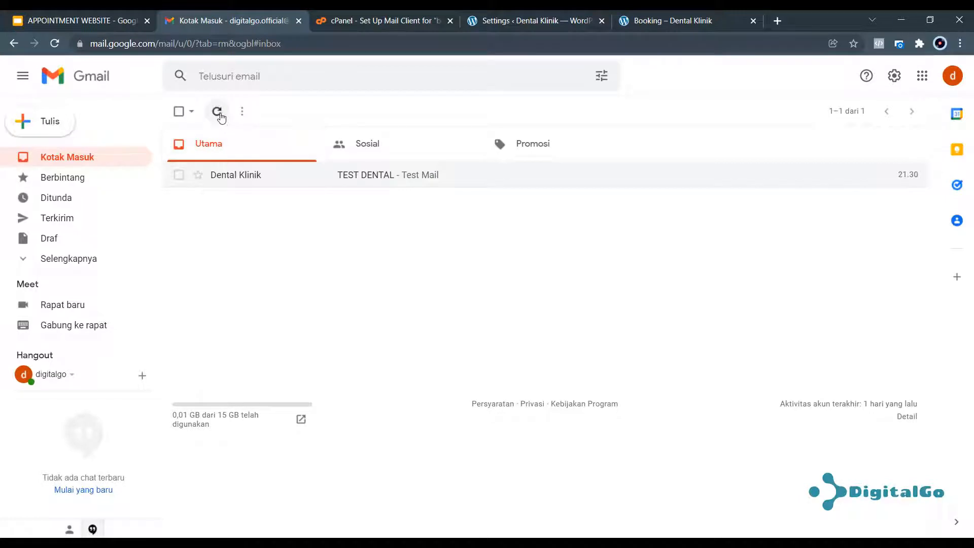
pyautogui.click(221, 116)
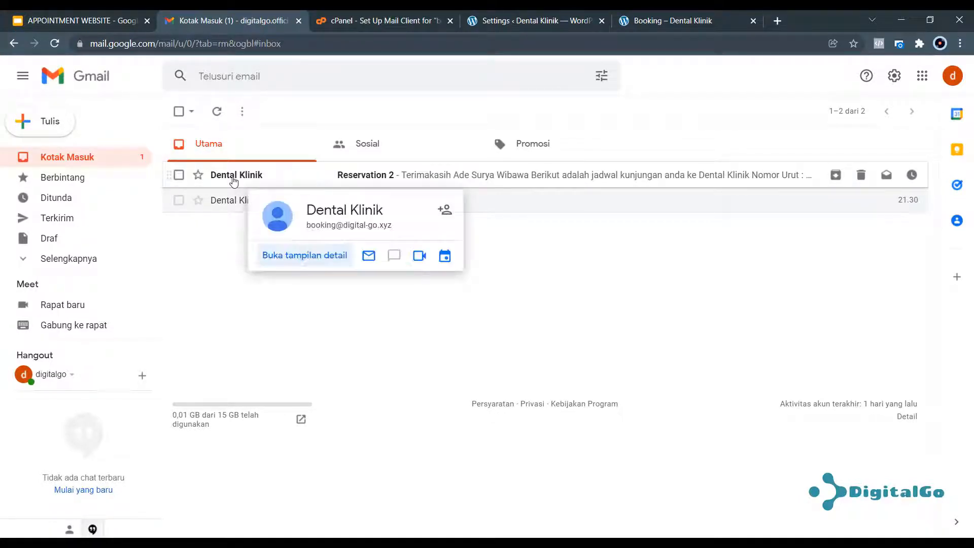
pyautogui.click(424, 175)
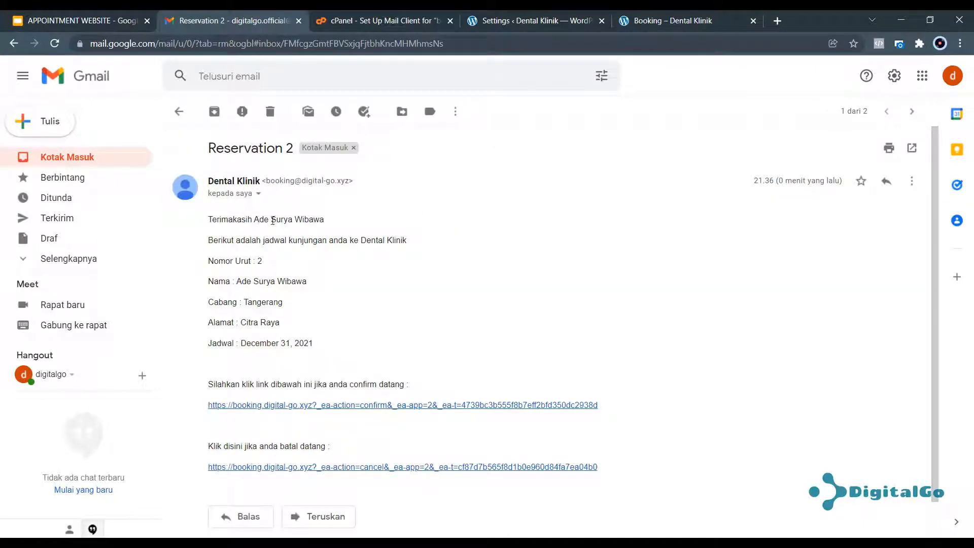
pyautogui.moveTo(248, 239); pyautogui.dragTo(318, 240)
pyautogui.moveTo(255, 261); pyautogui.dragTo(263, 267)
pyautogui.click(249, 285)
pyautogui.scroll(-1, 260, 335)
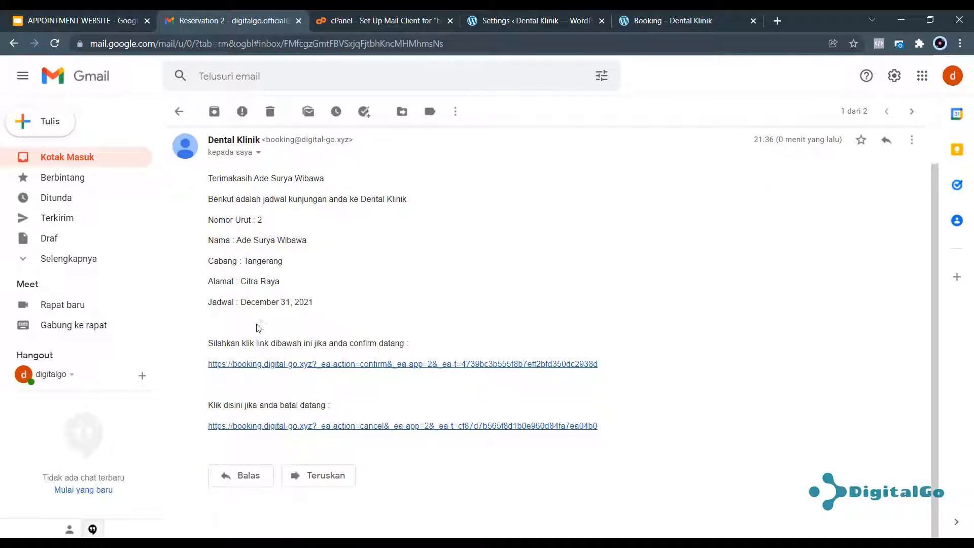
pyautogui.moveTo(259, 302); pyautogui.dragTo(324, 306)
pyautogui.click(330, 309)
pyautogui.click(526, 24)
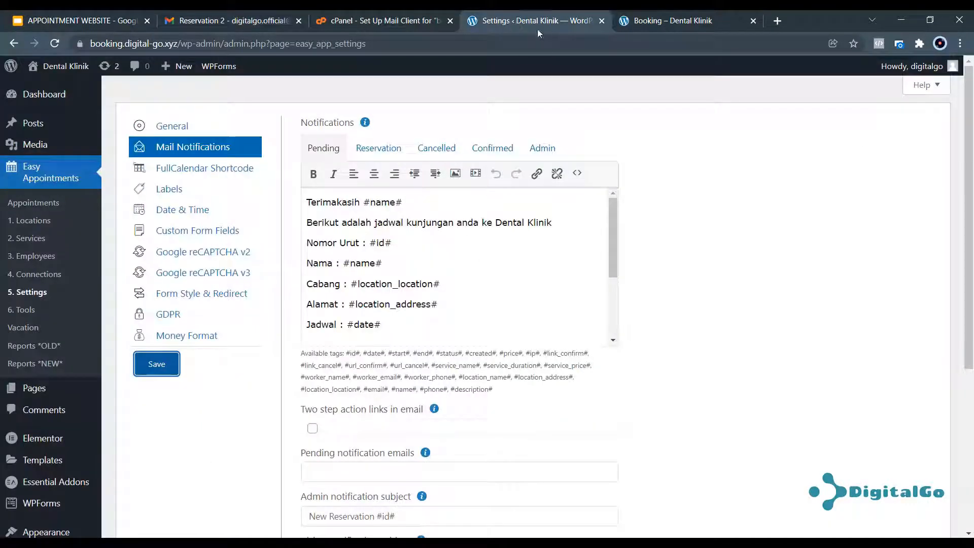
# Confirm appointment #2 through the email link and verify its status in the appointments list.
pyautogui.click(45, 204)
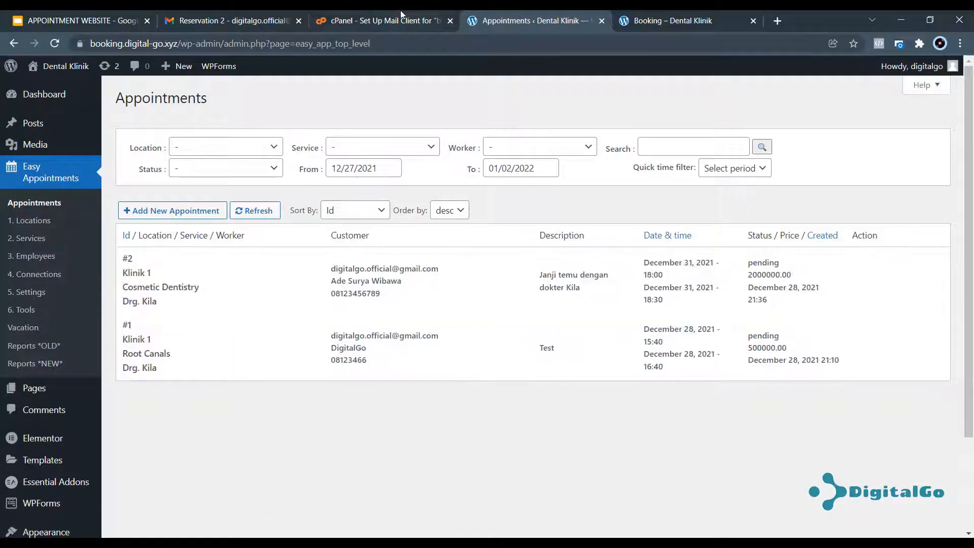
pyautogui.click(239, 20)
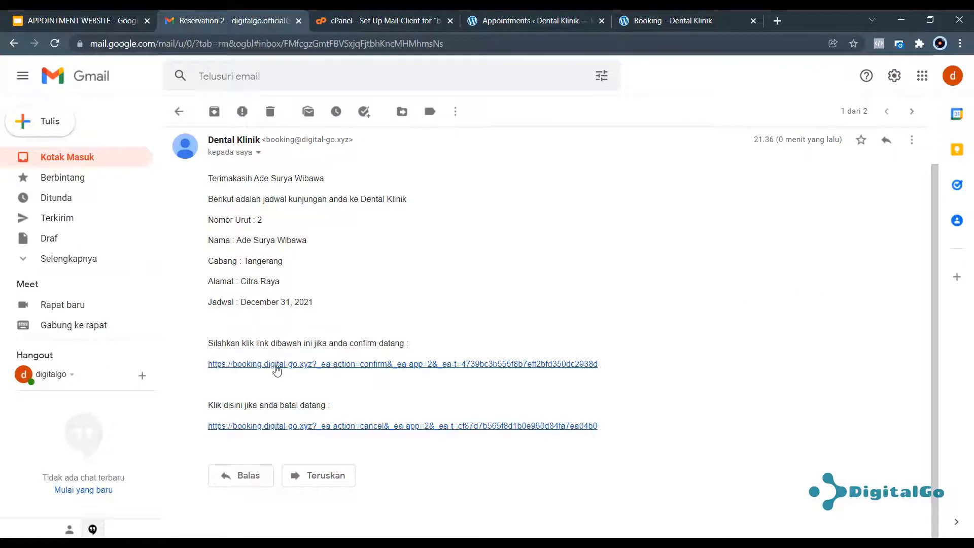
pyautogui.click(276, 369)
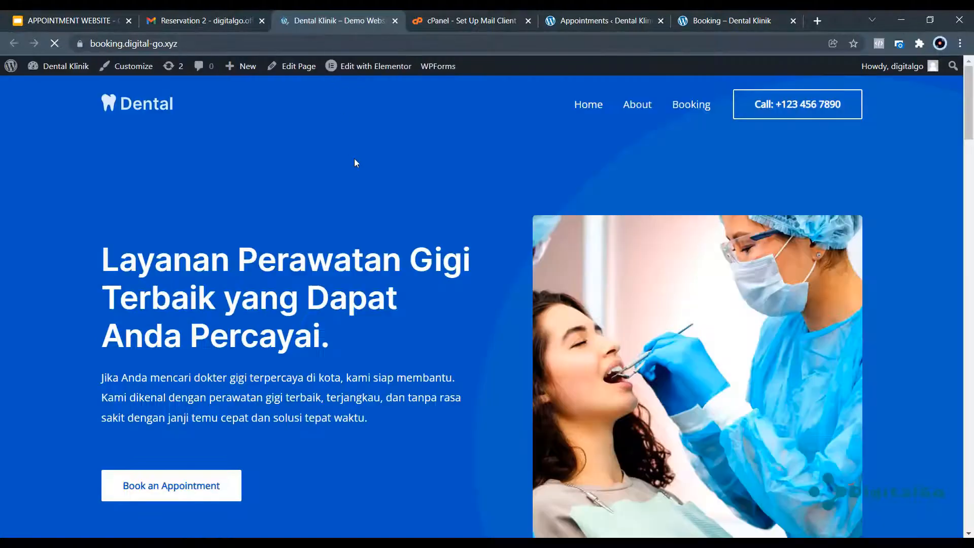
pyautogui.click(576, 22)
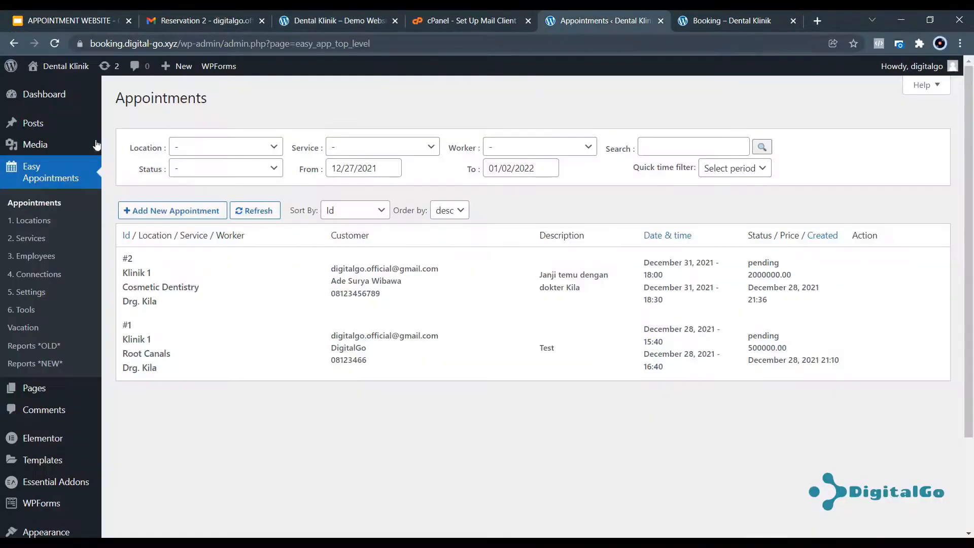
pyautogui.click(55, 46)
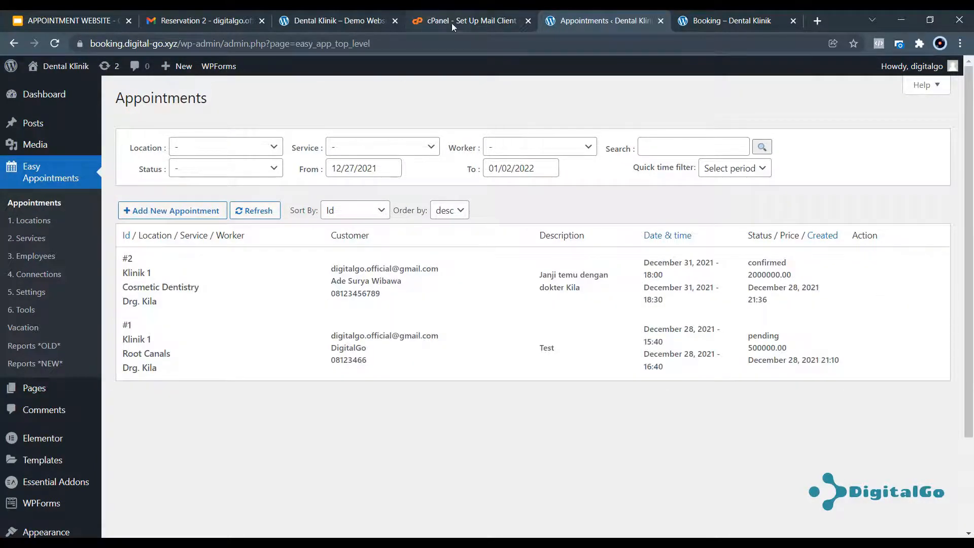
# Glance at the Dental Klinik site, then go to Easy Appointments Settings.
pyautogui.click(337, 22)
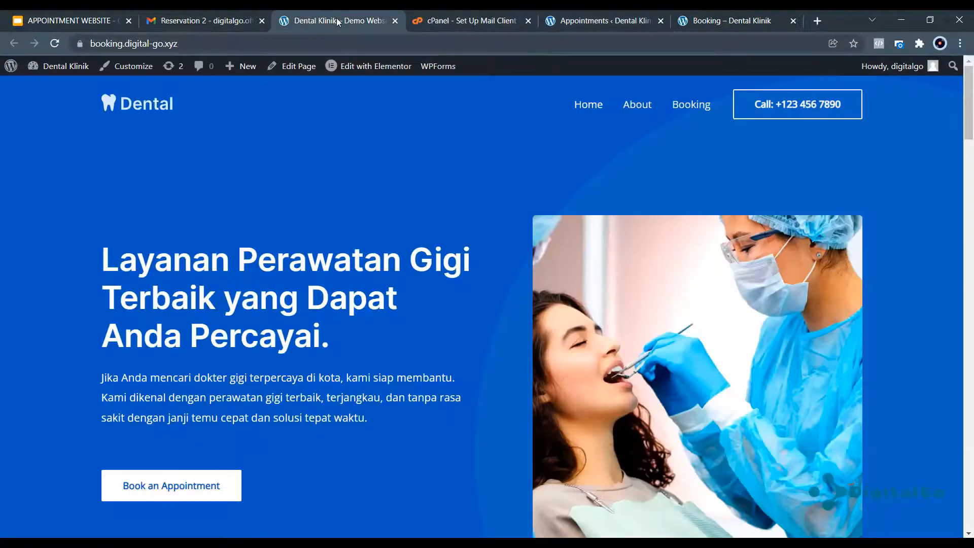
pyautogui.click(570, 21)
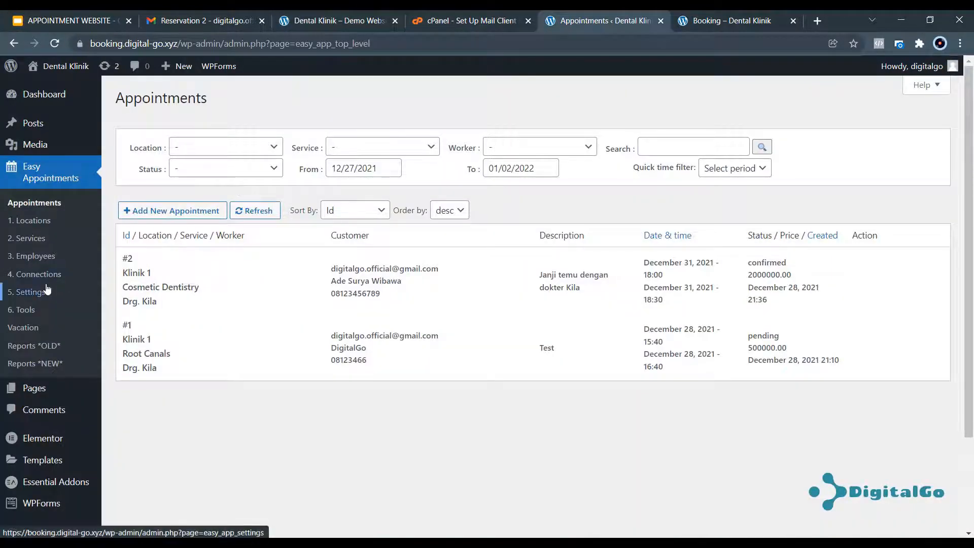
pyautogui.click(34, 295)
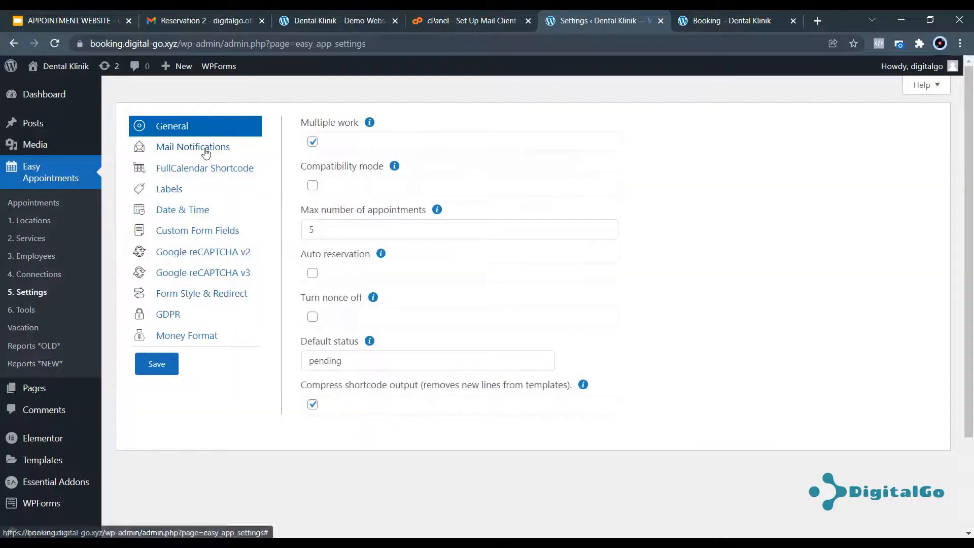
# Change the Pending email's Jadwal line to '#date# Jam #start# - #end#' and save.
pyautogui.click(206, 152)
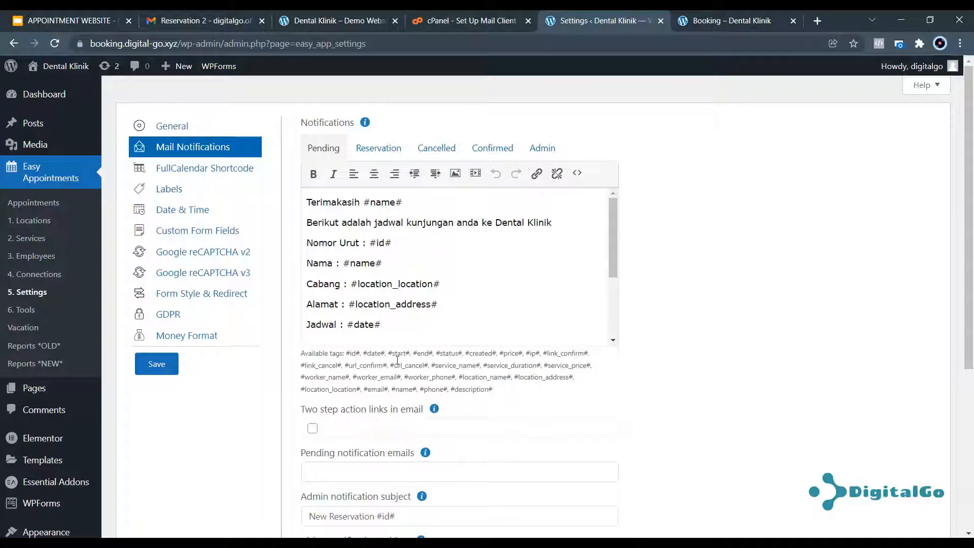
pyautogui.moveTo(387, 353); pyautogui.dragTo(434, 353)
pyautogui.hotkey('ctrl', 'c')
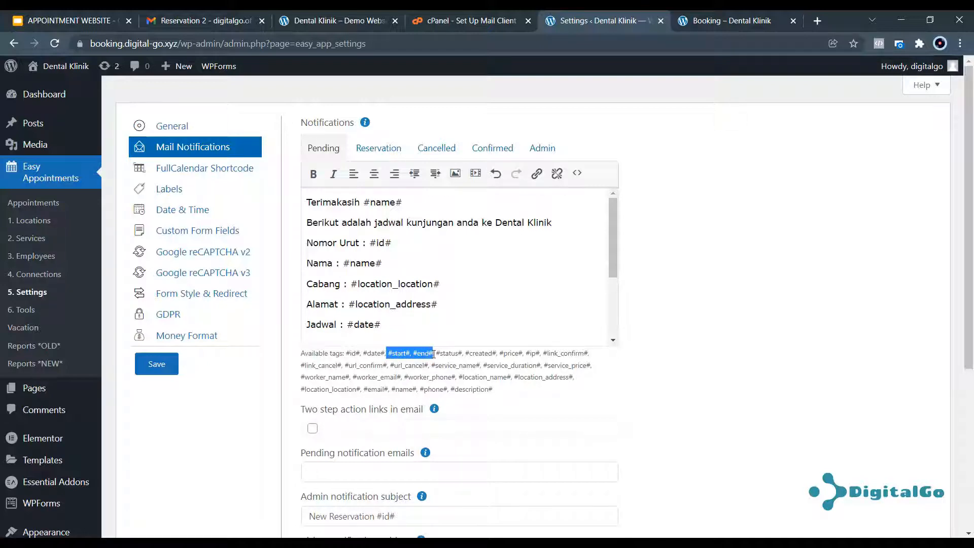
pyautogui.click(427, 322)
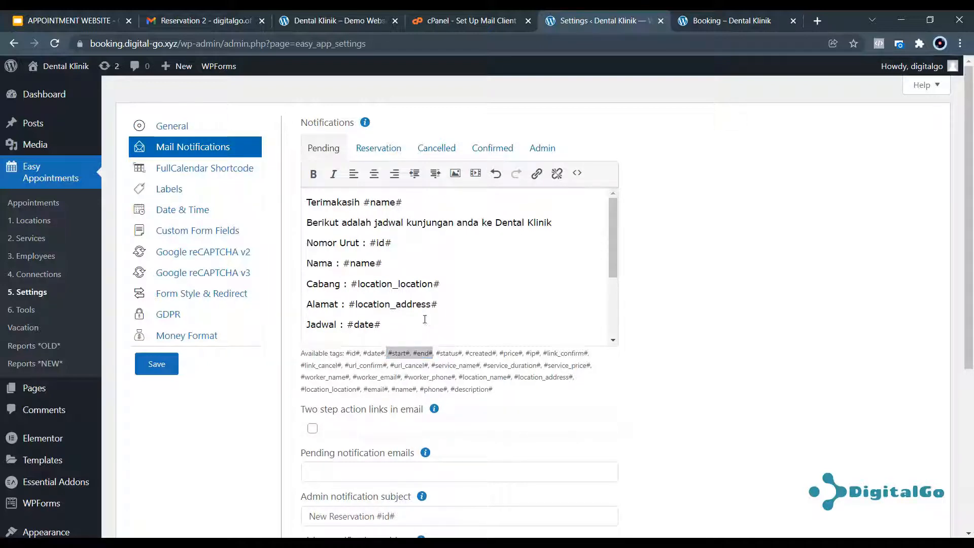
pyautogui.write('Jam')
pyautogui.hotkey('ctrl', 'v')
pyautogui.press('BackSpace')
pyautogui.write('-')
pyautogui.click(178, 360)
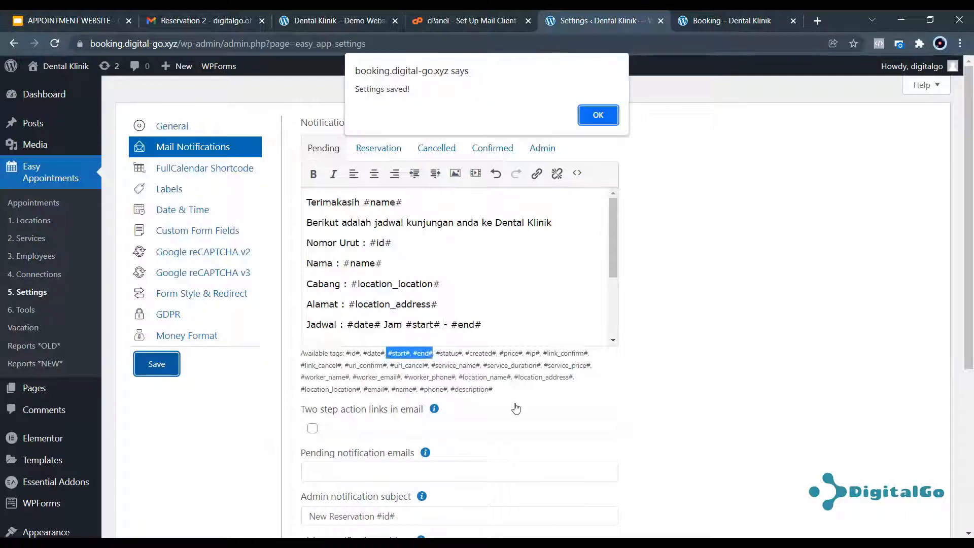
pyautogui.click(592, 113)
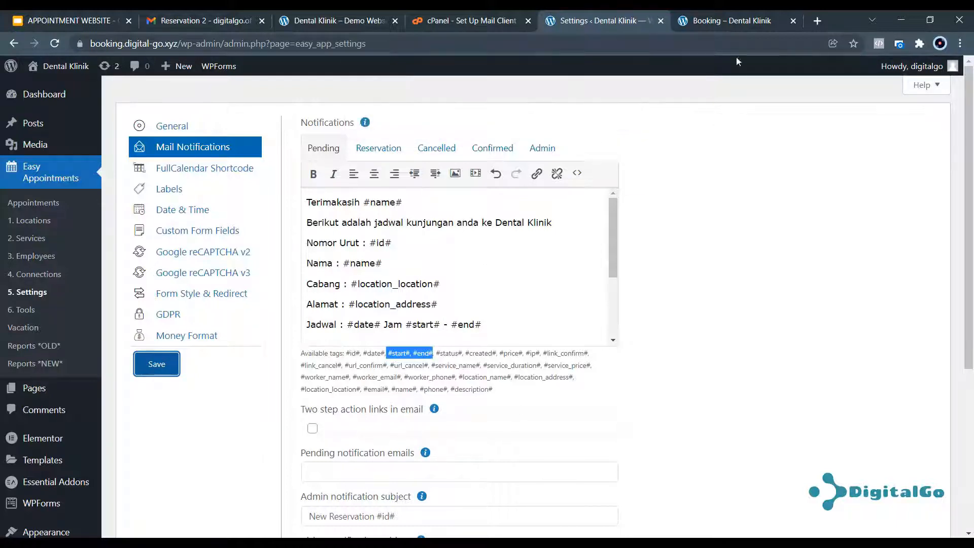
# Reload the private-window Booking page to clear the form.
pyautogui.click(710, 23)
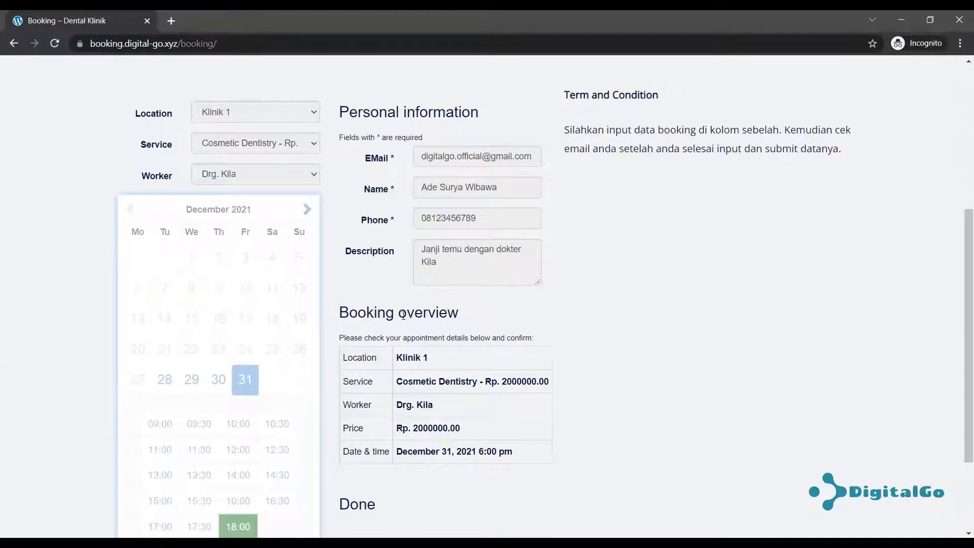
pyautogui.click(198, 507)
pyautogui.scroll(5, 499, 301)
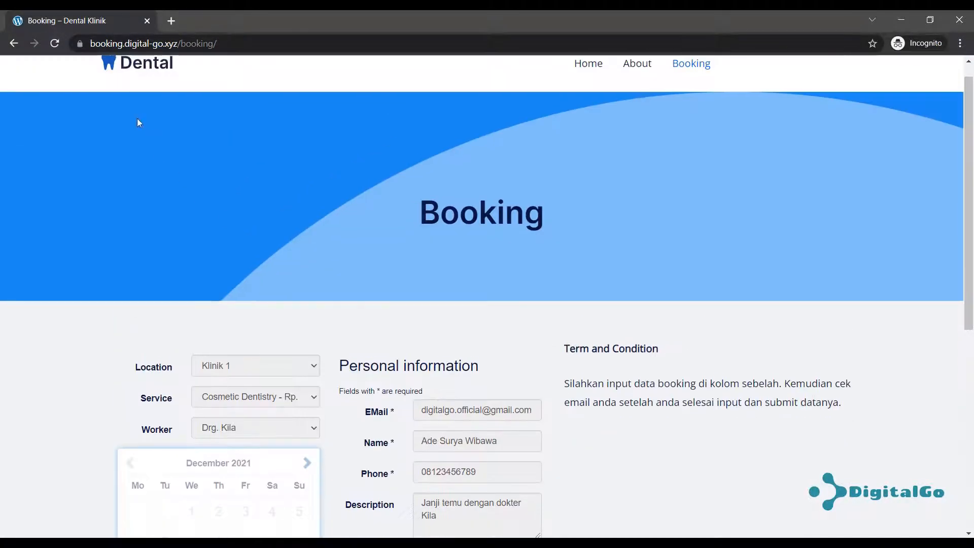
pyautogui.click(54, 43)
pyautogui.scroll(-5, 450, 372)
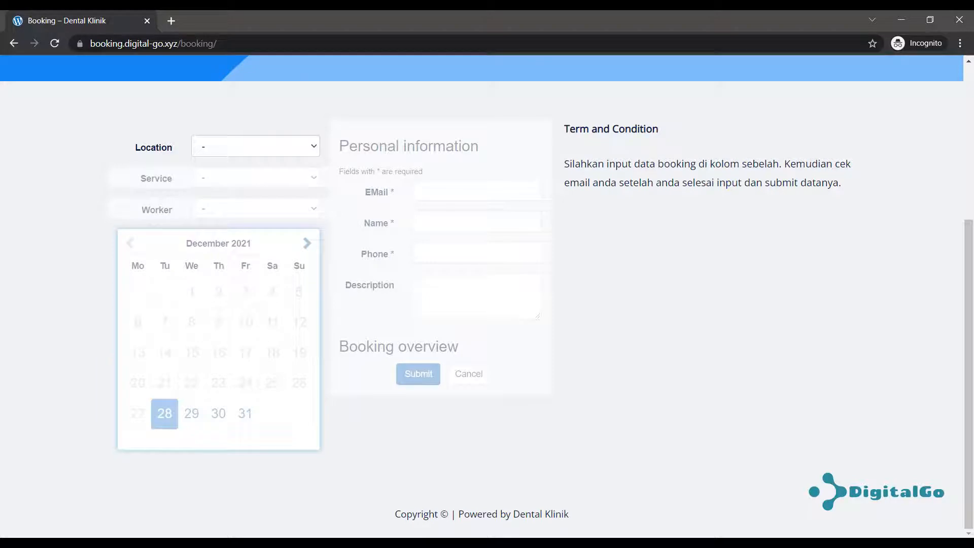
# Review the Google reCAPTCHA v2, custom form fields and mail notification settings.
pyautogui.click(109, 518)
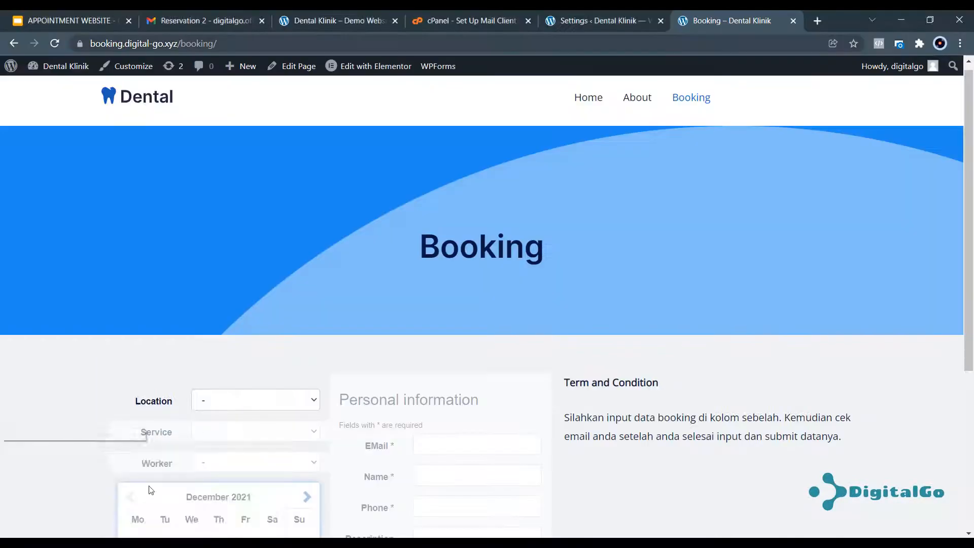
pyautogui.click(607, 22)
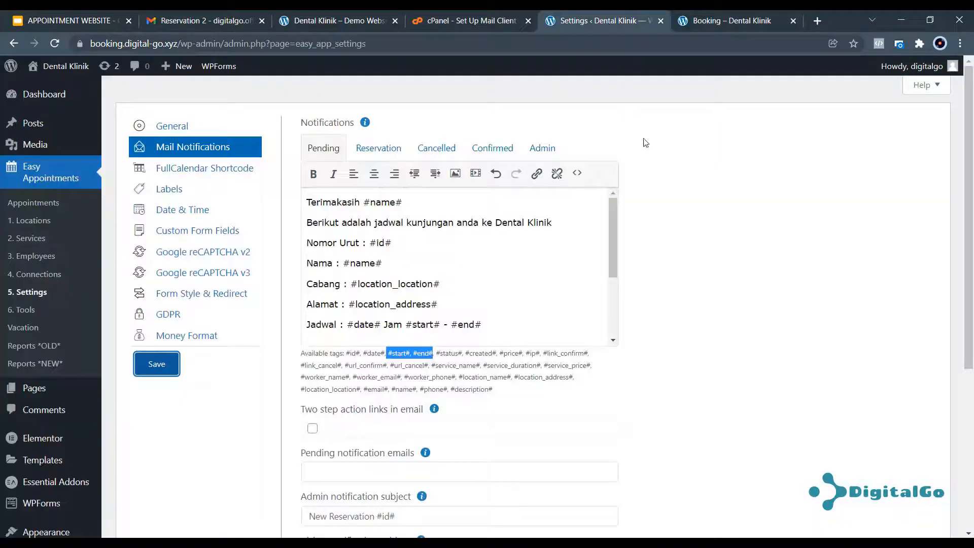
pyautogui.click(190, 254)
pyautogui.click(196, 232)
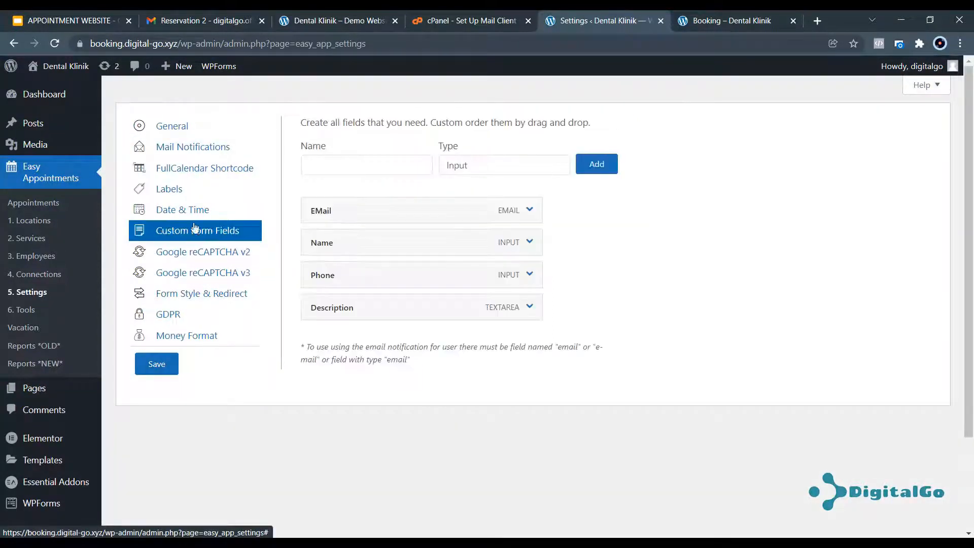
pyautogui.click(211, 151)
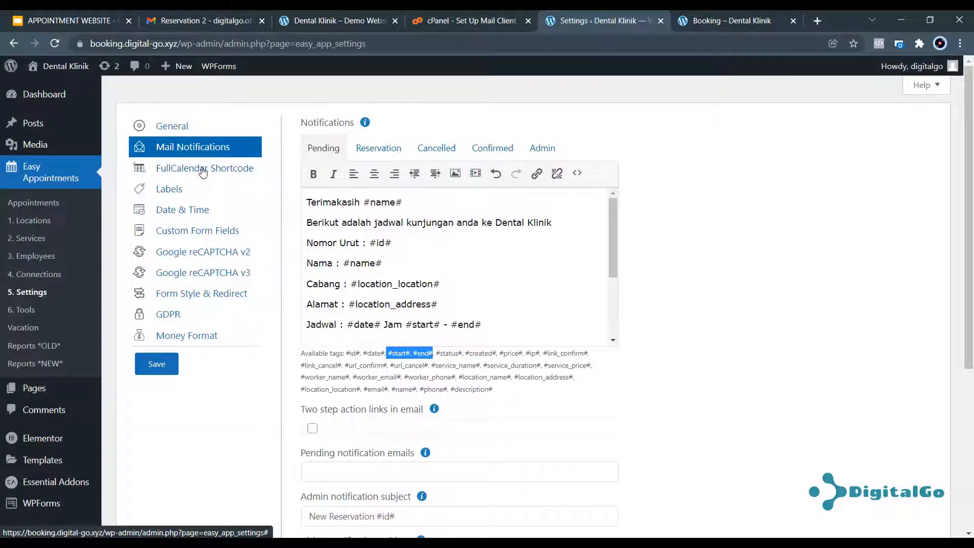
pyautogui.scroll(-2, 203, 173)
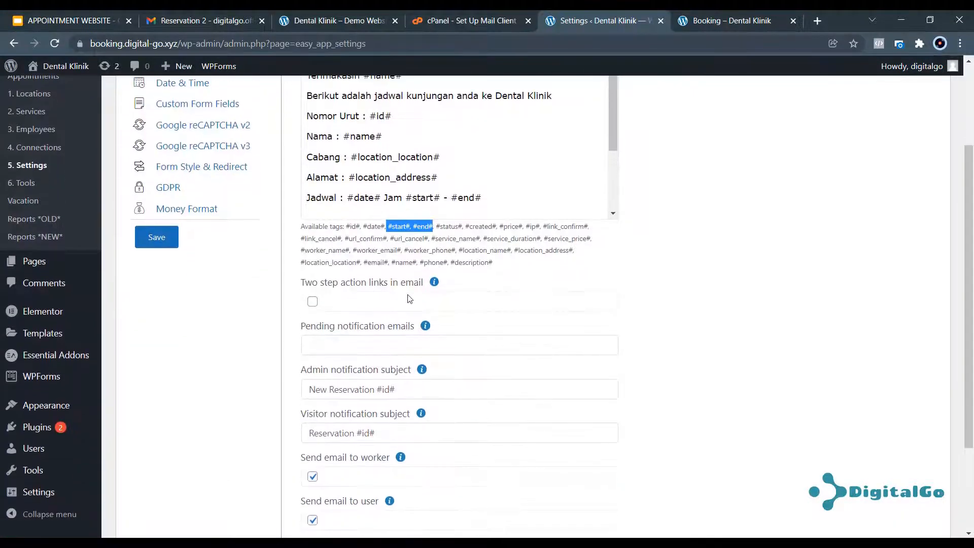
pyautogui.moveTo(435, 287)
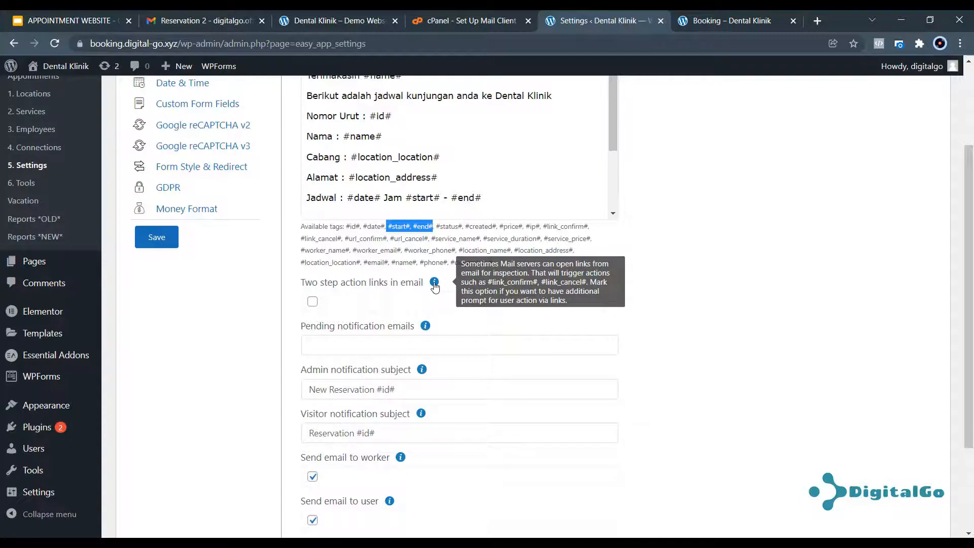
pyautogui.scroll(2, 259, 253)
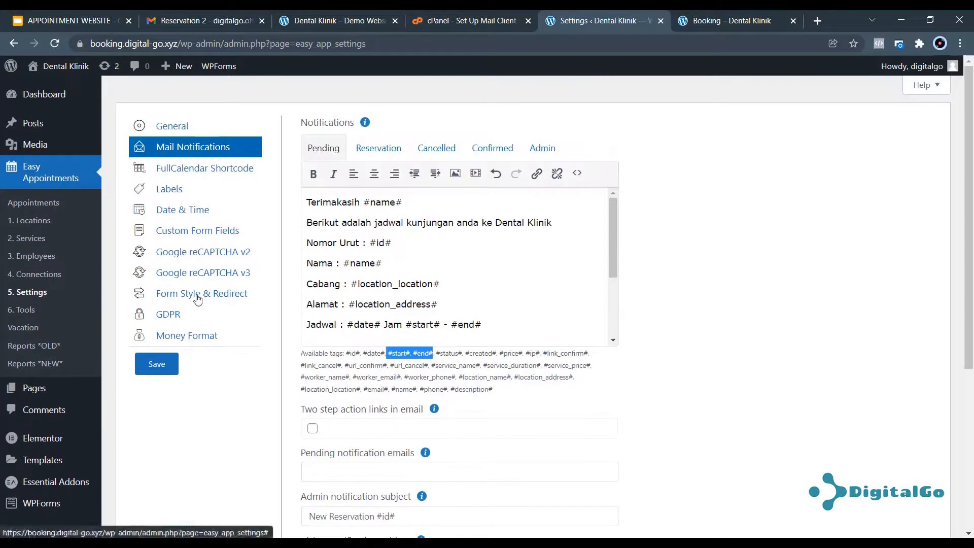
# Enable the I agree field under Form Style & Redirect and save the settings.
pyautogui.click(198, 298)
pyautogui.scroll(-3, 438, 330)
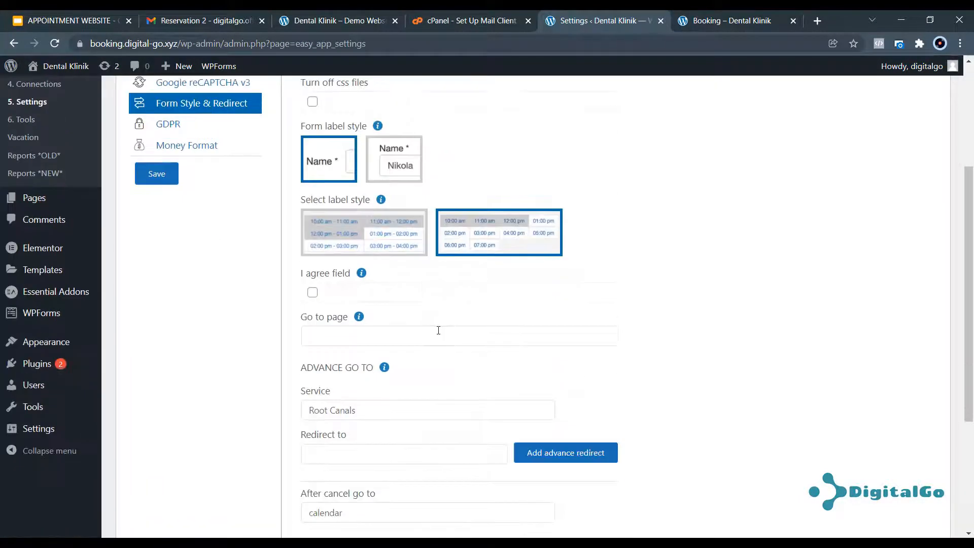
pyautogui.scroll(2, 320, 299)
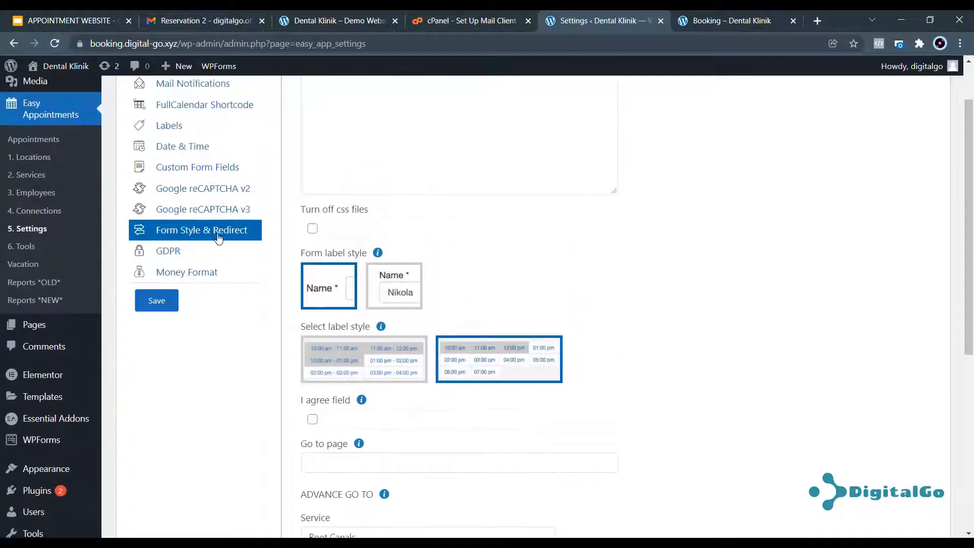
pyautogui.scroll(-1, 457, 320)
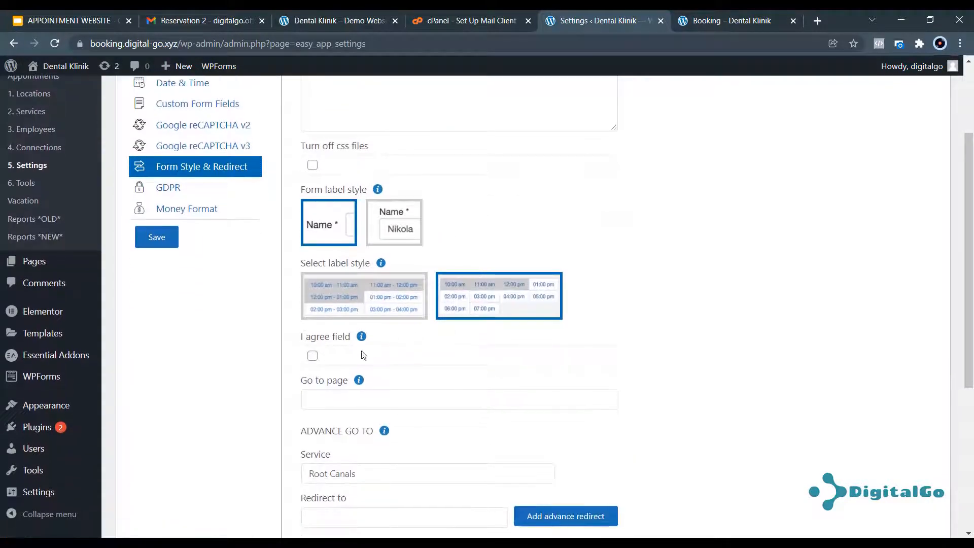
pyautogui.click(313, 356)
pyautogui.scroll(2, 650, 275)
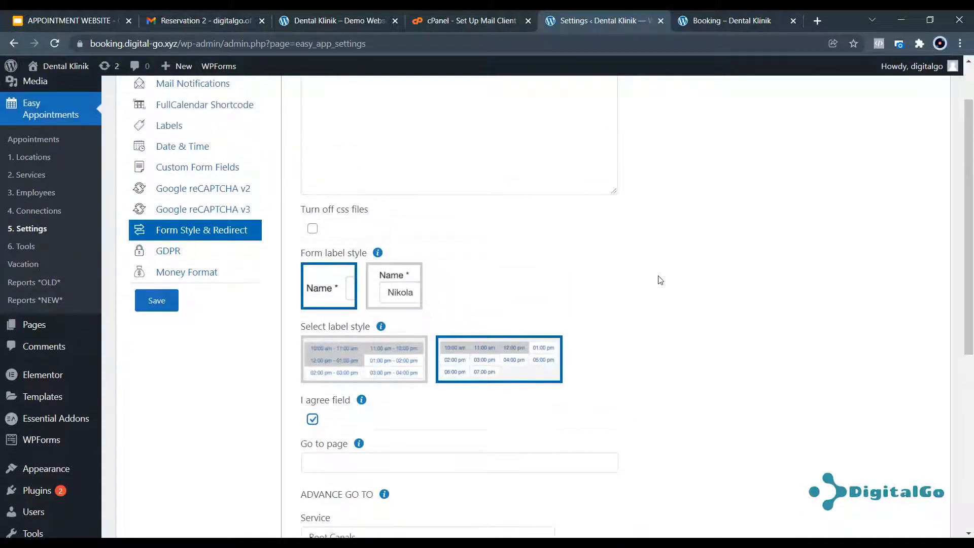
pyautogui.scroll(-6, 659, 279)
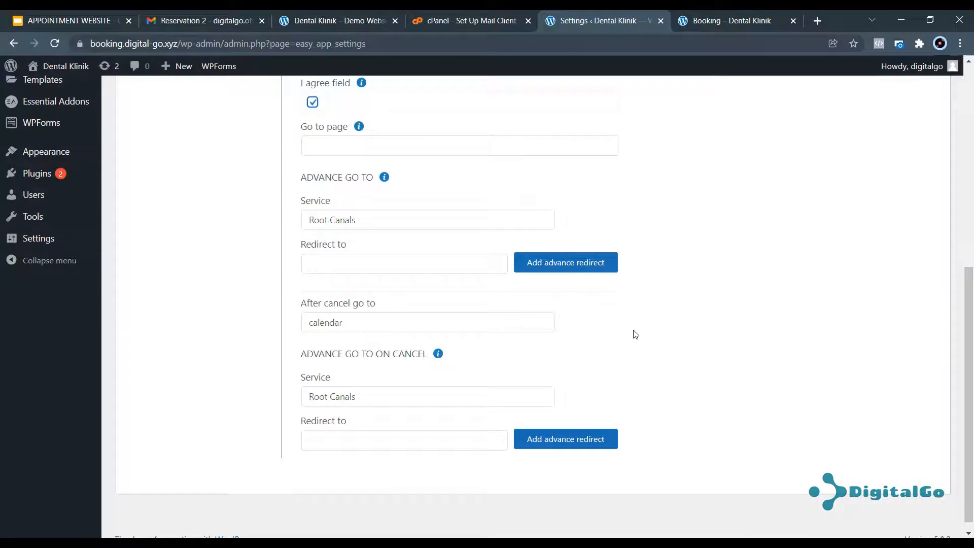
pyautogui.scroll(3, 613, 343)
pyautogui.click(165, 173)
pyautogui.click(597, 113)
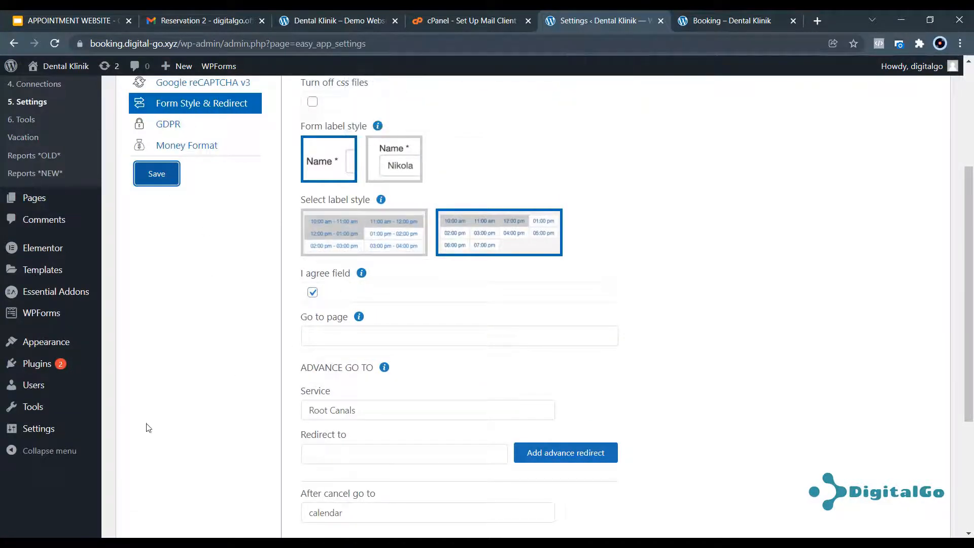
# Check the private Booking window for the new 'I agree with terms and conditions' checkbox.
pyautogui.moveTo(142, 537)
pyautogui.click(206, 489)
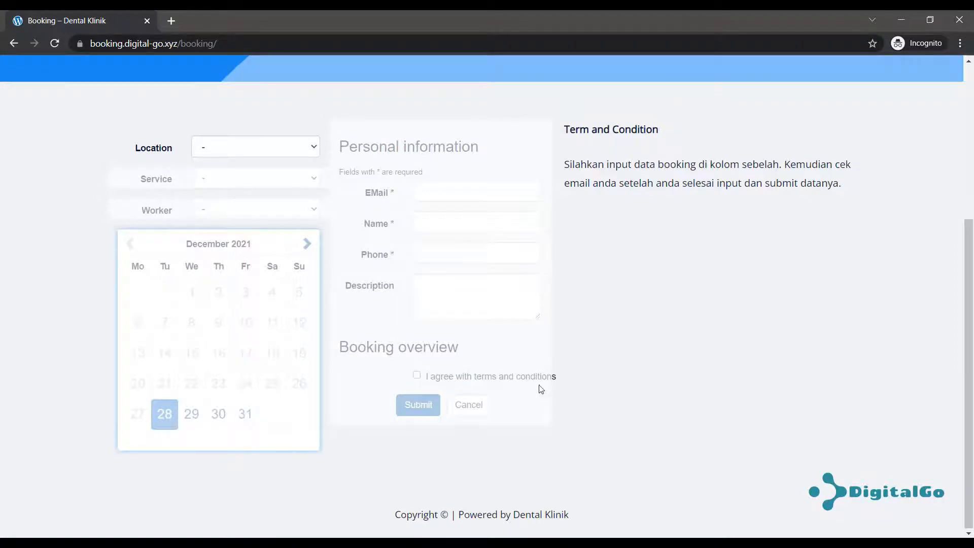
pyautogui.scroll(3, 388, 309)
pyautogui.scroll(3, 383, 283)
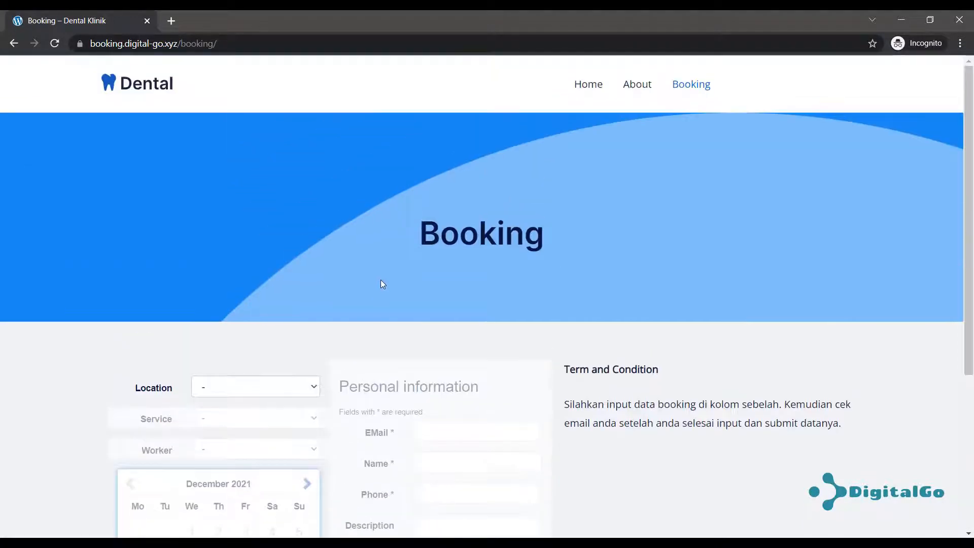
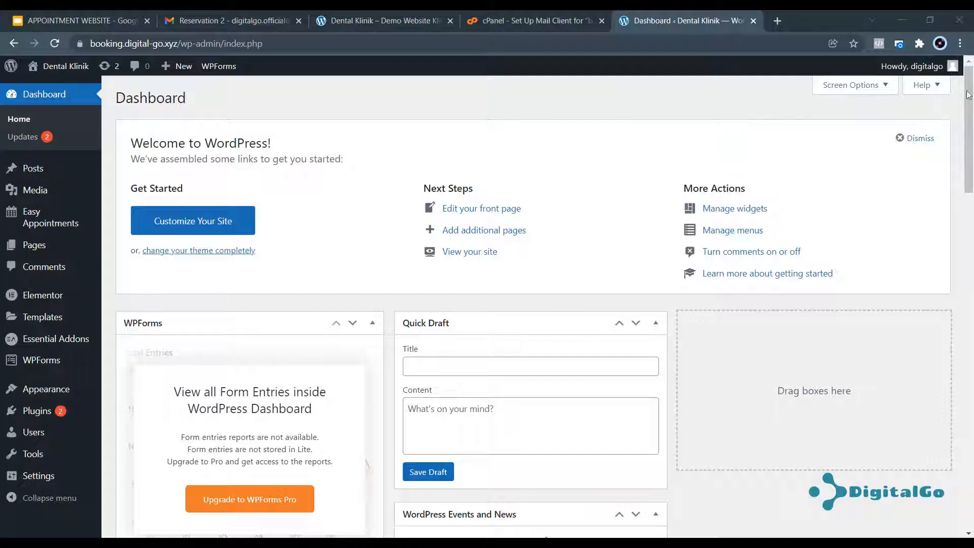
# Load booking.digital-go.xyz in a new Chrome incognito window, correcting a typo in the address.
pyautogui.click(960, 43)
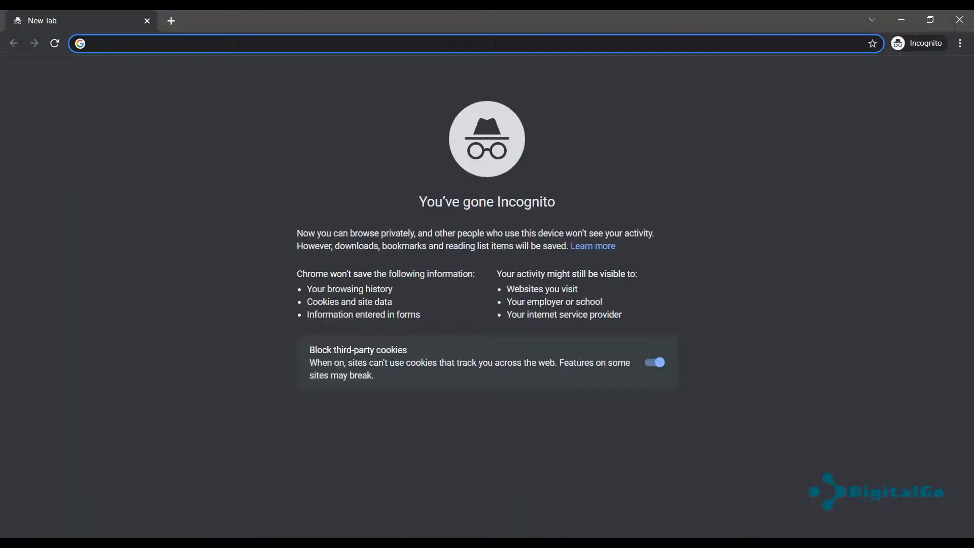
pyautogui.write('bookin')
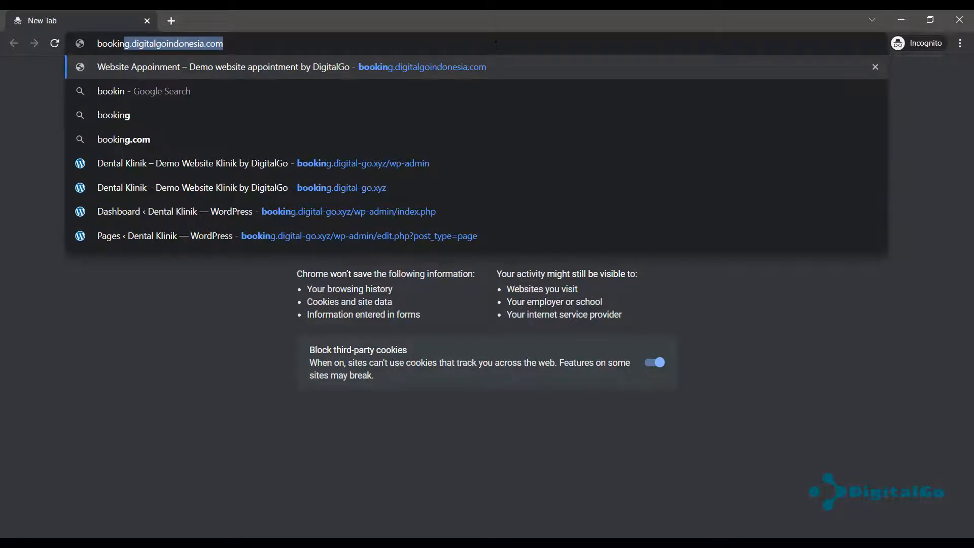
pyautogui.write('.')
pyautogui.press('BackSpace')
pyautogui.write('g.digital')
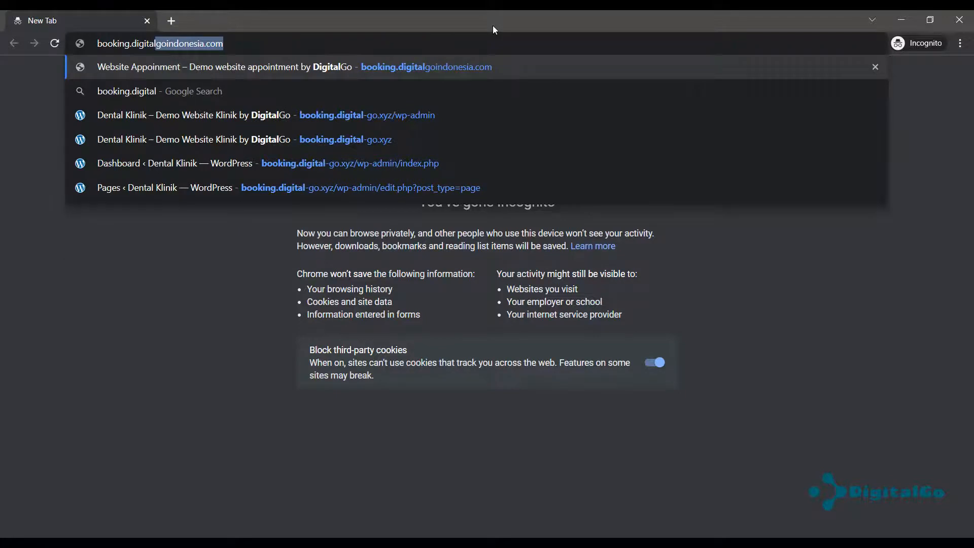
pyautogui.write('-go.xyz')
pyautogui.press('Return')
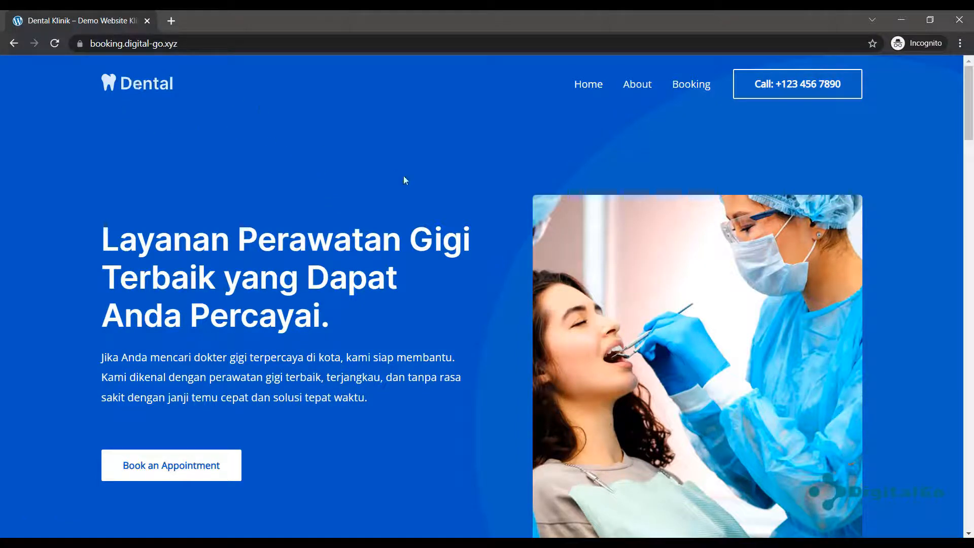
# Browse the Dental Klinik home page and its lower sections.
pyautogui.scroll(-15, 206, 181)
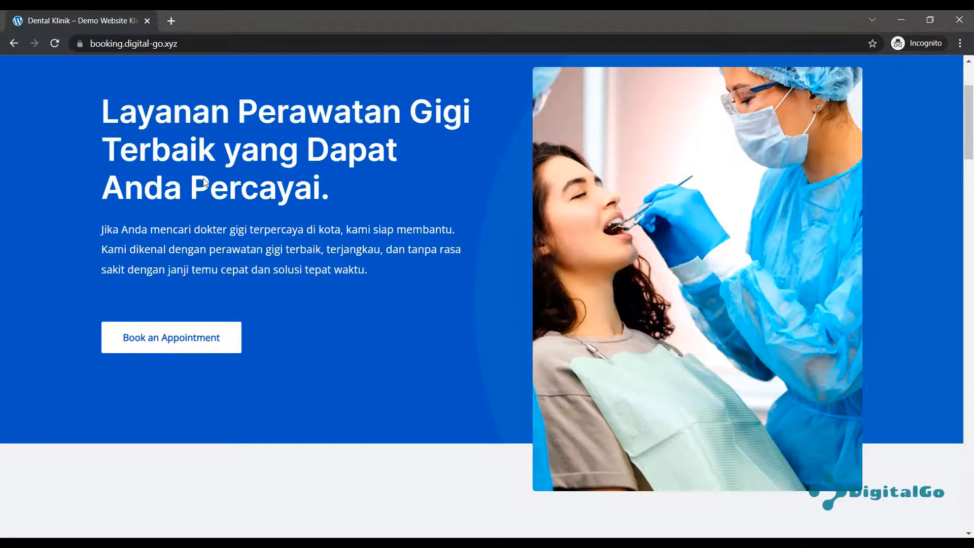
pyautogui.scroll(15, 473, 179)
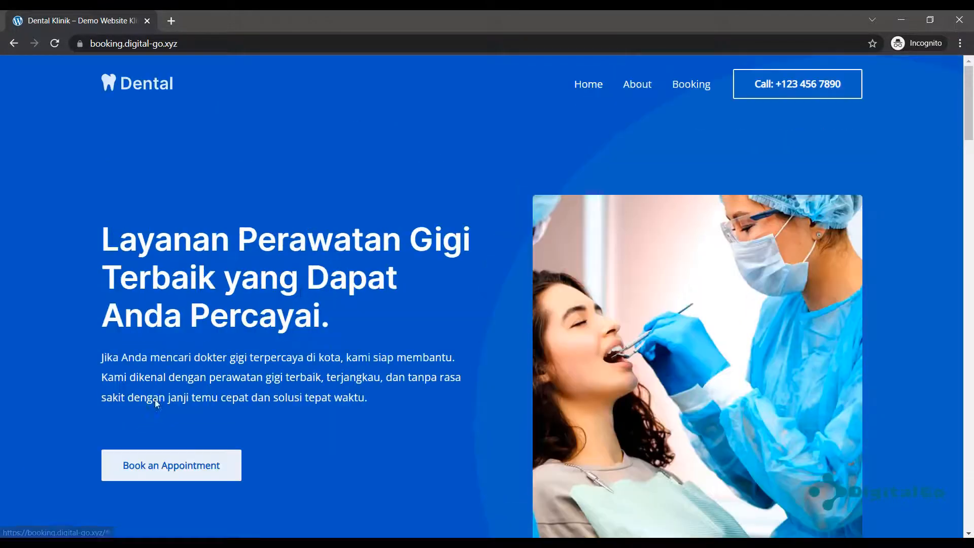
pyautogui.click(157, 403)
pyautogui.scroll(-20, 463, 239)
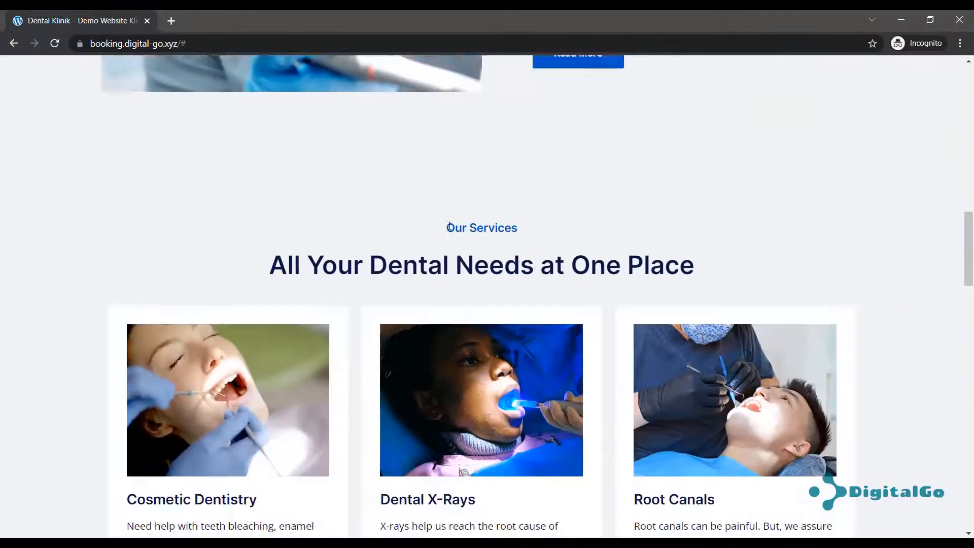
pyautogui.scroll(8, 510, 230)
pyautogui.scroll(-10, 516, 243)
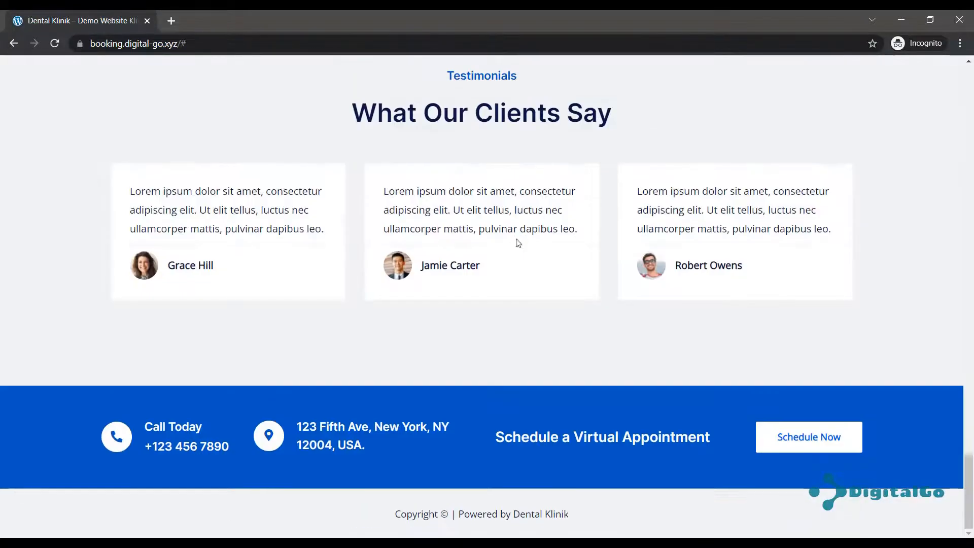
pyautogui.scroll(20, 363, 213)
pyautogui.scroll(7, 315, 211)
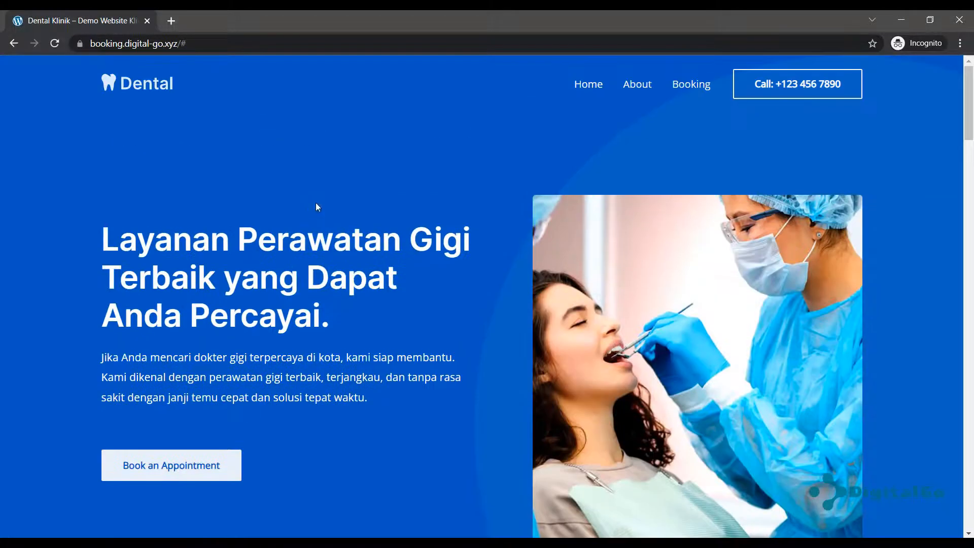
# Go to the About page and scroll through it.
pyautogui.click(636, 85)
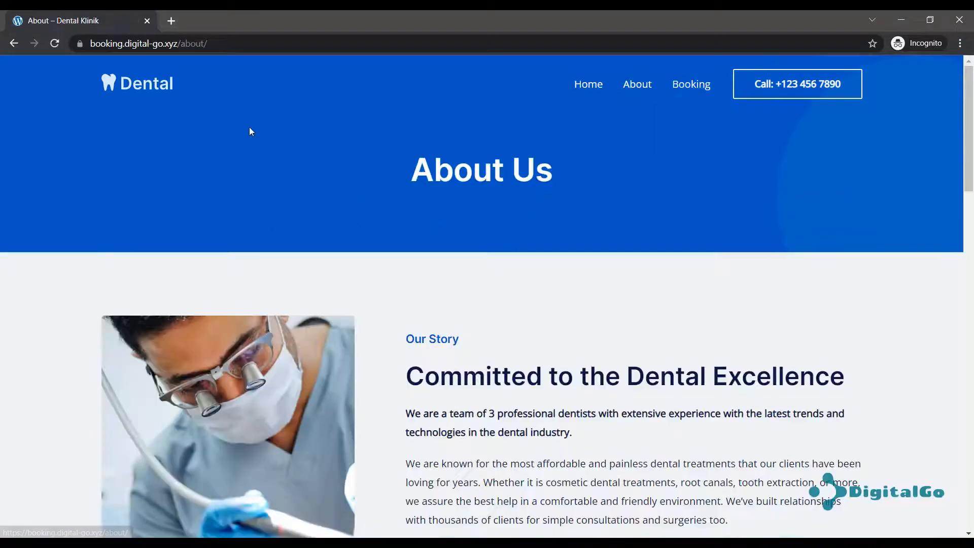
pyautogui.scroll(-15, 497, 233)
pyautogui.scroll(-10, 501, 237)
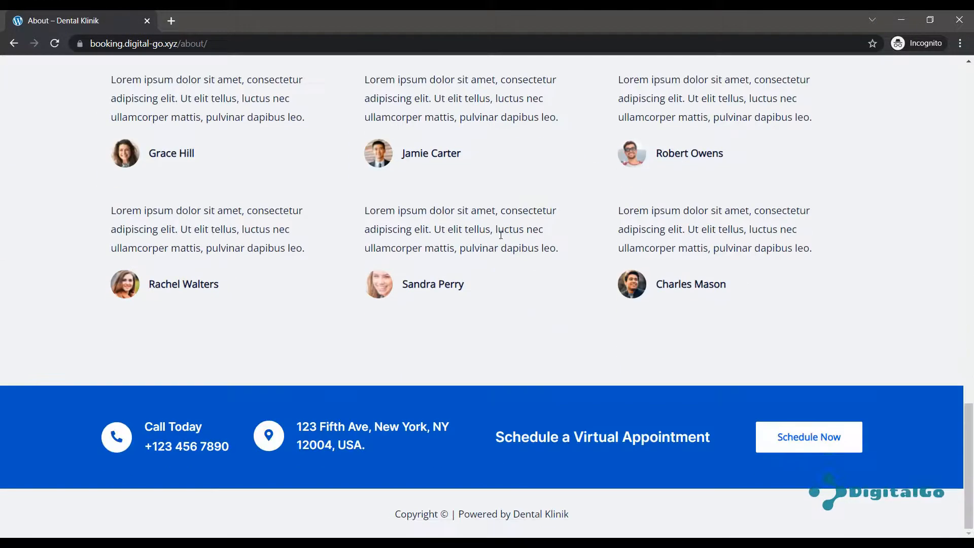
pyautogui.scroll(20, 500, 229)
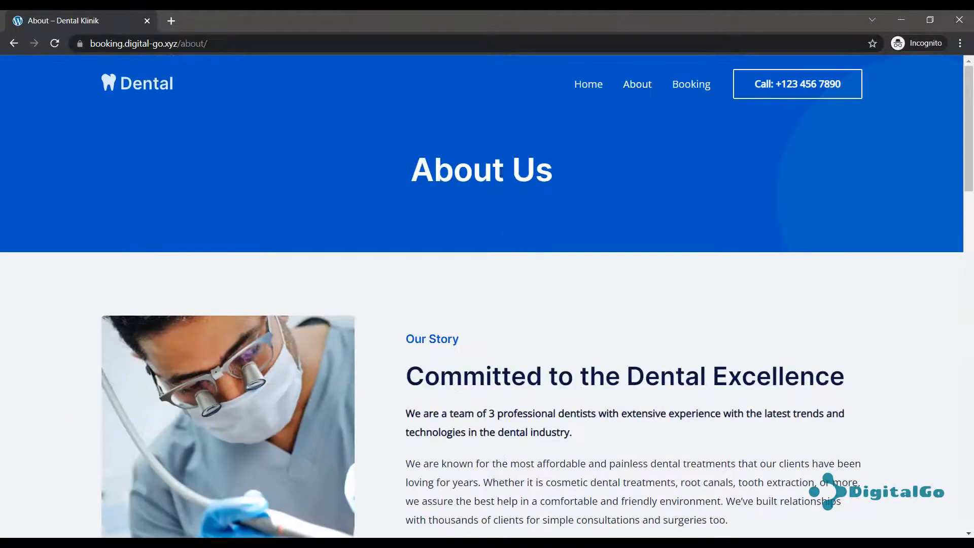
# On the Booking page, choose location Klinik 2, service Root Canals and the second dentist.
pyautogui.click(697, 86)
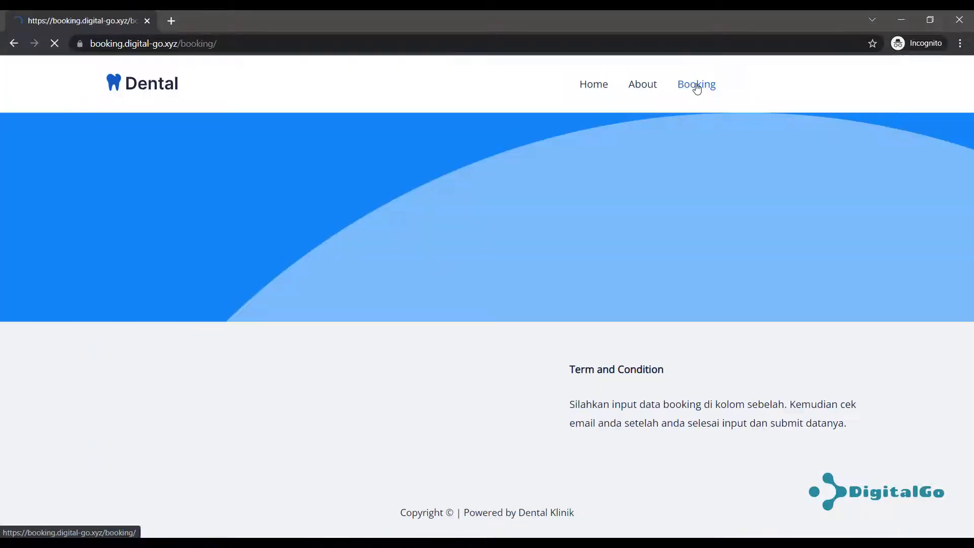
pyautogui.scroll(-1, 404, 172)
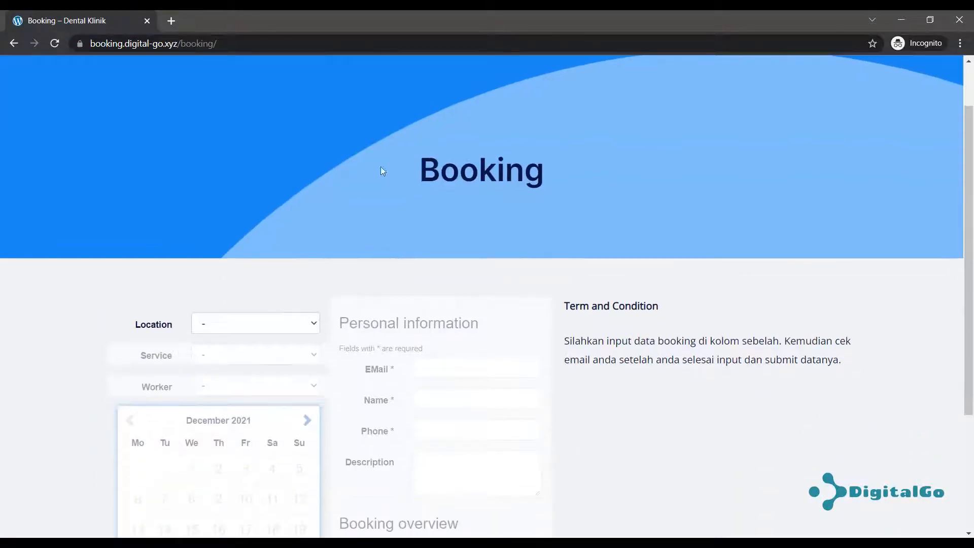
pyautogui.scroll(1, 189, 252)
pyautogui.scroll(-3, 254, 320)
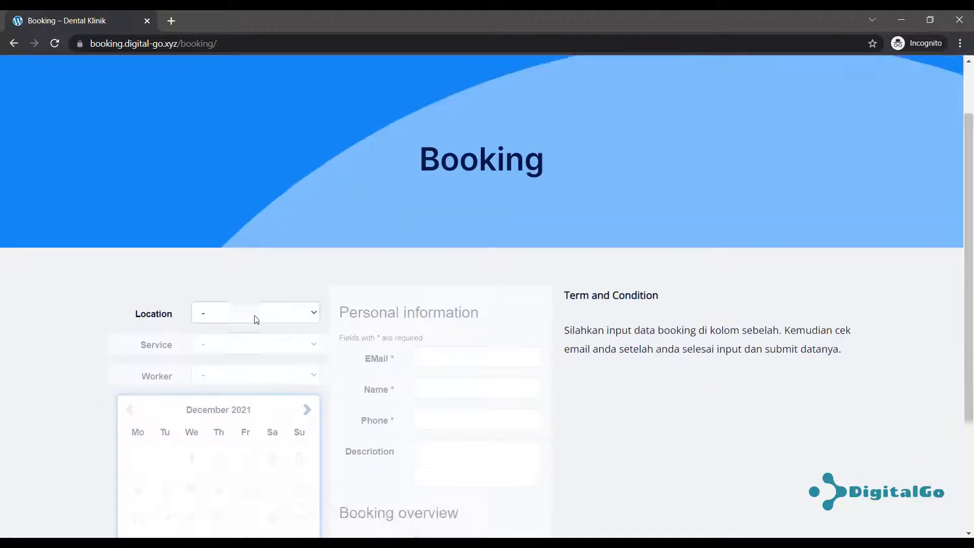
pyautogui.click(305, 197)
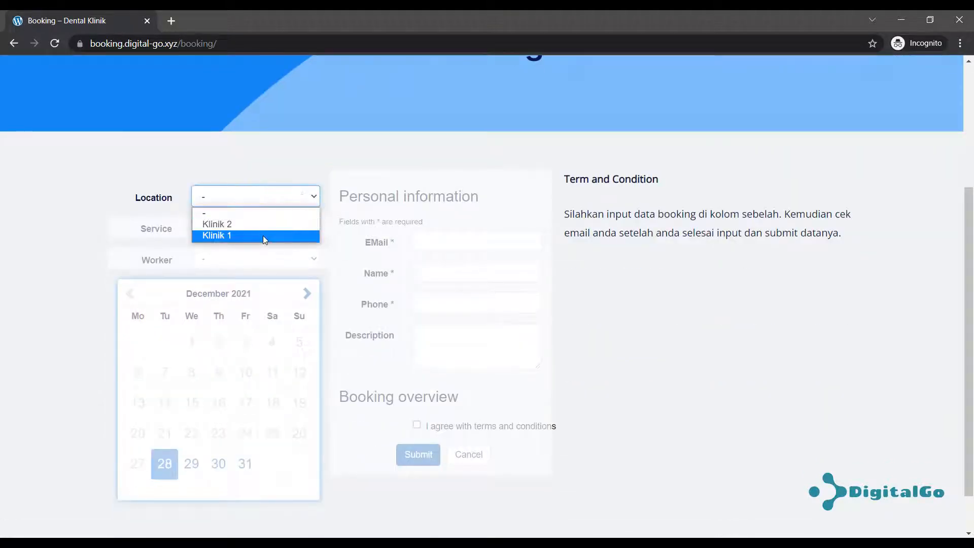
pyautogui.click(276, 225)
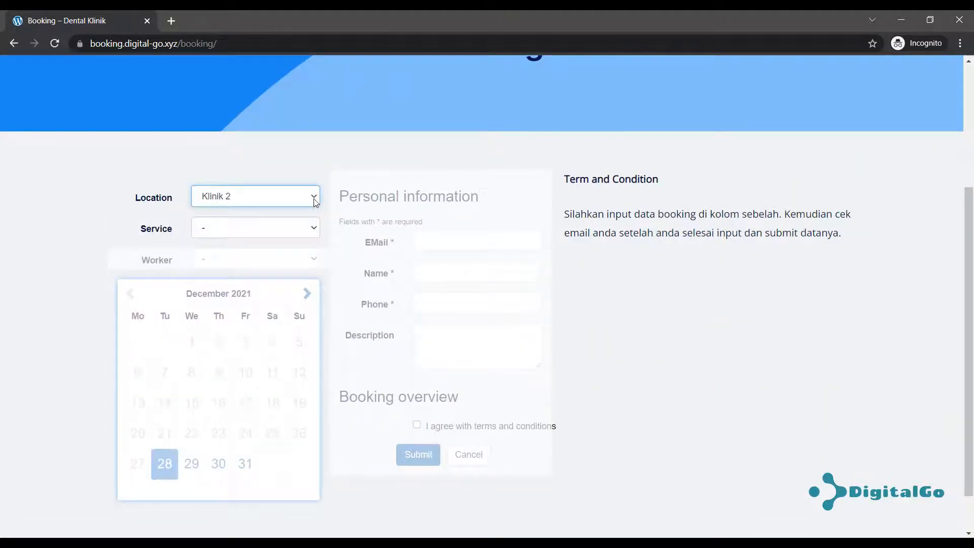
pyautogui.click(297, 229)
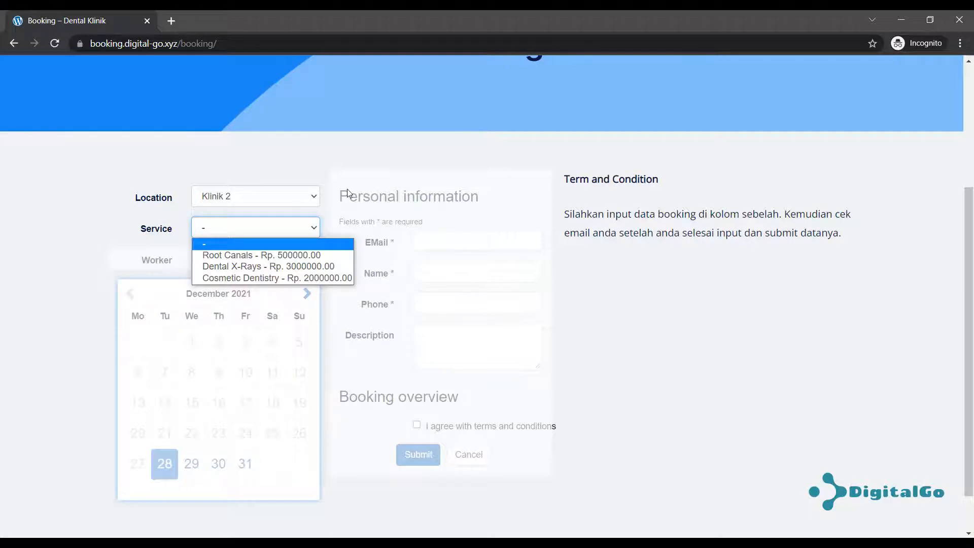
pyautogui.click(275, 257)
pyautogui.click(273, 259)
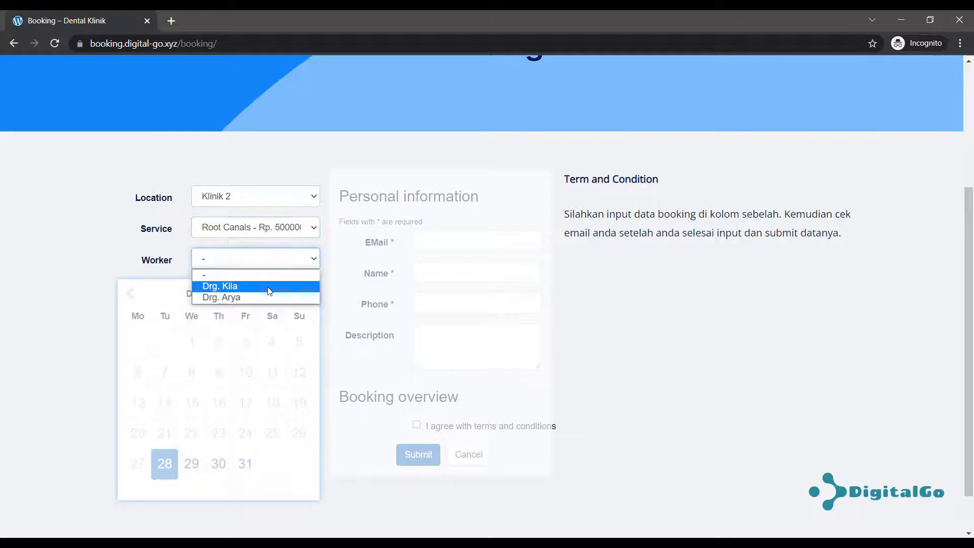
pyautogui.click(261, 297)
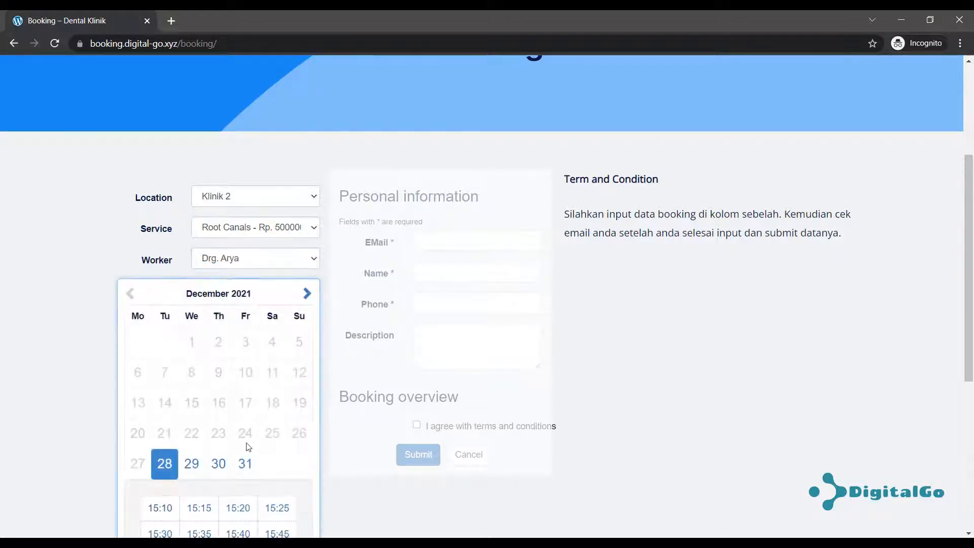
# Pick December 29 with the 09:00 slot, then switch to the admin Dashboard window.
pyautogui.scroll(-4, 234, 414)
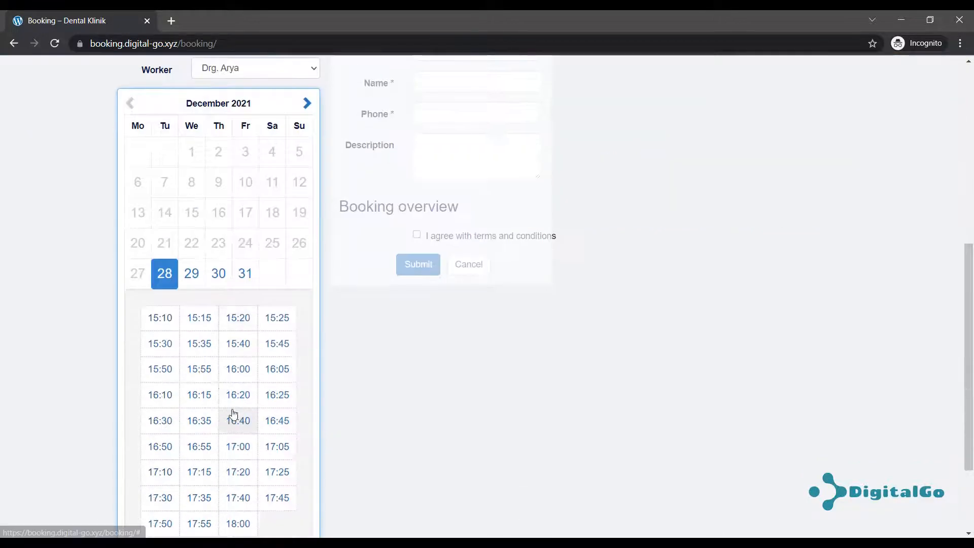
pyautogui.click(191, 276)
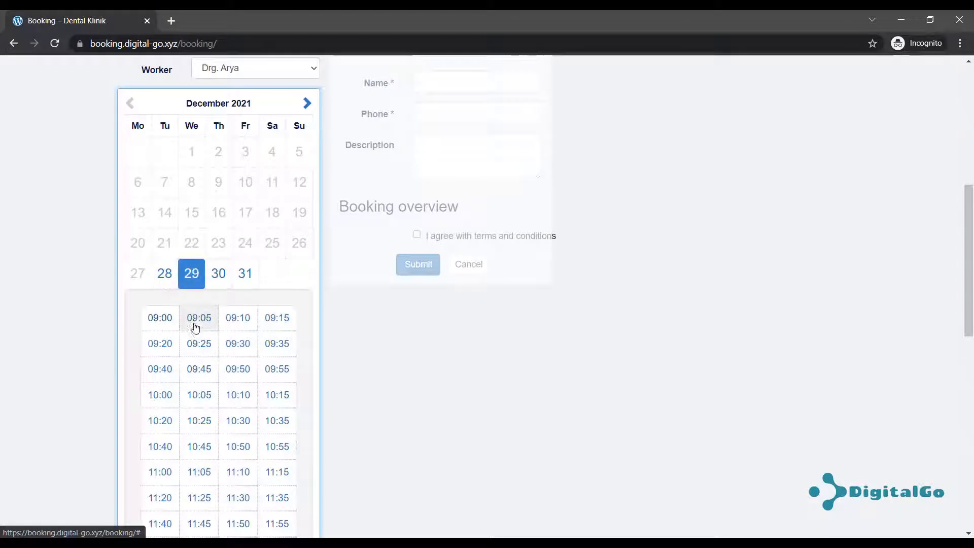
pyautogui.click(168, 320)
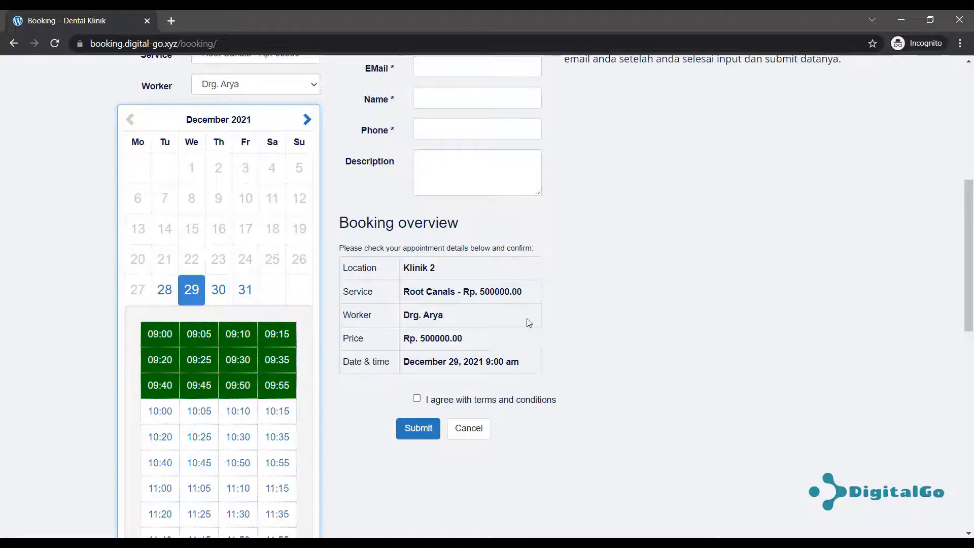
pyautogui.scroll(4, 508, 314)
pyautogui.scroll(-5, 296, 340)
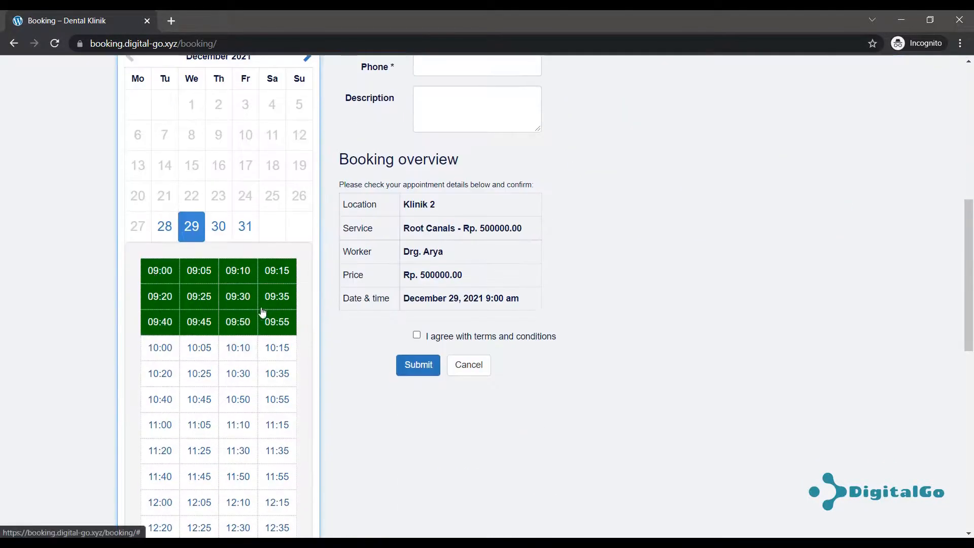
pyautogui.scroll(2, 636, 273)
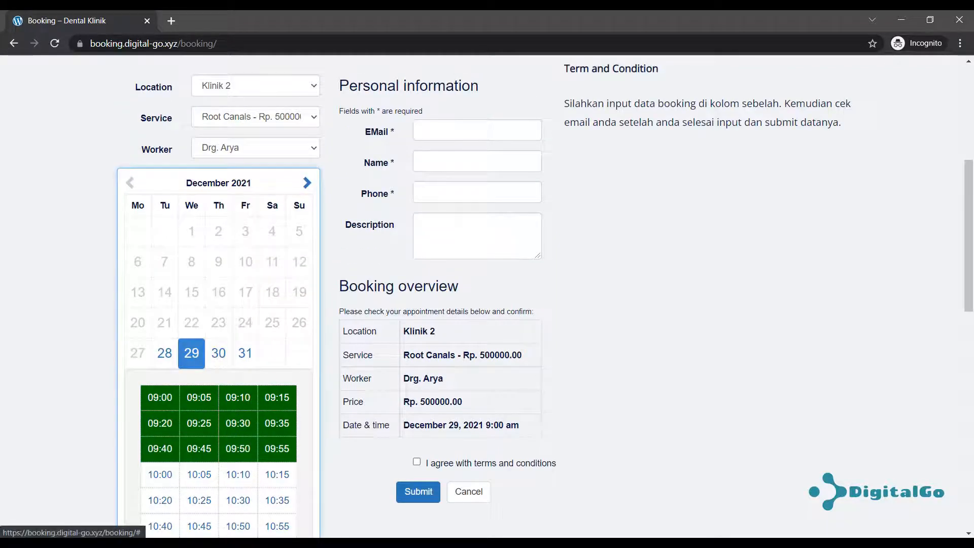
pyautogui.click(134, 543)
pyautogui.click(106, 518)
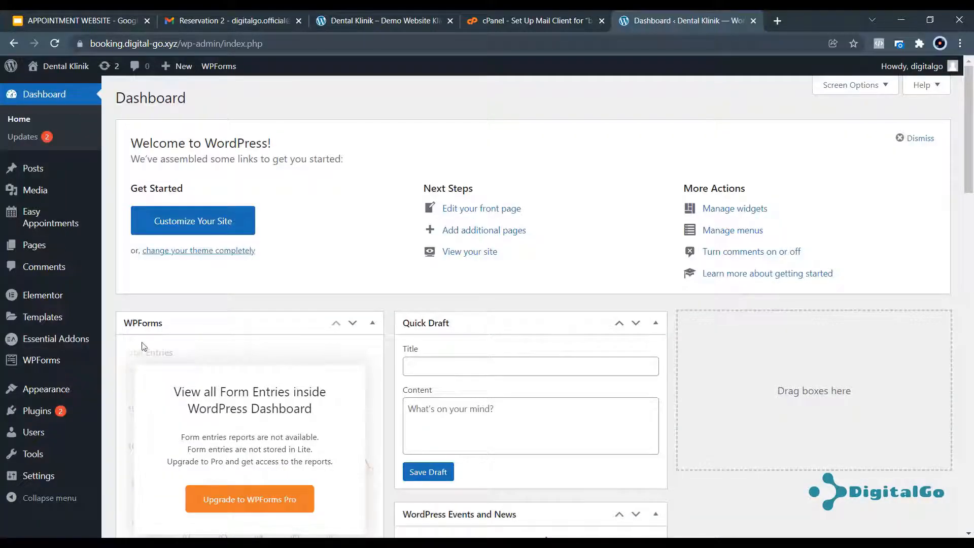
# Open the Easy Appointments settings and go to Form Style & Redirect.
pyautogui.moveTo(35, 221)
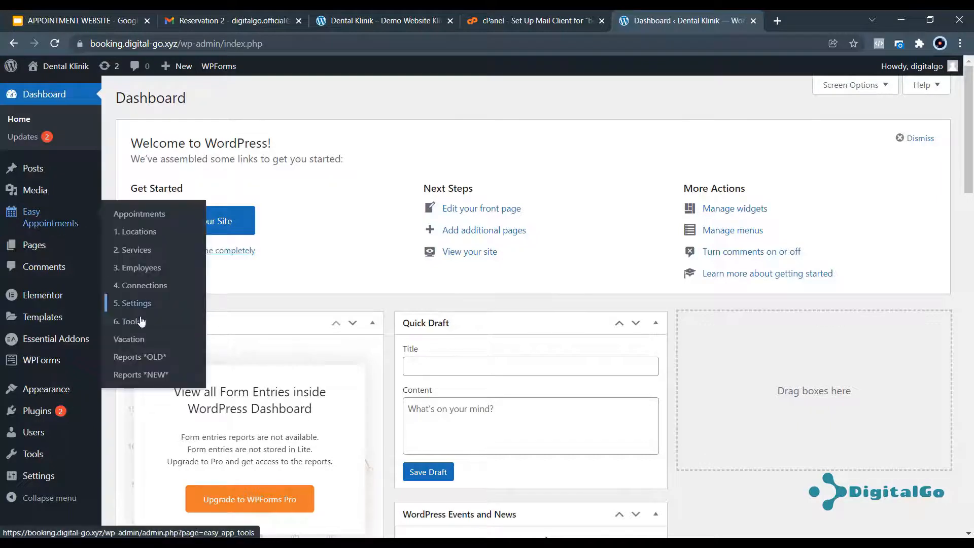
pyautogui.click(141, 304)
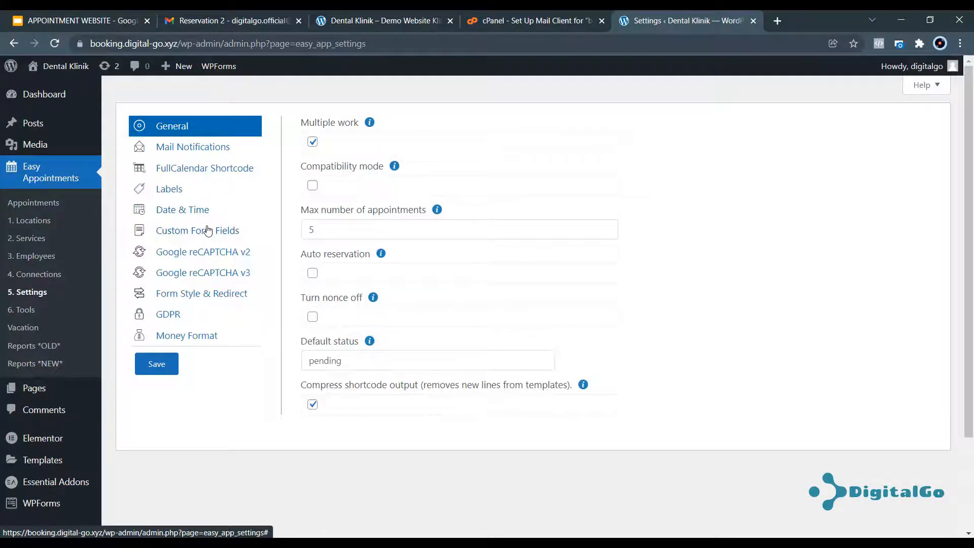
pyautogui.click(199, 212)
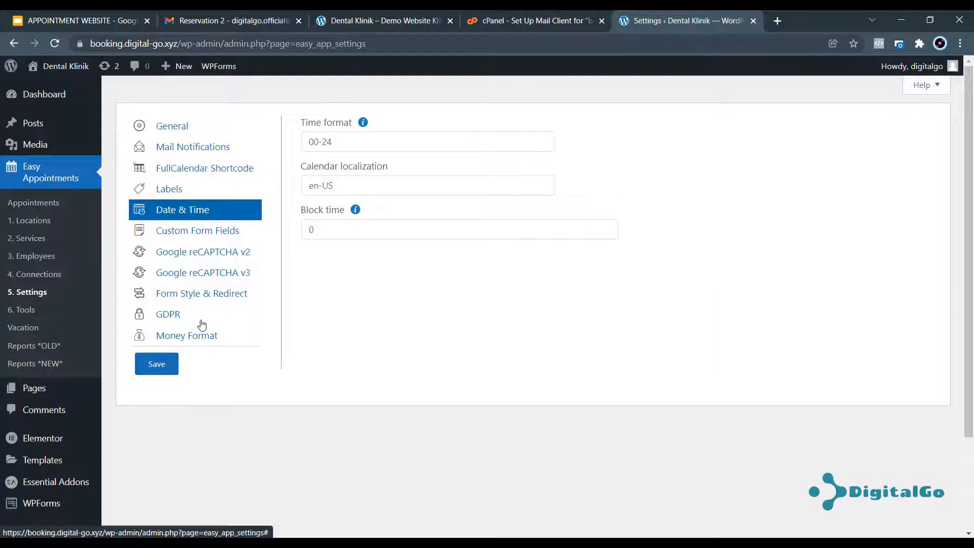
pyautogui.click(202, 298)
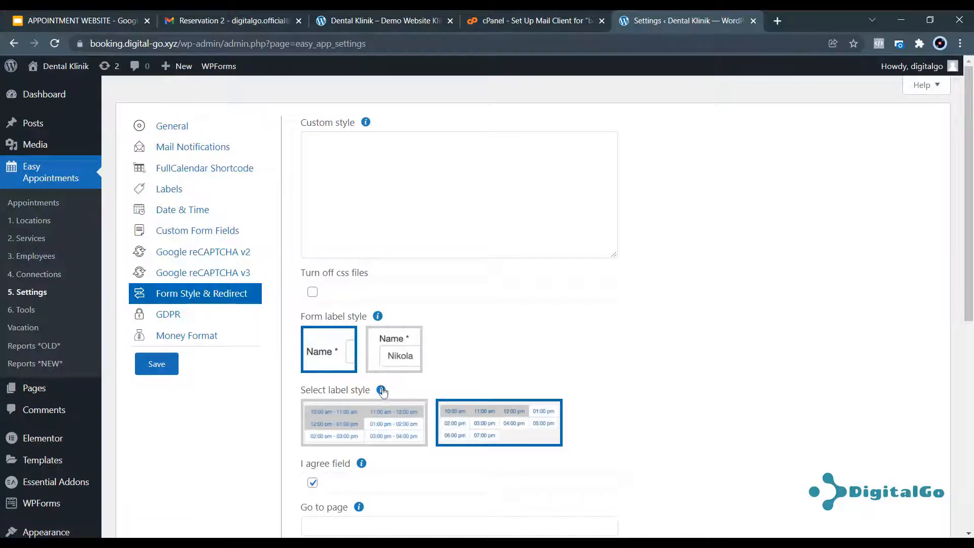
# Set the slot label style to the time-range layout, save, and return to the booking page.
pyautogui.click(379, 424)
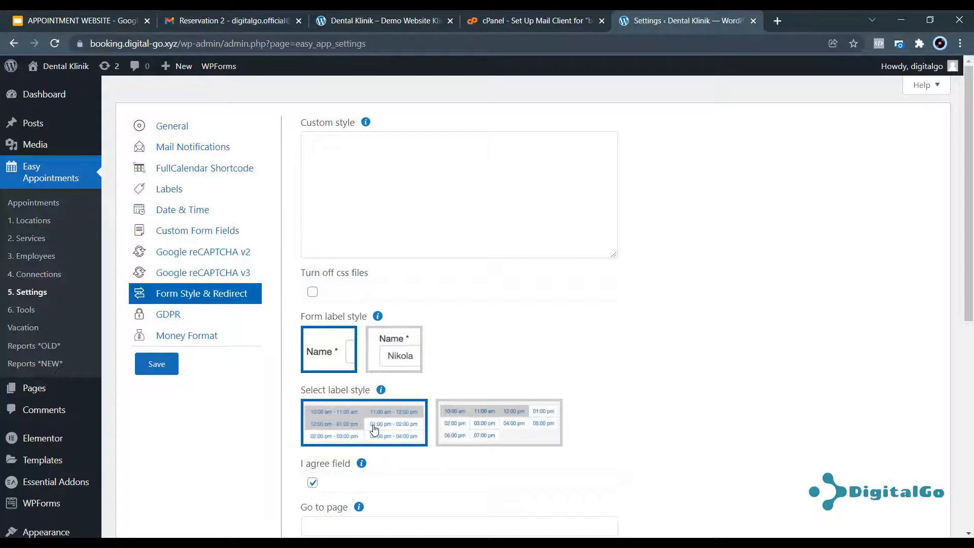
pyautogui.scroll(-2, 375, 430)
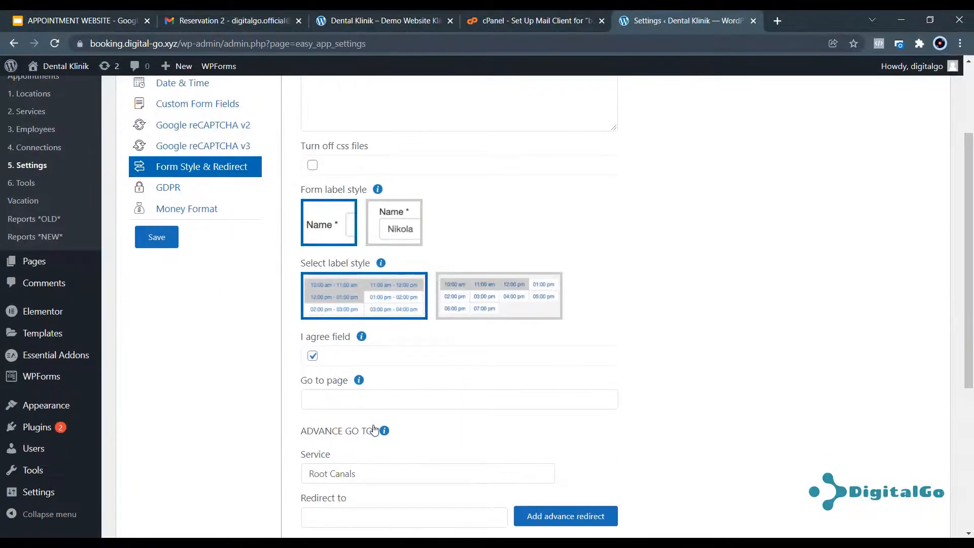
pyautogui.click(151, 245)
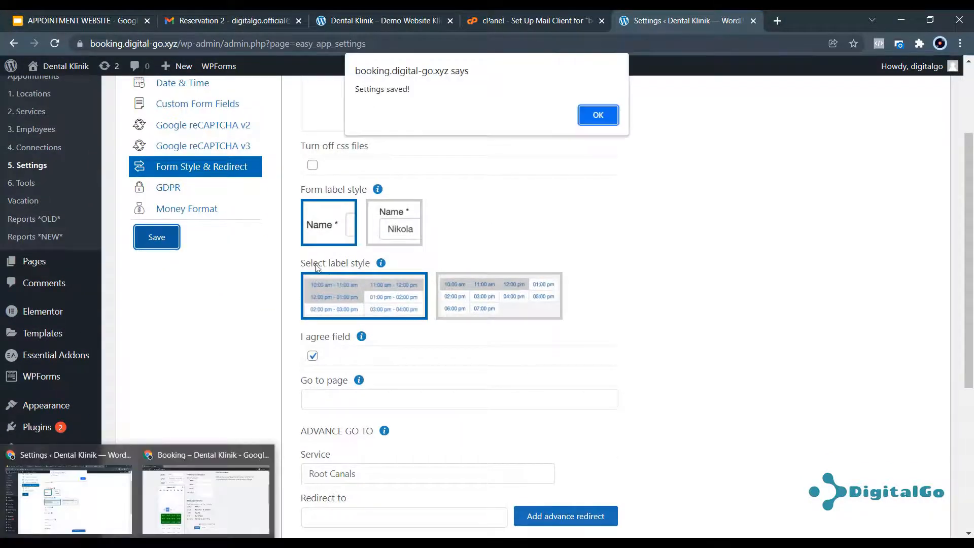
pyautogui.press('Return')
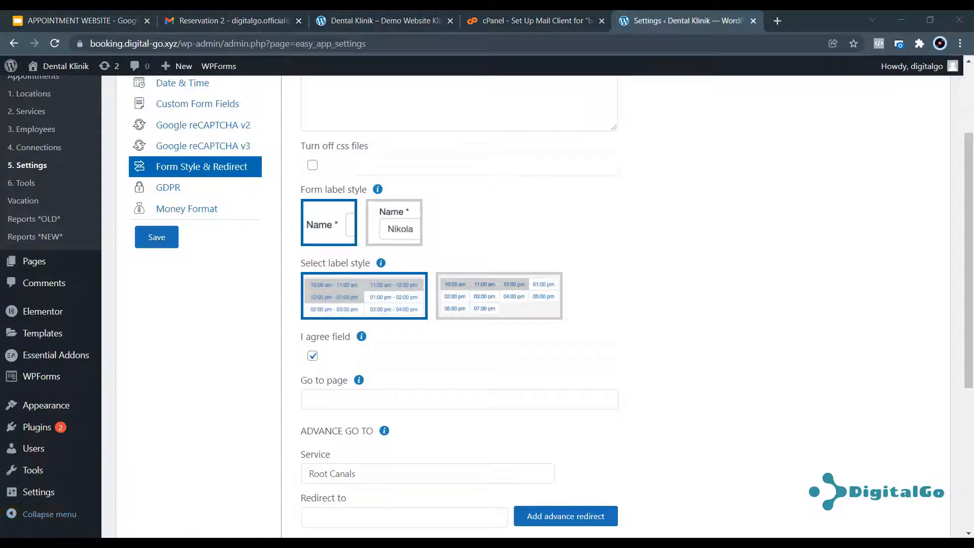
pyautogui.click(187, 502)
# Reload the booking form and choose Klinik 2, Root Canals, Drg. Arya and the 15:55–16:55 slot.
pyautogui.click(54, 44)
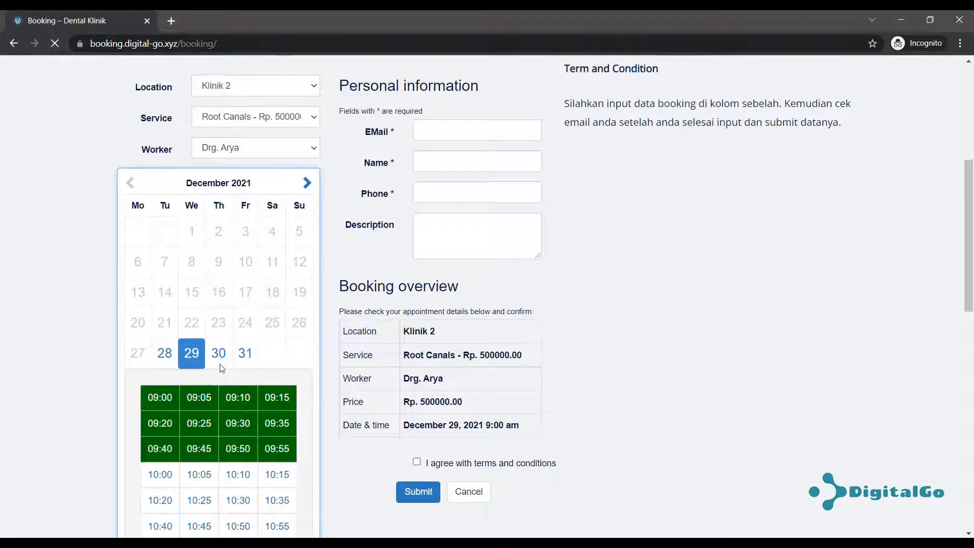
pyautogui.click(245, 149)
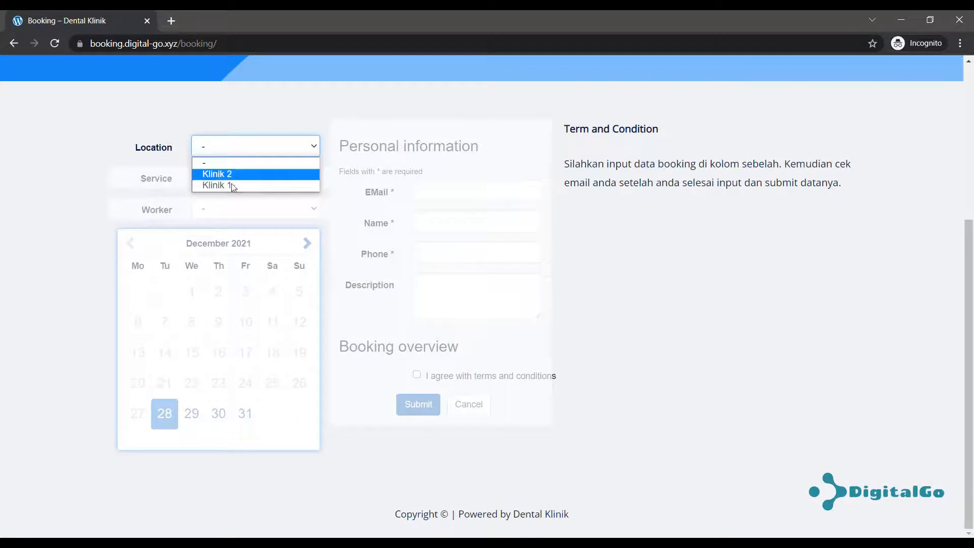
pyautogui.click(237, 178)
pyautogui.click(230, 180)
pyautogui.click(228, 202)
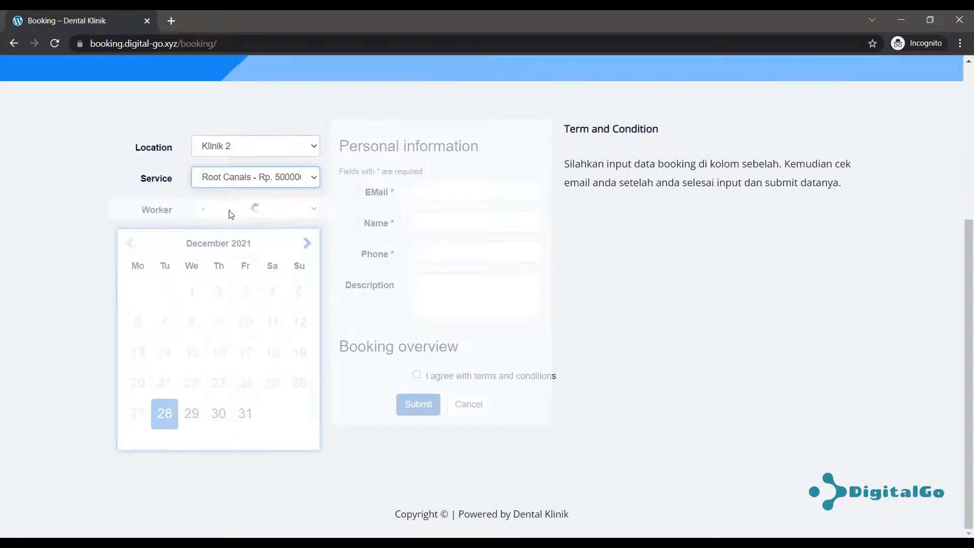
pyautogui.click(228, 212)
pyautogui.click(221, 247)
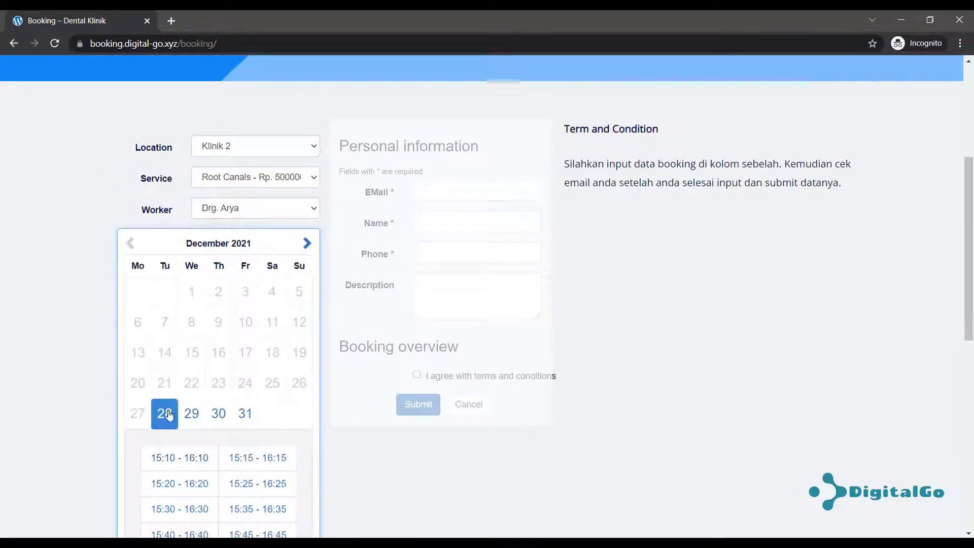
pyautogui.scroll(-3, 180, 439)
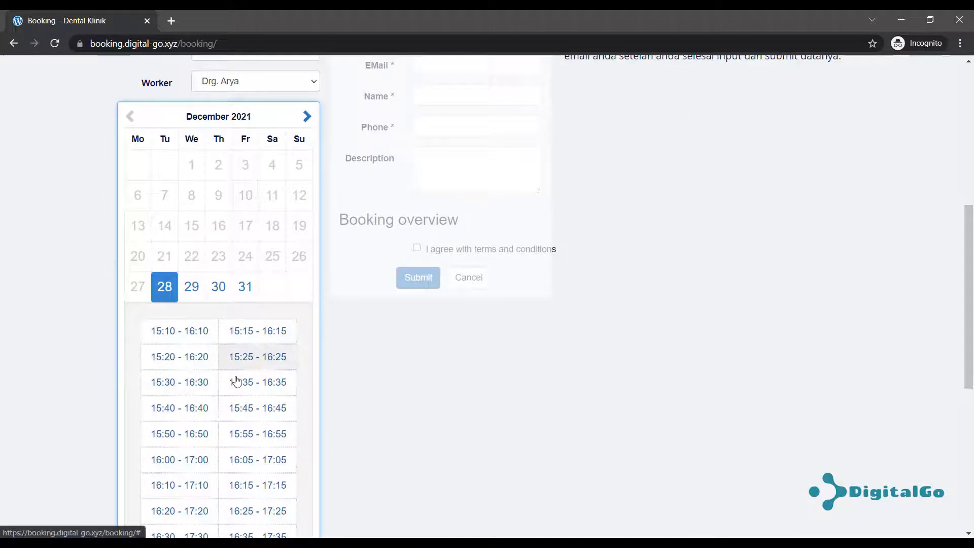
pyautogui.click(251, 436)
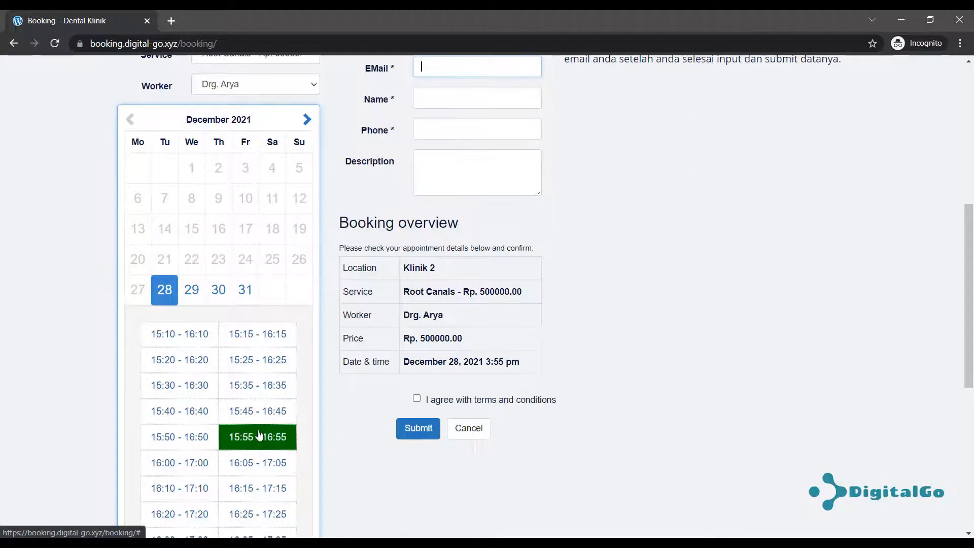
pyautogui.scroll(3, 515, 318)
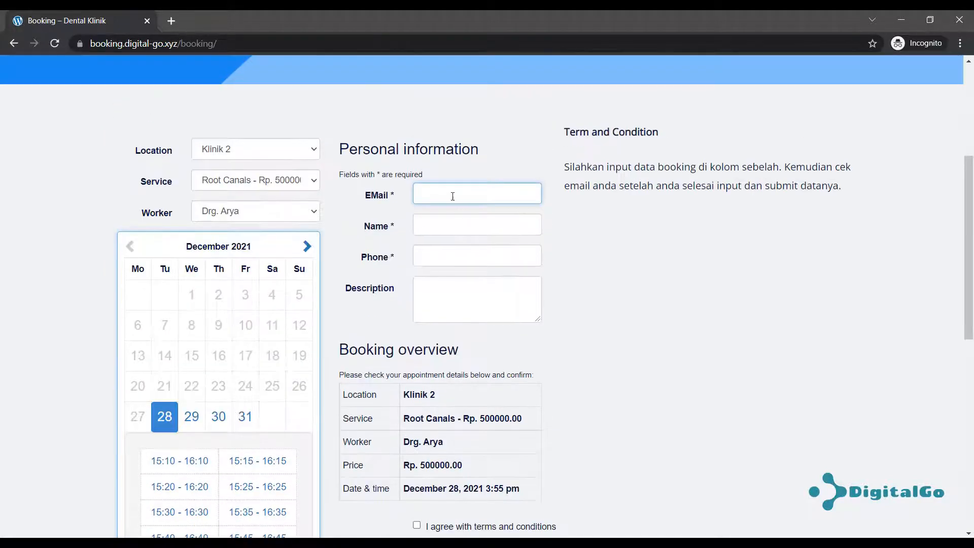
# Fill in the patient's e-mail, name and phone number.
pyautogui.click(454, 190)
pyautogui.click(466, 221)
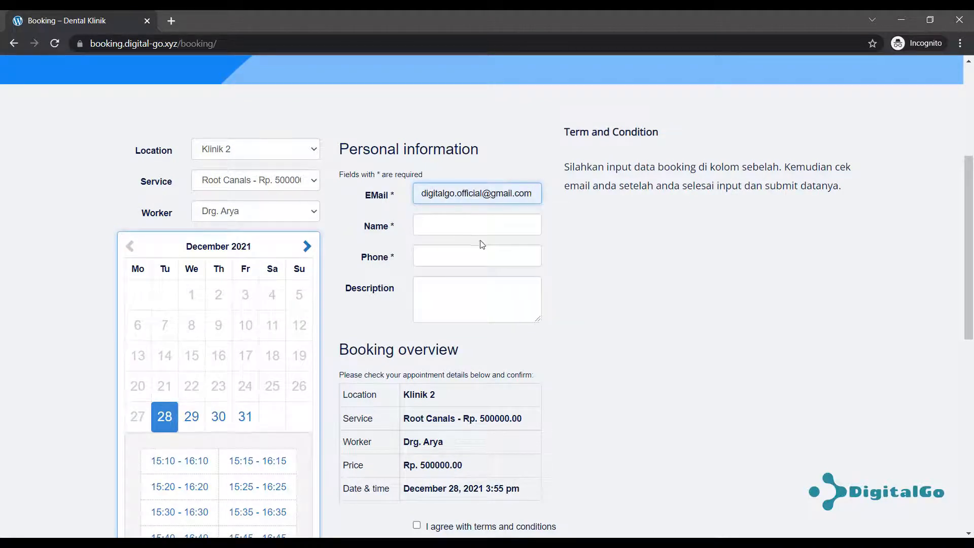
pyautogui.click(474, 222)
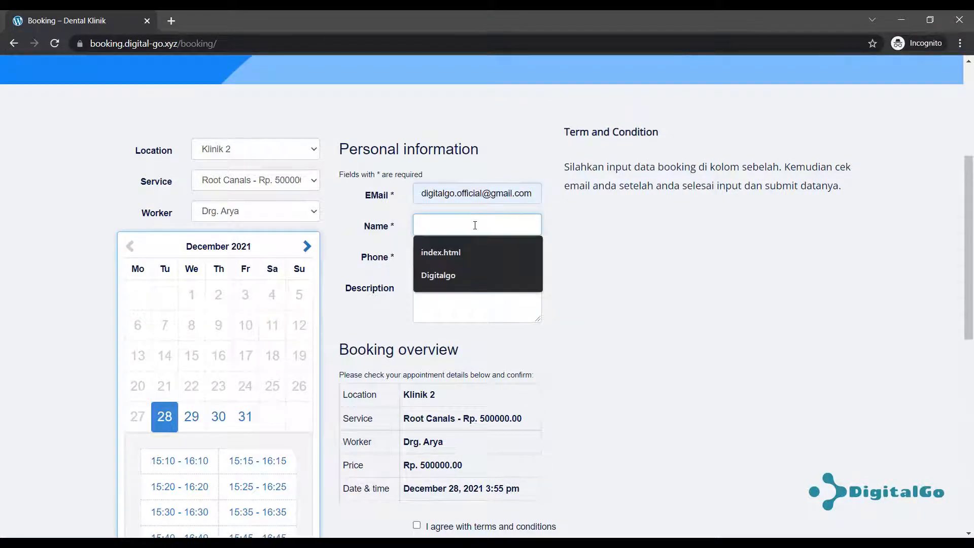
pyautogui.click(630, 269)
pyautogui.click(437, 223)
pyautogui.write('ADD')
pyautogui.write(' SW')
pyautogui.click(473, 261)
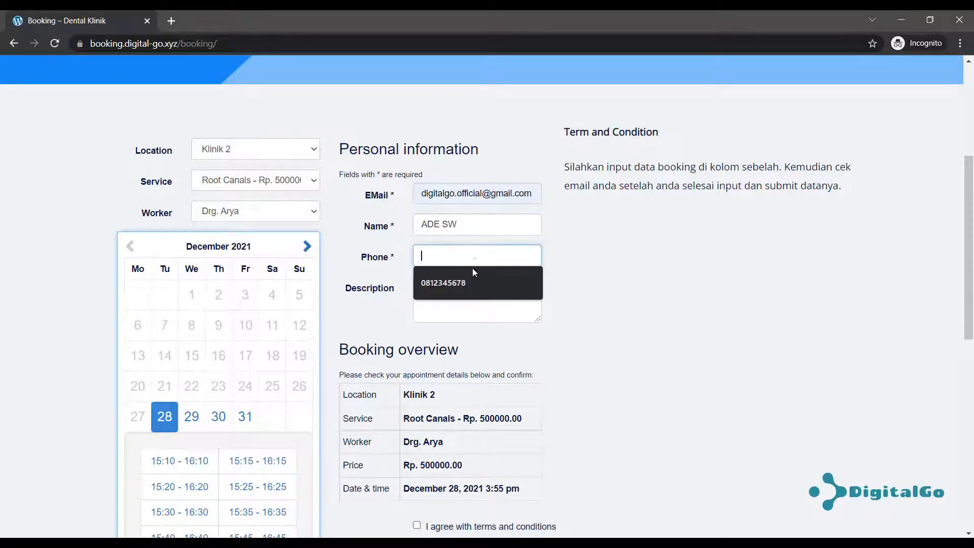
pyautogui.click(446, 283)
pyautogui.click(458, 299)
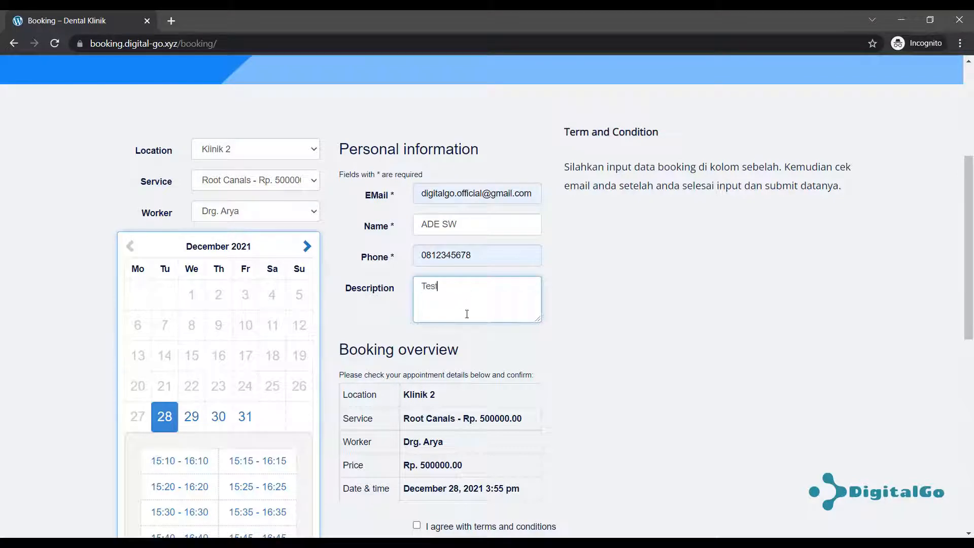
# Tick the terms and conditions checkbox and submit the booking.
pyautogui.scroll(-5, 619, 355)
pyautogui.click(417, 272)
pyautogui.click(418, 301)
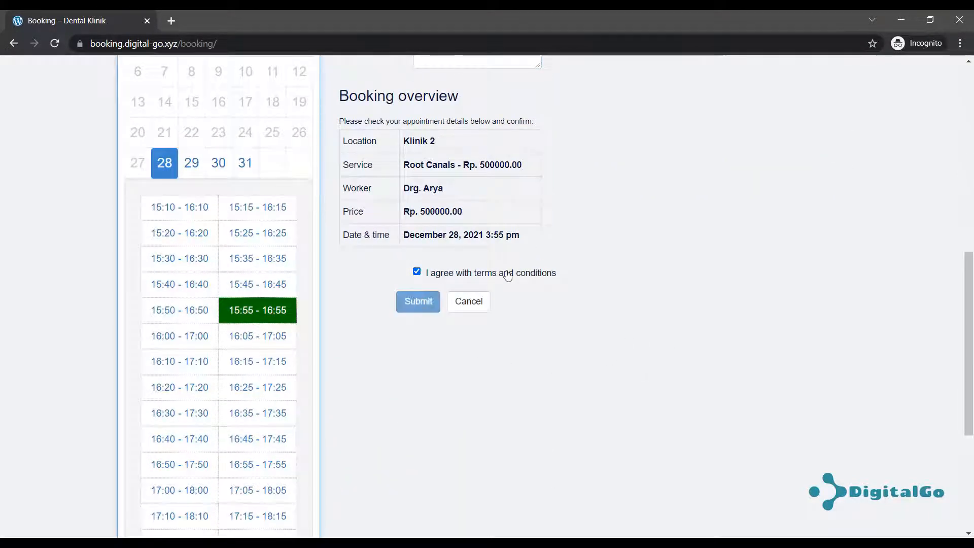
pyautogui.scroll(4, 463, 284)
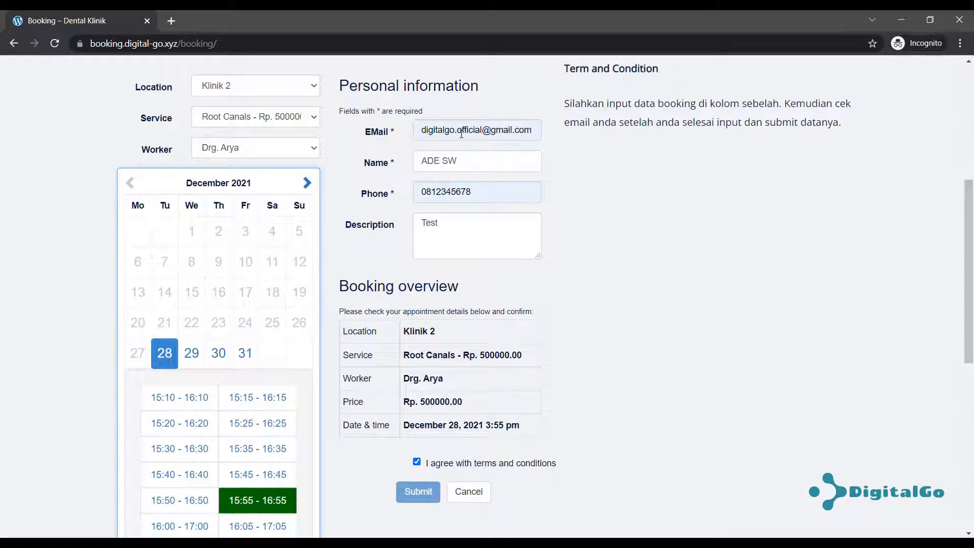
pyautogui.scroll(-1, 517, 321)
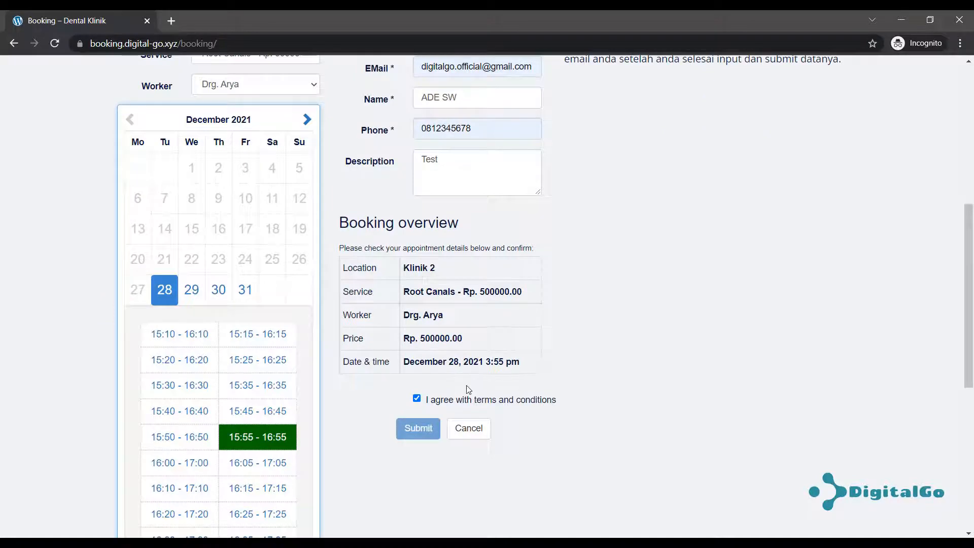
pyautogui.click(434, 426)
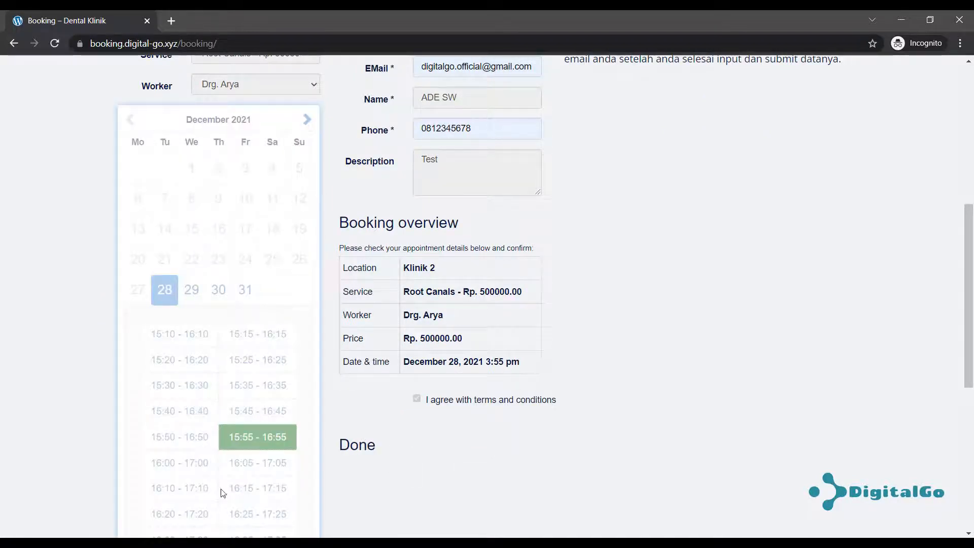
pyautogui.click(133, 543)
# Switch to the Gmail tab and return to the inbox.
pyautogui.click(116, 518)
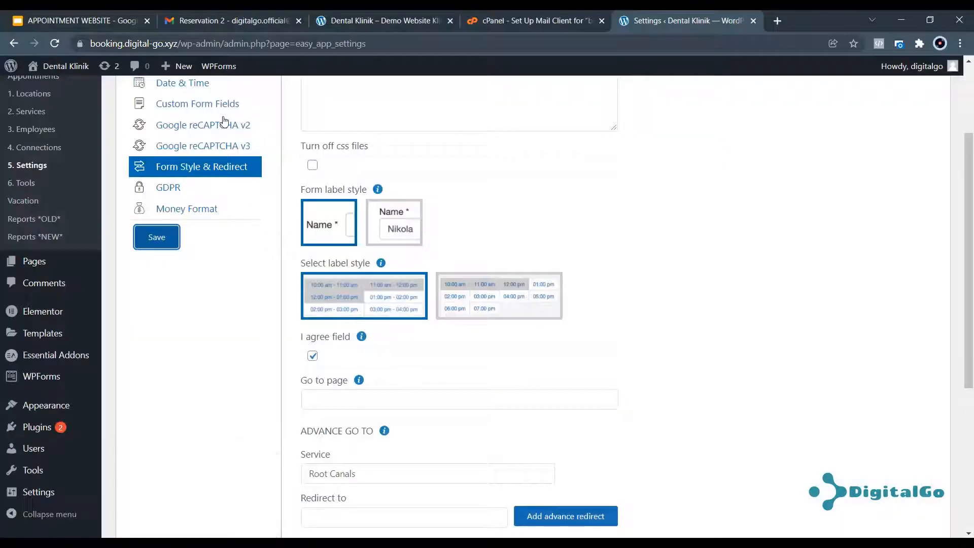
pyautogui.click(221, 11)
pyautogui.click(181, 111)
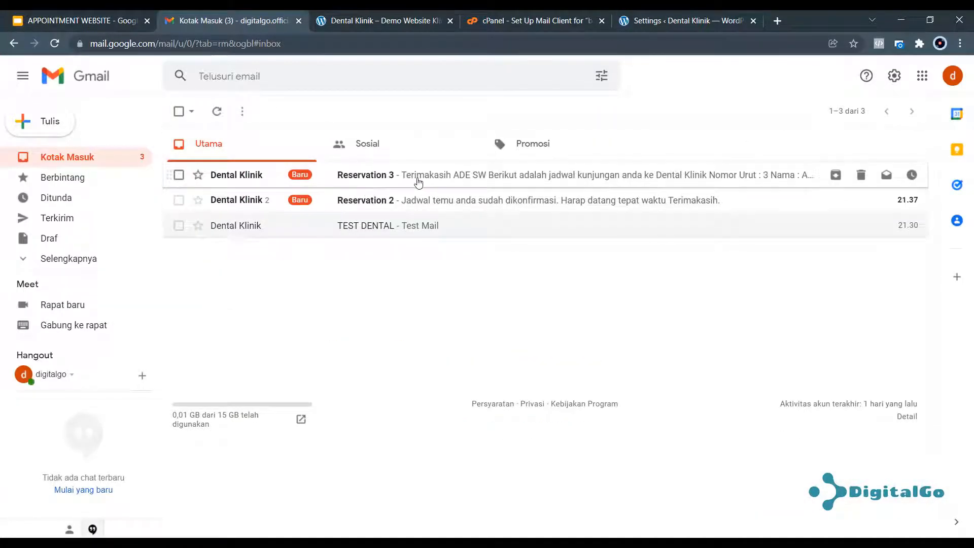
# Open the Reservation 3 email and follow its appointment confirmation link.
pyautogui.click(420, 181)
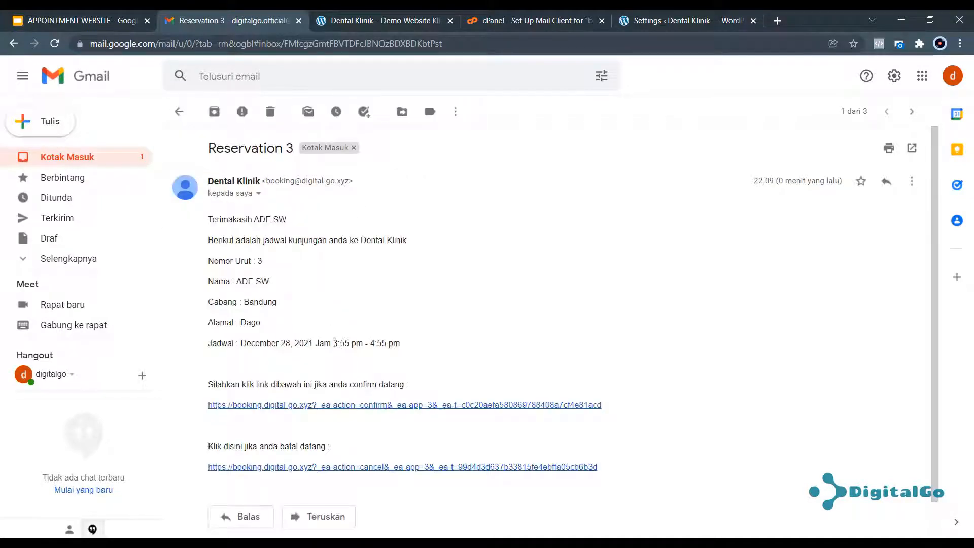
pyautogui.moveTo(335, 343); pyautogui.dragTo(400, 342)
pyautogui.click(401, 334)
pyautogui.scroll(-1, 401, 334)
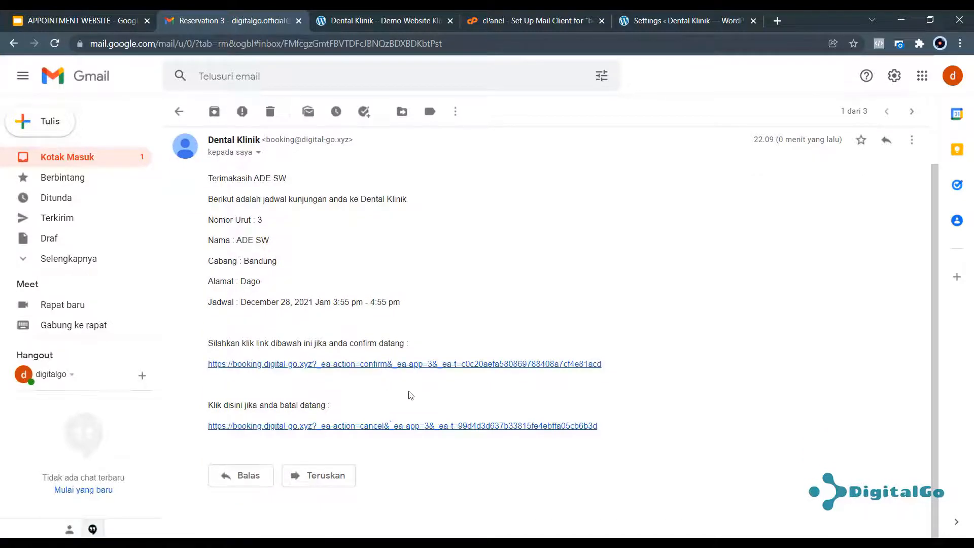
pyautogui.click(426, 365)
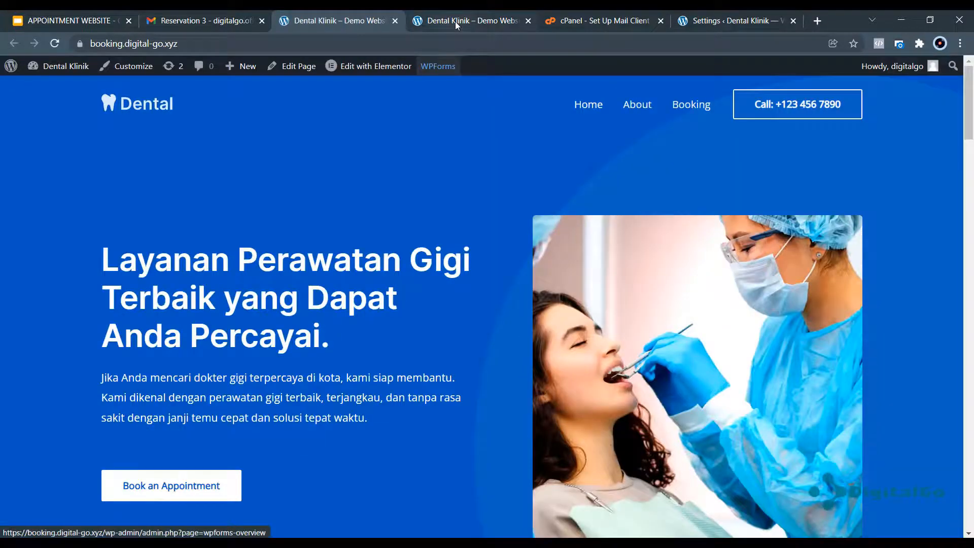
# Go from the Dental Klinik site tab to the WordPress admin dashboard.
pyautogui.click(455, 22)
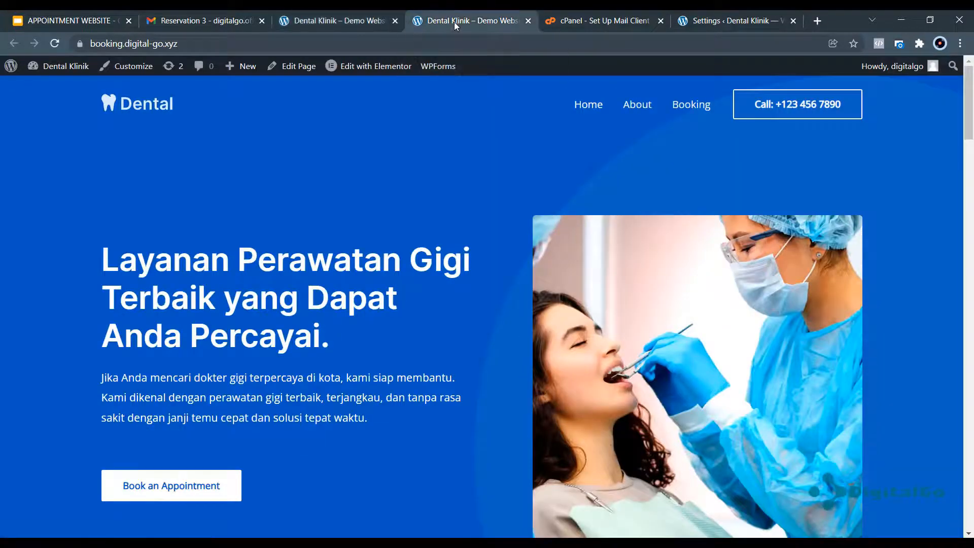
pyautogui.click(333, 30)
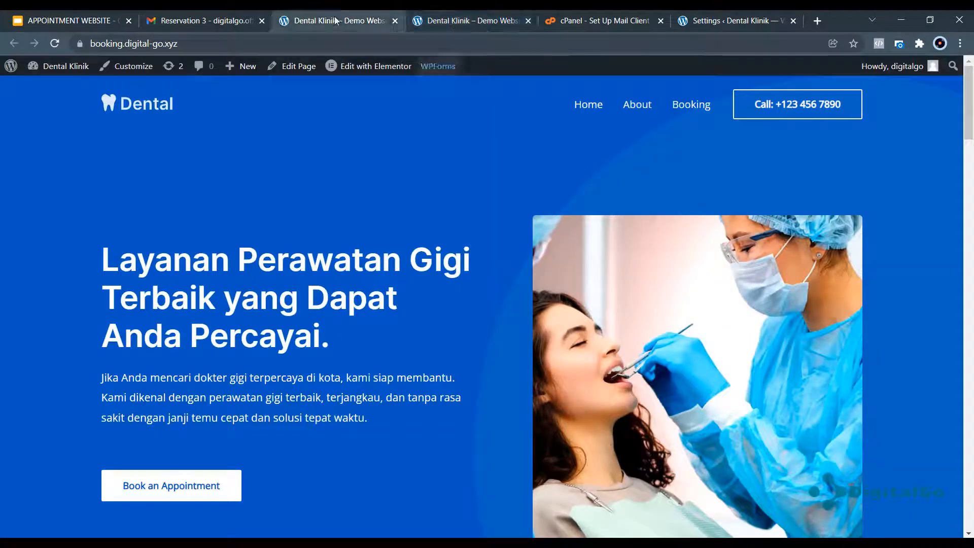
pyautogui.moveTo(77, 65)
pyautogui.click(56, 88)
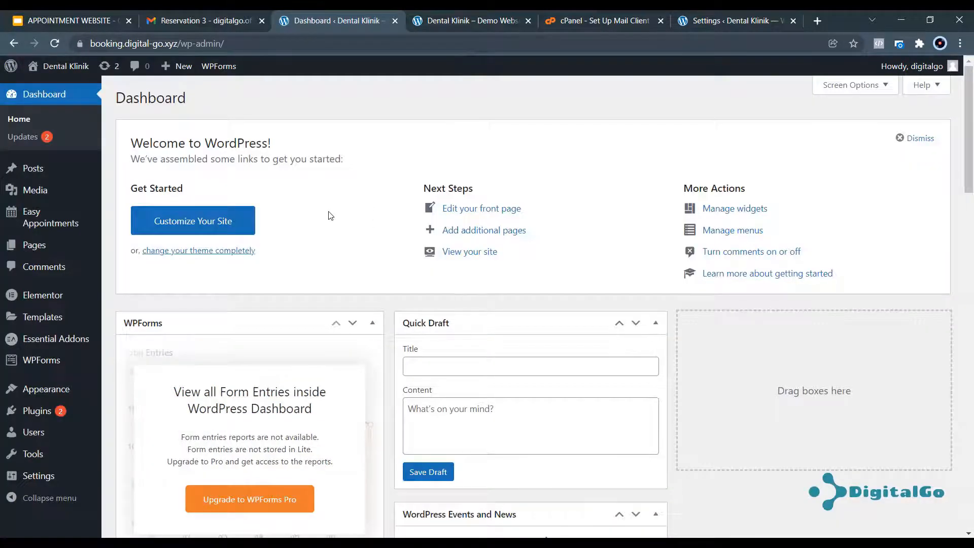
# View the Easy Appointments list of bookings #1–#3, then the new Reports page.
pyautogui.moveTo(58, 225)
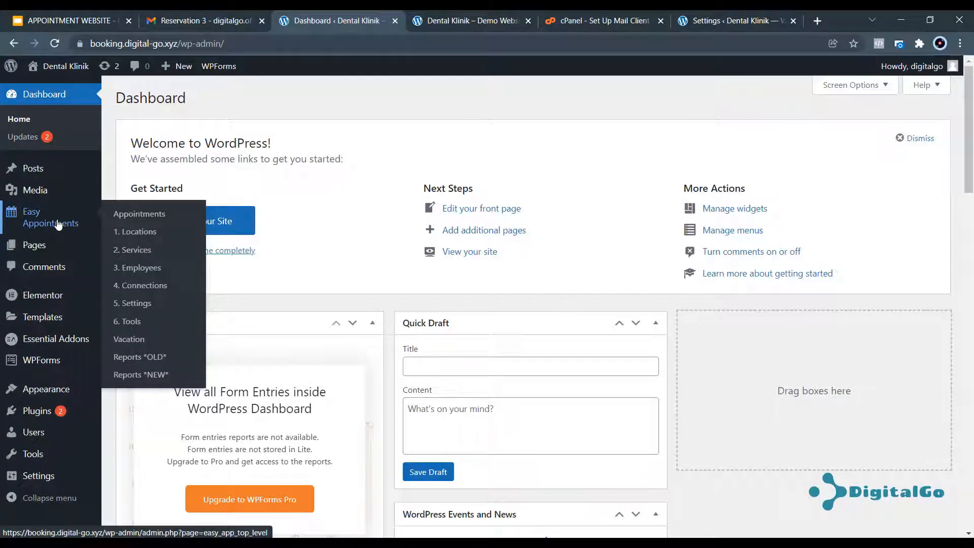
pyautogui.click(124, 215)
pyautogui.scroll(-3, 456, 279)
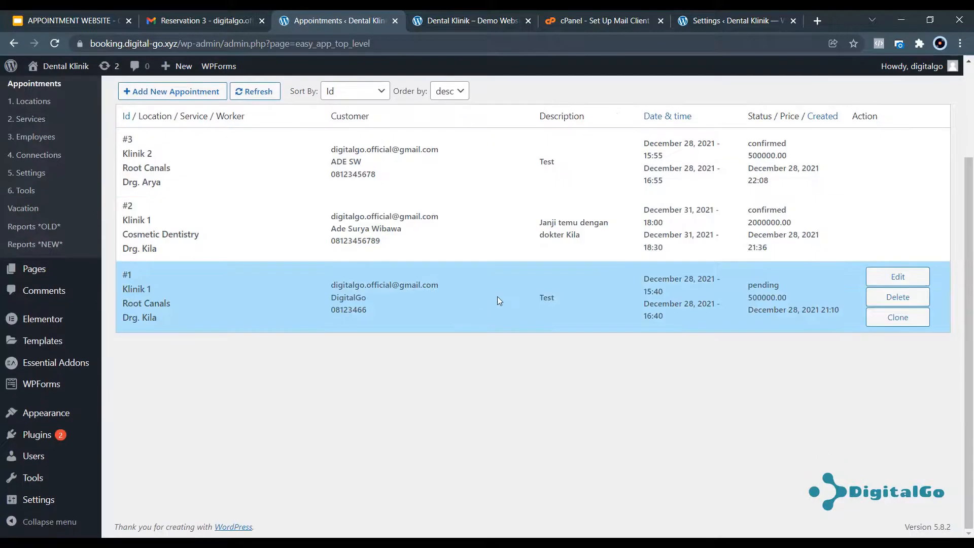
pyautogui.scroll(3, 487, 300)
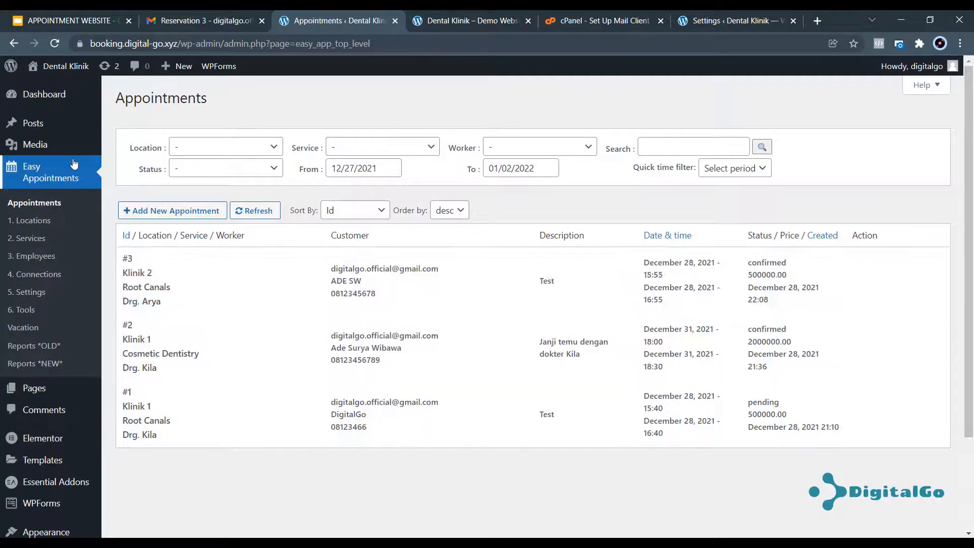
pyautogui.click(39, 362)
# Compare old and new Reports pages and review the December 2021 Time Table calendar.
pyautogui.click(17, 346)
pyautogui.click(30, 369)
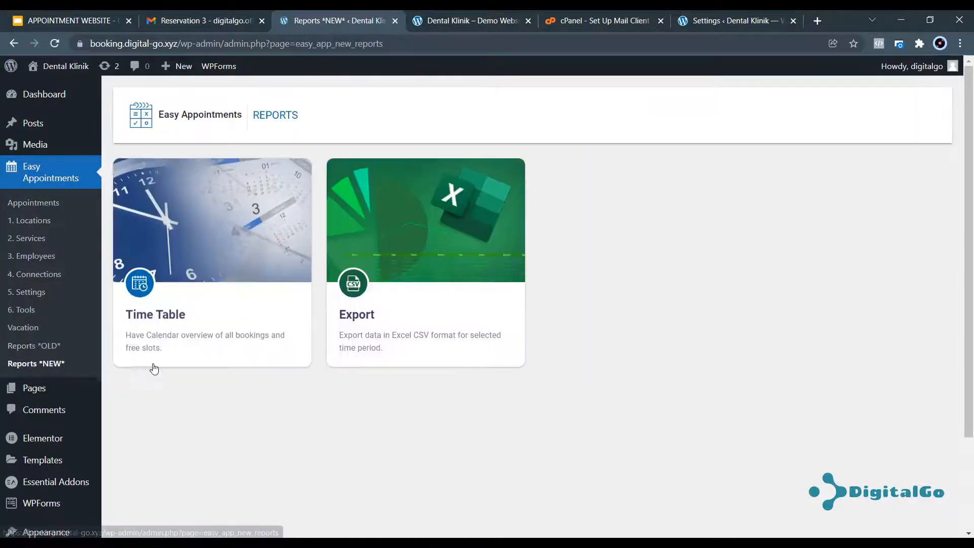
pyautogui.click(201, 231)
pyautogui.scroll(-4, 650, 326)
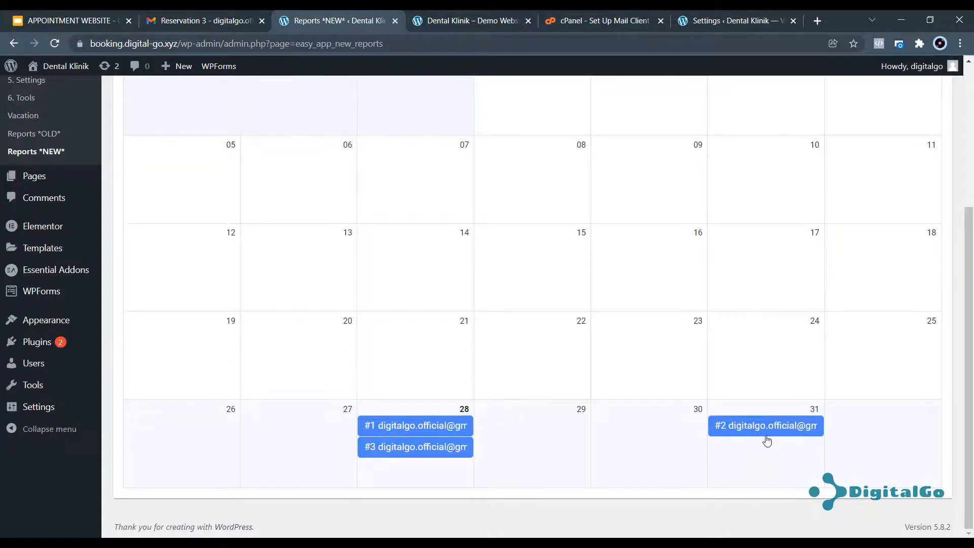
pyautogui.scroll(5, 764, 442)
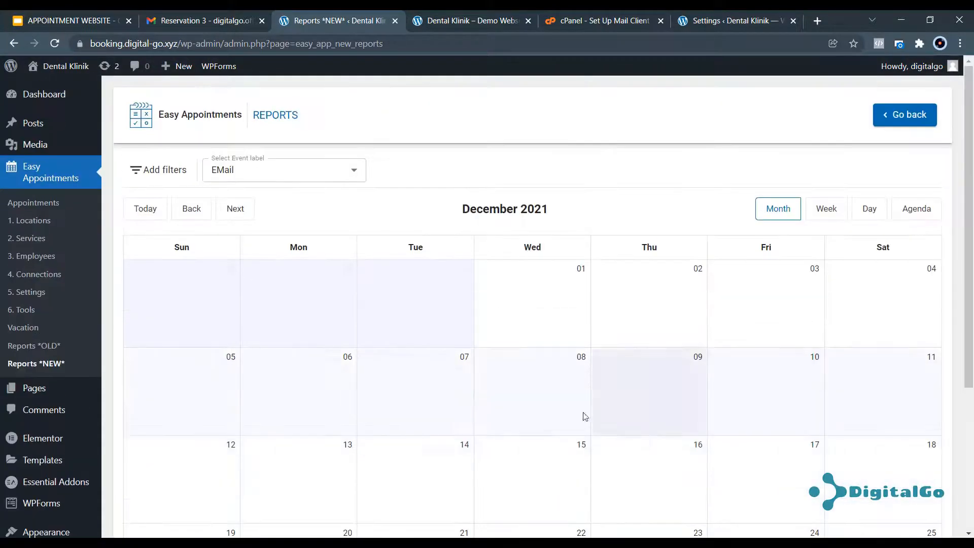
pyautogui.click(51, 365)
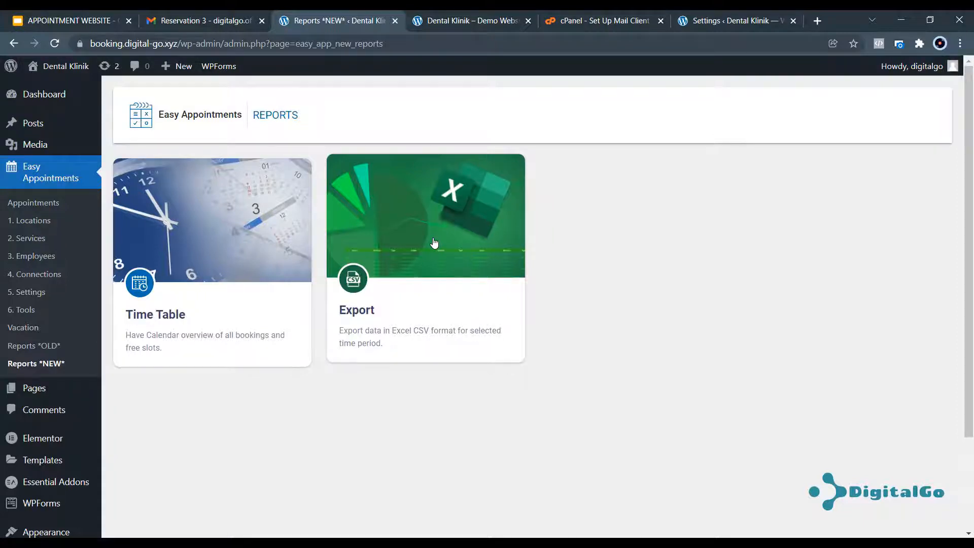
pyautogui.click(433, 243)
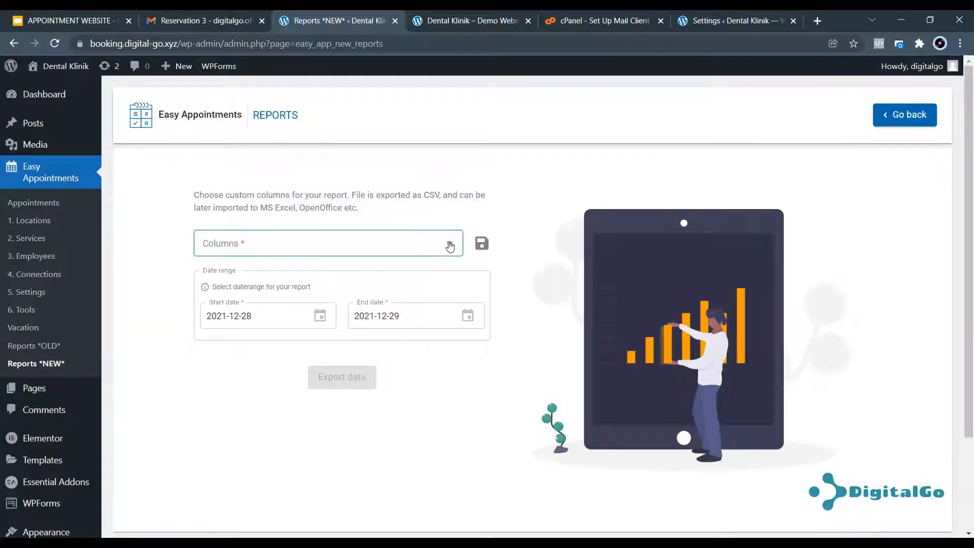
# Choose export columns id, location, service, worker, date, start, end, end_date, status, user, email, name, phone, description.
pyautogui.click(450, 245)
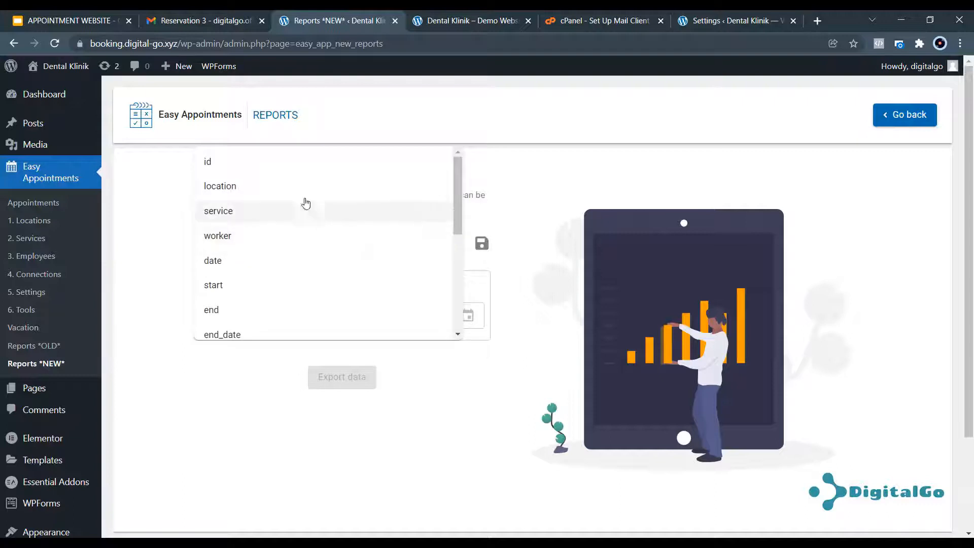
pyautogui.click(267, 162)
pyautogui.click(266, 167)
pyautogui.click(265, 170)
pyautogui.click(266, 171)
pyautogui.click(265, 170)
pyautogui.click(265, 170)
pyautogui.click(265, 171)
pyautogui.click(265, 170)
pyautogui.click(265, 170)
pyautogui.click(263, 169)
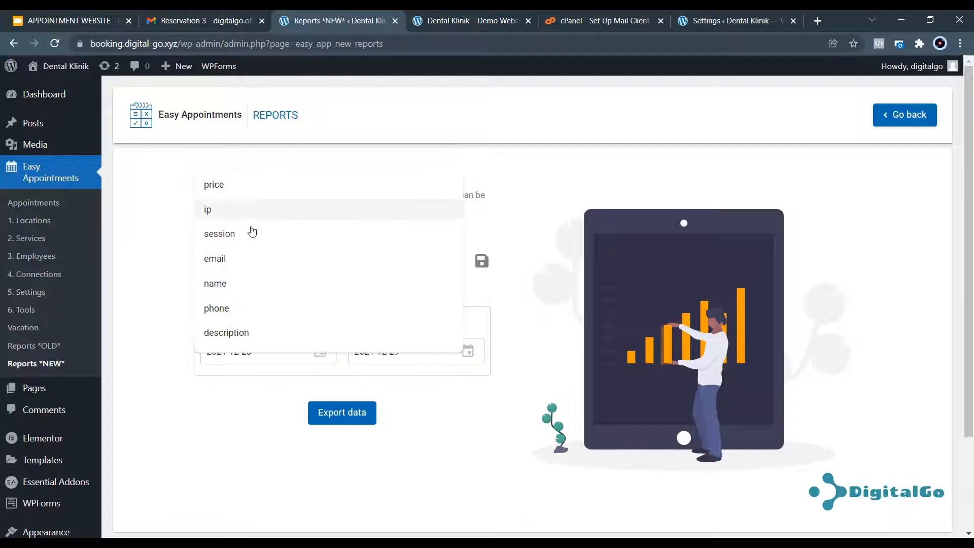
pyautogui.click(241, 262)
pyautogui.click(241, 270)
pyautogui.click(240, 294)
pyautogui.click(248, 304)
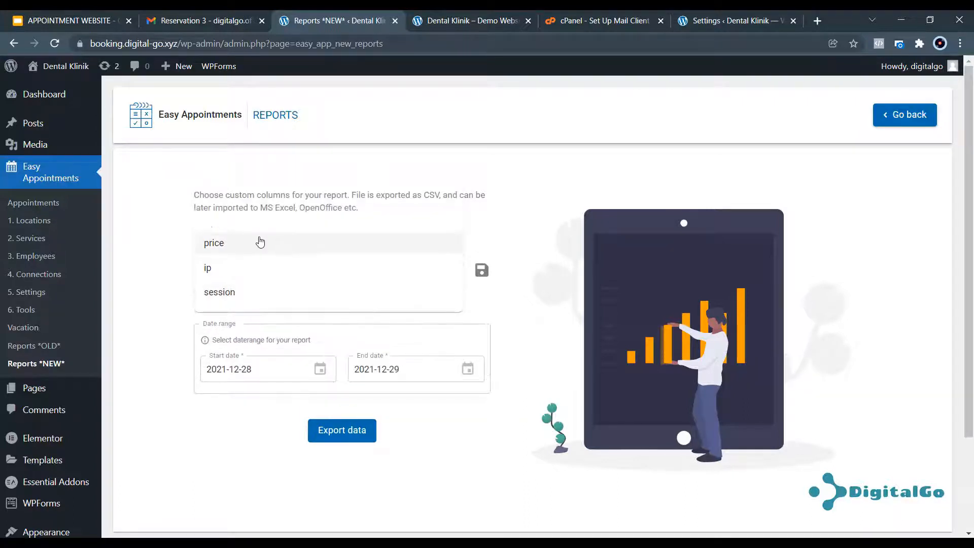
pyautogui.click(178, 376)
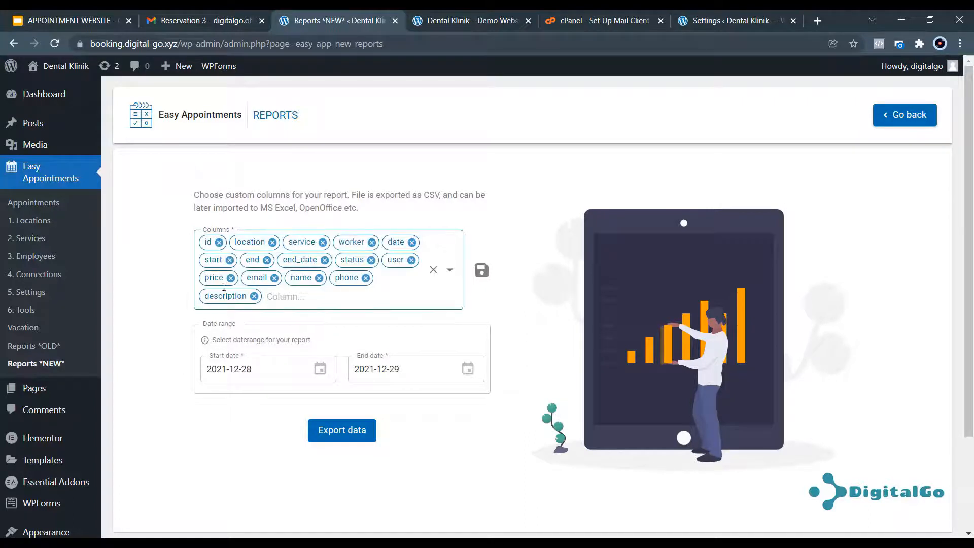
pyautogui.click(236, 306)
pyautogui.click(152, 330)
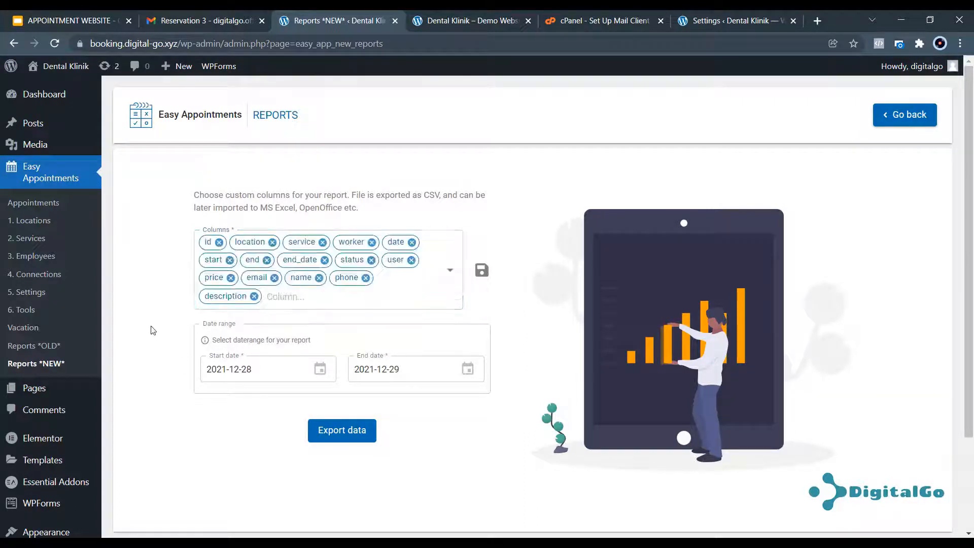
# Export appointments from 2021-12-26 to 2021-12-31 as CSV and open the downloaded file.
pyautogui.click(224, 362)
pyautogui.click(177, 494)
pyautogui.click(409, 370)
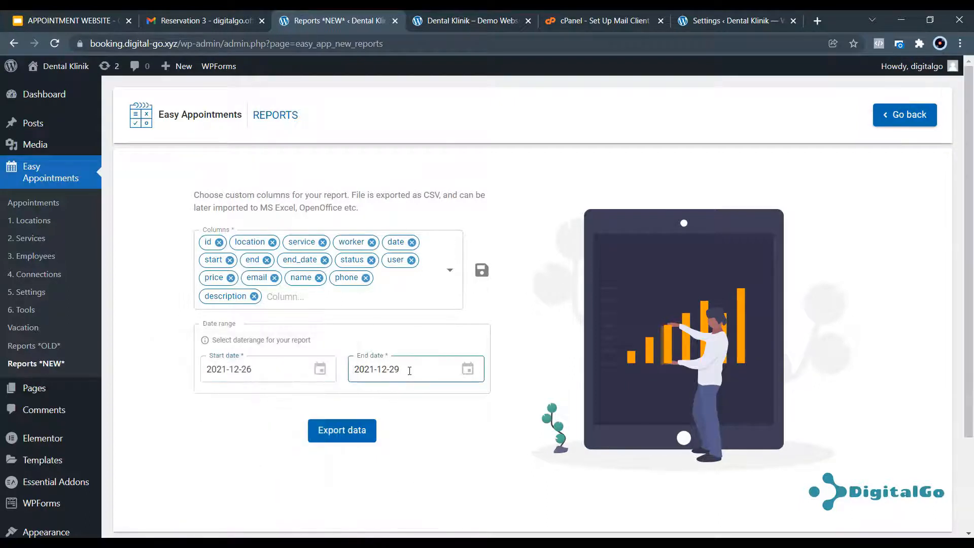
pyautogui.click(452, 494)
pyautogui.click(350, 432)
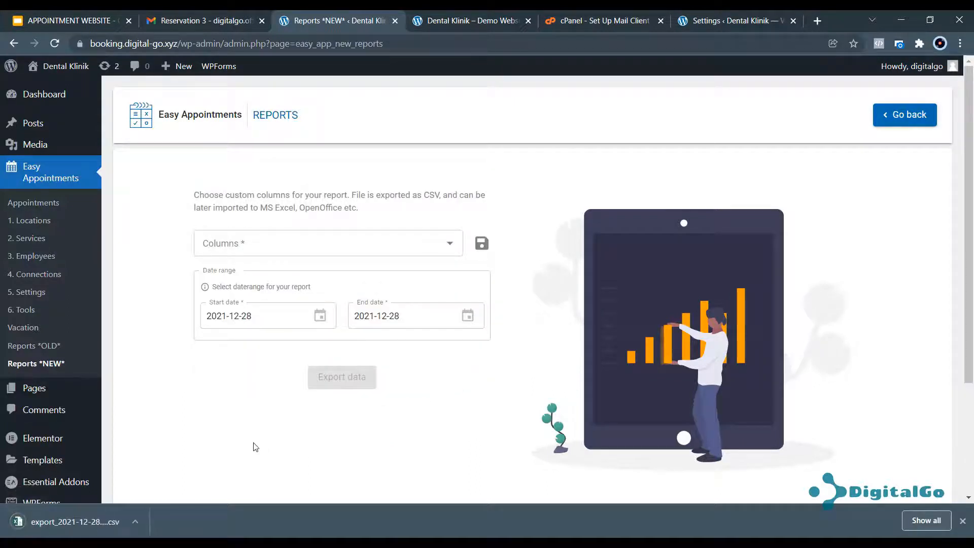
pyautogui.click(74, 519)
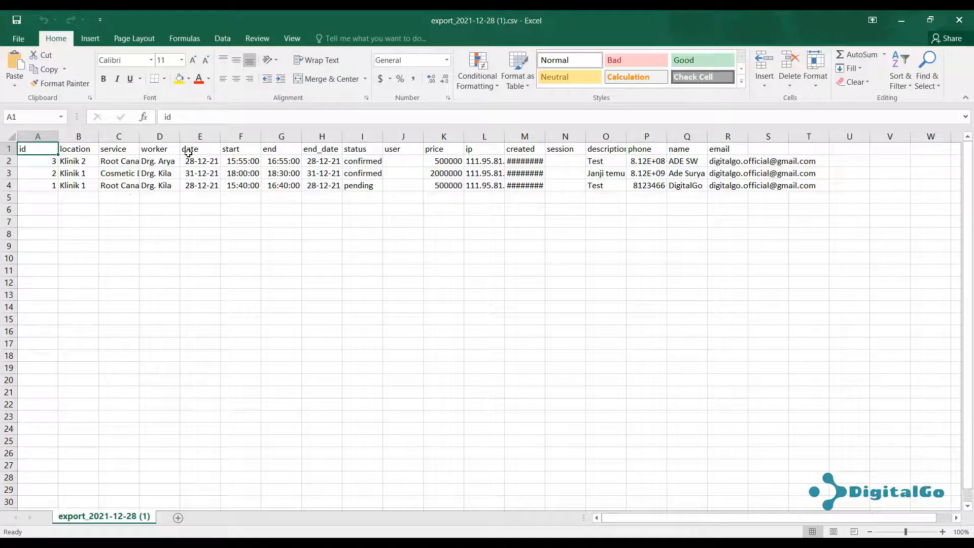
# Autofit columns C, M and P of export_2021-12-28 (1).csv, then close Excel without saving.
pyautogui.click(140, 145)
pyautogui.doubleClick(137, 133)
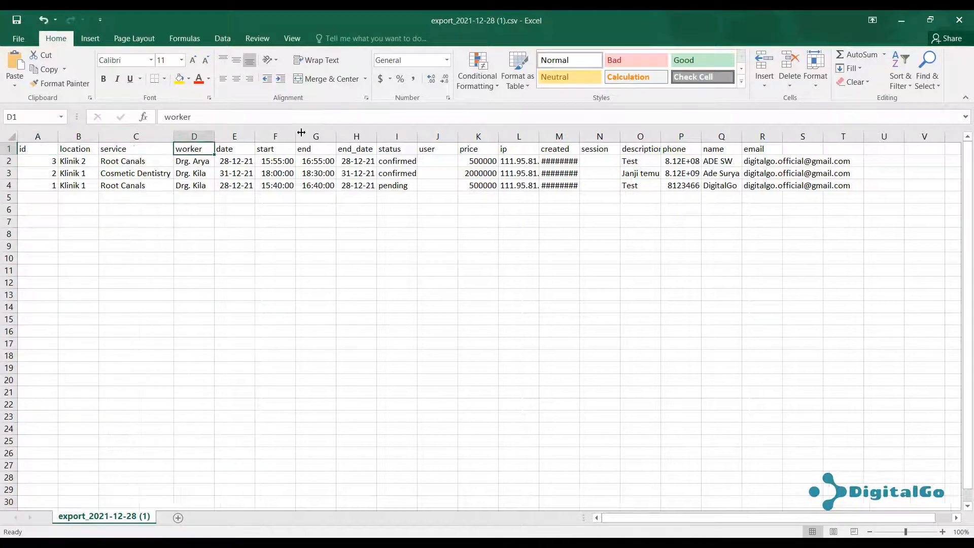
pyautogui.doubleClick(579, 138)
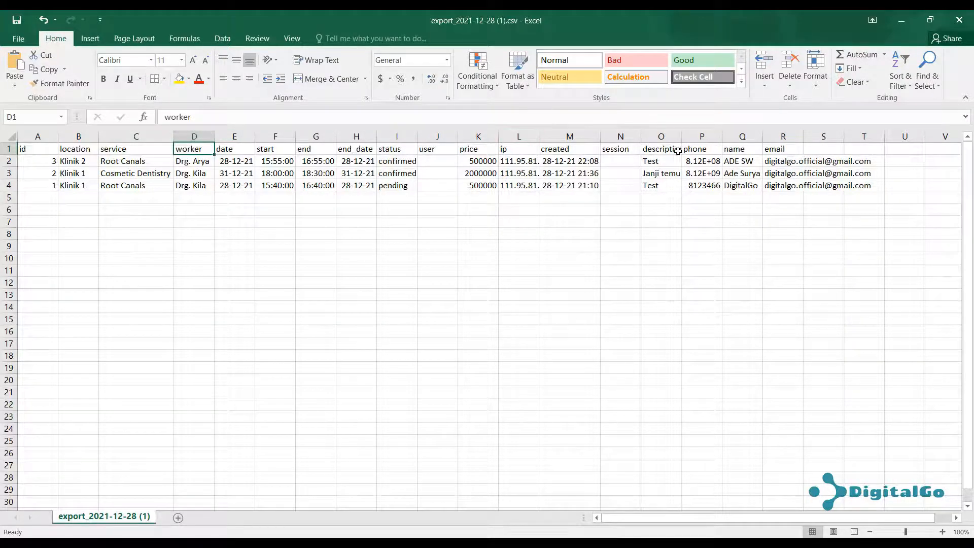
pyautogui.scroll(-3, 668, 191)
pyautogui.scroll(3, 668, 192)
pyautogui.doubleClick(721, 136)
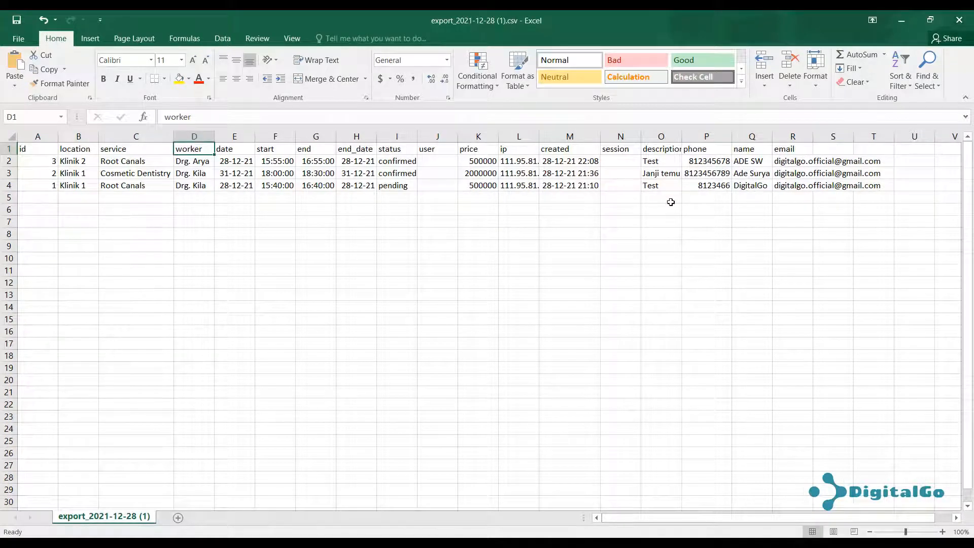
pyautogui.click(959, 19)
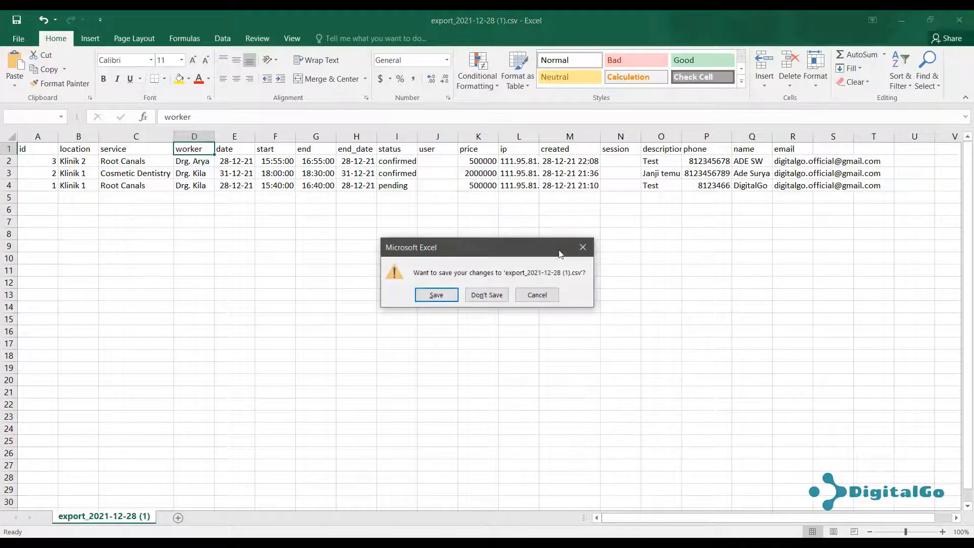
pyautogui.click(487, 295)
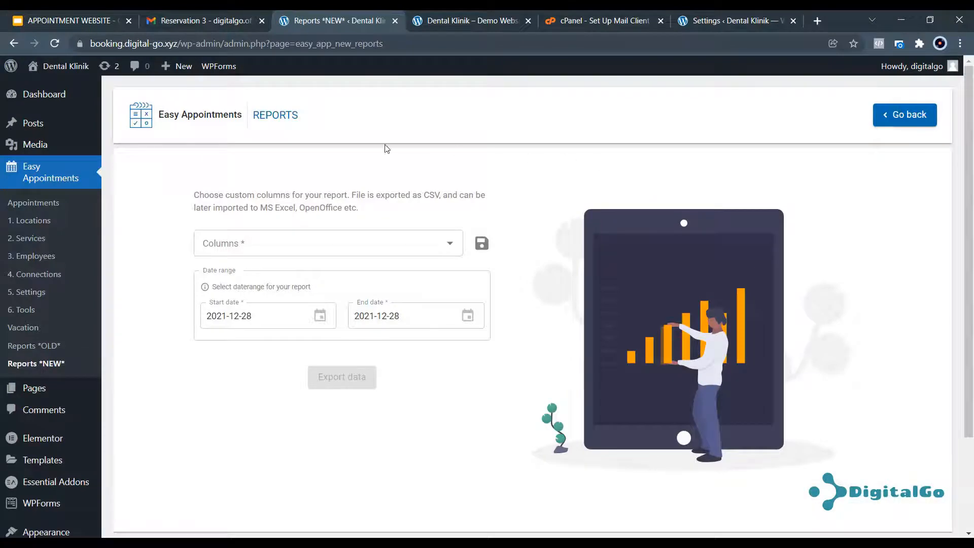
# Dismiss the Welcome to WordPress panel on the Dashboard and review the Easy Appointments settings page.
pyautogui.click(41, 94)
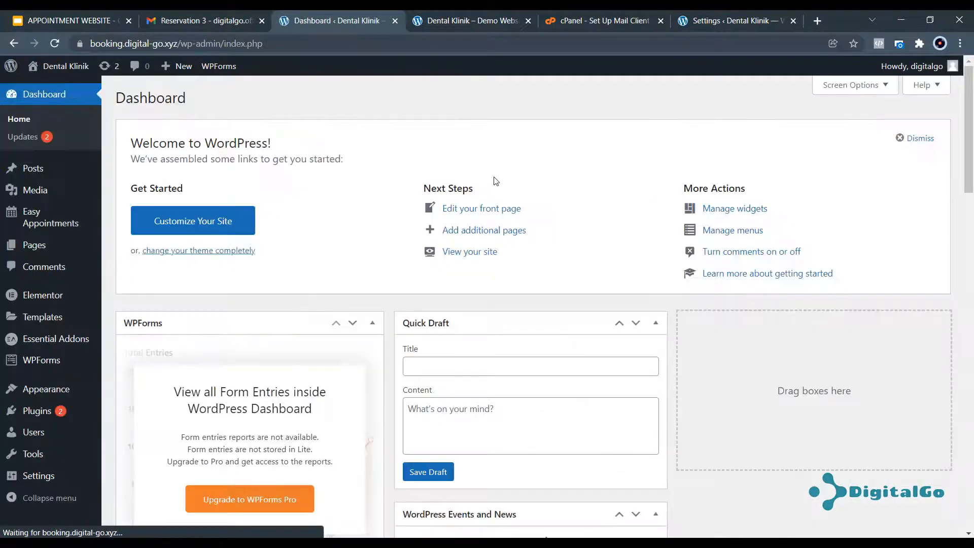
pyautogui.click(928, 142)
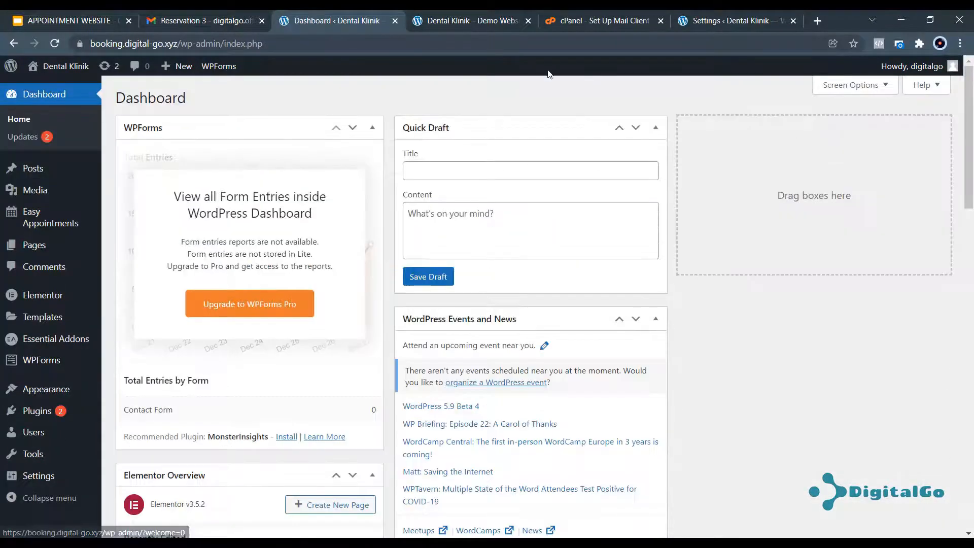
pyautogui.click(685, 21)
pyautogui.scroll(3, 622, 62)
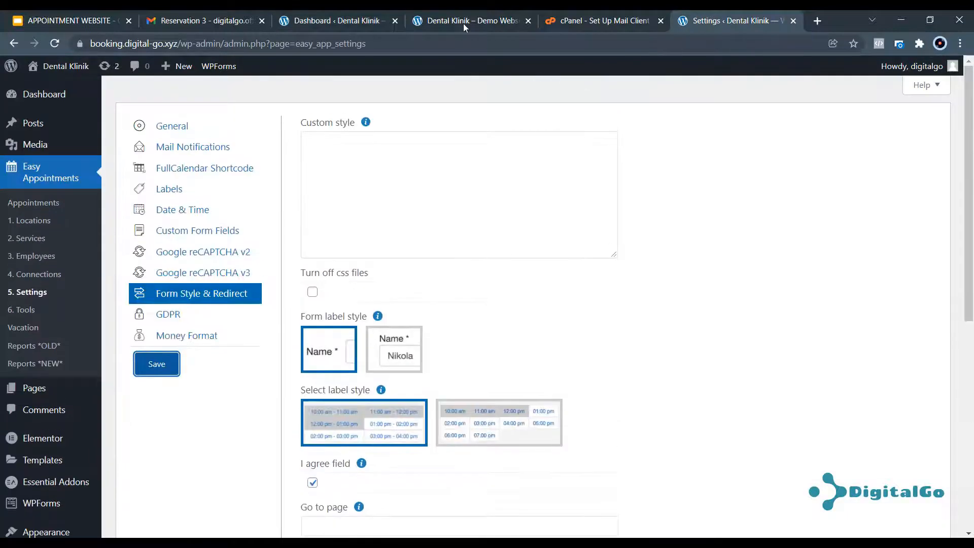
# Check the dental clinic homepage, close the settings tab, and return to the APPOINTMENT WEBSITE slide.
pyautogui.click(463, 23)
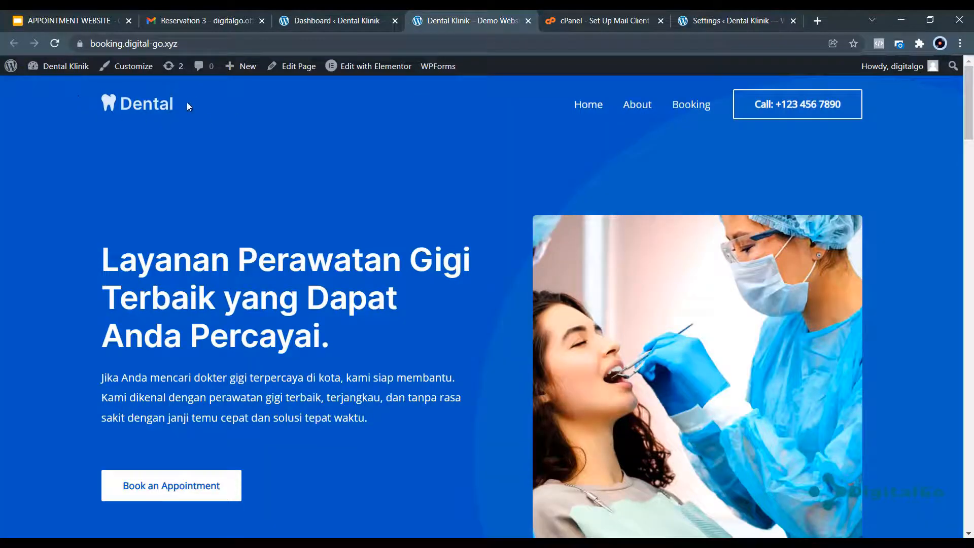
pyautogui.scroll(-6, 455, 227)
pyautogui.scroll(5, 771, 77)
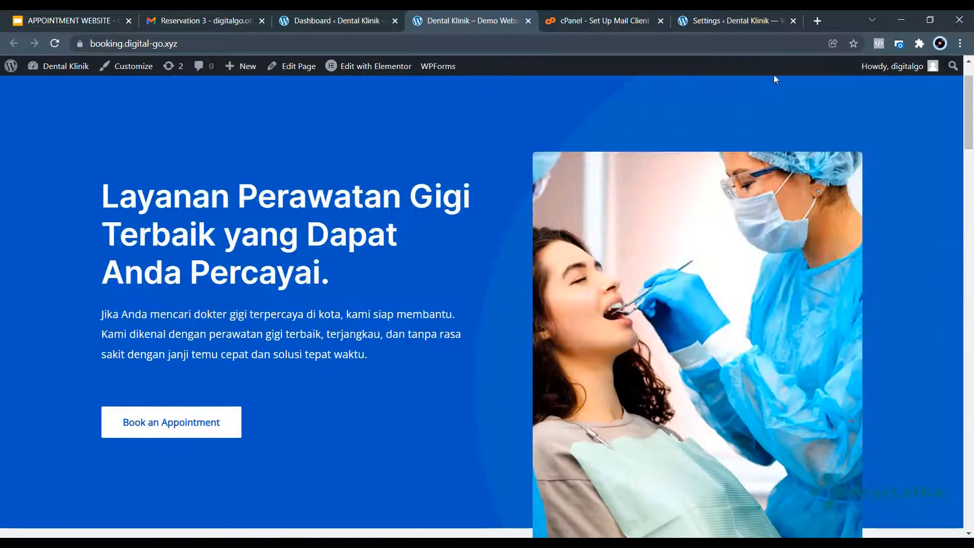
pyautogui.click(792, 21)
pyautogui.scroll(1, 180, 257)
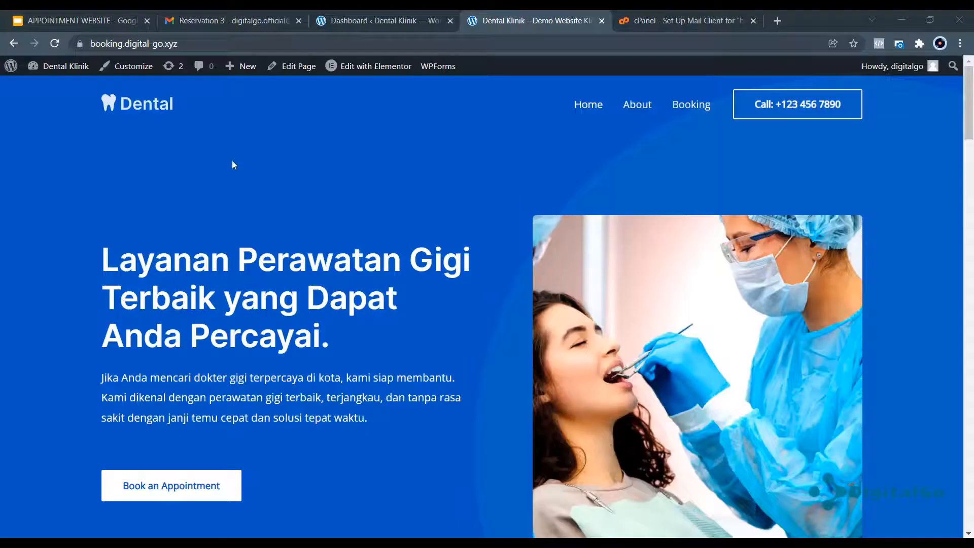
pyautogui.click(73, 21)
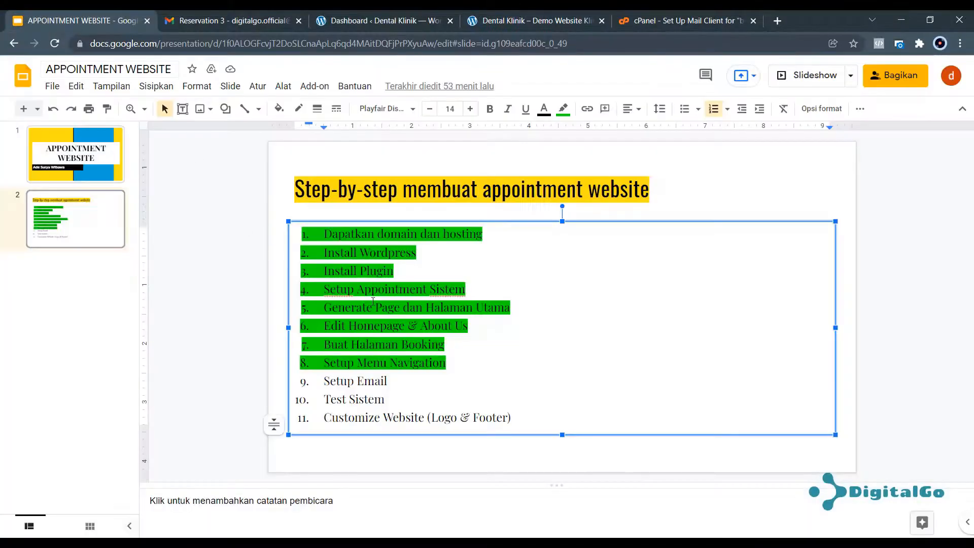
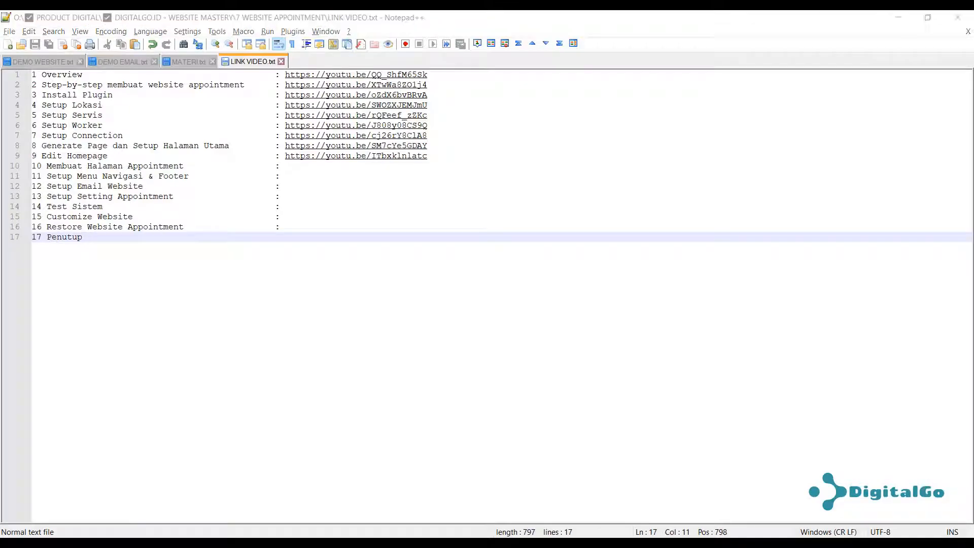
# Read the Reservation 3 confirmation email in Gmail, then switch to the APPOINTMENT WEBSITE slides.
pyautogui.scroll(-4, 370, 256)
pyautogui.scroll(-1, 411, 364)
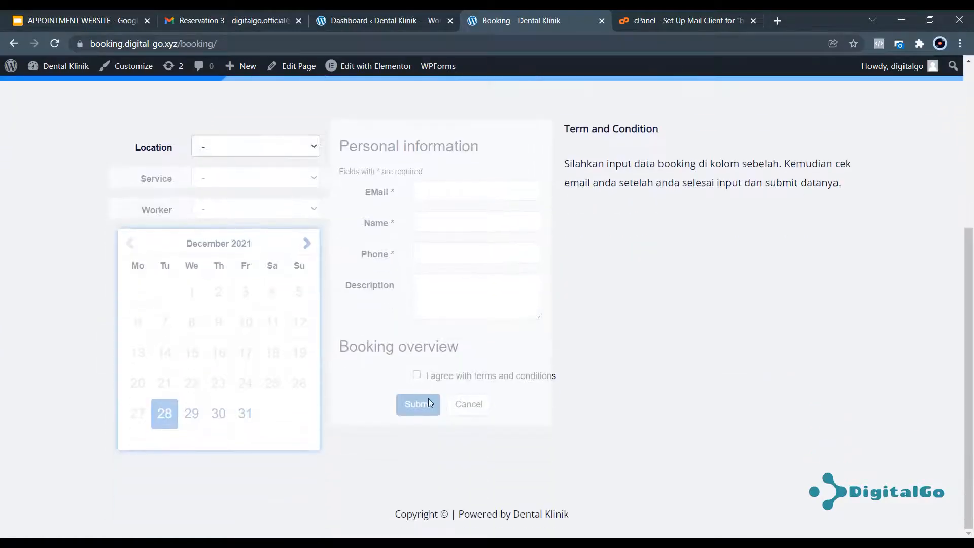
pyautogui.click(248, 20)
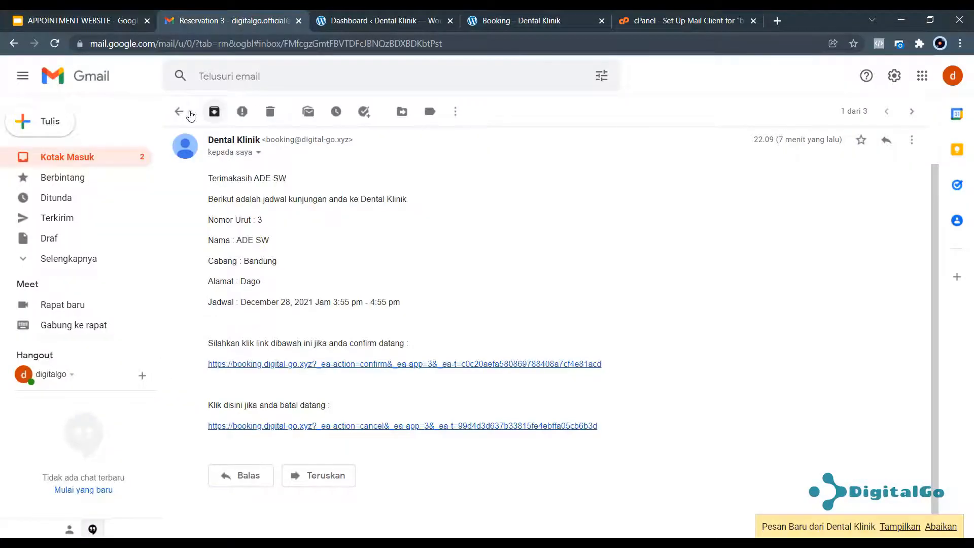
pyautogui.click(179, 111)
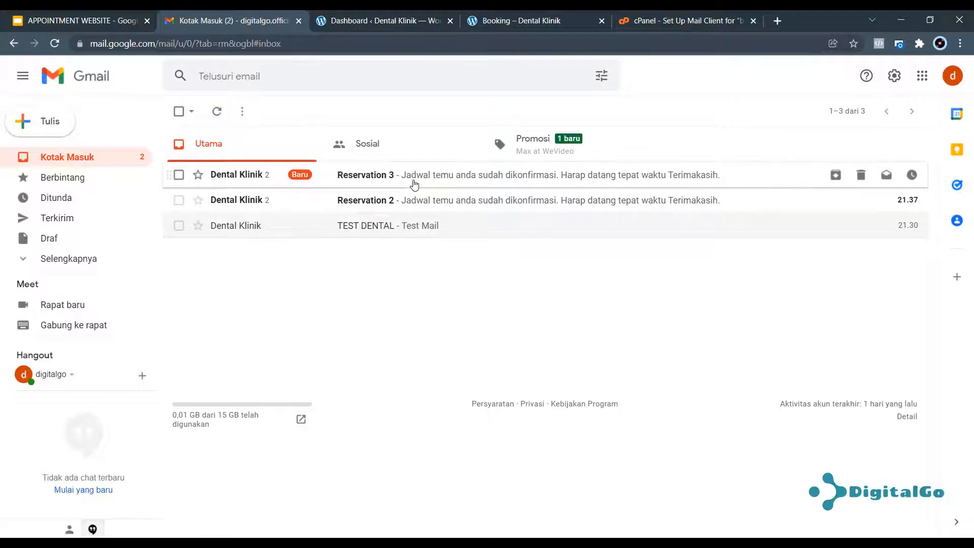
pyautogui.click(248, 174)
pyautogui.click(180, 112)
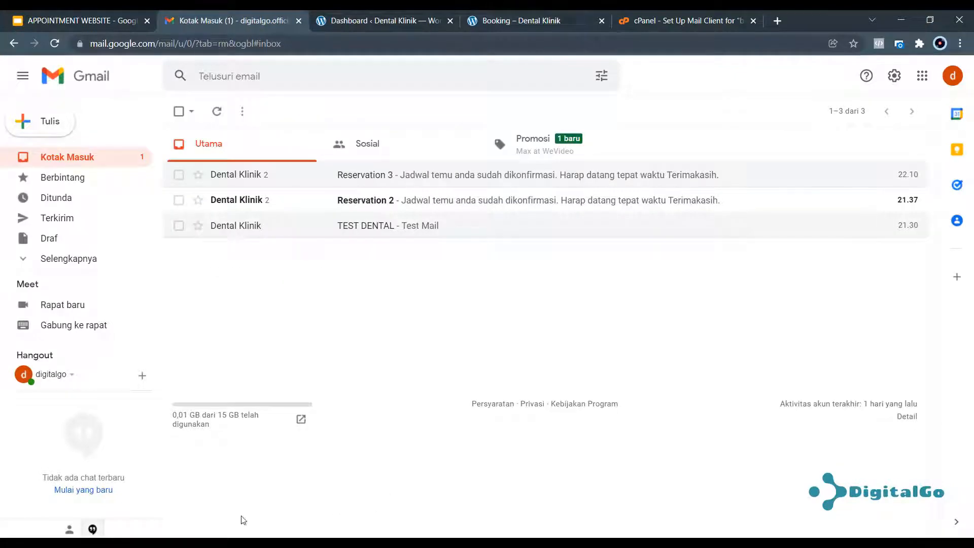
pyautogui.click(109, 17)
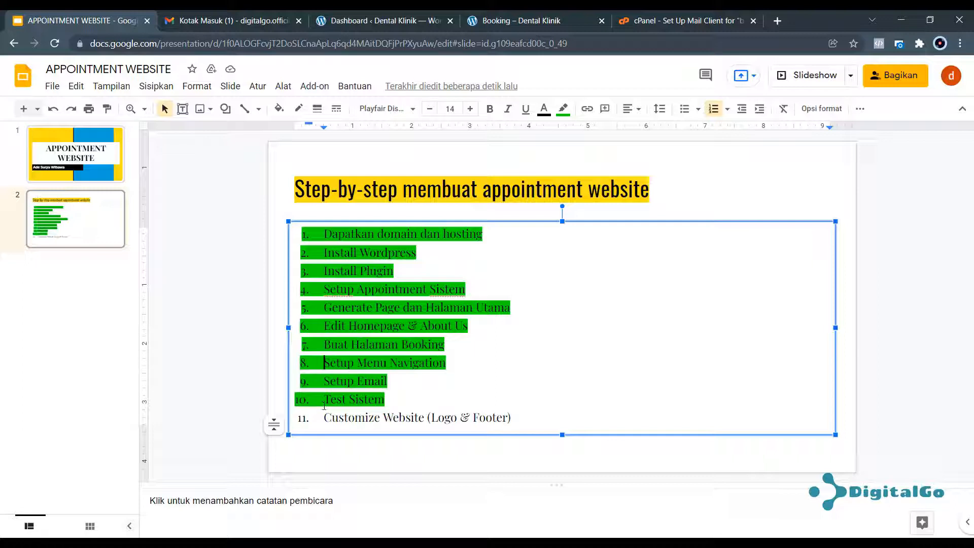
# Highlight step 11, Customize Website (Logo & Footer), in green and return to the Booking – Dental Klinik page.
pyautogui.click(525, 417)
pyautogui.moveTo(519, 419); pyautogui.dragTo(280, 421)
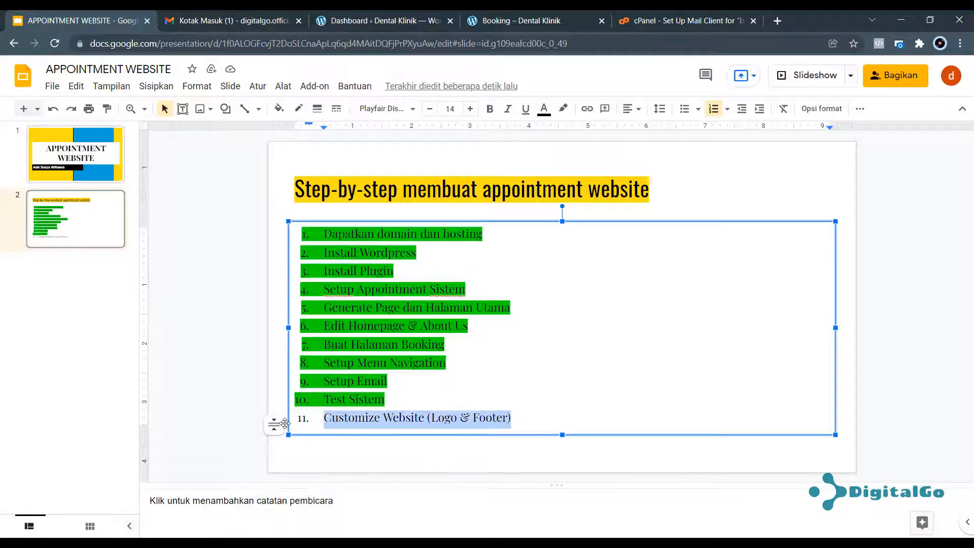
pyautogui.click(563, 109)
pyautogui.click(622, 232)
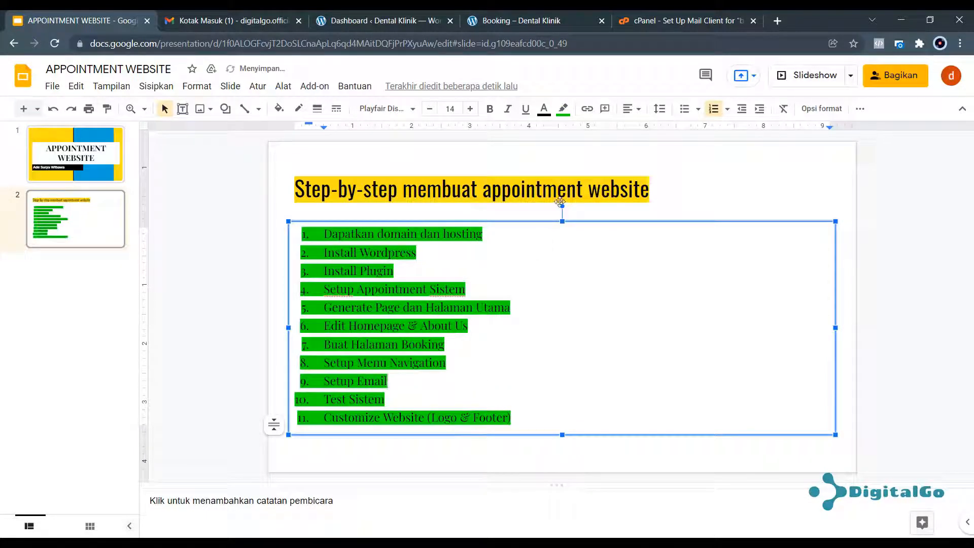
pyautogui.click(513, 21)
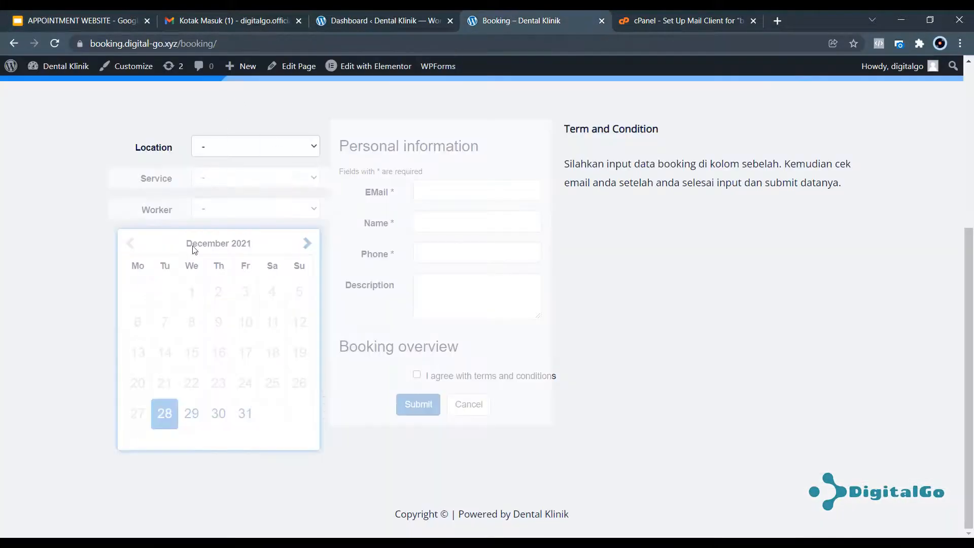
pyautogui.scroll(5, 202, 241)
# In the Customizer's Global > Typography, apply the Rubik / Karla preset and publish it.
pyautogui.click(587, 110)
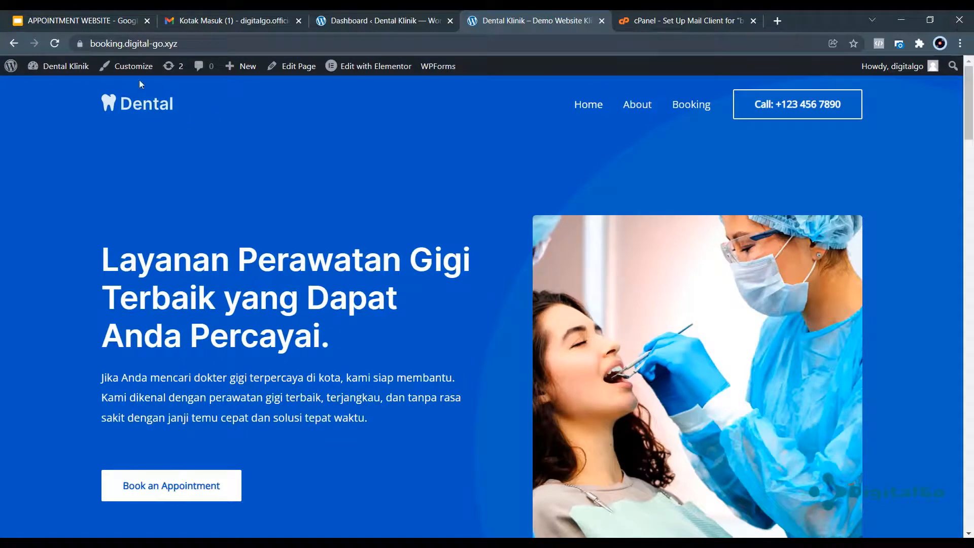
pyautogui.click(133, 67)
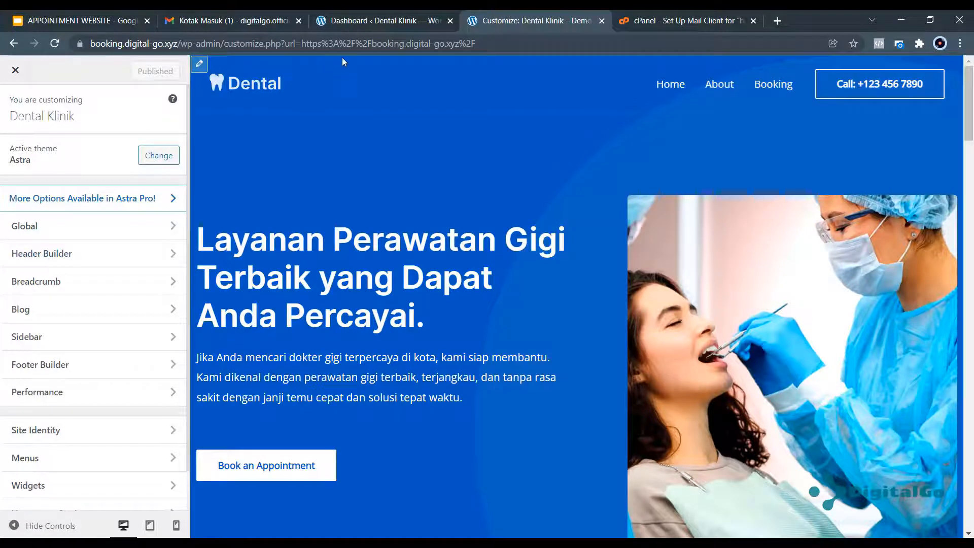
pyautogui.click(59, 226)
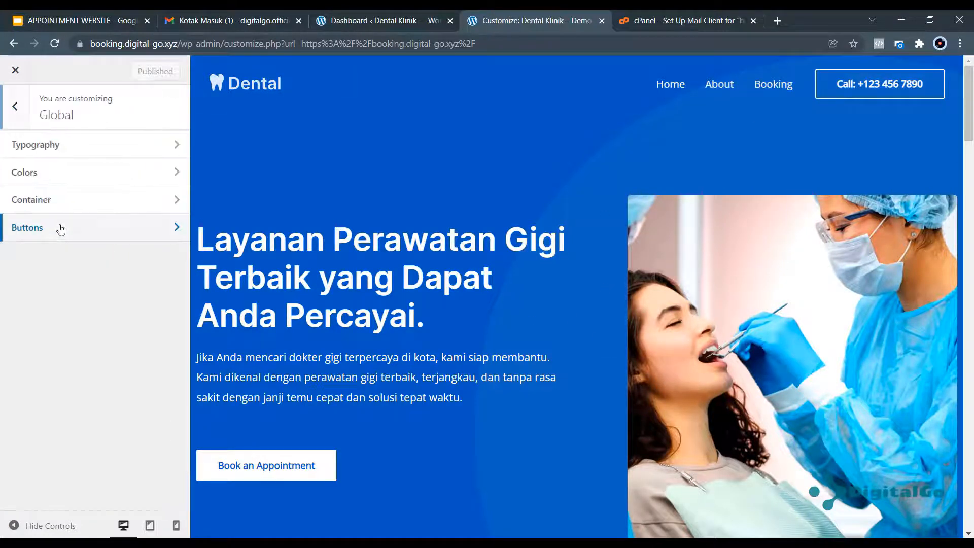
pyautogui.click(16, 106)
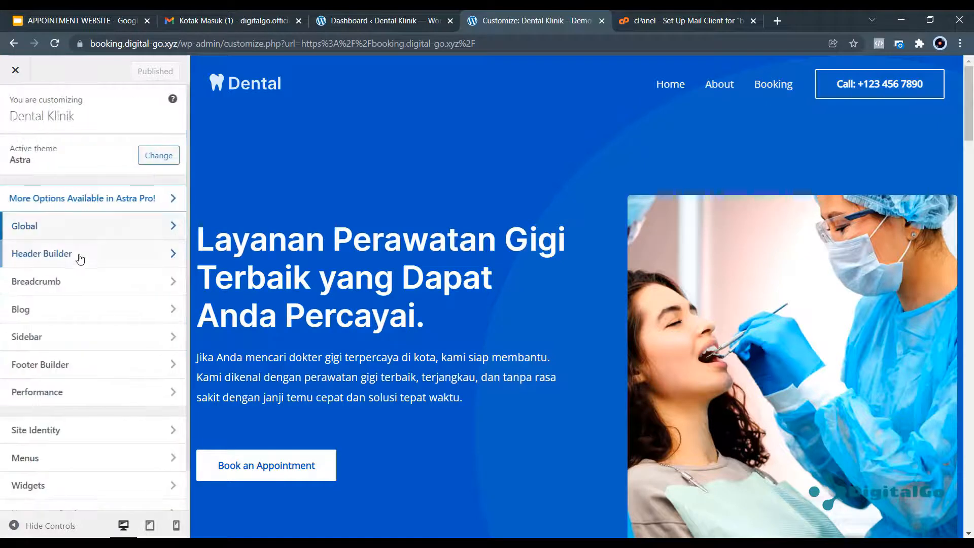
pyautogui.click(72, 224)
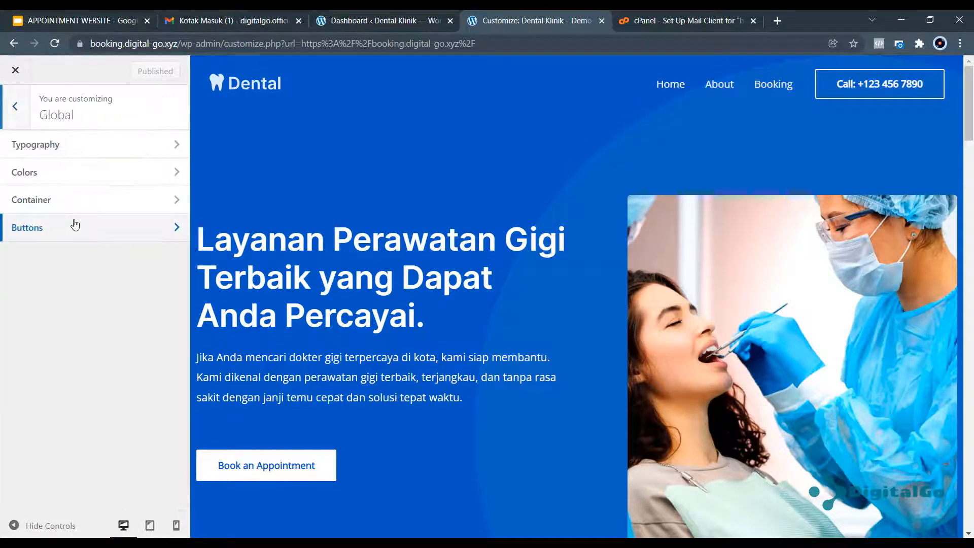
pyautogui.click(177, 145)
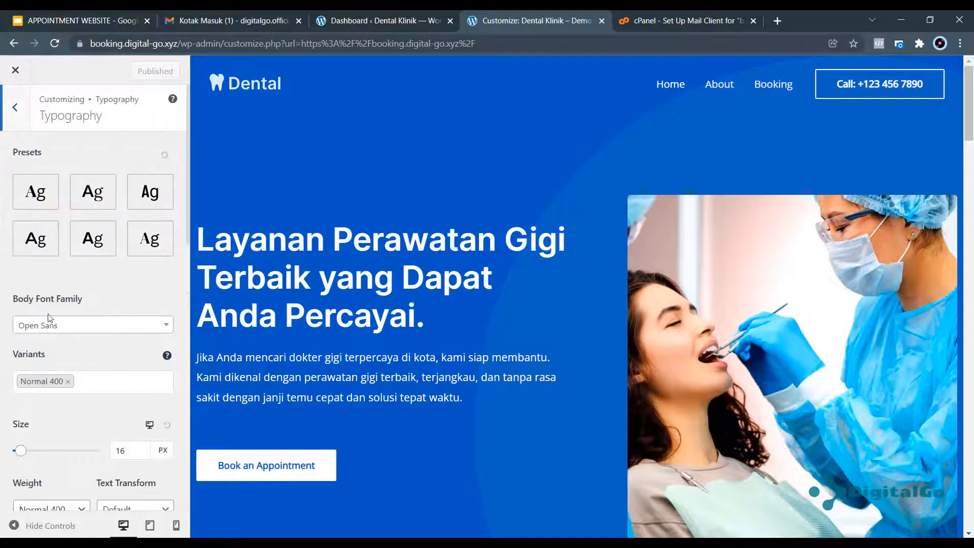
pyautogui.click(100, 236)
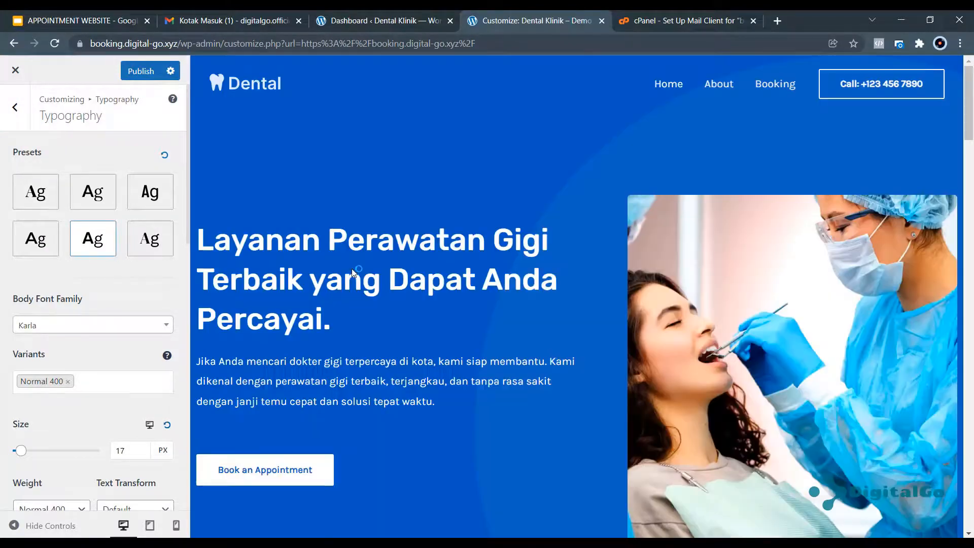
pyautogui.scroll(-3, 340, 321)
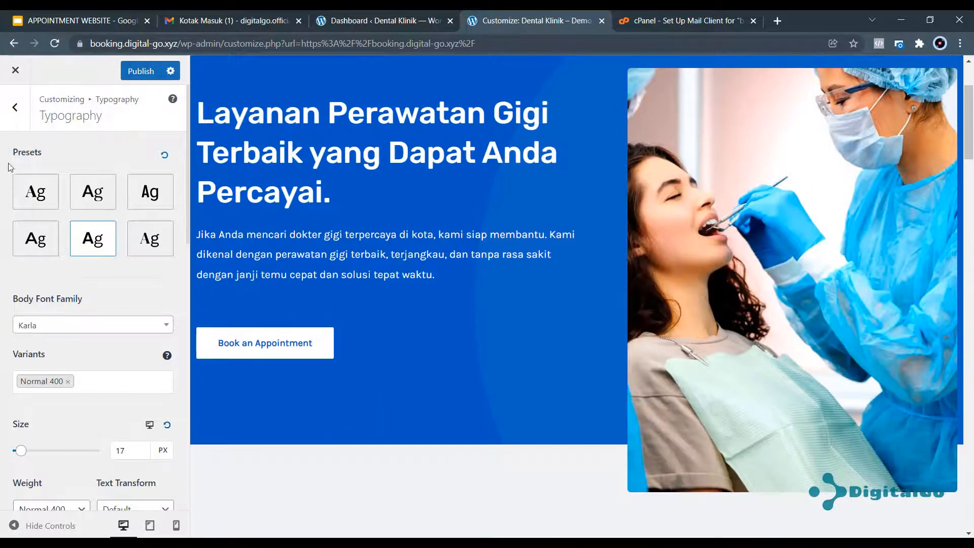
pyautogui.click(14, 107)
pyautogui.click(137, 74)
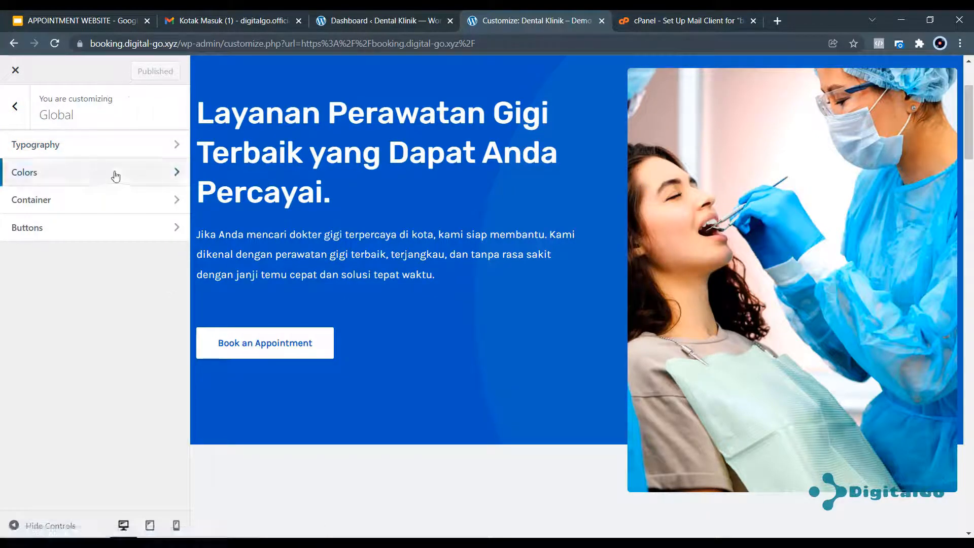
# Switch the site's global colours to Palette 2.
pyautogui.click(115, 175)
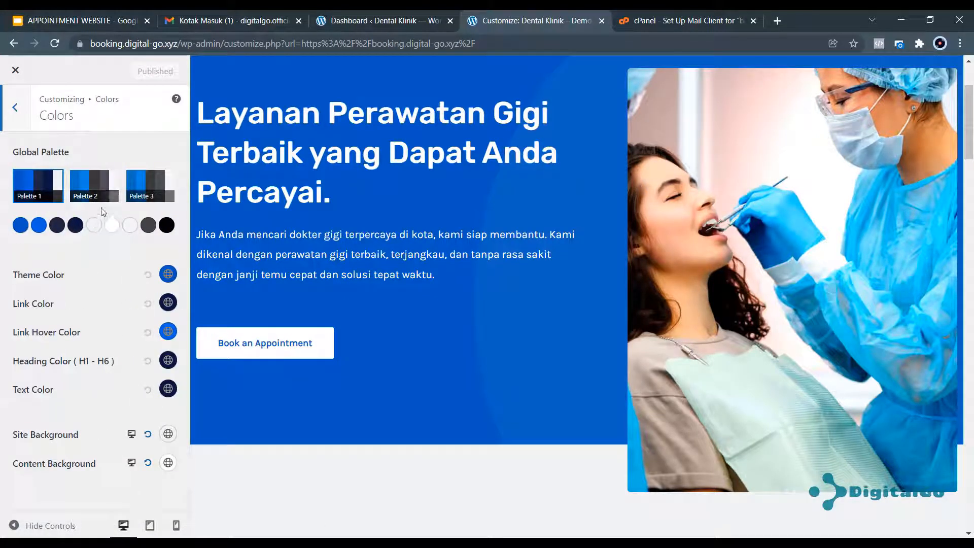
pyautogui.click(102, 188)
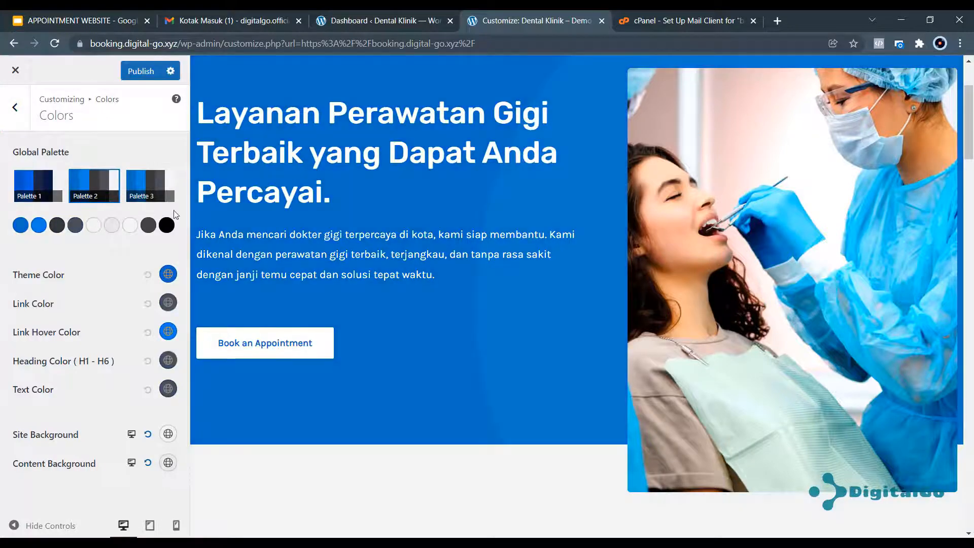
pyautogui.scroll(3, 383, 278)
pyautogui.scroll(-15, 383, 281)
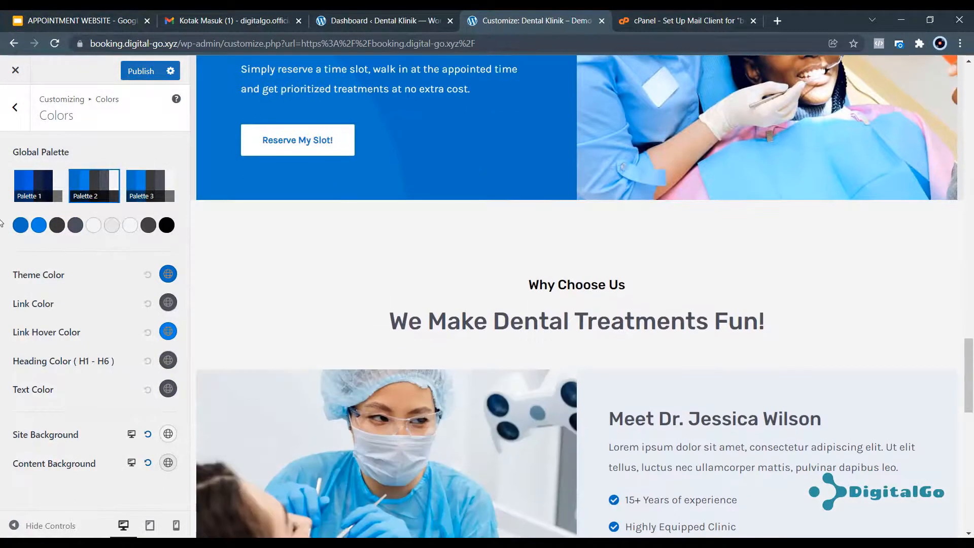
pyautogui.click(15, 107)
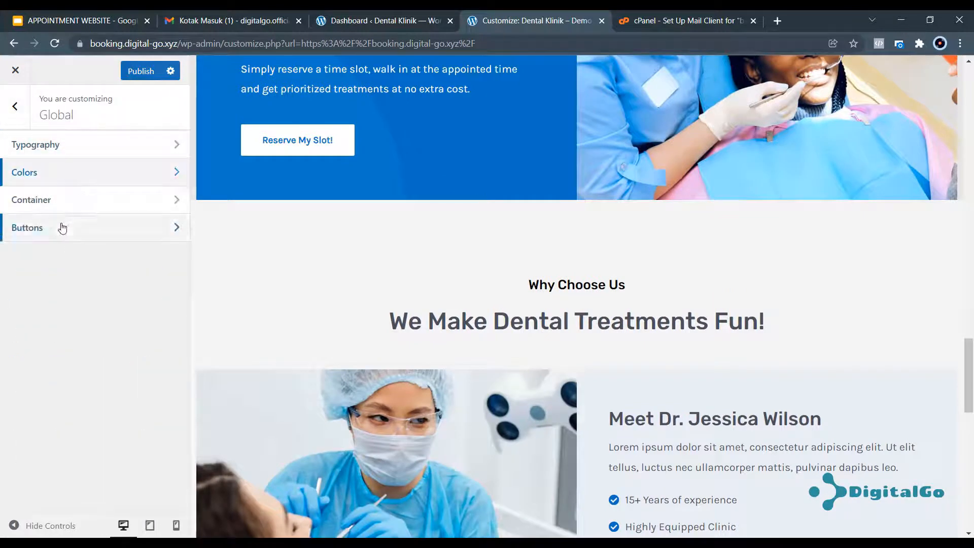
# Give buttons the second filled preset, solid blue with 3 px rounded corners.
pyautogui.click(61, 226)
pyautogui.scroll(-3, 159, 272)
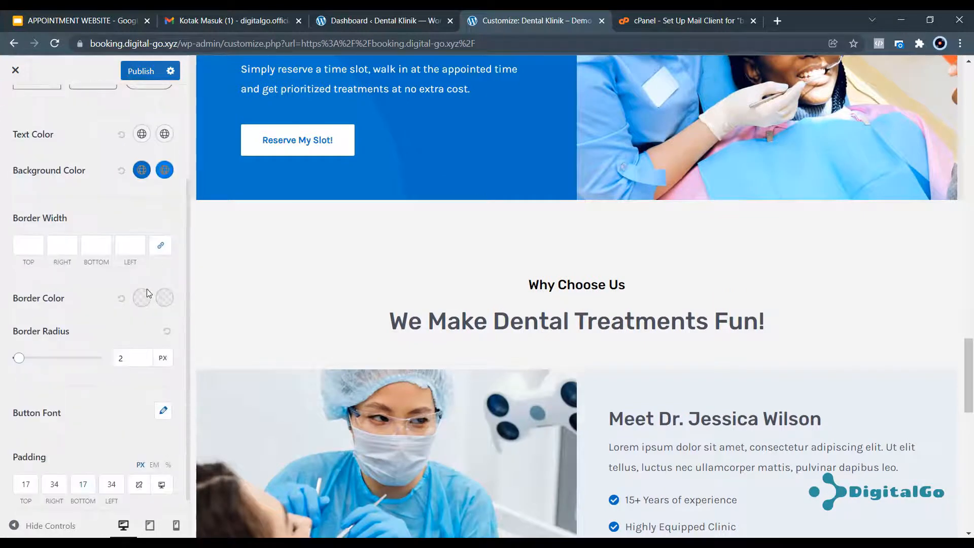
pyautogui.scroll(3, 157, 212)
pyautogui.scroll(-3, 153, 213)
pyautogui.scroll(3, 152, 203)
pyautogui.click(152, 182)
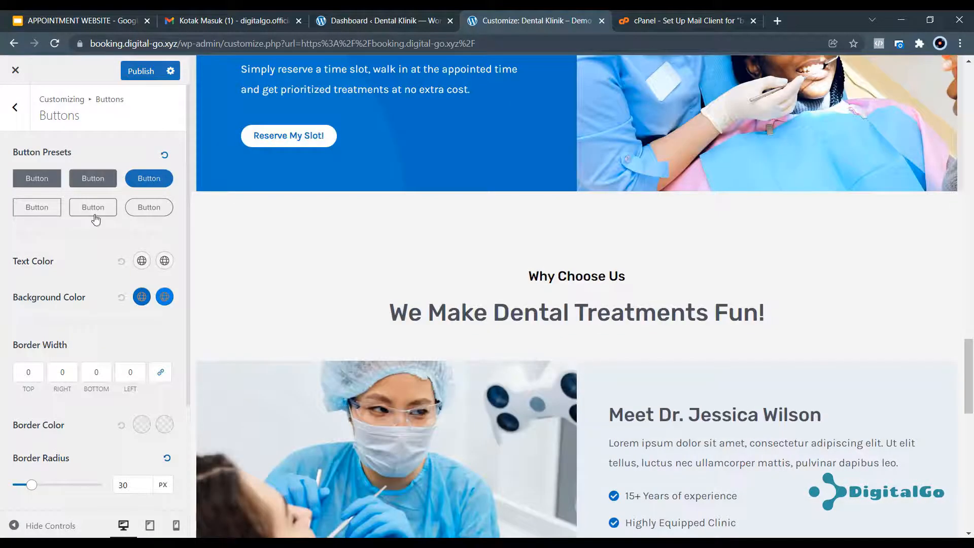
pyautogui.click(97, 216)
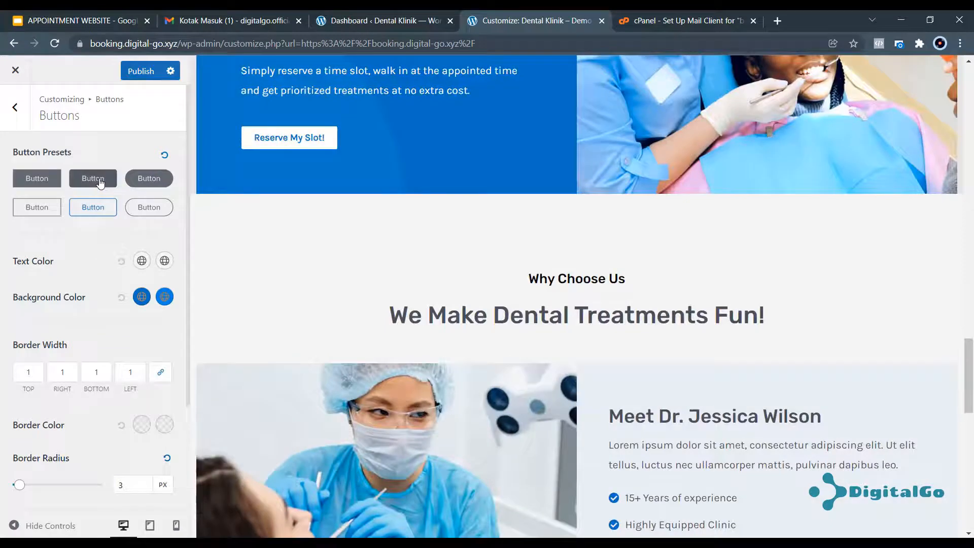
pyautogui.click(99, 181)
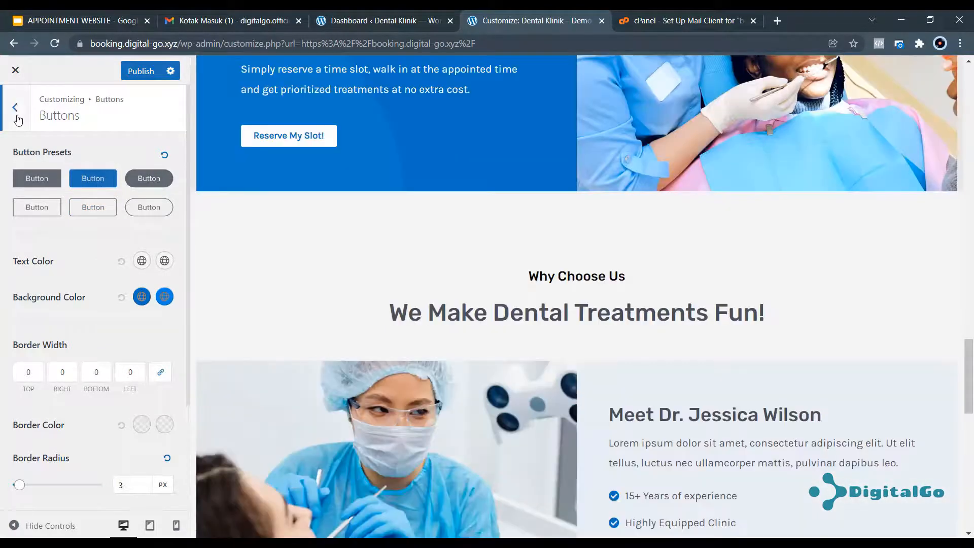
pyautogui.click(16, 109)
# Open the Customizer's Site Identity > Site Title & Logo settings.
pyautogui.click(17, 116)
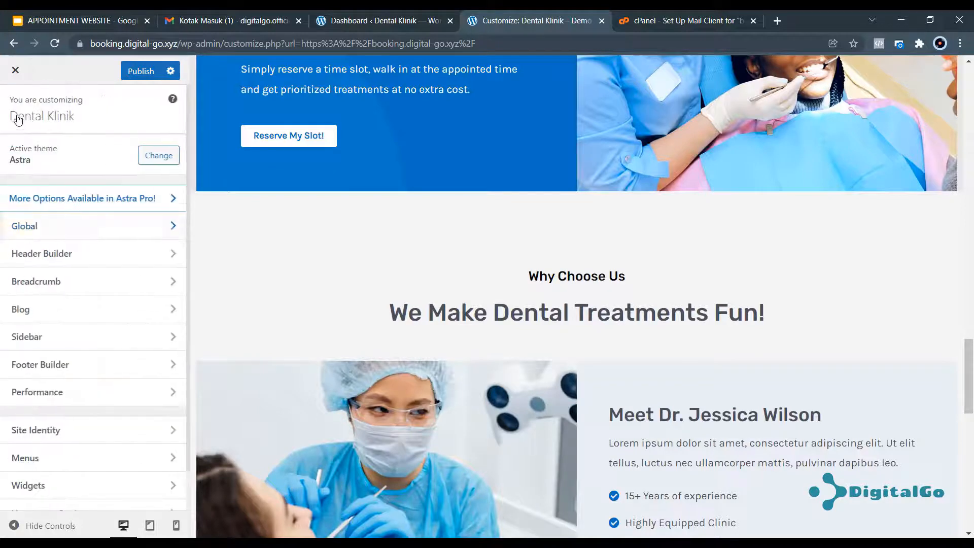
pyautogui.scroll(-2, 82, 274)
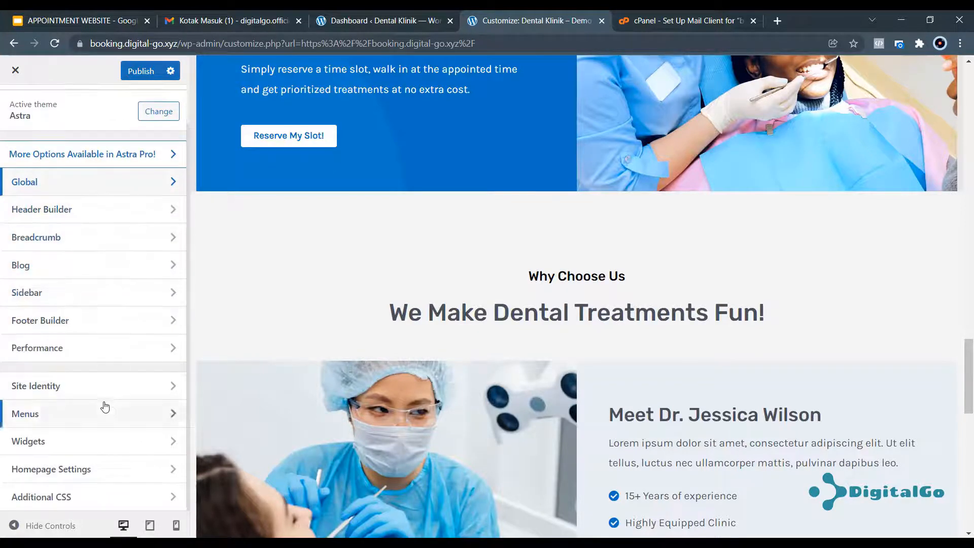
pyautogui.click(105, 386)
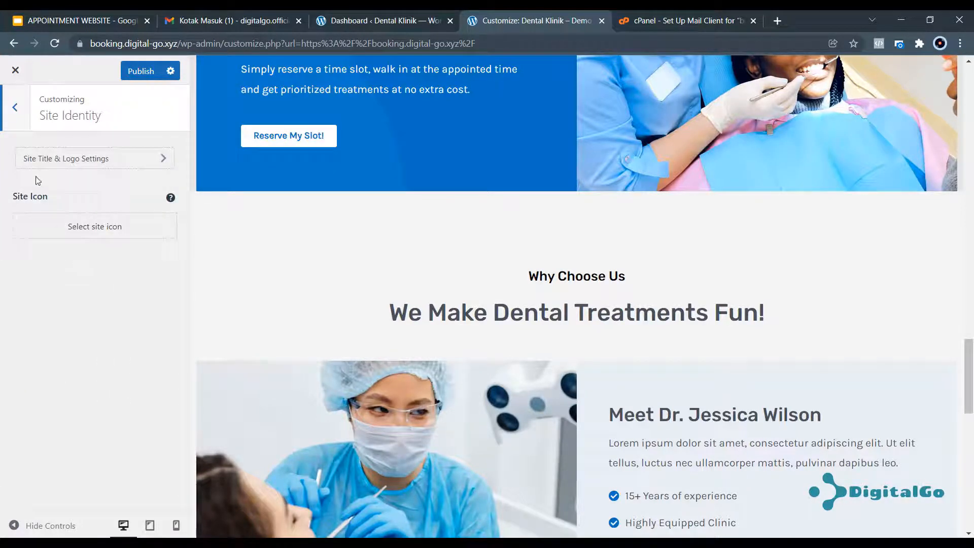
pyautogui.click(10, 109)
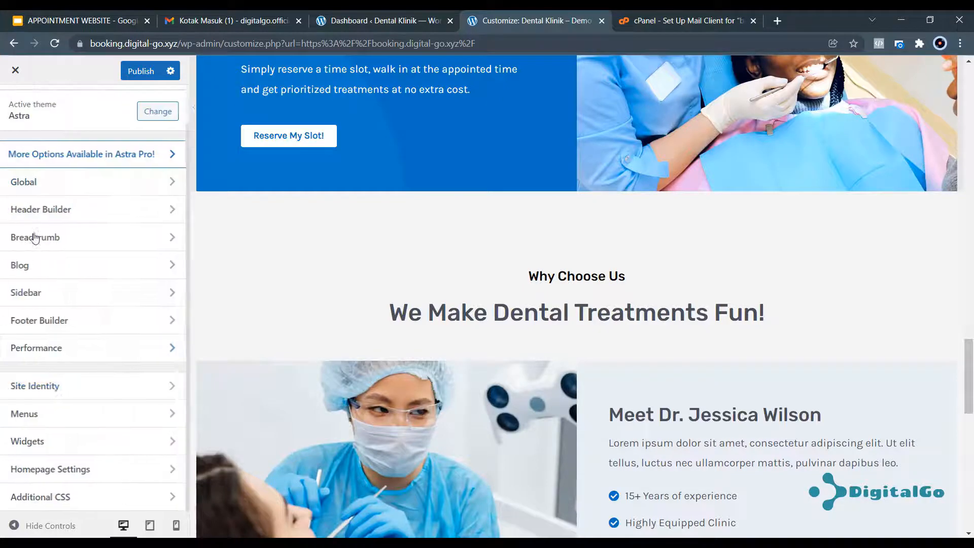
pyautogui.click(60, 388)
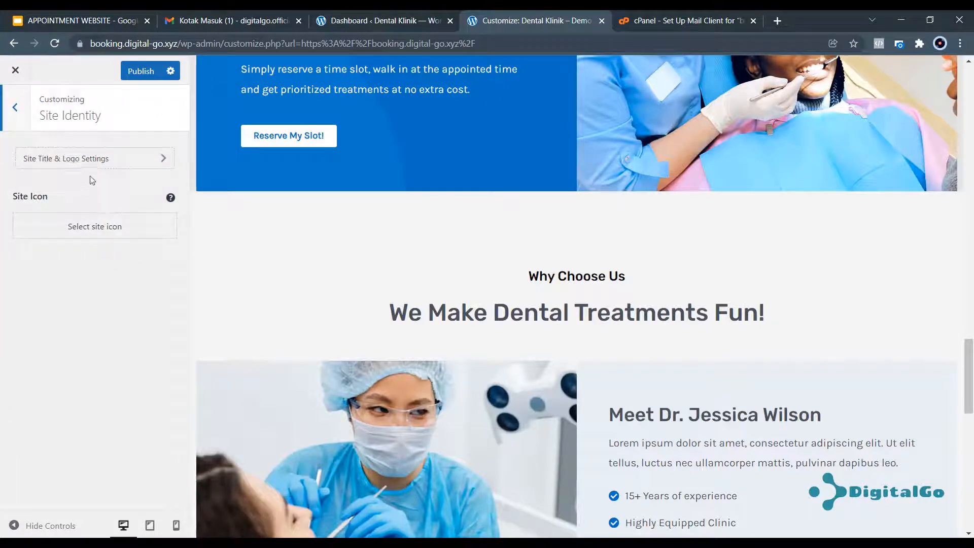
pyautogui.click(98, 159)
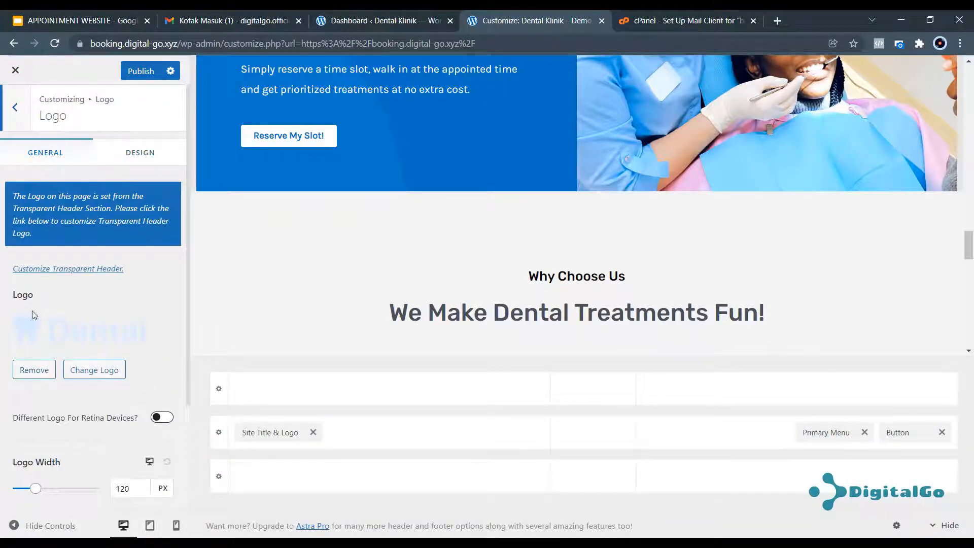
pyautogui.scroll(7, 475, 345)
pyautogui.scroll(10, 476, 345)
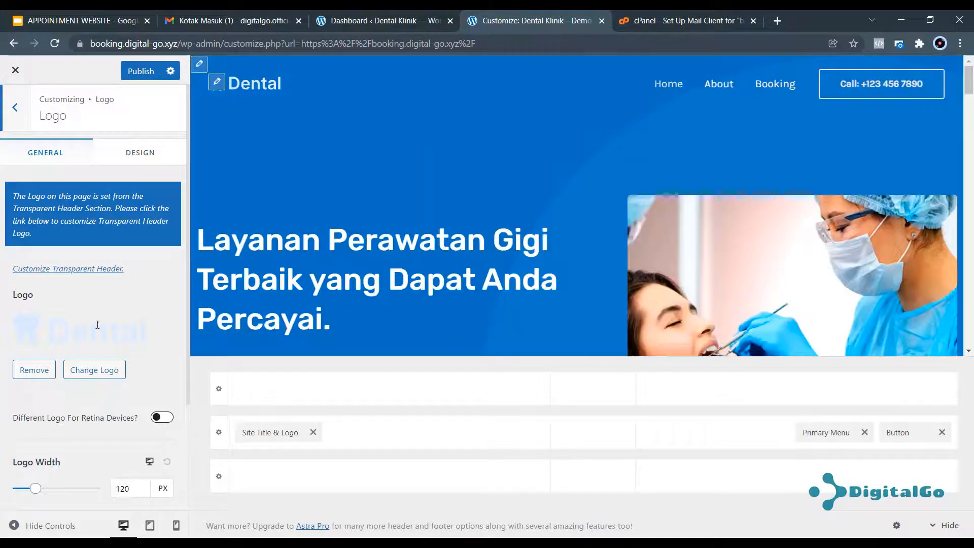
# Set the transparent header logo to dark-logo.svg and publish the change.
pyautogui.click(217, 83)
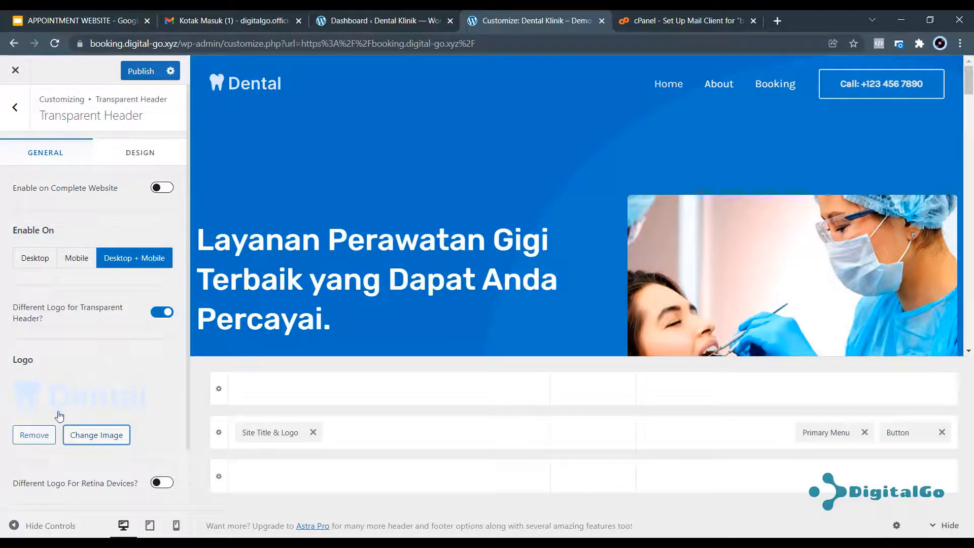
pyautogui.scroll(-1, 58, 413)
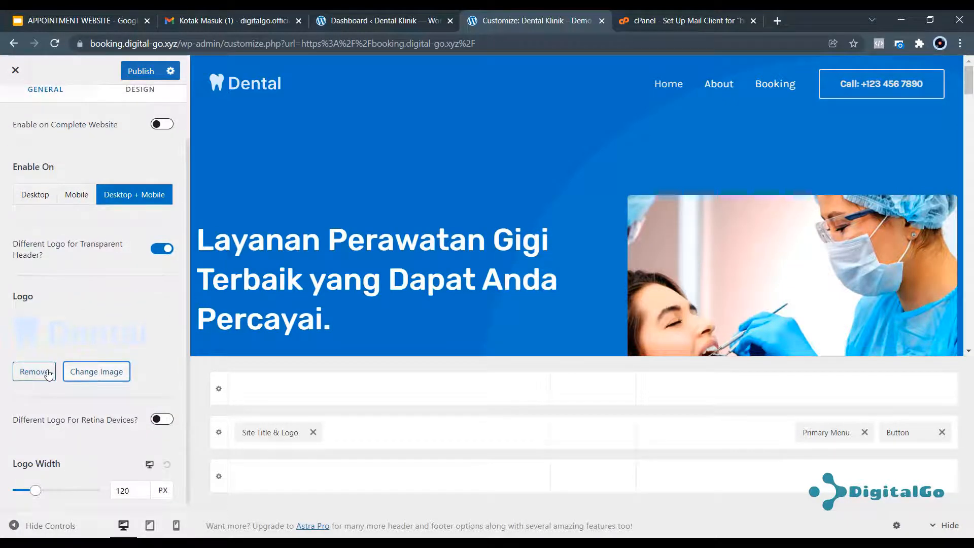
pyautogui.click(98, 372)
pyautogui.click(332, 225)
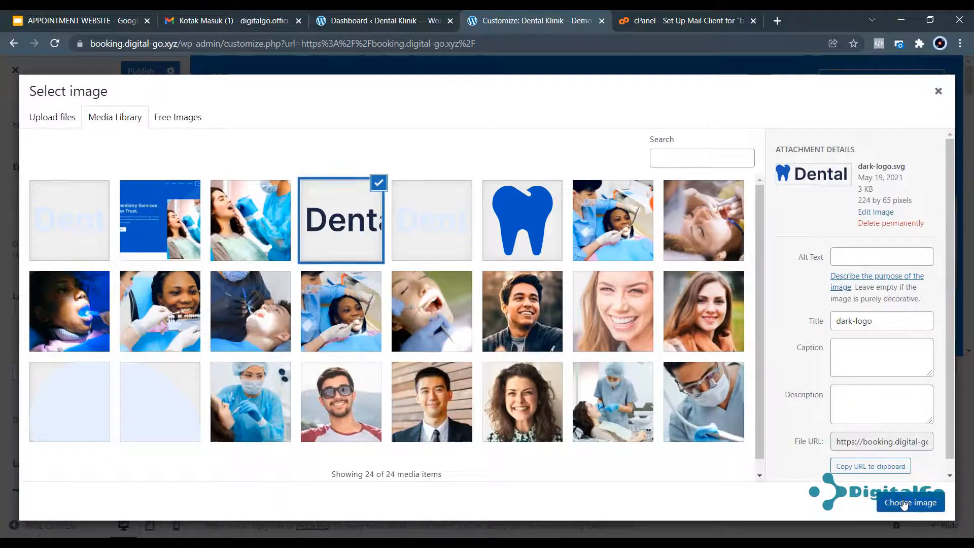
pyautogui.click(910, 503)
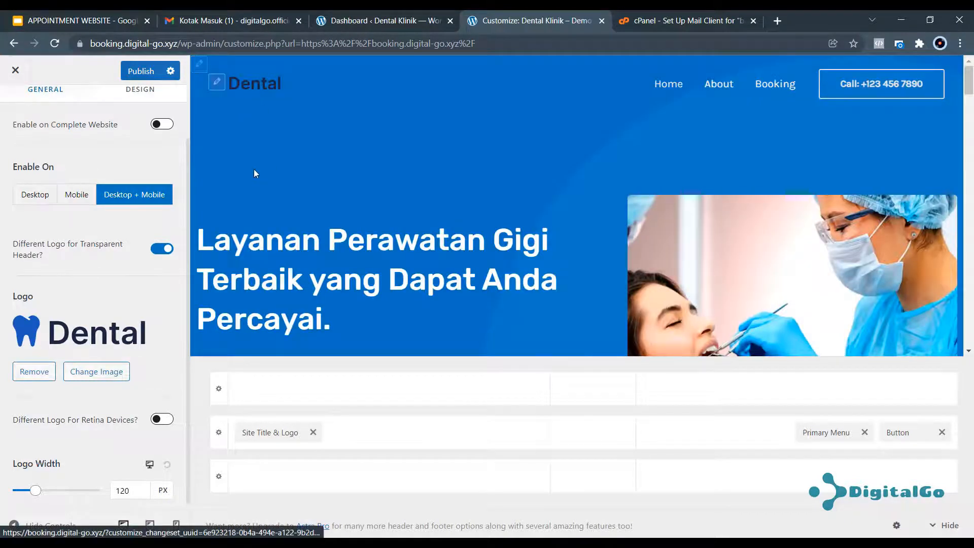
pyautogui.scroll(3, 101, 315)
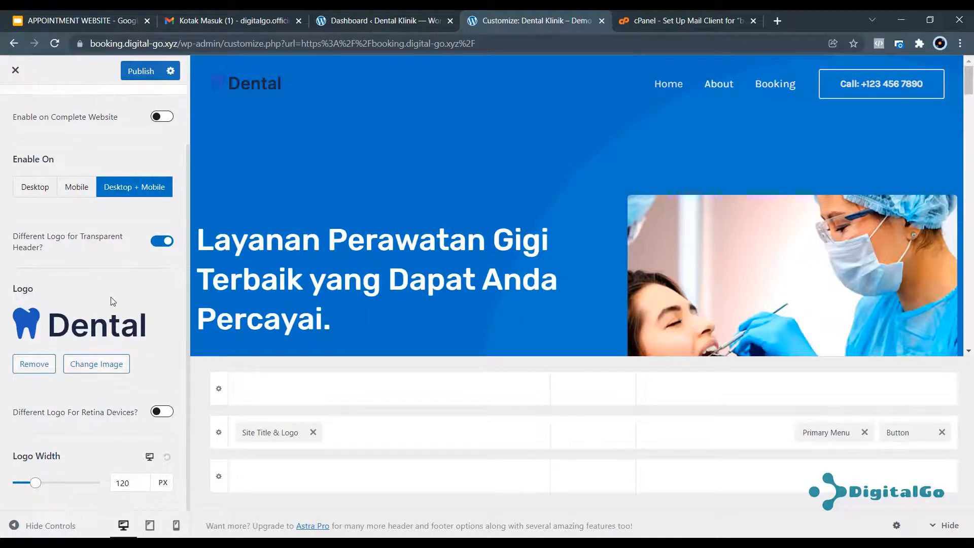
pyautogui.click(138, 73)
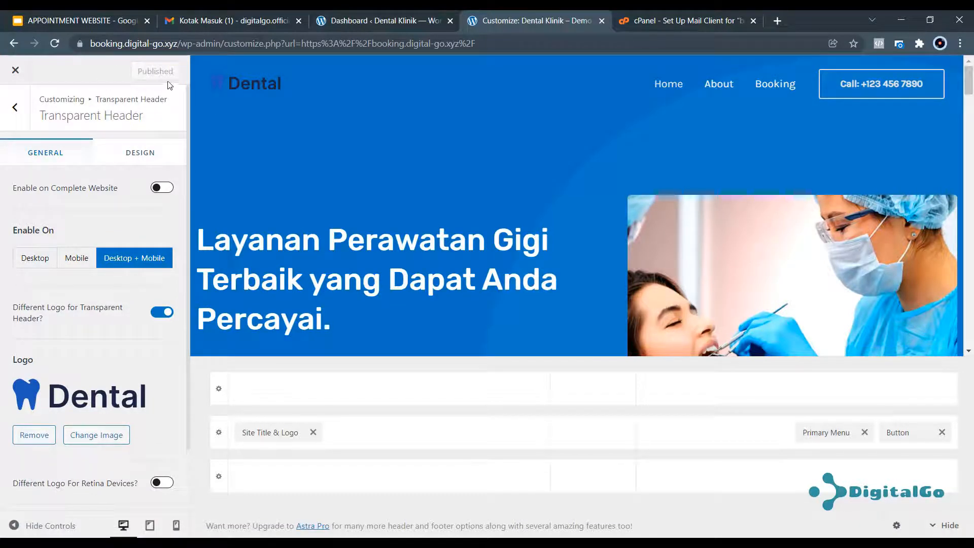
pyautogui.click(16, 71)
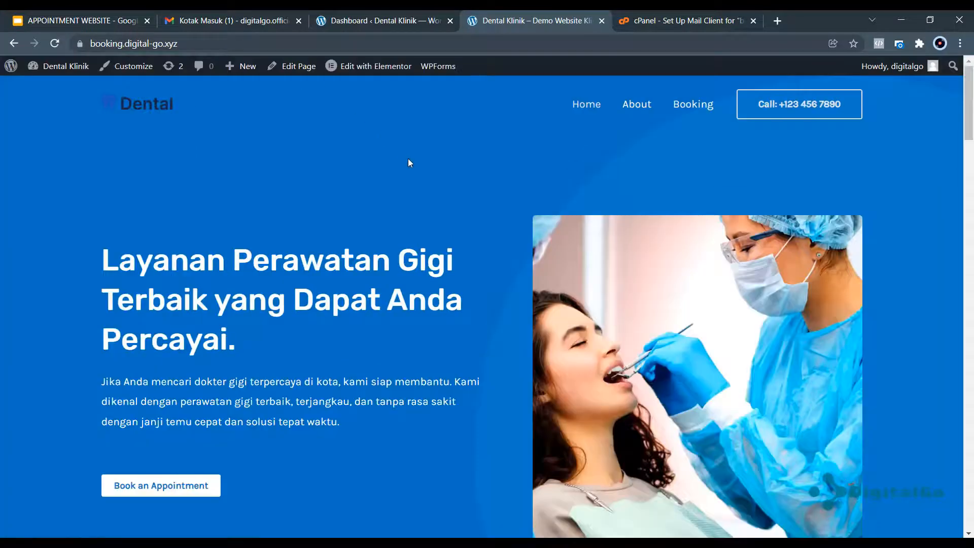
# Scroll through the live homepage to review the published header.
pyautogui.scroll(-4, 408, 158)
pyautogui.scroll(-4, 413, 166)
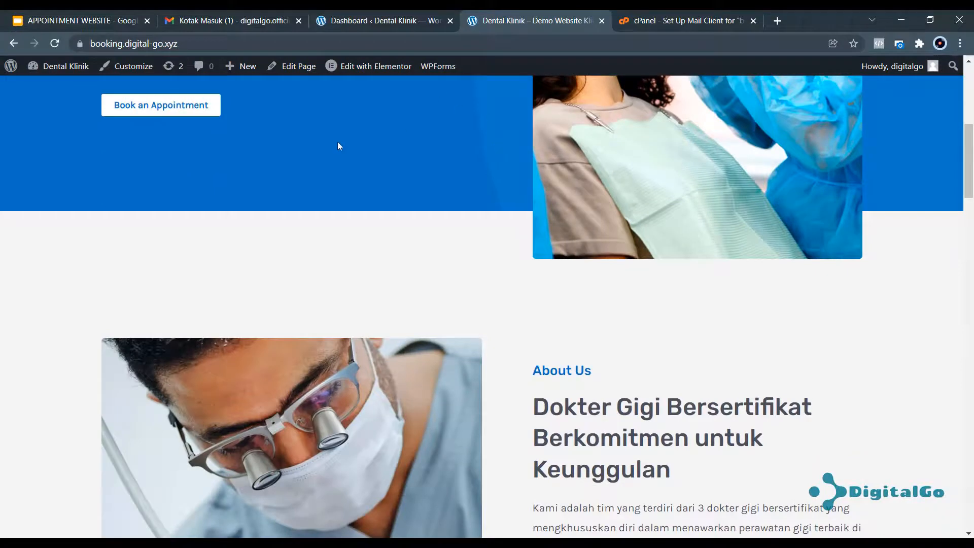
pyautogui.scroll(8, 354, 150)
pyautogui.scroll(-1, 177, 370)
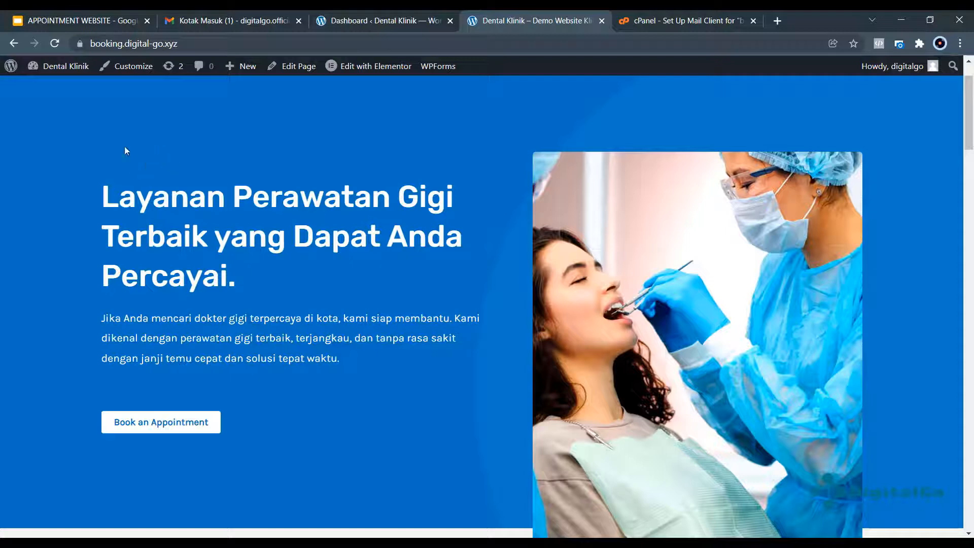
pyautogui.scroll(1, 263, 229)
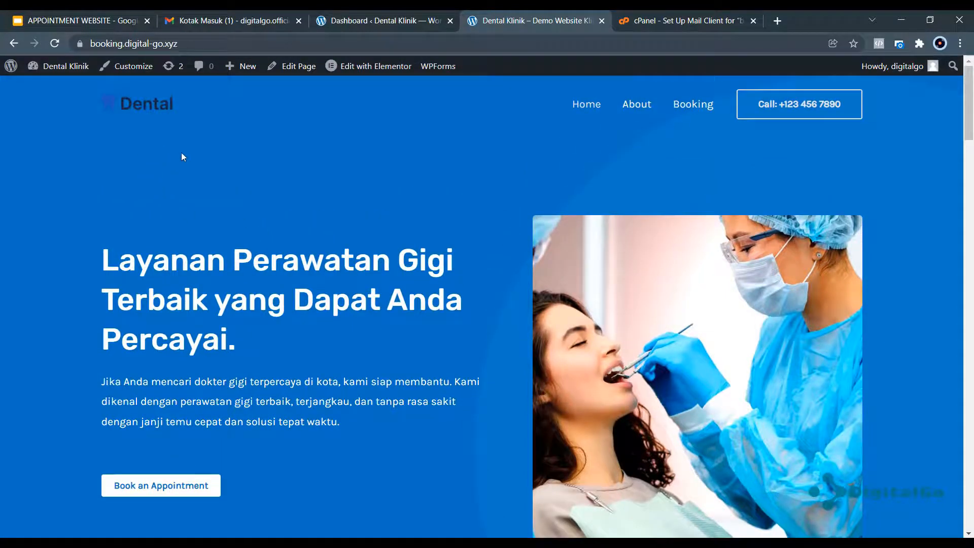
# Reopen the Customizer, look over the Header Builder settings, then close it.
pyautogui.click(130, 71)
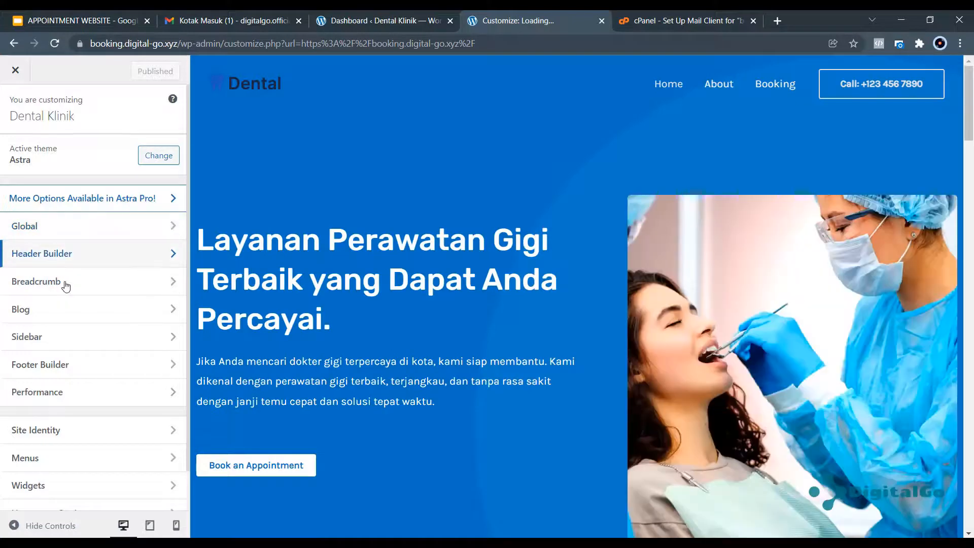
pyautogui.click(76, 255)
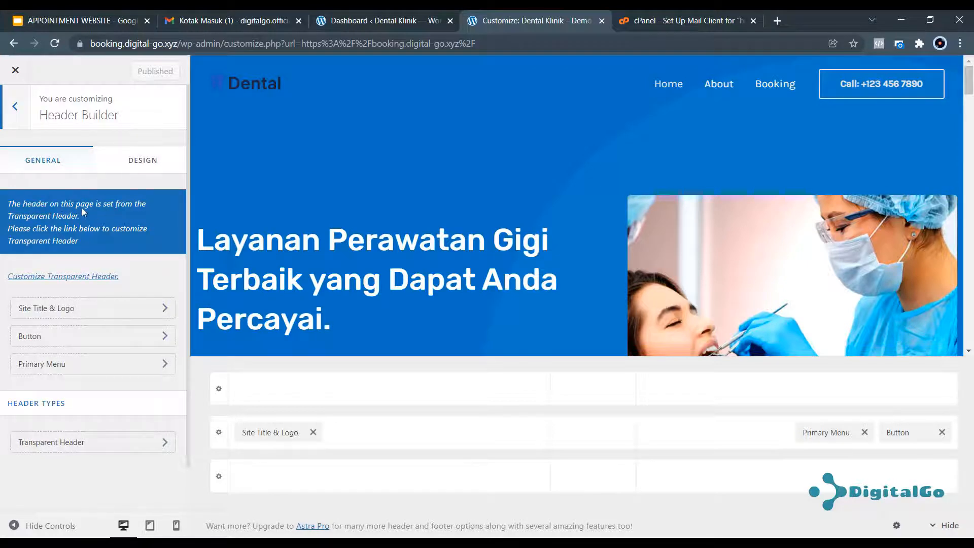
pyautogui.click(15, 107)
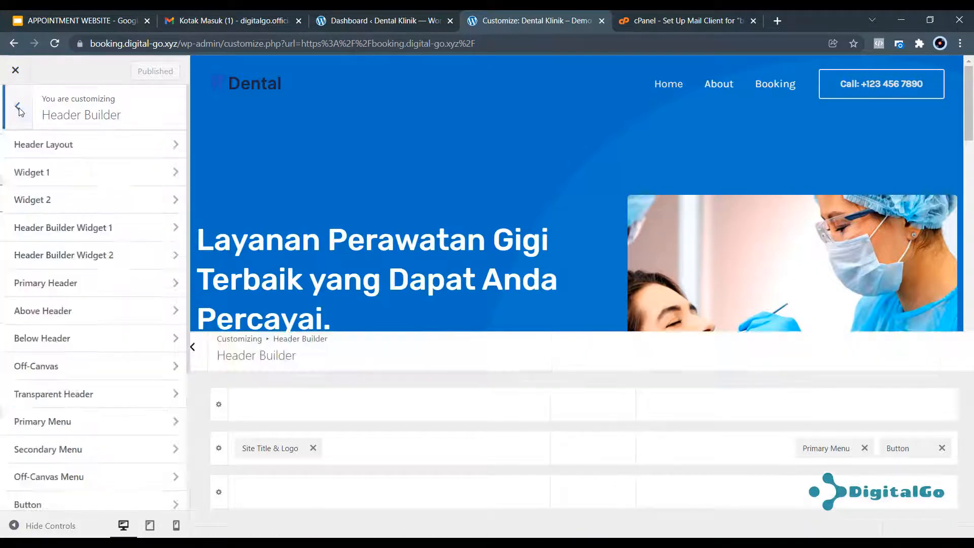
pyautogui.click(15, 71)
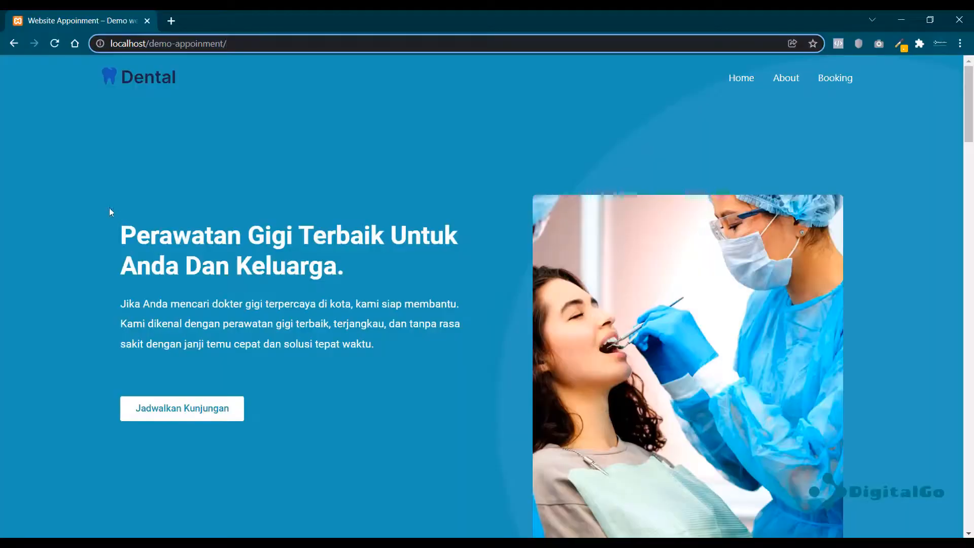
# Browse the local demo-appoinment site's homepage and its Booking page.
pyautogui.moveTo(111, 43); pyautogui.dragTo(227, 44)
pyautogui.click(285, 117)
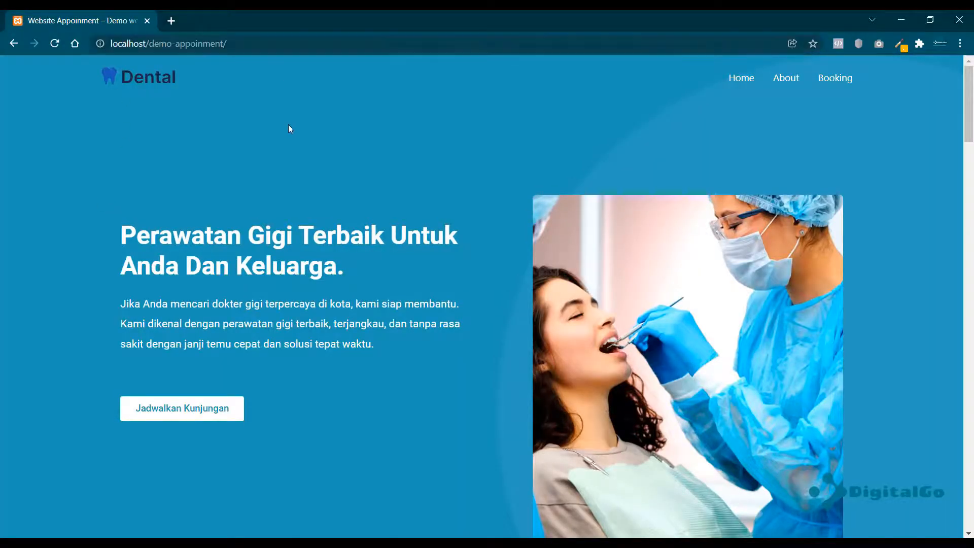
pyautogui.scroll(-20, 285, 117)
pyautogui.scroll(-20, 409, 222)
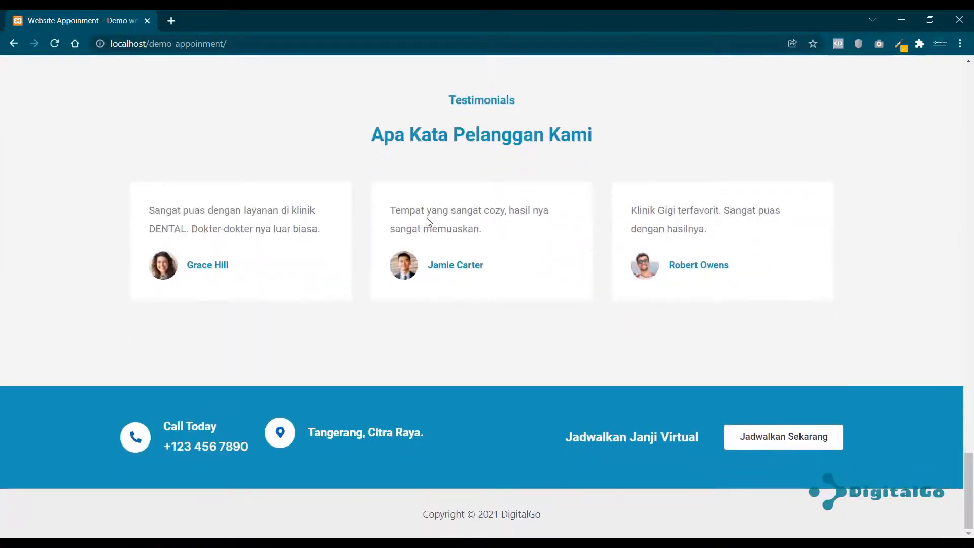
pyautogui.scroll(12, 410, 232)
pyautogui.scroll(15, 605, 186)
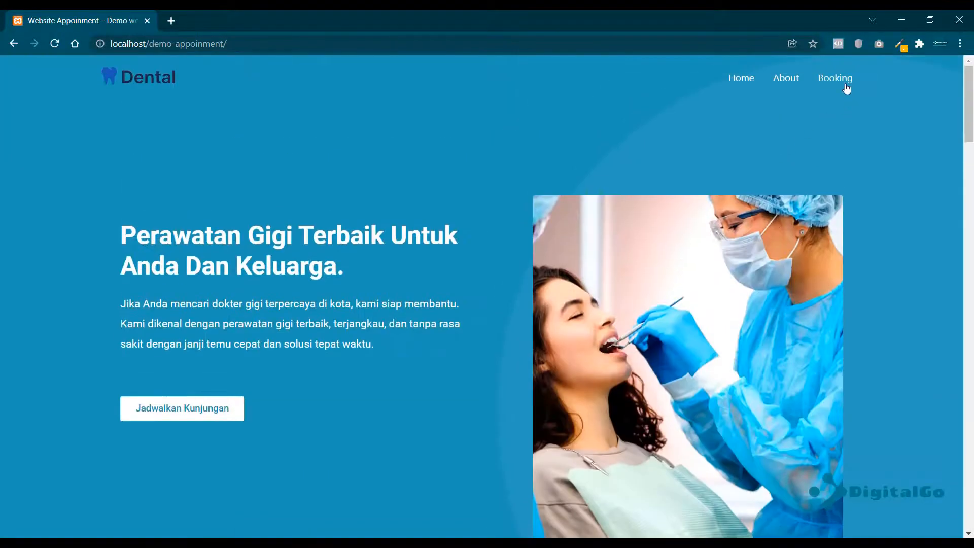
pyautogui.click(845, 88)
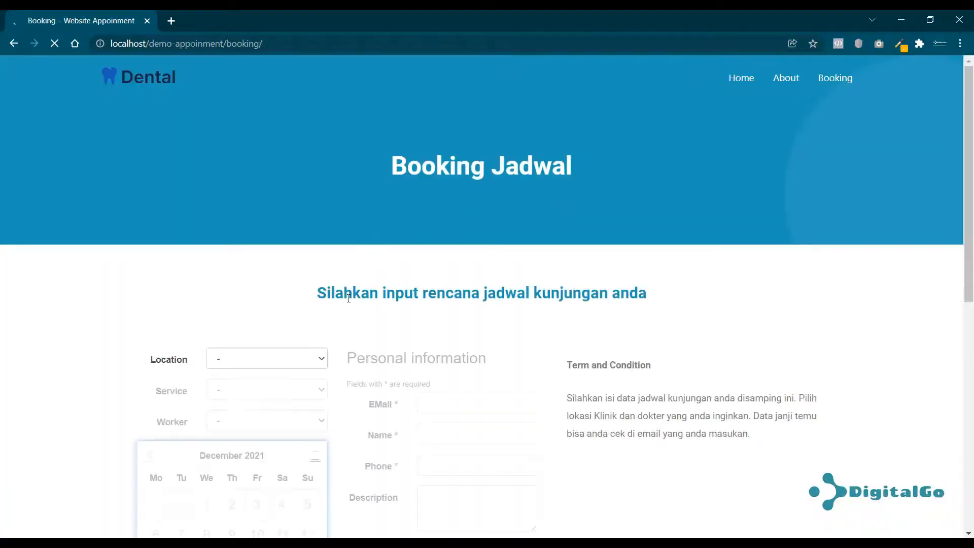
pyautogui.scroll(-5, 343, 414)
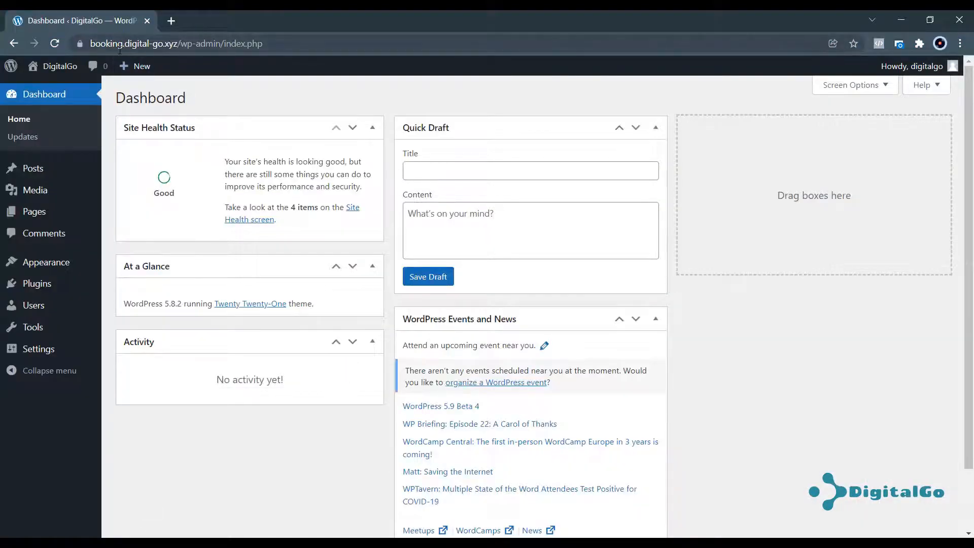
pyautogui.moveTo(119, 48); pyautogui.dragTo(224, 49)
pyautogui.click(229, 86)
# Open the hosted site's front page in a new tab, look it over, and close it.
pyautogui.moveTo(57, 66)
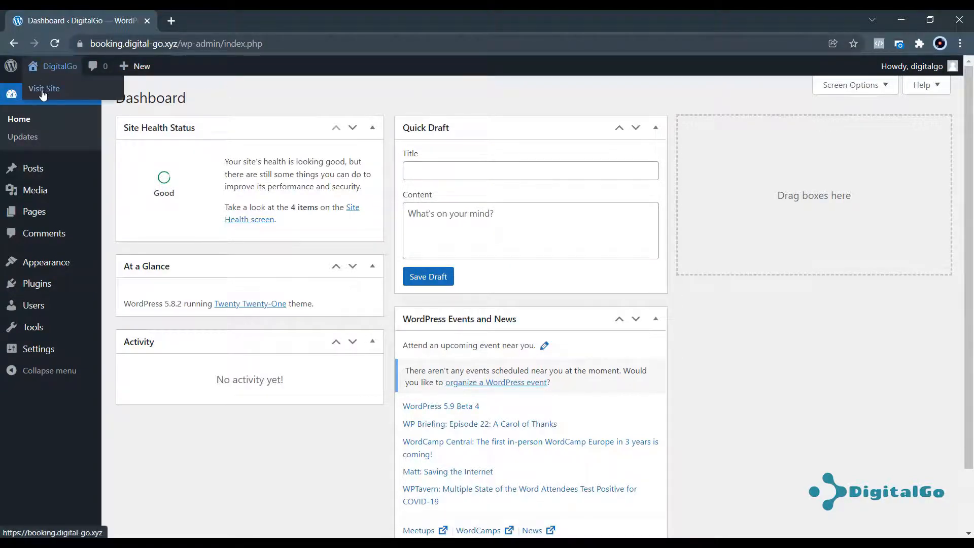
pyautogui.rightClick(45, 89)
pyautogui.click(66, 104)
pyautogui.click(226, 22)
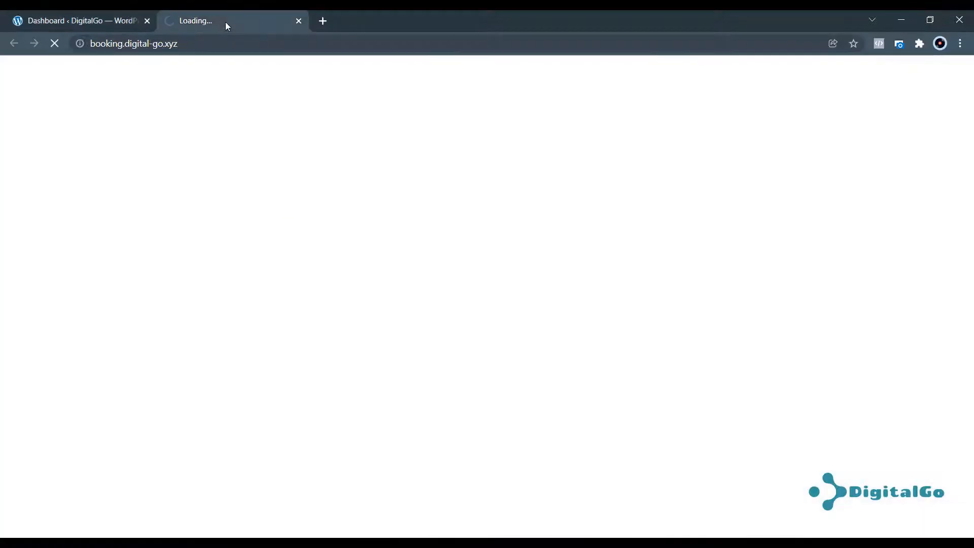
pyautogui.scroll(-15, 437, 238)
pyautogui.scroll(15, 437, 243)
pyautogui.scroll(-2, 359, 153)
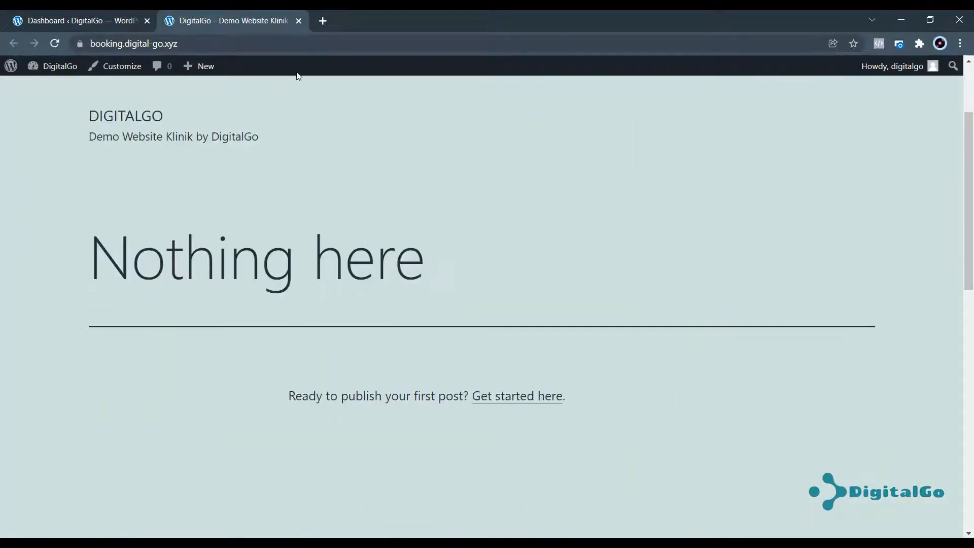
pyautogui.click(299, 20)
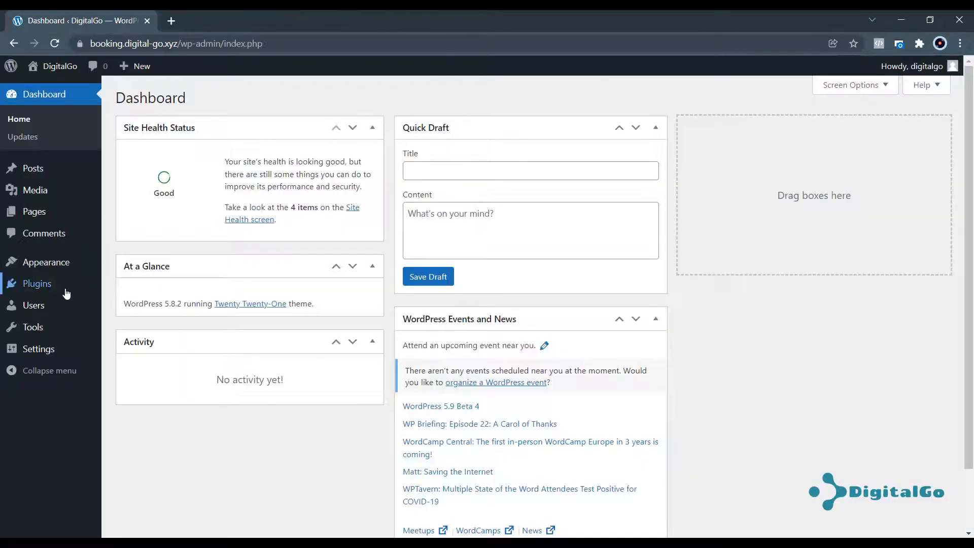
# Check the hosted site's Installed Plugins list, then return to the dashboard.
pyautogui.moveTo(65, 290)
pyautogui.click(135, 286)
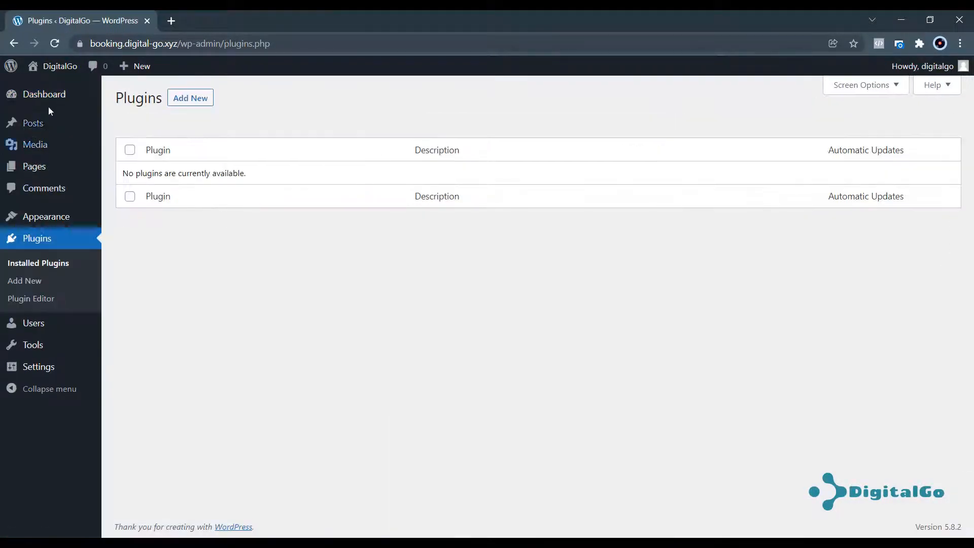
pyautogui.click(40, 94)
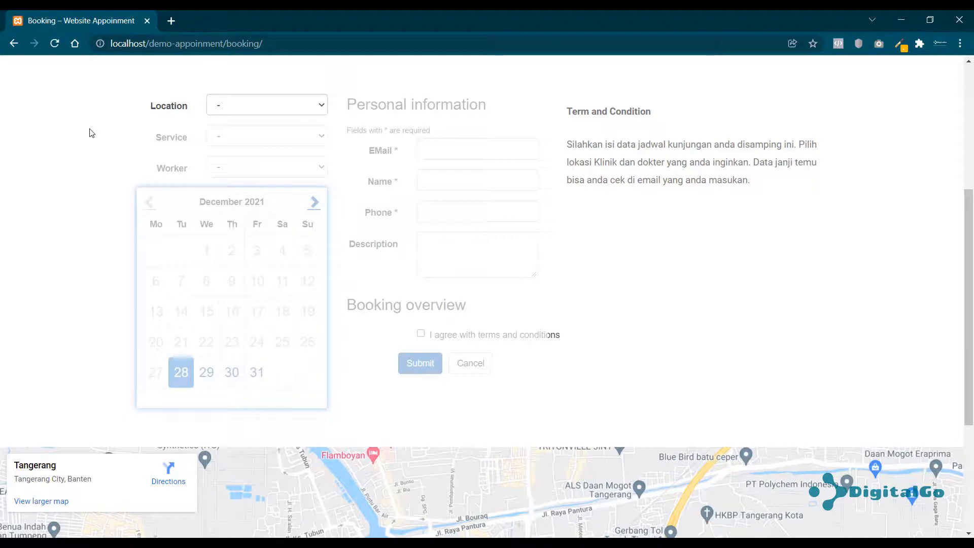
# Change the local site's address to /wp-admin and log in with the admin username and password.
pyautogui.scroll(5, 92, 132)
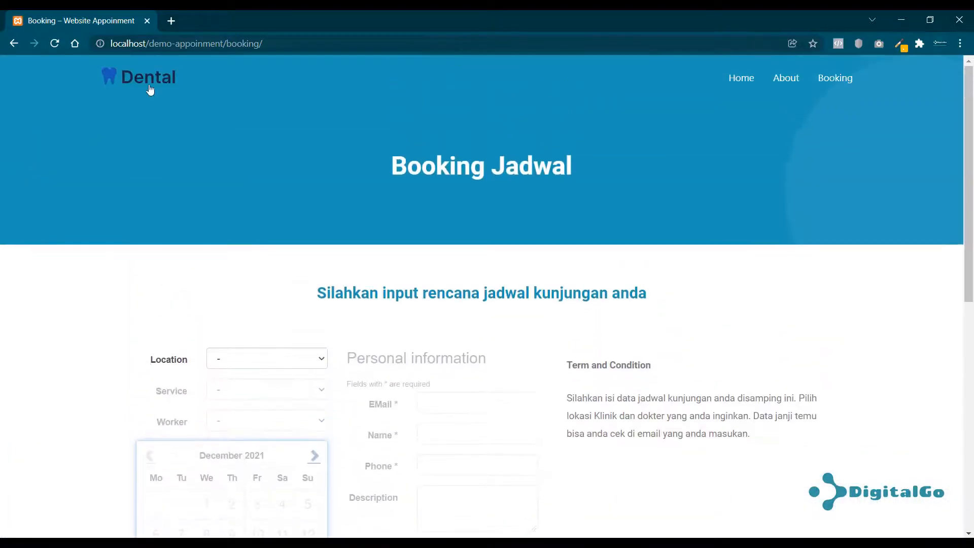
pyautogui.moveTo(226, 43); pyautogui.dragTo(328, 57)
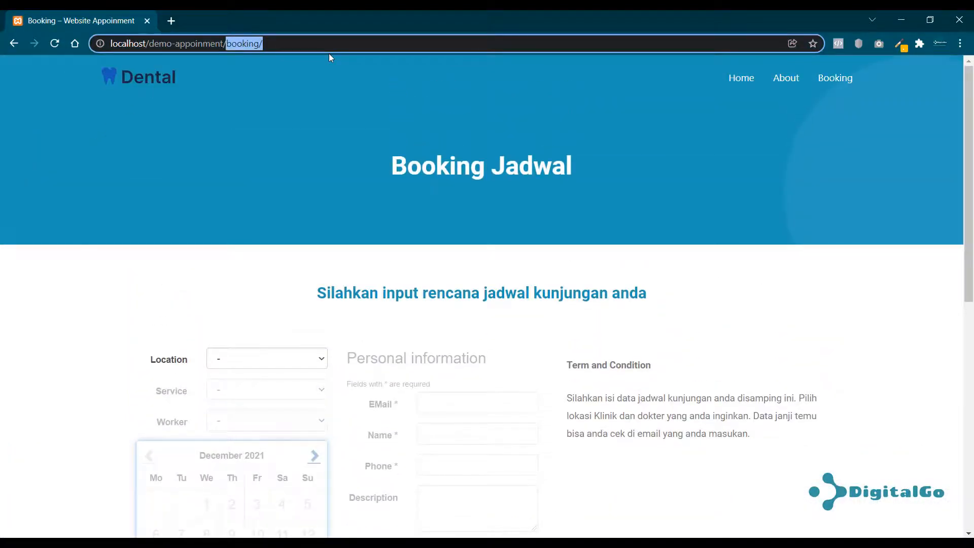
pyautogui.press('BackSpace')
pyautogui.write('wp-')
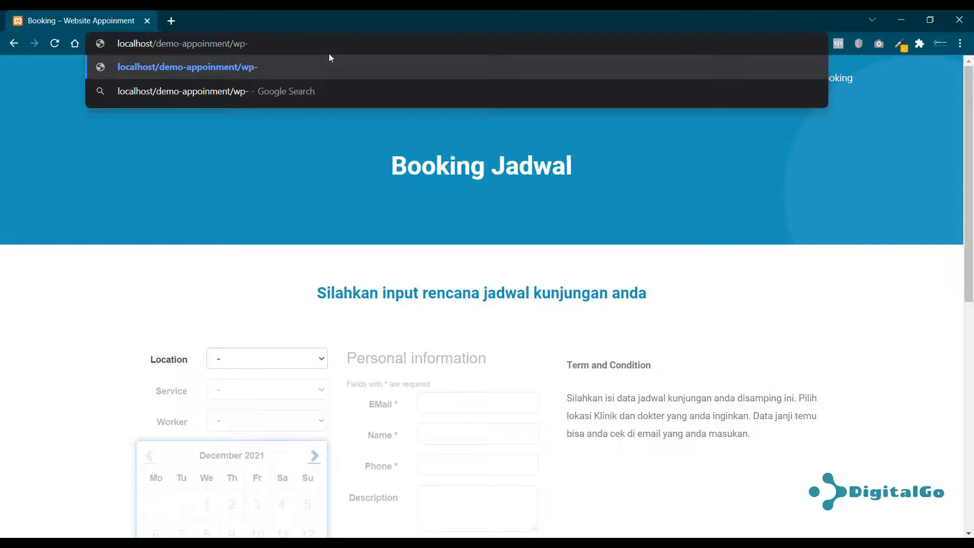
pyautogui.write('admin')
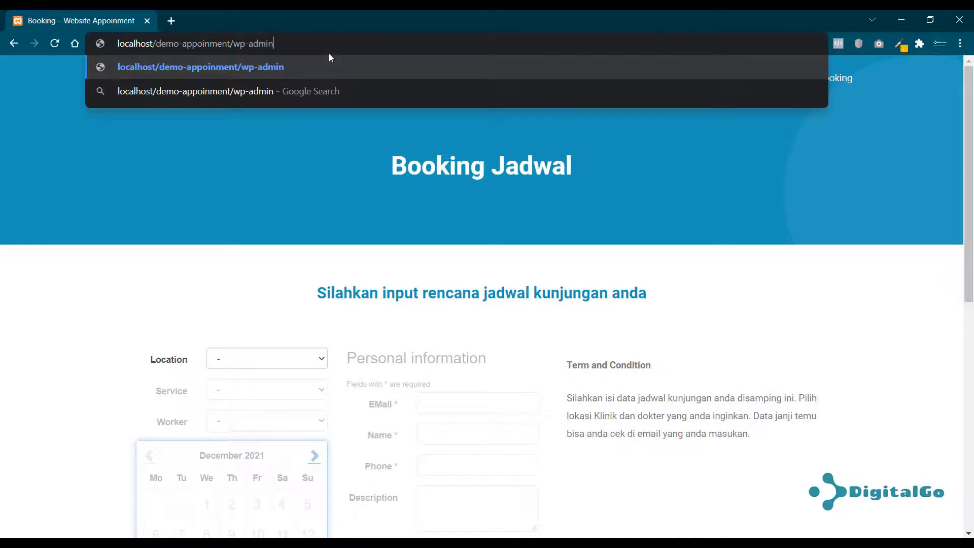
pyautogui.press('Return')
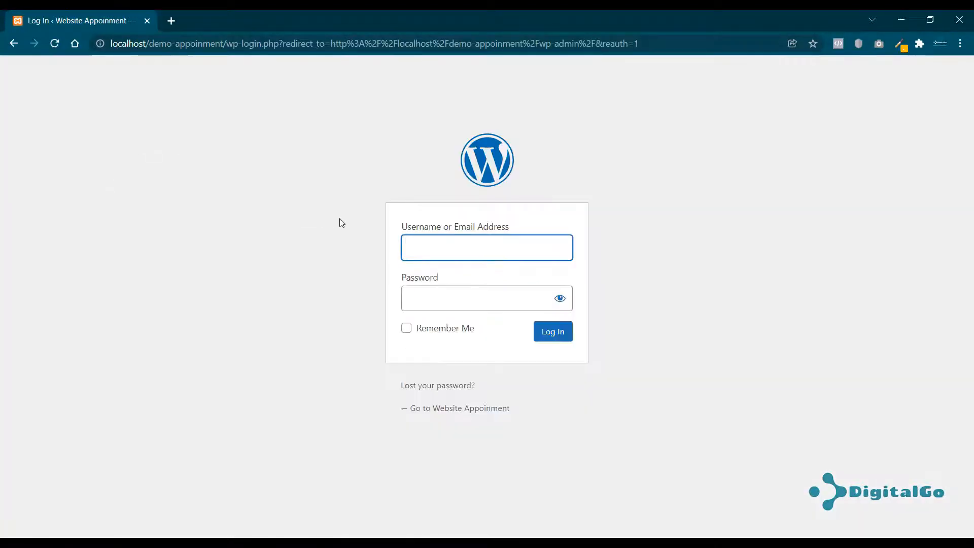
pyautogui.write('digitalgo')
pyautogui.press('Tab')
pyautogui.write('*********')
pyautogui.press('Return')
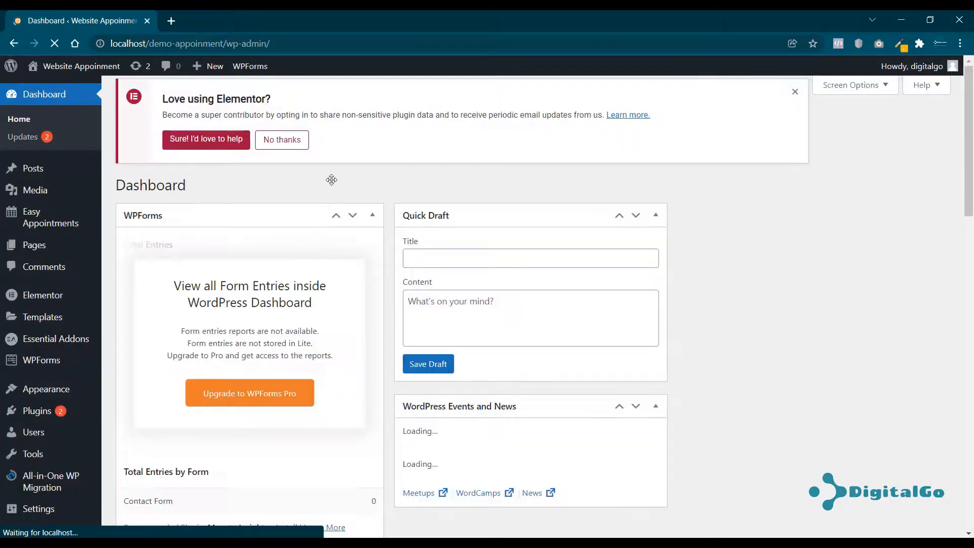
# Search Plugins > Add New for 'wp migration' from the Installed Plugins page.
pyautogui.moveTo(63, 411)
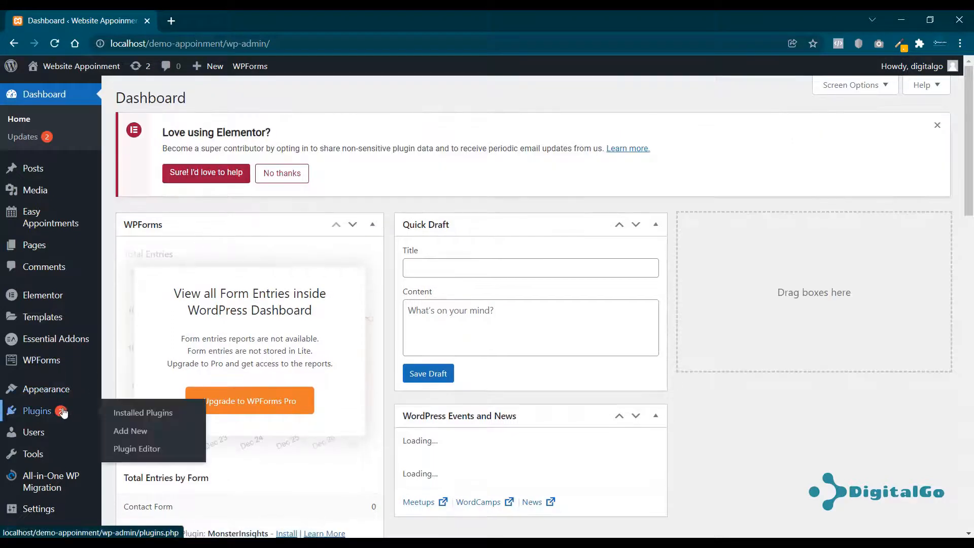
pyautogui.click(148, 414)
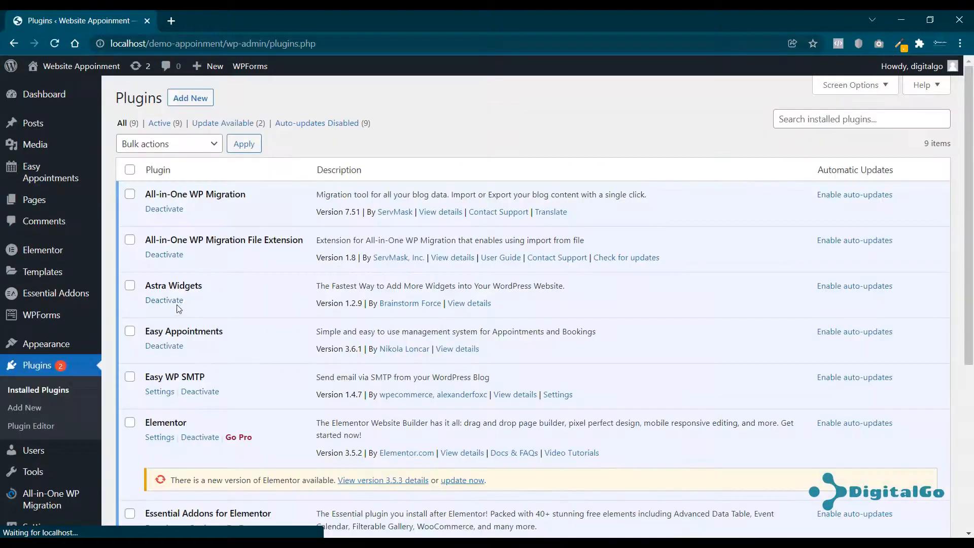
pyautogui.click(191, 98)
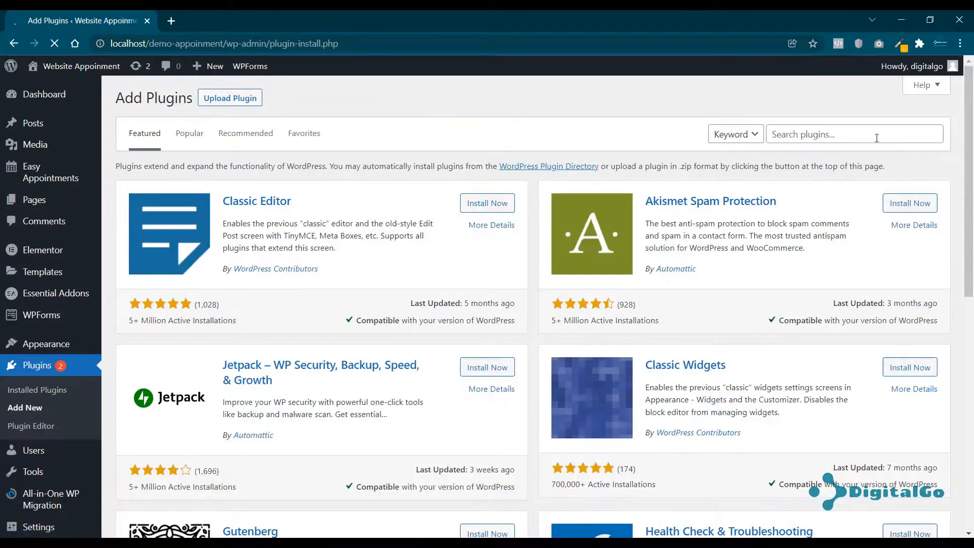
pyautogui.click(881, 142)
pyautogui.write('wp migration')
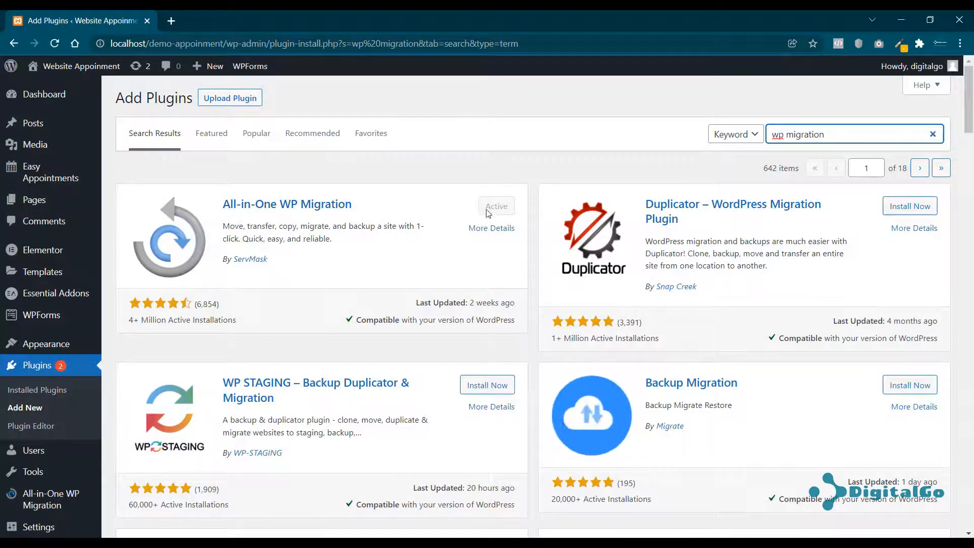
pyautogui.scroll(-4, 147, 275)
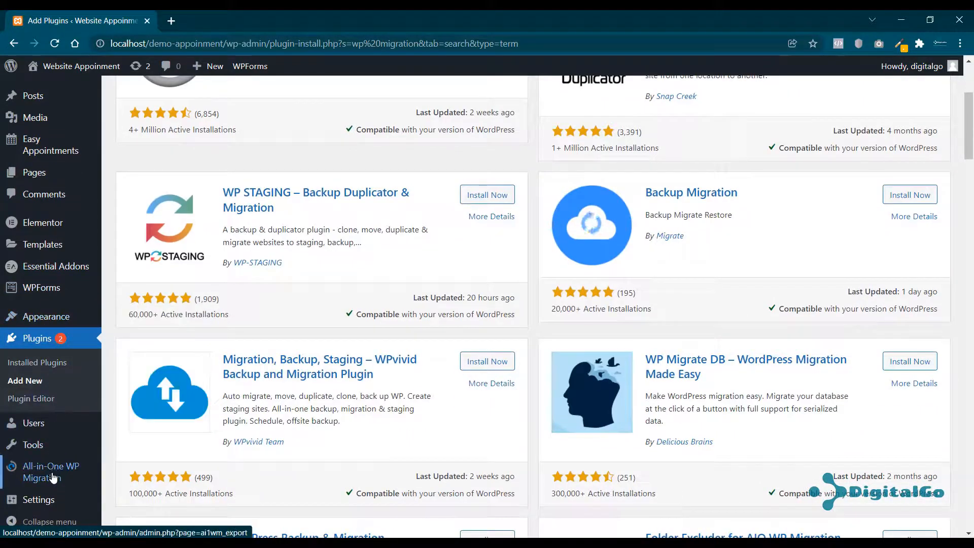
# Export the local site to File with All-in-One WP Migration and download the 133 MB .wpress.
pyautogui.moveTo(54, 477)
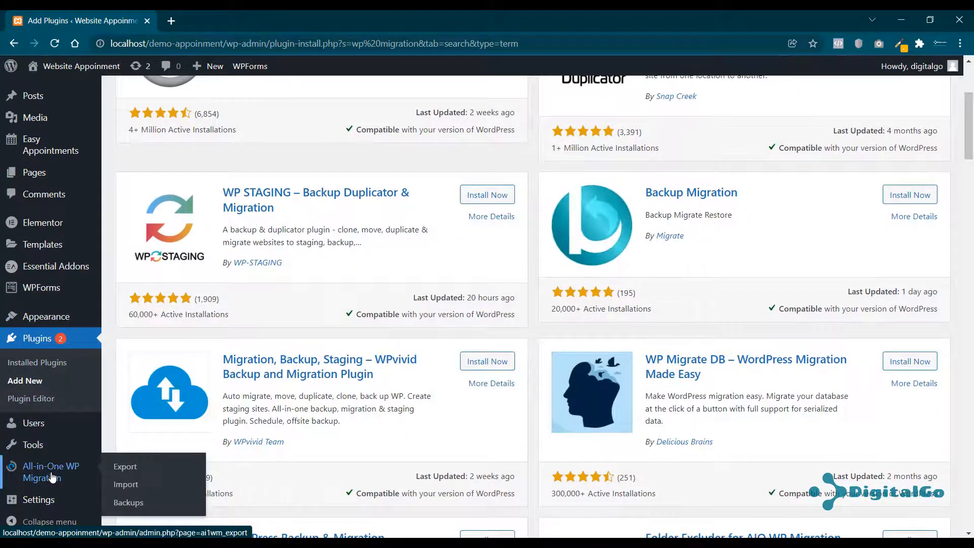
pyautogui.click(134, 470)
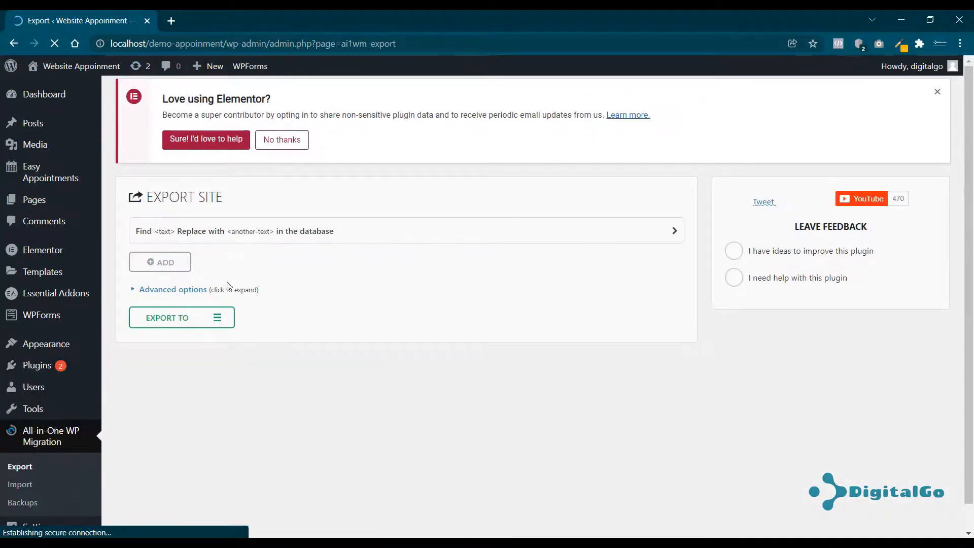
pyautogui.click(186, 324)
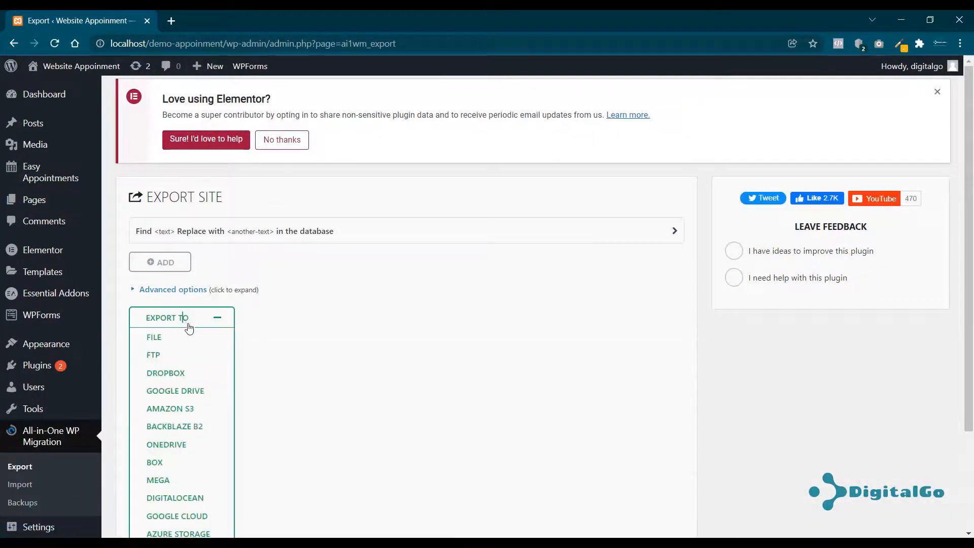
pyautogui.click(154, 338)
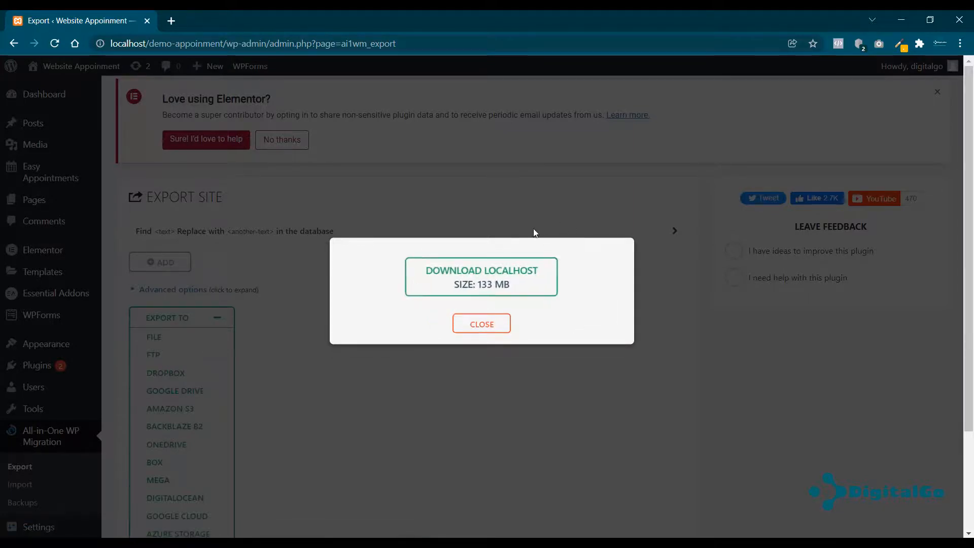
pyautogui.click(500, 278)
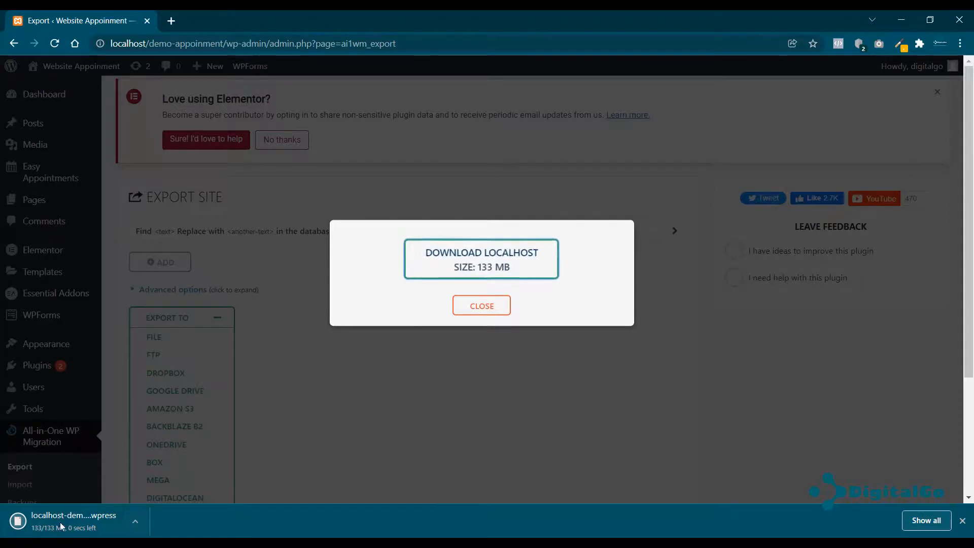
pyautogui.click(474, 316)
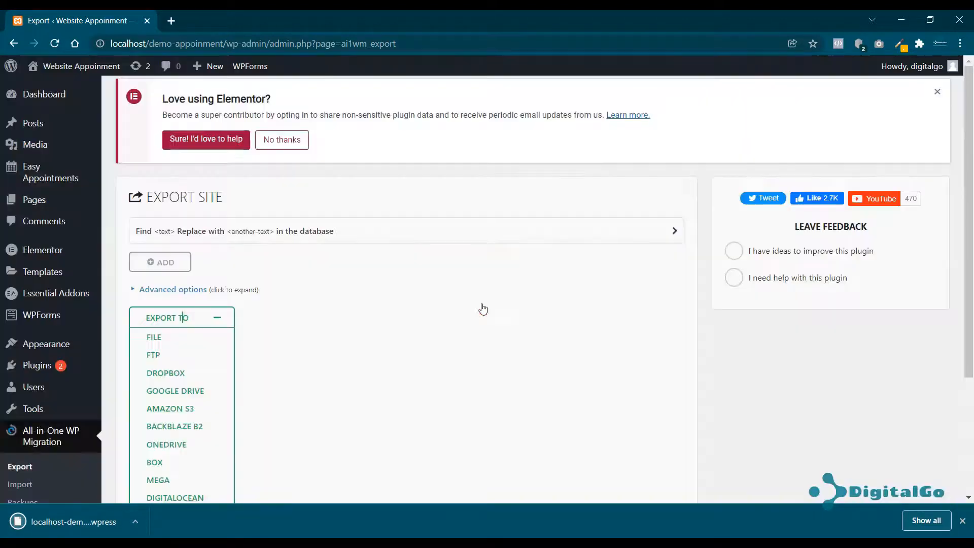
# Log out of the localhost dental clinic site and close its browser window.
pyautogui.moveTo(897, 72)
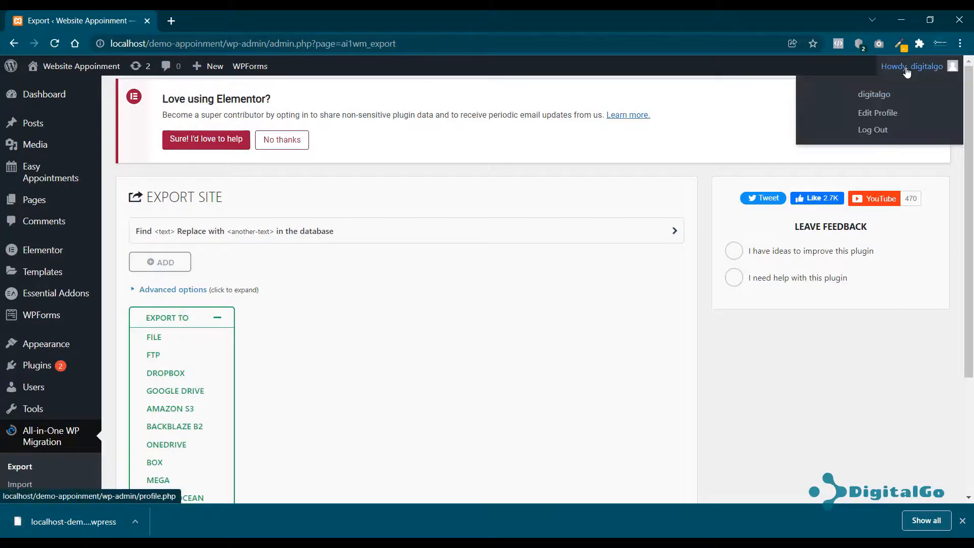
pyautogui.click(873, 131)
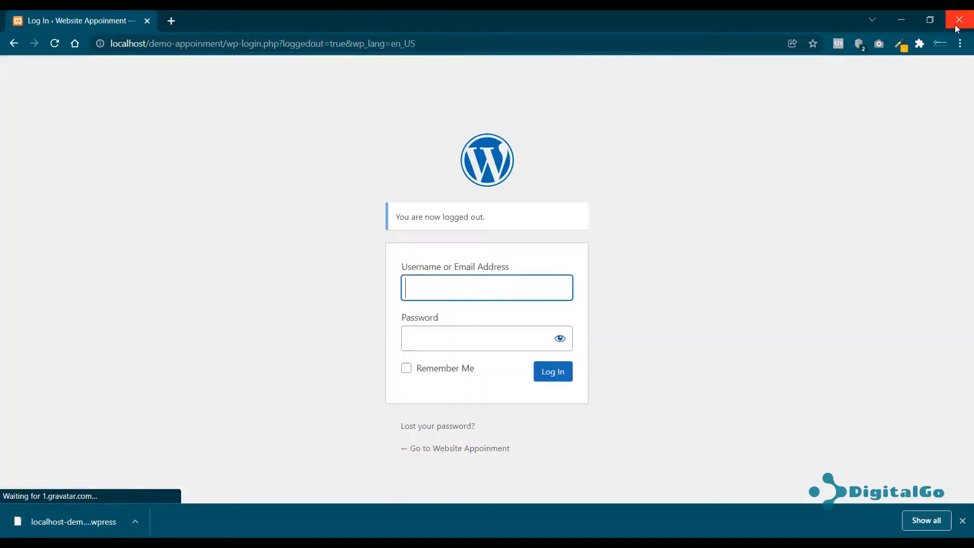
pyautogui.click(959, 21)
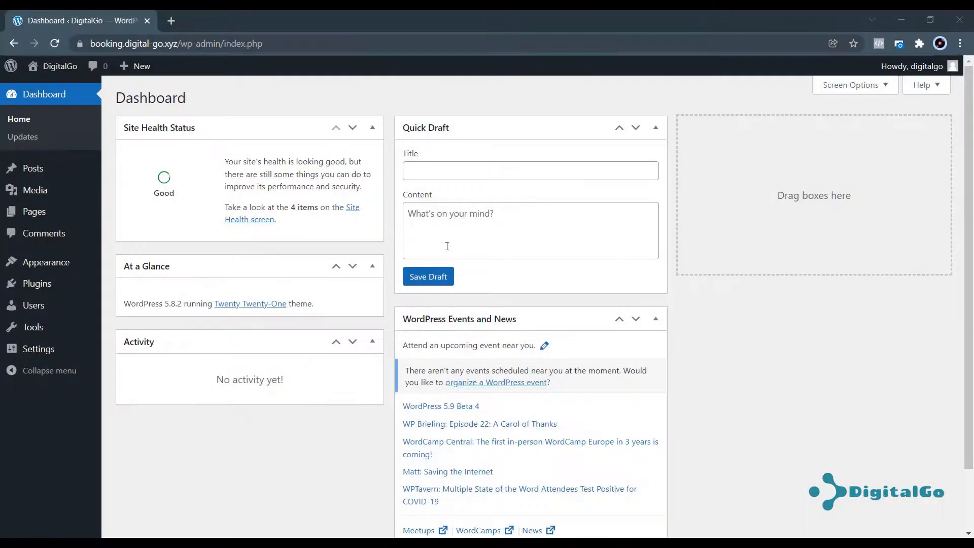
pyautogui.moveTo(156, 65)
# Search Add Plugins for 'wp', then install and activate All-in-One WP Migration.
pyautogui.moveTo(41, 284)
pyautogui.click(134, 305)
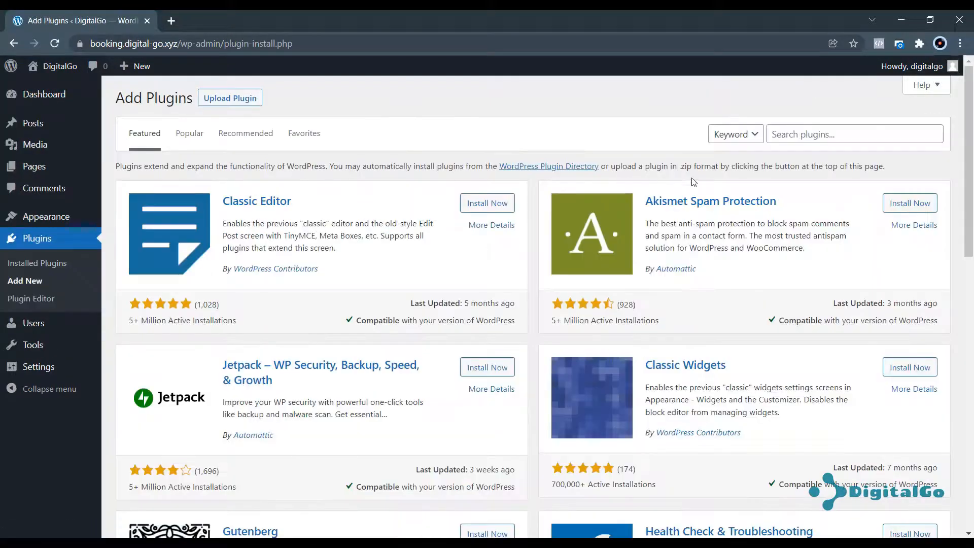
pyautogui.click(831, 134)
pyautogui.write('wp migration')
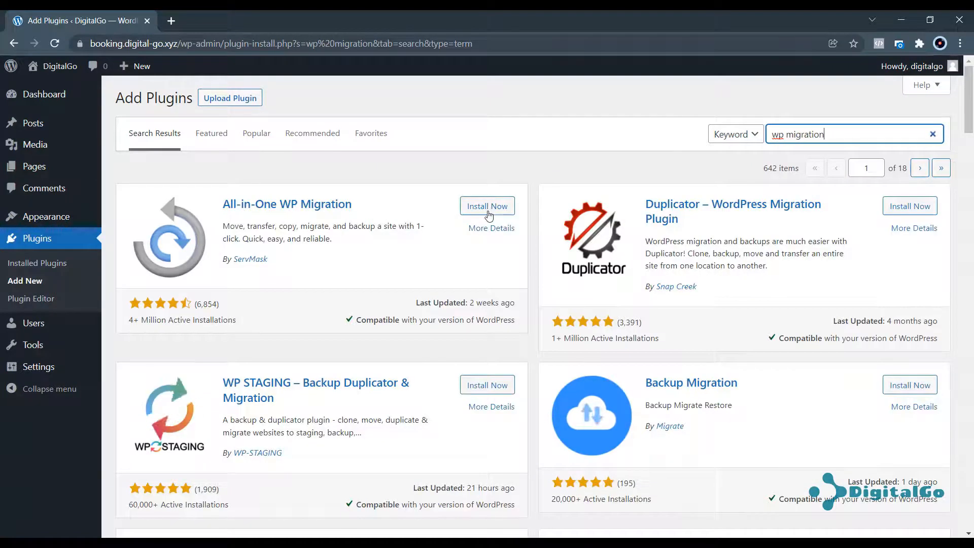
pyautogui.click(488, 213)
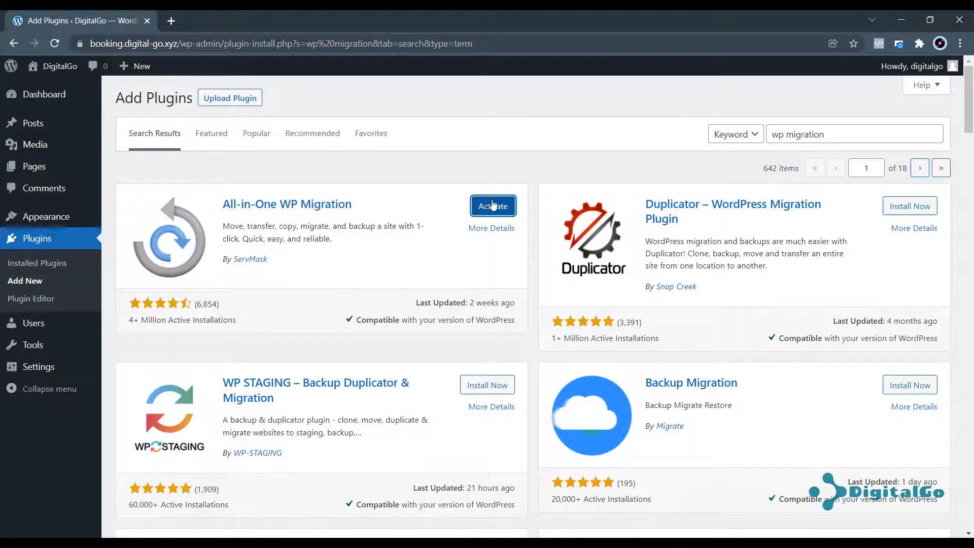
pyautogui.click(490, 208)
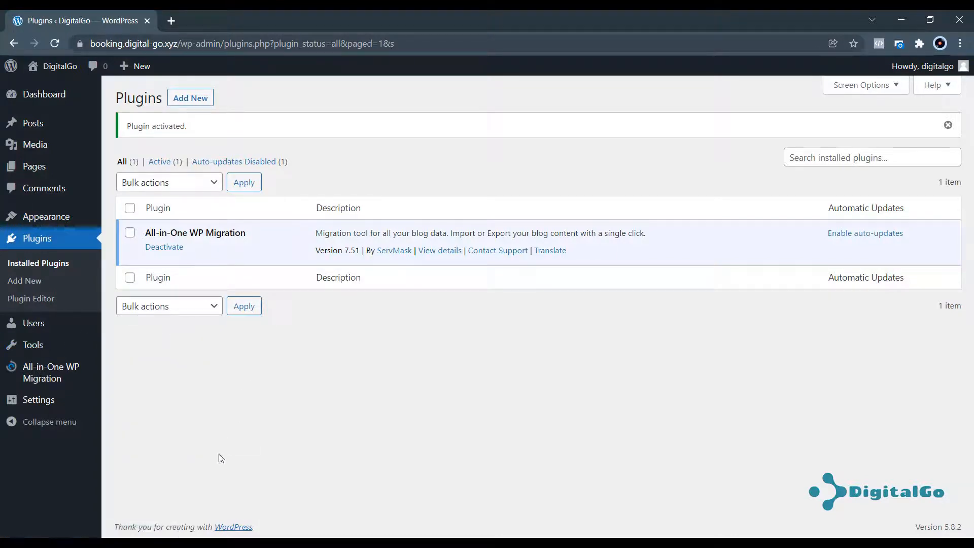
pyautogui.moveTo(32, 374)
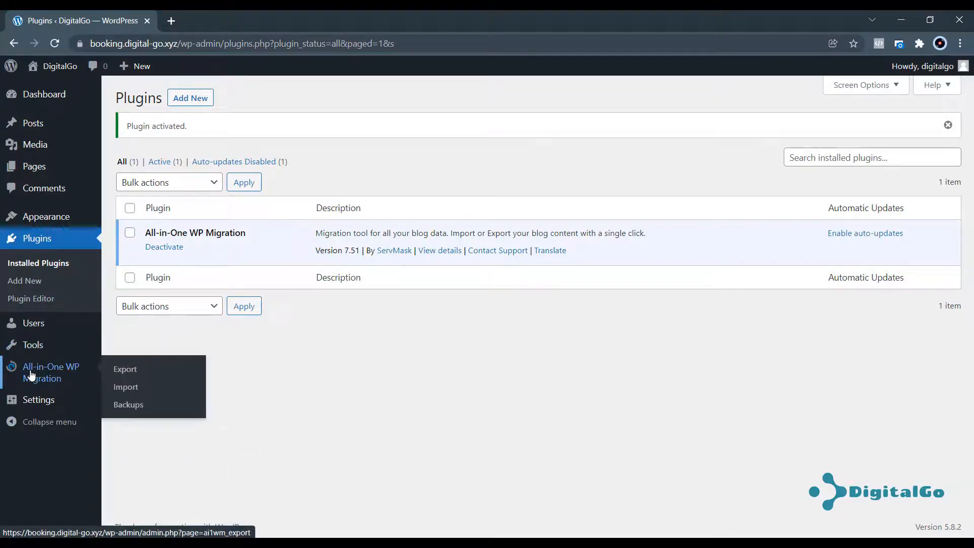
# Open All-in-One WP Migration > Import and note its 10 MB maximum upload size.
pyautogui.click(131, 389)
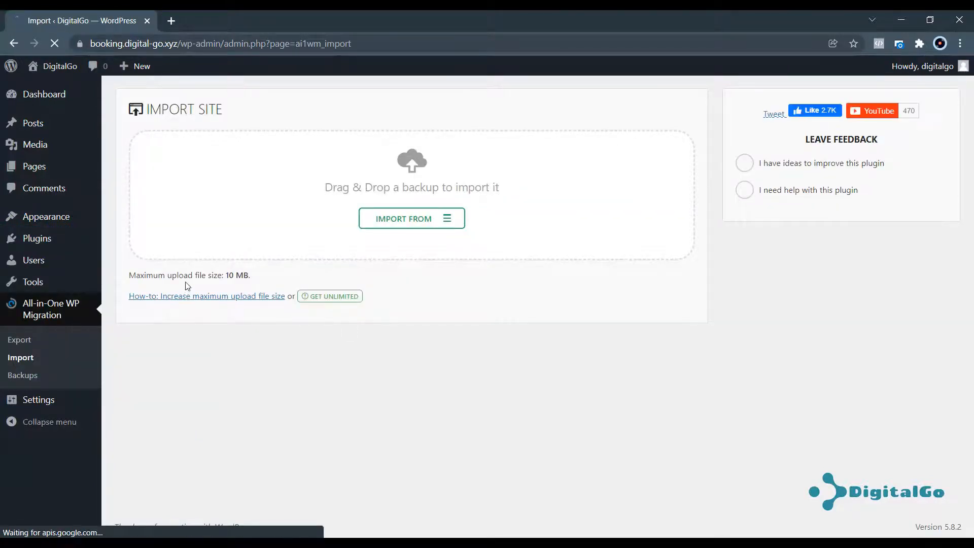
pyautogui.moveTo(188, 275); pyautogui.dragTo(255, 287)
pyautogui.click(251, 280)
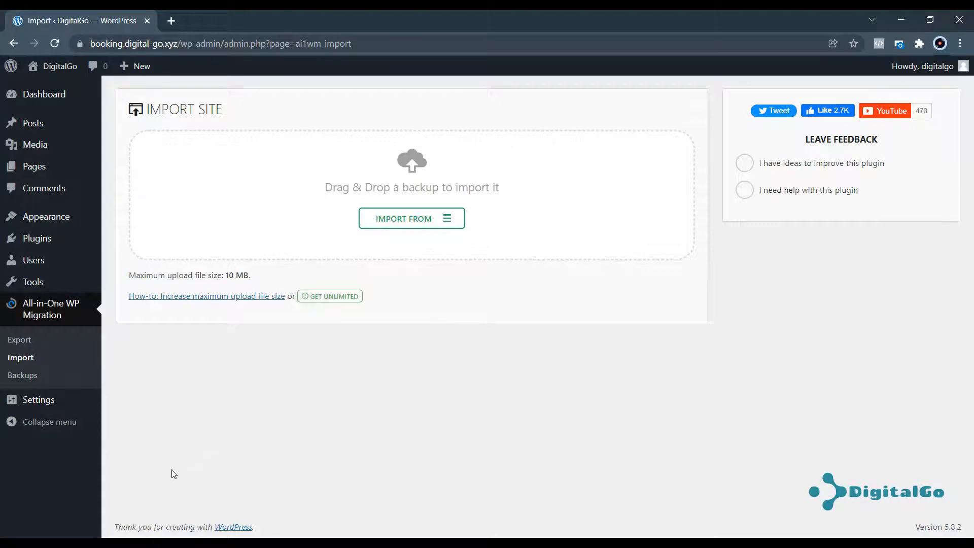
pyautogui.moveTo(49, 245)
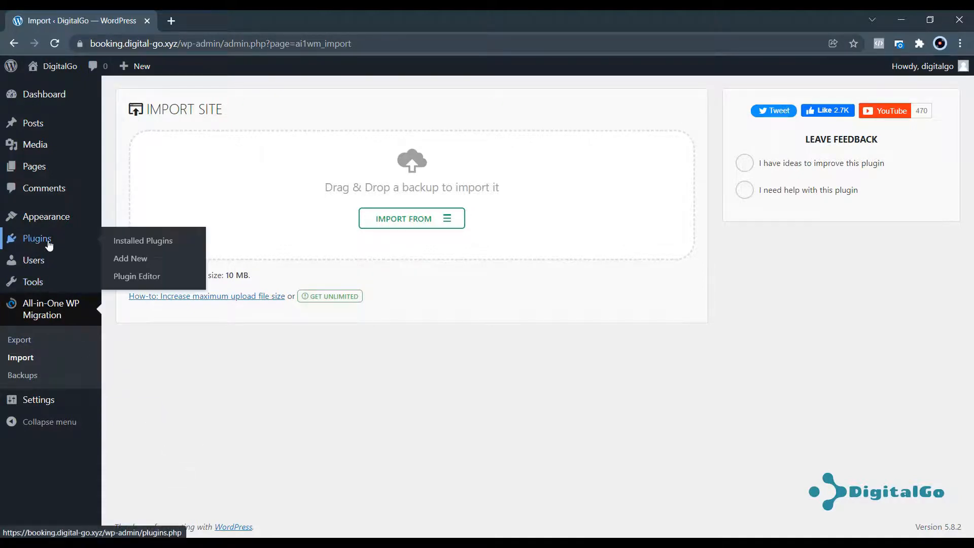
# Upload all-in-one-wp-migration-file-extension.zip from the Website Booking folder, install it and activate it.
pyautogui.click(138, 259)
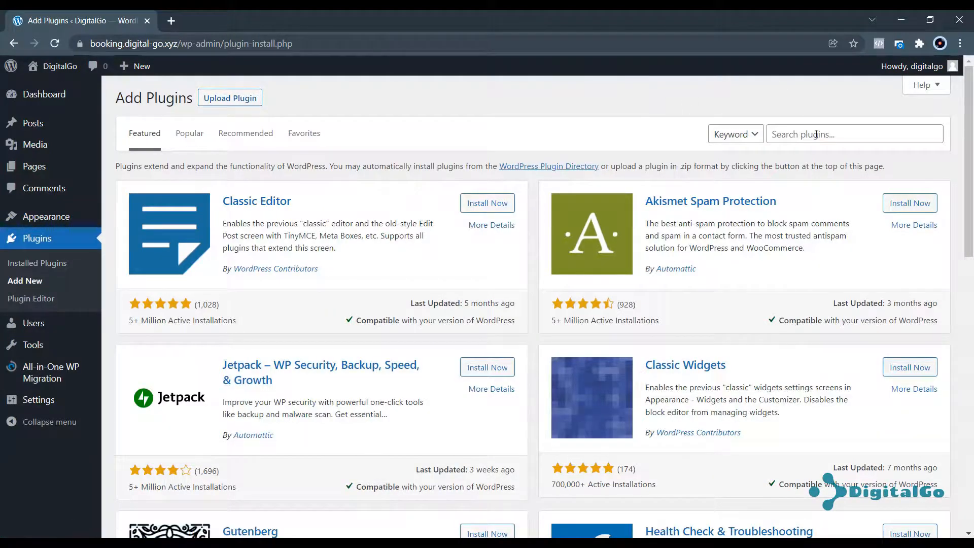
pyautogui.click(251, 98)
pyautogui.click(447, 212)
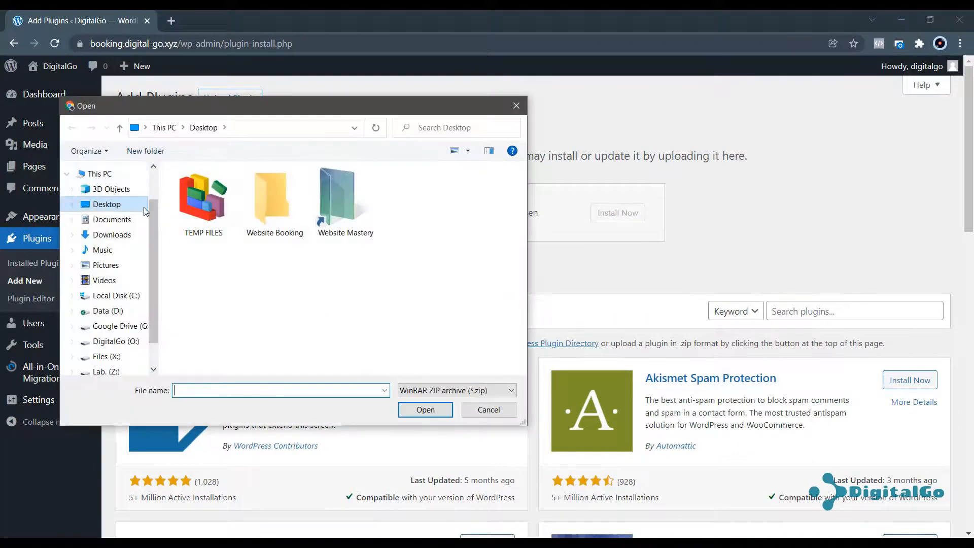
pyautogui.doubleClick(274, 206)
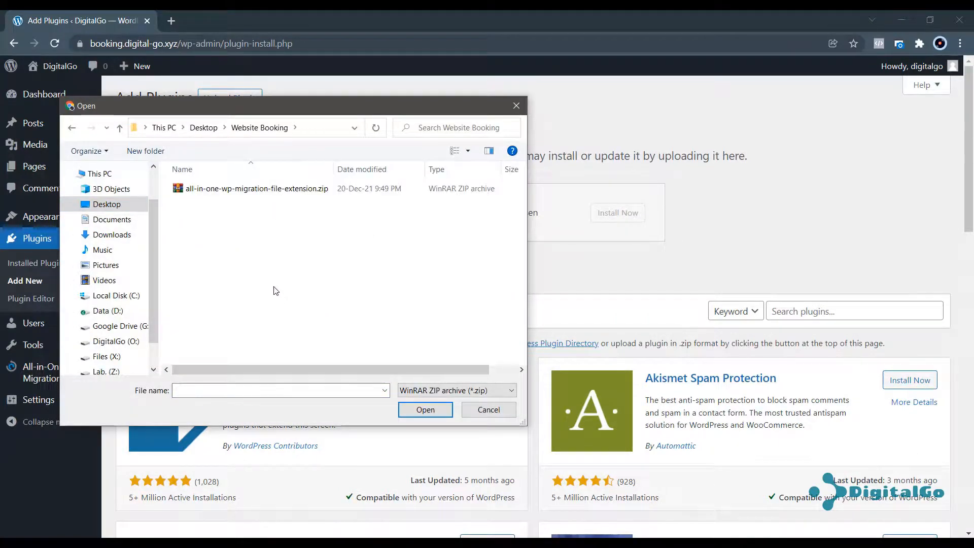
pyautogui.doubleClick(245, 188)
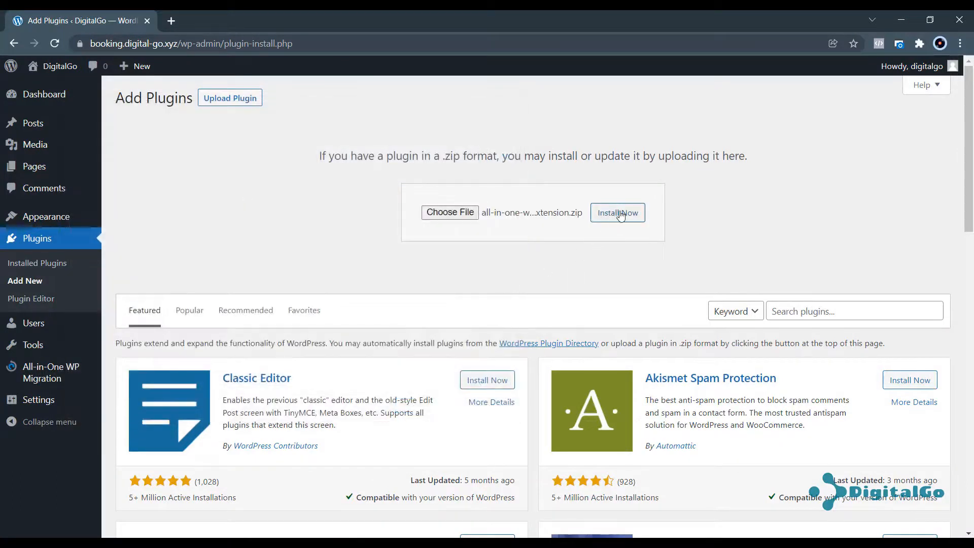
pyautogui.click(620, 215)
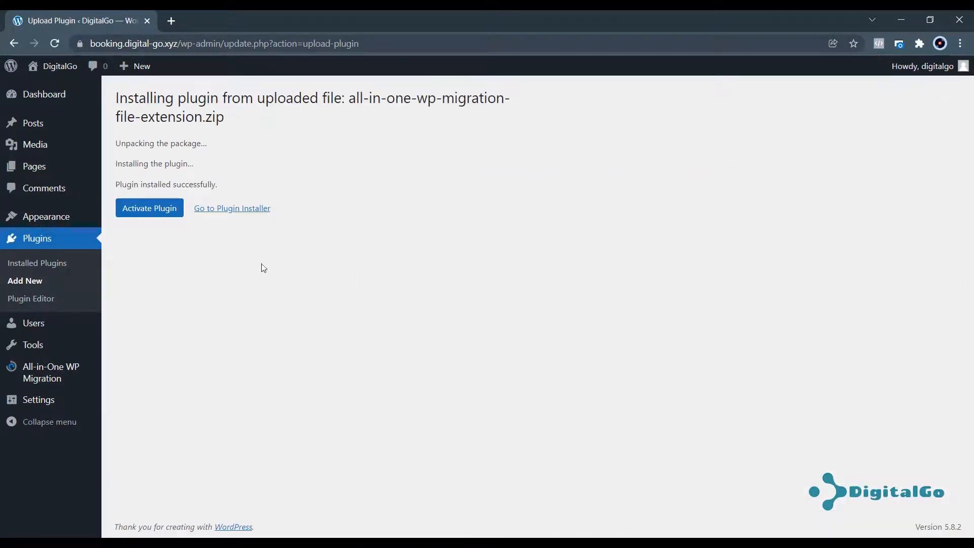
pyautogui.click(171, 210)
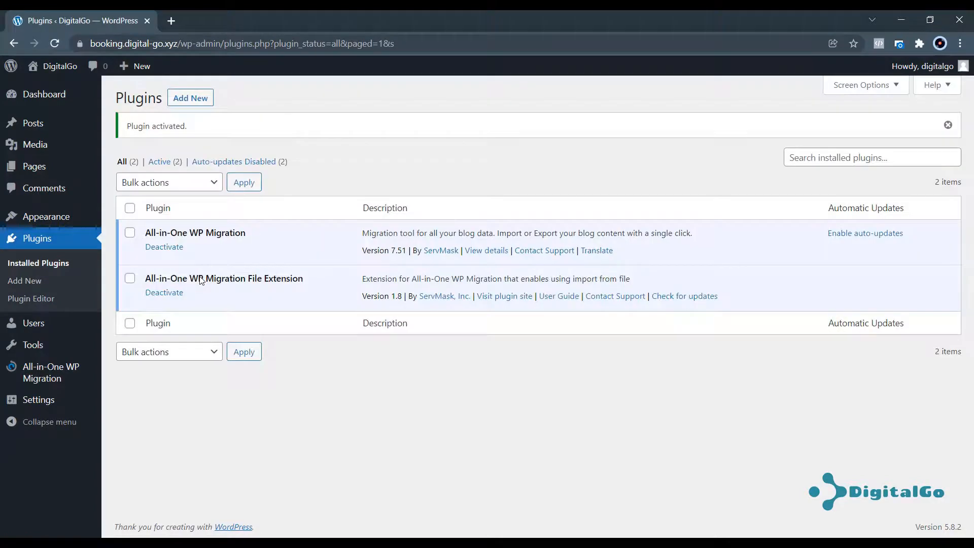
pyautogui.moveTo(53, 376)
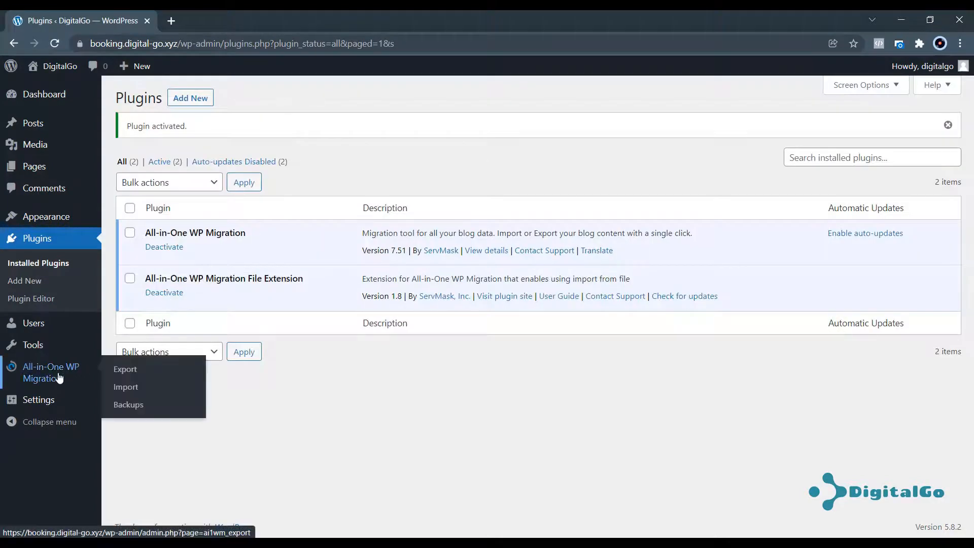
# Import booking.digitalgoindonesia.com.wpress from file, confirm overwriting the site, and close the success message.
pyautogui.click(133, 389)
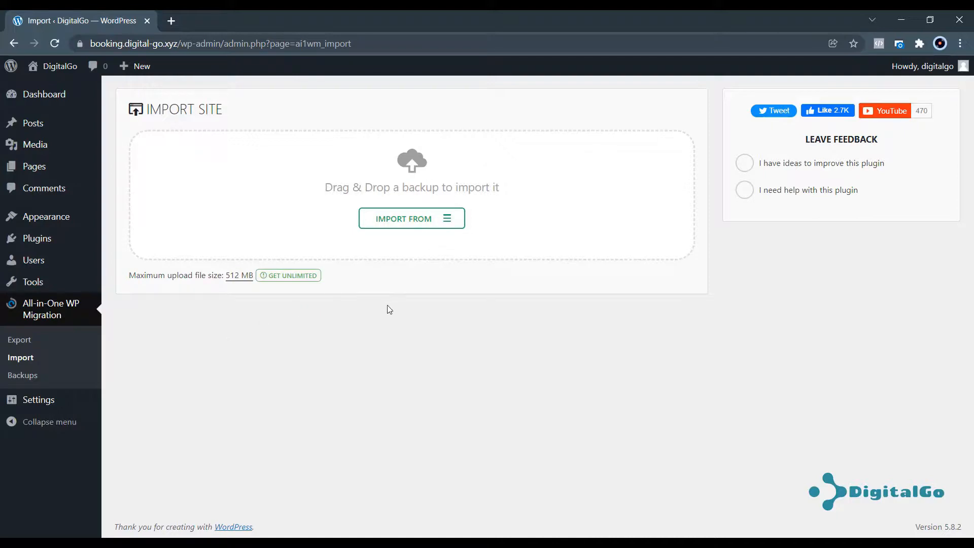
pyautogui.click(403, 221)
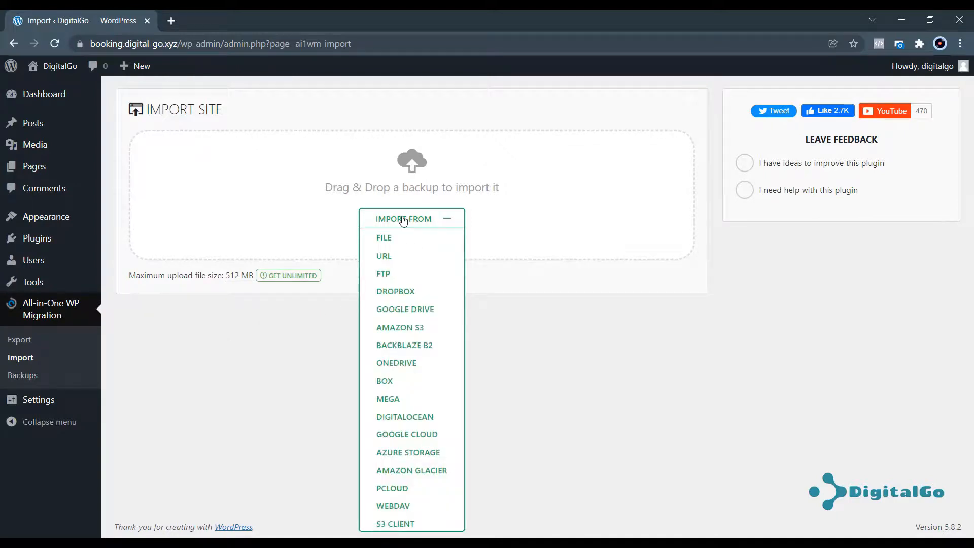
pyautogui.click(384, 238)
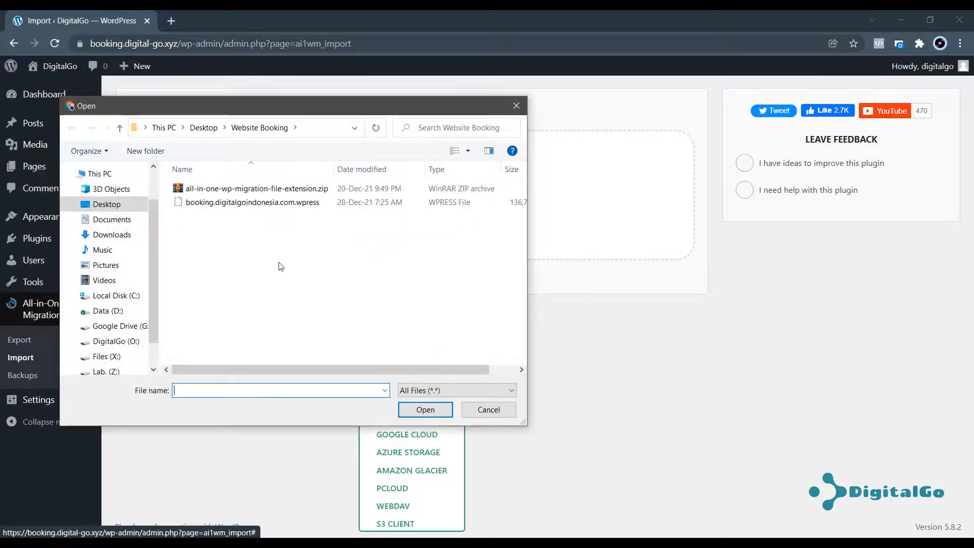
pyautogui.doubleClick(218, 202)
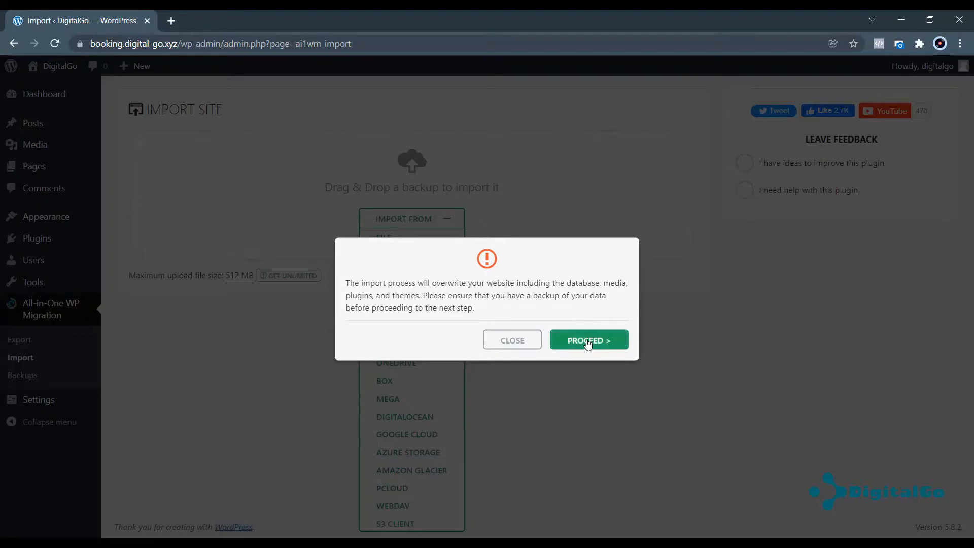
pyautogui.click(619, 343)
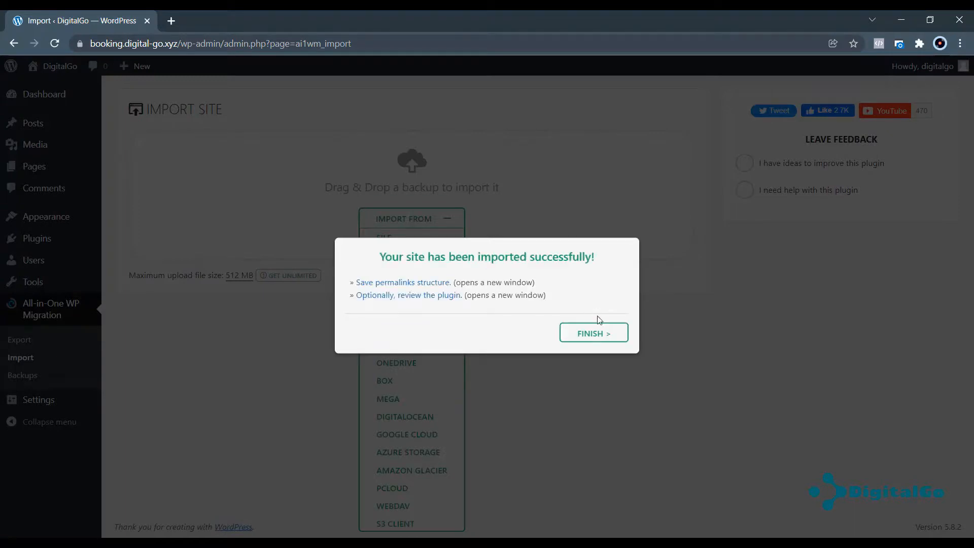
pyautogui.click(595, 334)
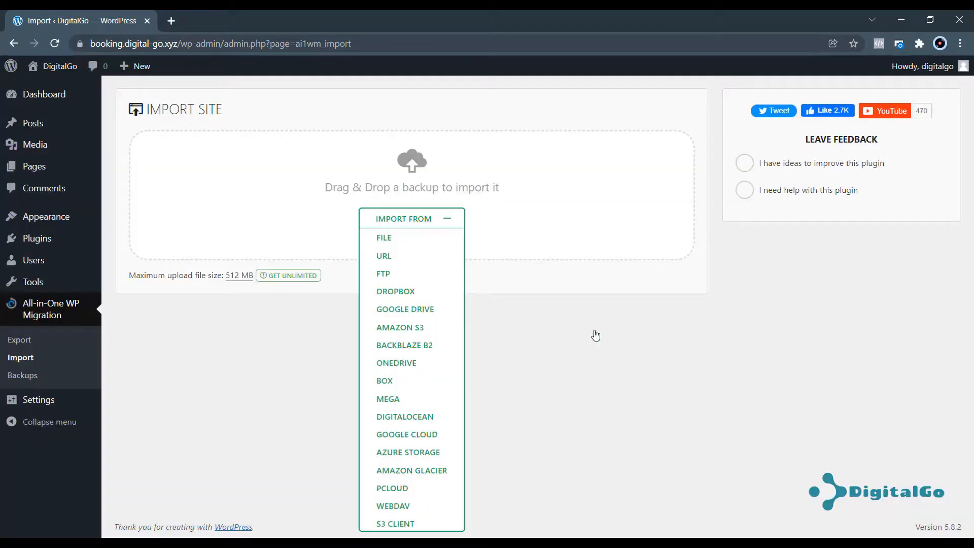
# Reload the import page and enter the admin username in the sign-in prompt.
pyautogui.click(55, 43)
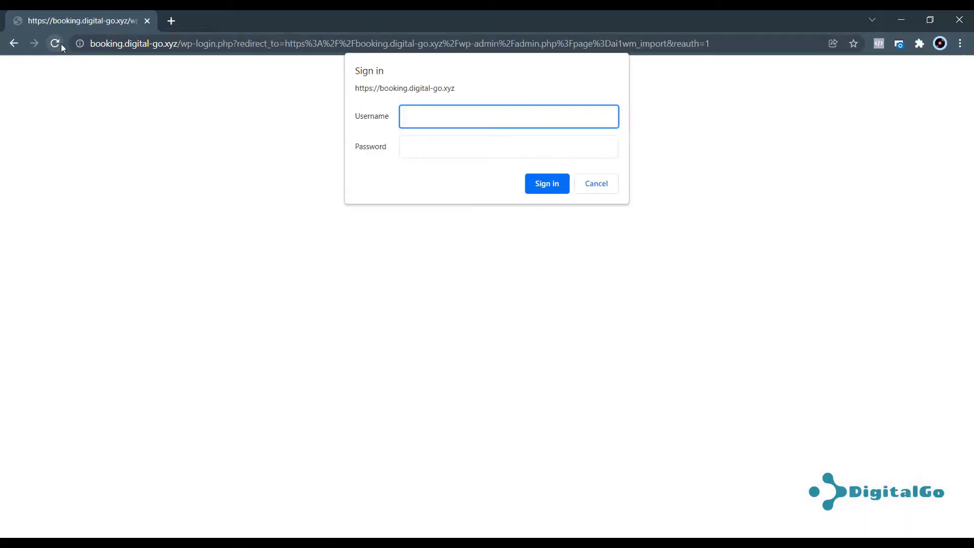
pyautogui.write('digitalgo')
pyautogui.press('Tab')
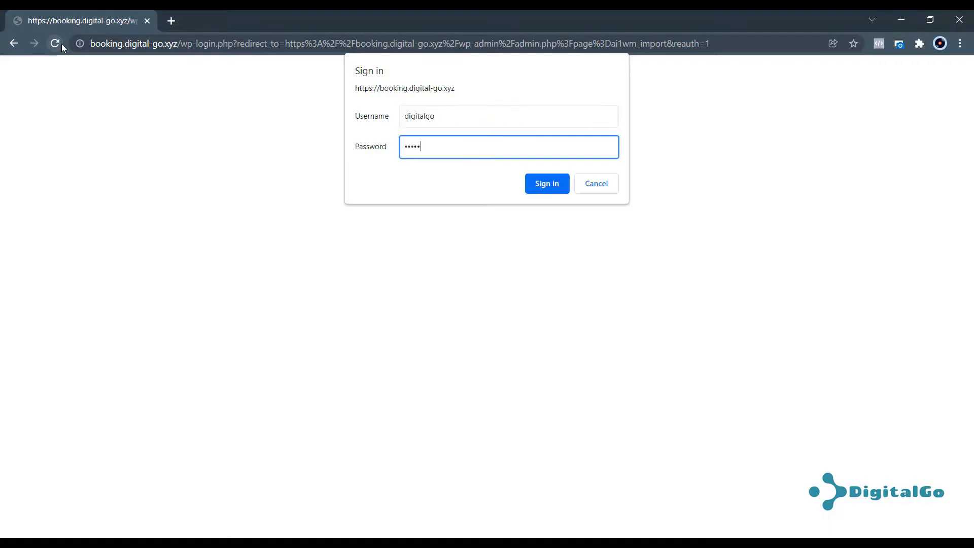
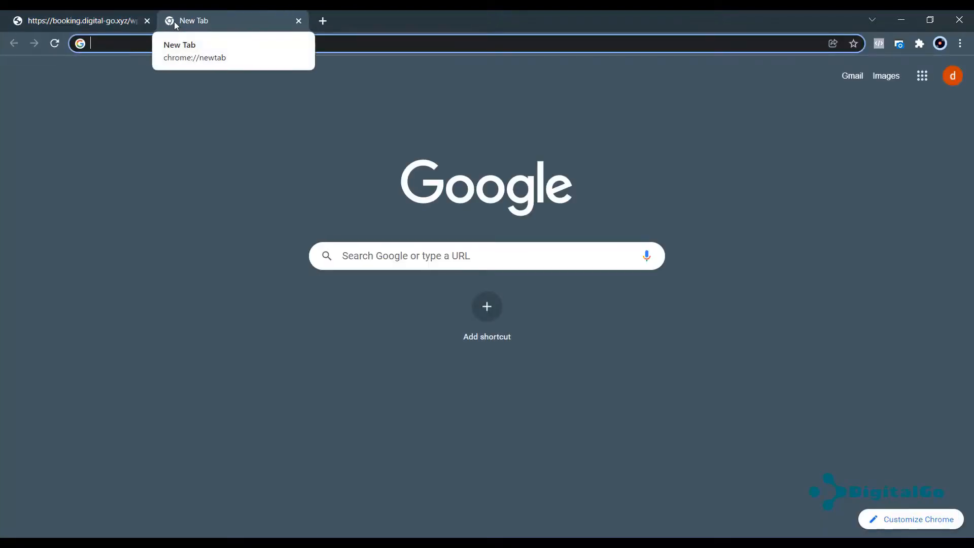
# Go to digital-go.xyz/cpanel in the browser.
pyautogui.write('digitalgo')
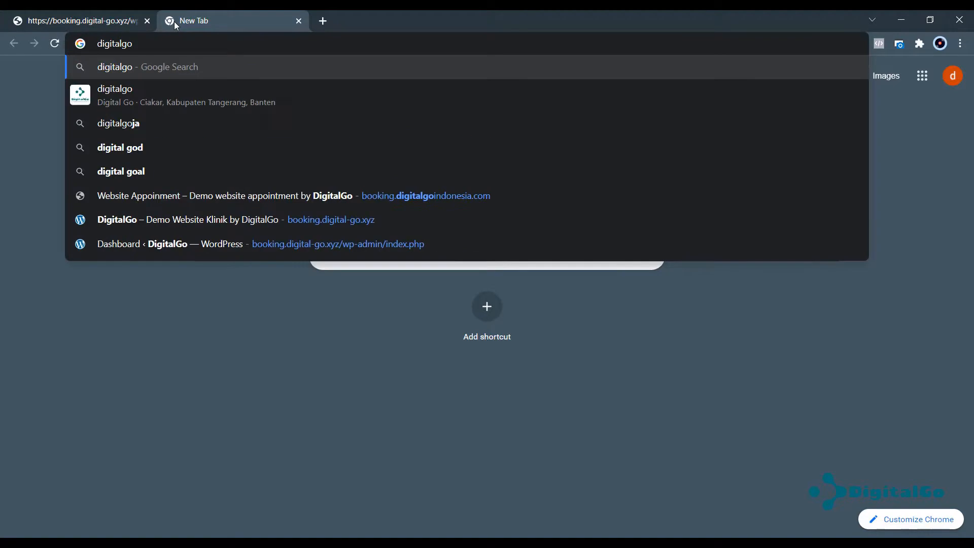
pyautogui.press('BackSpace')
pyautogui.press('BackSpace')
pyautogui.press('Down')
pyautogui.press('Down')
pyautogui.press('Down')
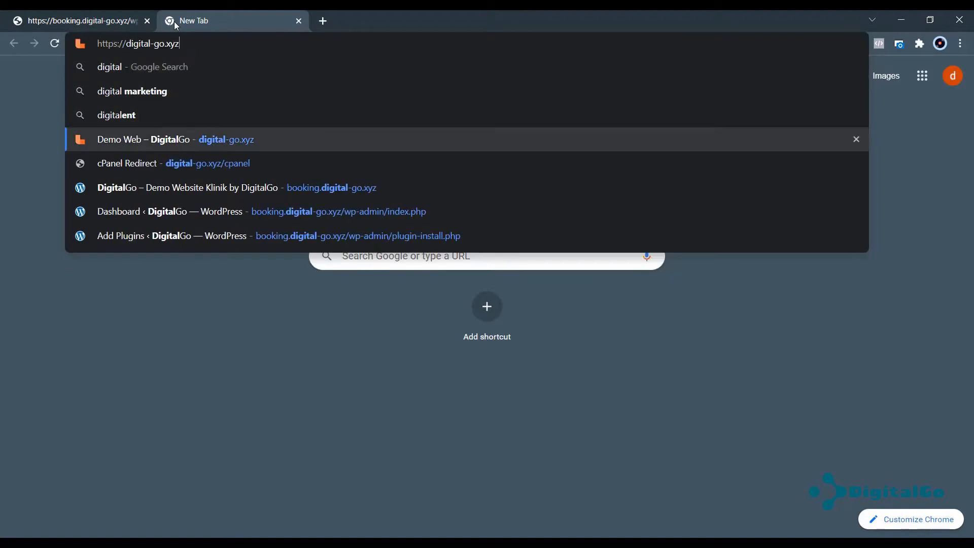
pyautogui.write('/cp')
pyautogui.press('Return')
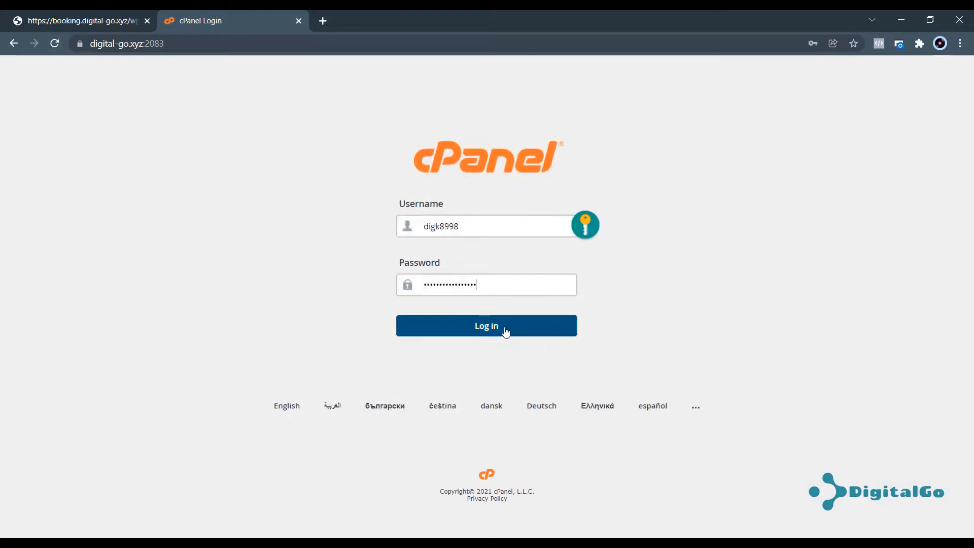
# Log in to cPanel and open WordPress from the Softaculous Apps Installer.
pyautogui.click(496, 328)
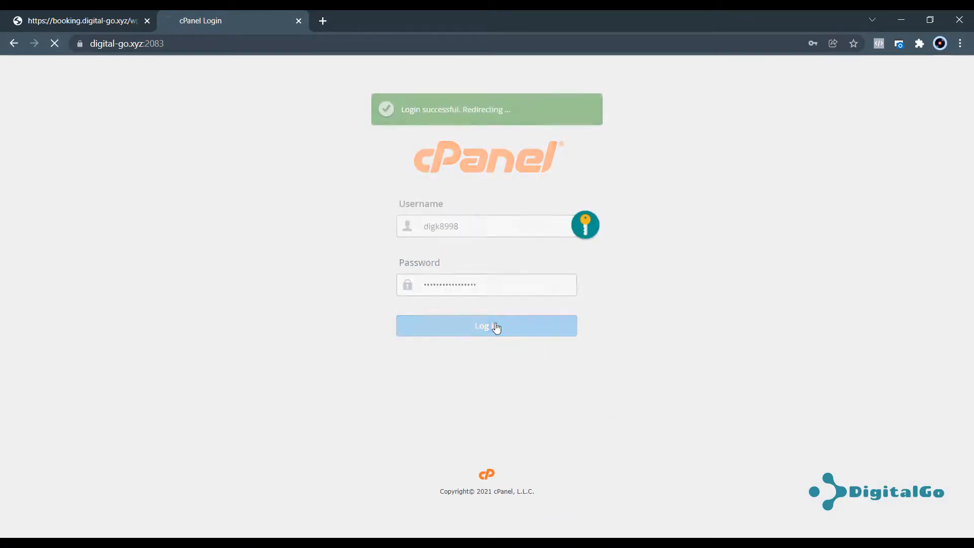
pyautogui.scroll(-2, 225, 272)
pyautogui.scroll(-15, 226, 272)
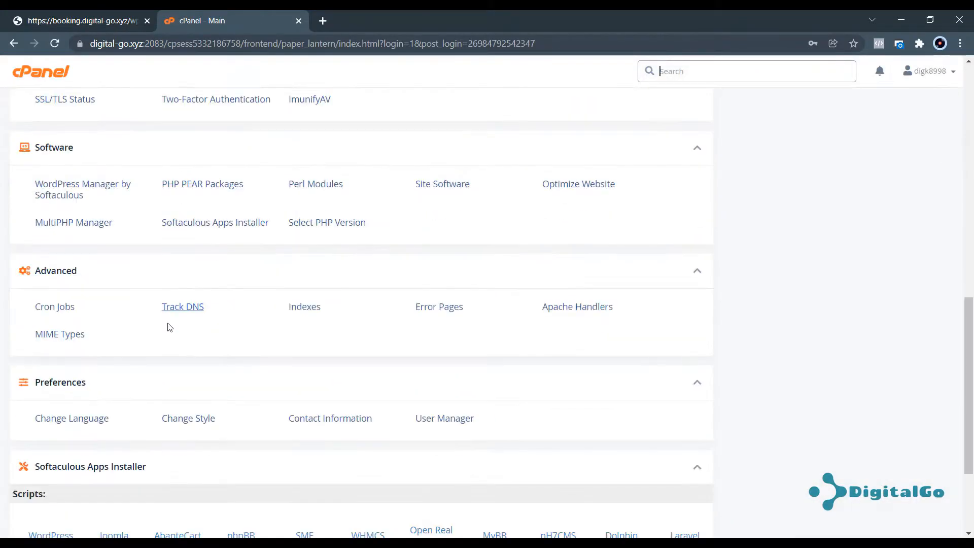
pyautogui.click(50, 389)
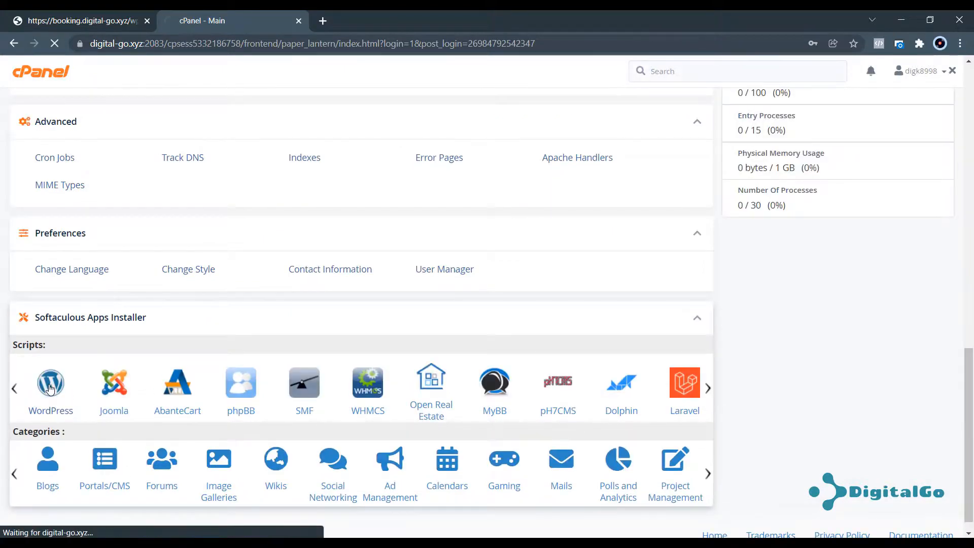
# Open the WordPress Manager for booking.digital-go.xyz under Current Installations and log in to its admin.
pyautogui.click(99, 15)
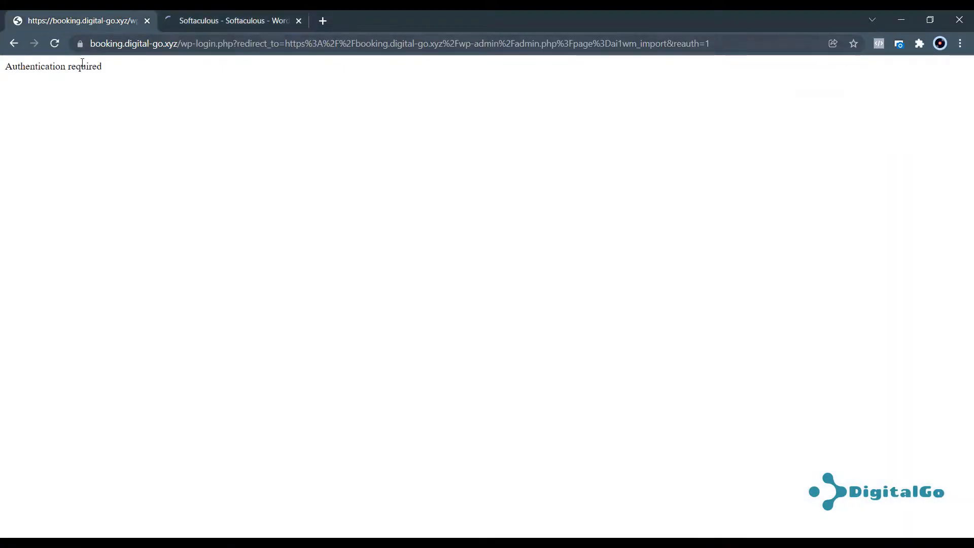
pyautogui.click(195, 21)
pyautogui.scroll(-8, 425, 231)
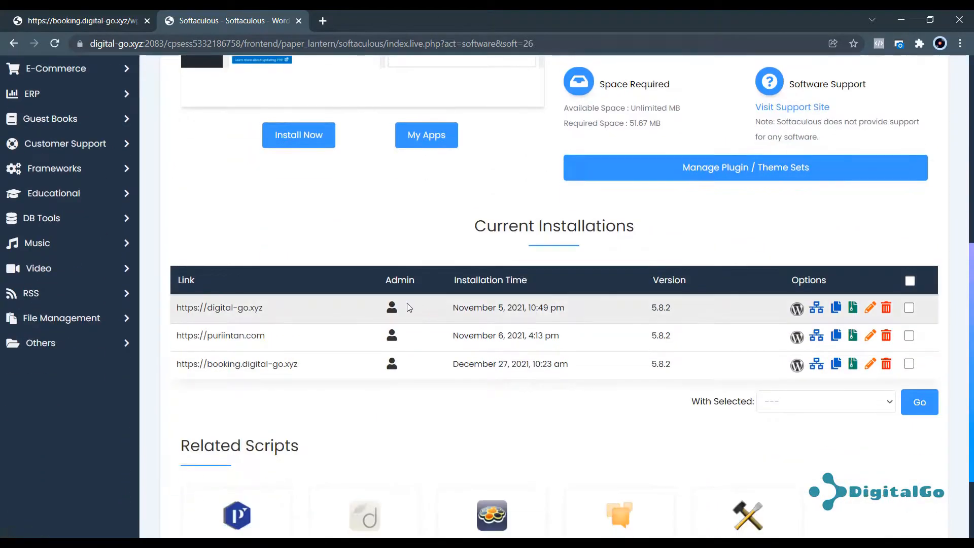
pyautogui.scroll(-2, 392, 313)
pyautogui.click(795, 251)
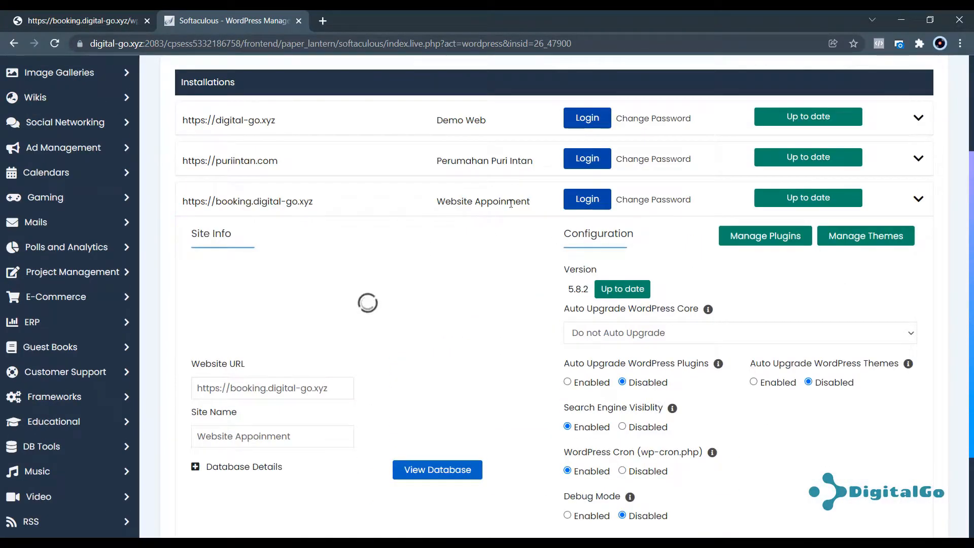
pyautogui.click(587, 201)
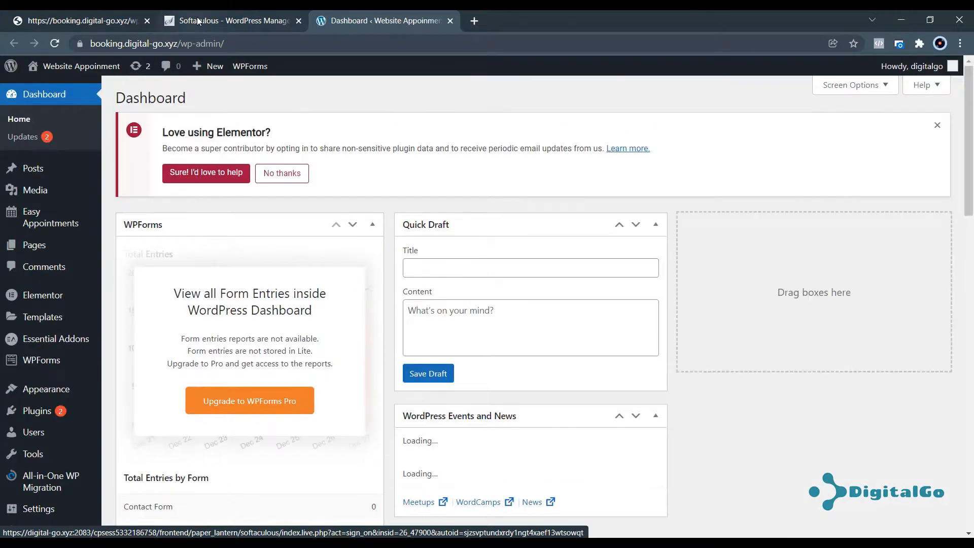
# Reload the old booking-site tab and cancel its authentication prompt.
pyautogui.click(198, 20)
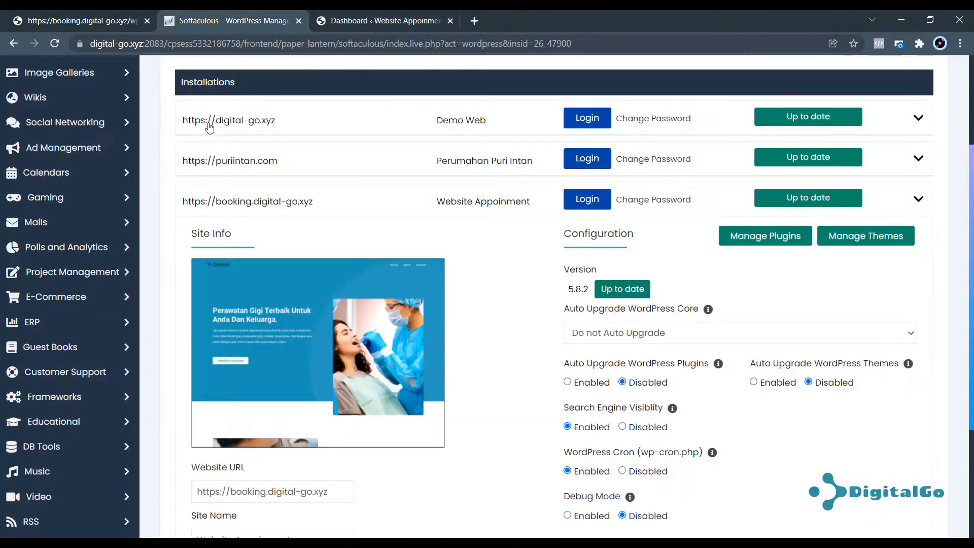
pyautogui.scroll(3, 217, 140)
pyautogui.click(81, 20)
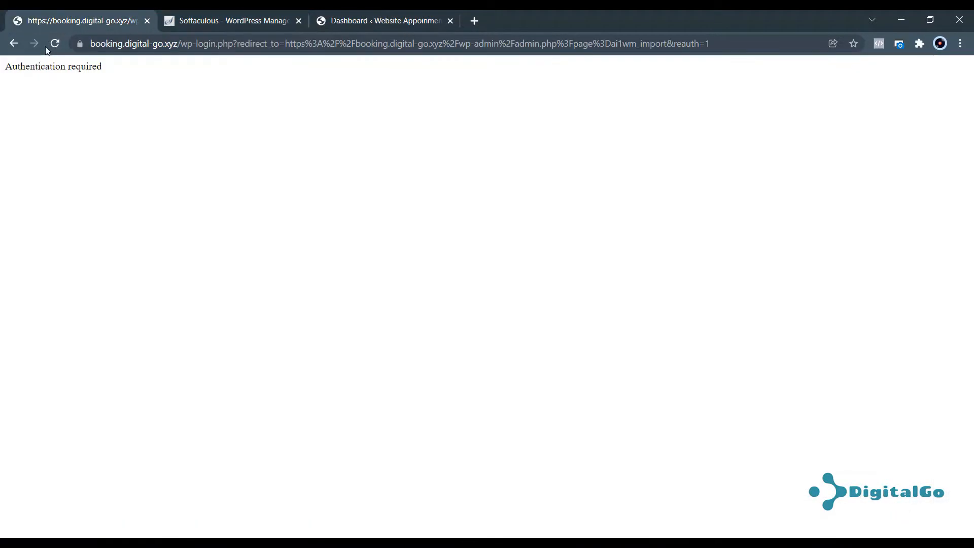
pyautogui.click(49, 45)
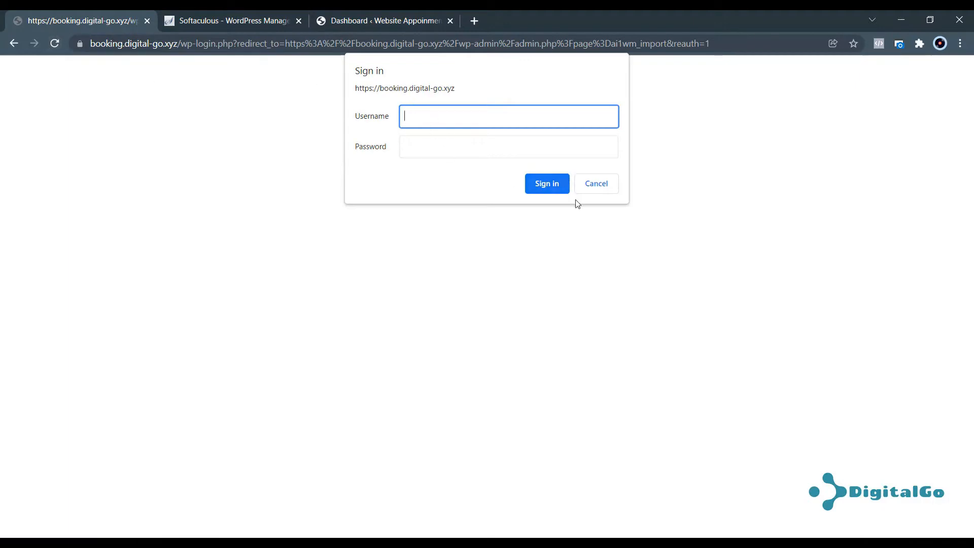
pyautogui.click(596, 183)
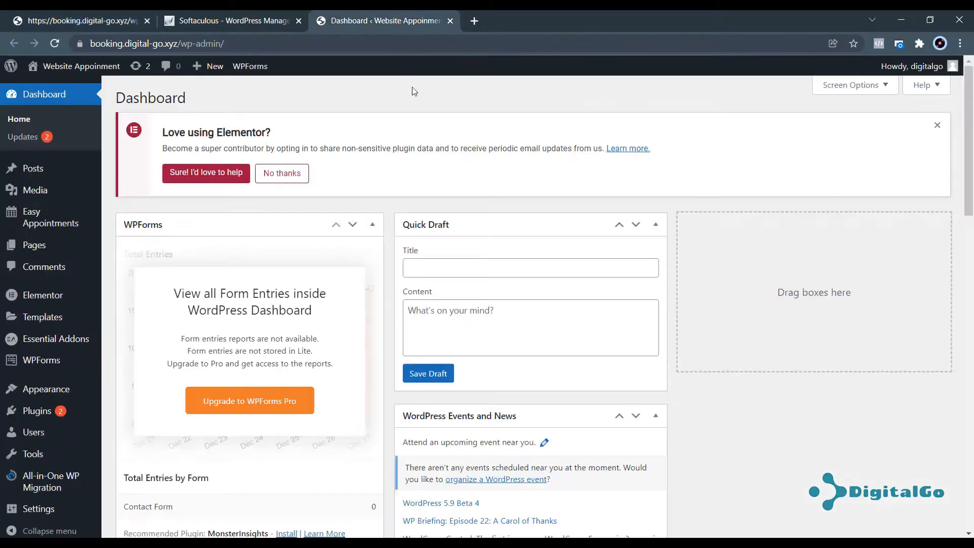
# Close the stale booking-site tab and bring up the link options for Visit Site.
pyautogui.click(147, 21)
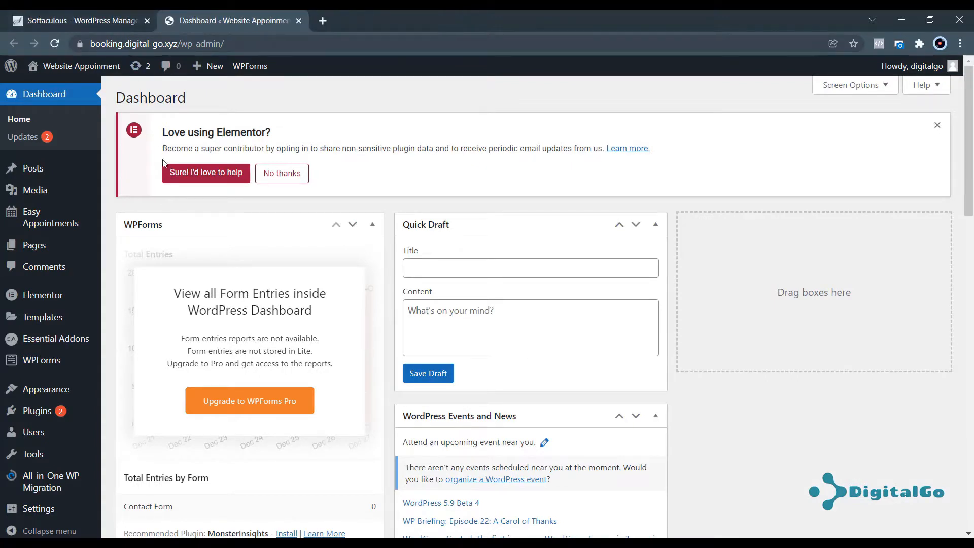
pyautogui.moveTo(76, 67)
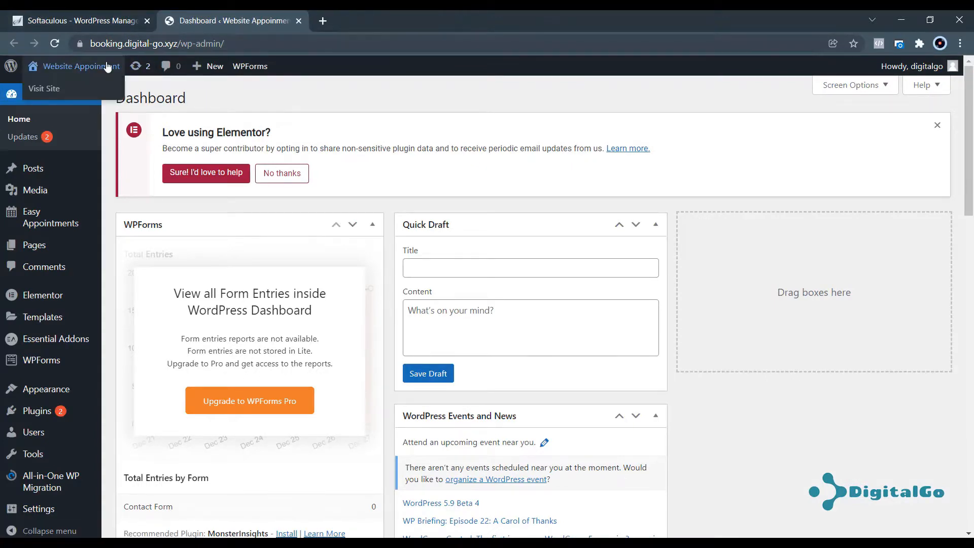
pyautogui.rightClick(60, 90)
# Open the public site in a new tab and browse its About and Booking pages.
pyautogui.click(71, 96)
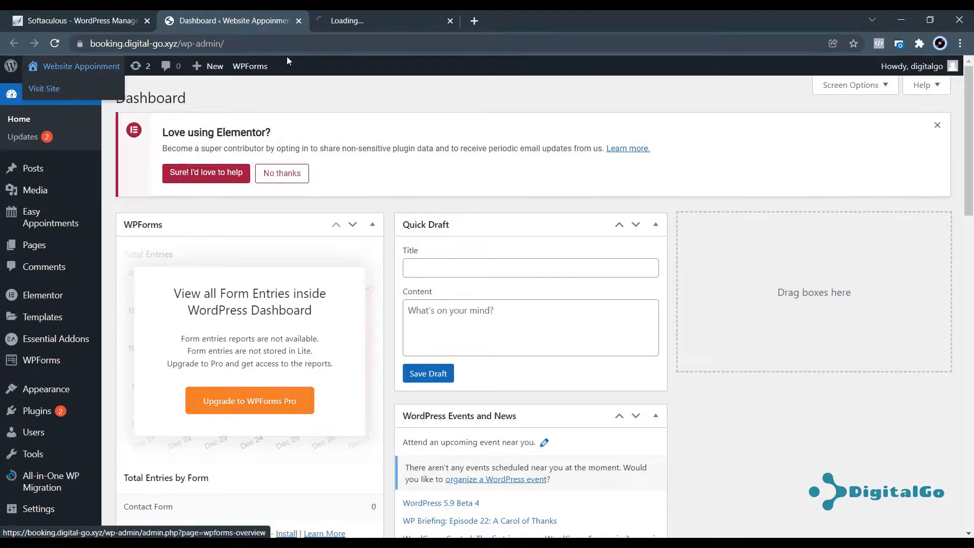
pyautogui.click(395, 16)
pyautogui.scroll(-10, 458, 150)
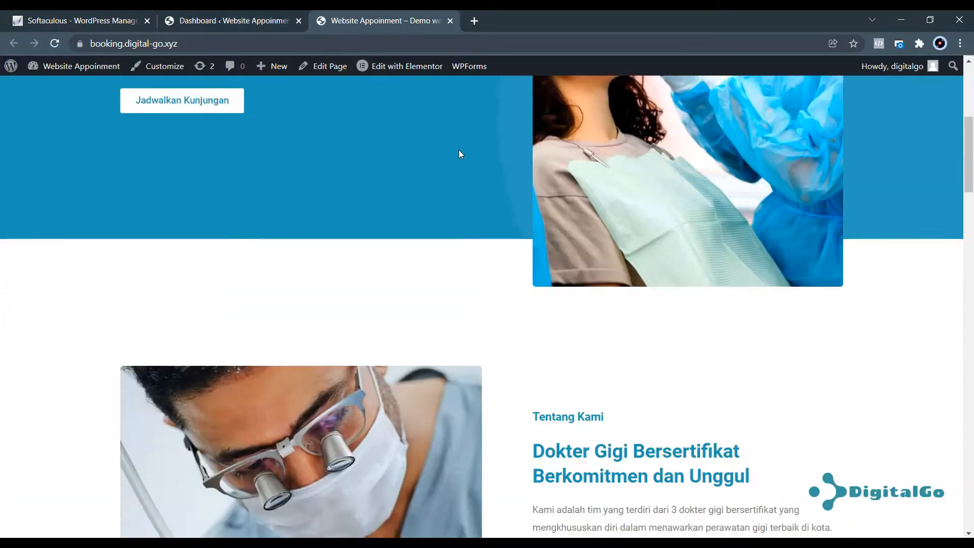
pyautogui.scroll(-20, 485, 202)
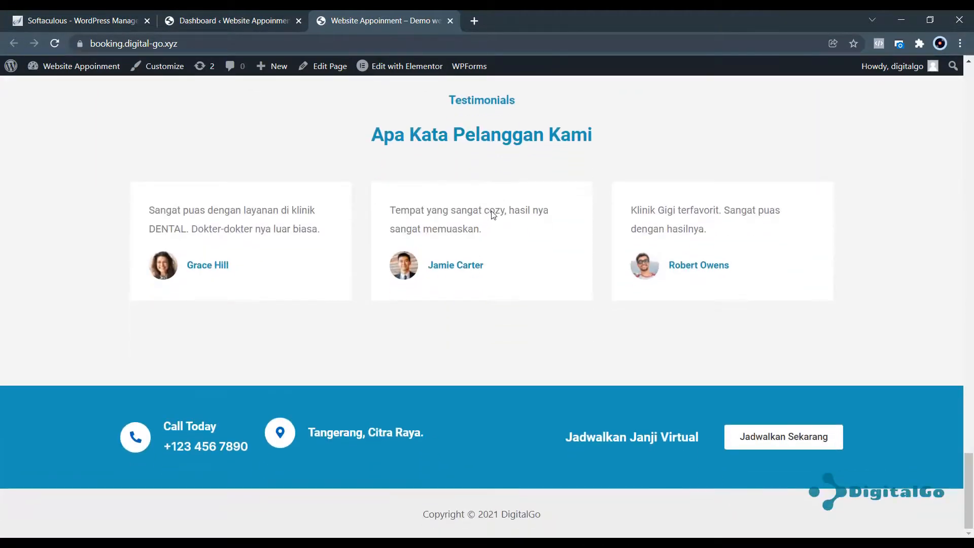
pyautogui.scroll(20, 495, 210)
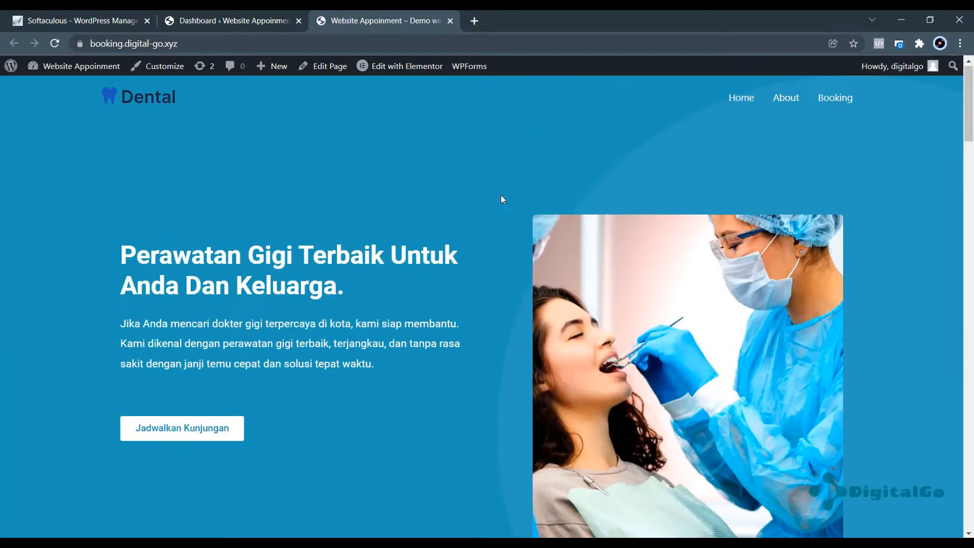
pyautogui.click(774, 101)
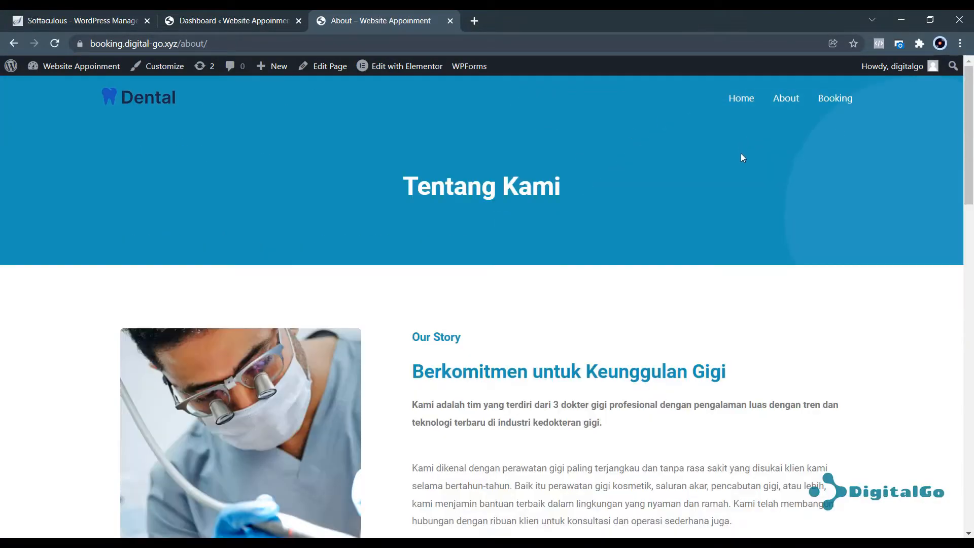
pyautogui.scroll(-7, 741, 154)
pyautogui.scroll(7, 743, 159)
pyautogui.click(831, 99)
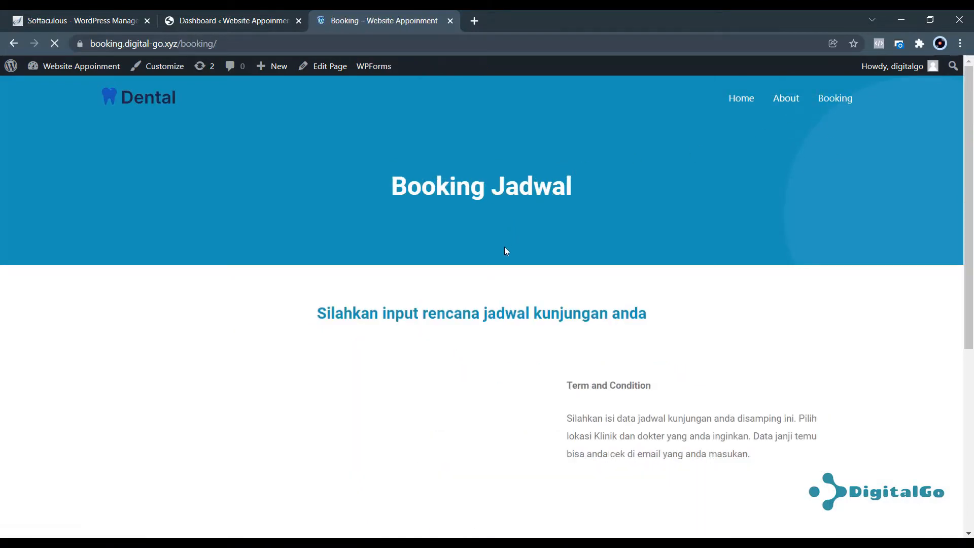
pyautogui.scroll(-1, 477, 277)
pyautogui.scroll(-3, 477, 276)
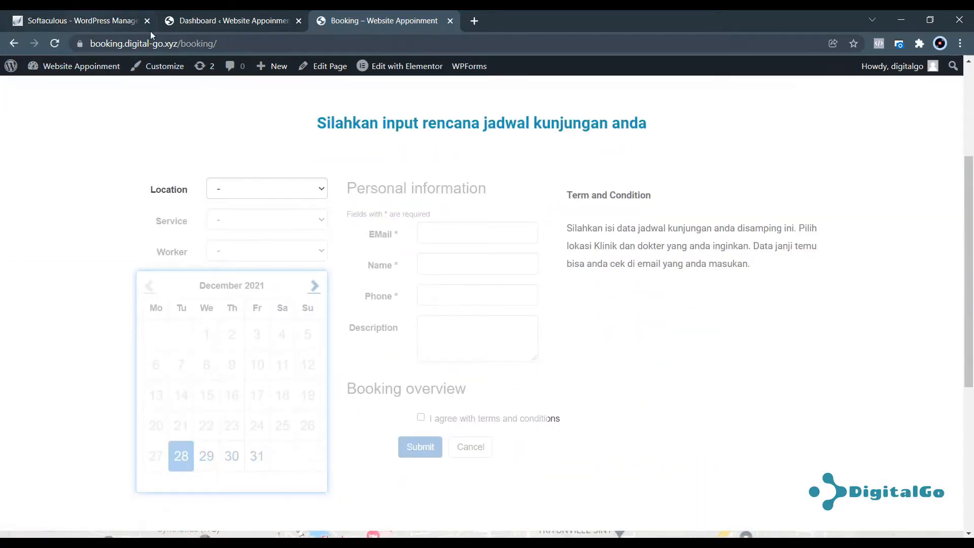
# Open the booked appointments list in the WordPress dashboard.
pyautogui.click(206, 14)
pyautogui.moveTo(63, 222)
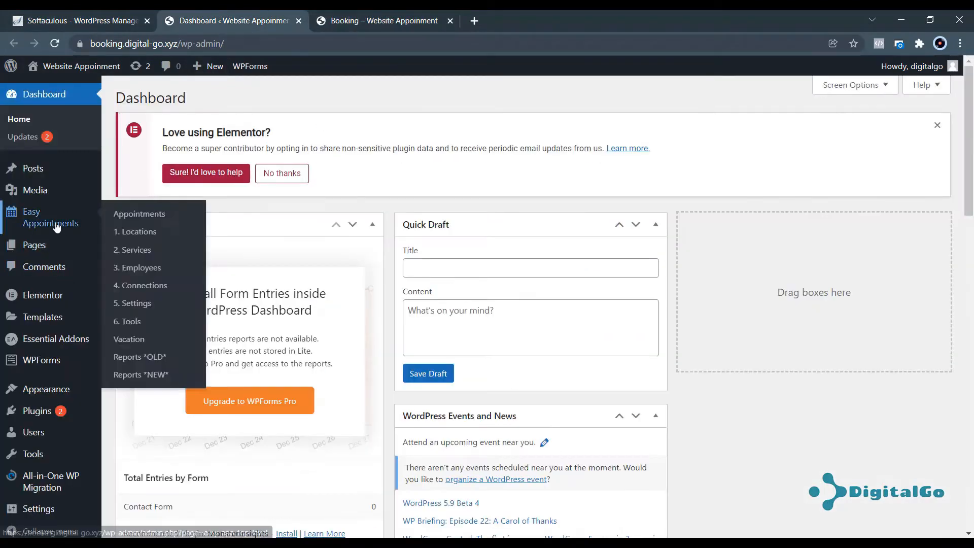
pyautogui.click(140, 215)
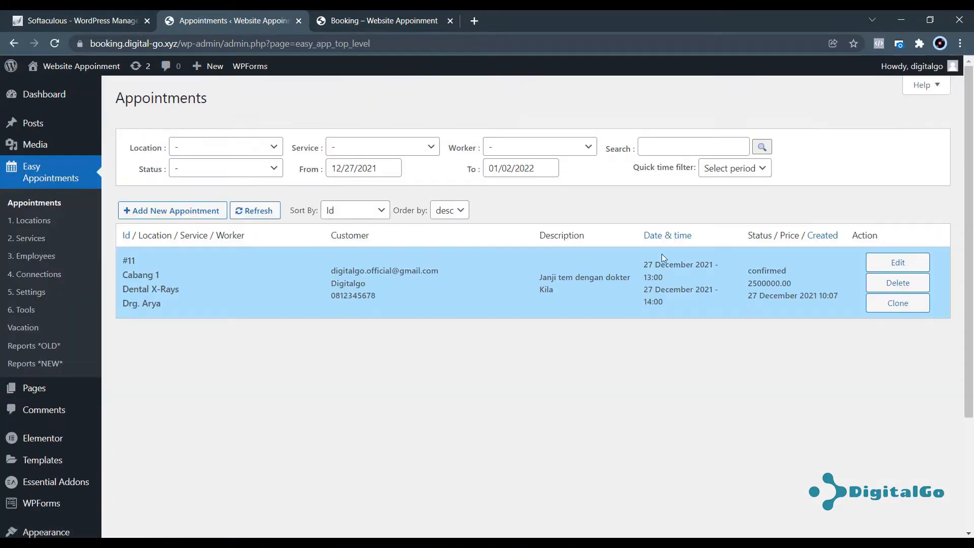
# On the booking form choose Cabang 1, Root Canals, Drg. Kila, 8 January 2022, 10:00-10:30.
pyautogui.click(405, 28)
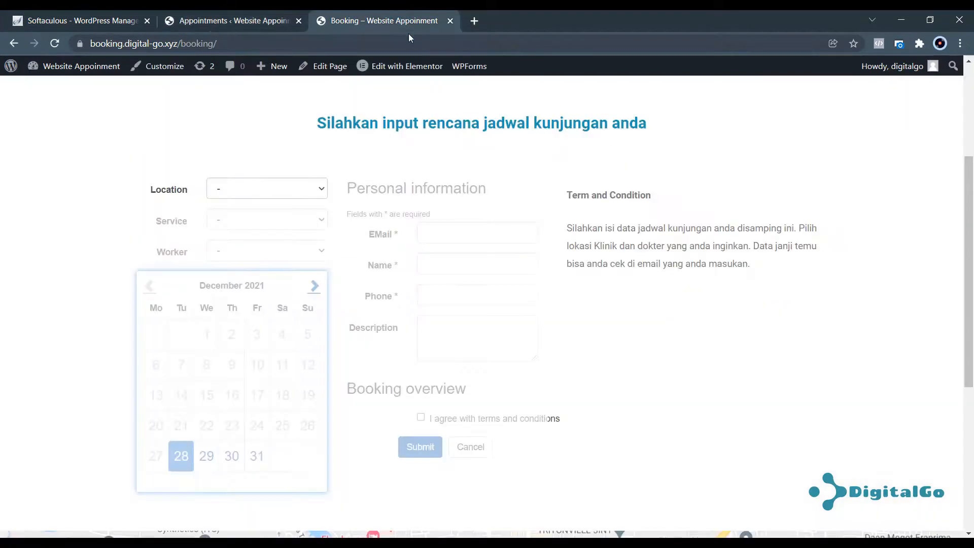
pyautogui.click(293, 193)
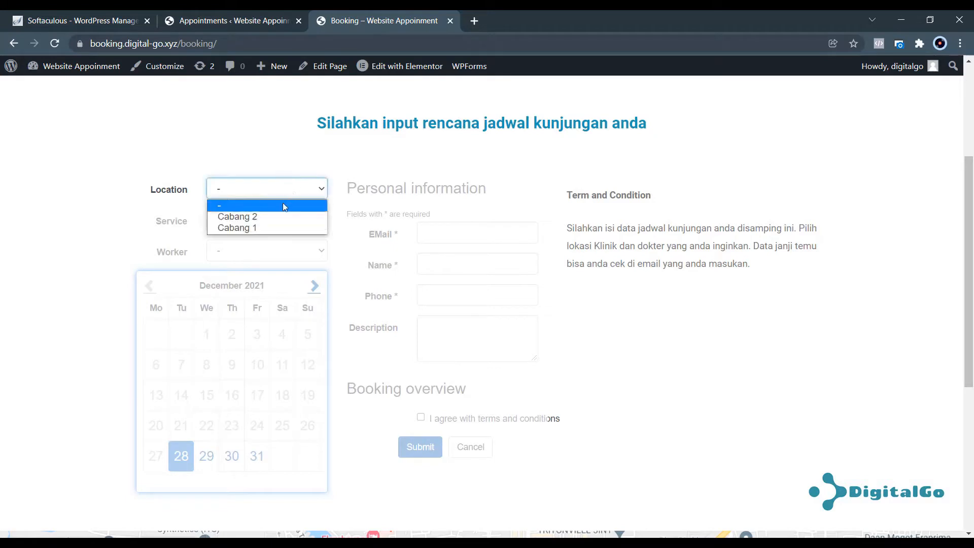
pyautogui.click(262, 228)
pyautogui.click(263, 225)
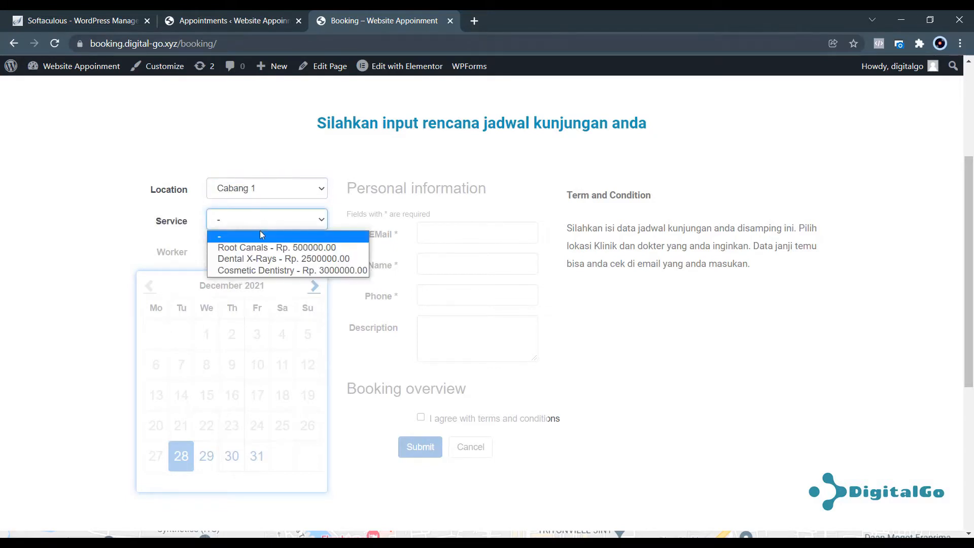
pyautogui.click(255, 246)
pyautogui.click(250, 254)
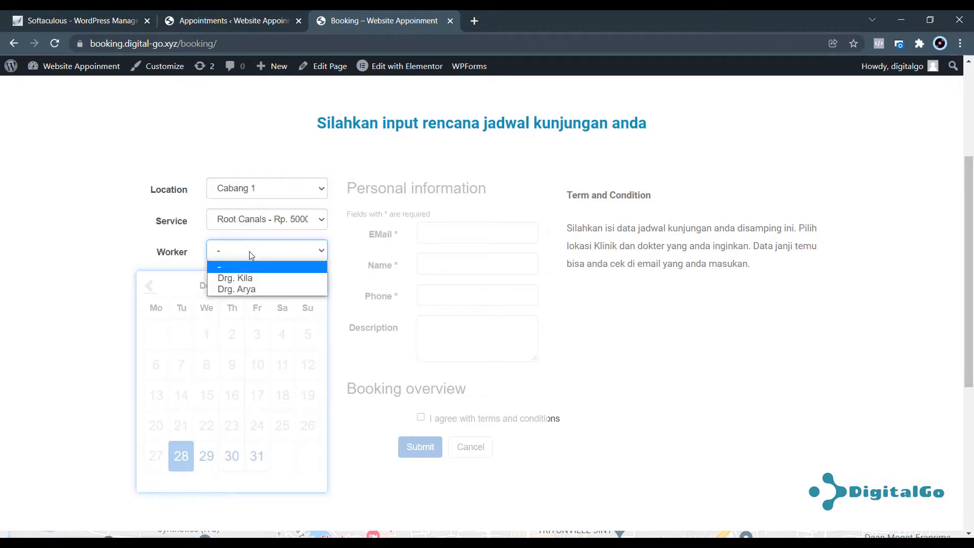
pyautogui.click(244, 278)
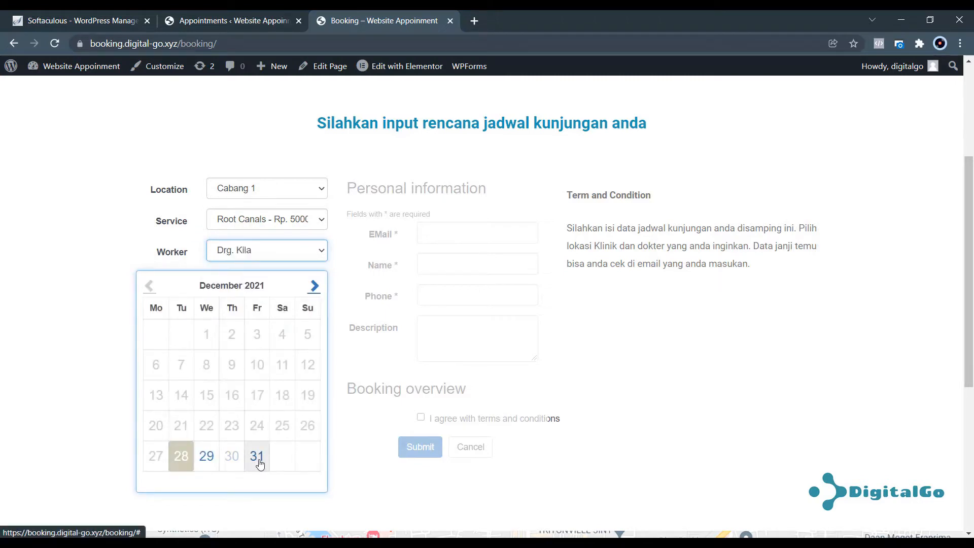
pyautogui.click(314, 286)
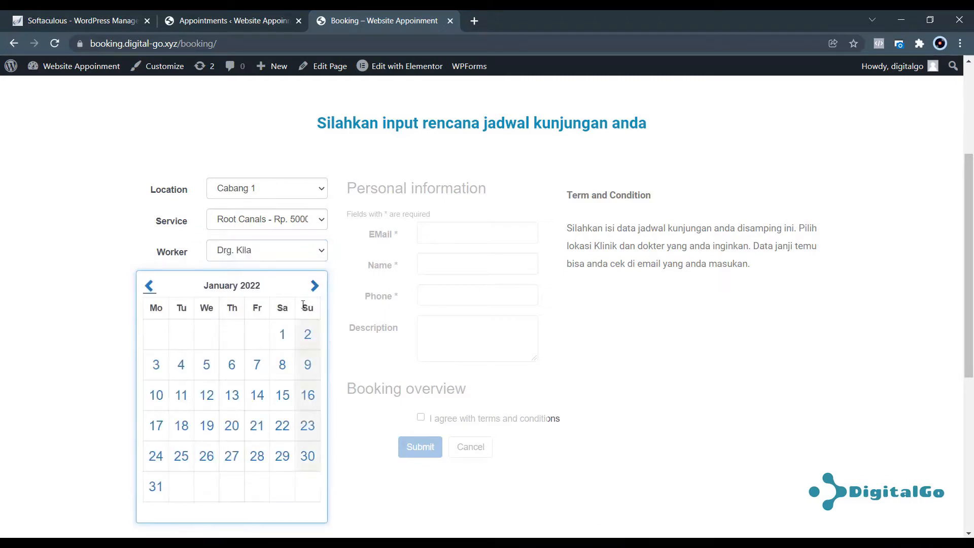
pyautogui.click(283, 367)
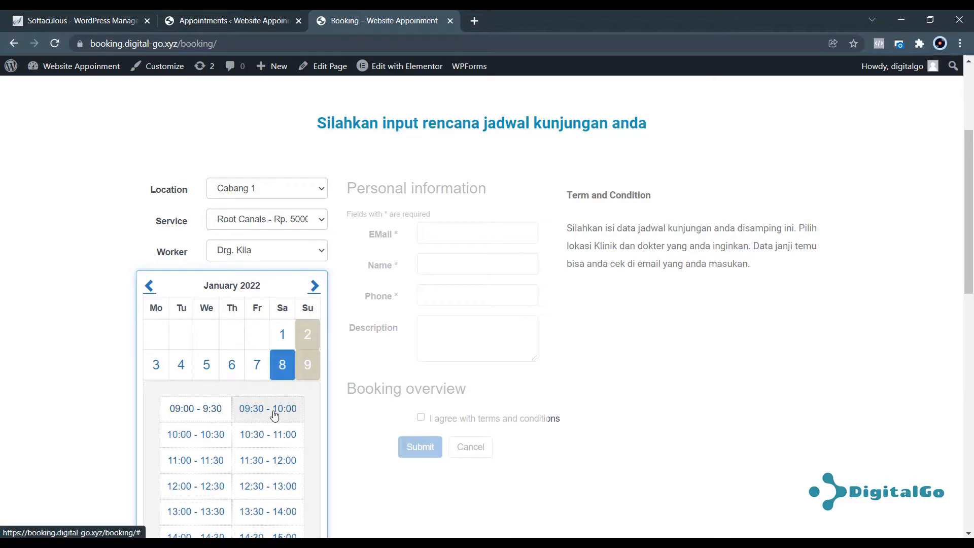
pyautogui.click(212, 440)
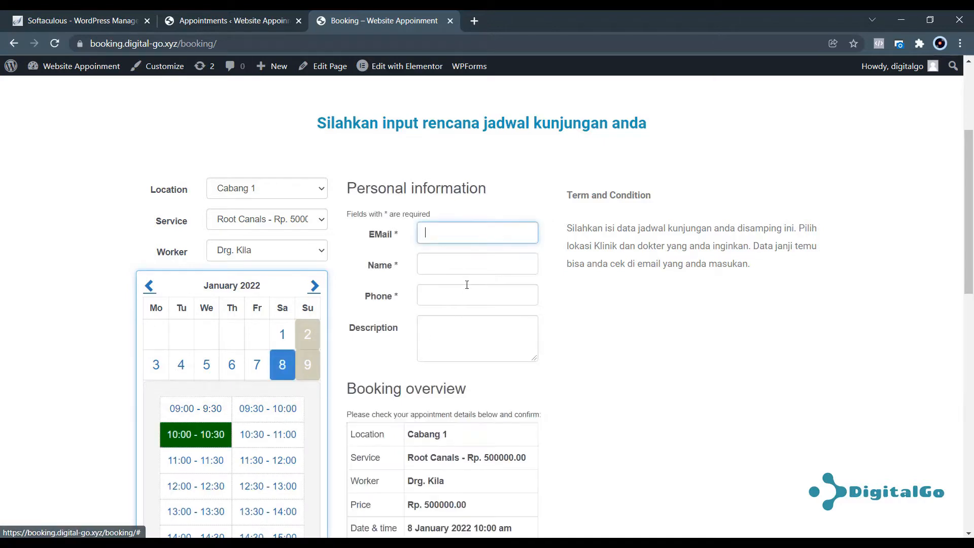
# Enter saved e-mail and phone, name 'AD', description 'Test', submit, then view the appointments list.
pyautogui.click(483, 232)
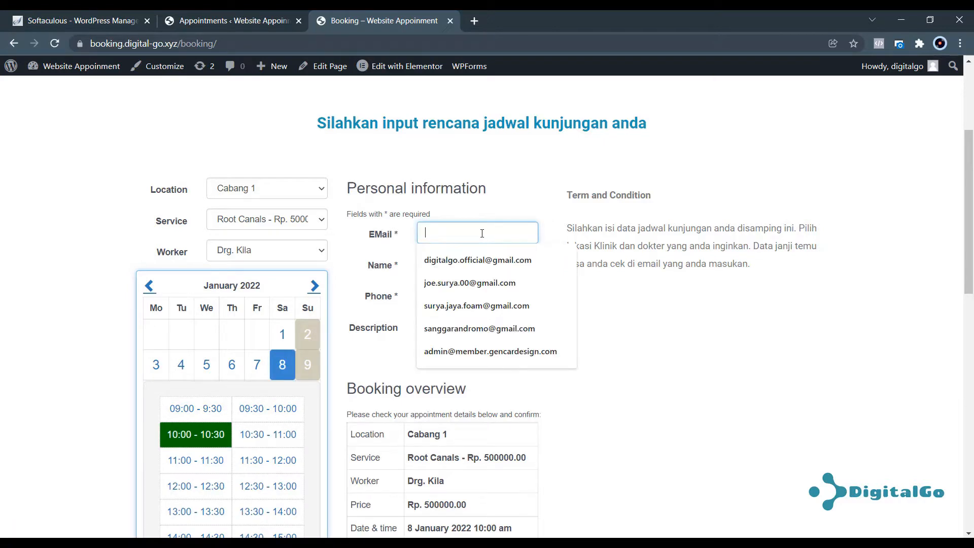
pyautogui.click(477, 261)
pyautogui.click(473, 263)
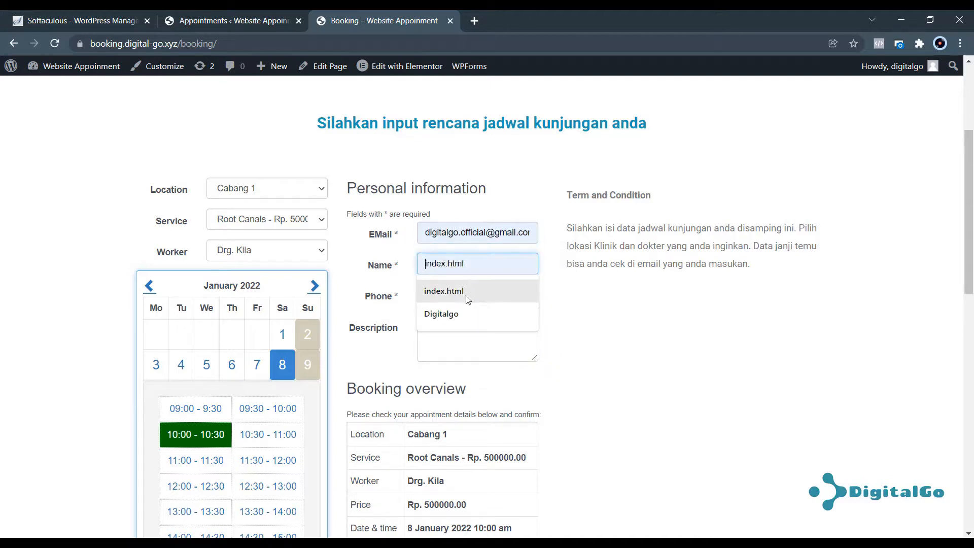
pyautogui.write('ADE SW')
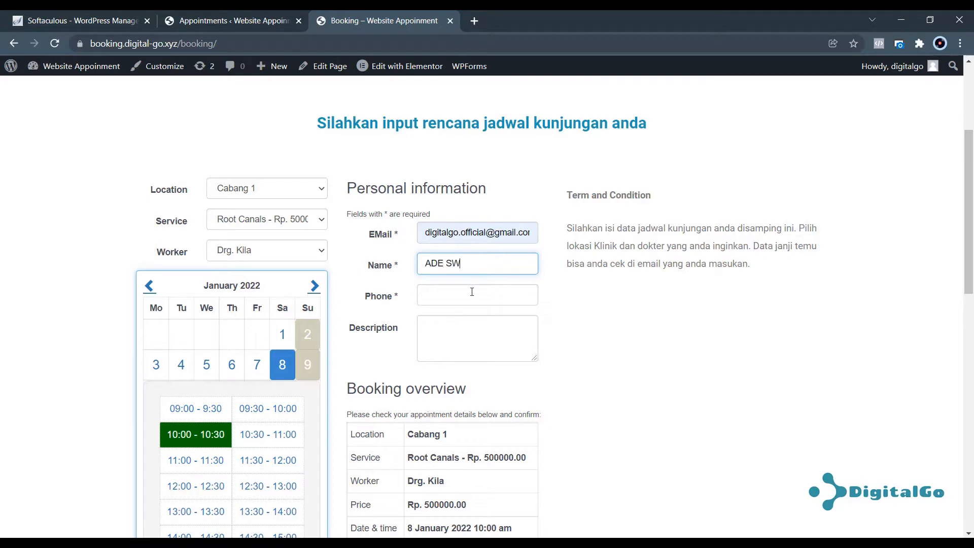
pyautogui.click(471, 291)
pyautogui.click(458, 321)
pyautogui.click(443, 346)
pyautogui.write('Test')
pyautogui.scroll(-6, 643, 364)
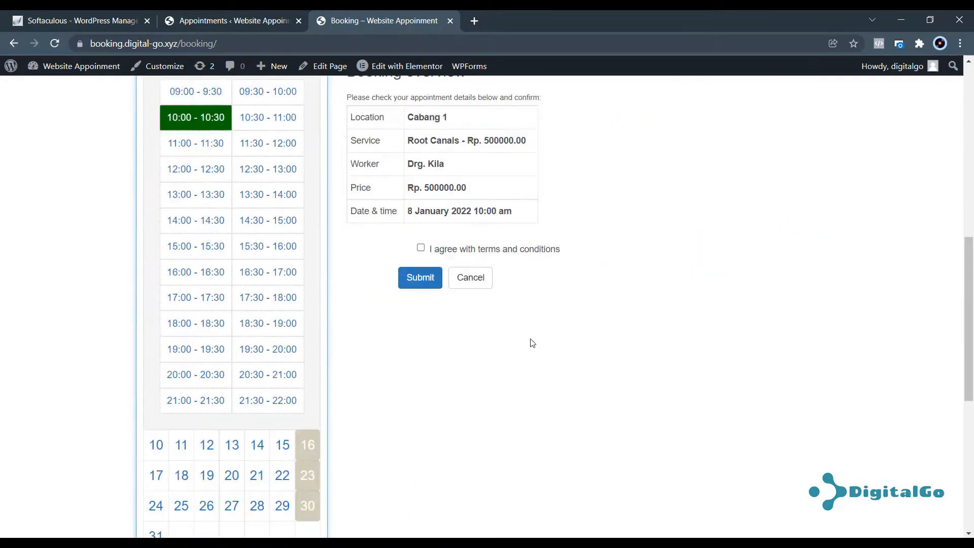
pyautogui.click(425, 283)
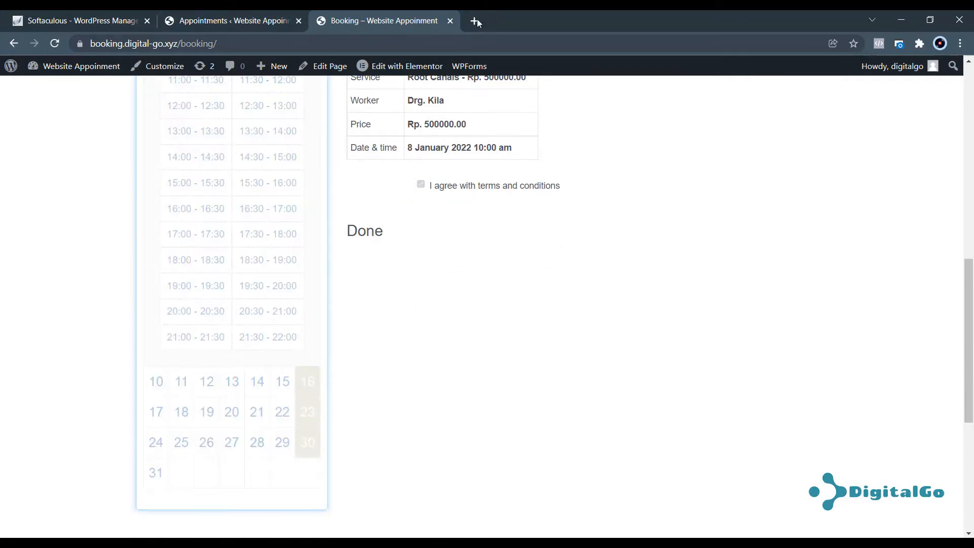
pyautogui.click(228, 16)
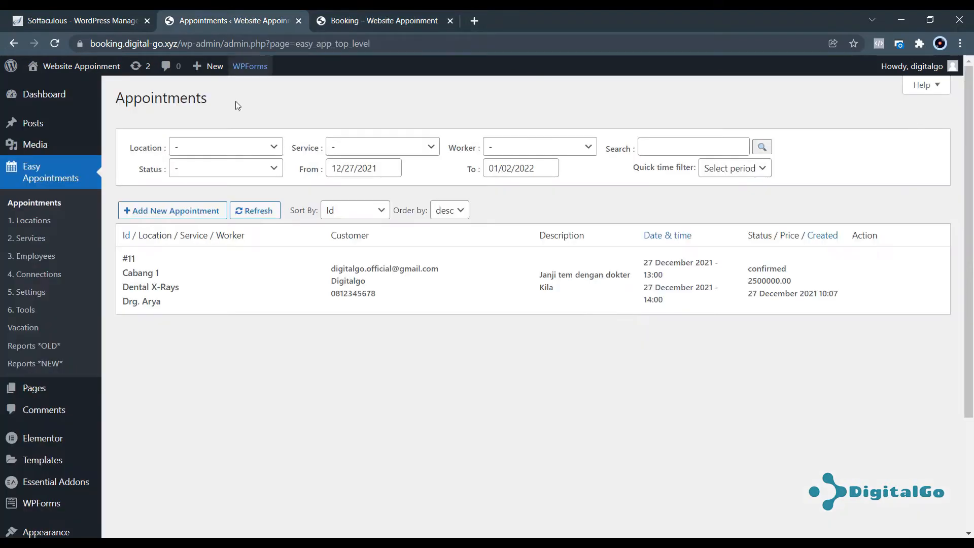
# Reload the appointments list and extend the filter end date to 01/31/2022 to show booking #12.
pyautogui.click(54, 44)
pyautogui.moveTo(367, 306)
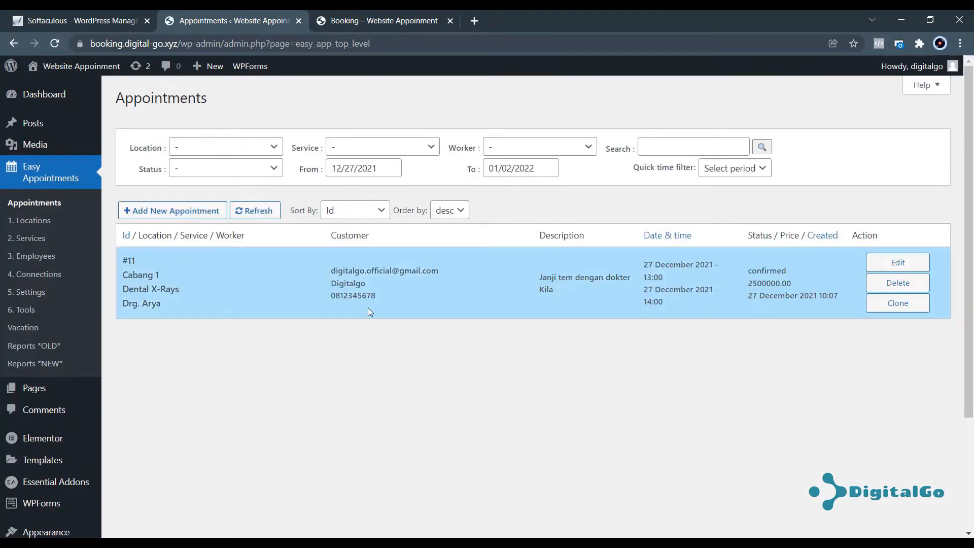
pyautogui.click(515, 171)
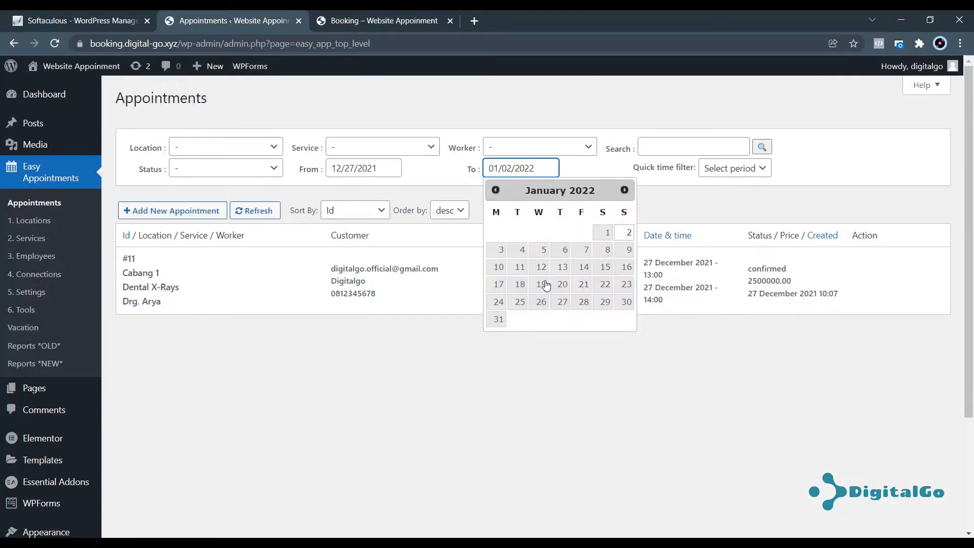
pyautogui.click(497, 319)
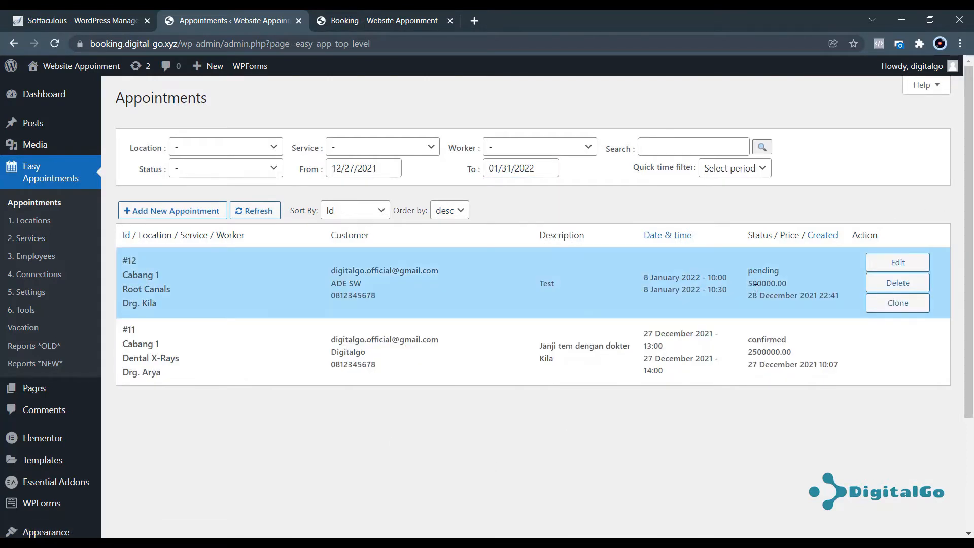
pyautogui.click(475, 20)
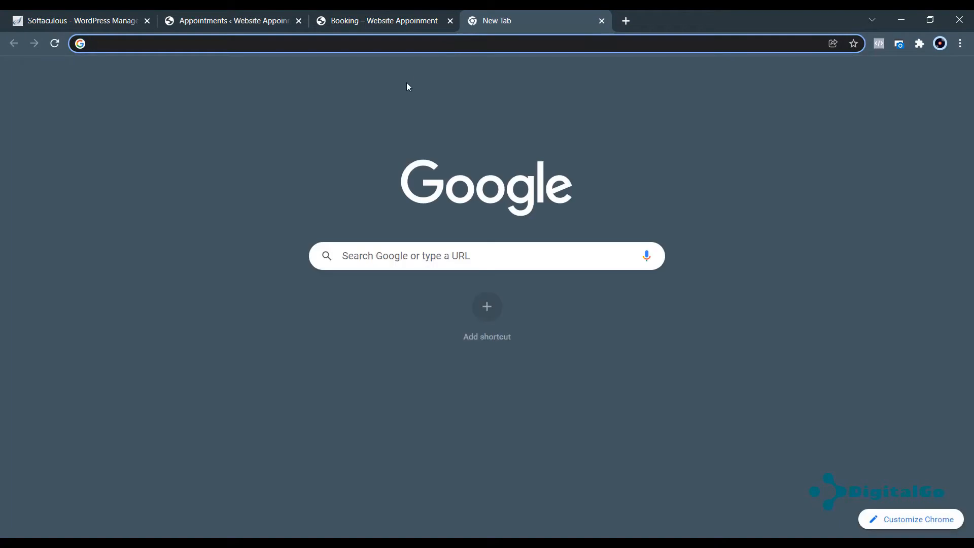
# Refresh the Gmail inbox, read the Reservation 12 email, then go back to the booking page.
pyautogui.click(860, 76)
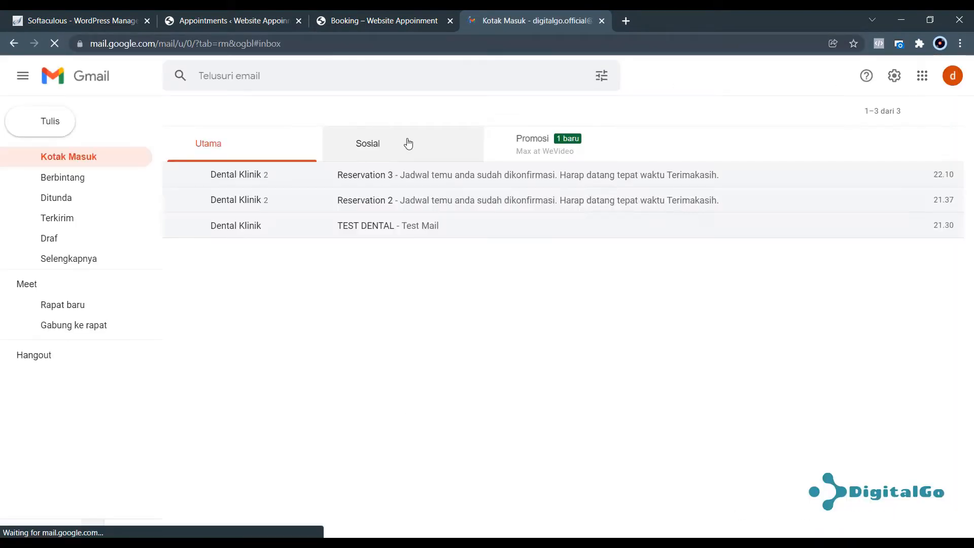
pyautogui.click(218, 113)
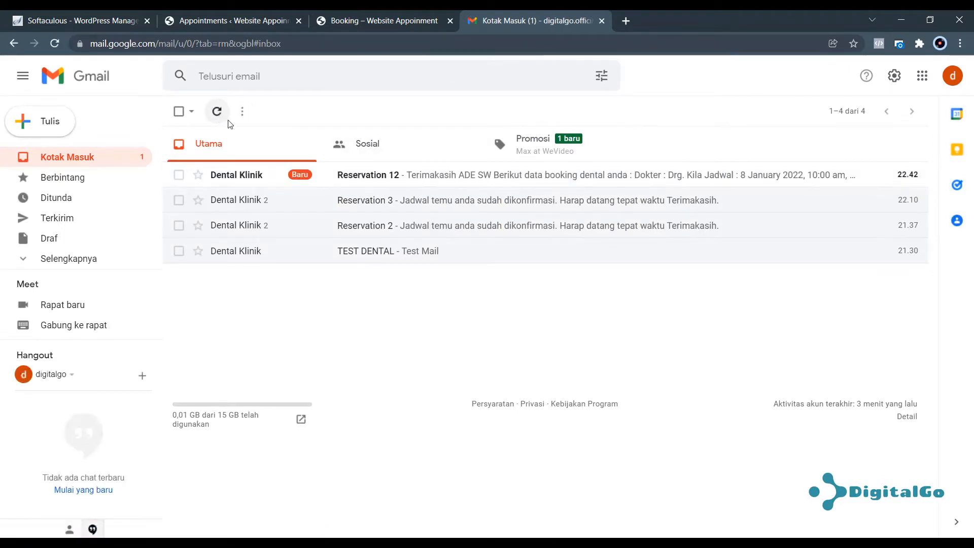
pyautogui.click(402, 181)
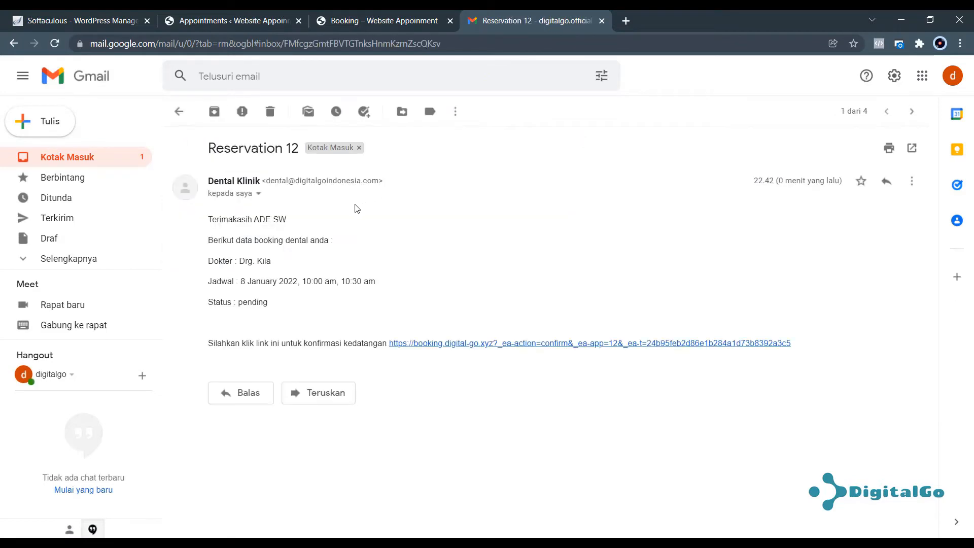
pyautogui.click(179, 111)
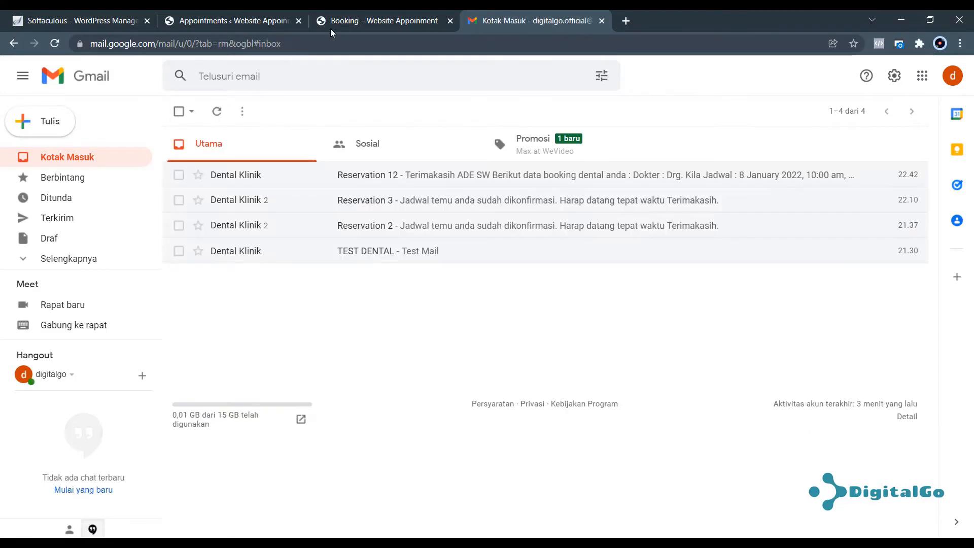
pyautogui.click(380, 21)
pyautogui.scroll(10, 412, 184)
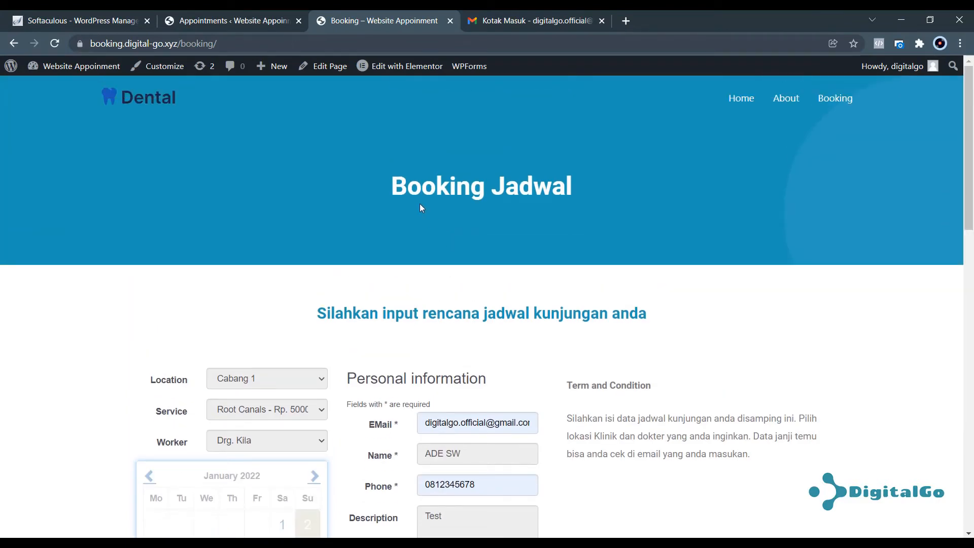
# Go to the Home page and scroll to its services cards and Pesan Janji Temu section.
pyautogui.click(736, 100)
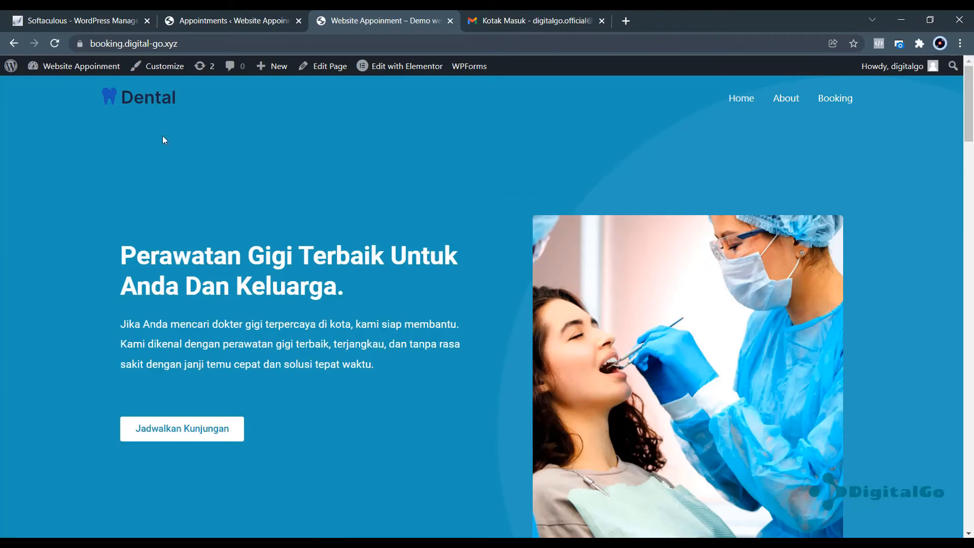
pyautogui.scroll(-6, 462, 193)
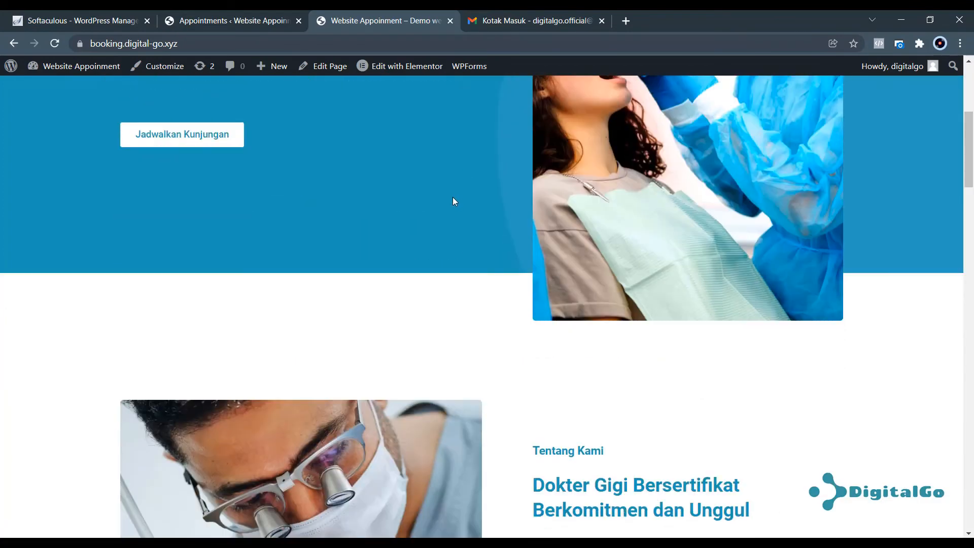
pyautogui.scroll(6, 450, 200)
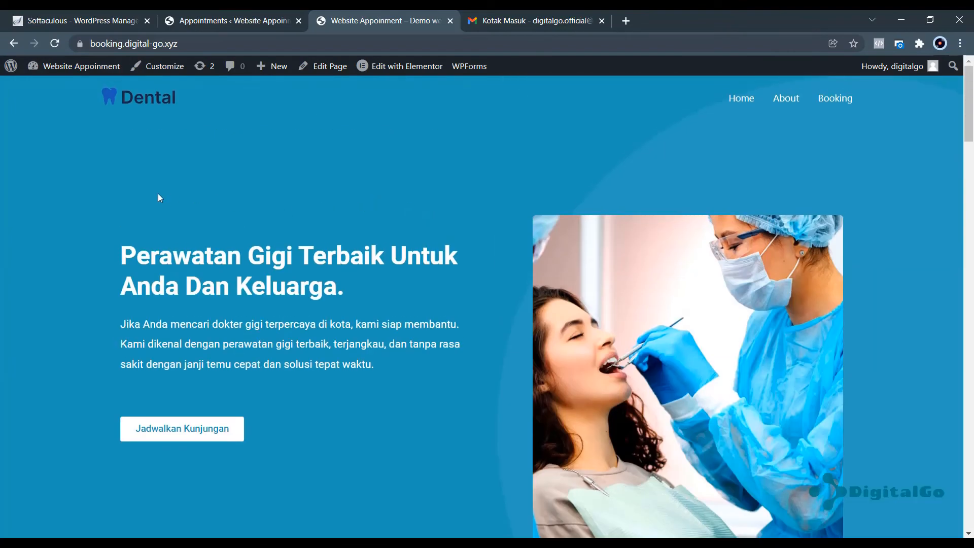
pyautogui.scroll(-6, 315, 197)
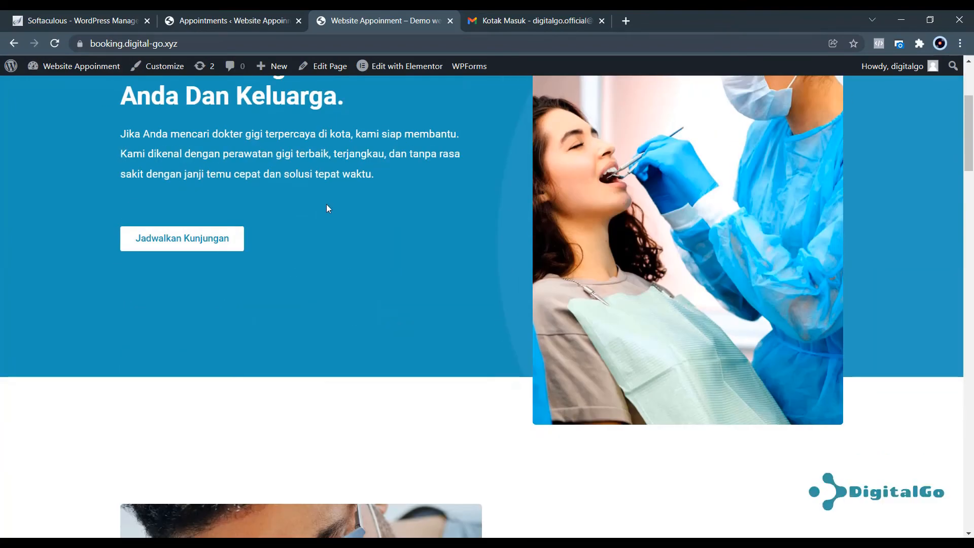
pyautogui.scroll(-14, 335, 234)
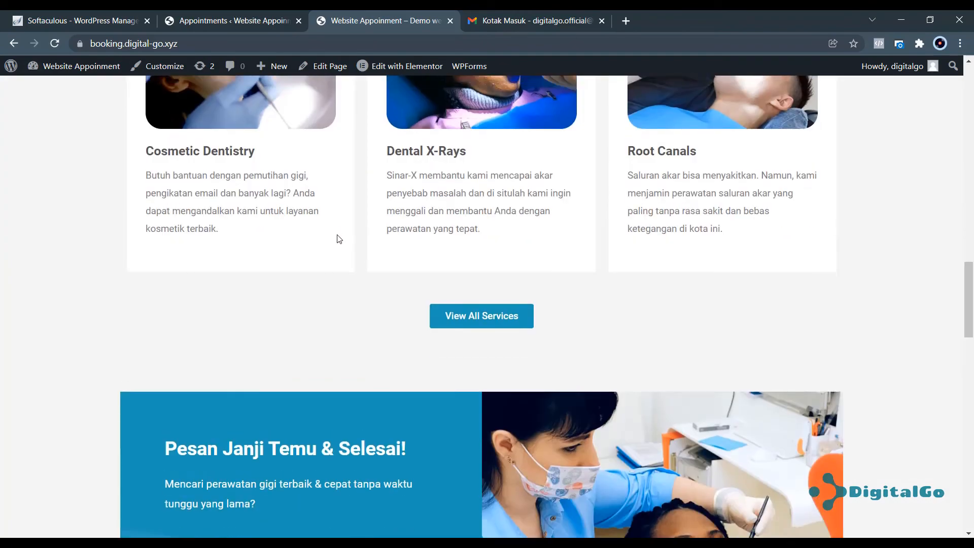
pyautogui.scroll(20, 338, 235)
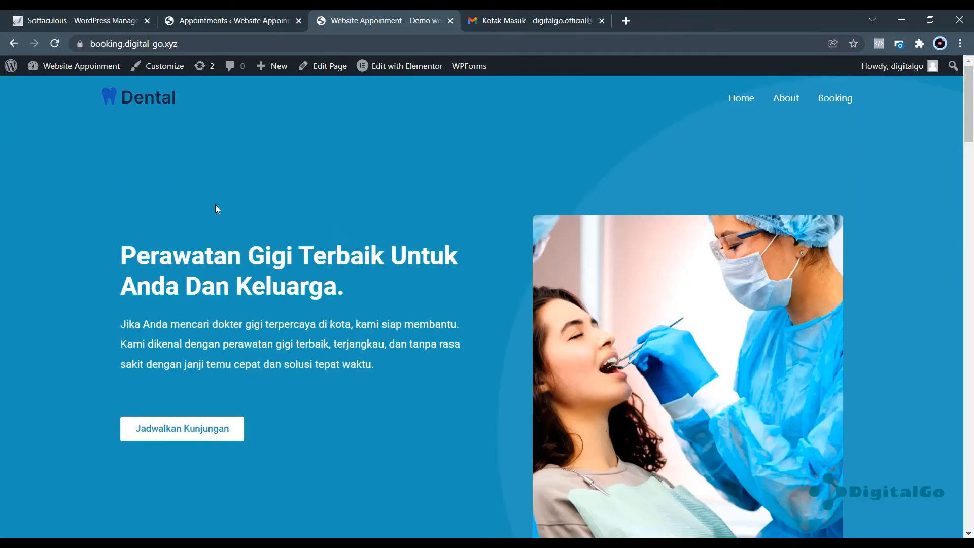